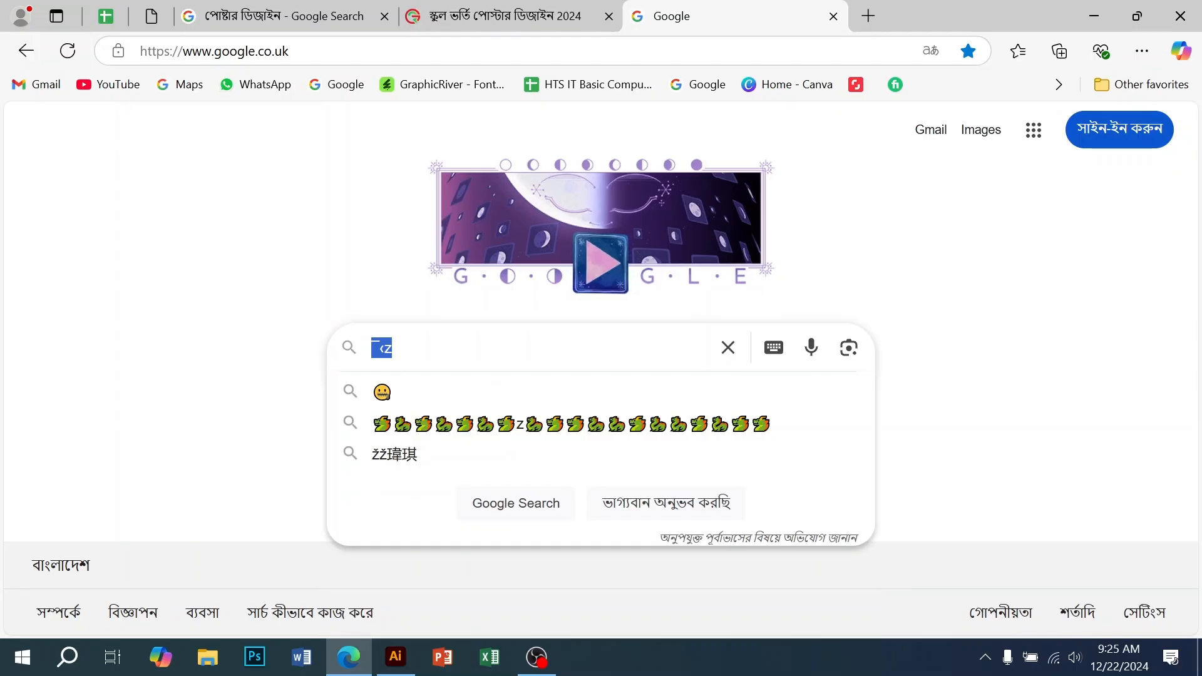
- Search Google for "স্কুল লোগো" and show the image results
text(ুস্ক)
key(BackSpace)
key(BackSpace)
key(BackSpace)
key(BackSpace)
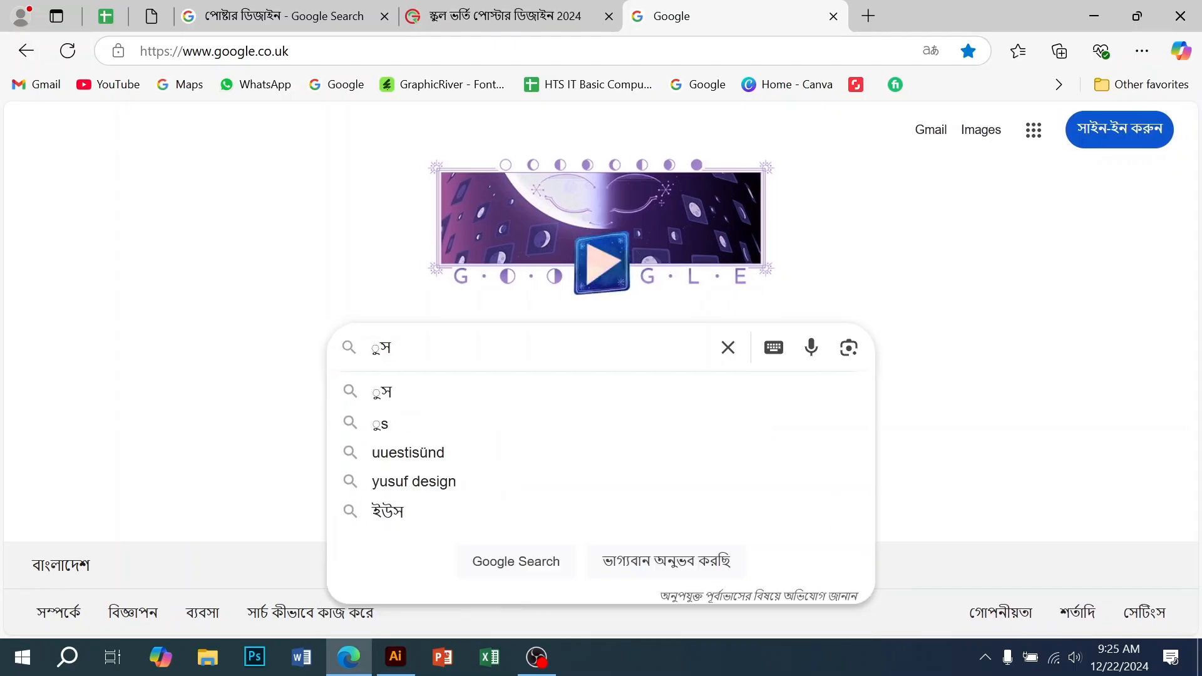
text(স্কুল লোগো)
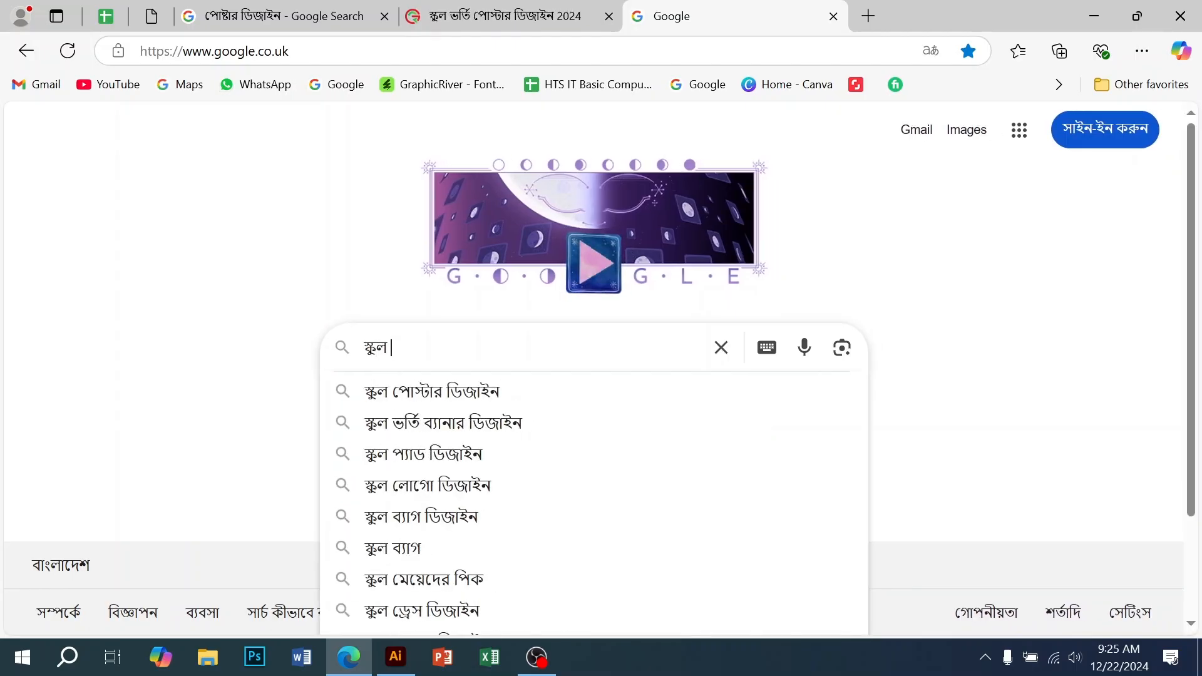
key(Return)
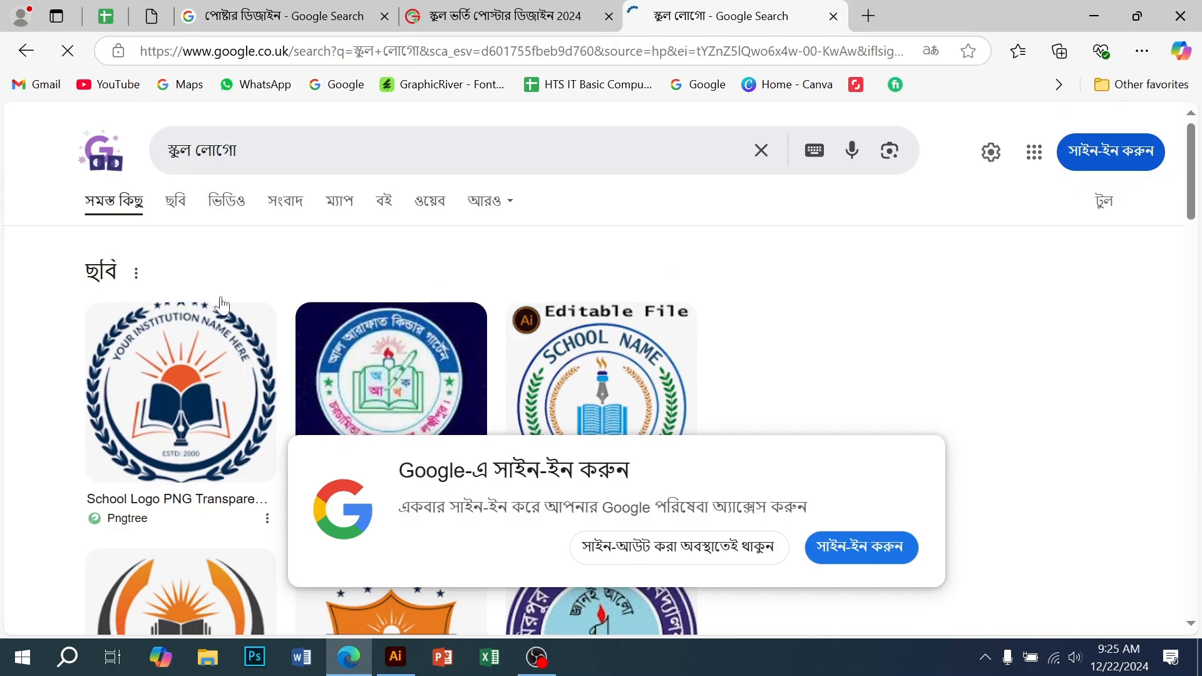
click(179, 205)
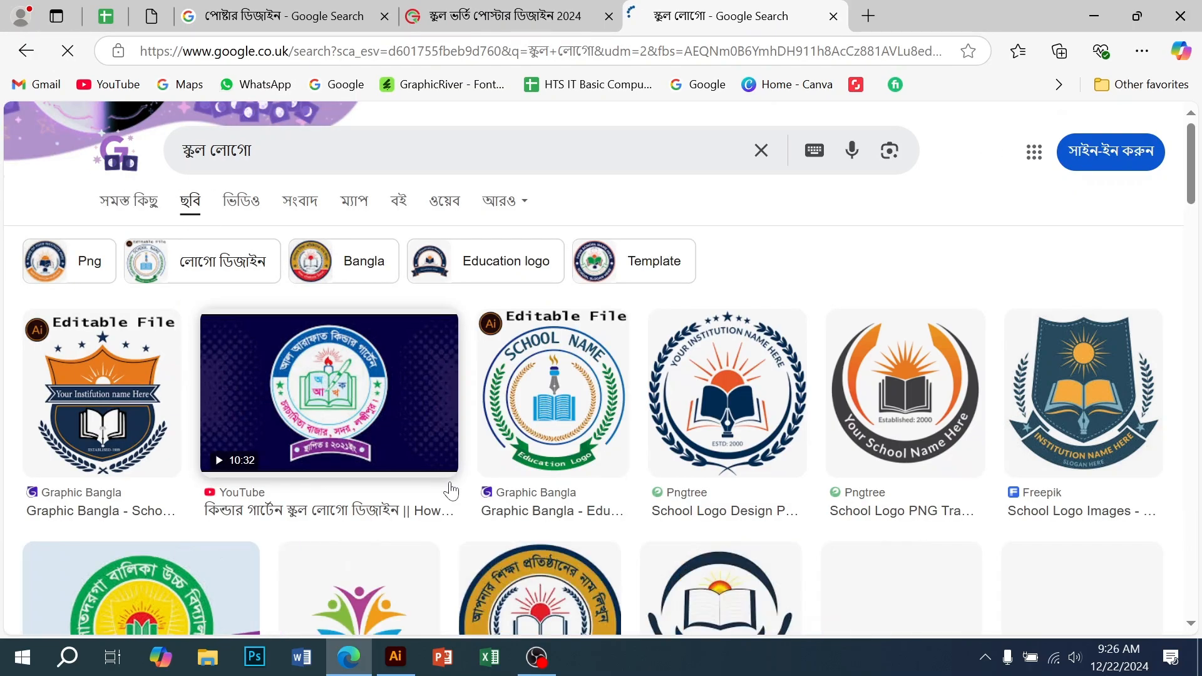
- Find the orange and black "Your School Name Here" book-and-sun logo in the results and copy its matching related image
scroll(764, 410, down, 2)
scroll(764, 410, down, 1)
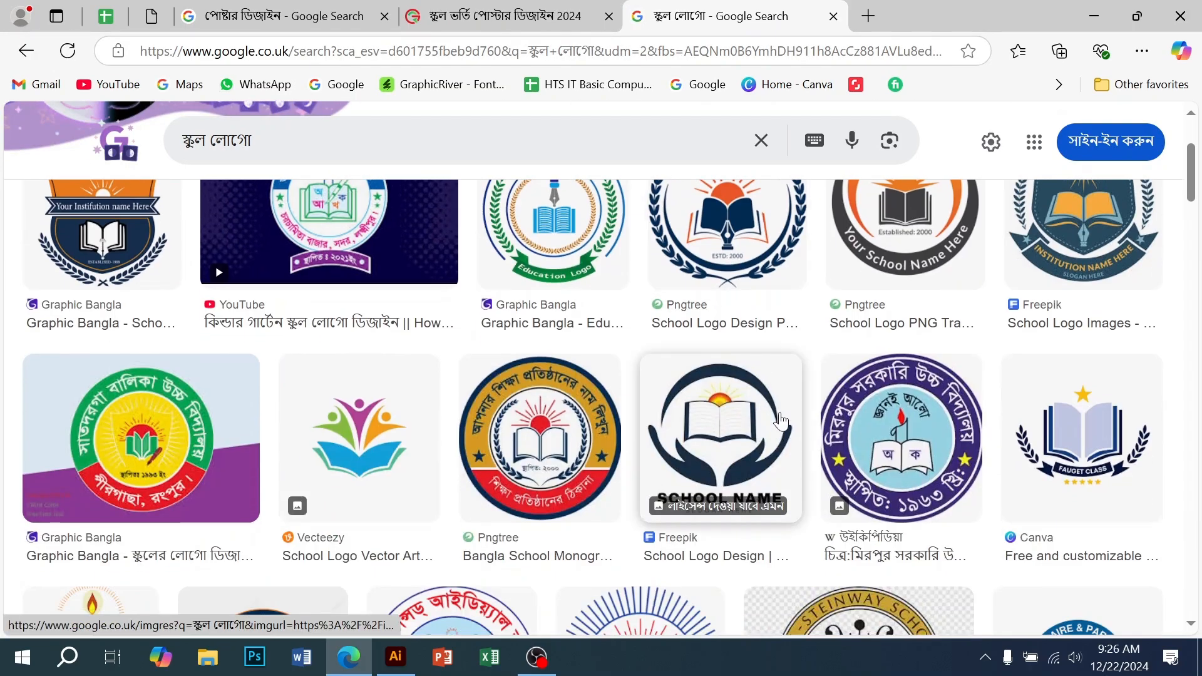
scroll(696, 461, up, 3)
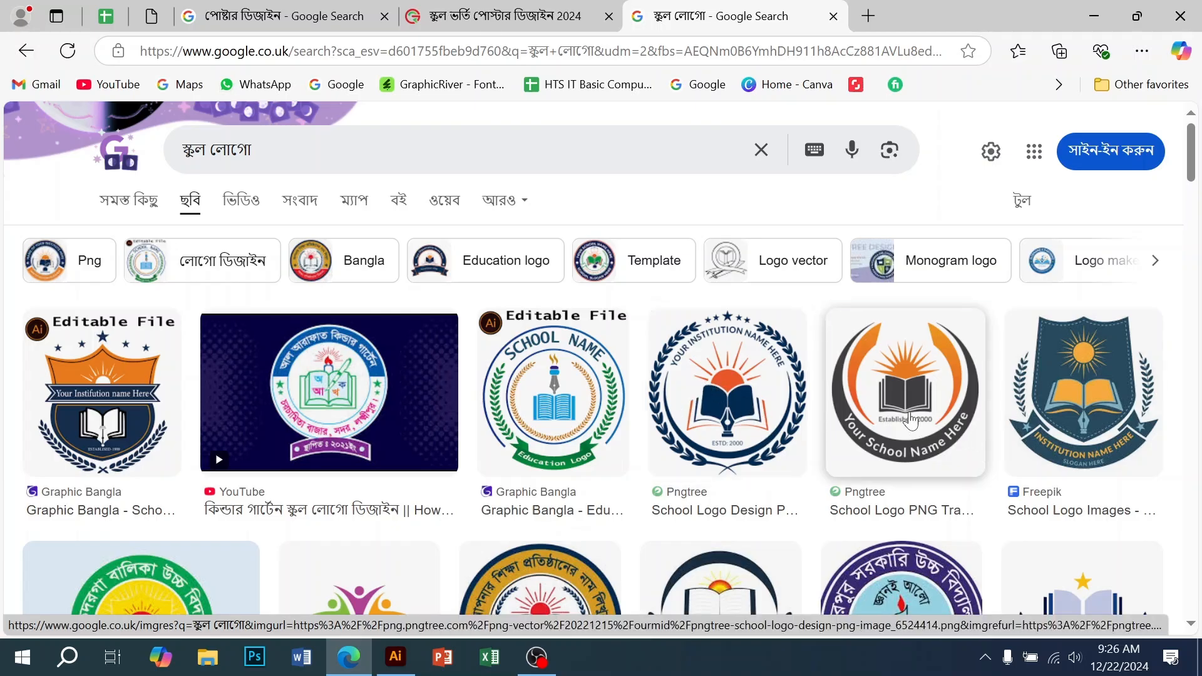
click(909, 420)
scroll(876, 432, down, 1)
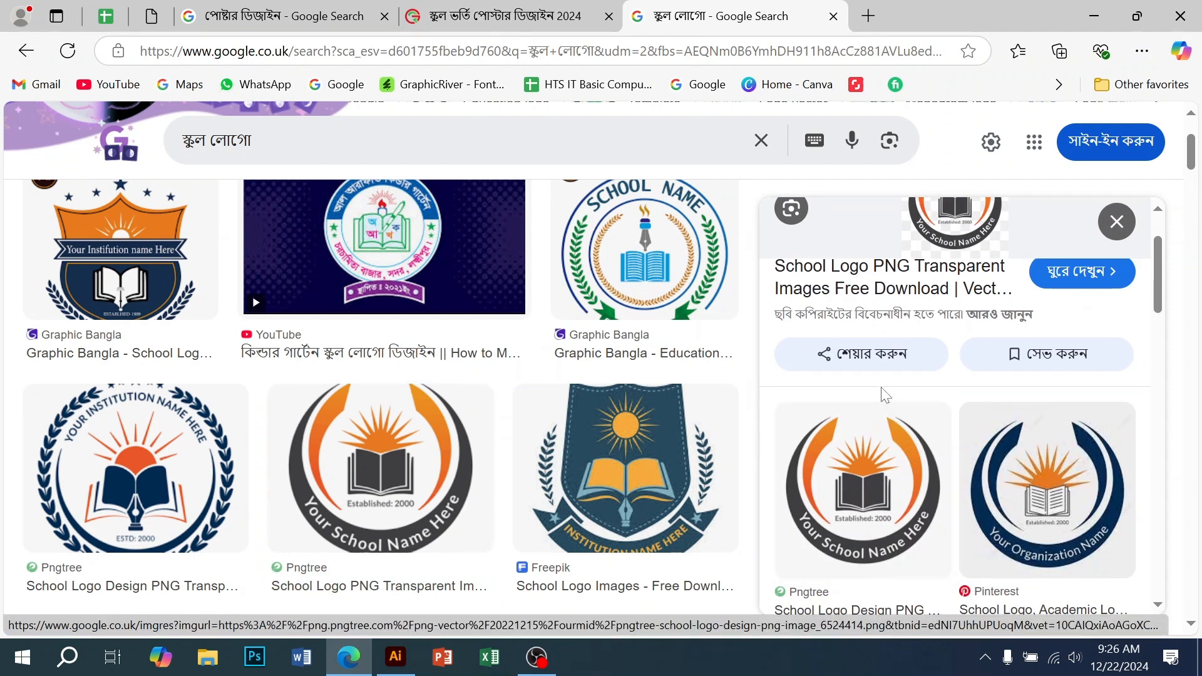
scroll(928, 431, down, 1)
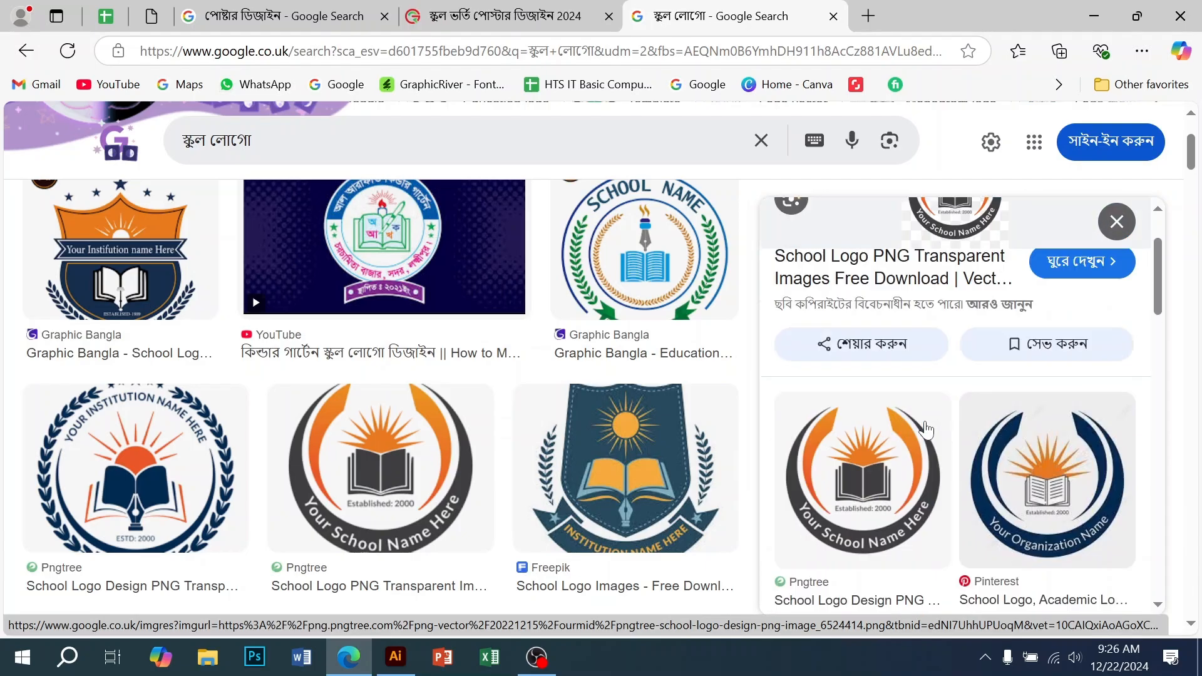
scroll(870, 457, up, 1)
right_click(870, 460)
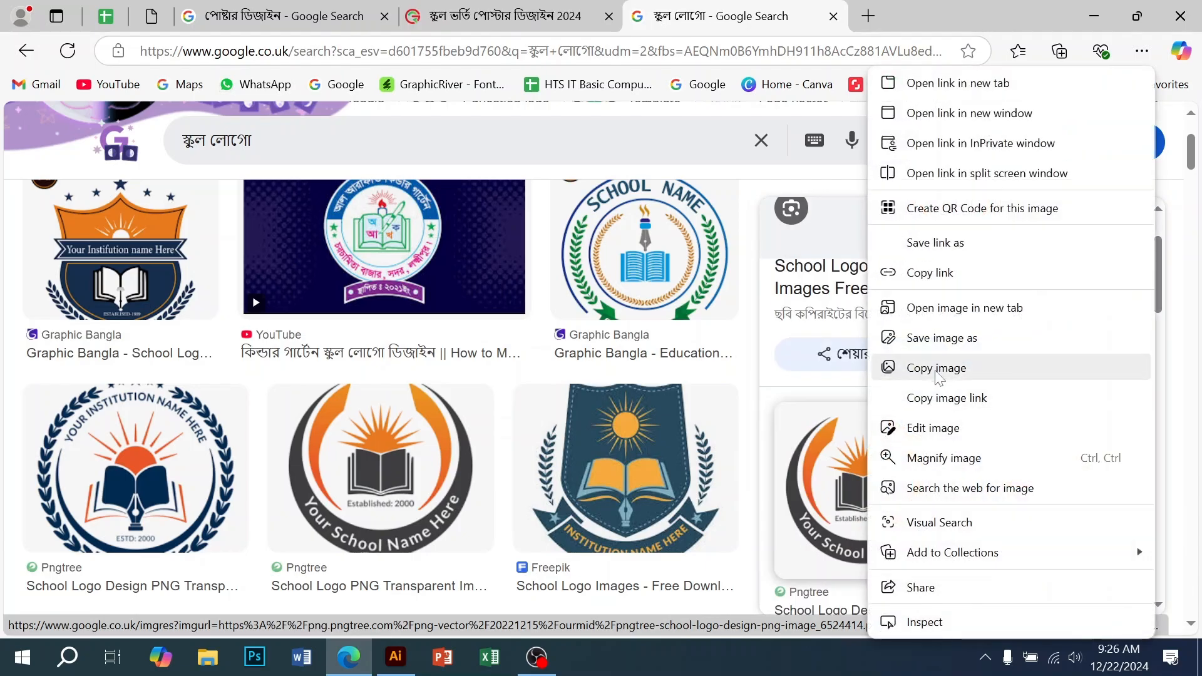
click(927, 368)
- Switch to Illustrator, paste the copied logo and enlarge it to fill most of the artboard's height
click(396, 657)
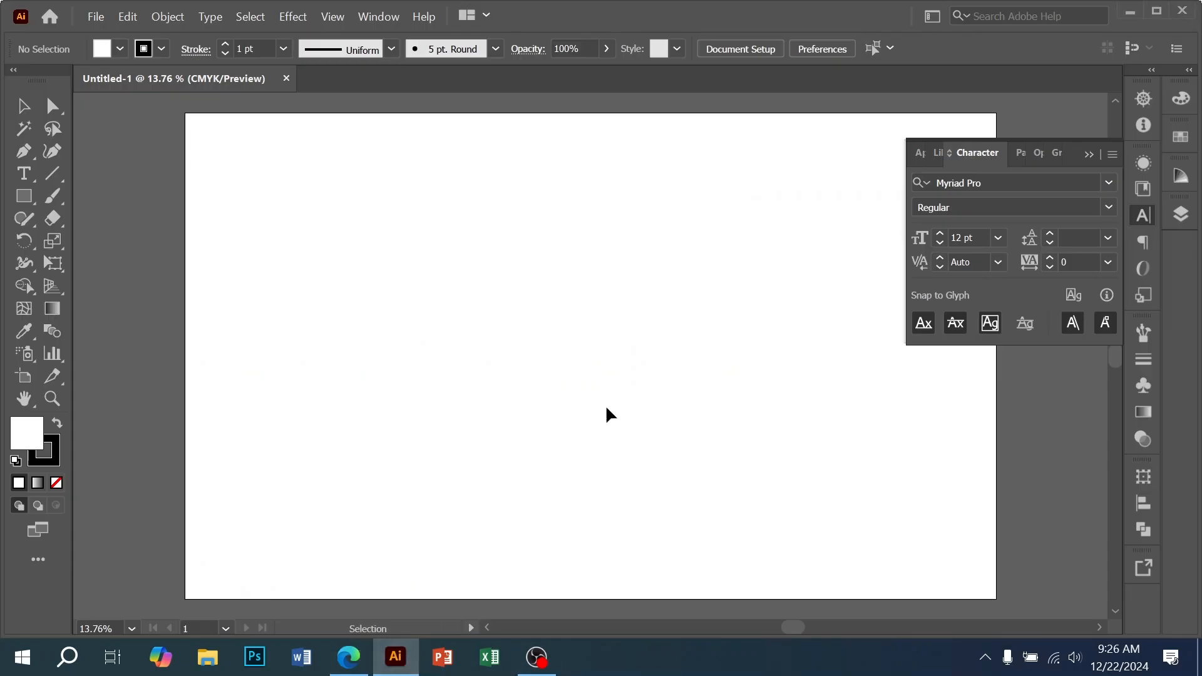
key(ctrl+v)
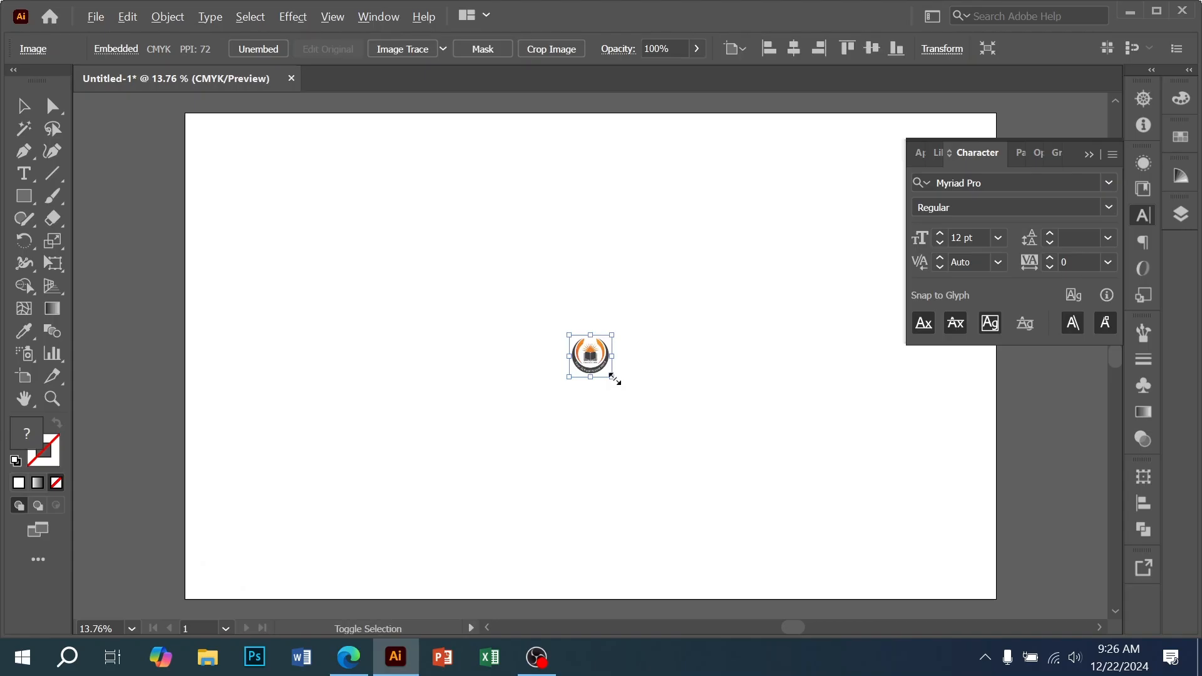
drag(612, 377, 837, 498)
drag(644, 439, 574, 438)
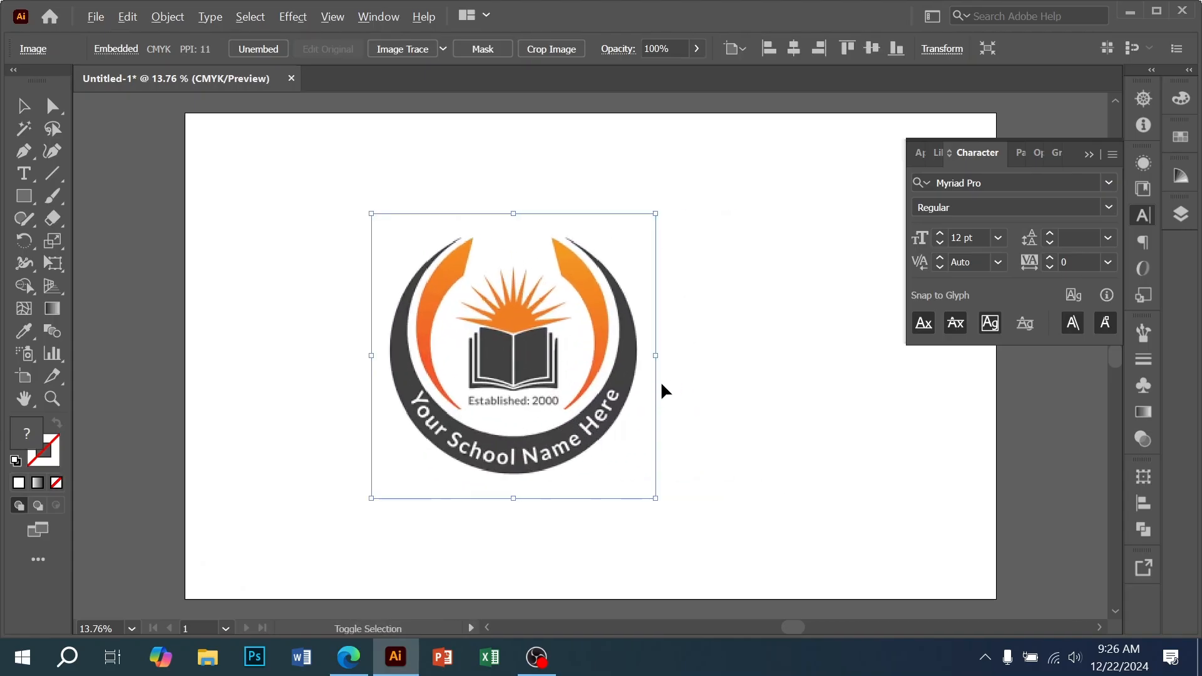
drag(657, 356, 685, 355)
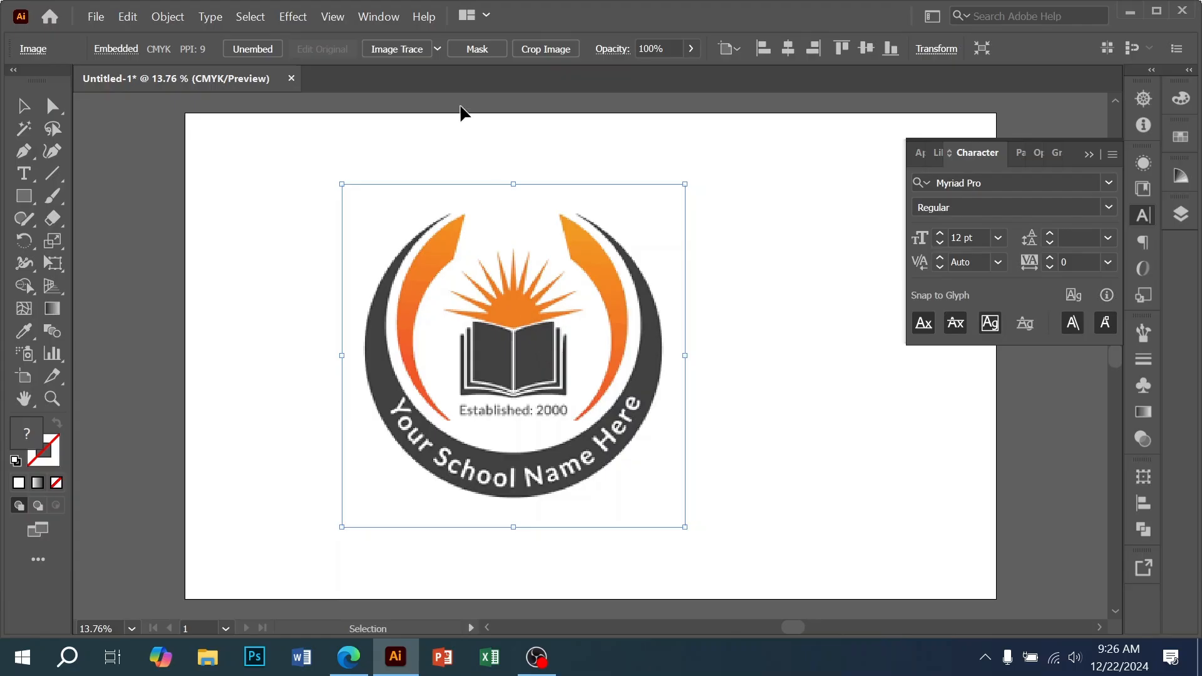
- Convert the logo image into separate, ungrouped vector shapes using Image Trace with the default preset and Expand
click(406, 48)
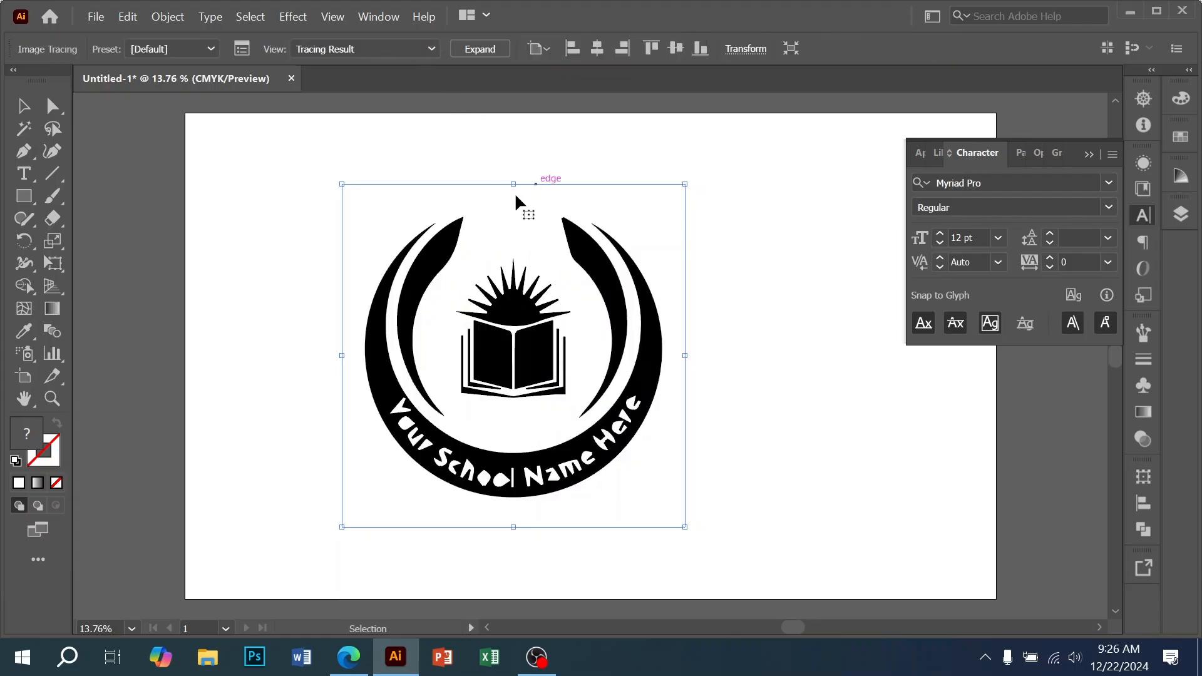
click(490, 50)
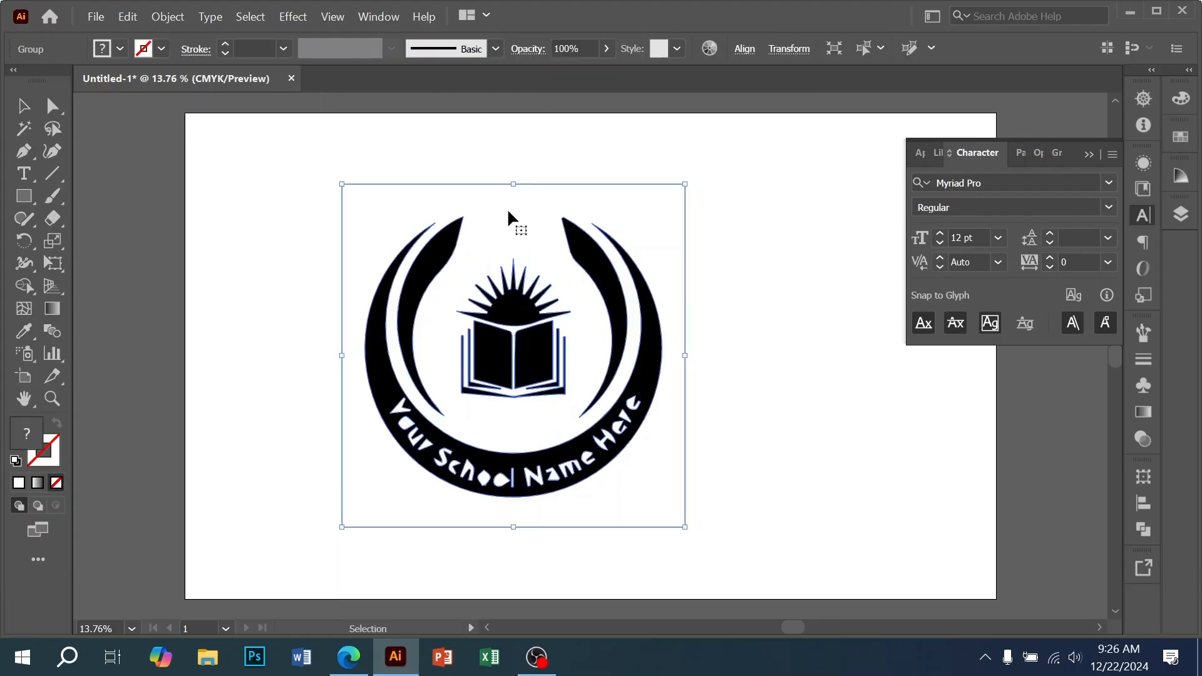
right_click(523, 302)
click(601, 445)
click(840, 456)
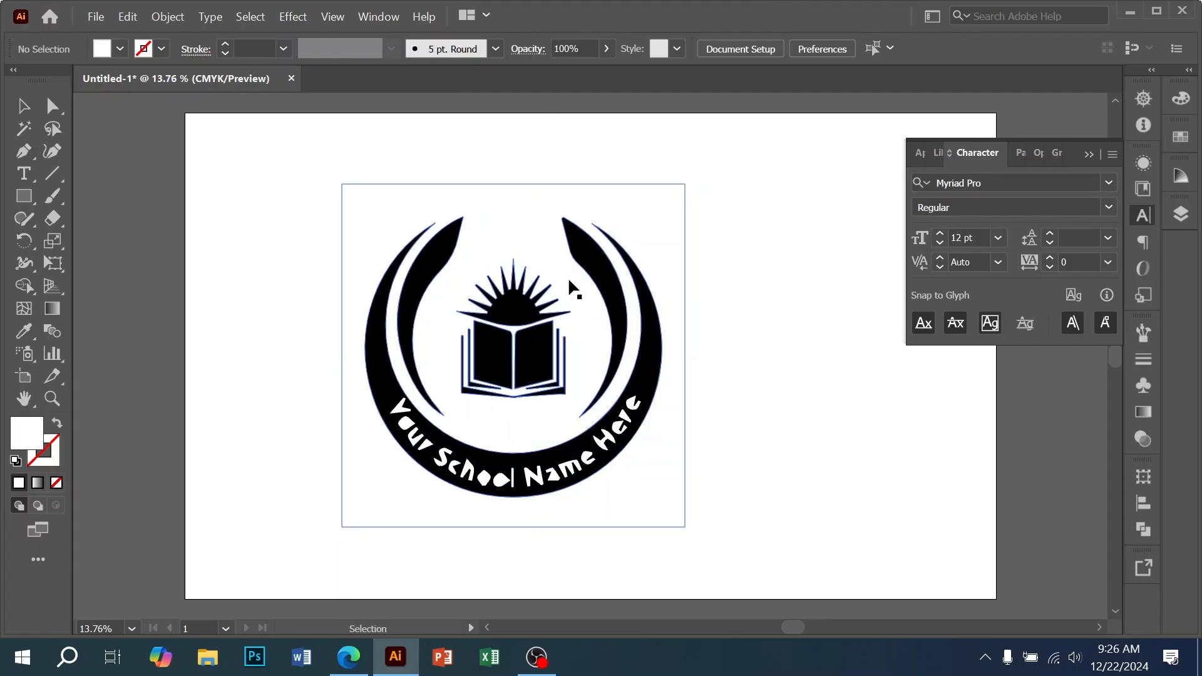
- Release the compound path that forms the traced logo's white background
click(569, 276)
right_click(637, 311)
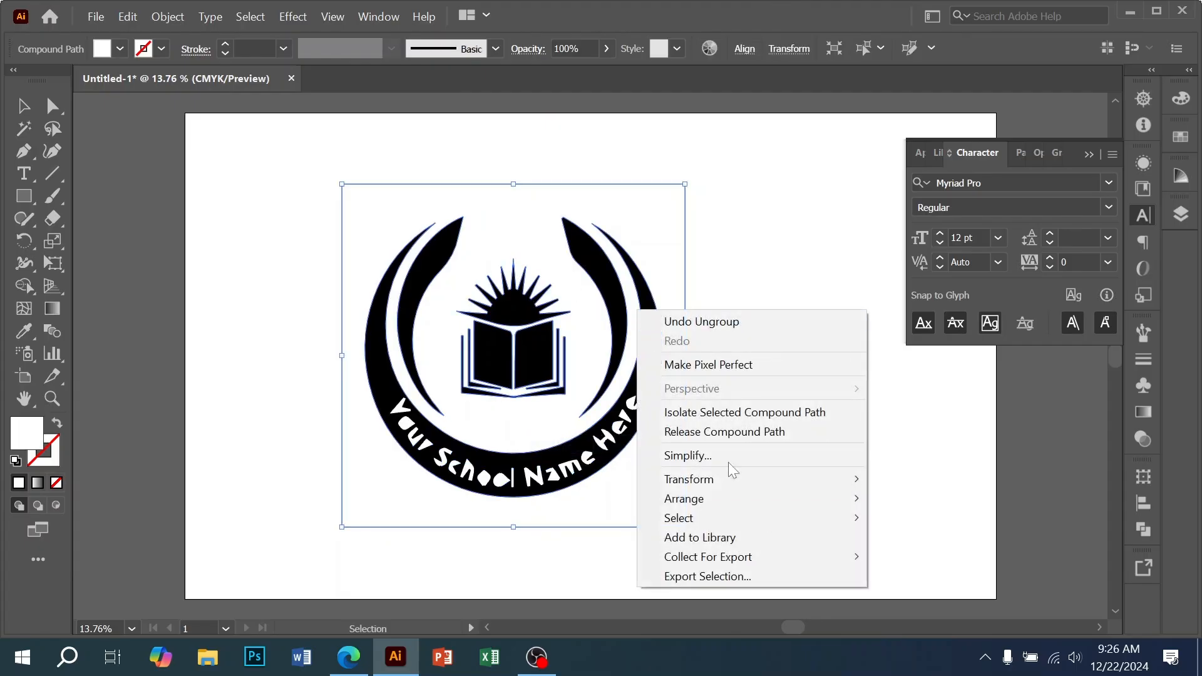
click(704, 430)
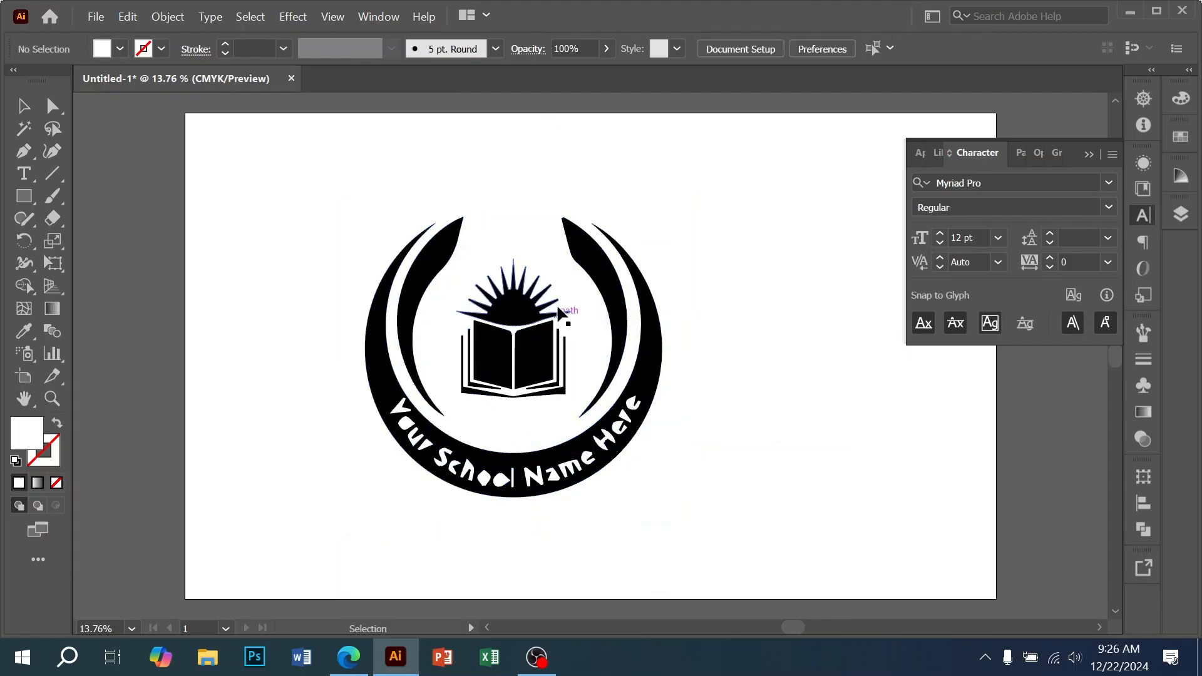
- Move the sun and book out of the ring to the empty area on its right
click(595, 338)
click(518, 371)
drag(515, 366, 862, 436)
drag(874, 451, 670, 451)
- Recolor the sun above the book red in CMYK mode, with magenta at 100% and black at 0%
drag(544, 213, 653, 364)
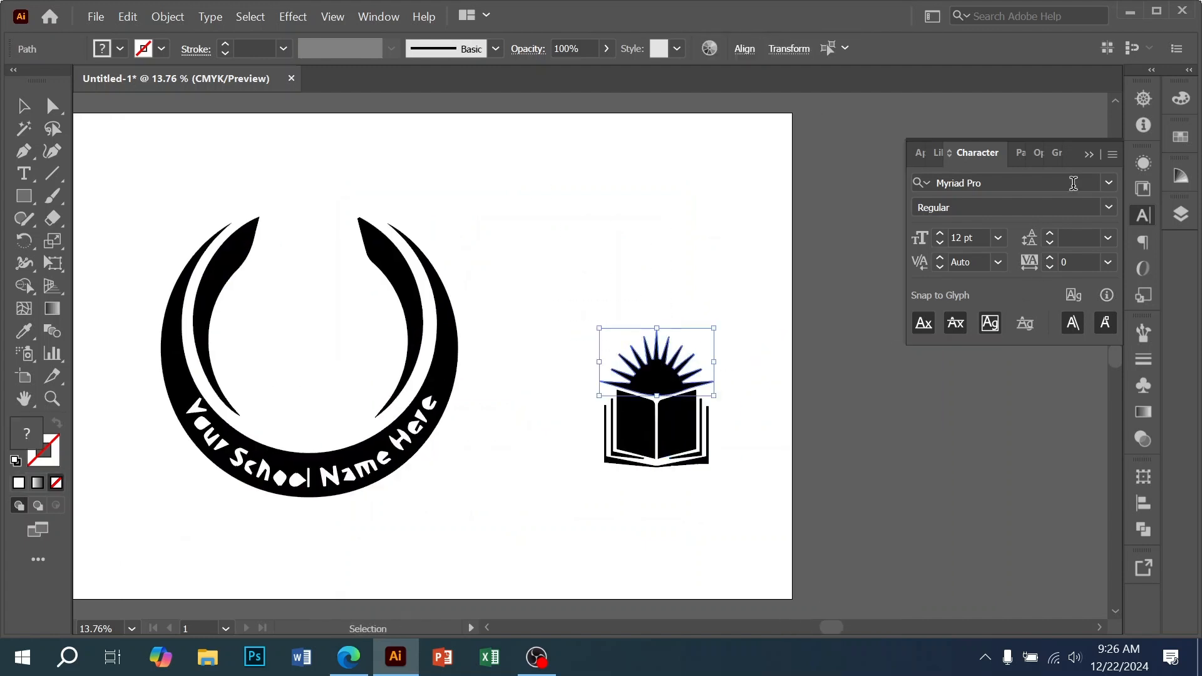
click(1180, 100)
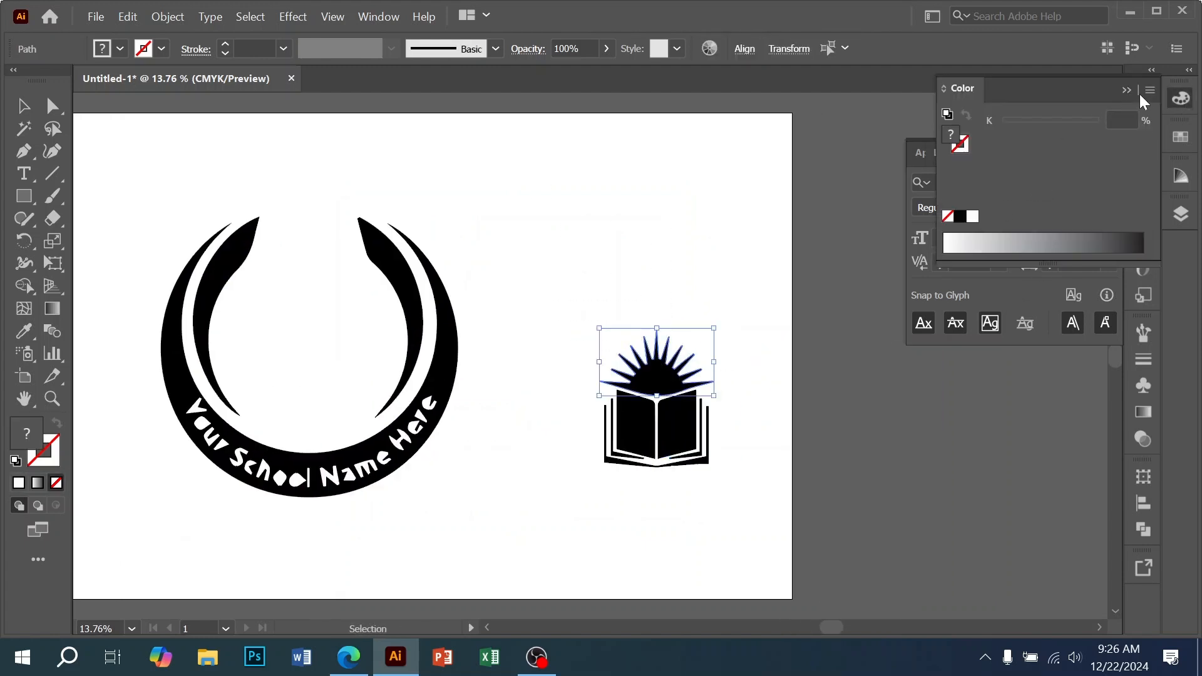
click(962, 216)
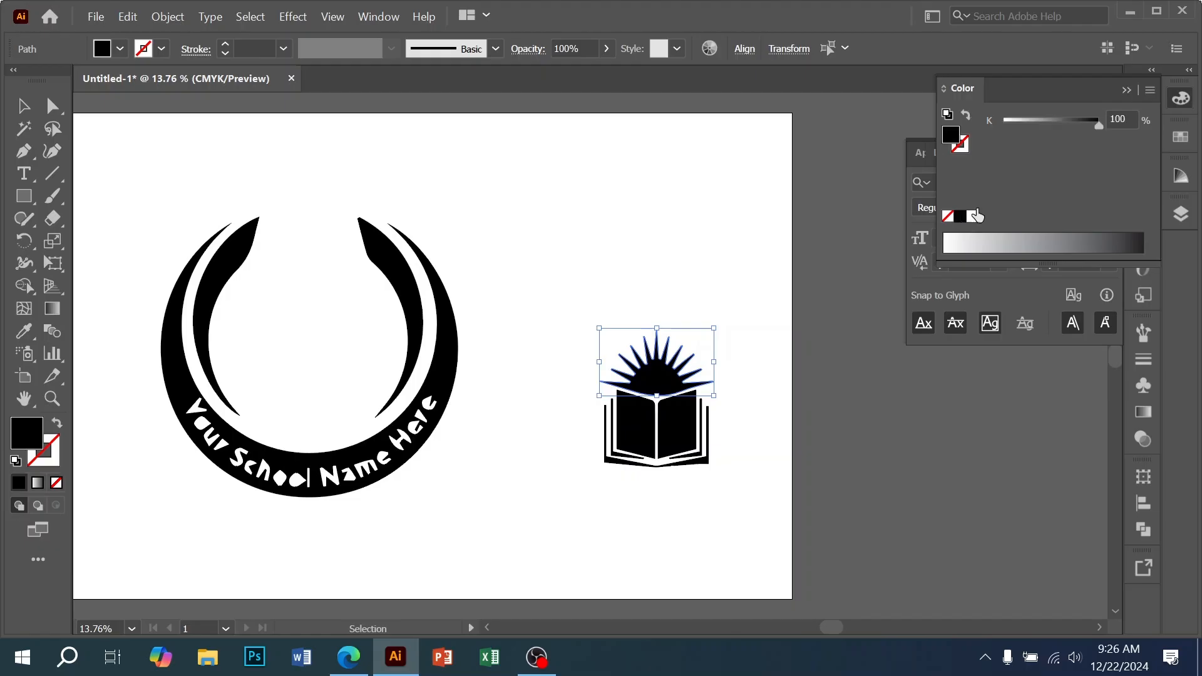
click(1148, 91)
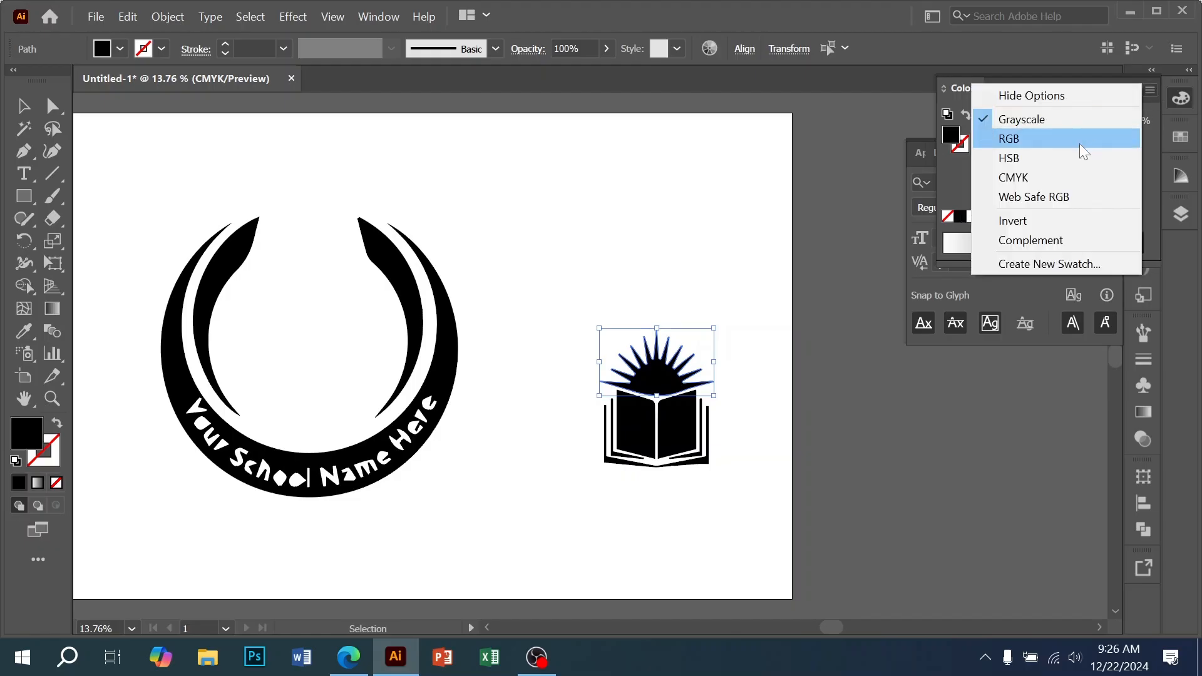
click(1017, 176)
drag(1024, 191, 1126, 170)
drag(1005, 146, 1177, 165)
click(767, 388)
- Recolor the book blue in CMYK mode with C 100, M 100, Y 0 and K 0
drag(599, 510, 600, 508)
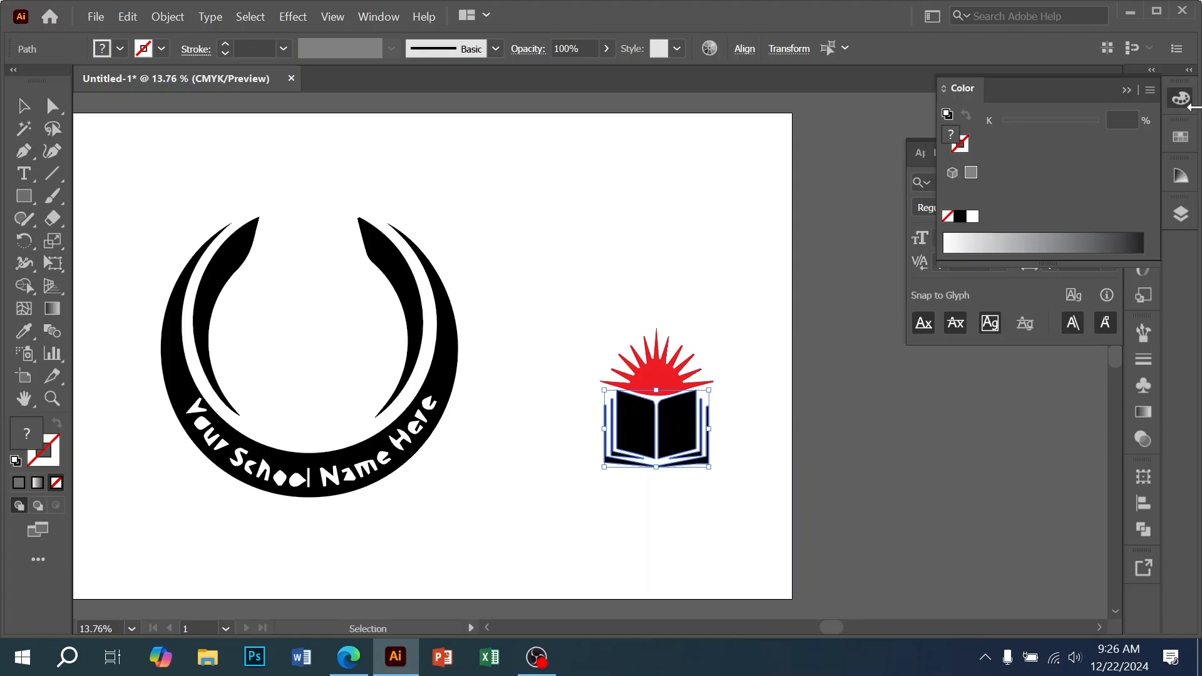
click(960, 216)
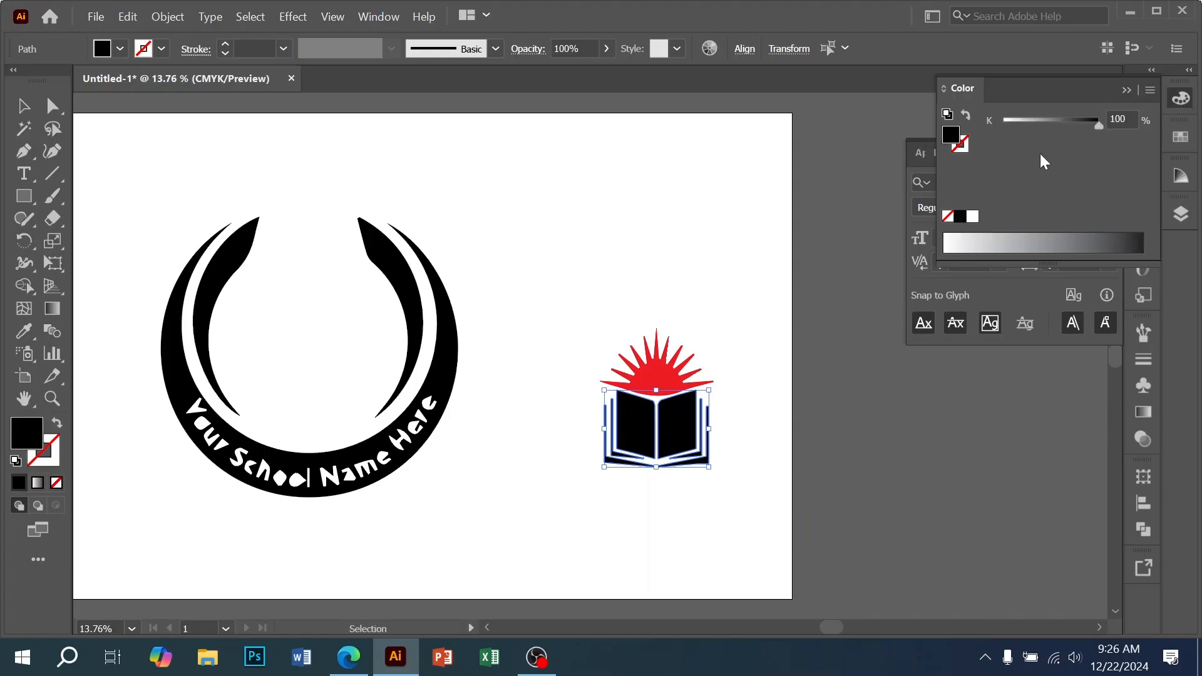
click(1150, 90)
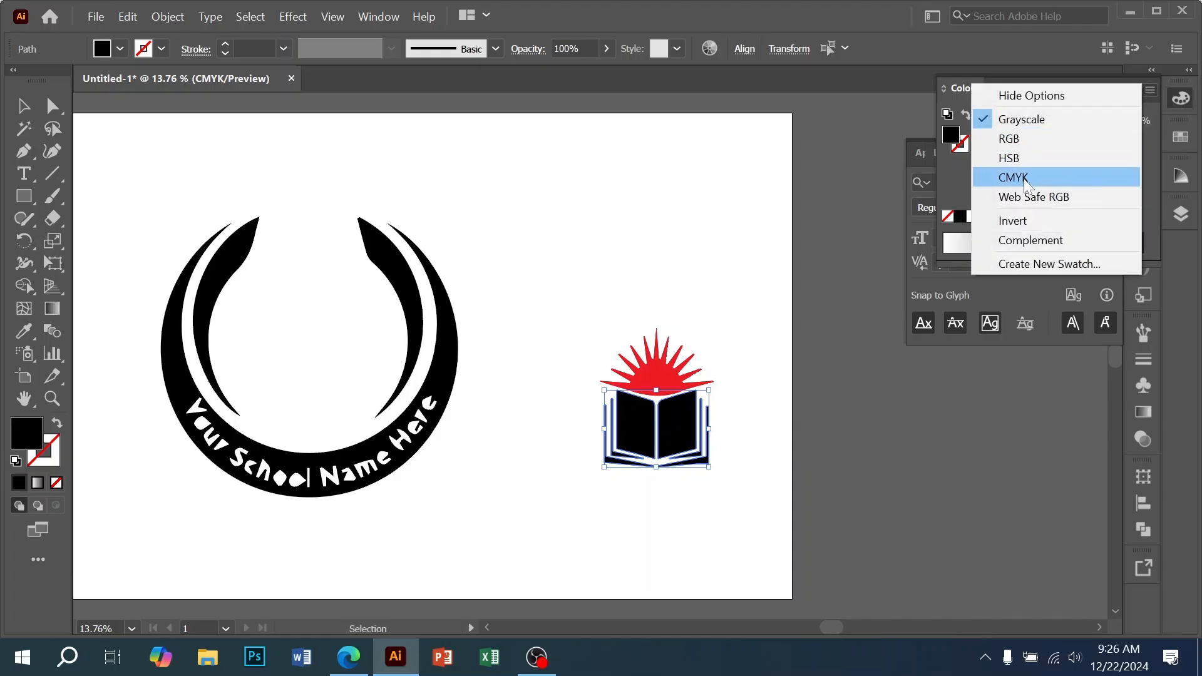
click(1058, 175)
click(1007, 194)
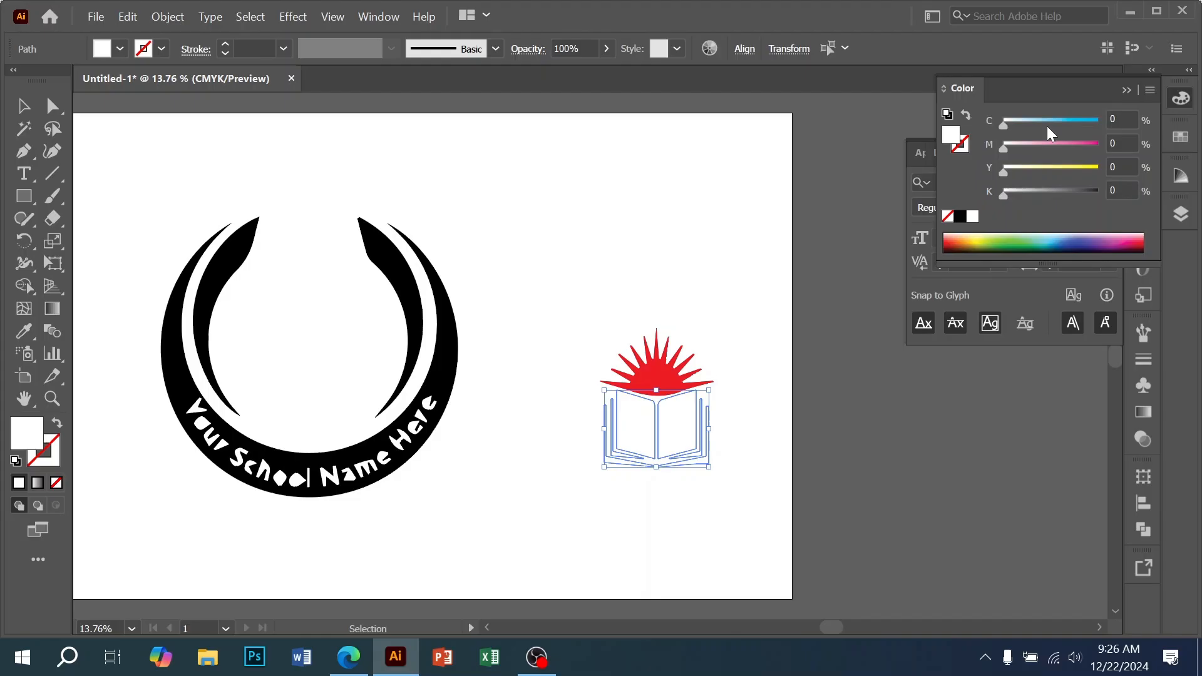
click(1093, 125)
drag(1083, 148, 1102, 148)
- Group the red sun and the blue book into one object
drag(776, 334, 626, 498)
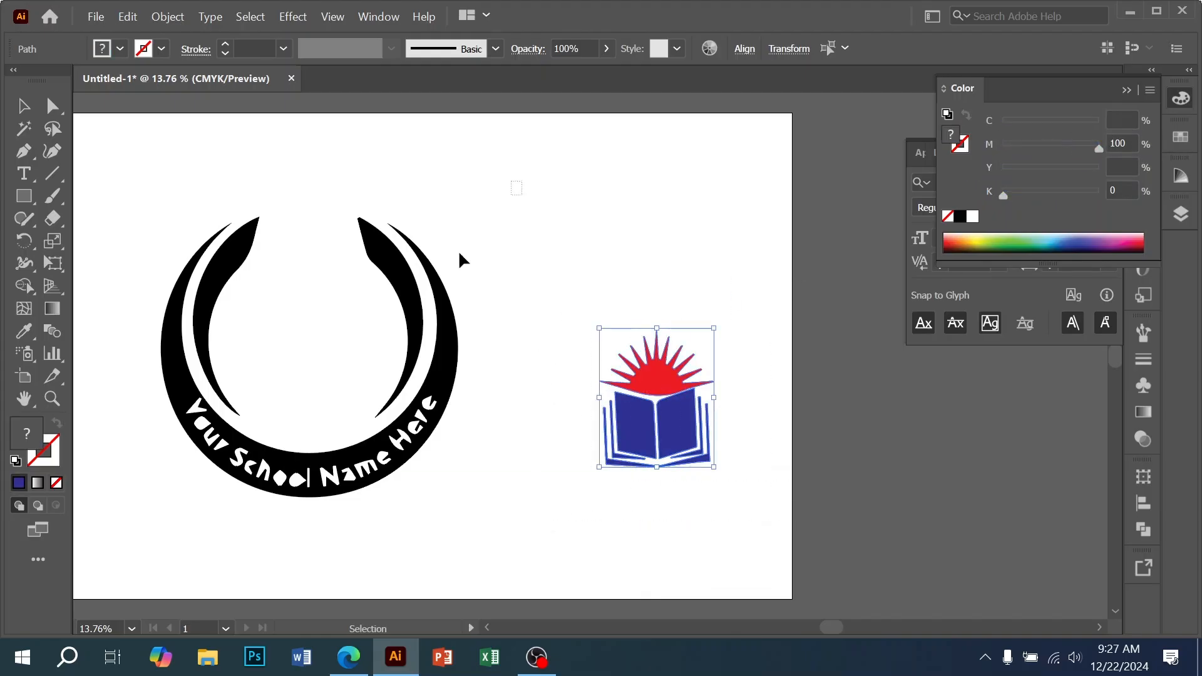
drag(517, 182, 257, 422)
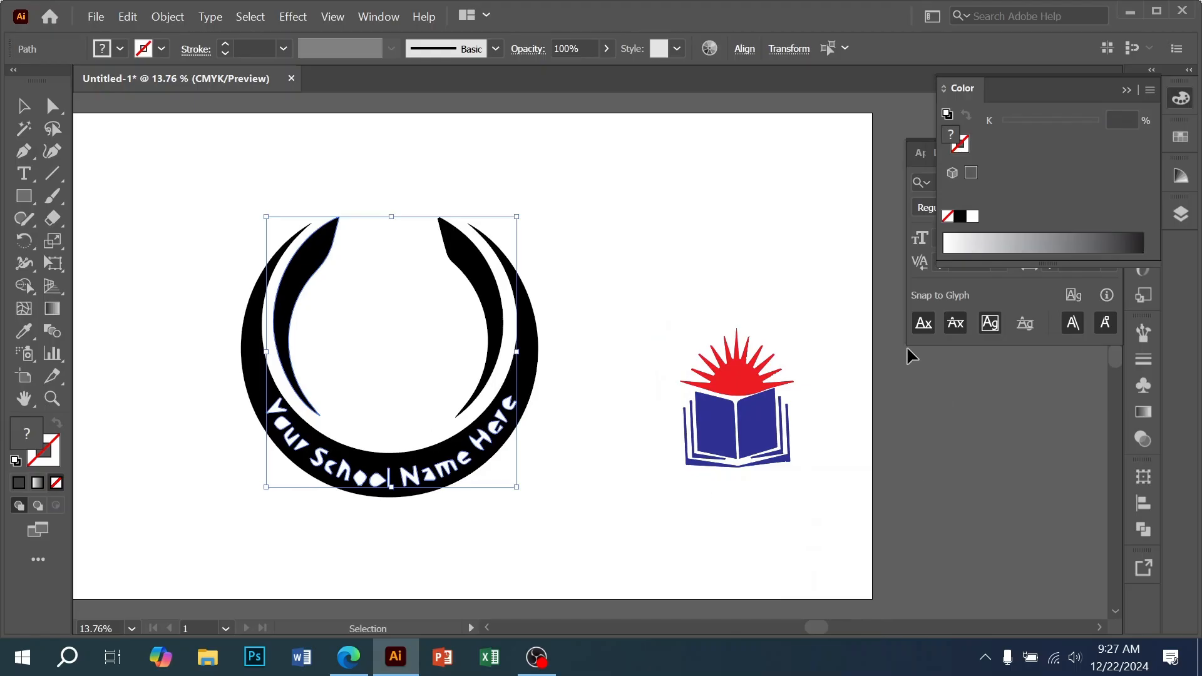
drag(818, 295, 616, 537)
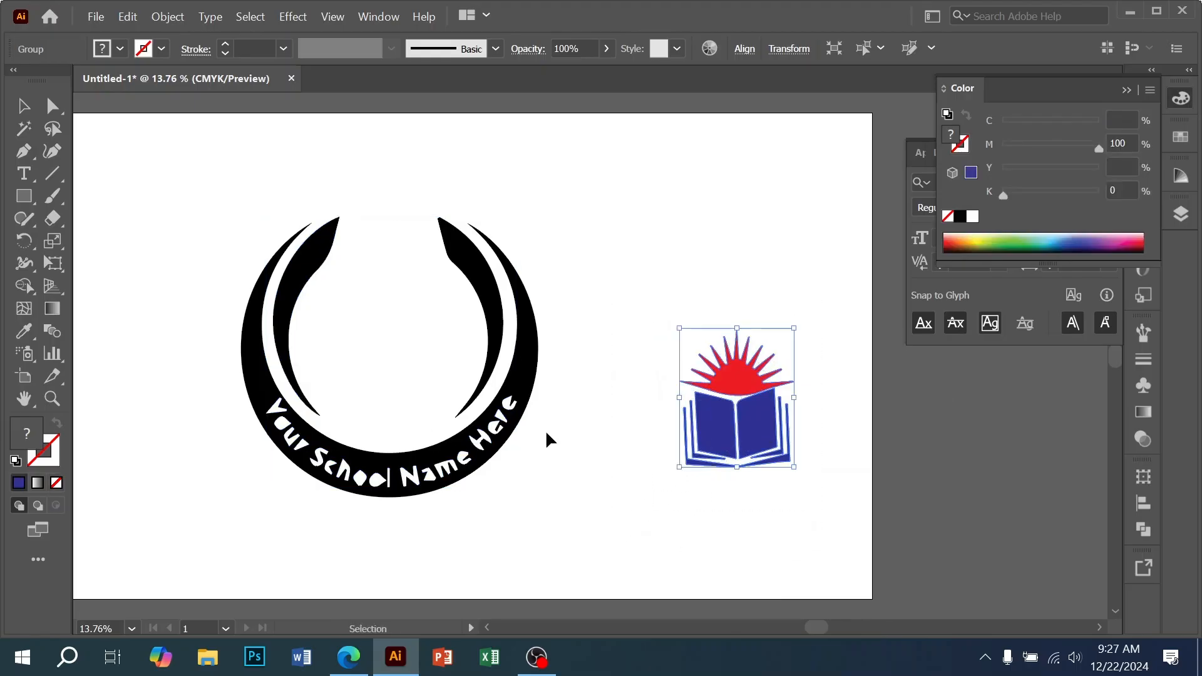
scroll(453, 255, left, 3)
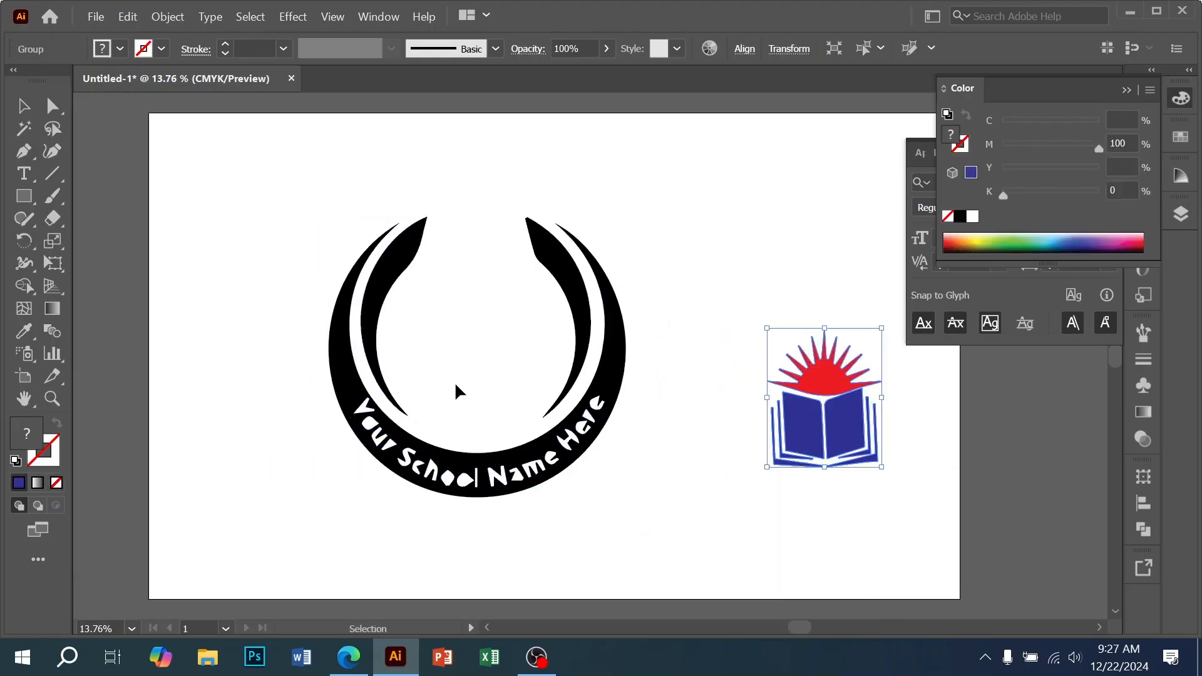
scroll(580, 403, right, 2)
scroll(580, 404, up, 1)
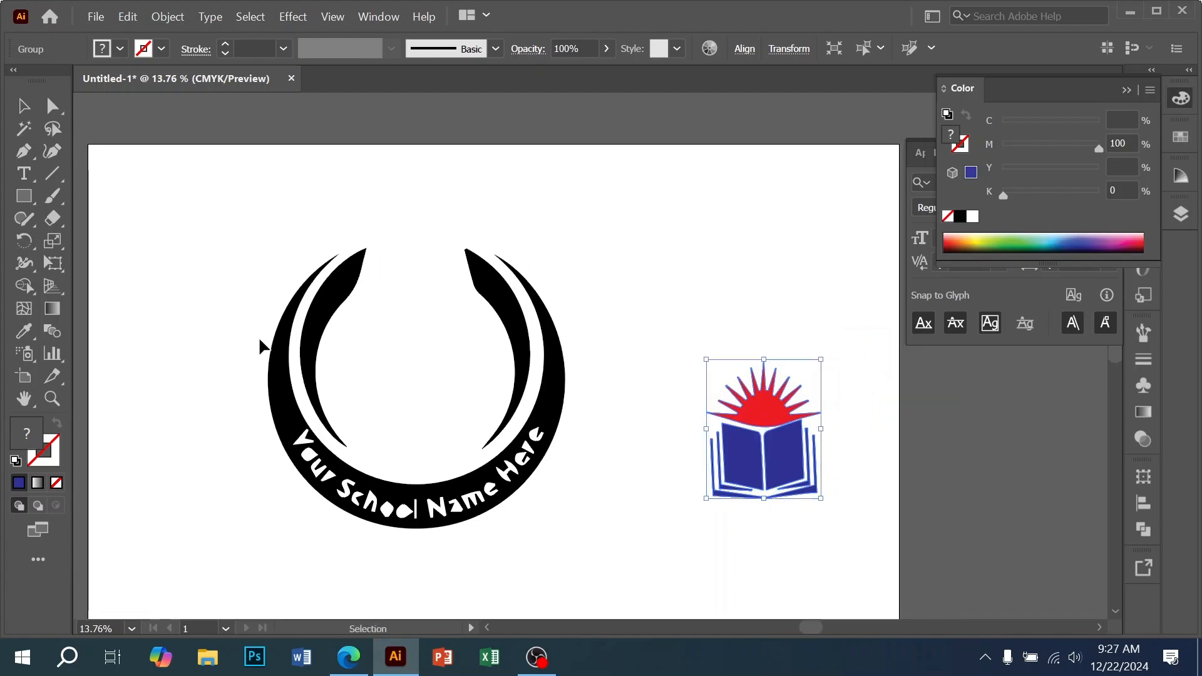
- Draw a blue circle with the Ellipse tool over the black ring of the traced logo
click(86, 205)
click(20, 200)
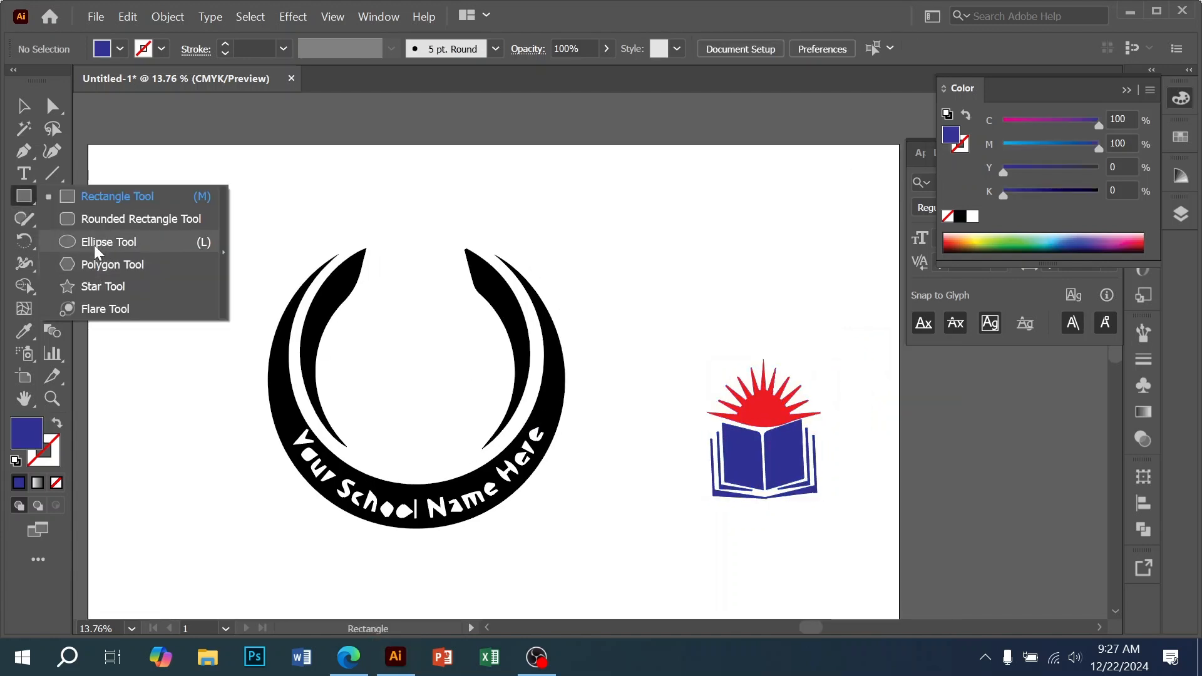
click(94, 243)
drag(273, 301, 283, 310)
drag(328, 393, 510, 531)
key(v)
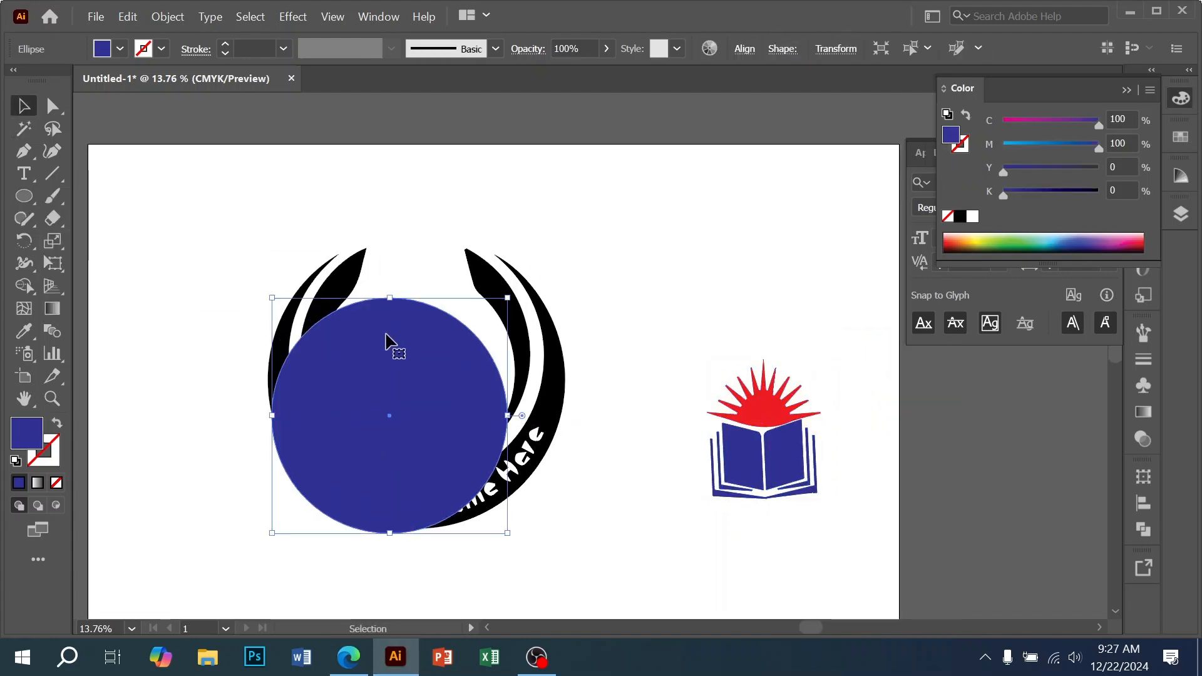
- Center the blue circle horizontally over the ring's opening and enlarge it to cover the inner crescents
drag(380, 359, 410, 300)
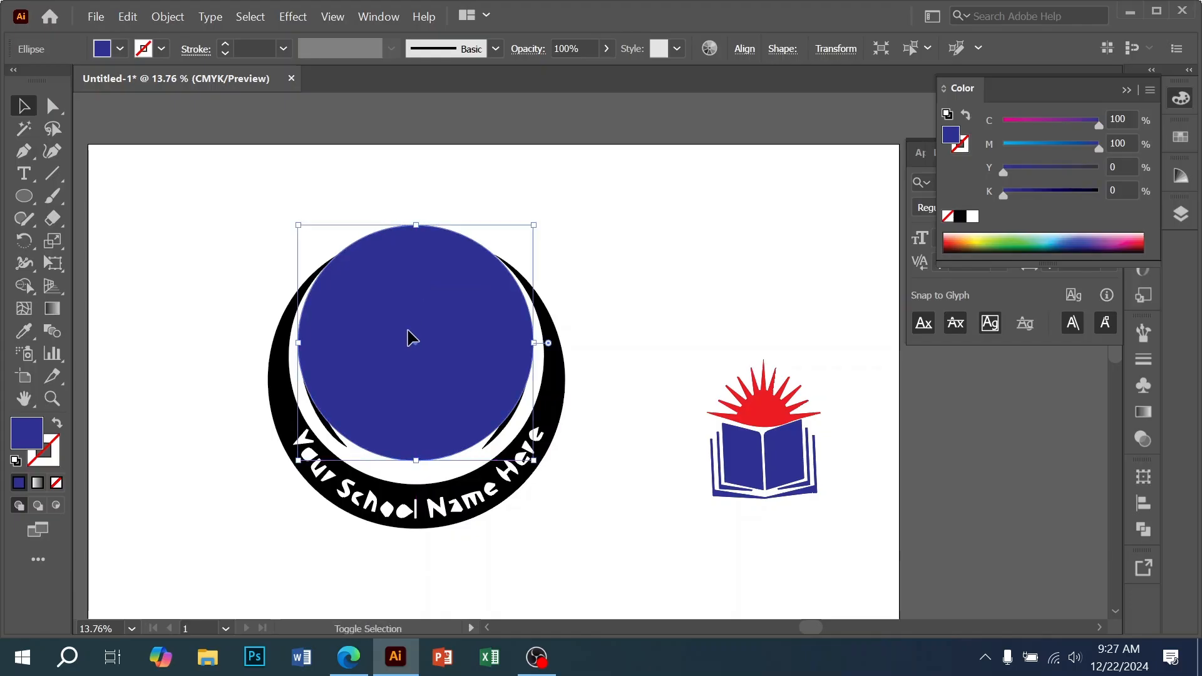
drag(419, 463, 421, 492)
key(a)
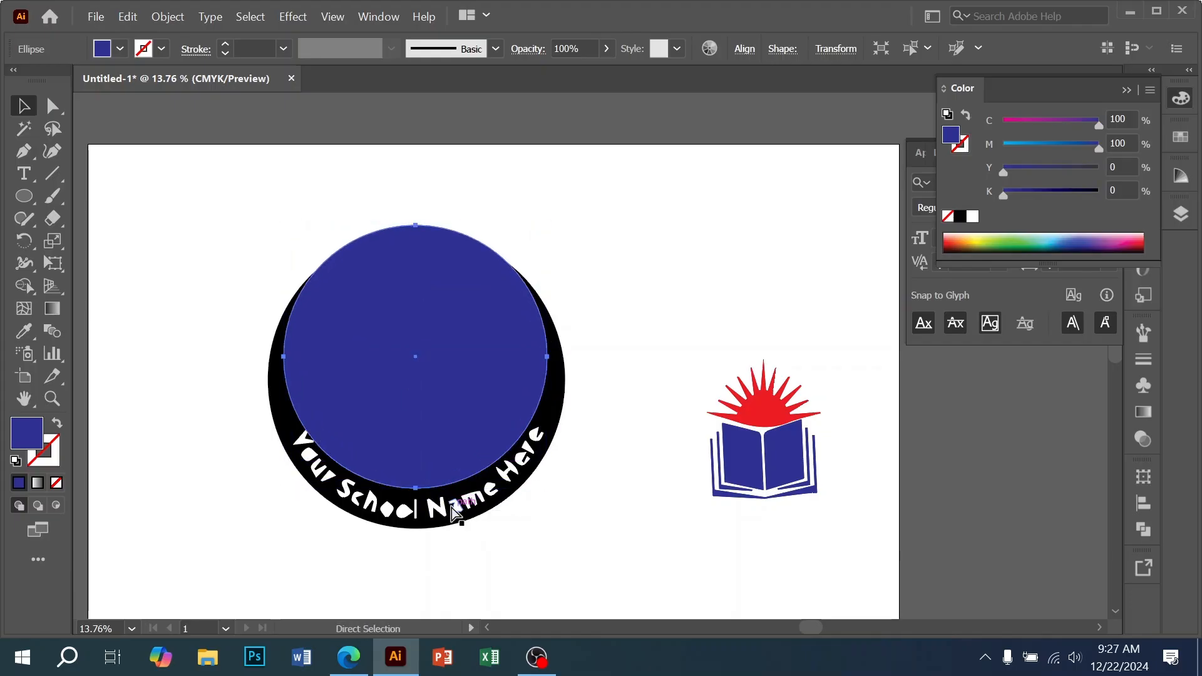
- Make an enlarged copy of the blue circle that covers the black ring and meets the original's top edge, and select both circles
key(v)
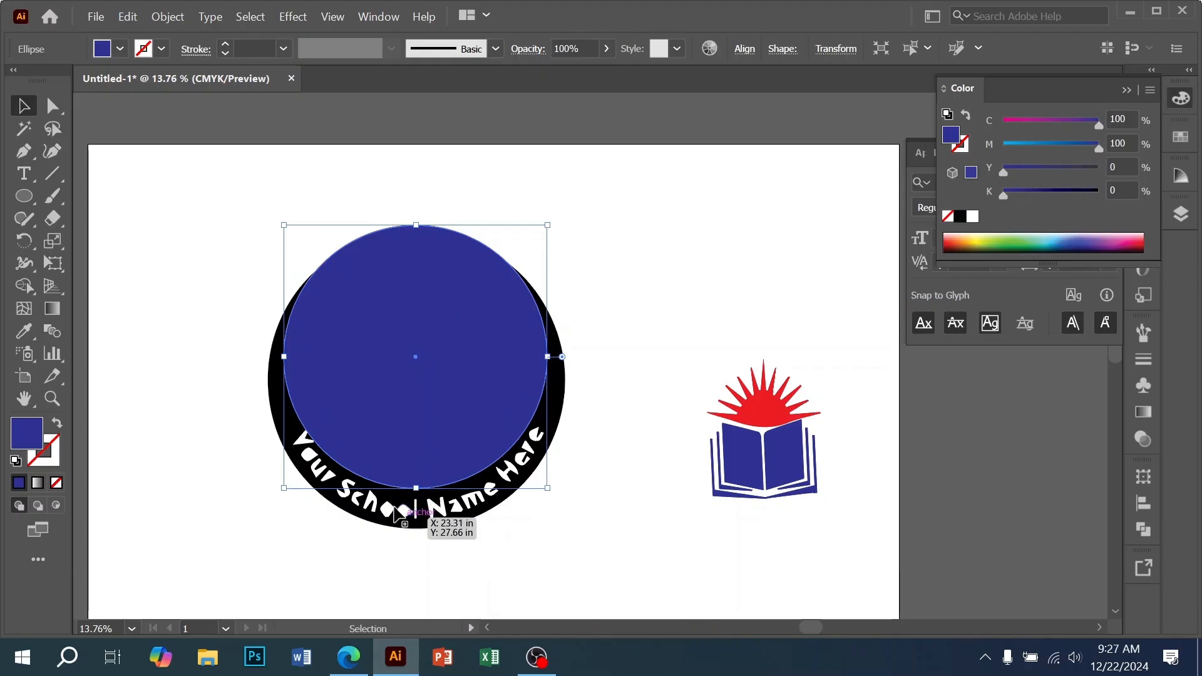
drag(415, 488, 416, 542)
click(467, 401)
shift+click(457, 499)
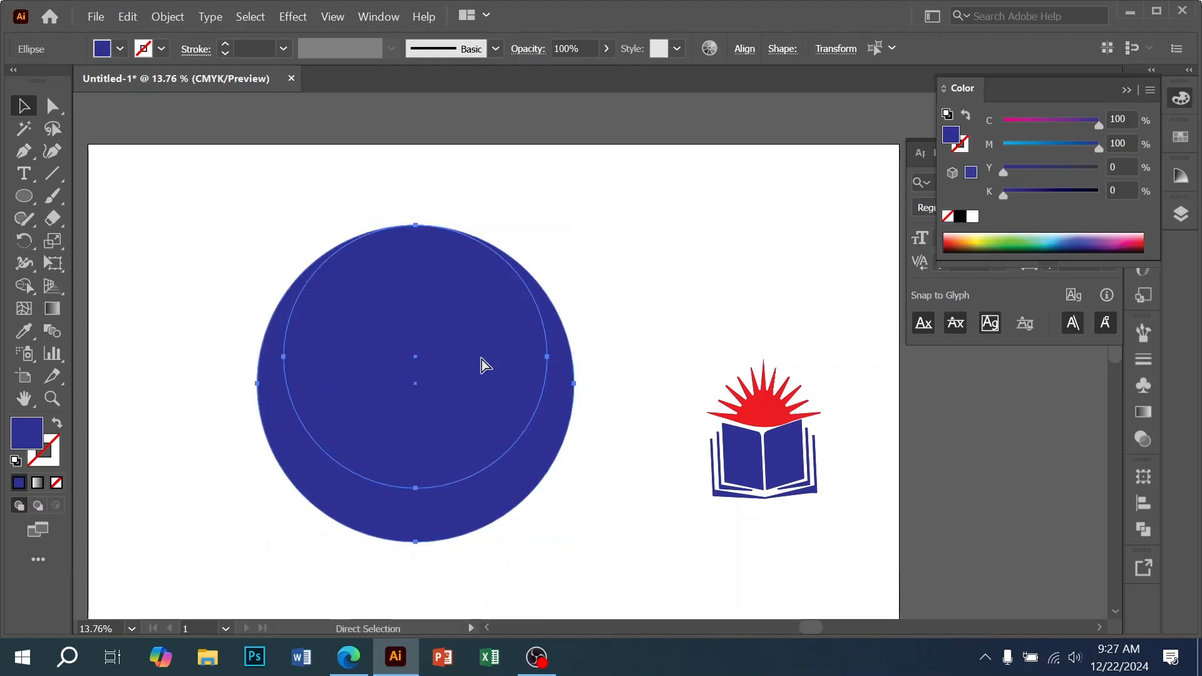
- Move both blue circles together off the traced logo to the area above the sun-and-book emblem
key(ctrl+minus)
drag(456, 374, 517, 297)
drag(498, 300, 602, 342)
drag(590, 436, 601, 372)
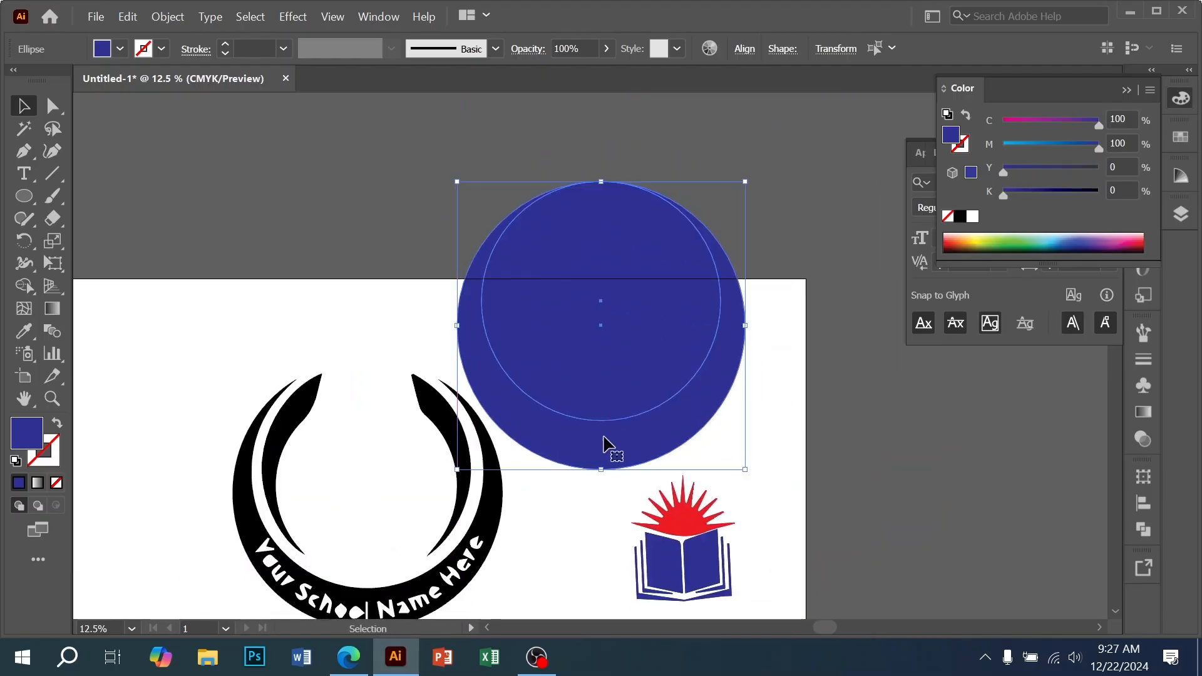
click(26, 288)
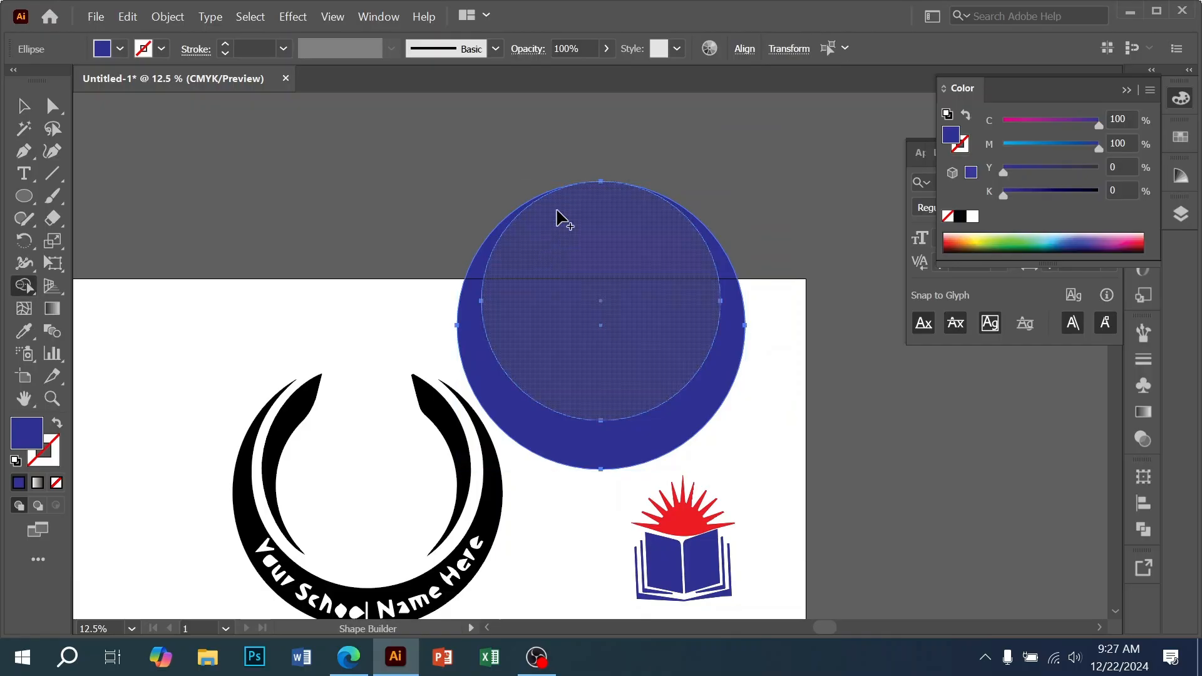
alt+click(560, 221)
alt+click(581, 263)
key(ctrl+z)
key(ctrl+z)
key(ctrl+z)
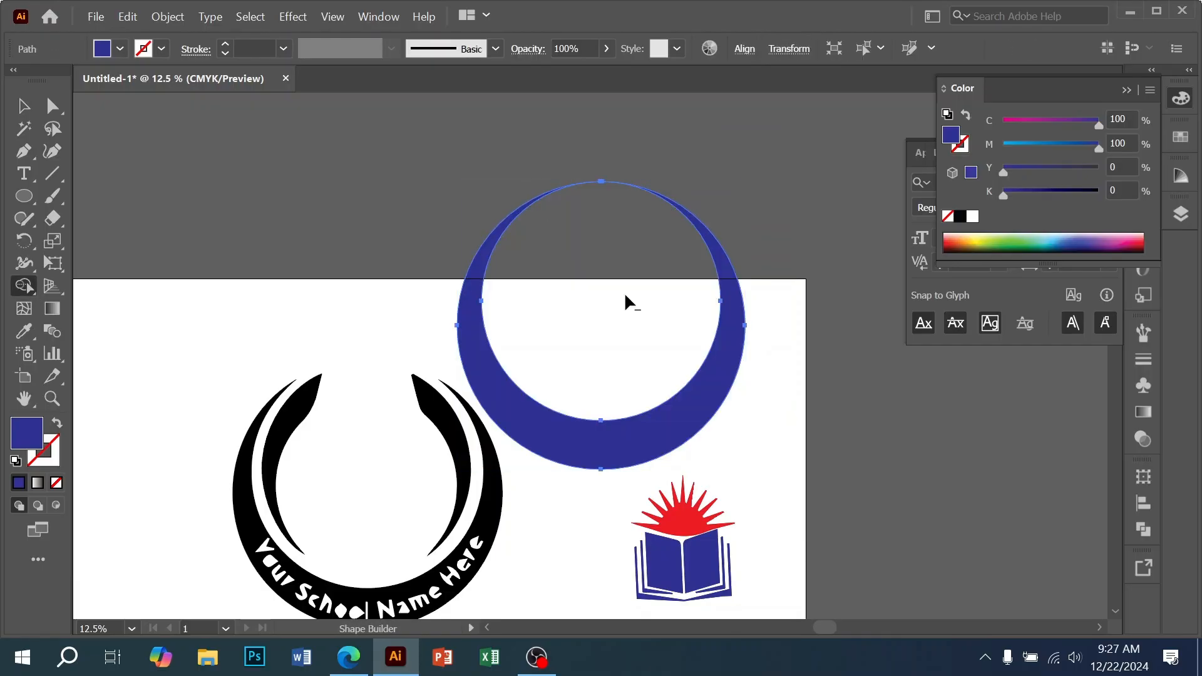
- Enlarge the inner circle slightly so its top extends past the outer circle, and select both circles
click(24, 106)
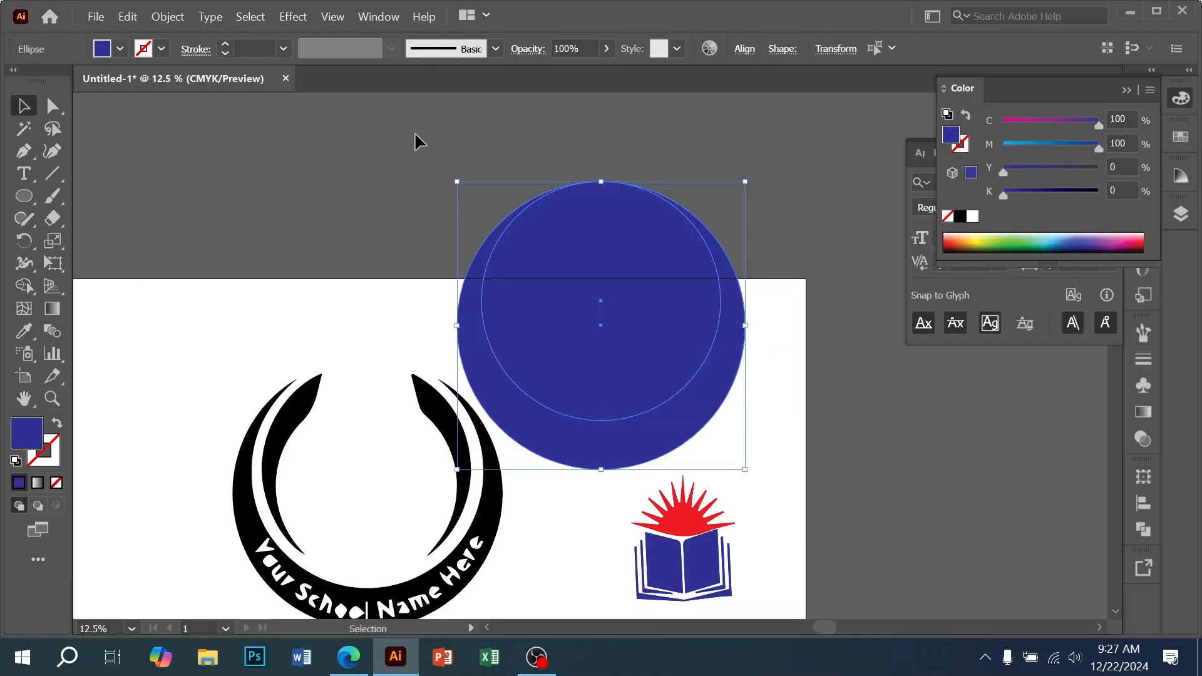
click(555, 231)
drag(604, 180, 602, 170)
drag(380, 199, 528, 306)
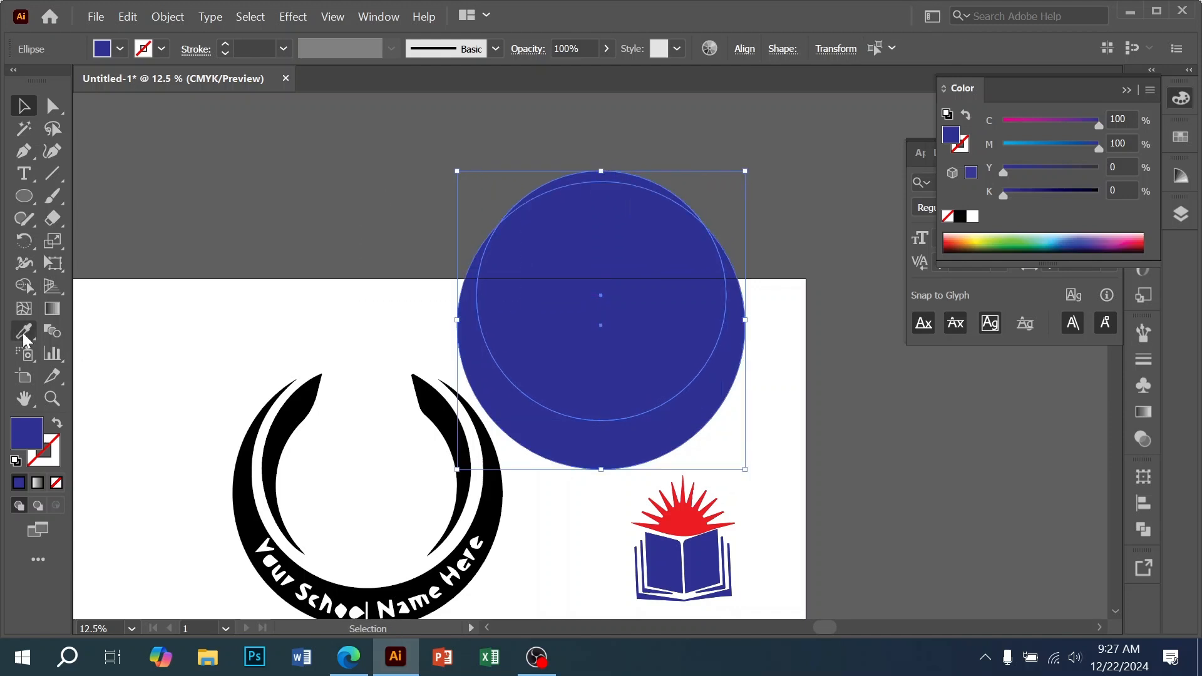
- Cut the inner circle out of the outer one with Shape Builder, leaving a crescent open at the top
click(24, 285)
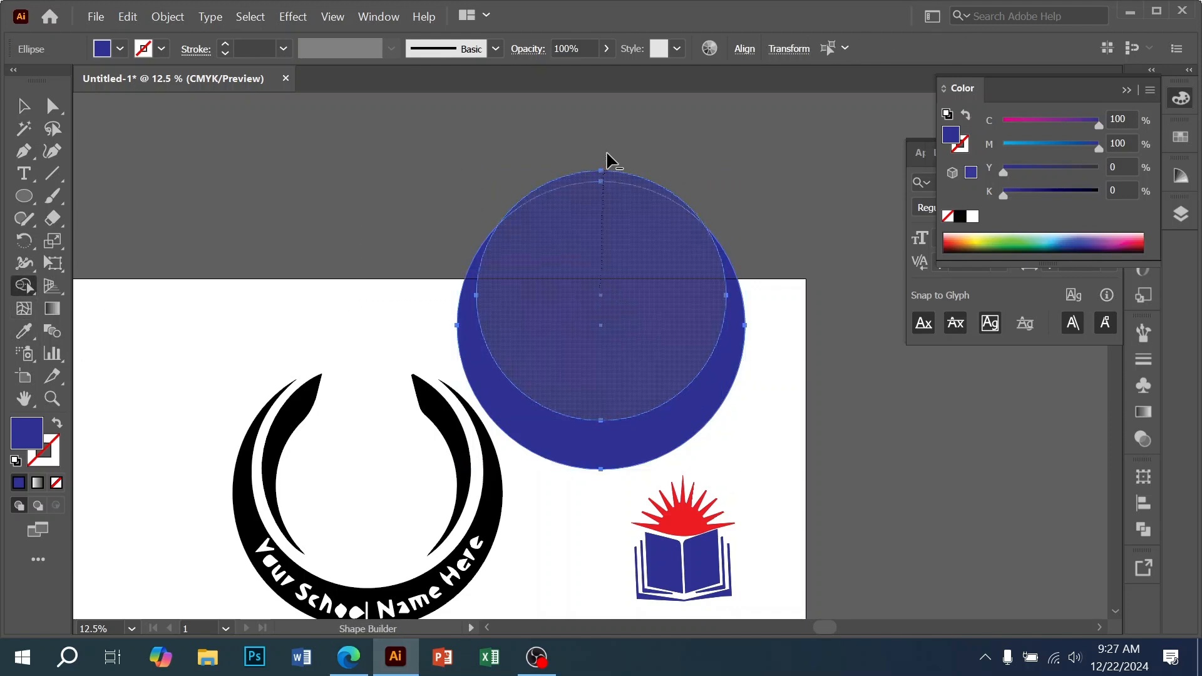
drag(607, 161, 607, 161)
drag(25, 89, 24, 93)
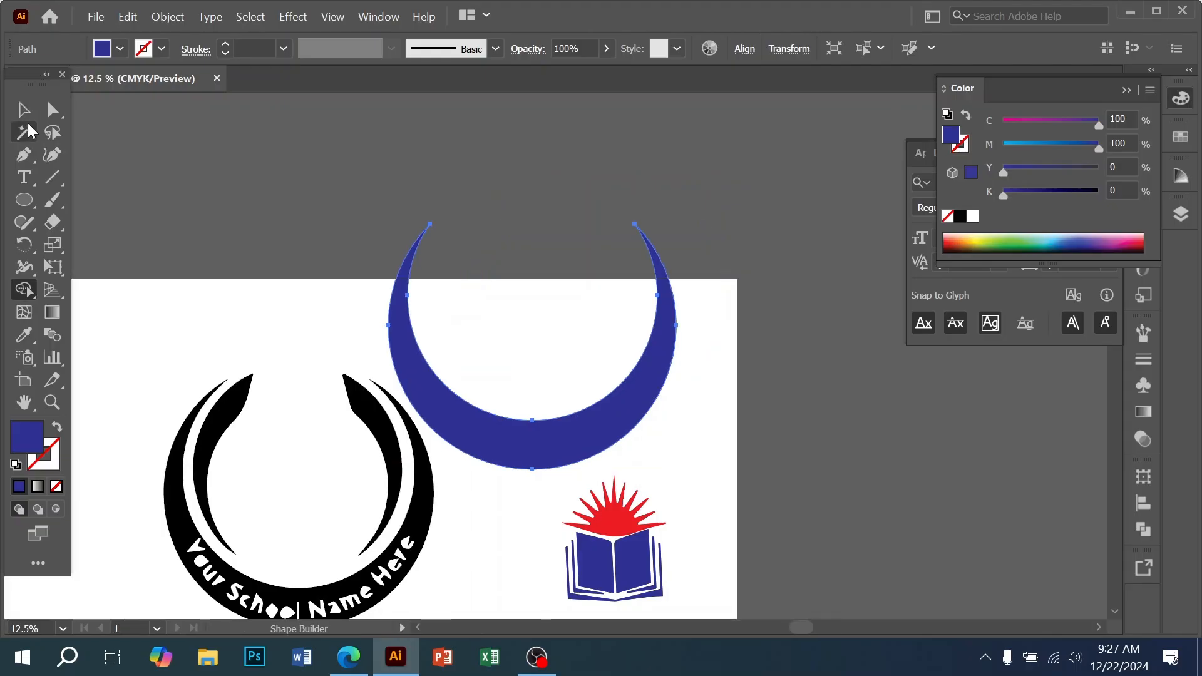
click(24, 110)
click(460, 214)
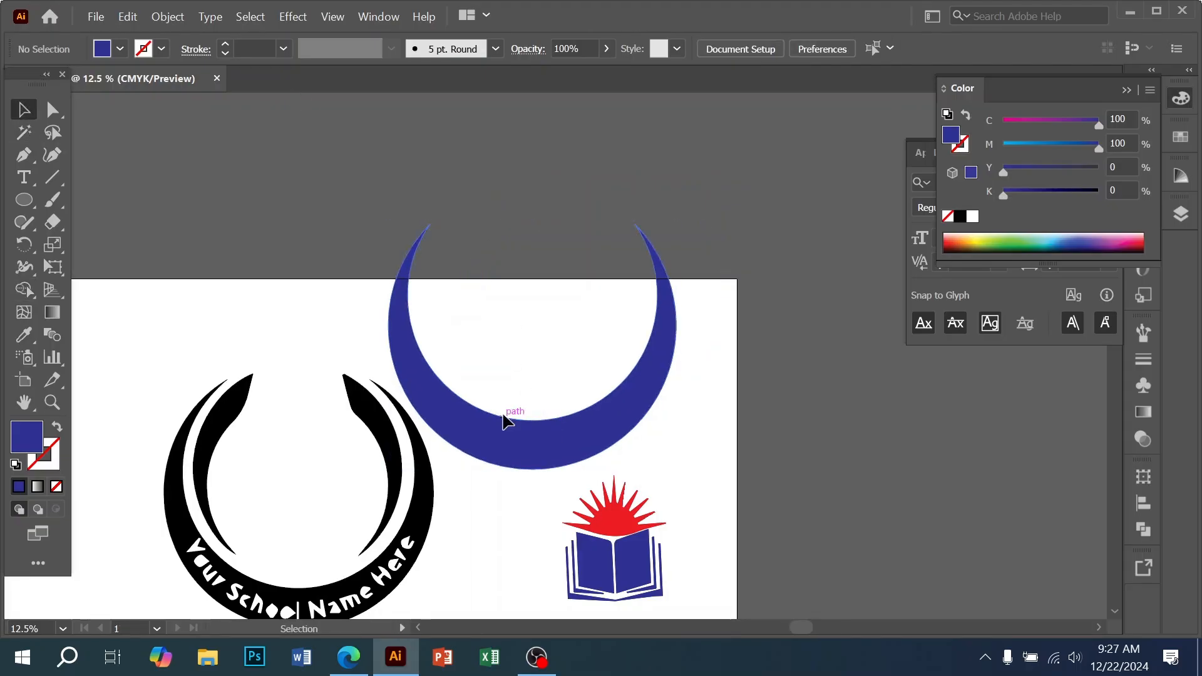
- Duplicate the crescent, flip the copy vertically, and scale it down so it nests inside the original with a thin gap
drag(524, 431, 536, 373)
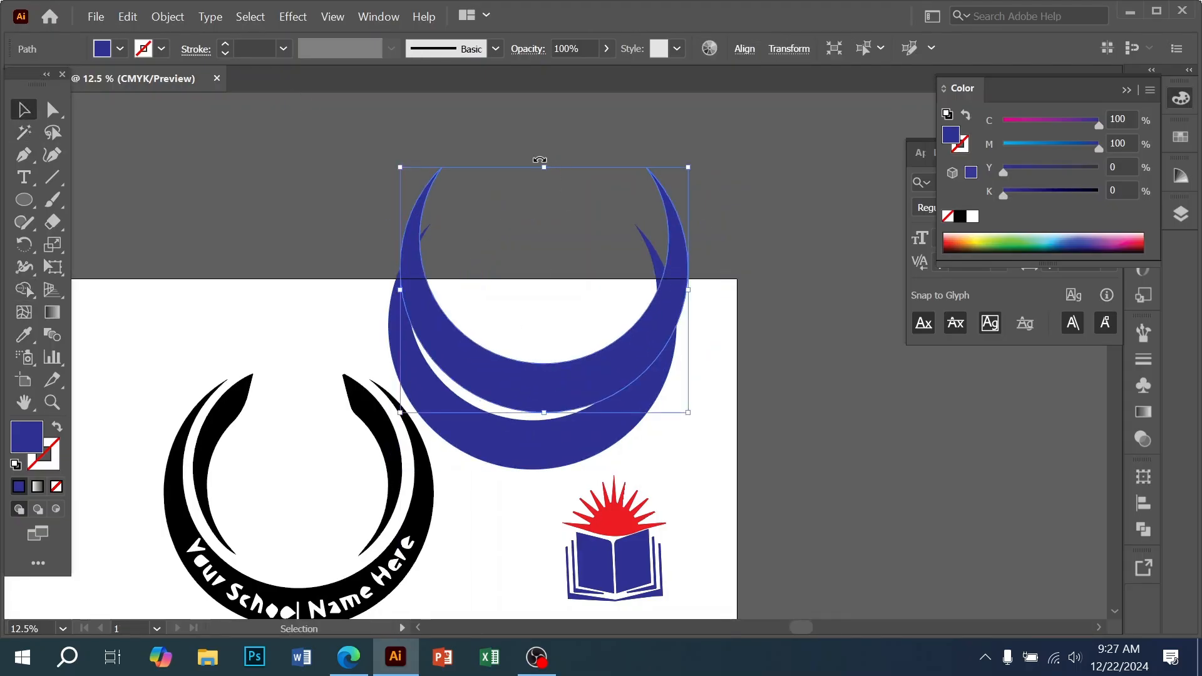
drag(540, 160, 550, 478)
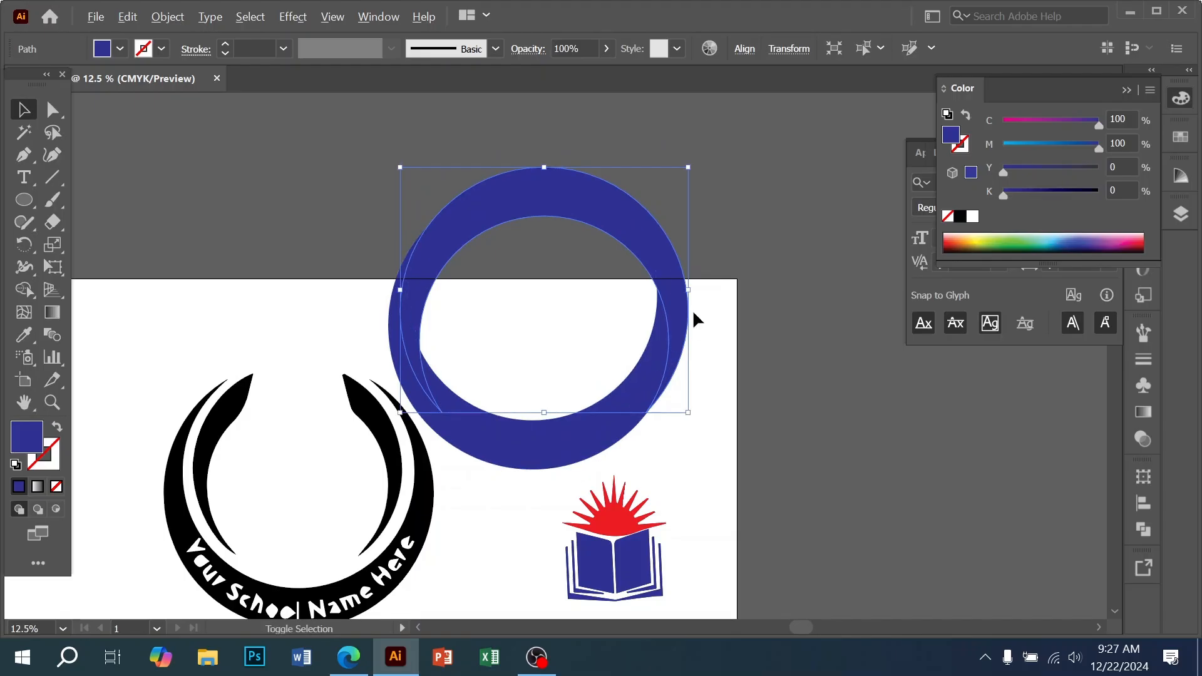
drag(688, 290, 617, 266)
click(744, 311)
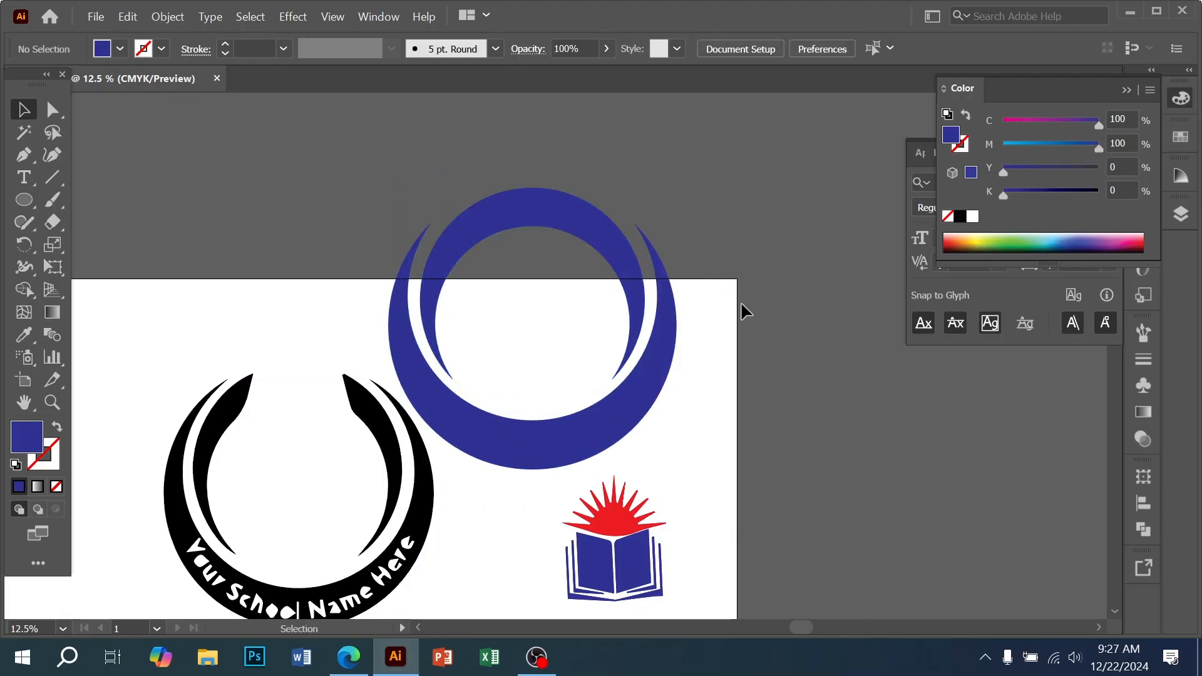
- Unlock all objects and delete the traced black ring together with its school name lettering
drag(378, 530, 428, 478)
drag(510, 442, 279, 629)
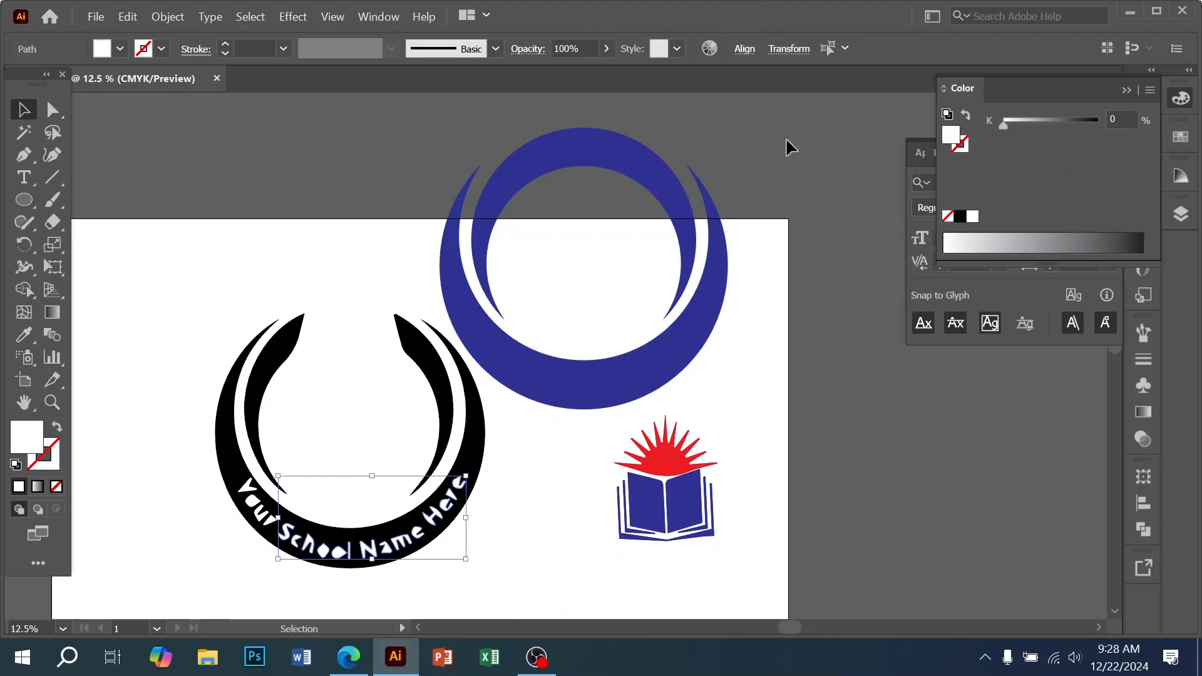
click(600, 320)
drag(682, 216, 753, 395)
drag(637, 506, 829, 321)
key(ctrl+z)
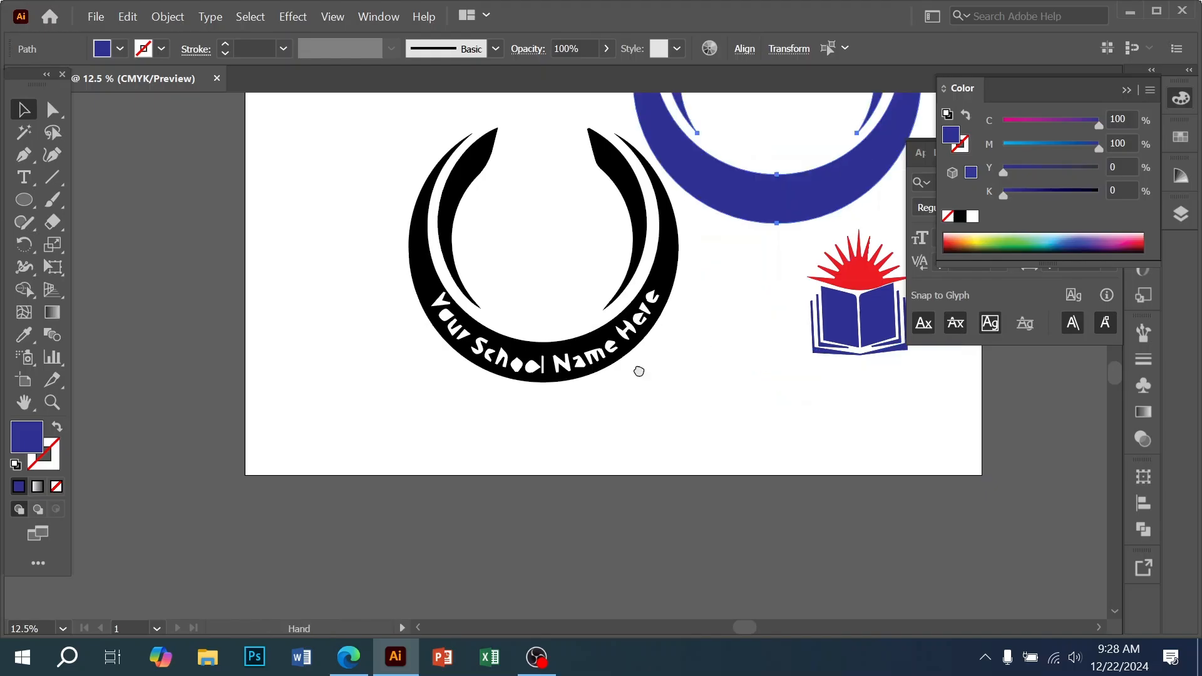
drag(638, 370, 636, 471)
click(659, 490)
key(ctrl+alt+2)
drag(331, 274, 621, 543)
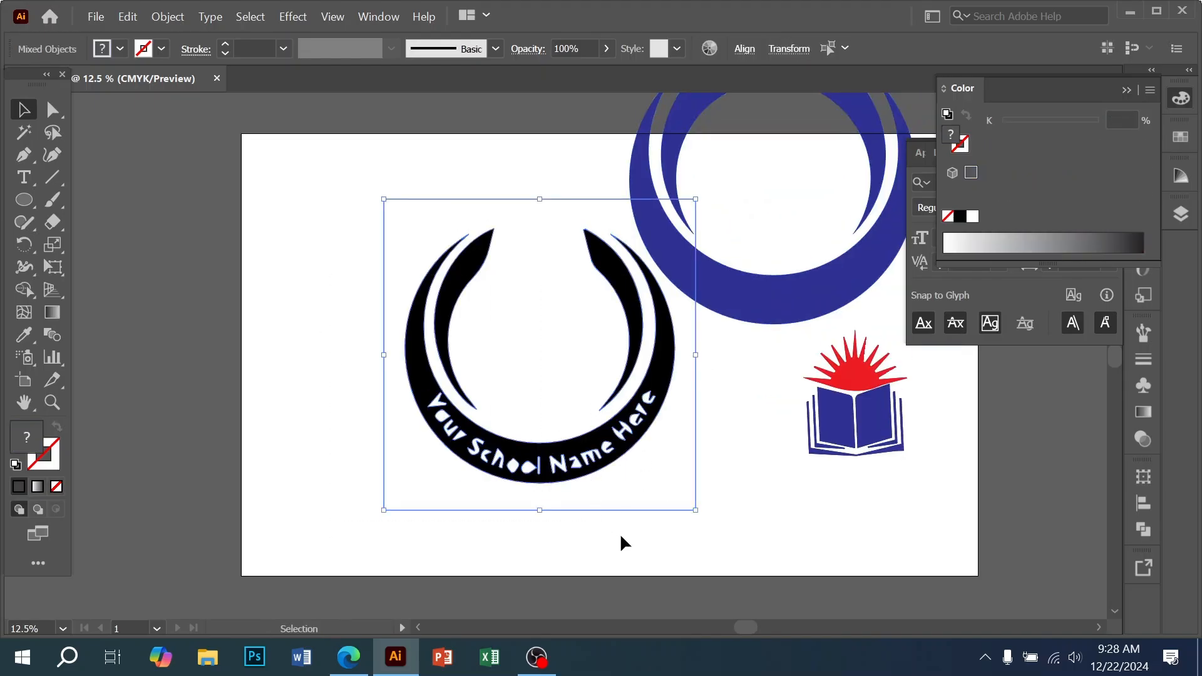
key(Delete)
- Move the two blue crescents together into the space on the artboard freed by the deleted ring
drag(537, 167, 730, 241)
drag(679, 283, 442, 443)
key(ctrl+equal)
drag(639, 274, 590, 325)
click(133, 248)
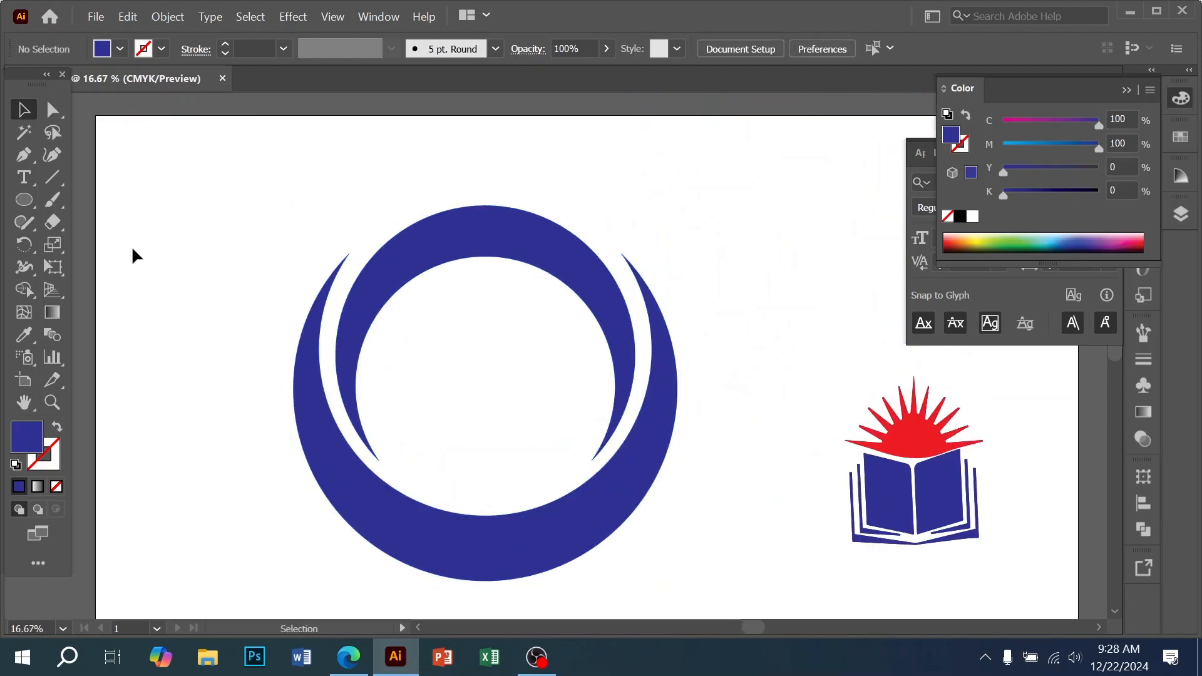
- Draw a vertical line across the inner crescent's upper left part, copy it to the right side, and select both lines
click(47, 185)
drag(426, 175, 426, 394)
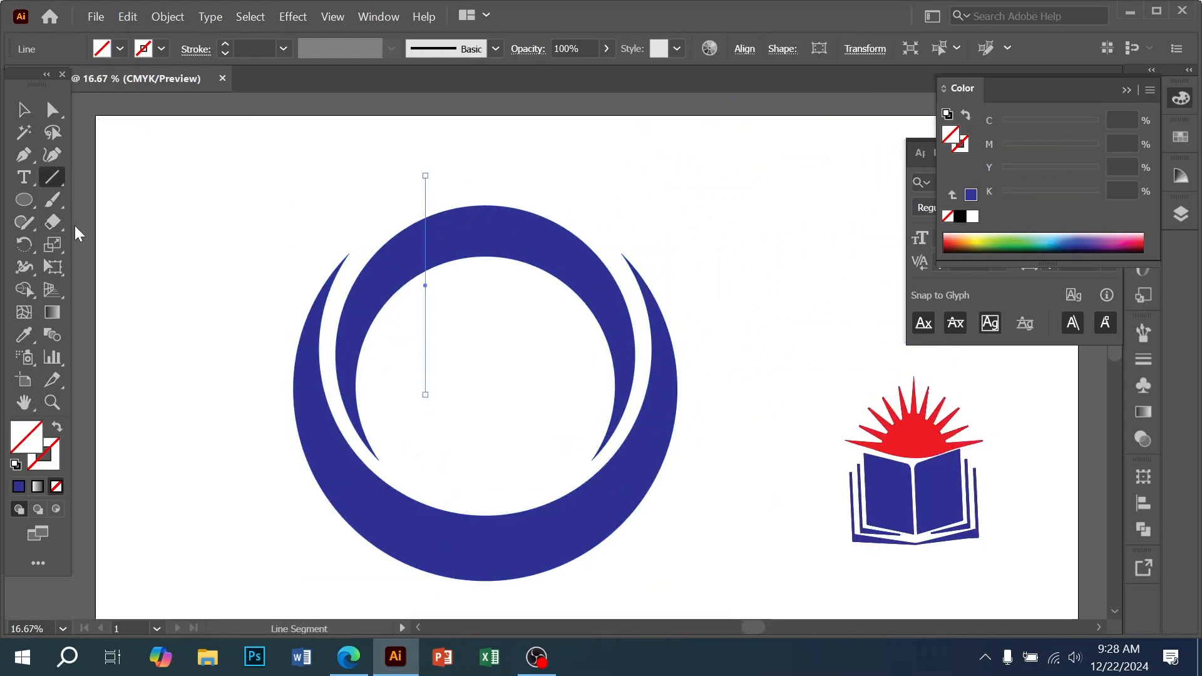
click(22, 114)
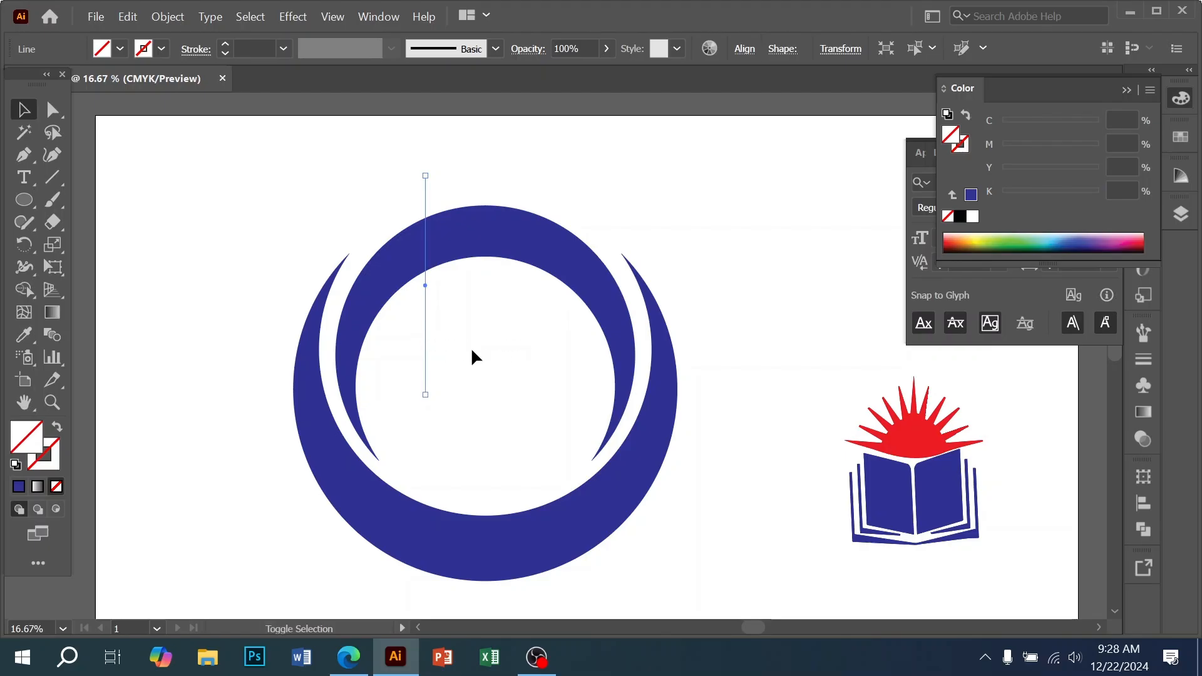
drag(426, 335, 542, 335)
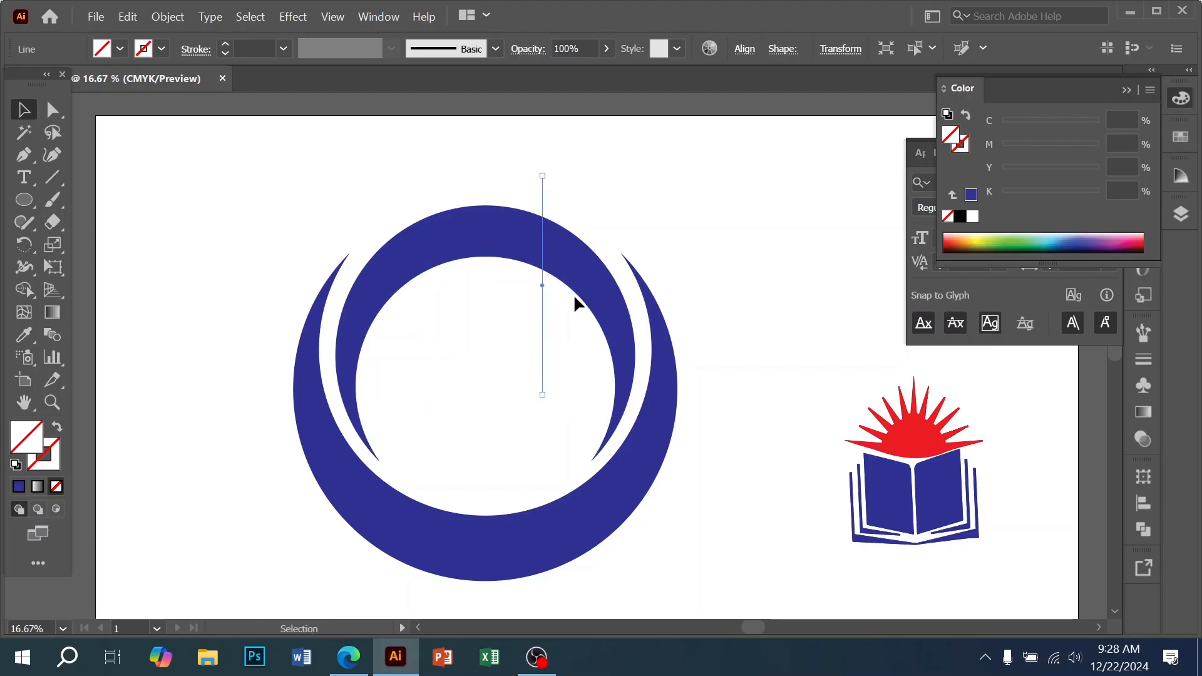
drag(693, 116, 438, 198)
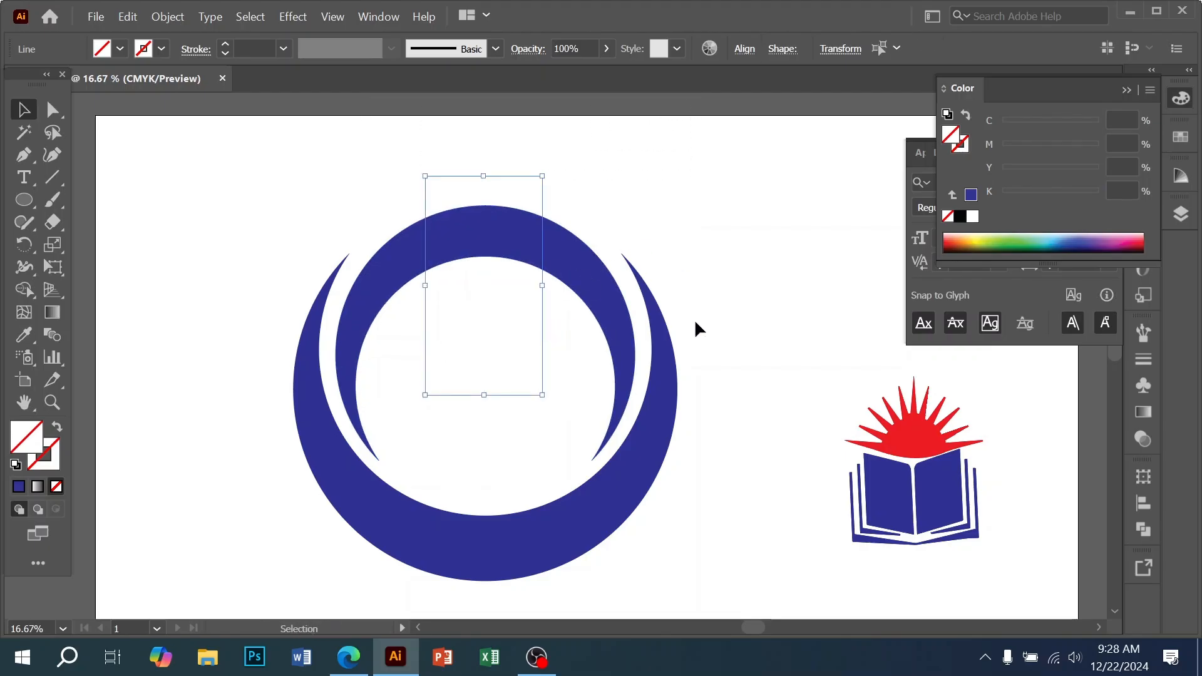
- Show the rulers and place a vertical guide through the horizontal center of the crescents
click(618, 462)
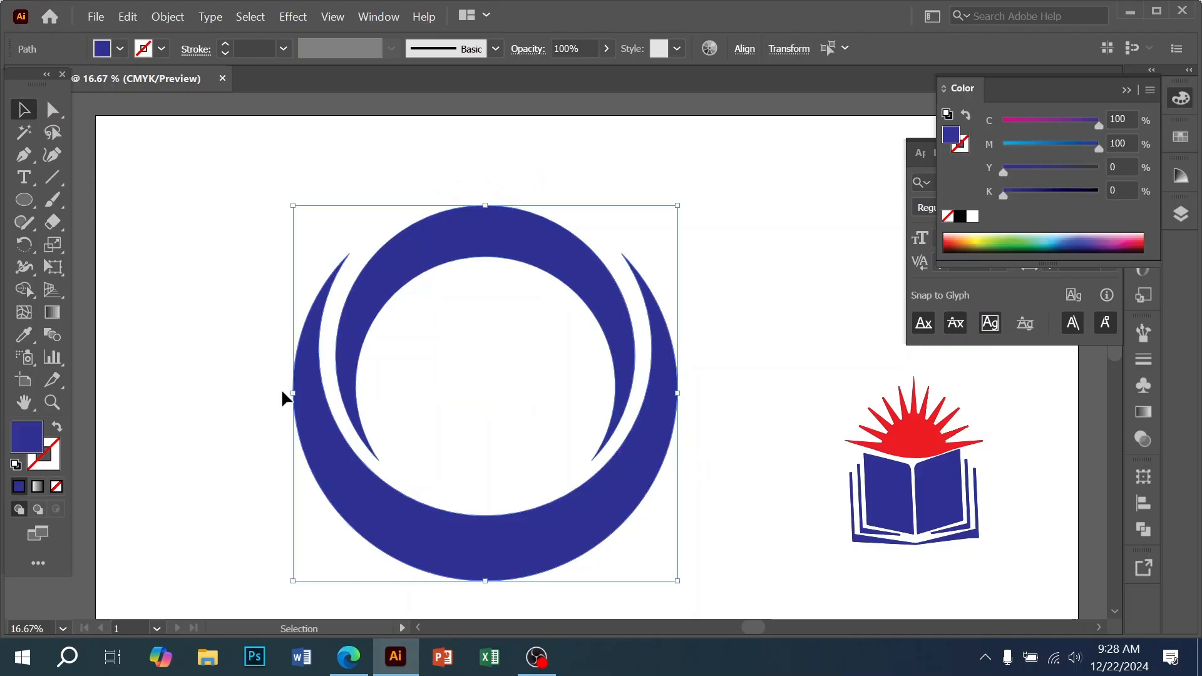
key(a)
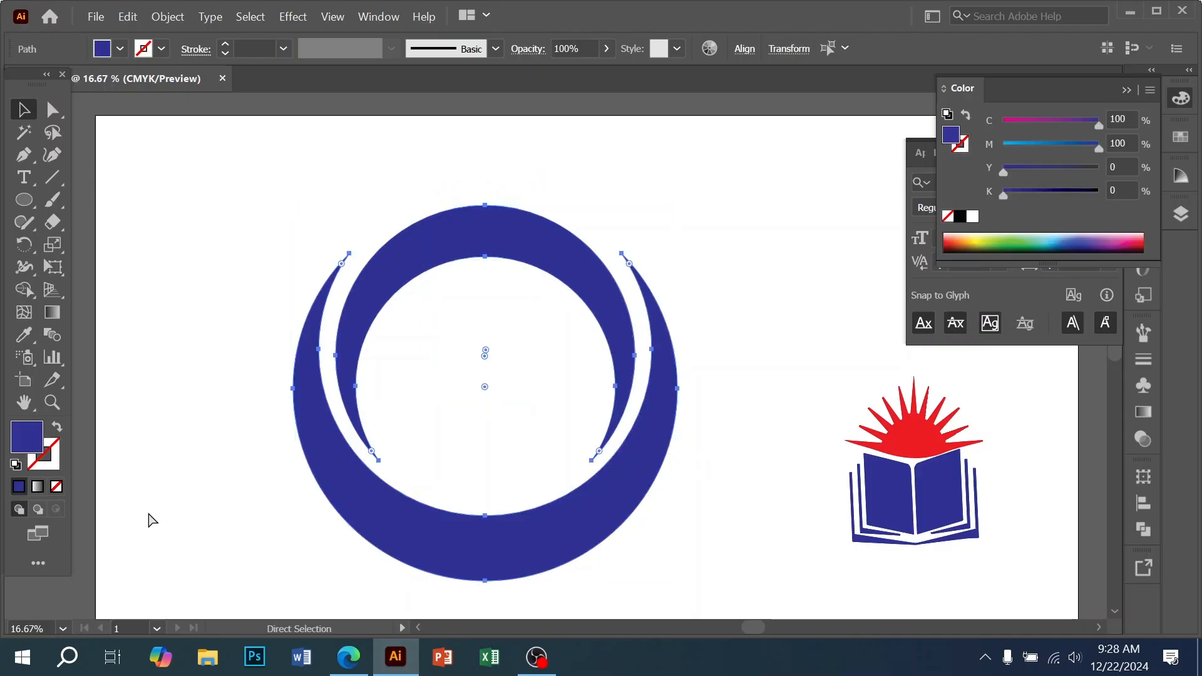
key(ctrl+r)
key(v)
drag(9, 595, 484, 461)
- Nudge the pair of vertical lines right until they are centered on the guide
ctrl+click(563, 252)
drag(574, 209, 337, 271)
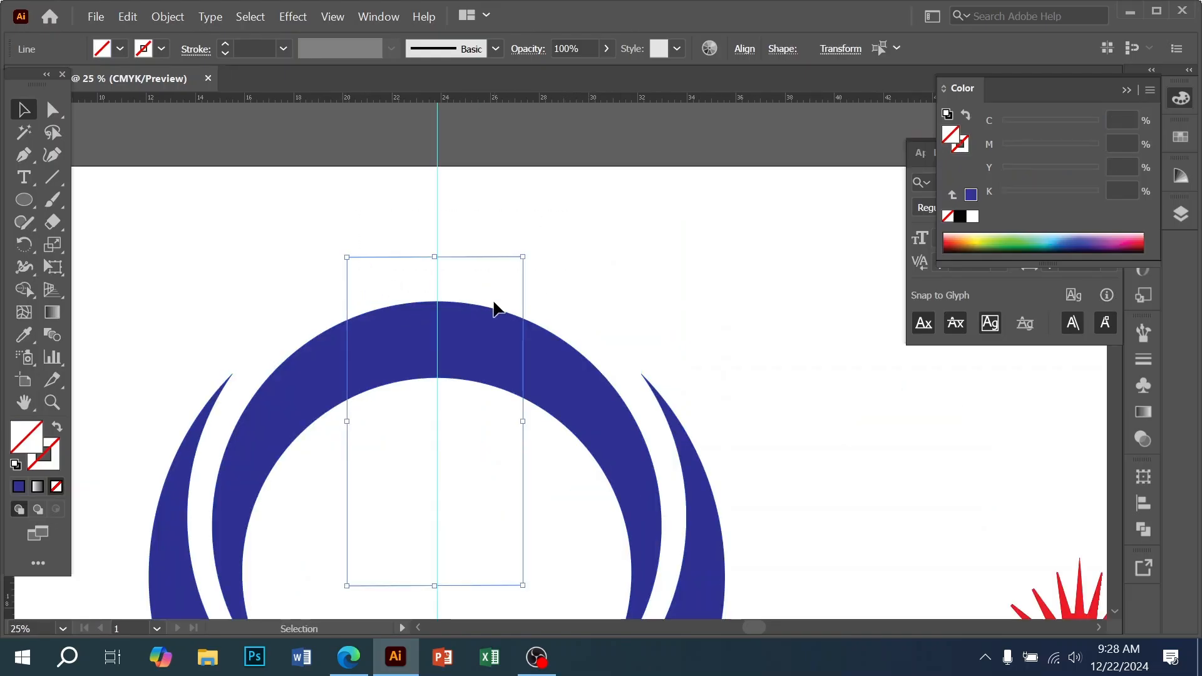
key(Right)
key(Right)
key(Right)
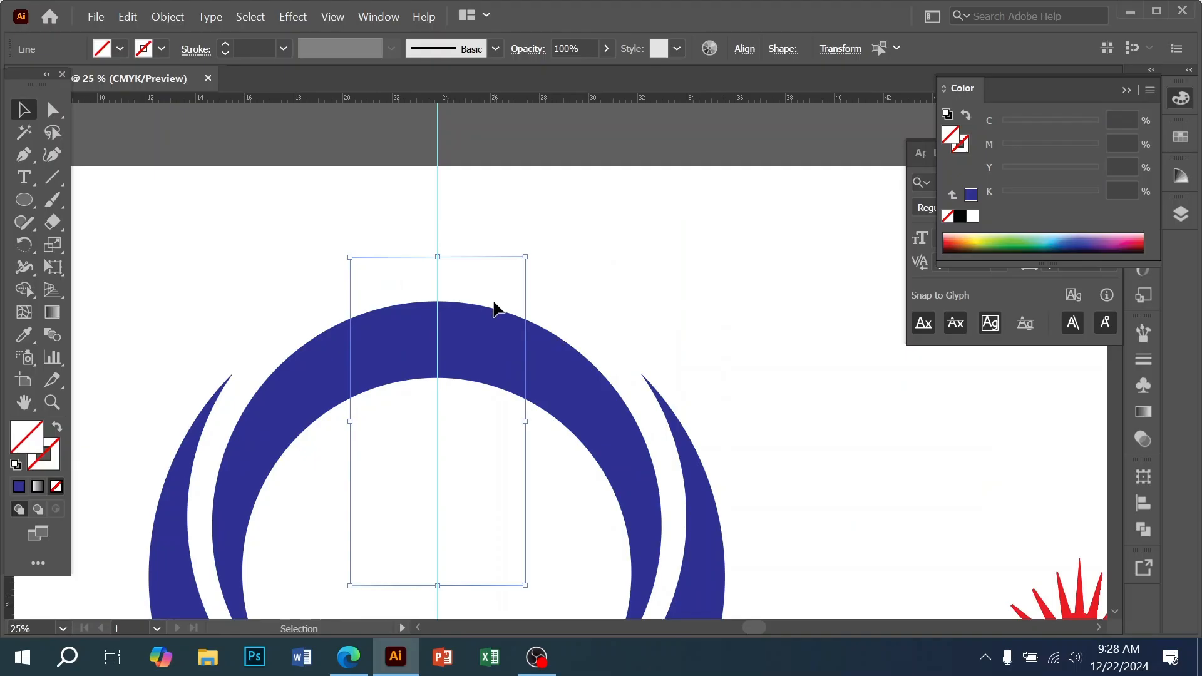
- Cut the section between the two lines out of the inner crescent with Shape Builder and delete any leftover pieces
drag(283, 246, 553, 509)
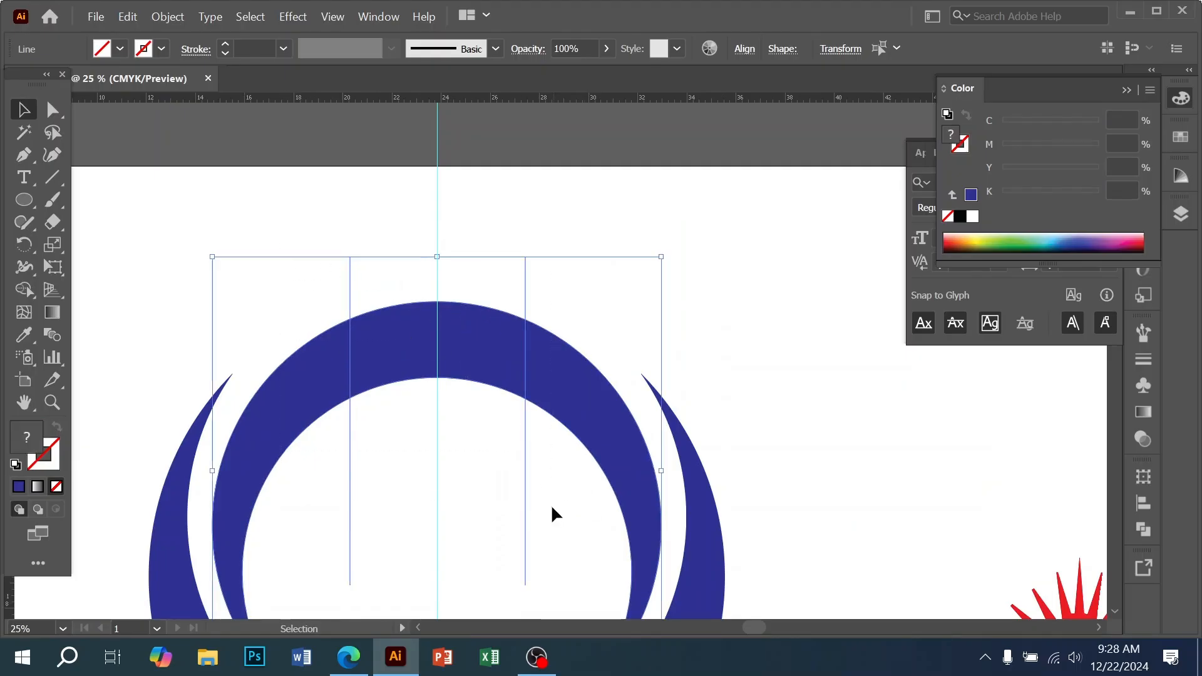
click(23, 289)
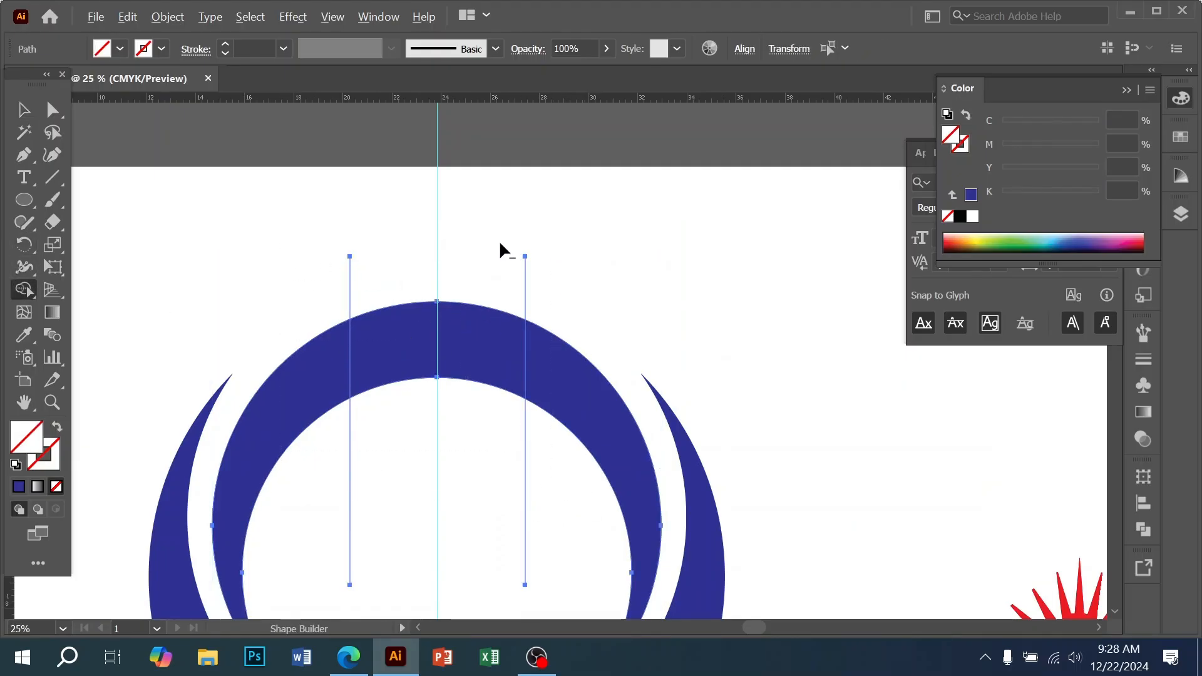
drag(501, 250, 434, 445)
click(24, 110)
click(319, 322)
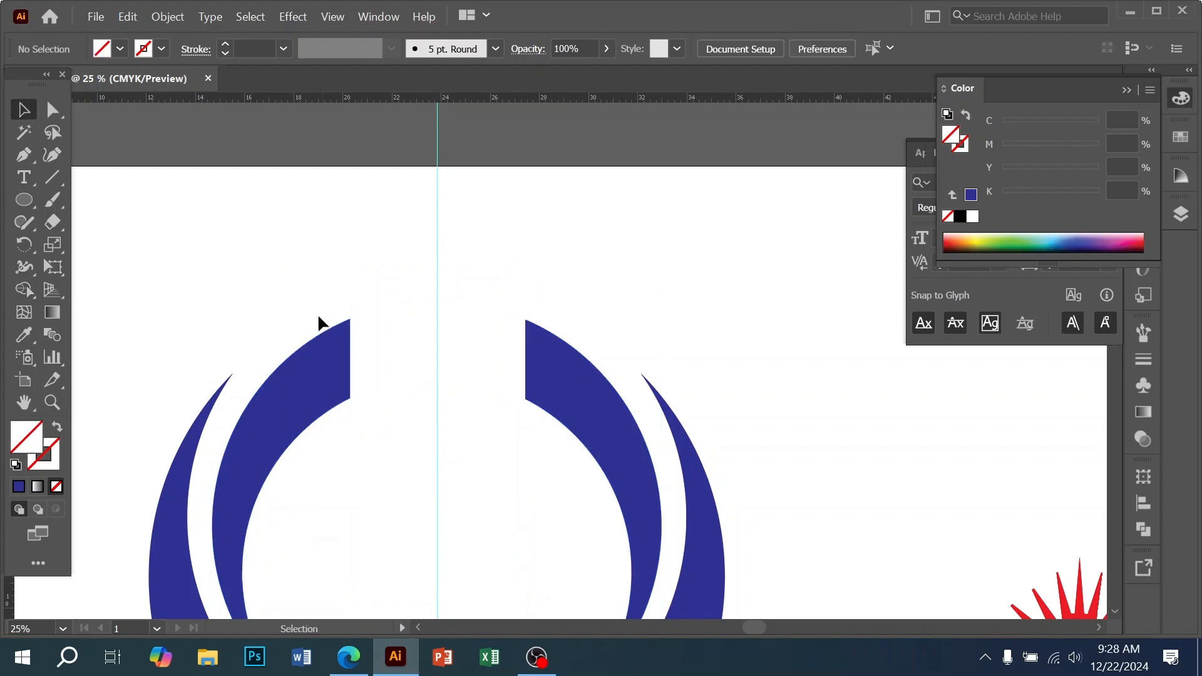
drag(499, 299, 606, 261)
key(Delete)
- Round the lower corner of both cut ends of the inner crescent into wide, matching leaf-like curves
key(ctrl+space)
click(471, 383)
click(545, 341)
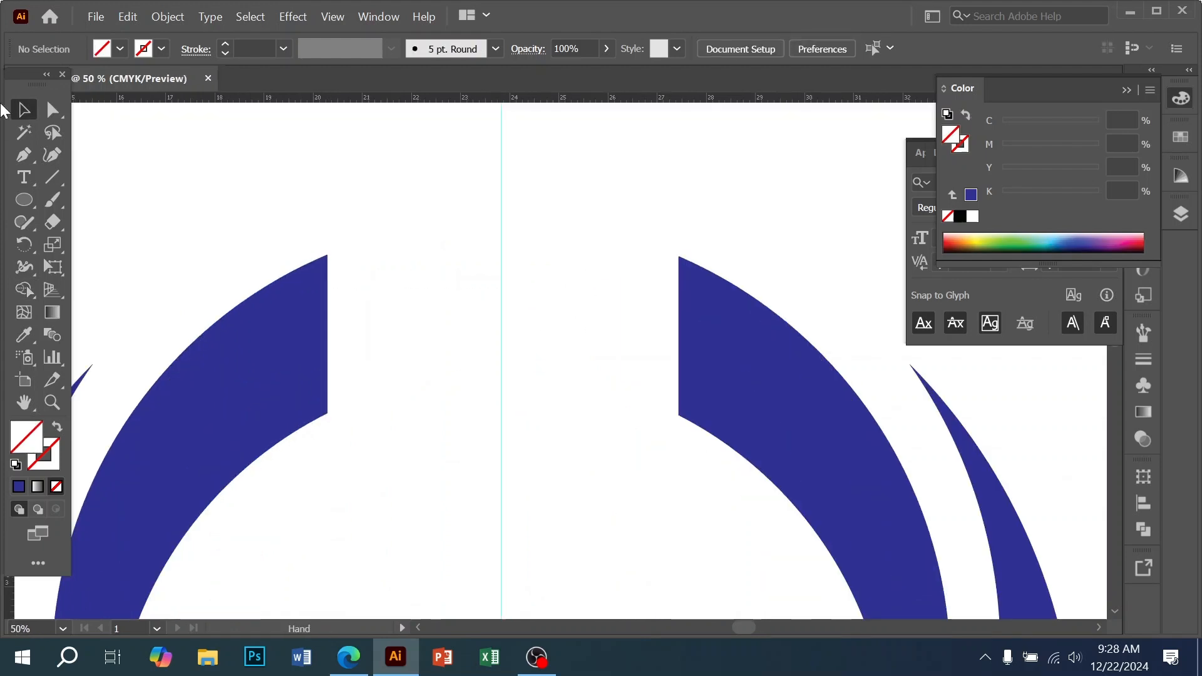
click(52, 109)
click(322, 417)
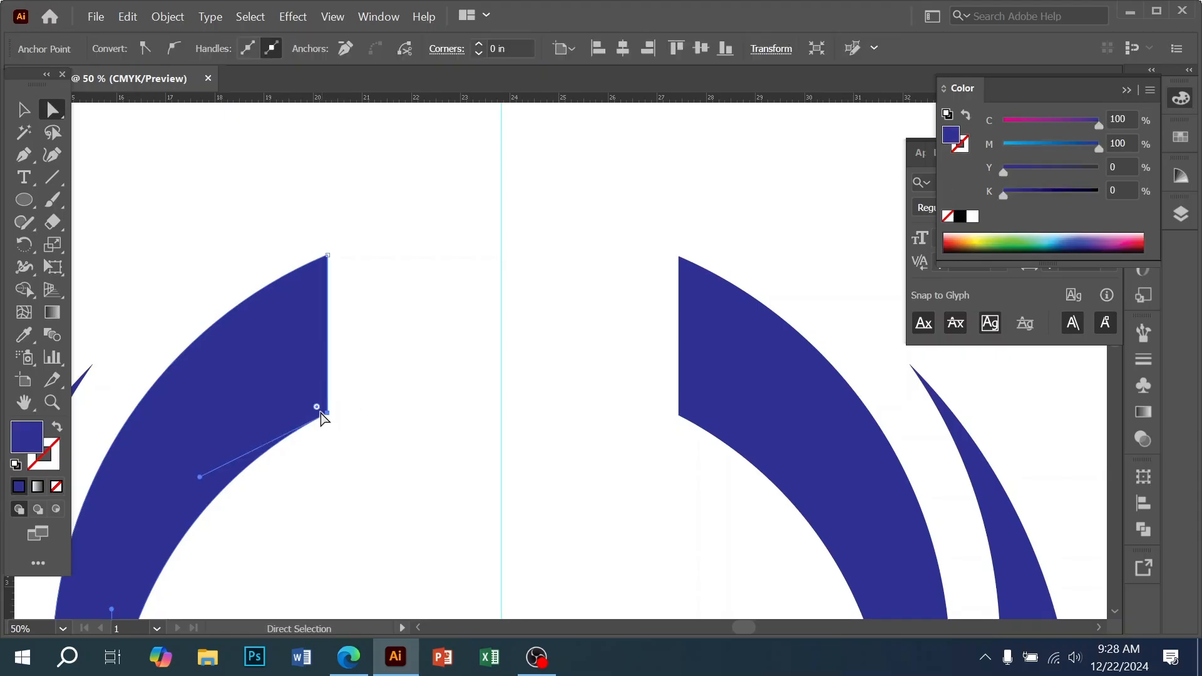
drag(300, 408, 172, 385)
key(ctrl+z)
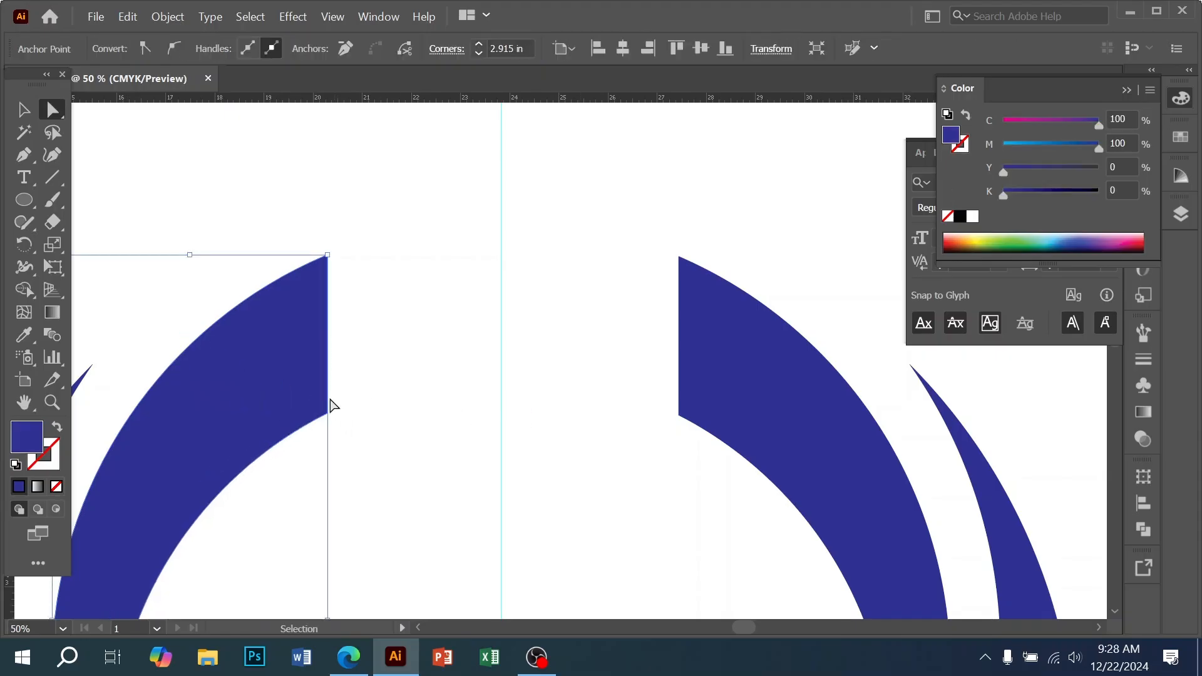
drag(300, 407, 155, 390)
click(678, 414)
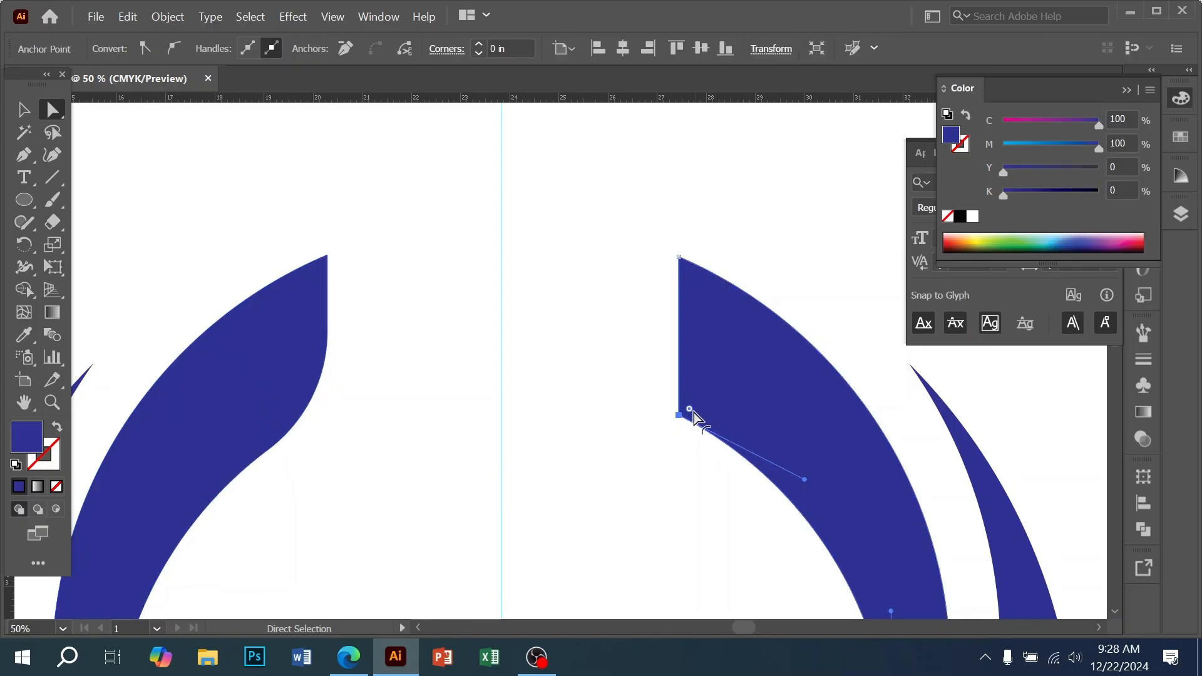
drag(705, 408, 835, 357)
- Slightly round the pointed upper corner of both cut ends of the inner crescent with matching radii
drag(276, 217, 369, 312)
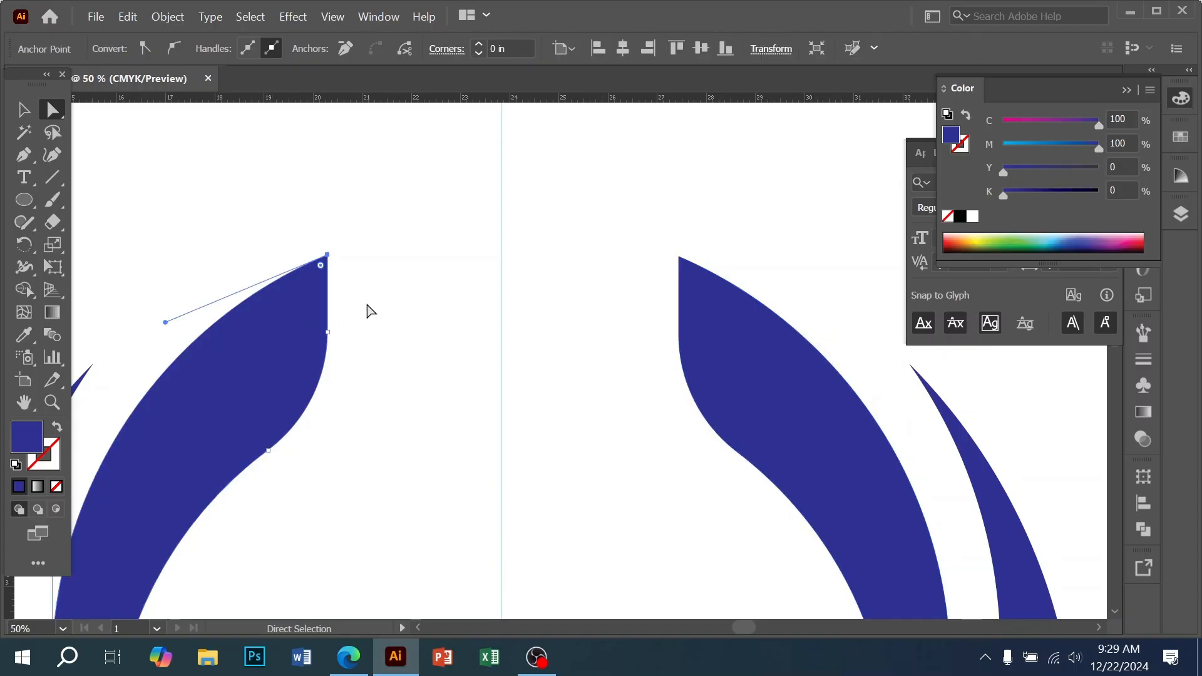
drag(323, 266, 325, 275)
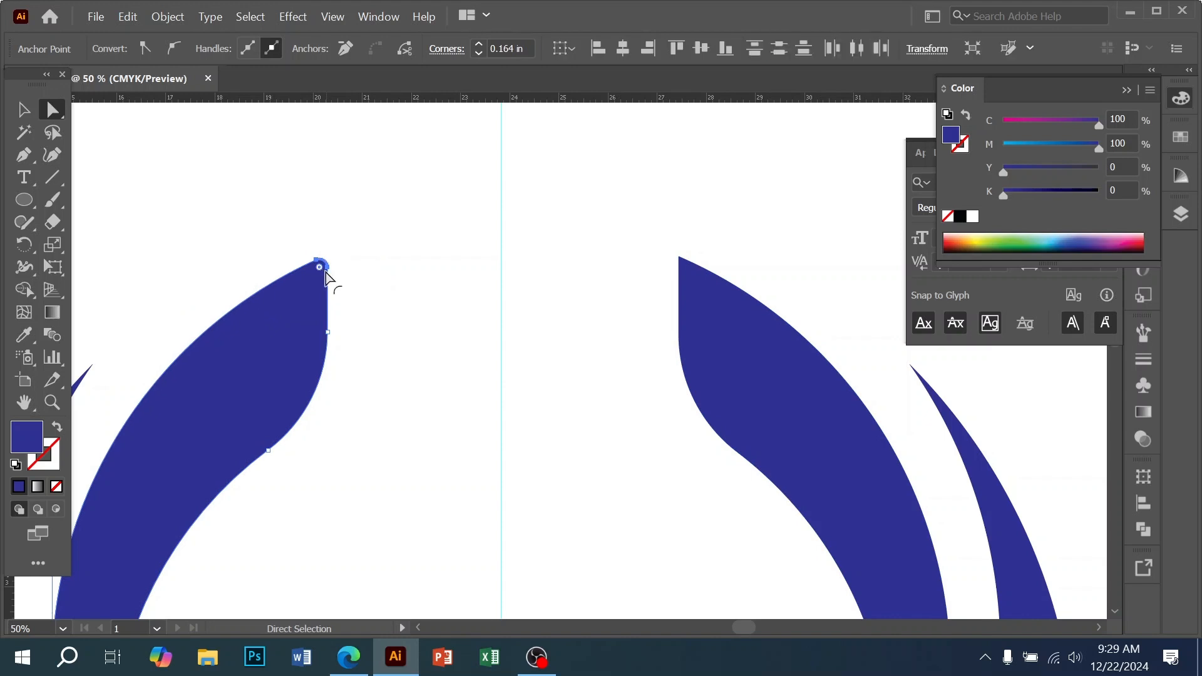
key(ctrl)
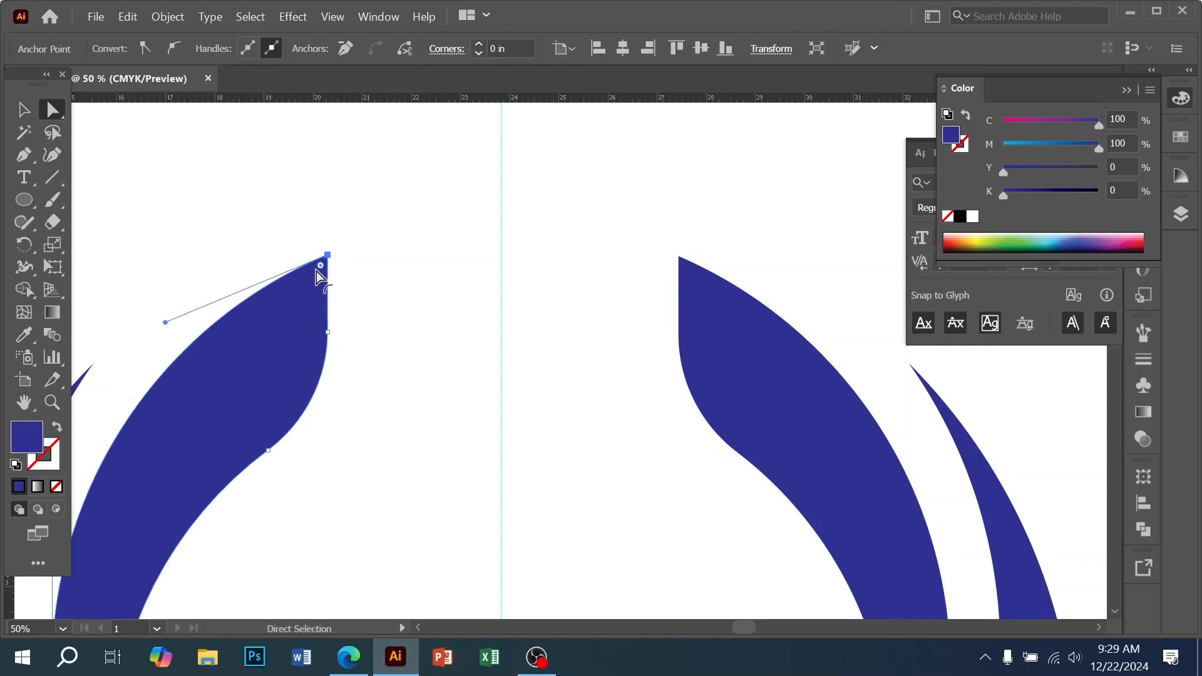
drag(318, 275, 315, 280)
drag(646, 232, 695, 274)
click(595, 384)
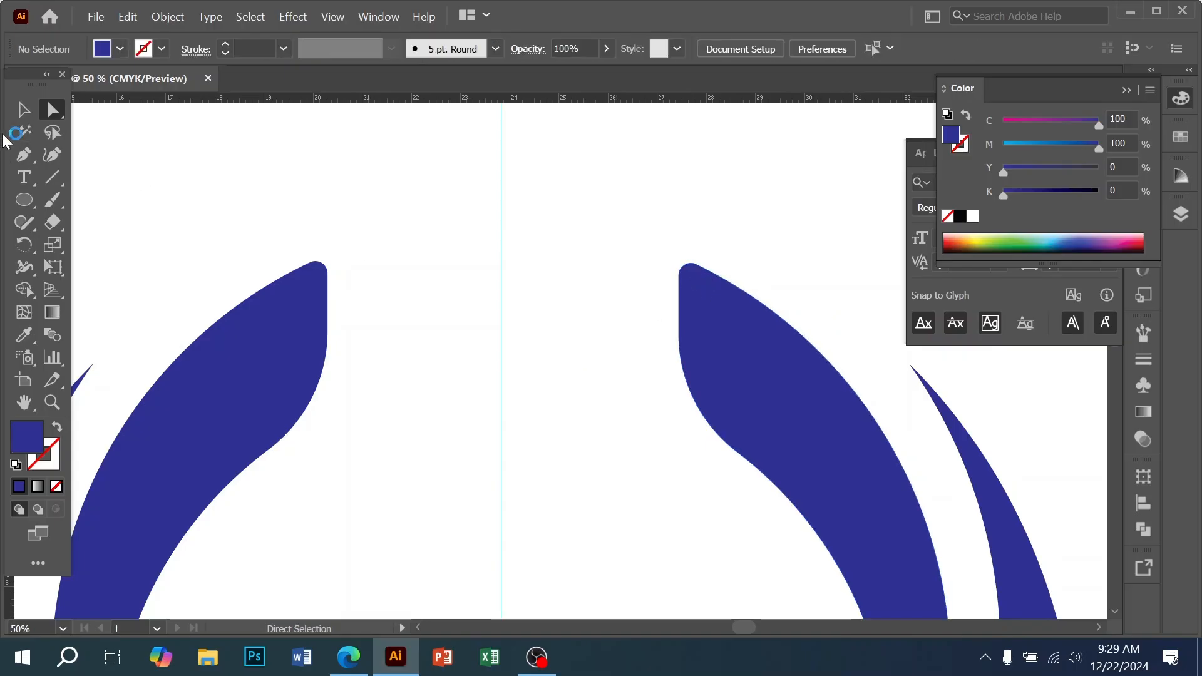
- Move the sun-and-book emblem inside the crescents and center it on the vertical guide
click(24, 110)
ctrl+alt+click(715, 527)
ctrl+alt+click(716, 527)
ctrl+alt+click(628, 397)
ctrl+click(626, 392)
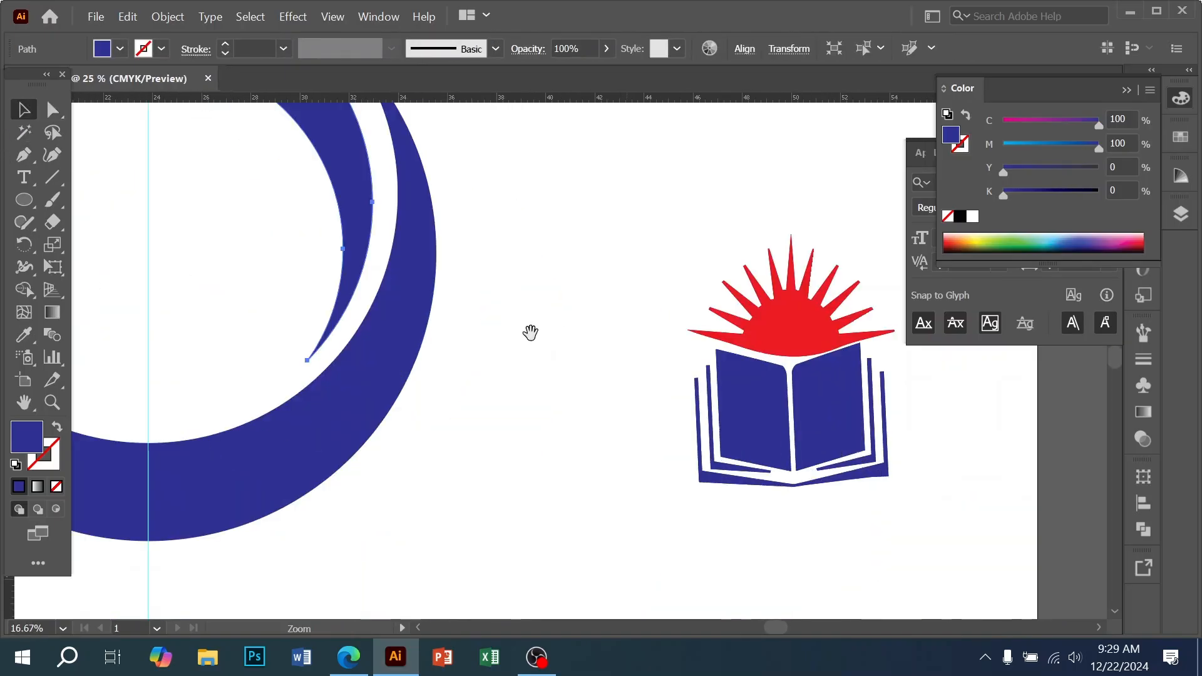
drag(531, 332, 656, 462)
ctrl+alt+click(553, 313)
ctrl+alt+click(553, 313)
drag(616, 327, 858, 619)
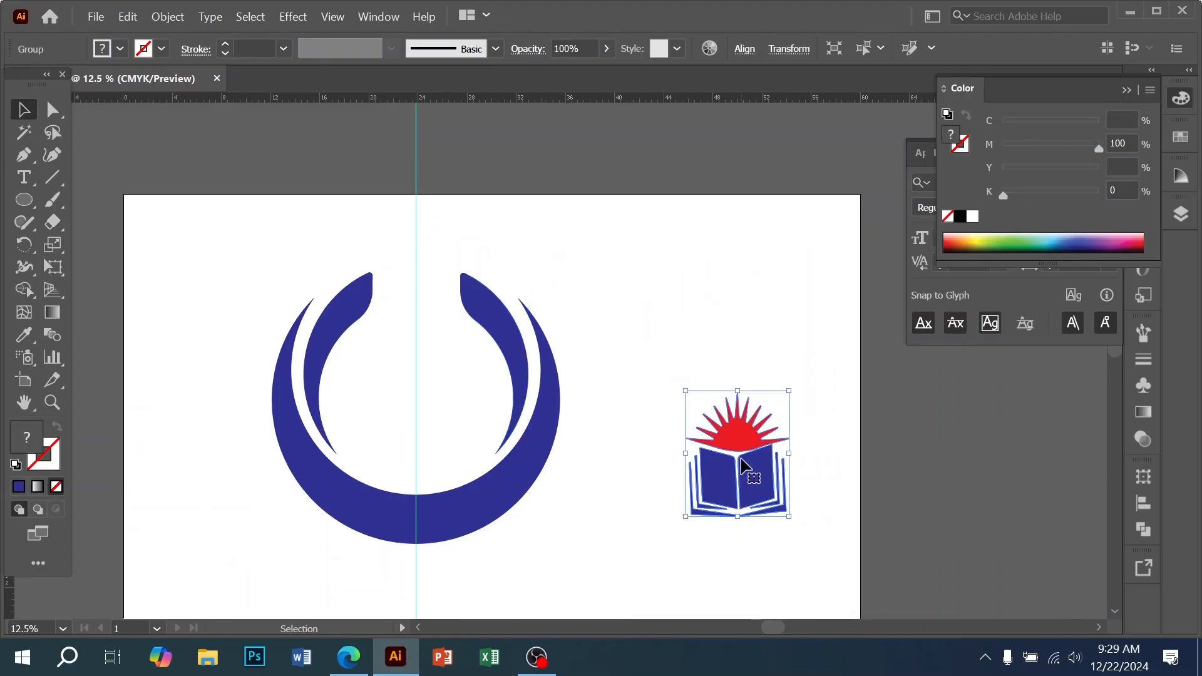
drag(738, 457, 420, 377)
- Enlarge the emblem proportionally so it fills most of the space inside the inner crescent
ctrl+click(433, 395)
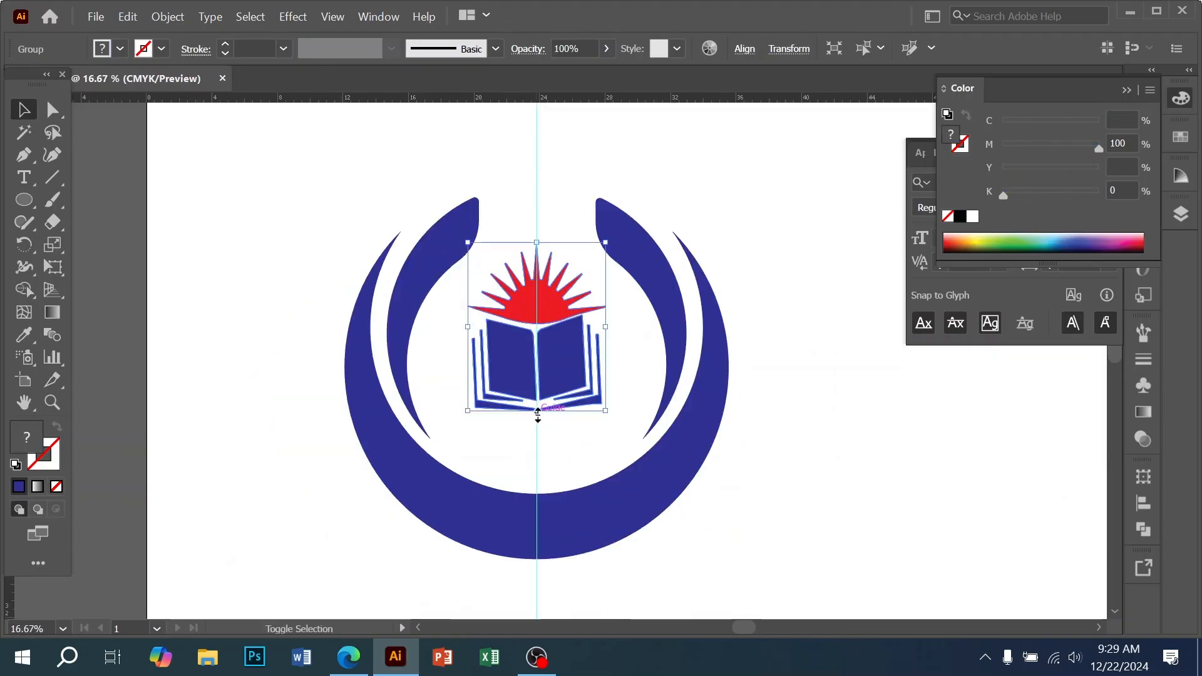
mouse_move(536, 414)
mouse_down()
mouse_move(531, 479)
mouse_move(557, 405)
mouse_up()
ctrl+alt+click(627, 440)
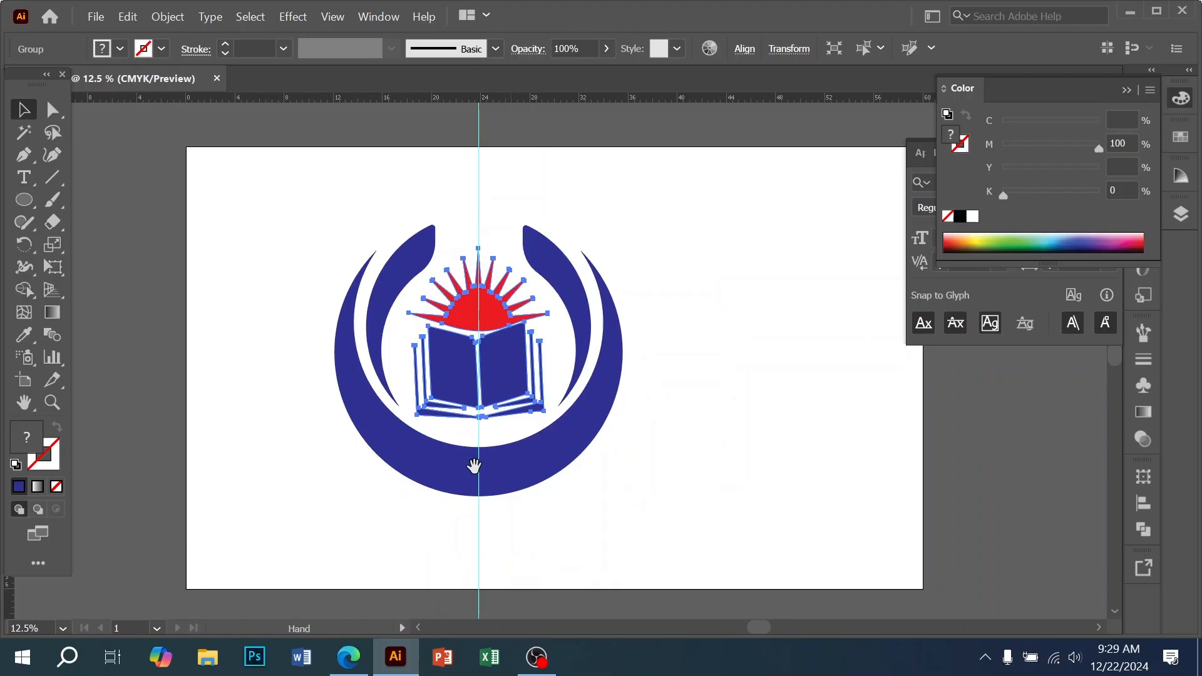
click(624, 553)
- Add a point text object with placeholder text beside the crescents and scale it up to a large headline
click(24, 176)
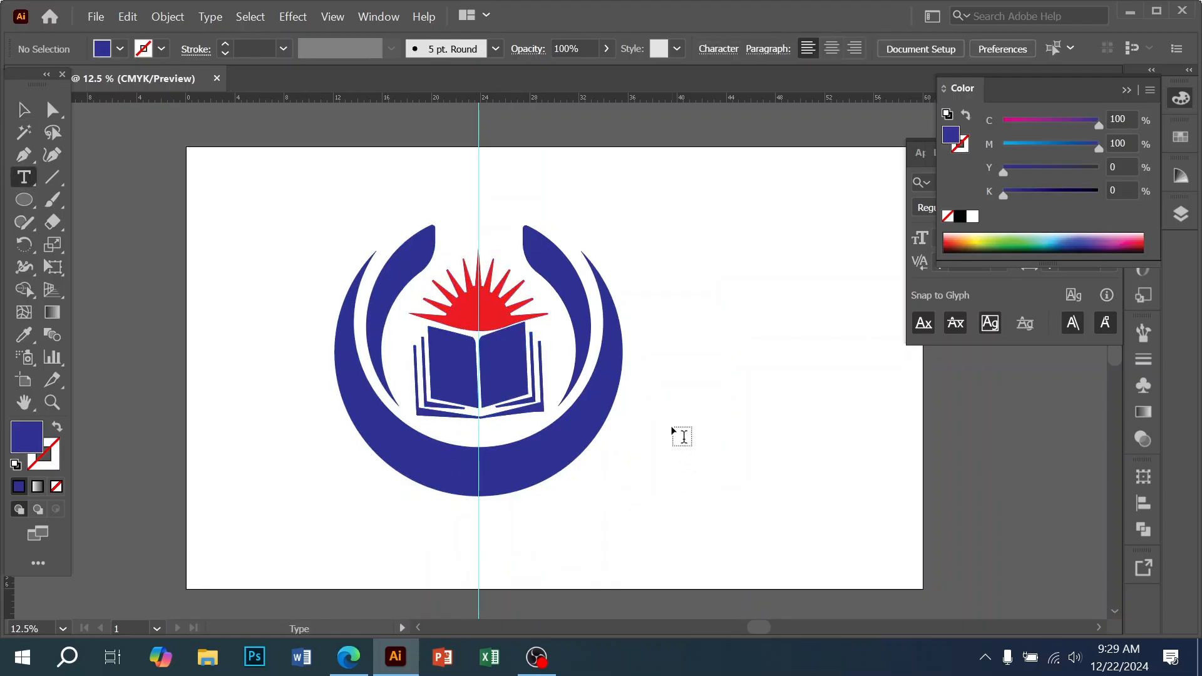
key(Escape)
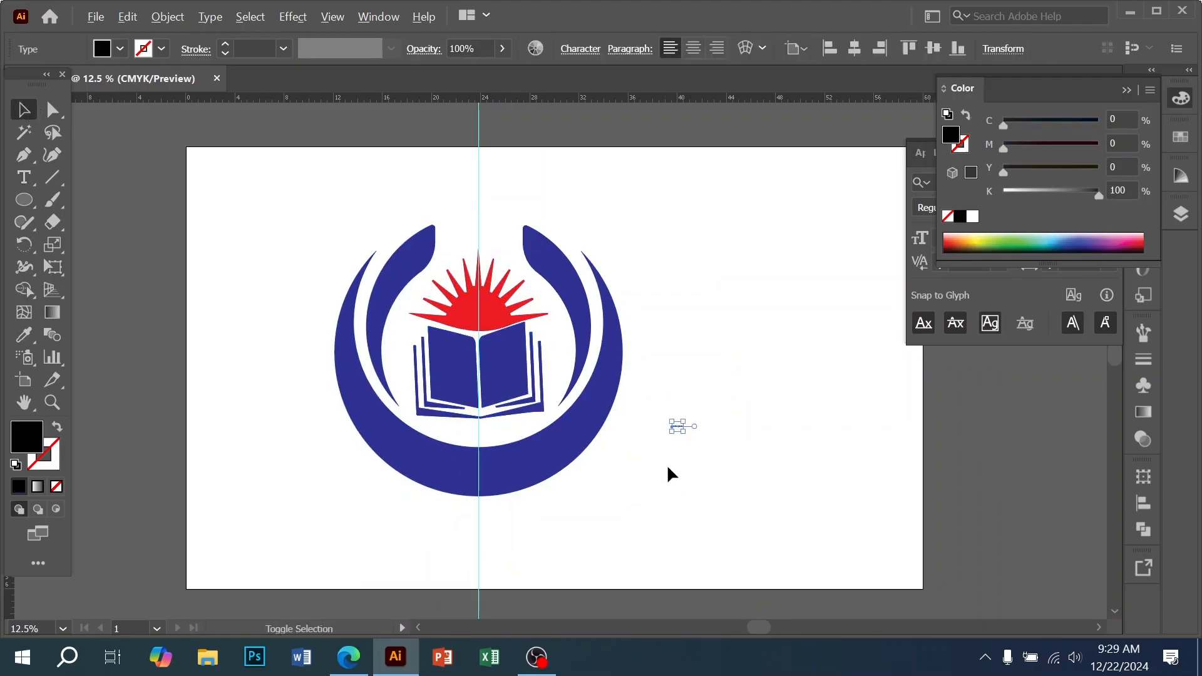
drag(687, 428, 893, 430)
- Set the placeholder text's font to SutonnyMJ Bold
click(1126, 90)
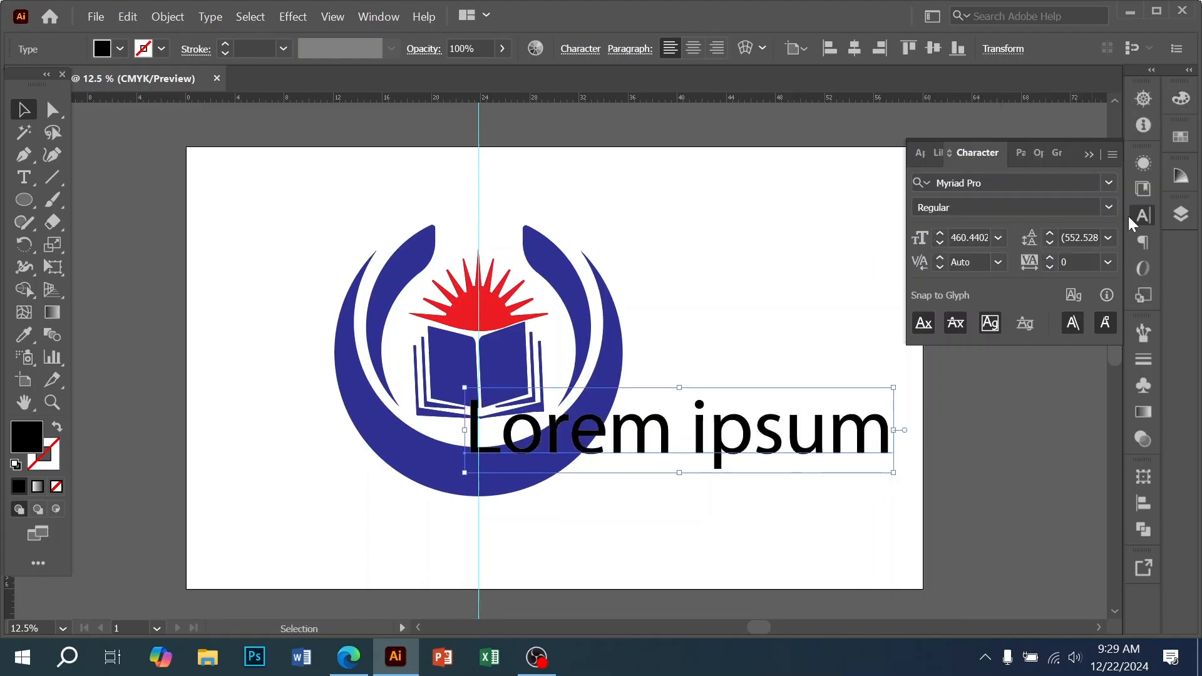
click(1143, 219)
click(1142, 219)
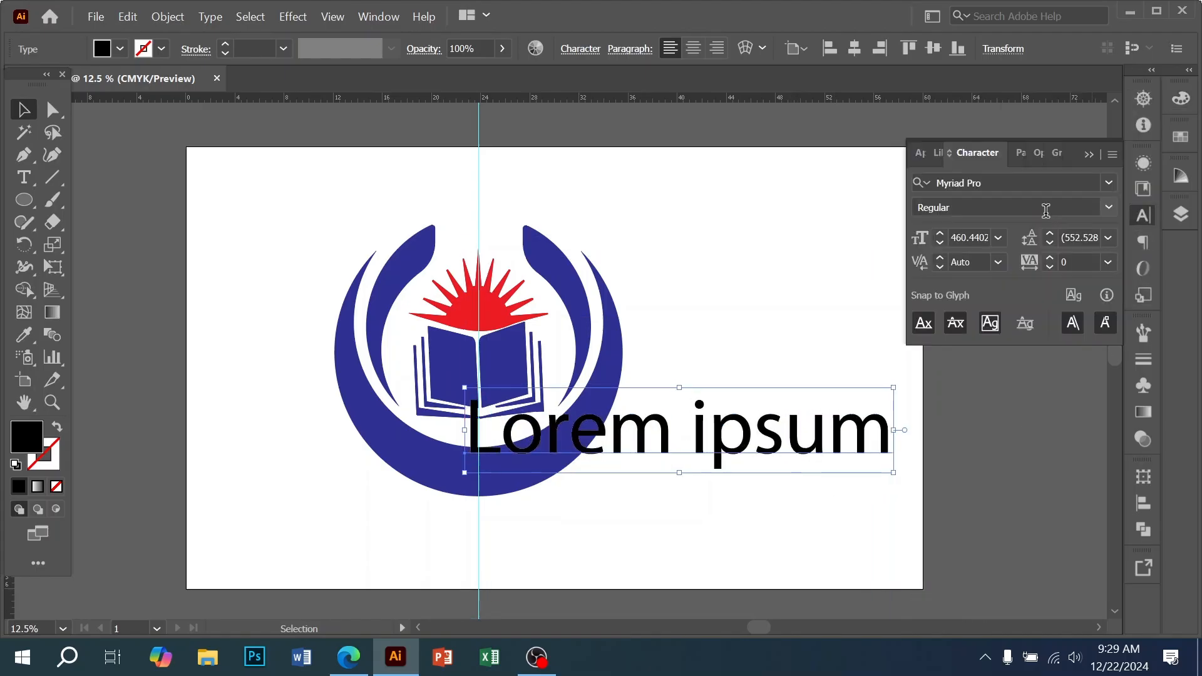
click(1002, 182)
text(ুজটগ)
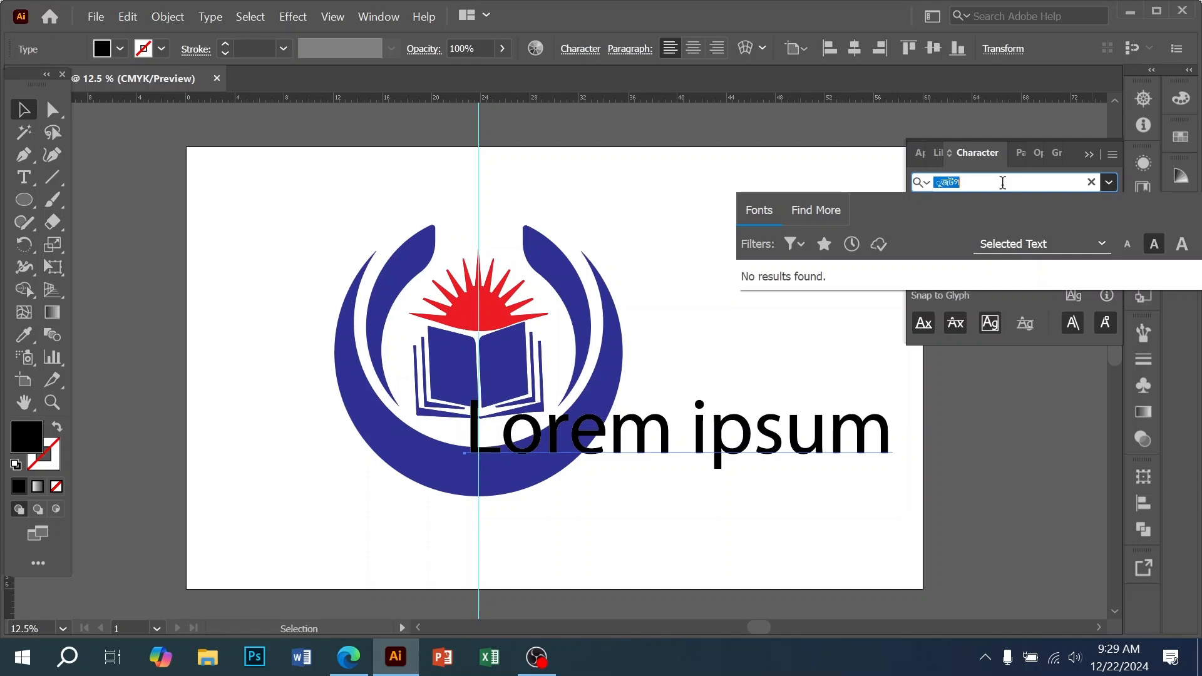
text(yRUM)
text(sutonnymj)
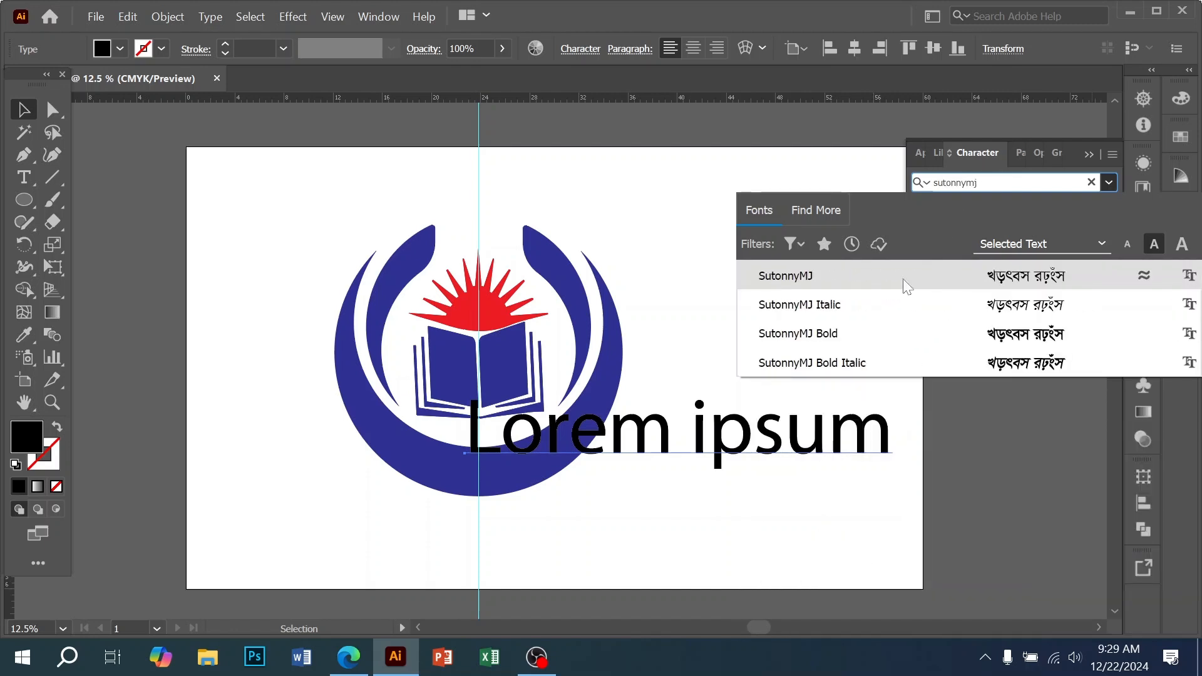
click(810, 335)
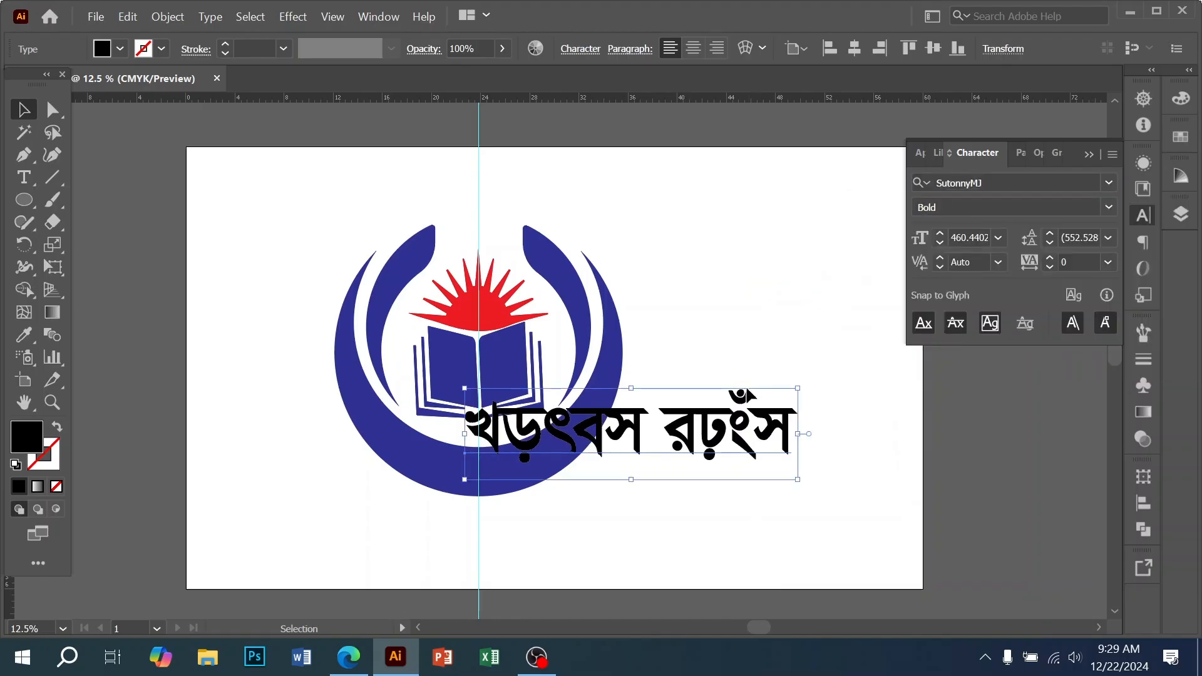
- Replace the placeholder text with "এইচটিএস কোচিং সেন্টার"
double_click(741, 413)
key(ctrl+a)
text(কোি)
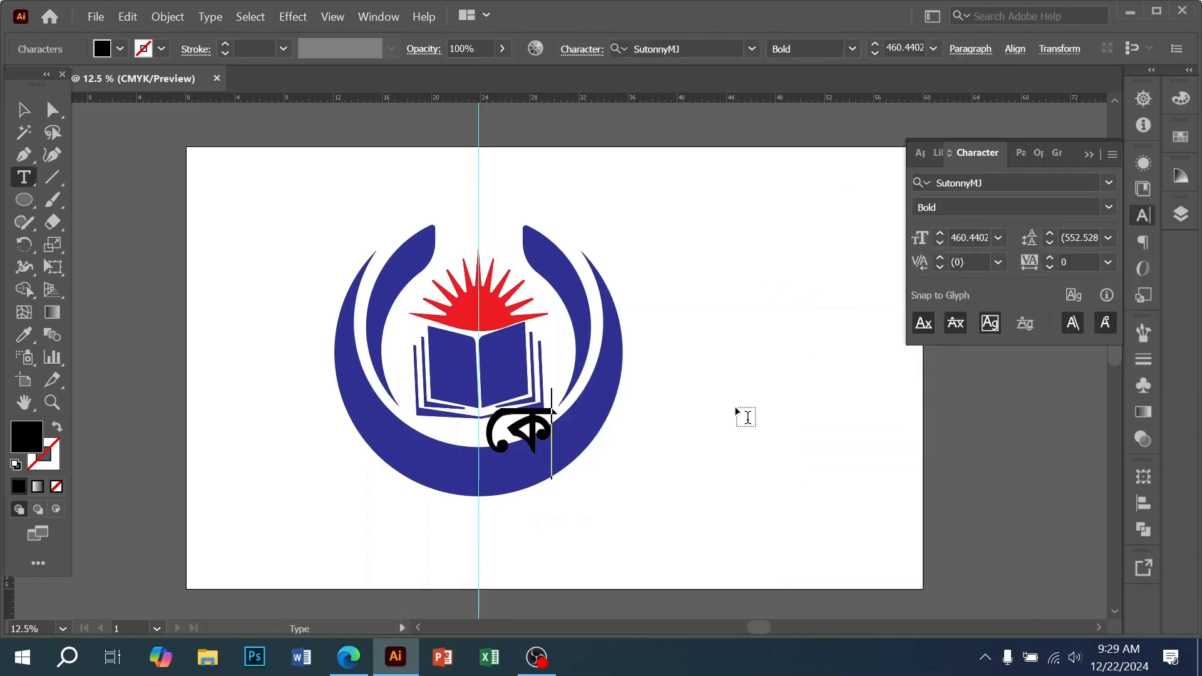
key(ctrl+a)
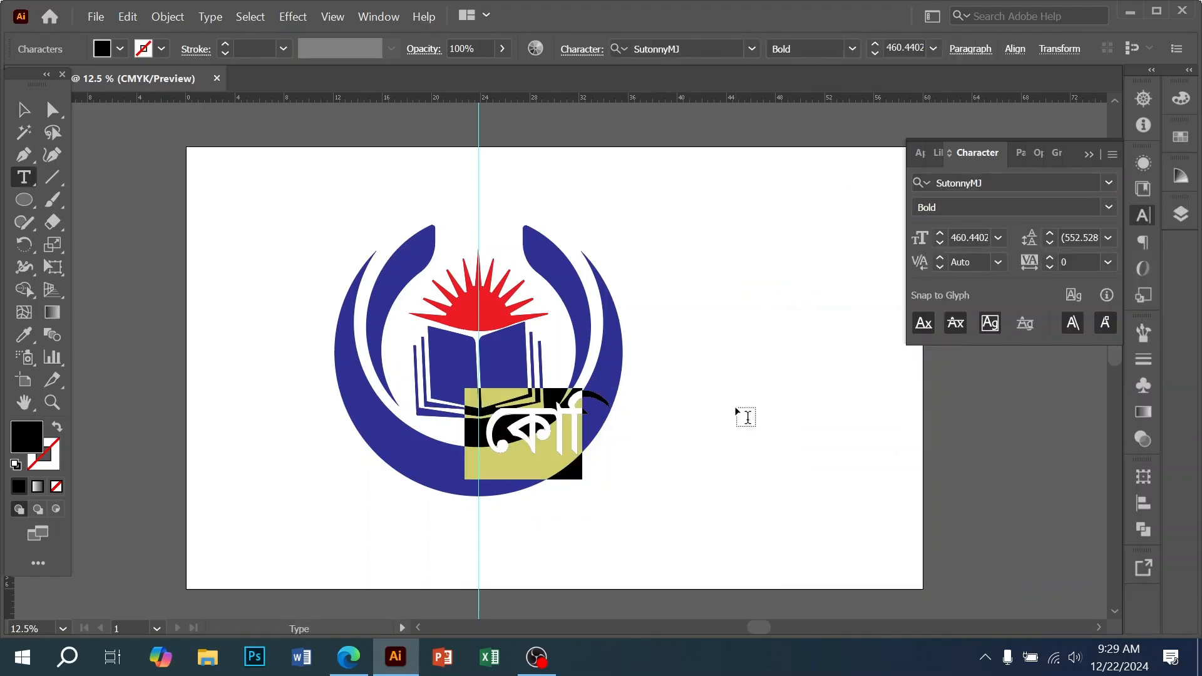
text(এইচ এ)
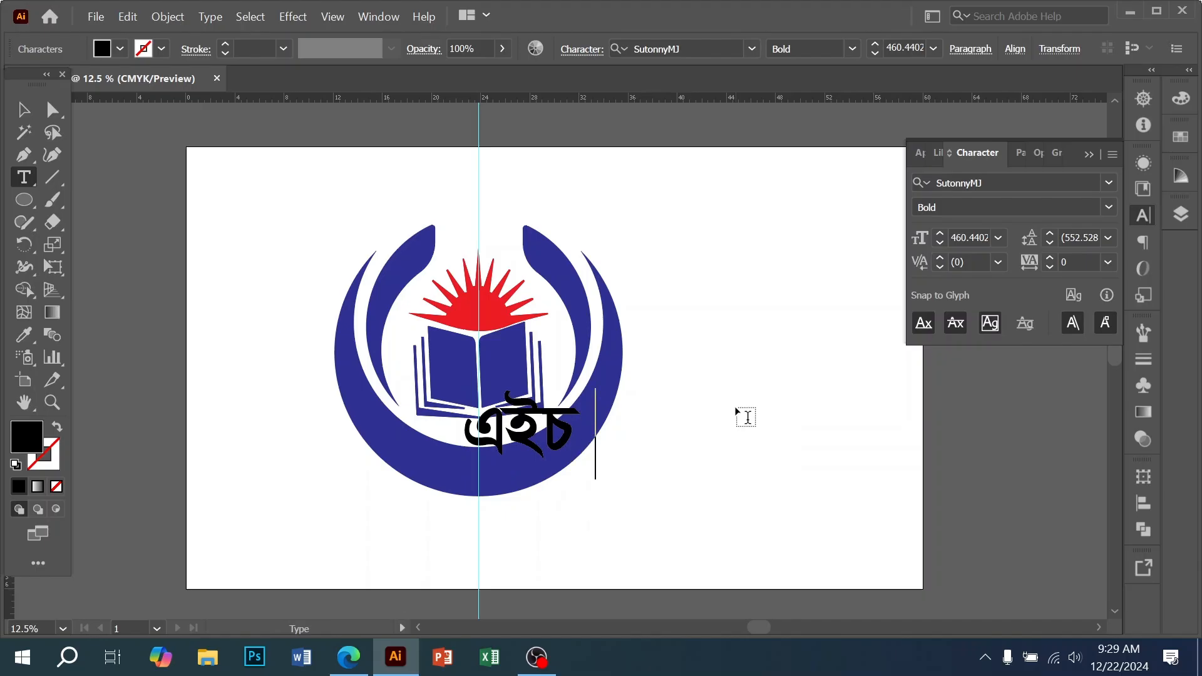
key(BackSpace)
key(BackSpace)
text(টিএস কোি)
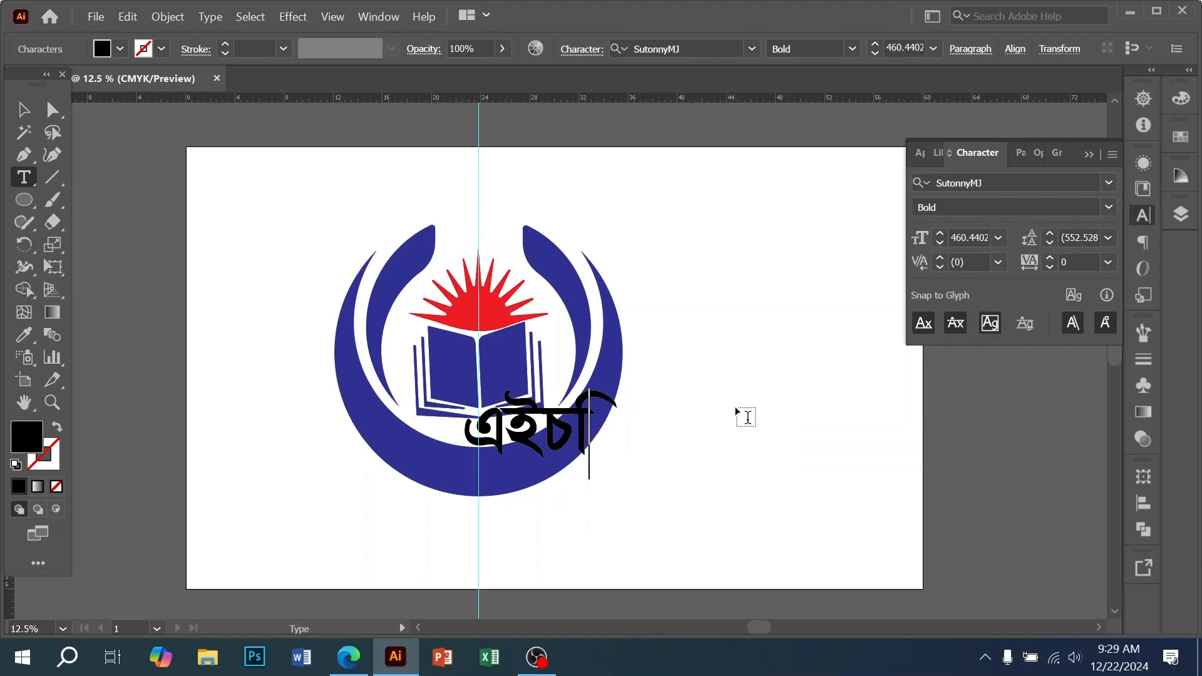
text(চিং সেন্টার)
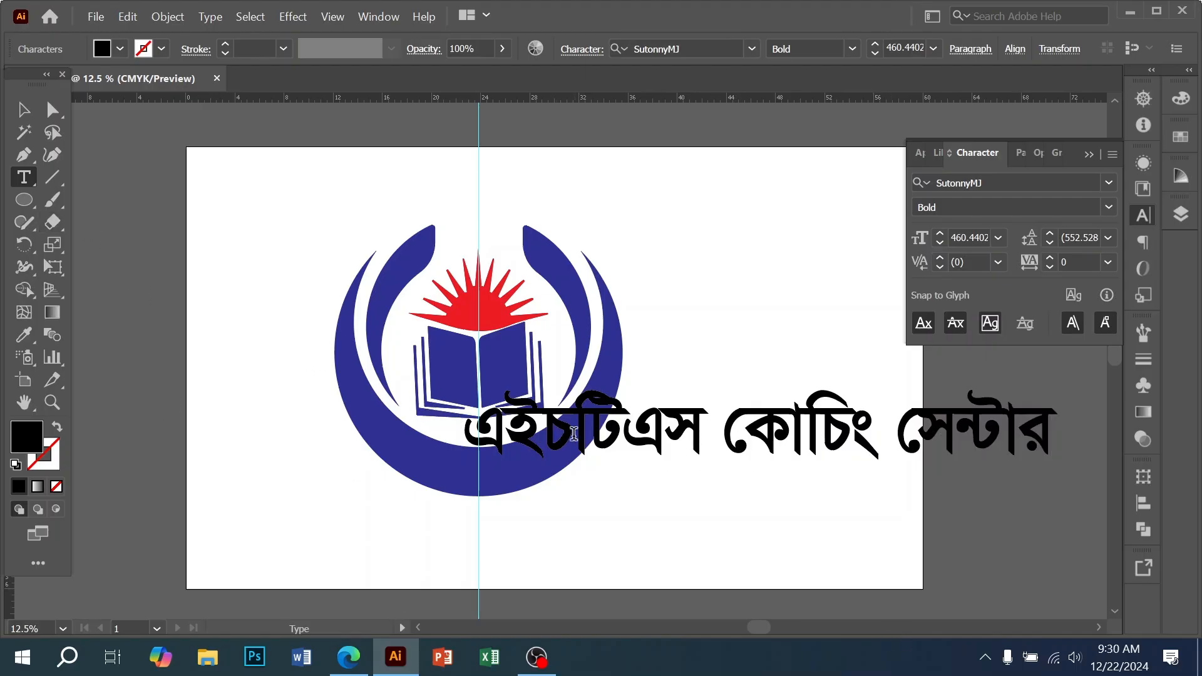
- Insert periods into the first word of the name so it reads "এইচ.টি.এস"
text(.)
key(Right)
key(Right)
text(.)
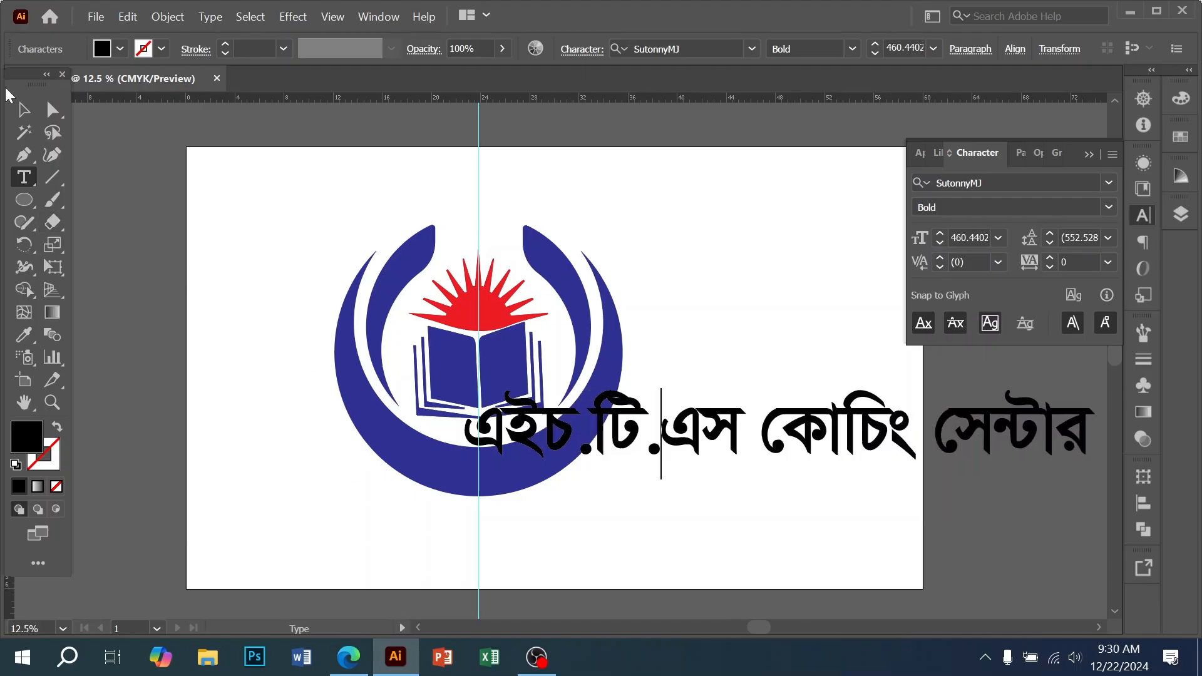
- Shrink the name text to about the ring's width and place it just below the outer crescent
click(18, 114)
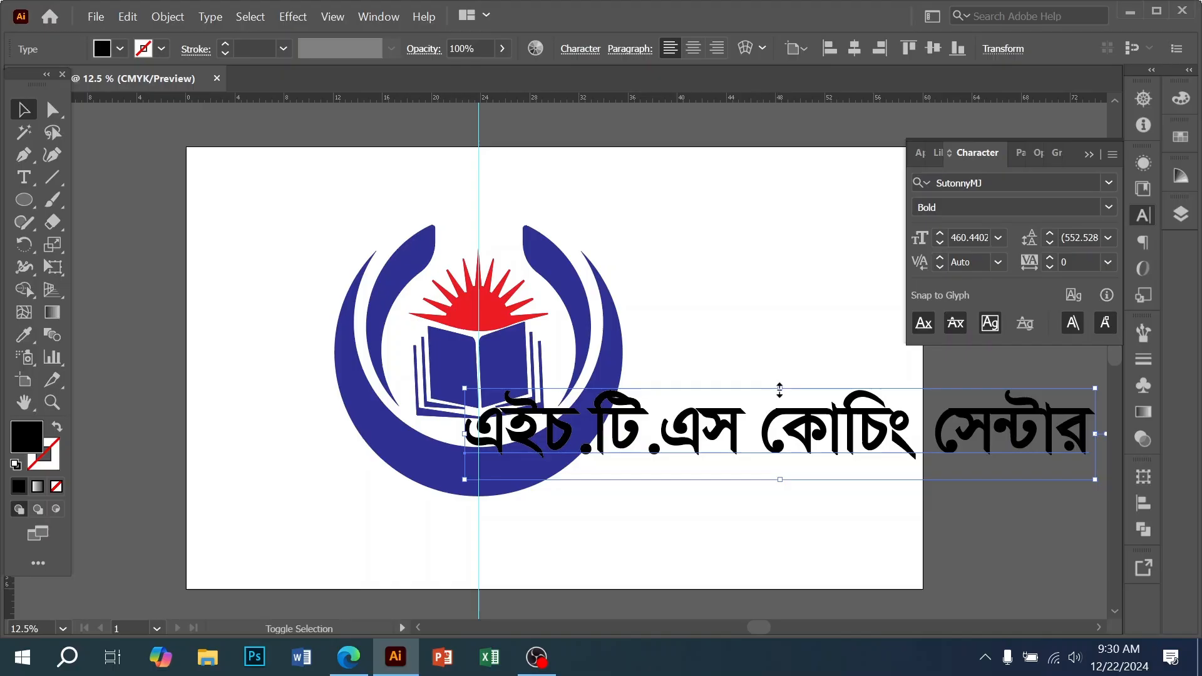
drag(779, 390, 524, 524)
ctrl+click(601, 421)
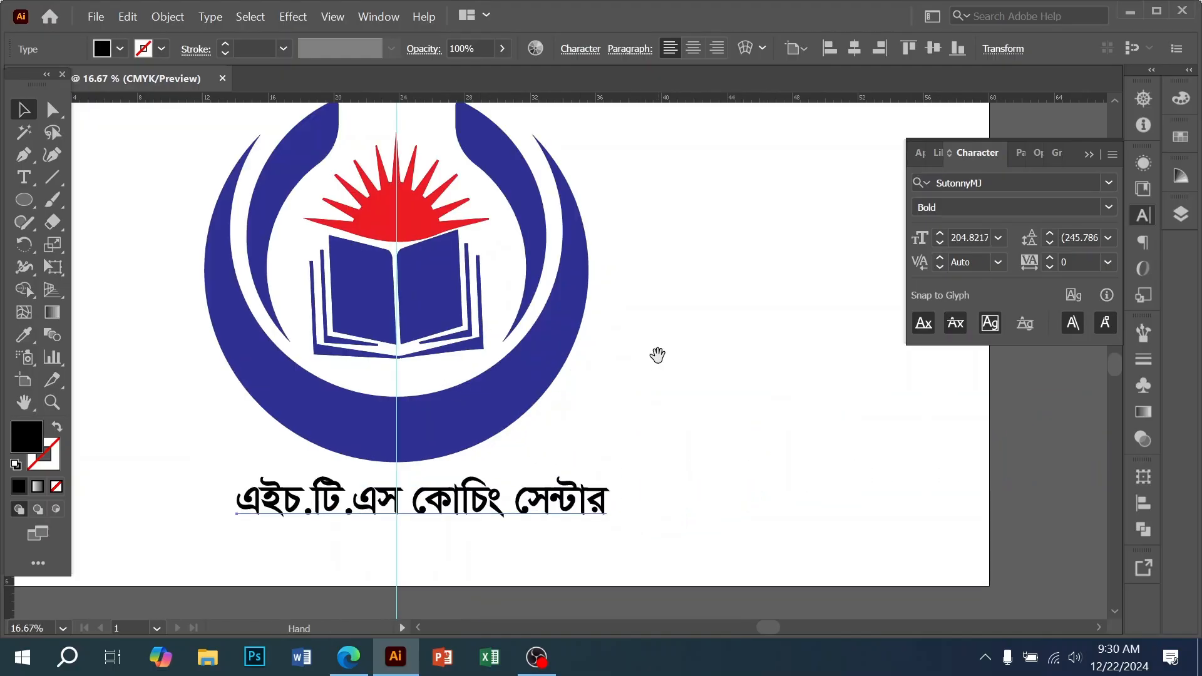
click(777, 404)
drag(612, 434, 745, 525)
- Draw a circle over the emblem, slightly smaller than the ring, with its lower edge running along the middle of the outer crescent
click(627, 470)
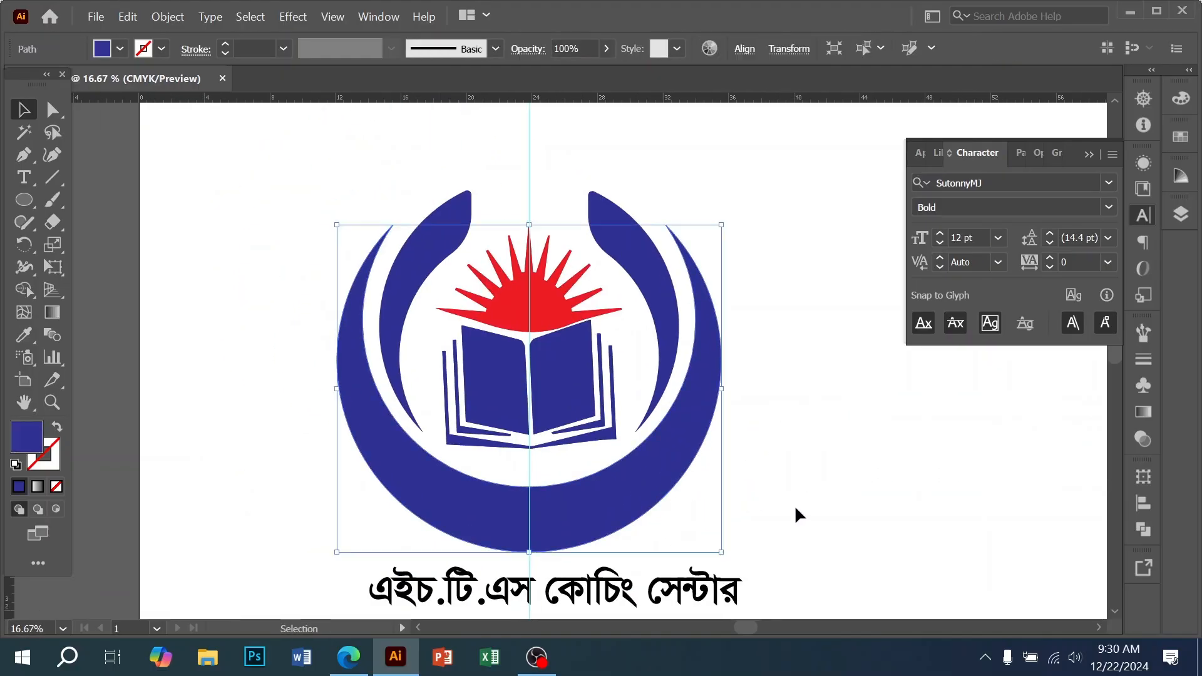
click(798, 514)
click(24, 199)
drag(391, 174, 708, 495)
key(v)
drag(558, 359, 545, 351)
drag(534, 496, 534, 519)
- Nudge the circle left until it is centered on the vertical guide
key(shift+Left)
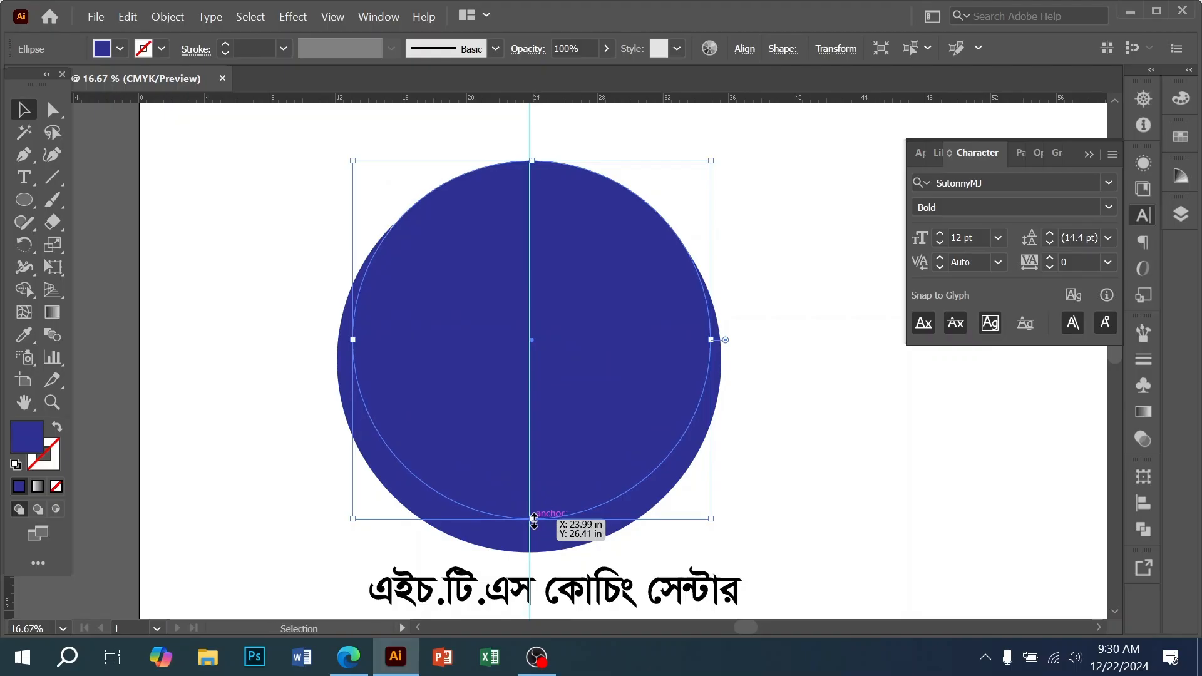
key(Left)
key(Left)
key(Left)
key(Left)
key(Left)
key(Left)
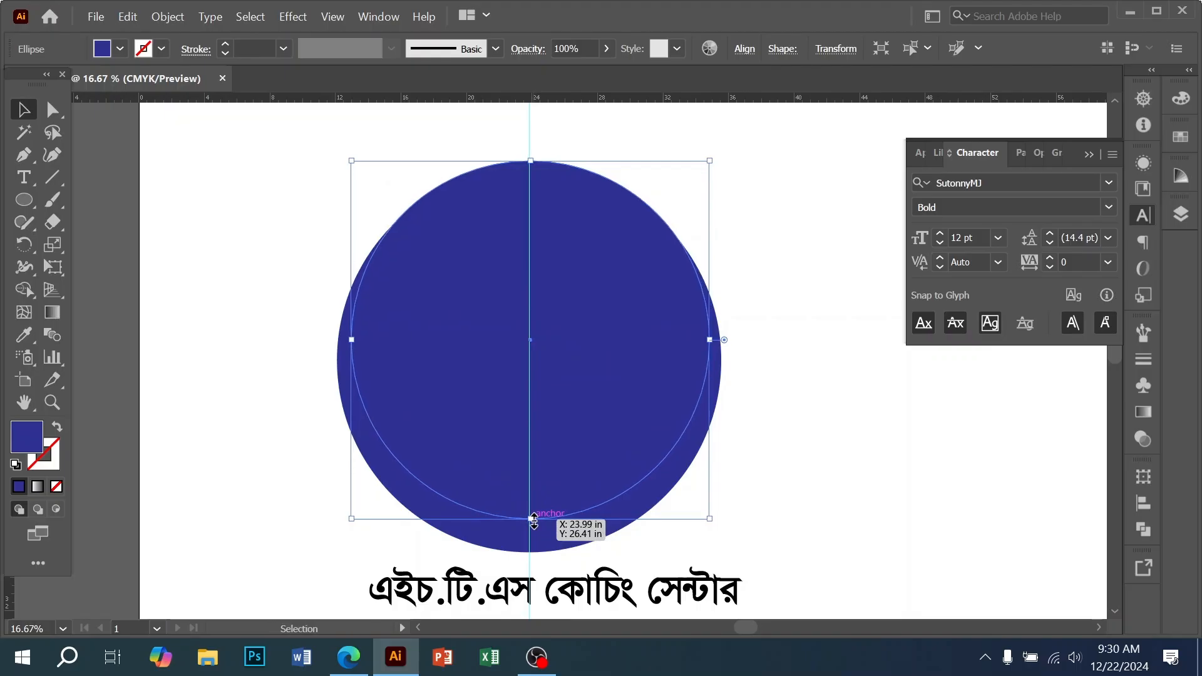
- Give the circle a yellow stroke (C 1.18, M 0, Y 100, K 0) with no fill
ctrl+click(568, 427)
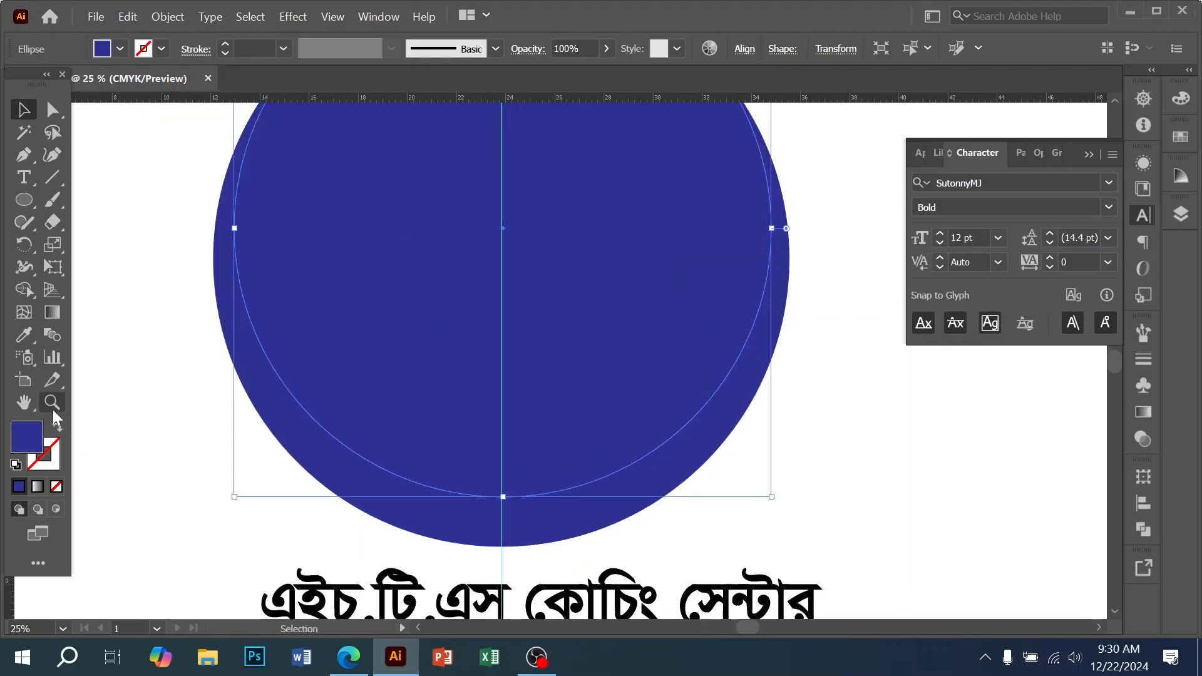
click(1178, 102)
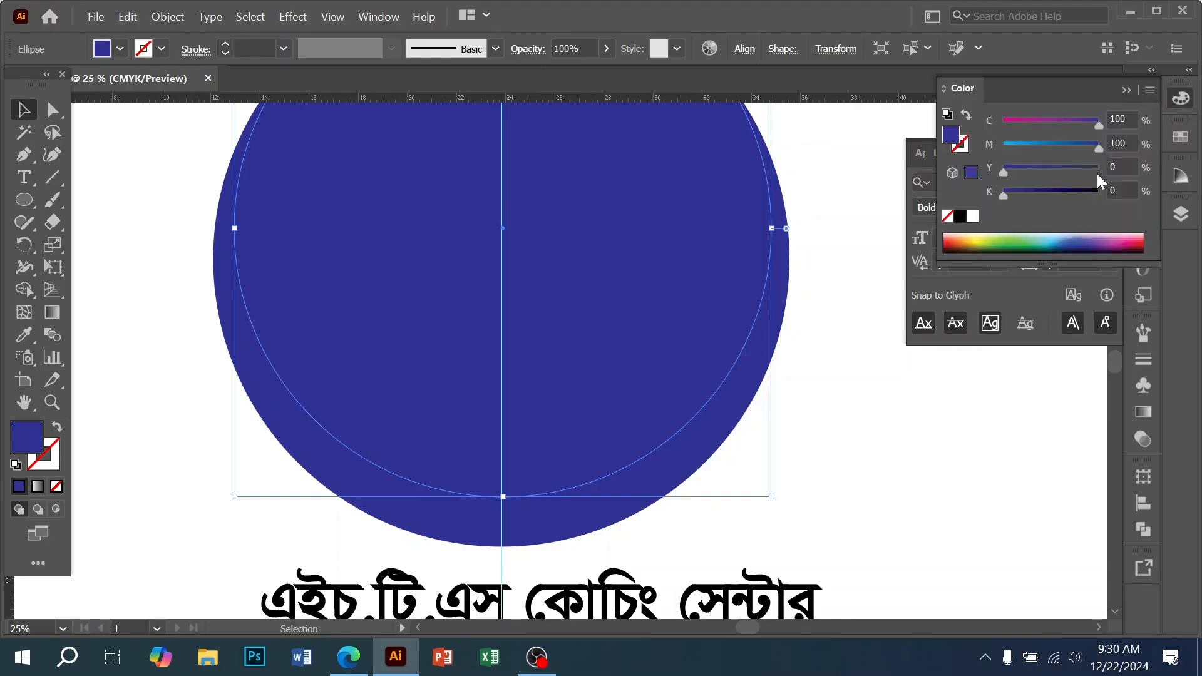
click(973, 236)
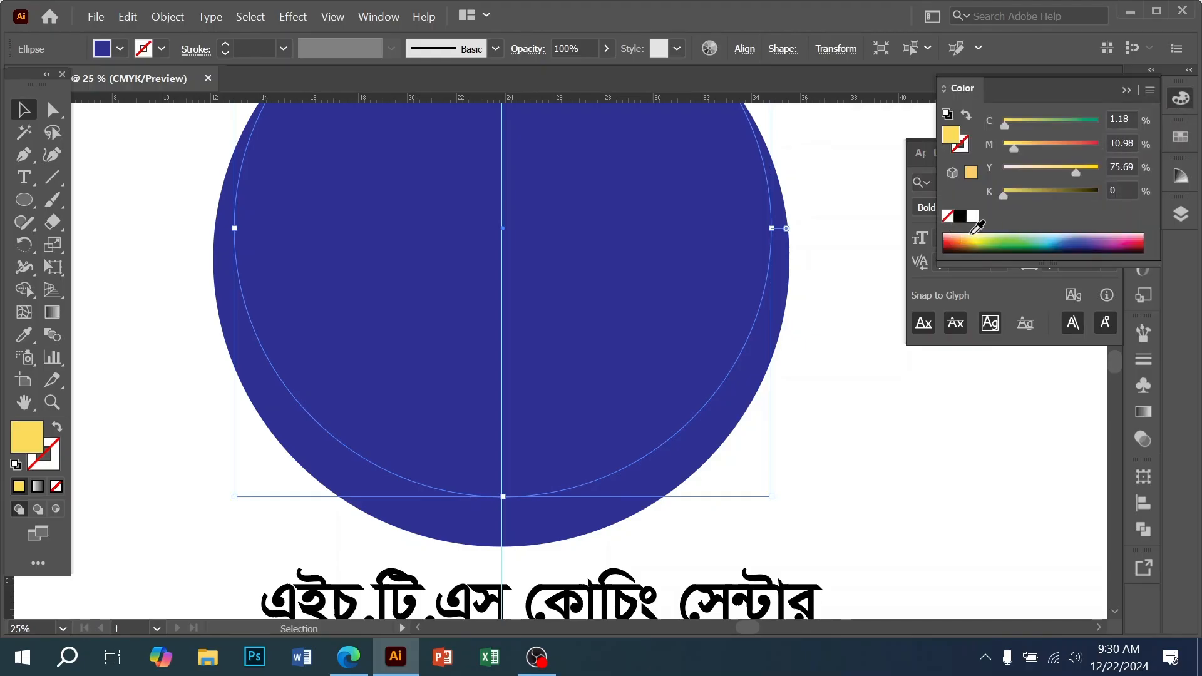
drag(1014, 149, 1002, 150)
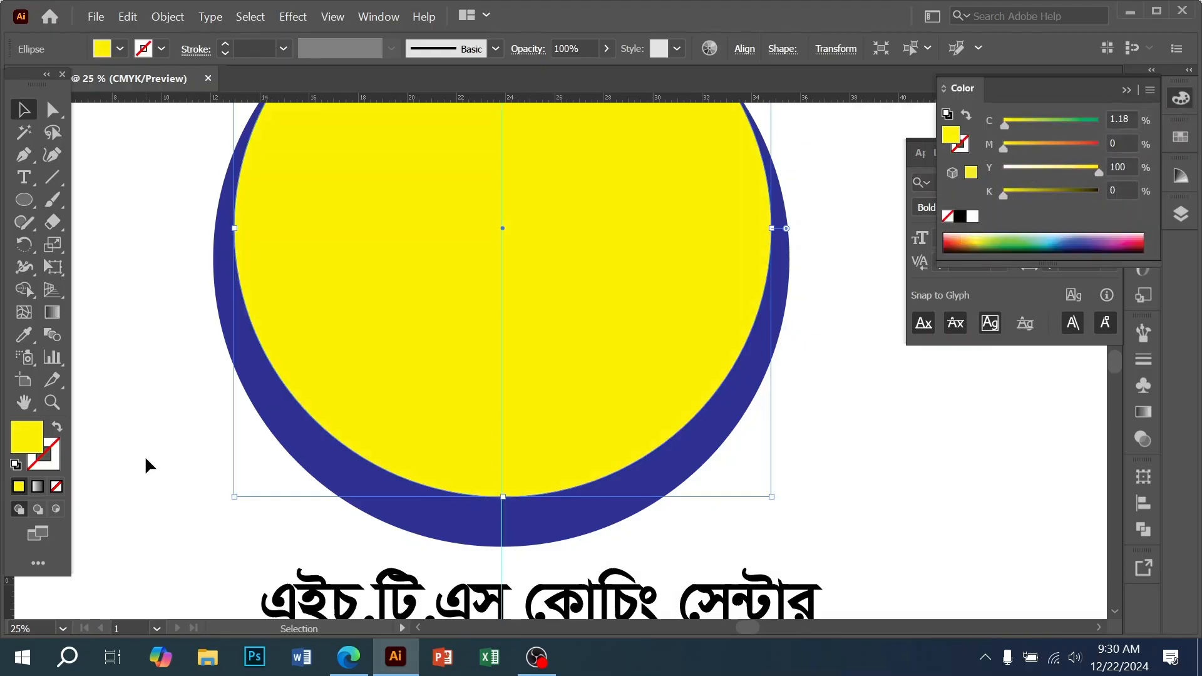
click(57, 428)
scroll(472, 352, up, 3)
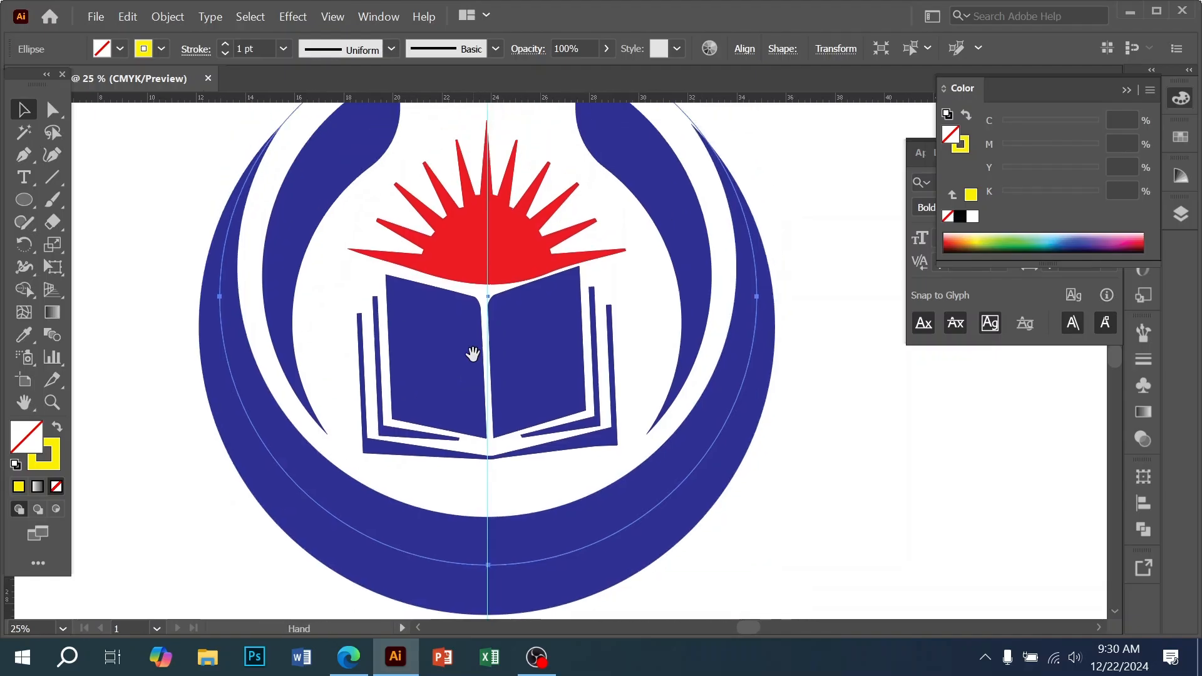
- Set the yellow circle's stroke weight to 6 pt
click(1142, 360)
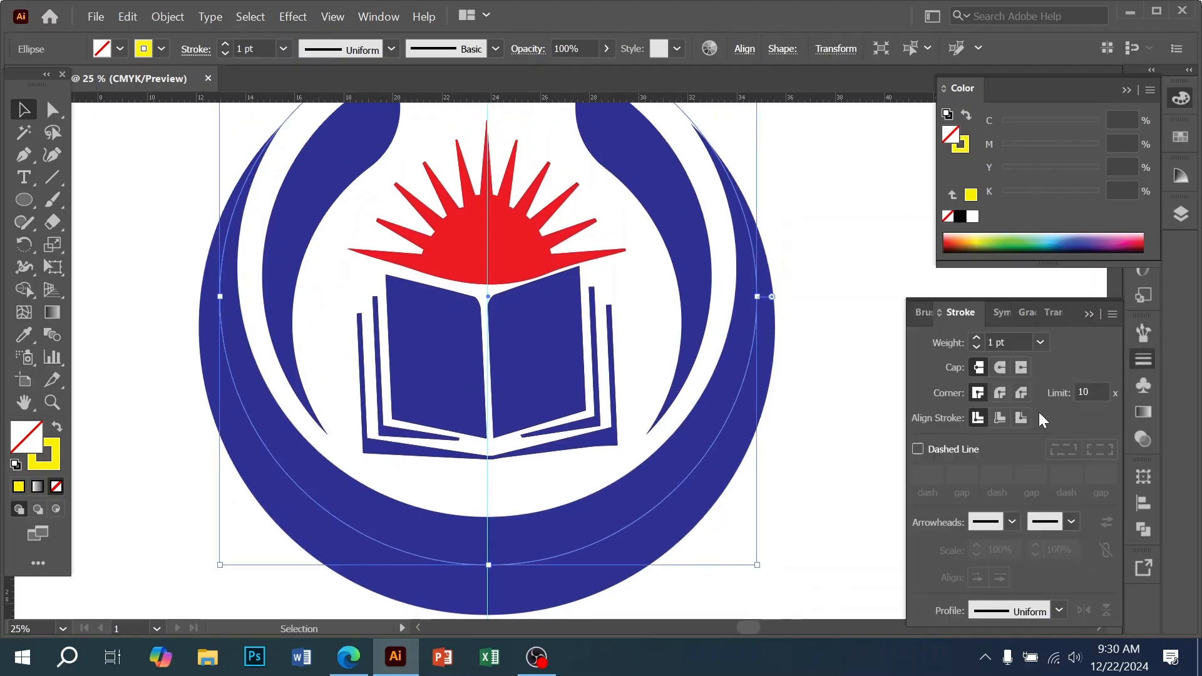
key(Up)
key(Up)
key(Up)
key(Up)
key(Up)
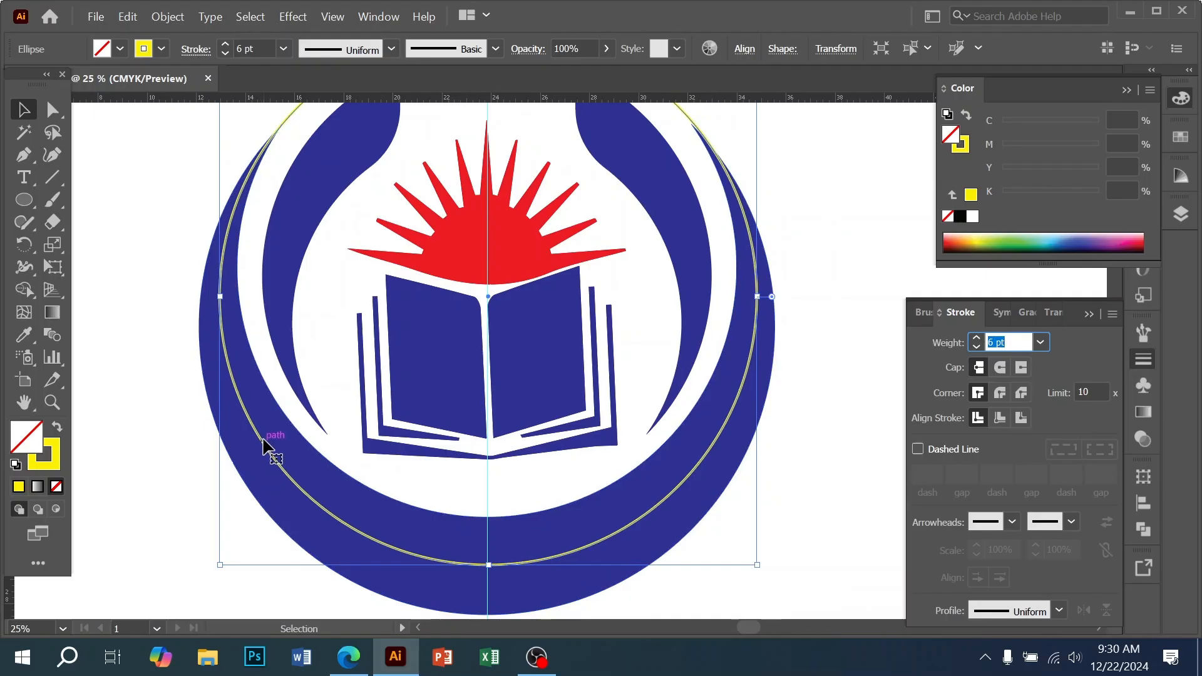
key(ctrl+space)
drag(490, 449, 528, 398)
click(180, 441)
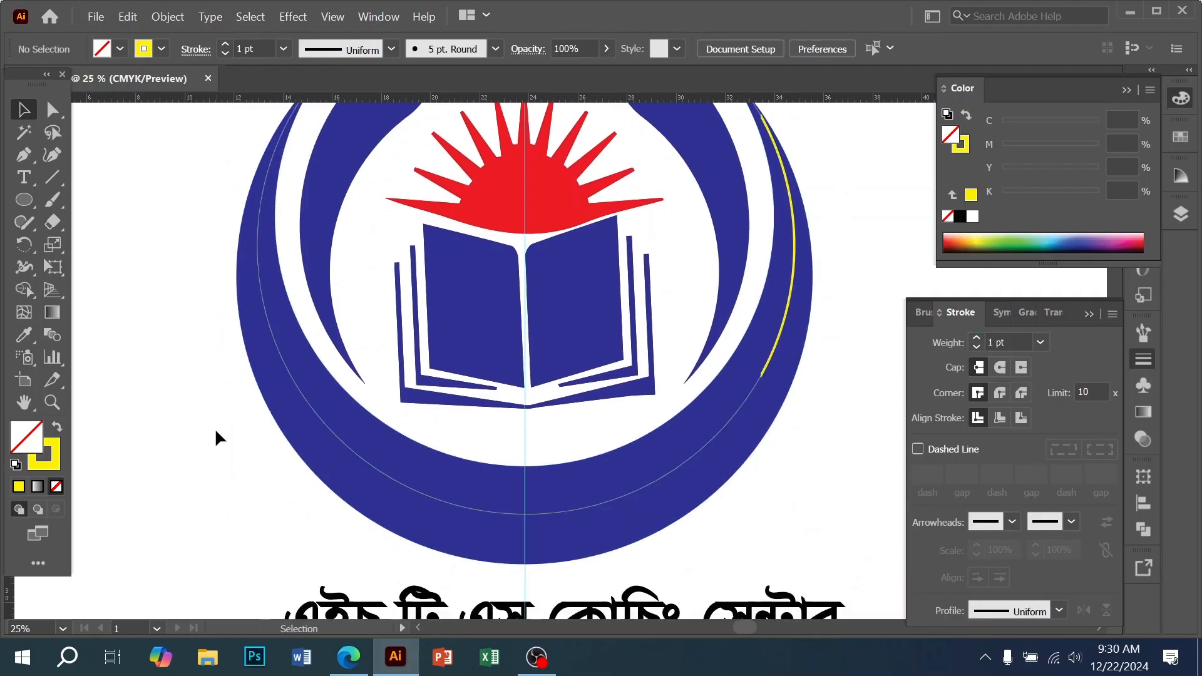
click(54, 179)
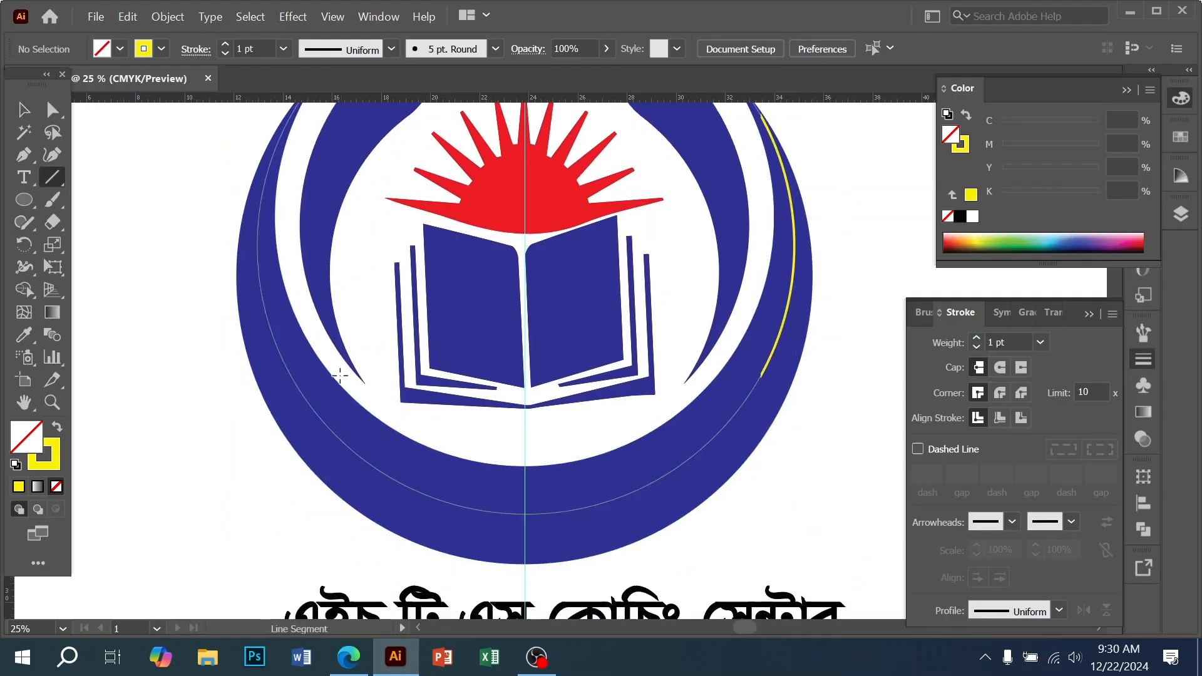
drag(336, 362, 262, 531)
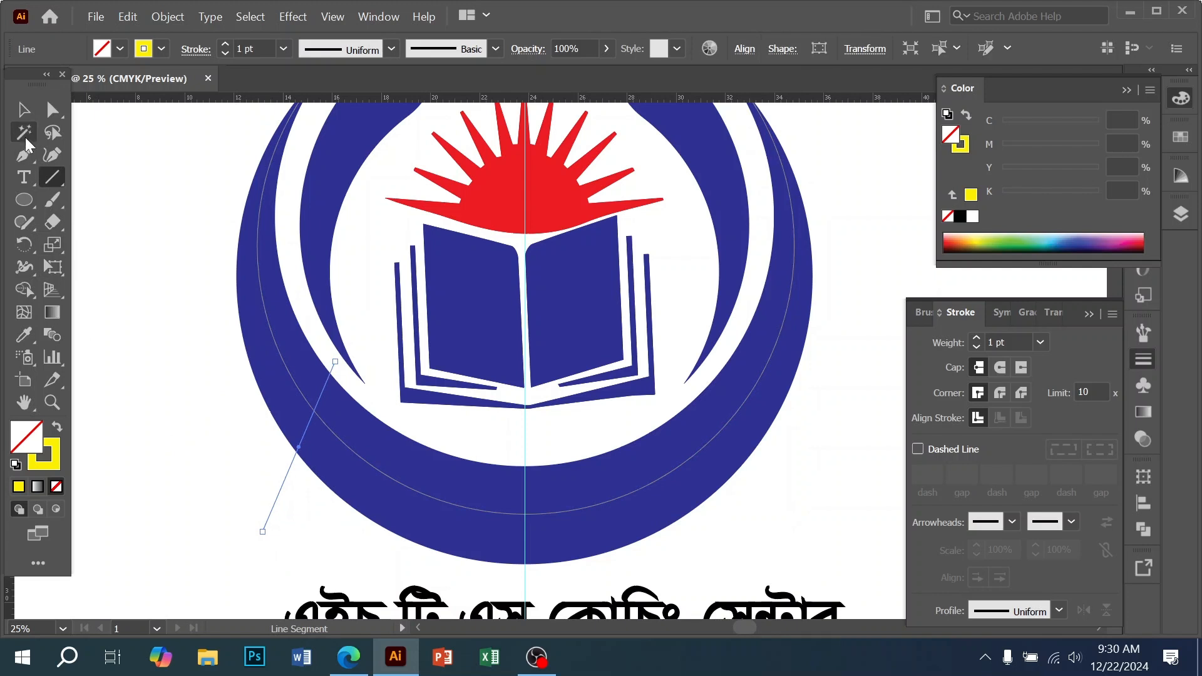
key(Delete)
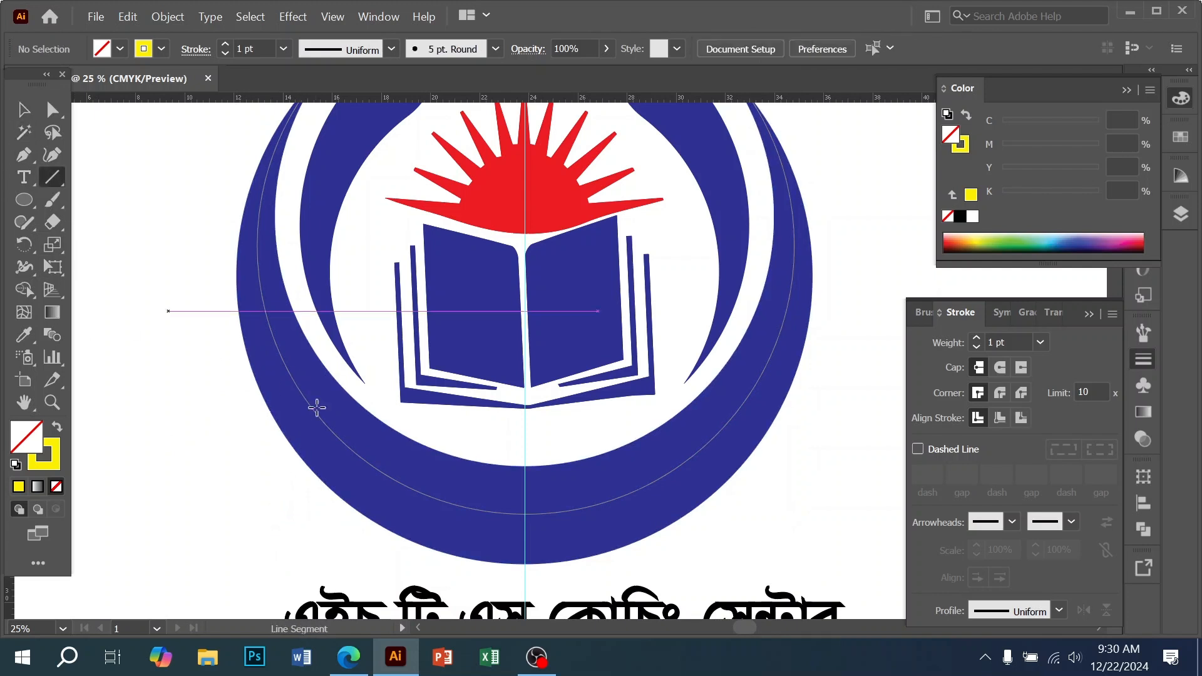
- Draw two equal vertical lines crossing the lower part of the yellow circle, one on each side of the book, and select both
mouse_move(314, 331)
mouse_down()
mouse_move(314, 514)
mouse_move(719, 569)
mouse_move(708, 569)
mouse_up()
click(22, 118)
shift+click(314, 463)
- Nudge the pair of vertical lines sideways until it is centered on the vertical guide
scroll(564, 450, up, 1)
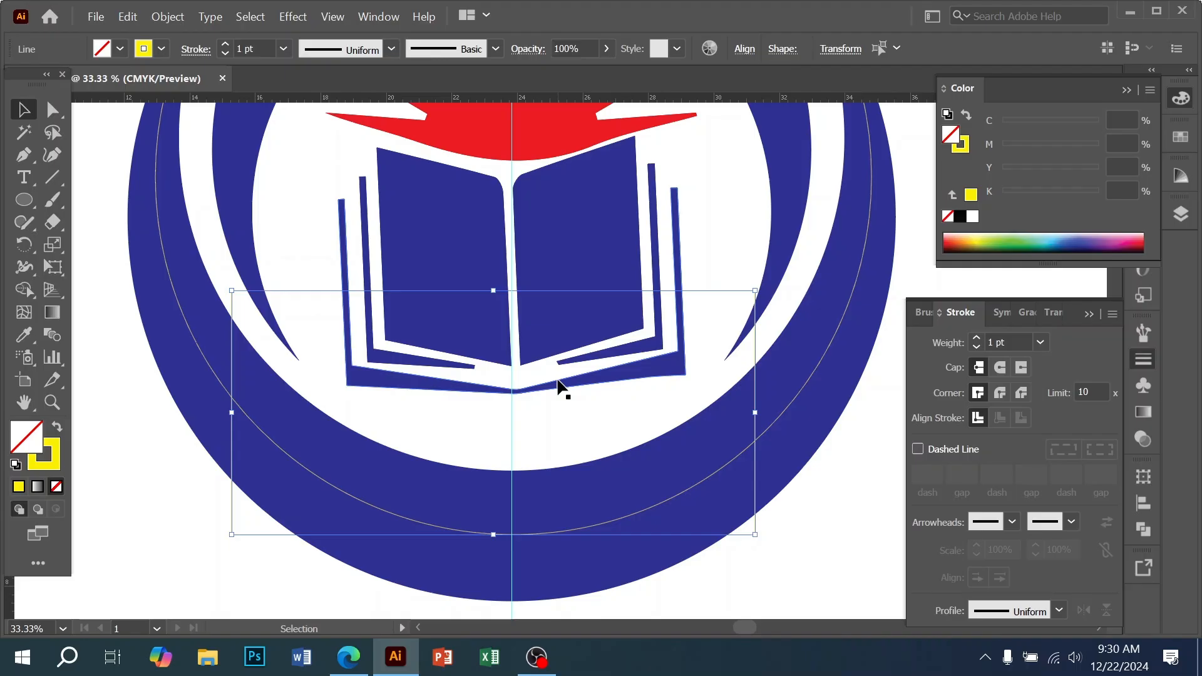
key(Right)
key(Right)
key(Right)
key(Right)
key(Right)
key(Right)
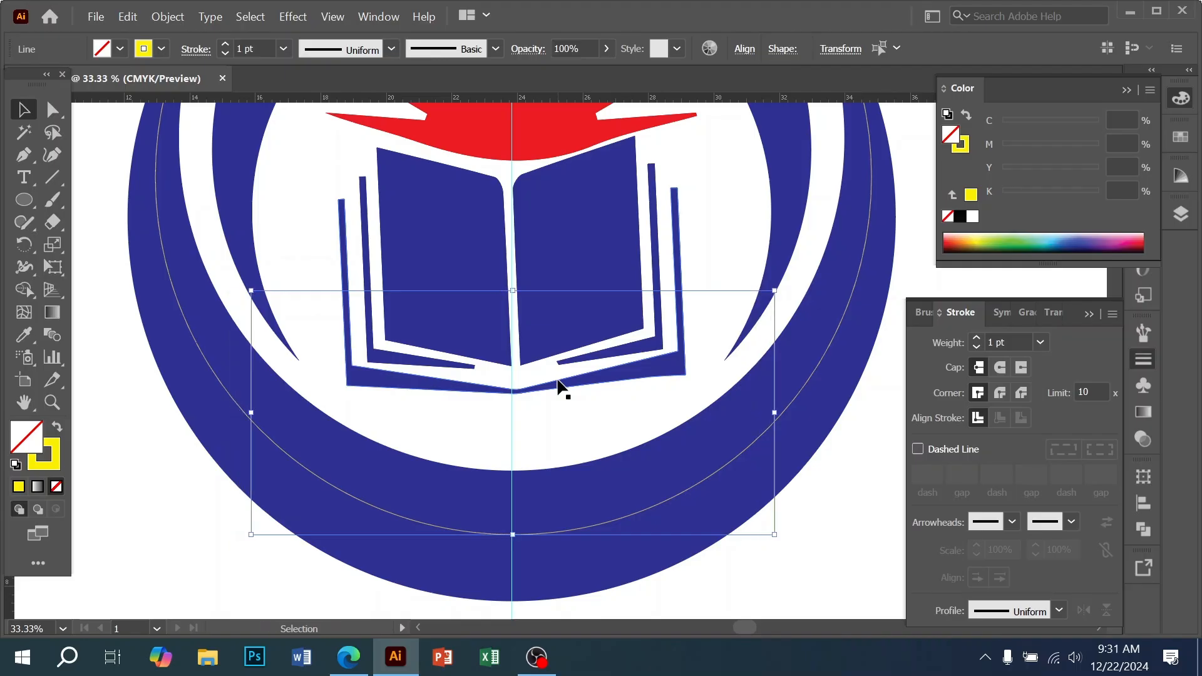
key(Left)
key(Left)
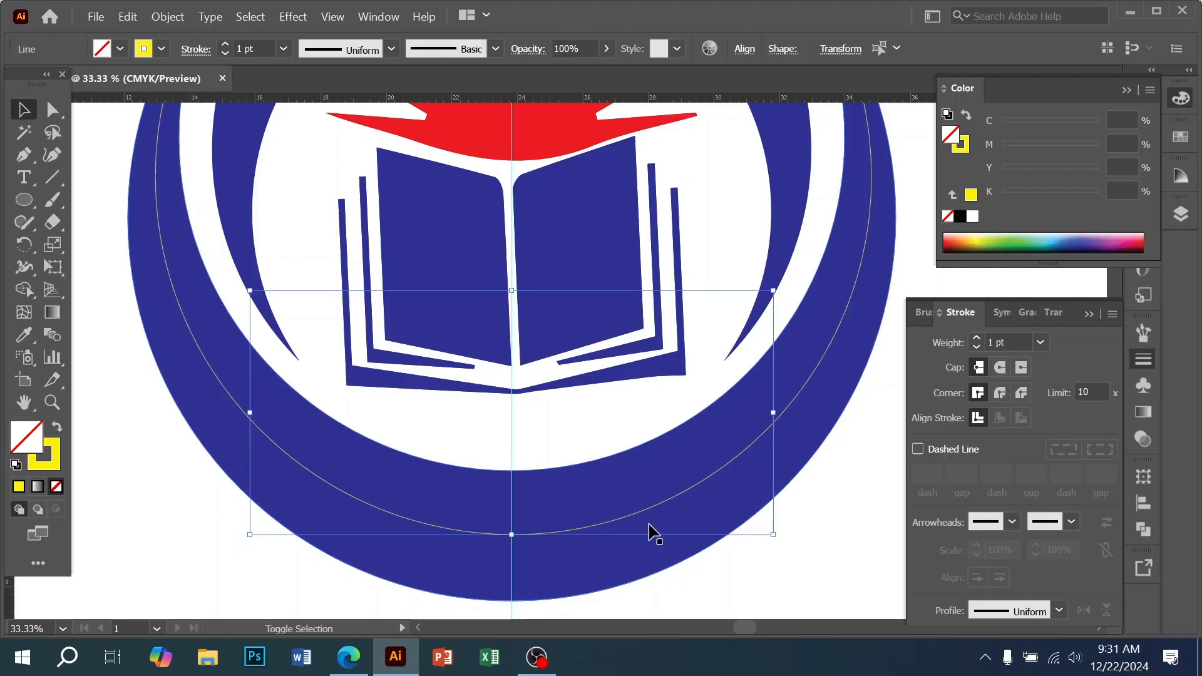
- Remove the upper part of the circle with Shape Builder, keeping only the lower arc between the two vertical lines
shift+click(638, 520)
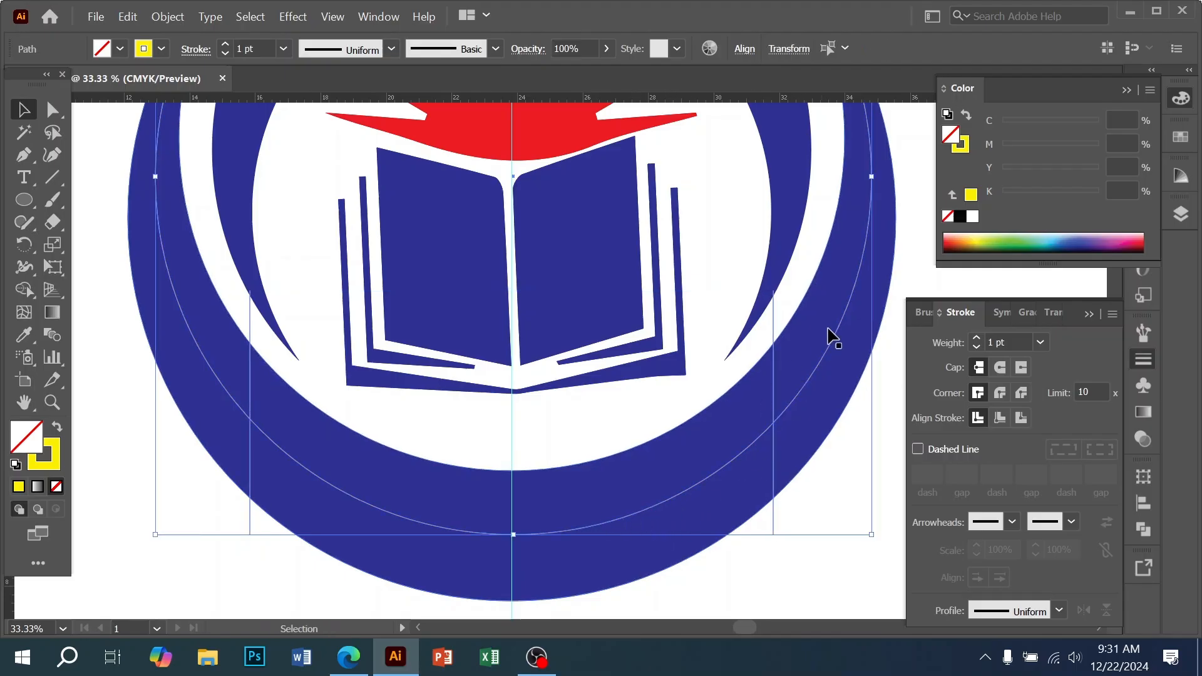
click(27, 291)
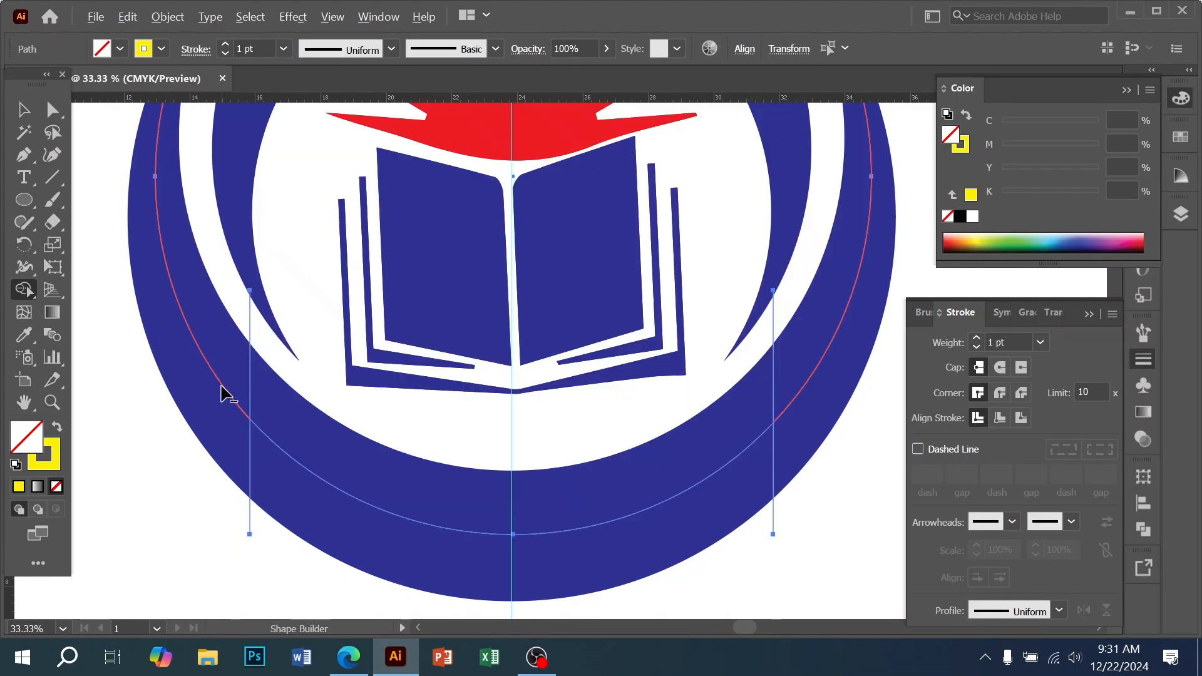
alt+click(221, 386)
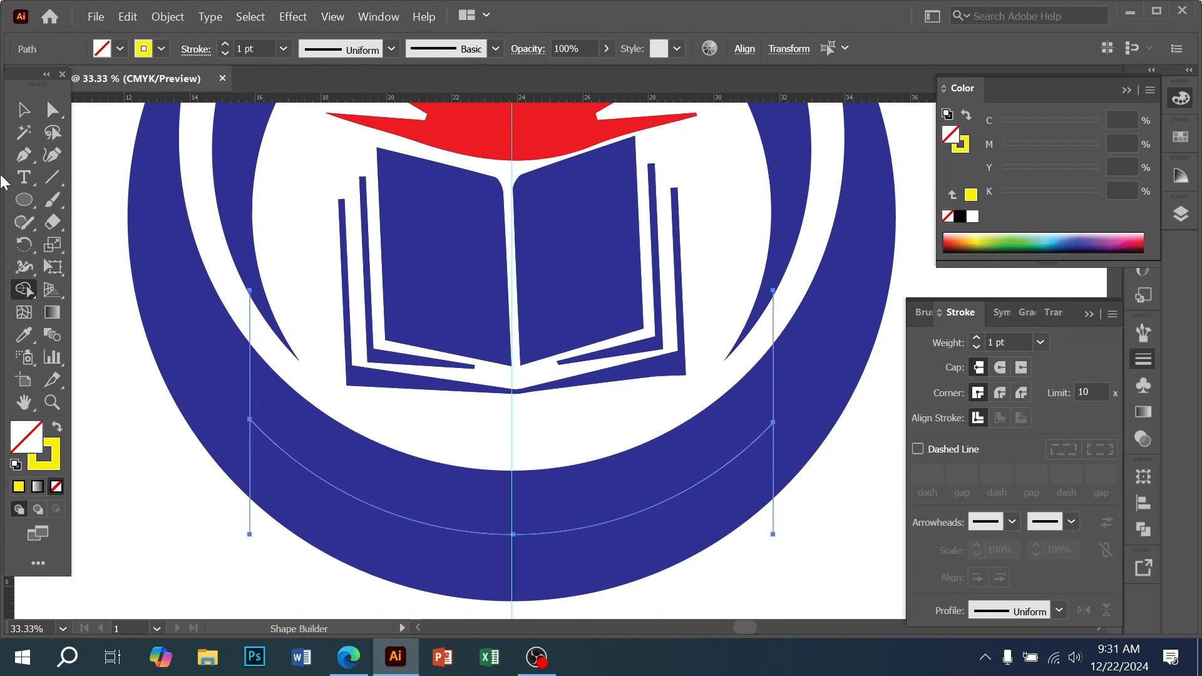
- Delete the two vertical lines on either side of the lower arc
click(14, 112)
click(254, 537)
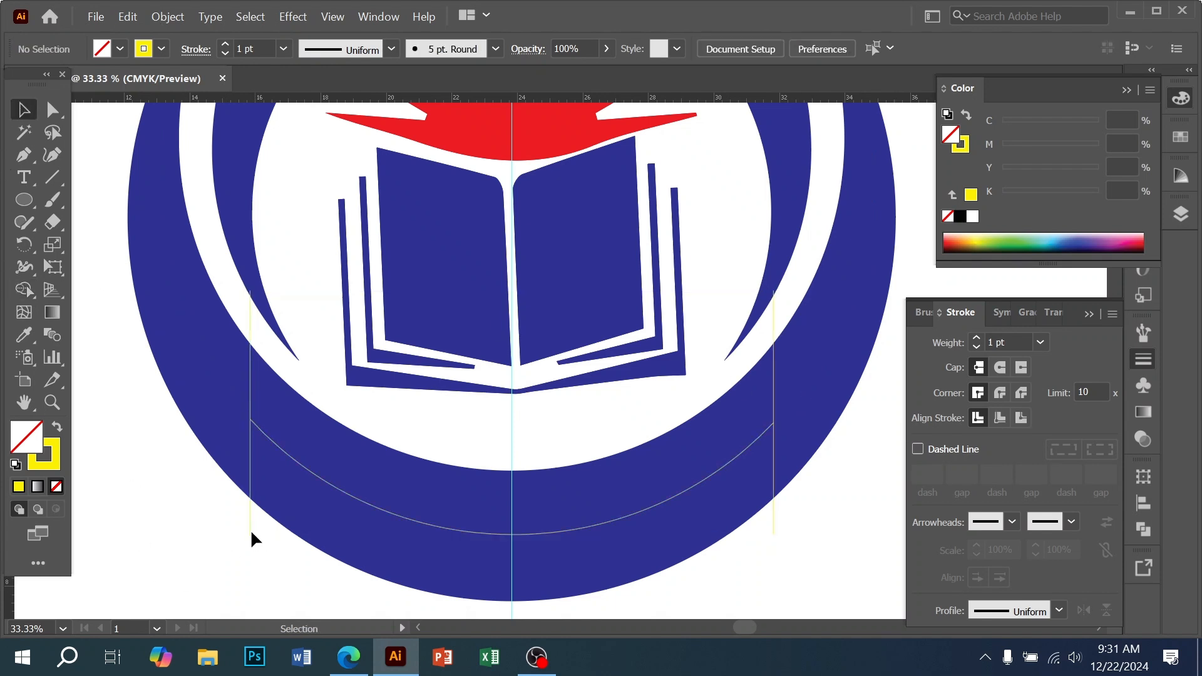
click(249, 530)
key(Delete)
click(773, 481)
key(Delete)
- Place a copy of the Bengali name text directly below the original and convert the upper text to outlines
ctrl+alt+click(649, 434)
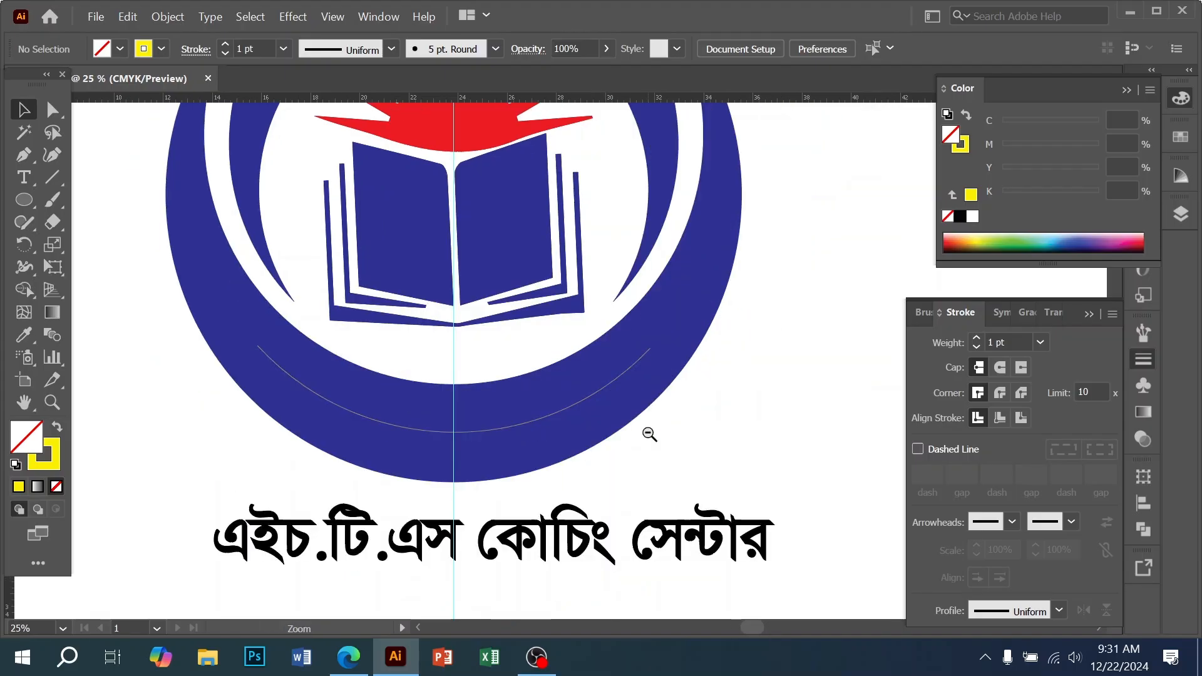
ctrl+alt+click(649, 434)
drag(556, 459, 657, 521)
drag(610, 494, 542, 604)
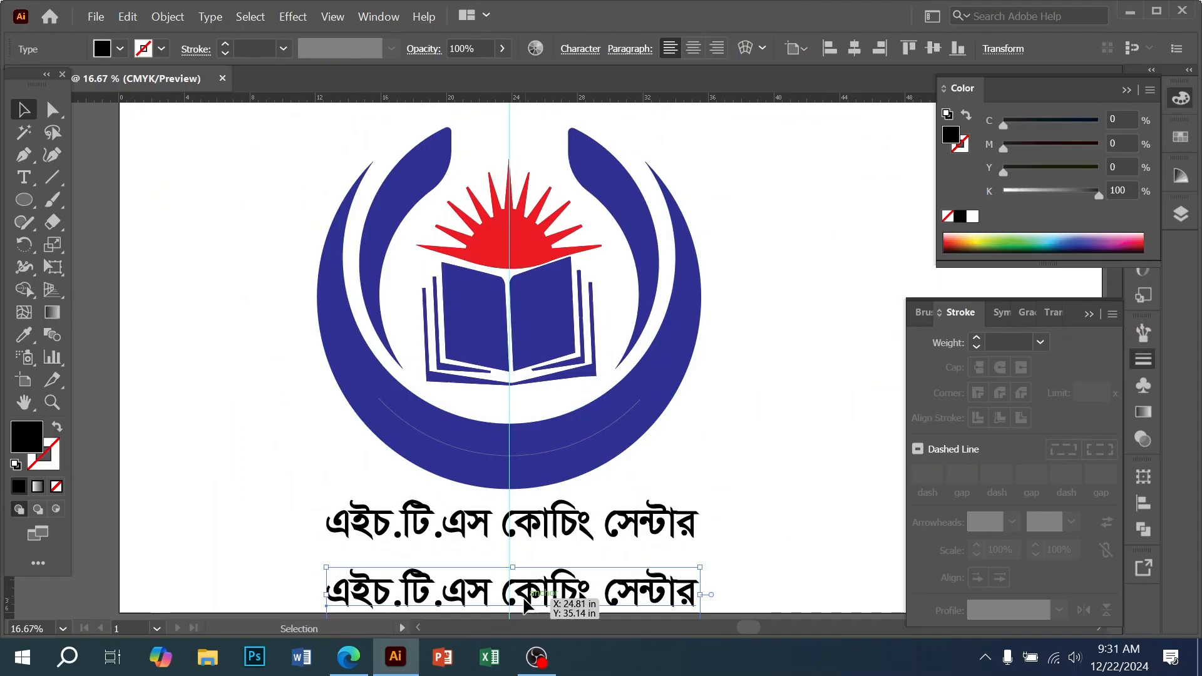
click(529, 537)
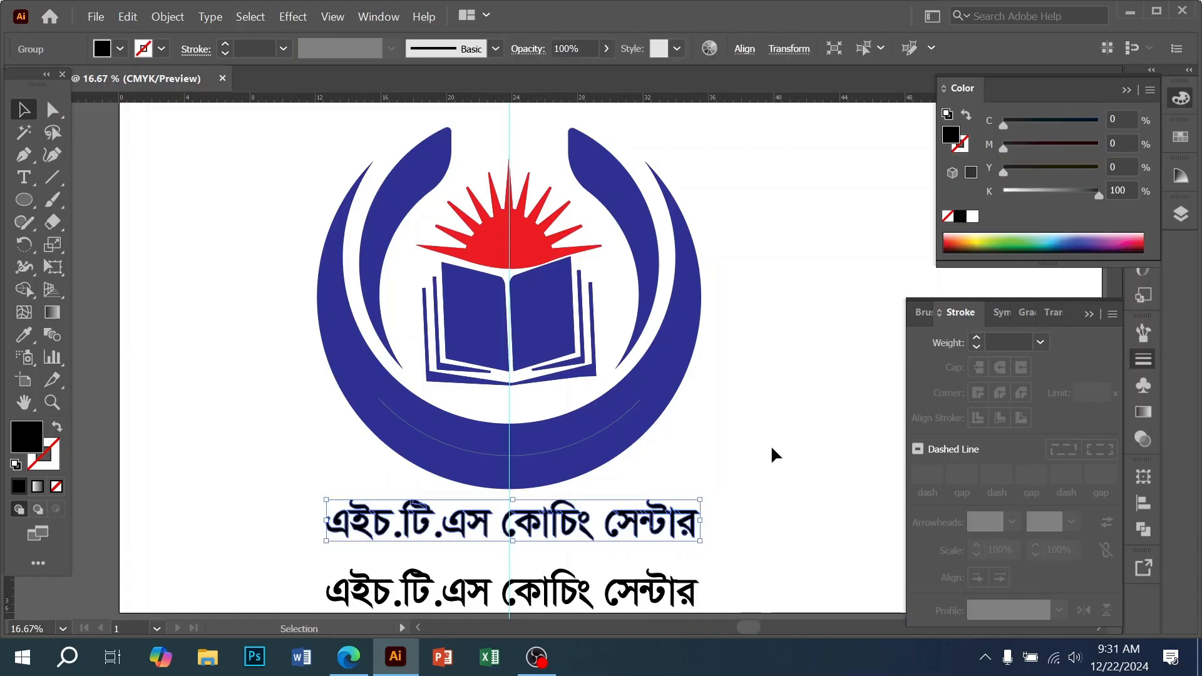
- Create an Art Brush from the outlined Bengali name, keeping the default brush options
click(378, 16)
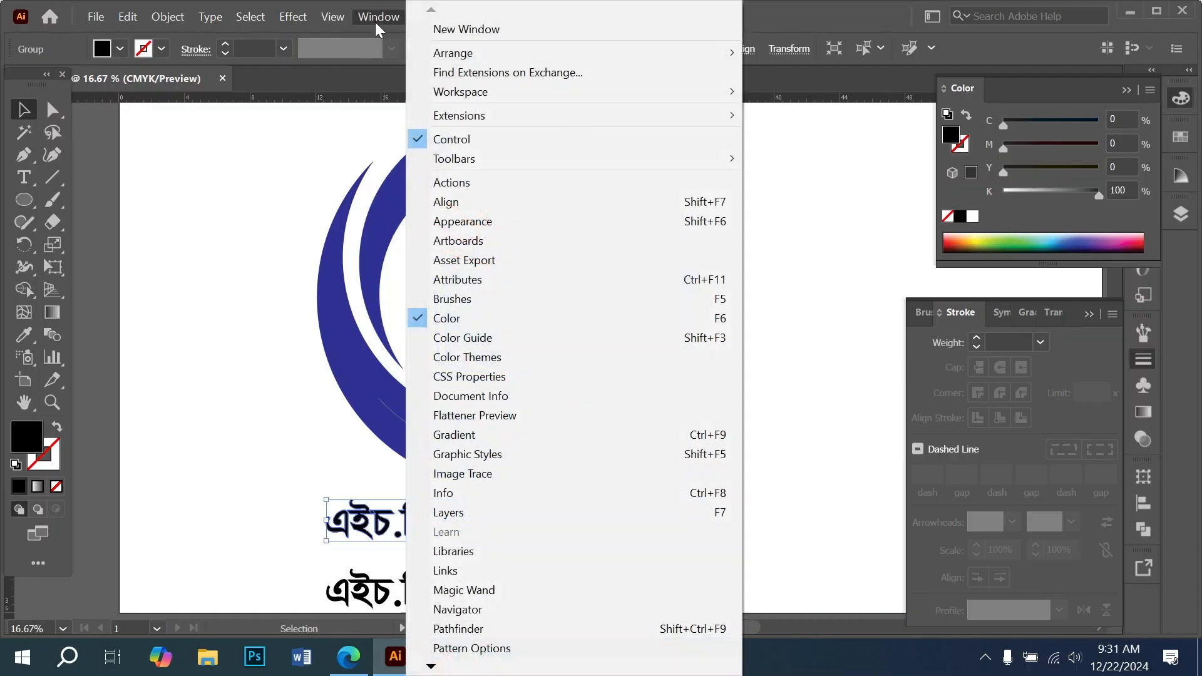
click(449, 299)
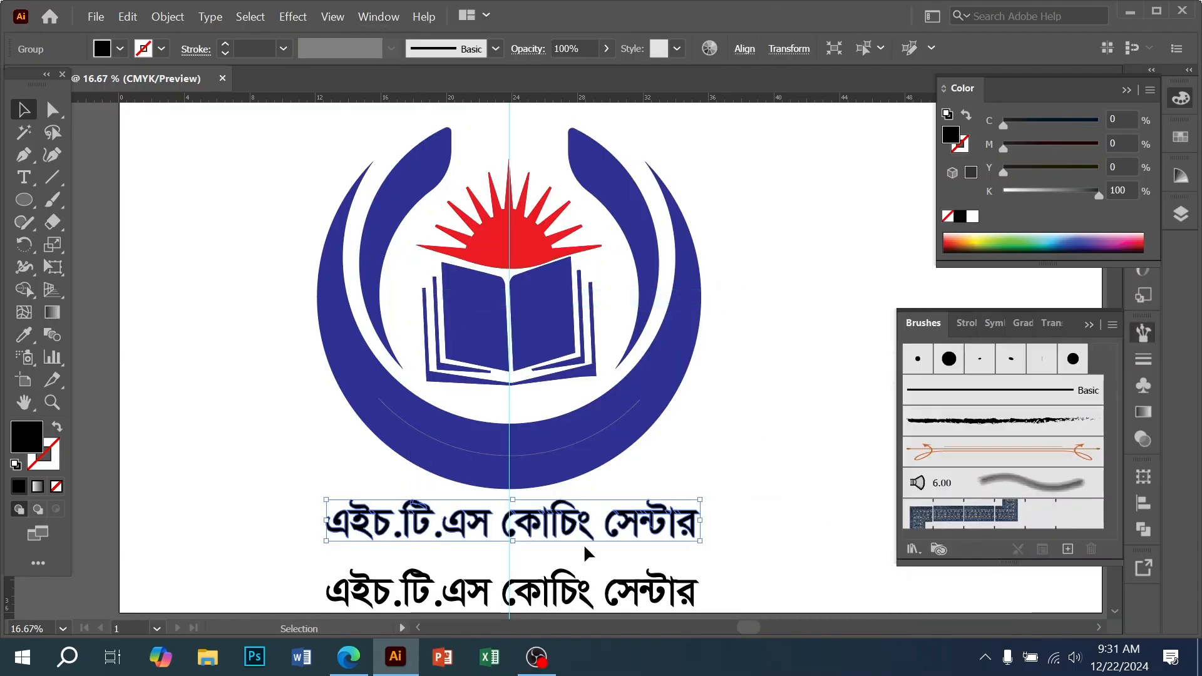
drag(604, 529, 997, 445)
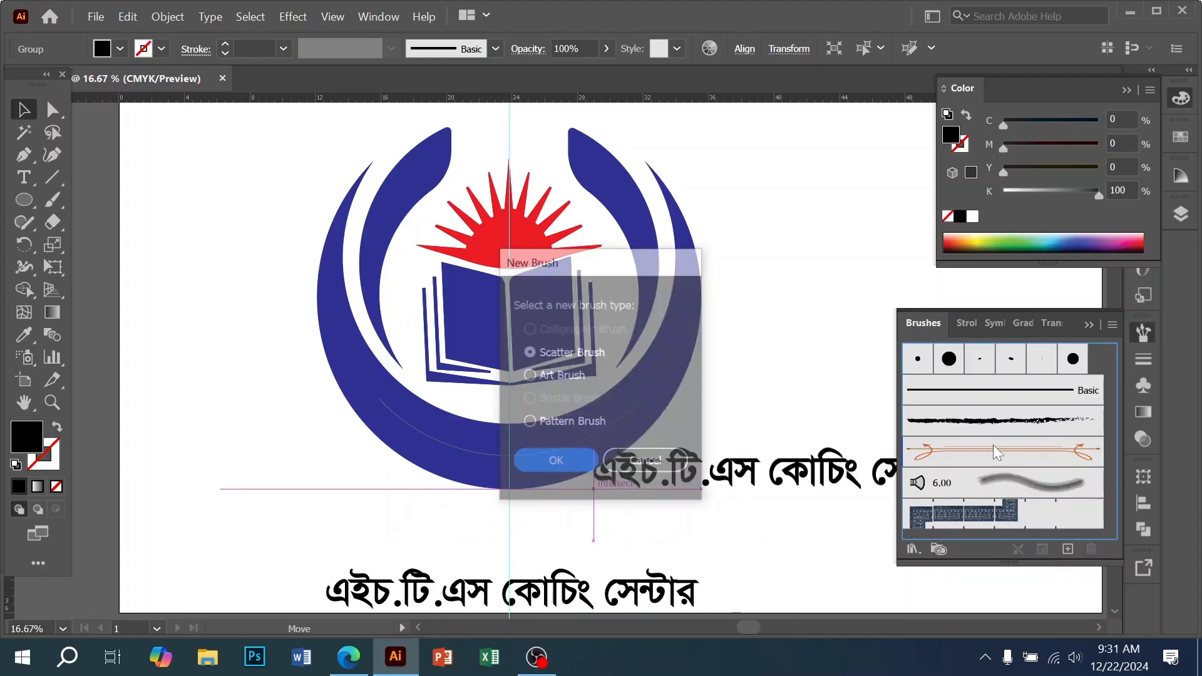
click(555, 377)
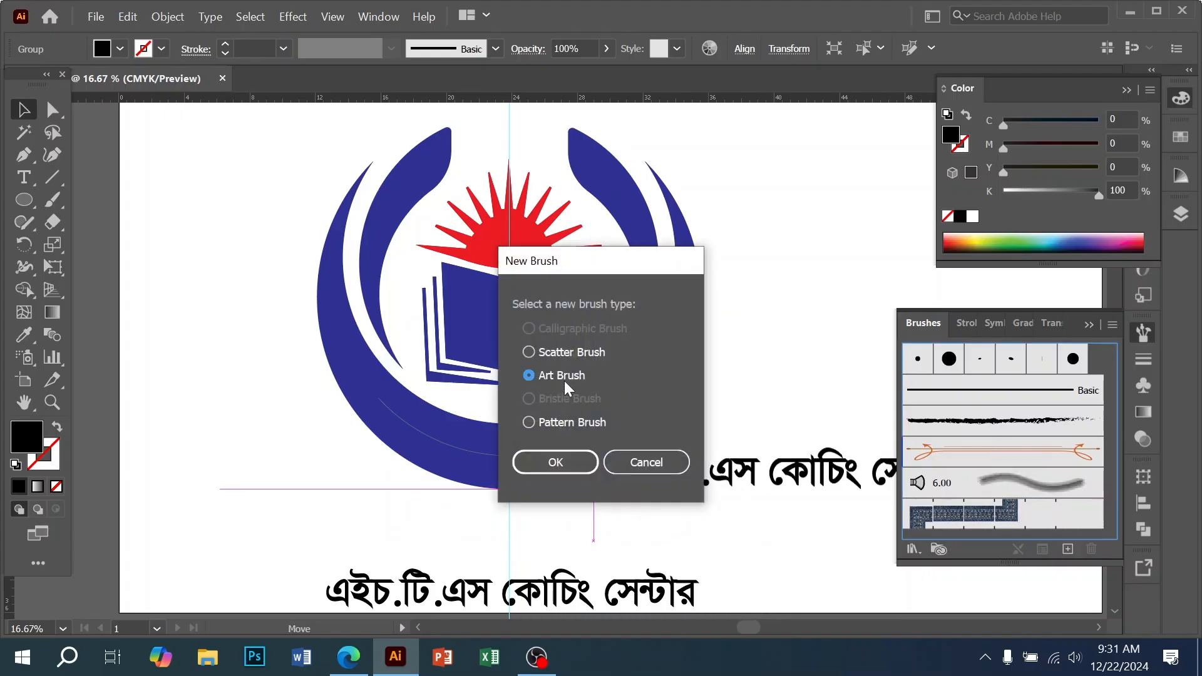
click(559, 463)
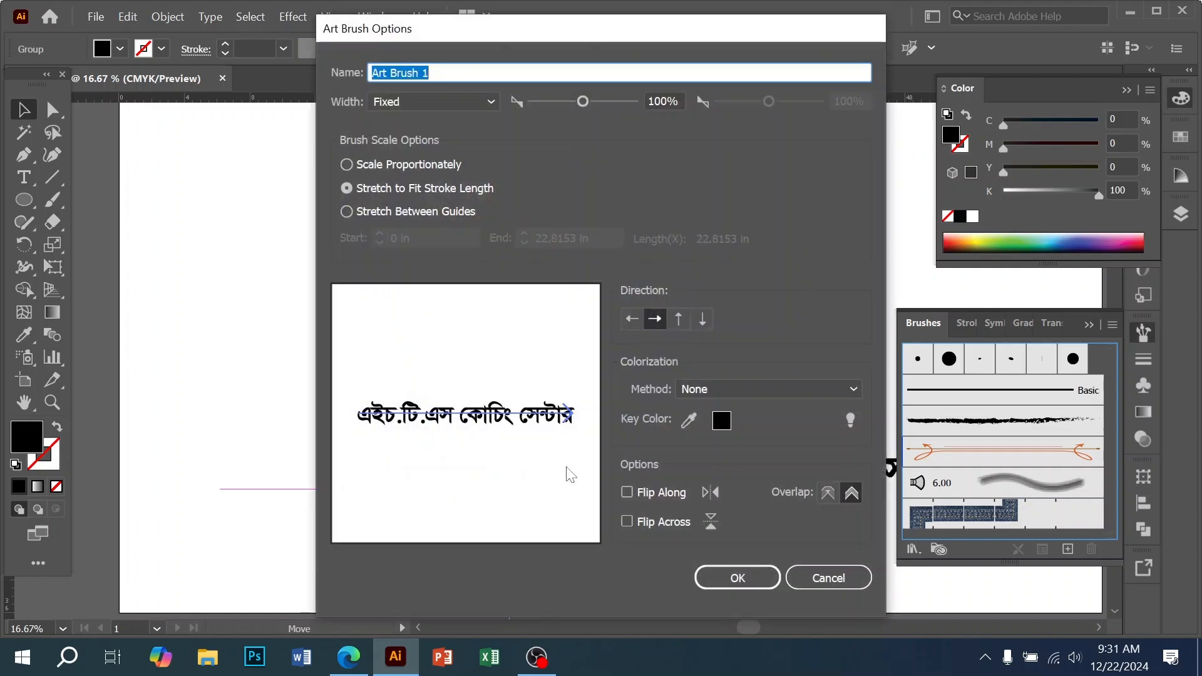
click(718, 577)
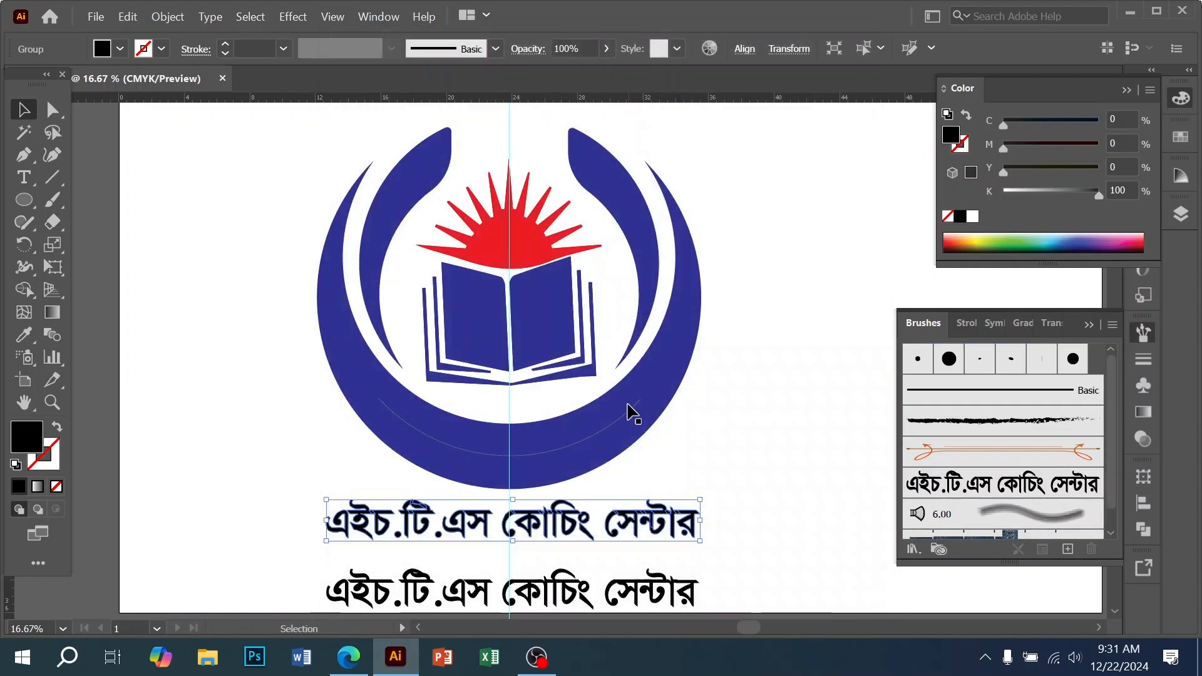
- Apply the Bengali name art brush to the arc inside the lower crescent
click(599, 440)
click(1000, 483)
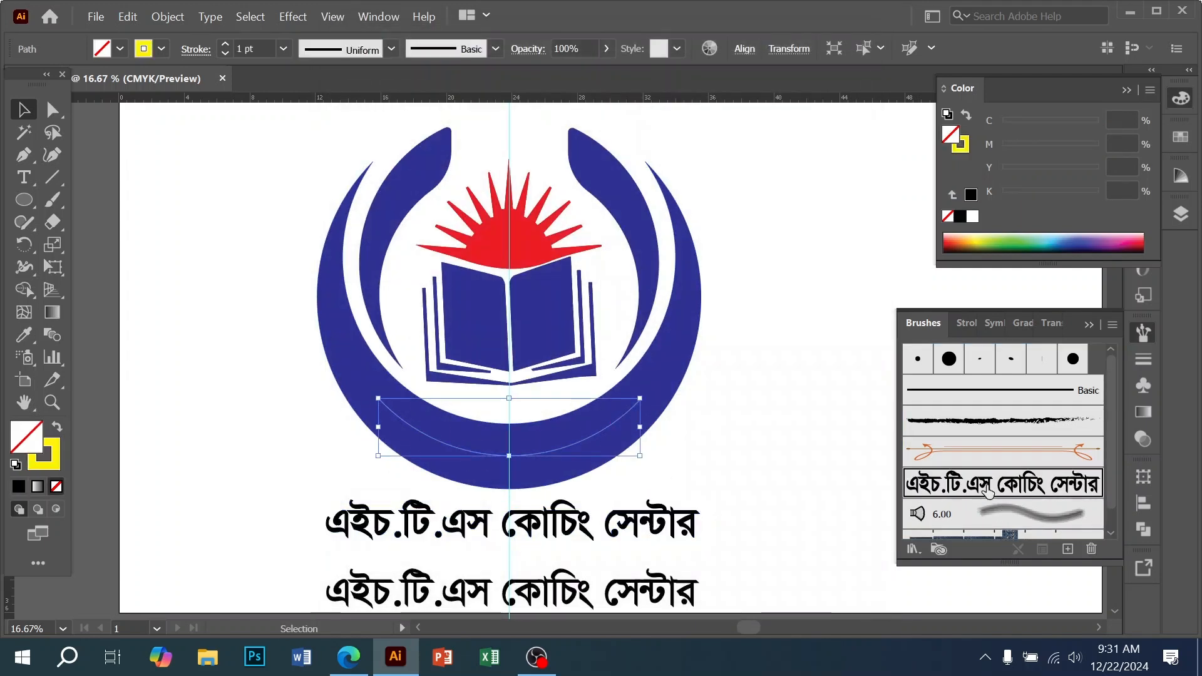
click(663, 457)
scroll(664, 458, up, 1)
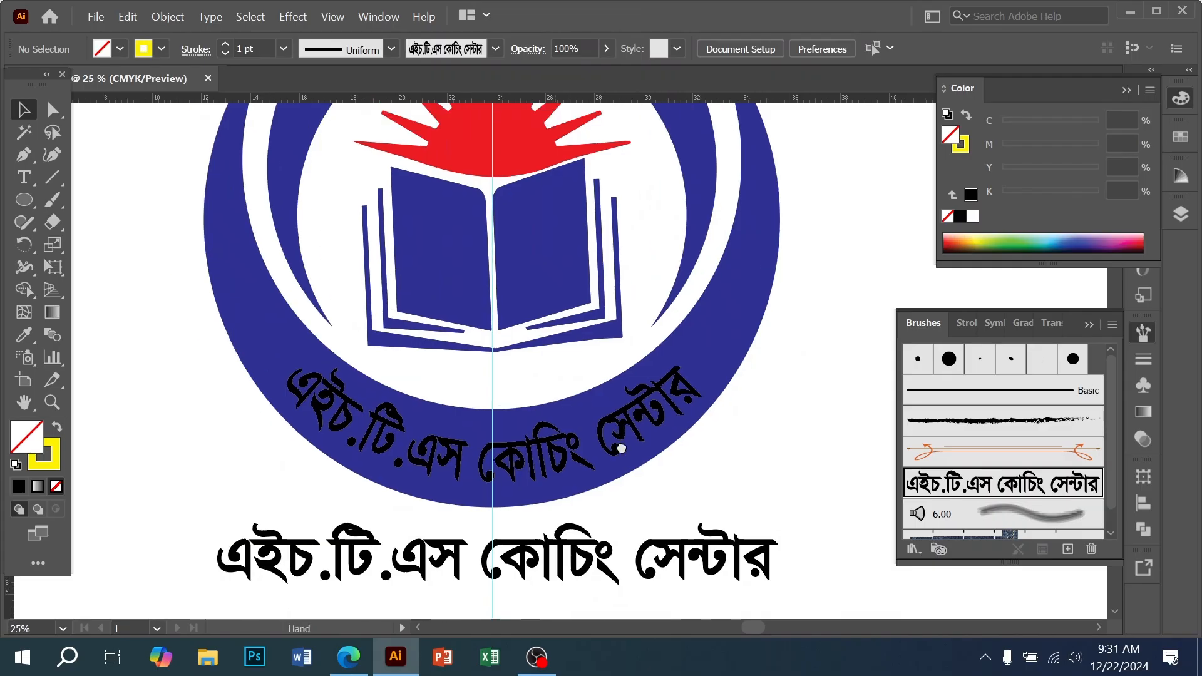
scroll(612, 451, up, 1)
- Try to recolor the curved Bengali name by changing its stroke color, including a green of C 100, M 0, Y 100, K 0
click(626, 479)
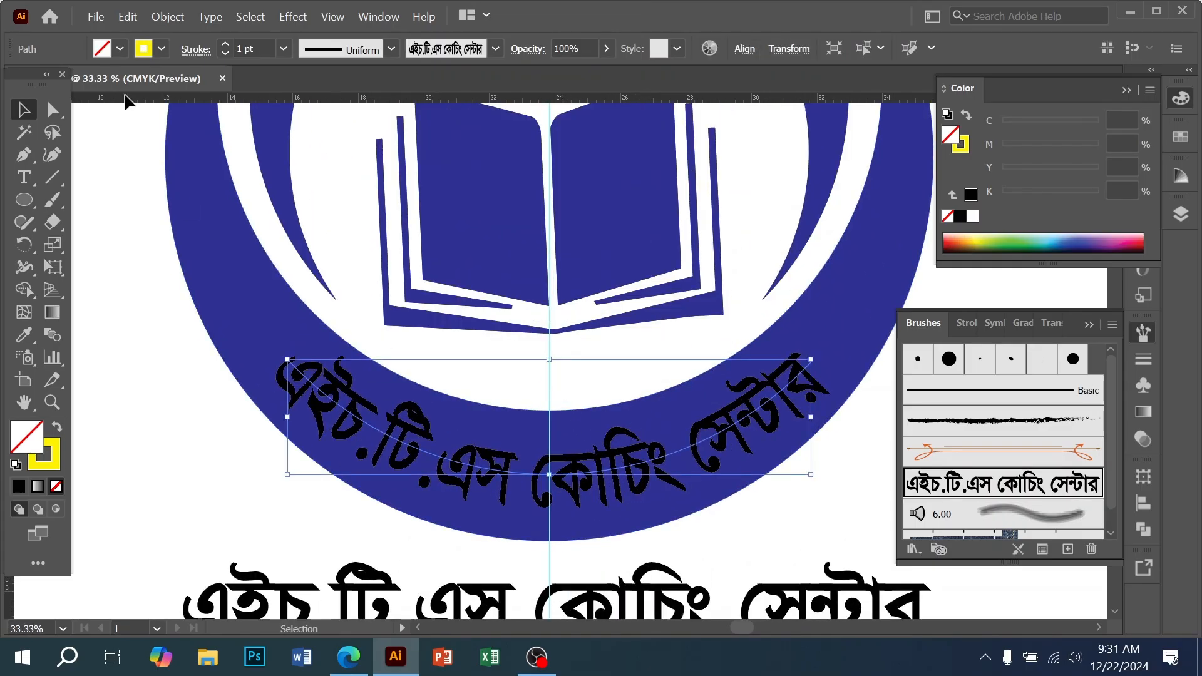
click(176, 23)
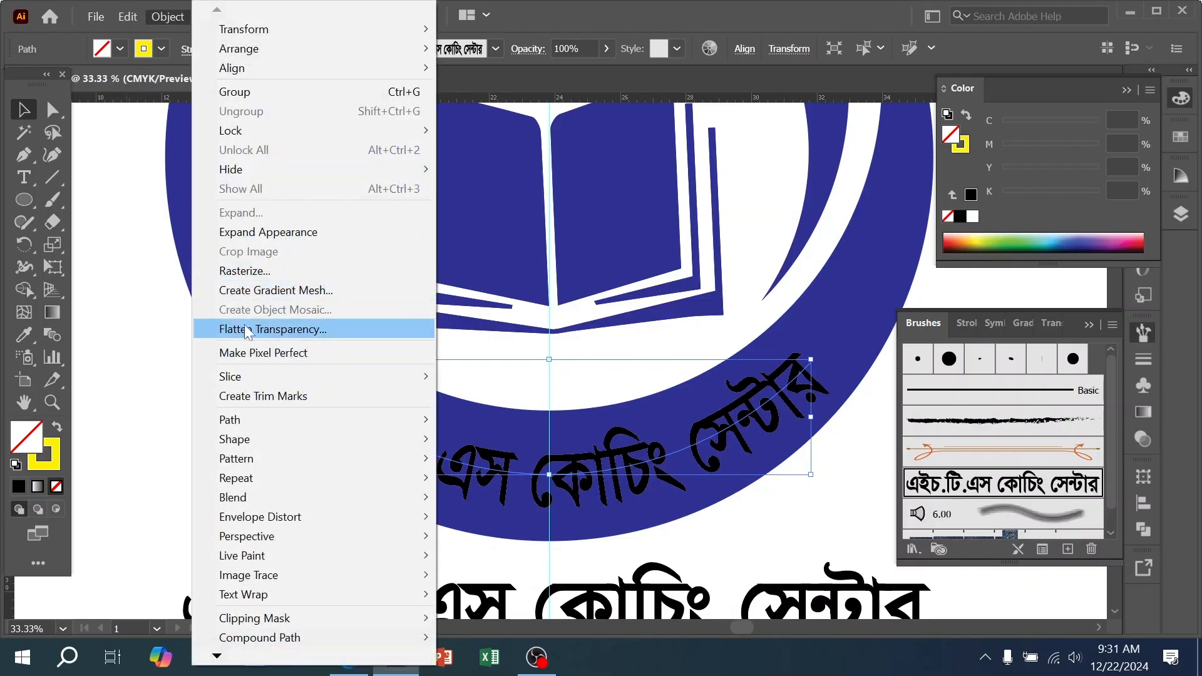
click(159, 367)
click(46, 462)
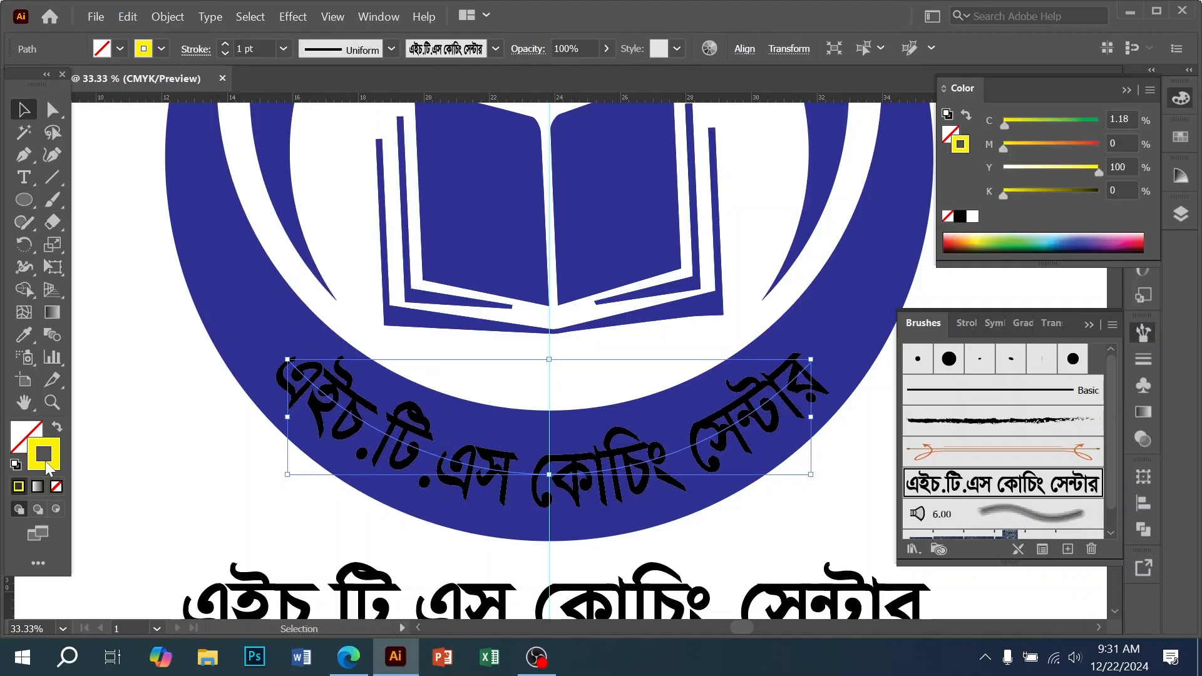
drag(1098, 172, 1002, 170)
drag(1004, 148, 1114, 137)
mouse_move(1099, 148)
mouse_down()
mouse_move(1007, 139)
mouse_move(995, 149)
mouse_move(1106, 170)
mouse_up()
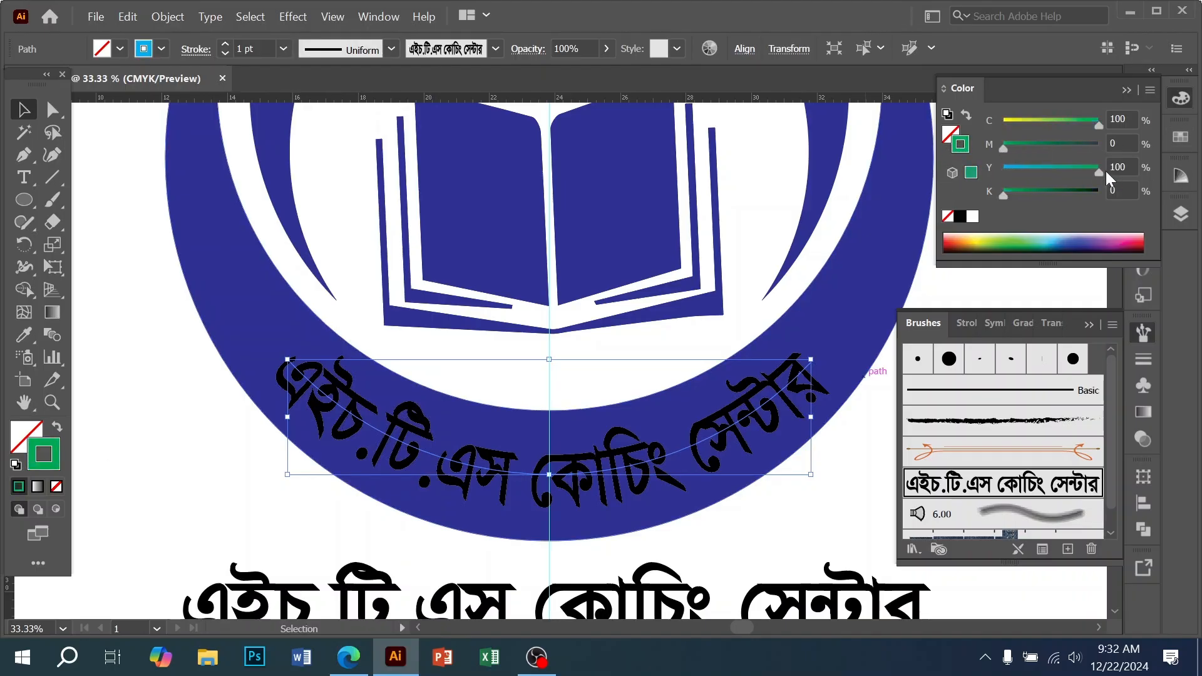
drag(1003, 149, 1160, 167)
click(949, 134)
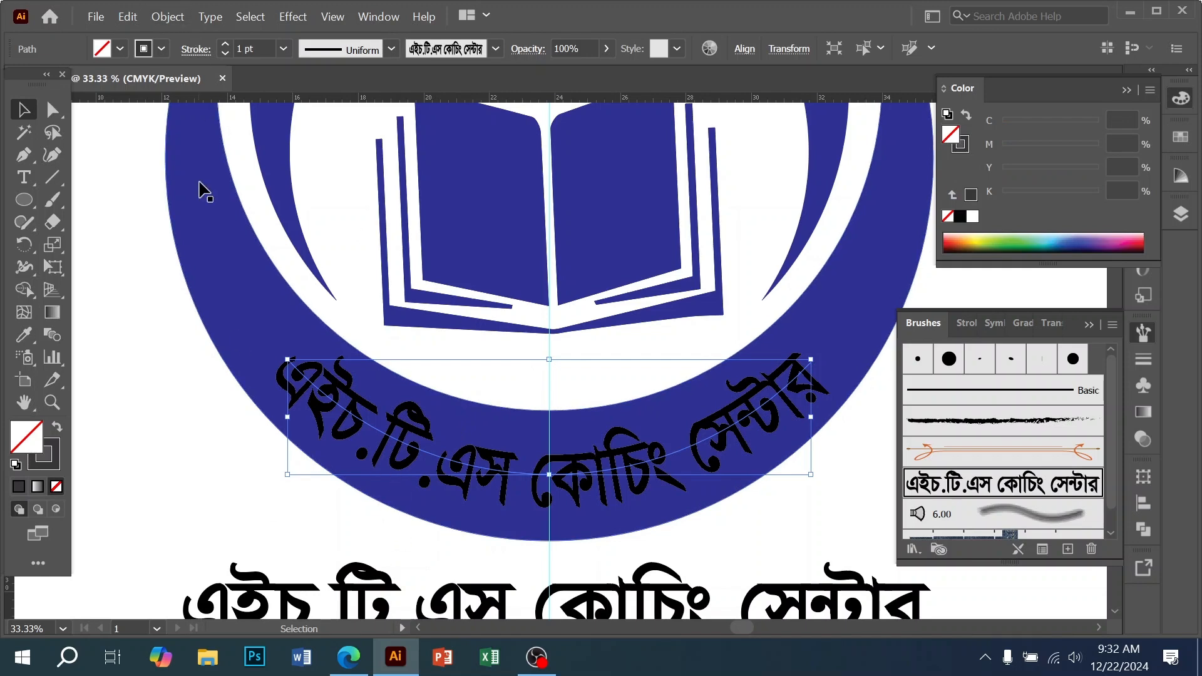
- Turn the curved name into filled shapes with Flatten Transparency and fill them white (C, M, Y and K 0)
click(176, 19)
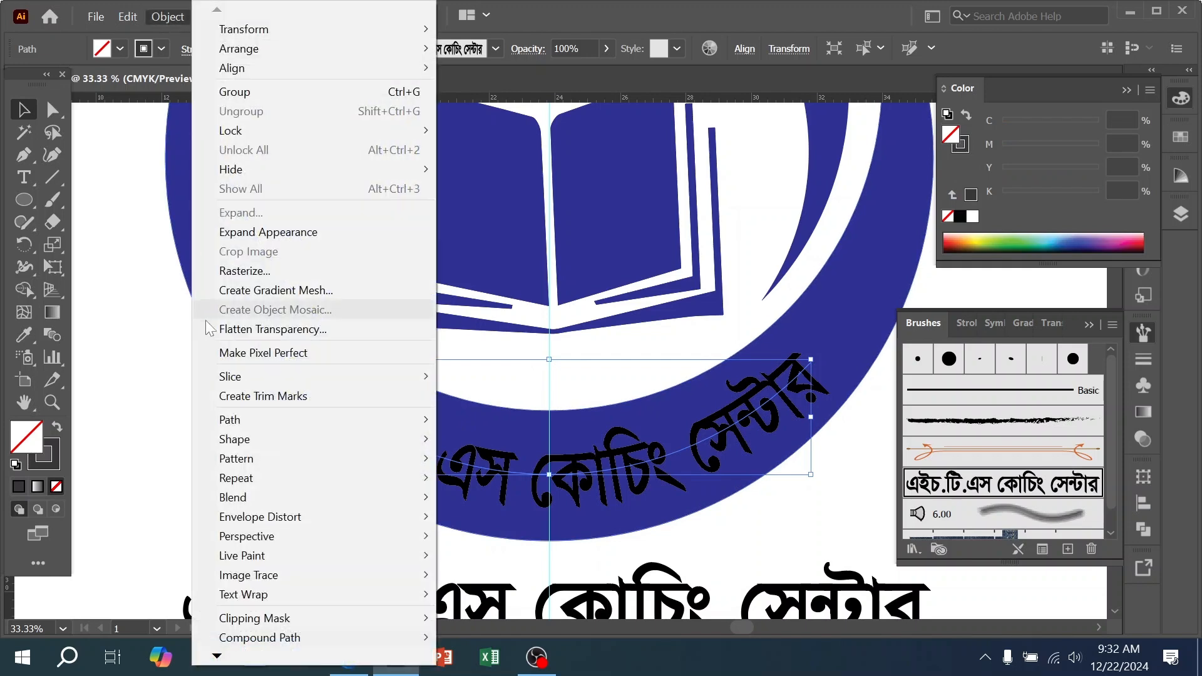
click(254, 326)
click(645, 495)
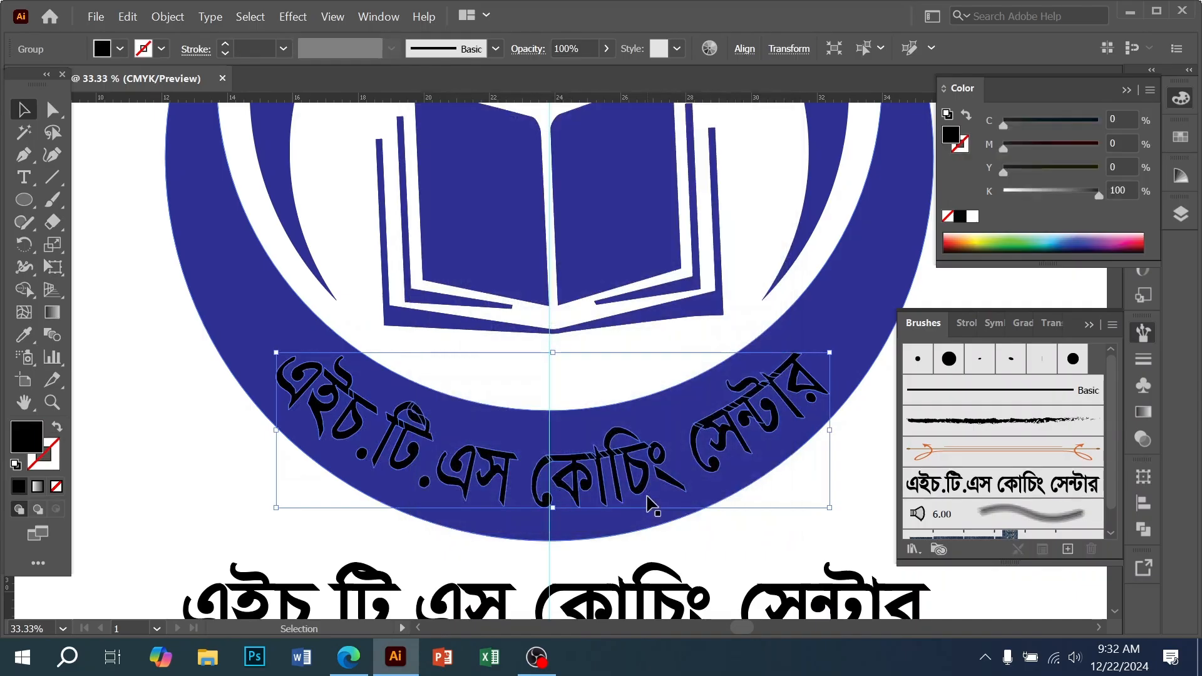
click(1004, 193)
click(783, 525)
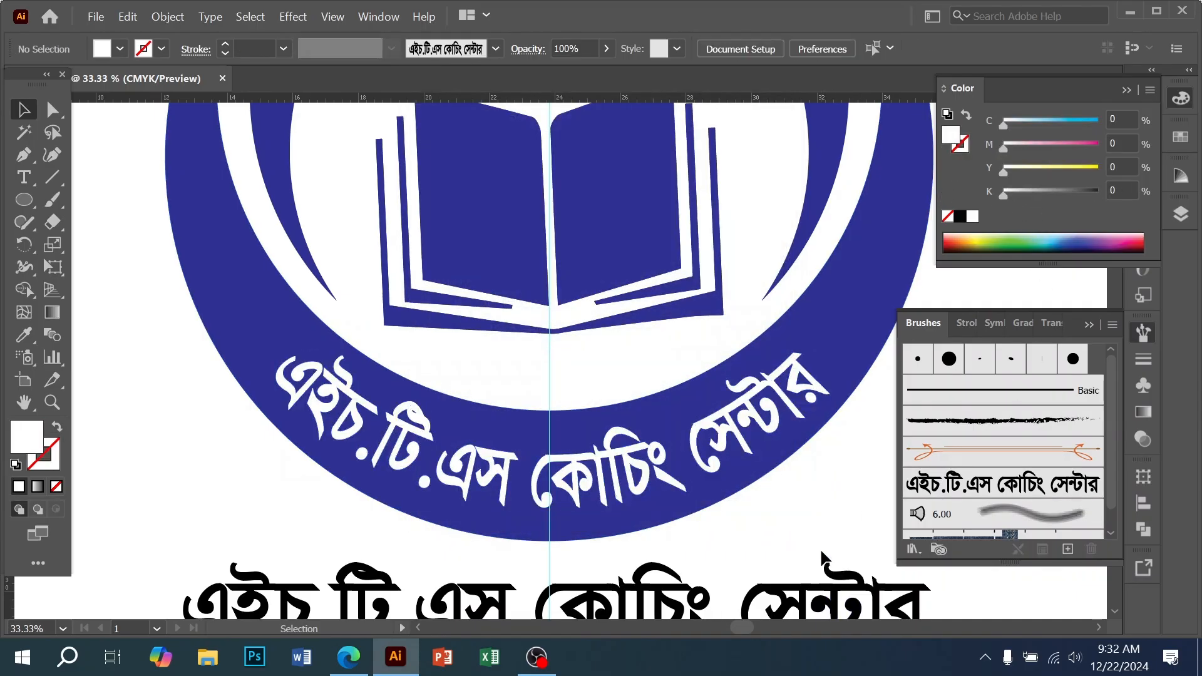
- Delete the straight outlined Bengali name directly below the emblem
ctrl+alt+click(455, 277)
ctrl+alt+click(456, 277)
click(729, 563)
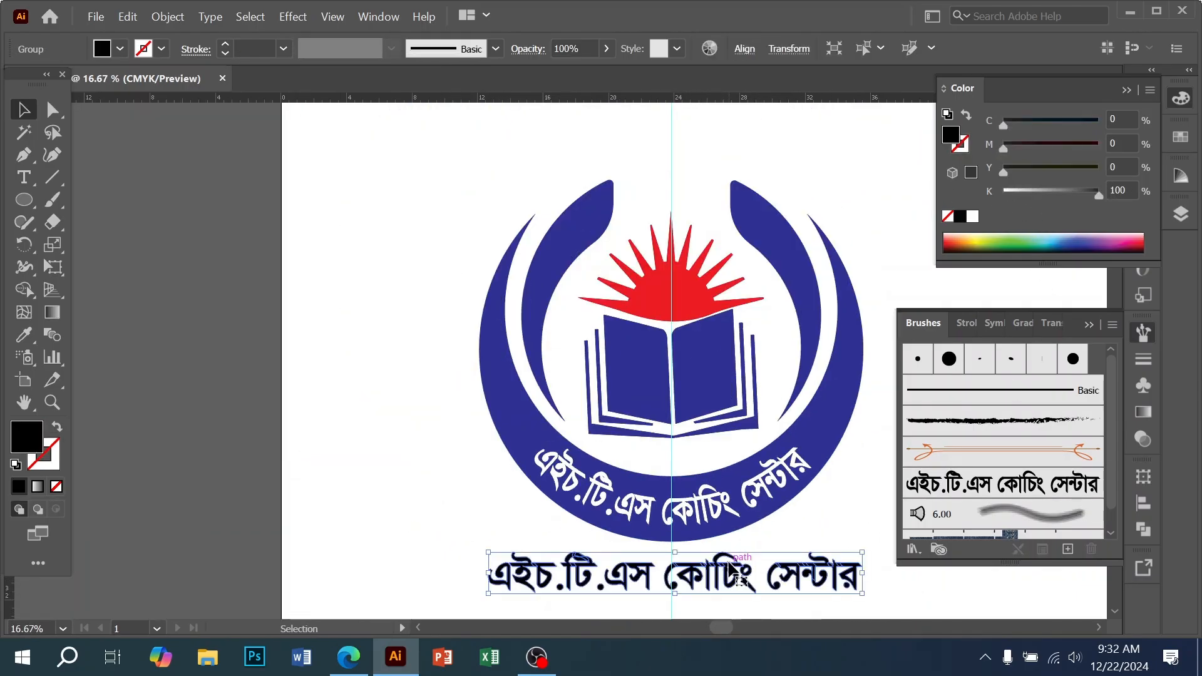
key(Delete)
click(720, 512)
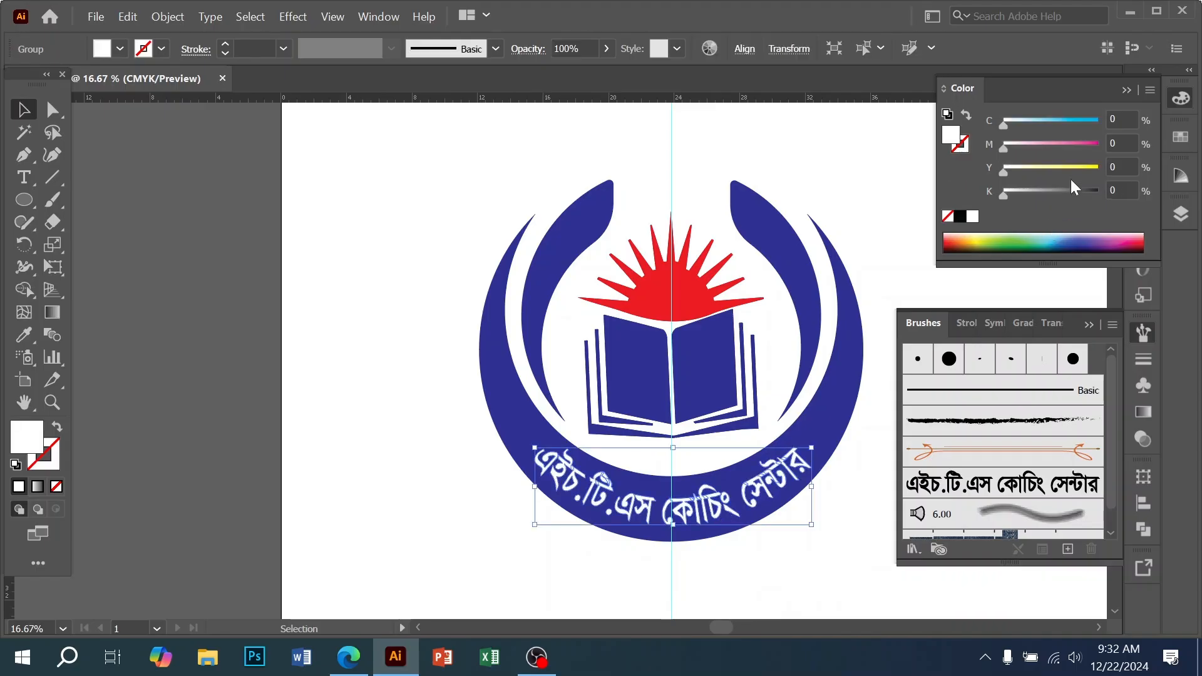
drag(1071, 170, 1127, 169)
key(ctrl+z)
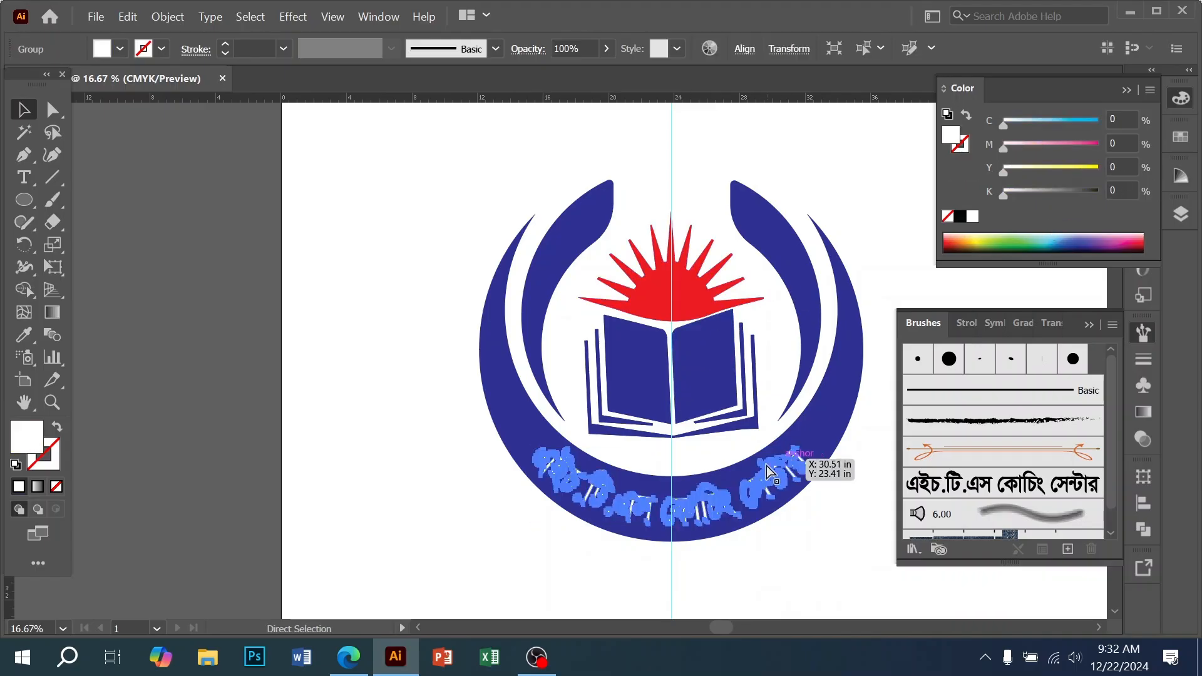
click(754, 498)
ctrl+click(691, 356)
click(581, 368)
ctrl+click(571, 372)
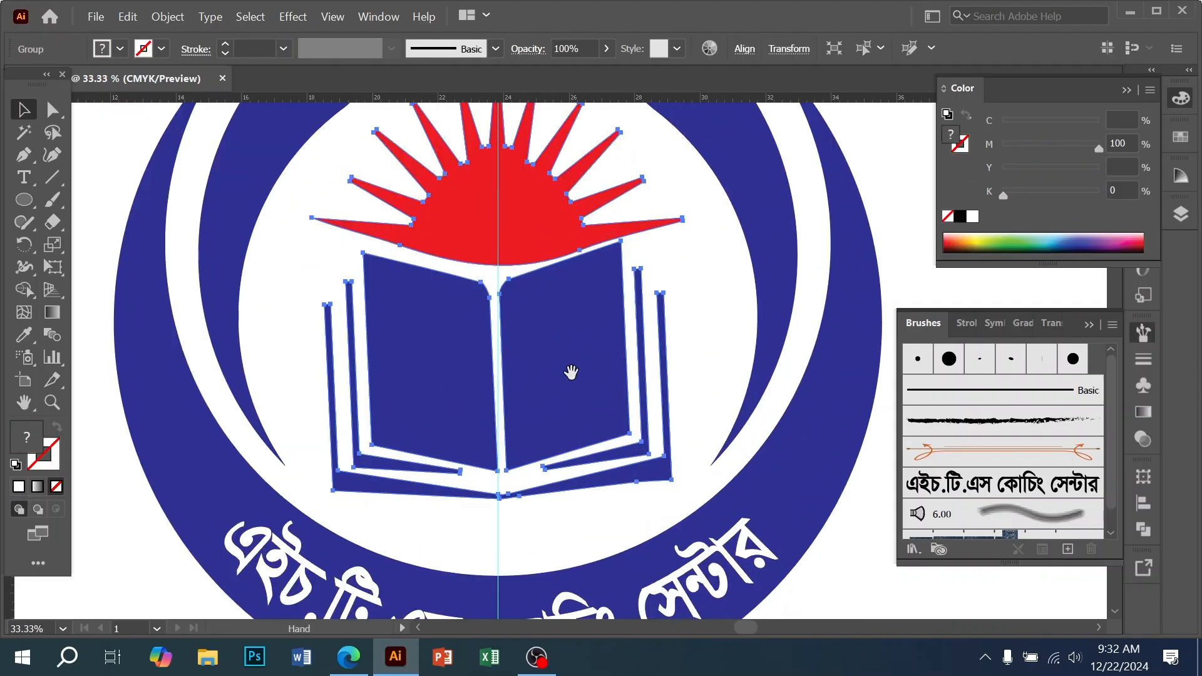
ctrl+alt+click(470, 330)
click(207, 266)
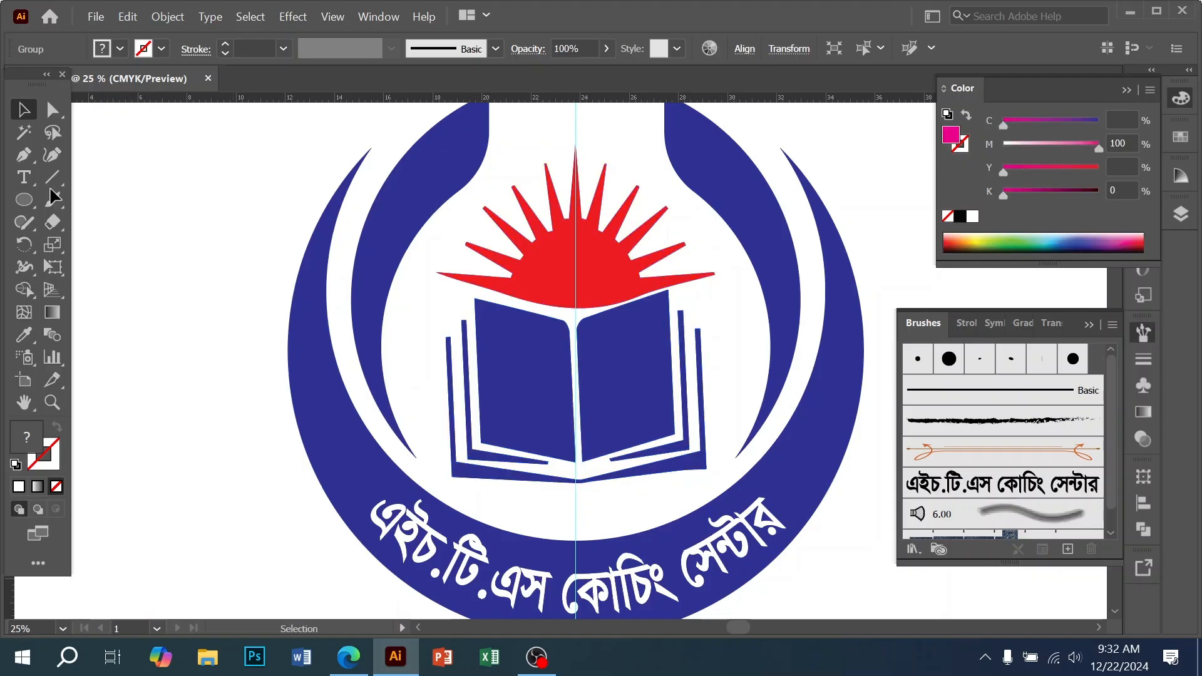
- Add the Bengali letter অ in SutonnyMJ Bold, enlarge it to about 162 pt, color it white and place it on the book's left page
click(25, 177)
click(148, 331)
key(BackSpace)
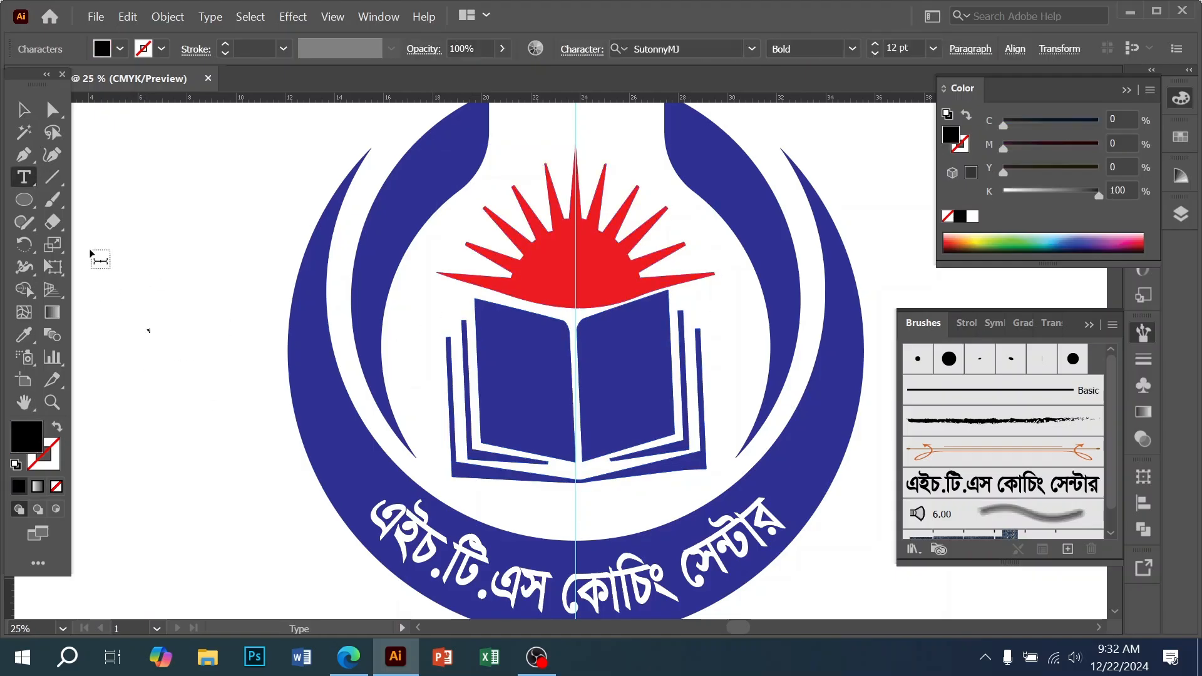
click(32, 128)
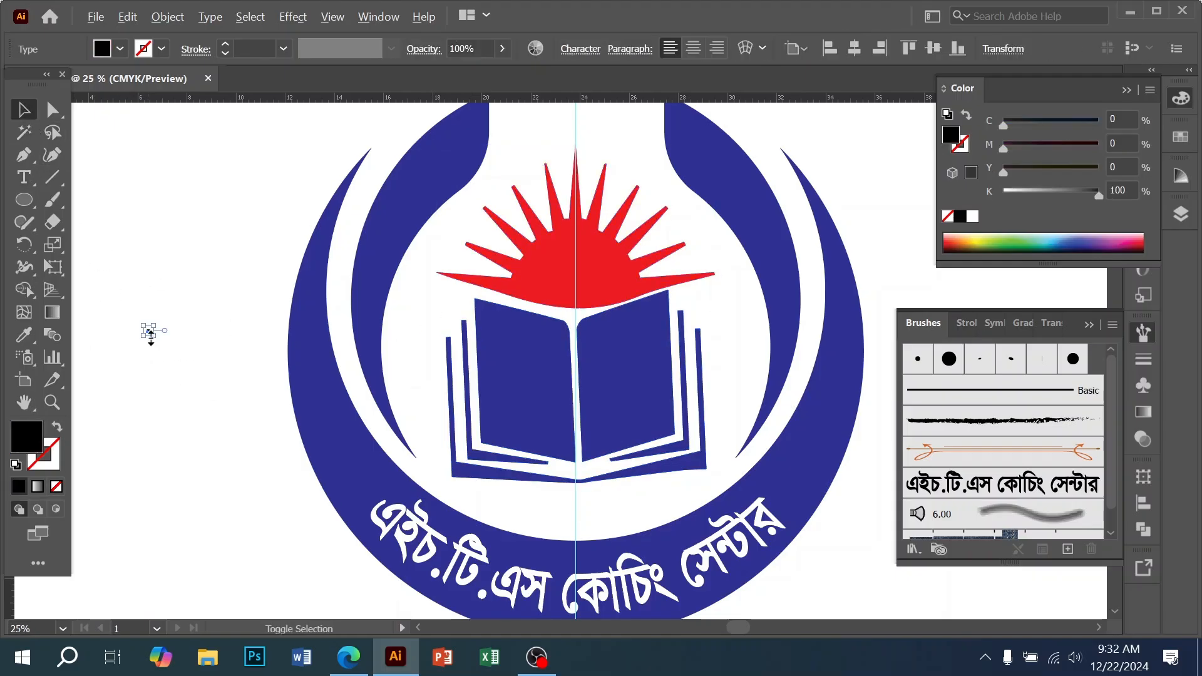
drag(155, 336, 189, 376)
drag(169, 335, 541, 435)
click(974, 217)
- Duplicate the white অ to the lower part of the book's left page and change the copy to আ
key(ctrl+equal)
drag(492, 488, 493, 489)
double_click(492, 487)
key(ctrl+a)
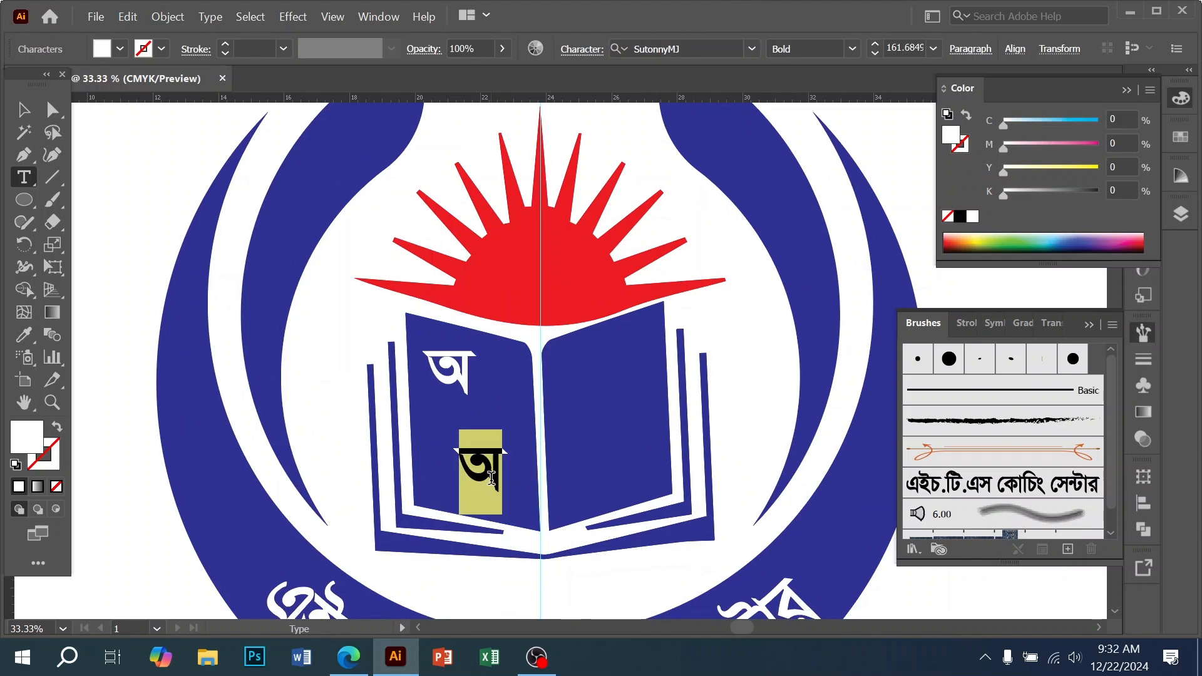
text(আ)
click(31, 110)
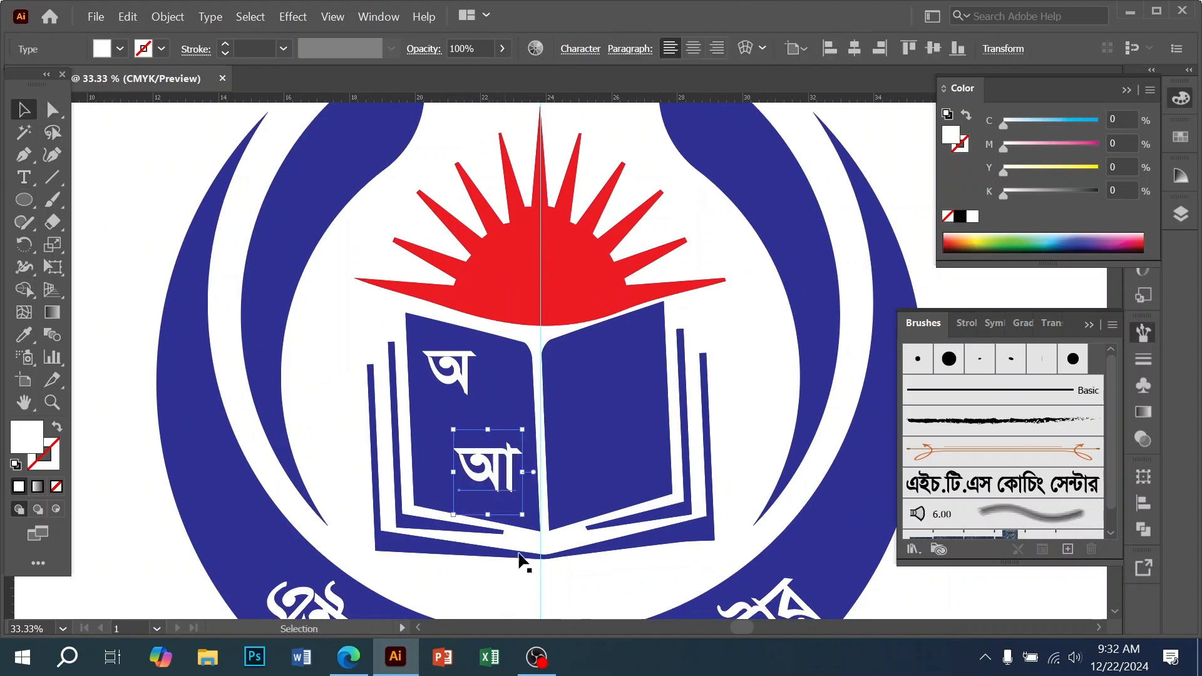
- Duplicate the আ onto the upper part of the book's right page and change the copy to the numeral ১
drag(490, 480, 604, 381)
key(t)
double_click(611, 359)
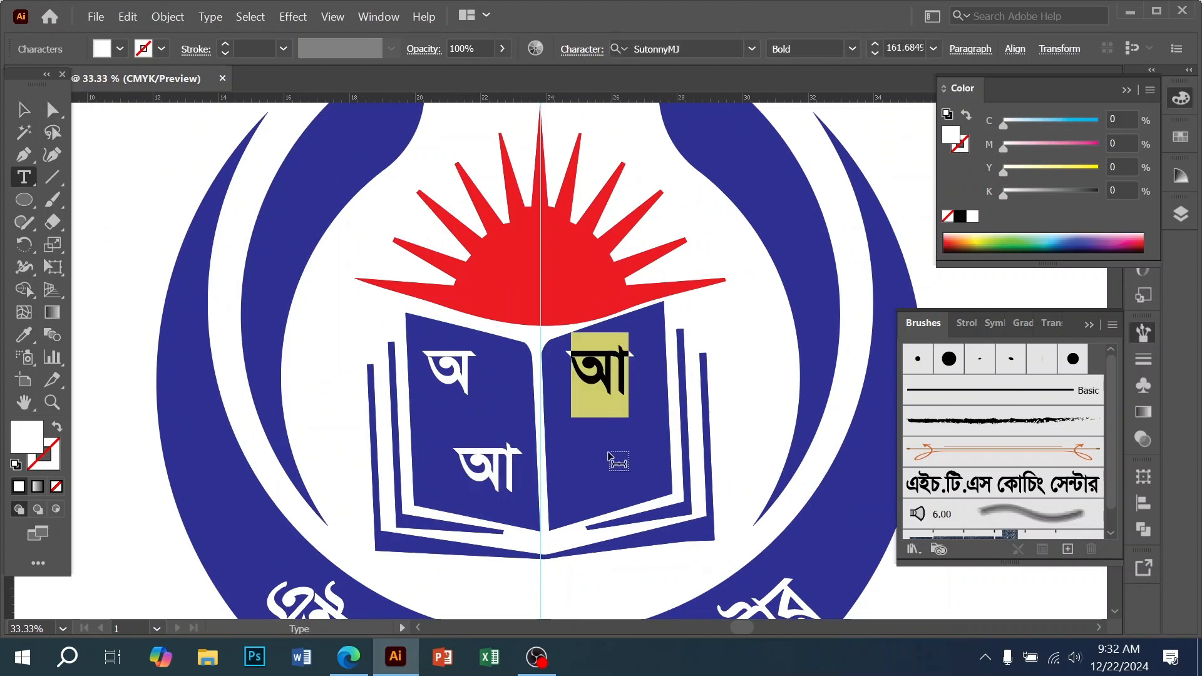
text(১)
click(23, 111)
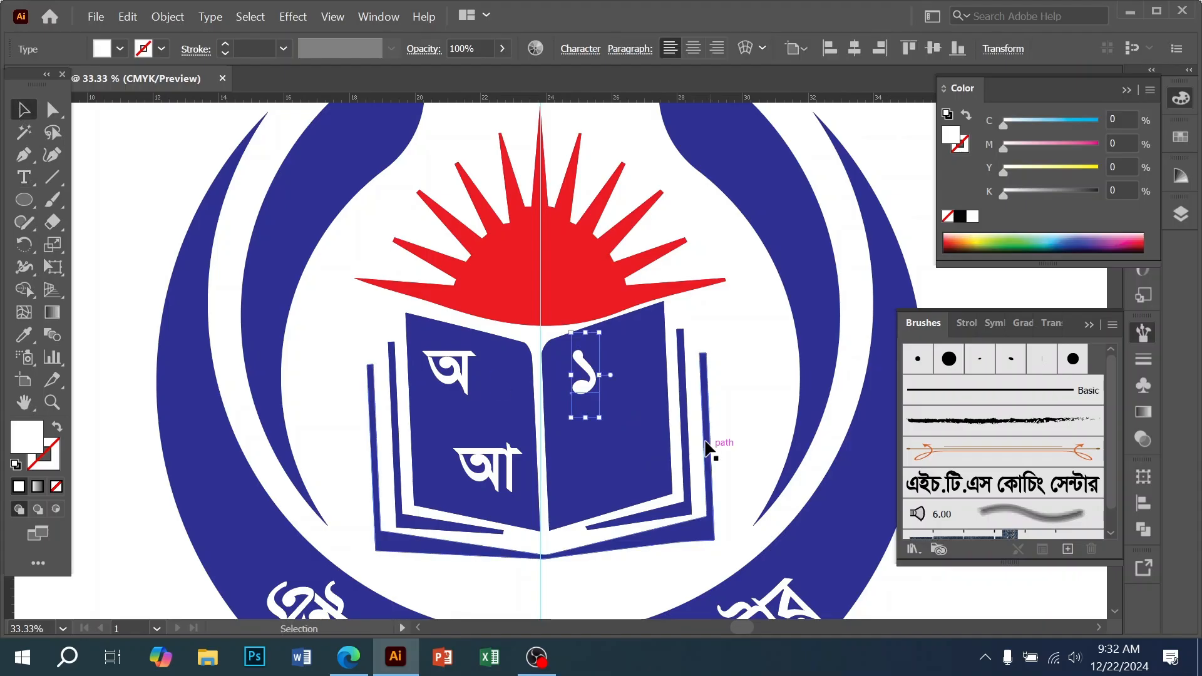
- Duplicate the ১ to the lower part of the book's right page and change the copy to the numeral ২
drag(610, 383, 595, 507)
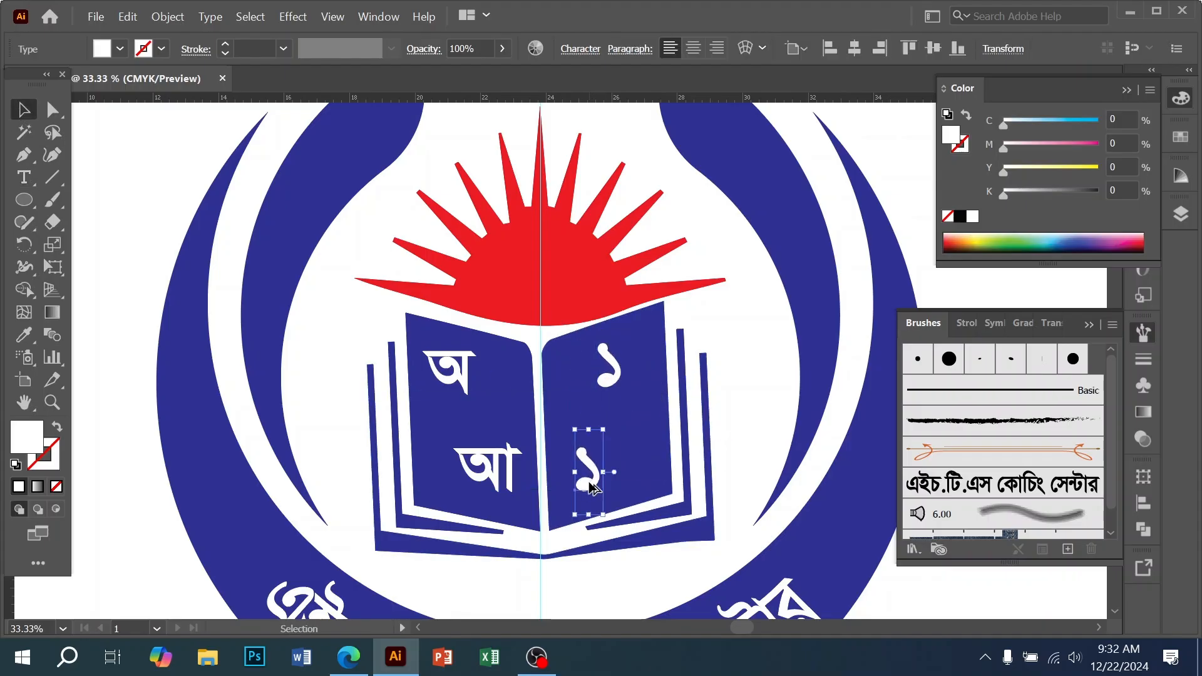
double_click(591, 485)
text(২)
click(23, 111)
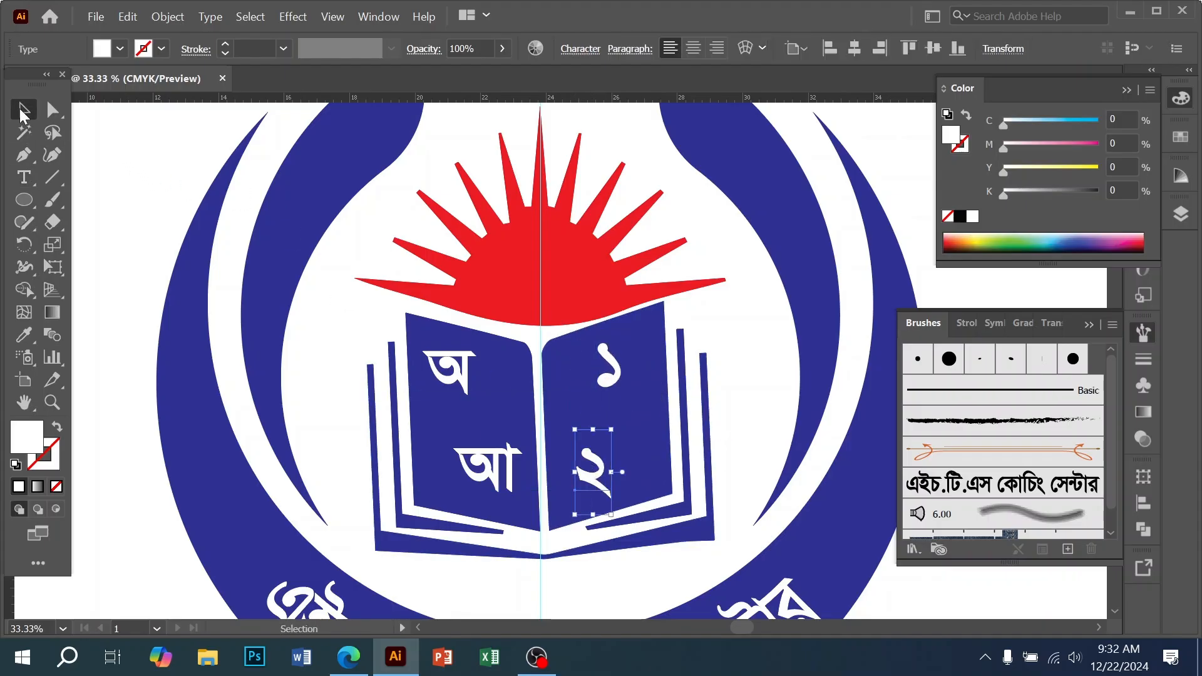
click(263, 270)
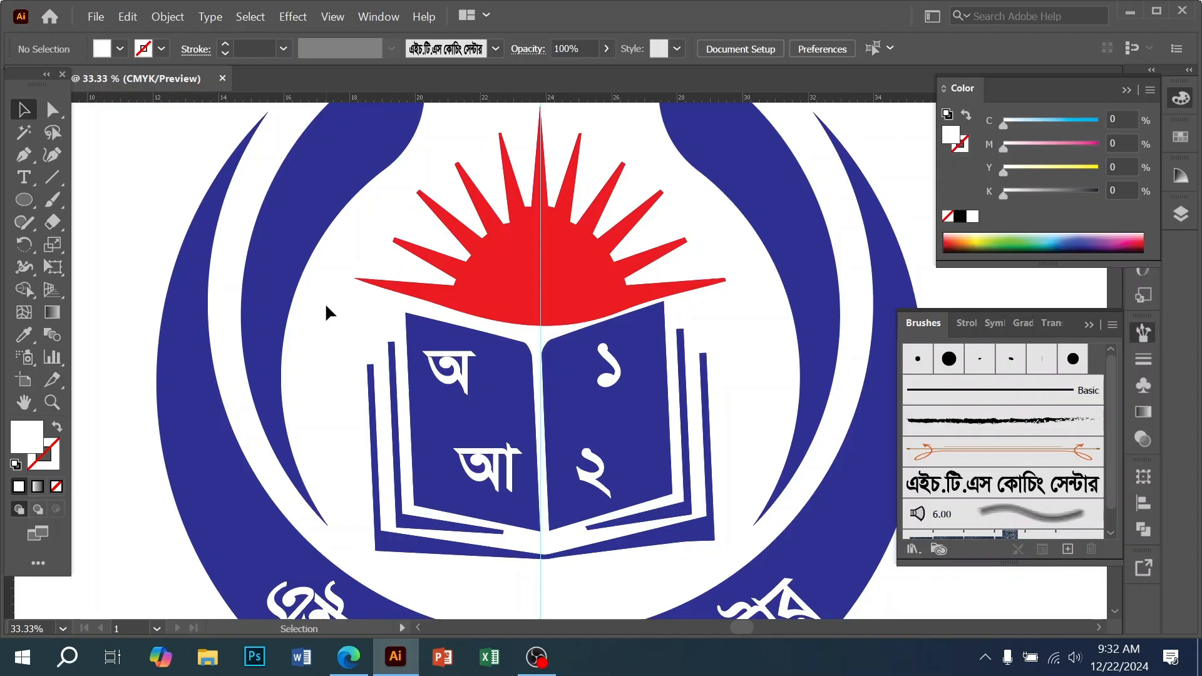
drag(593, 479, 559, 443)
ctrl+alt+click(511, 389)
ctrl+alt+click(511, 388)
ctrl+alt+click(511, 388)
ctrl+alt+click(654, 362)
drag(683, 212, 288, 482)
drag(478, 408, 161, 408)
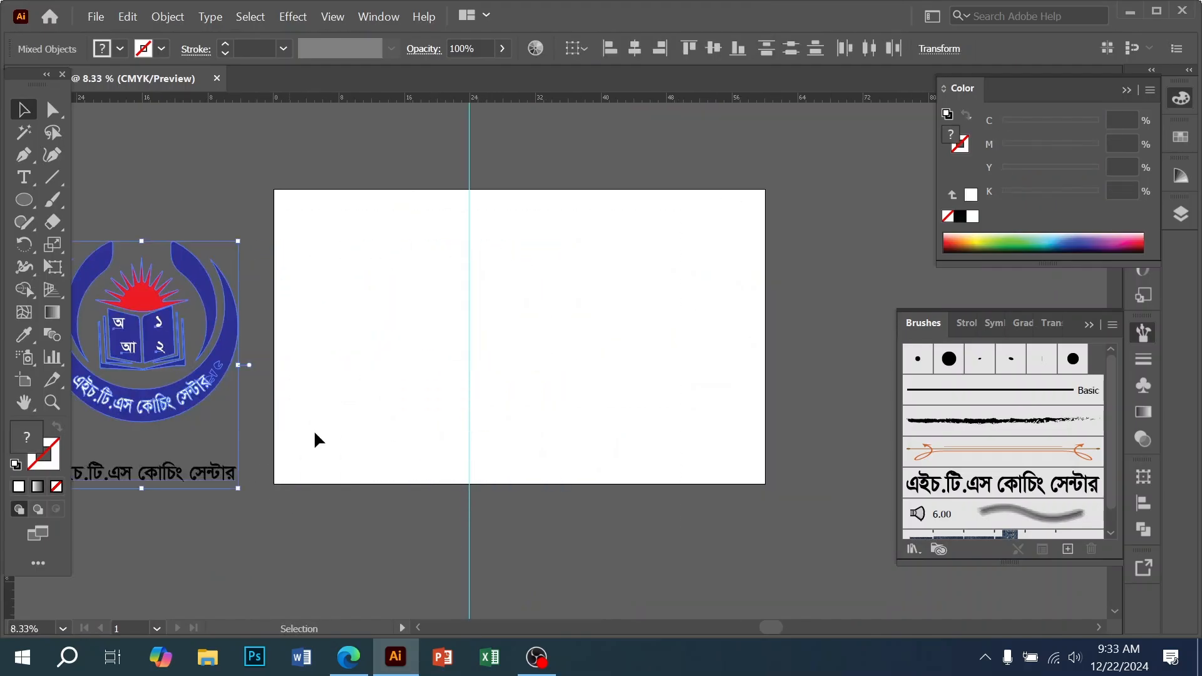
click(325, 441)
key(ctrl+z)
click(702, 442)
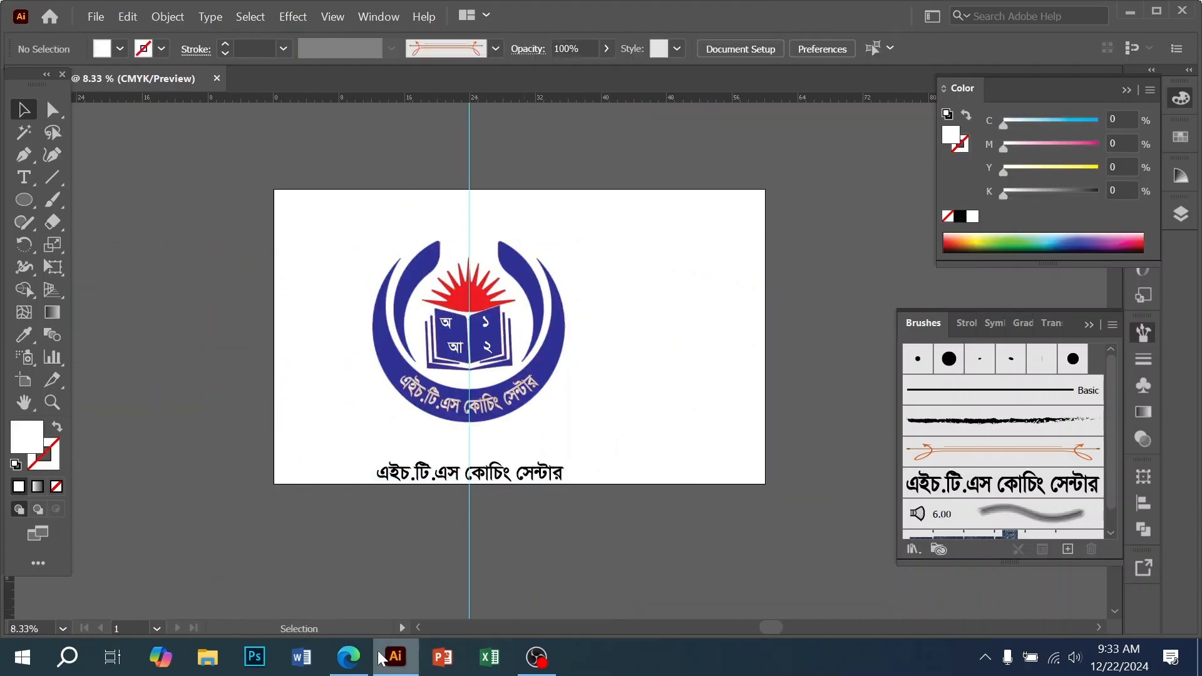
- Switch to Edge and open the green round open-book logo from Pngtree in the স্কুল লোগো image results
mouse_move(360, 653)
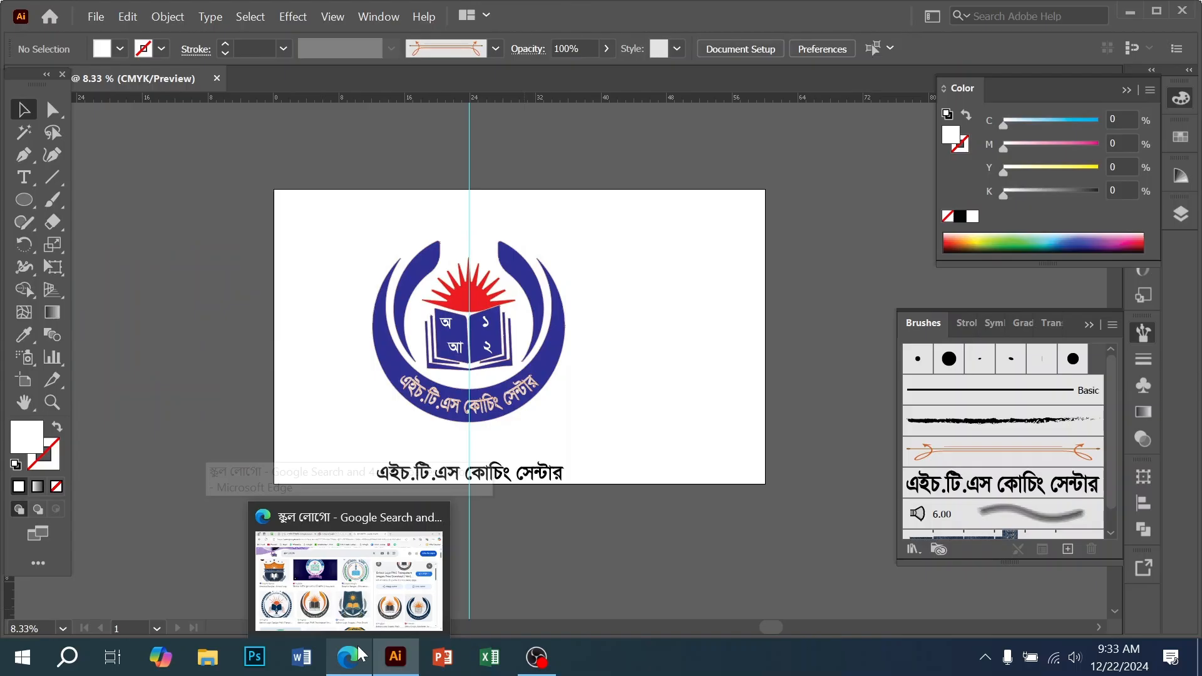
click(358, 644)
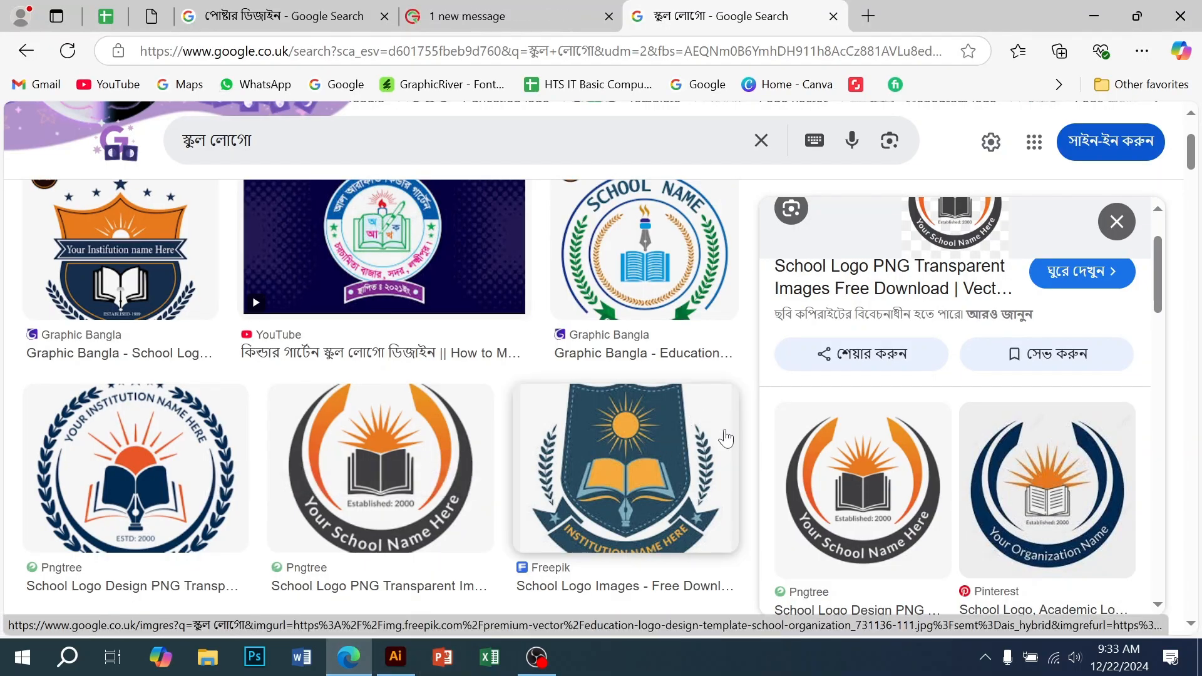
scroll(720, 444, down, 10)
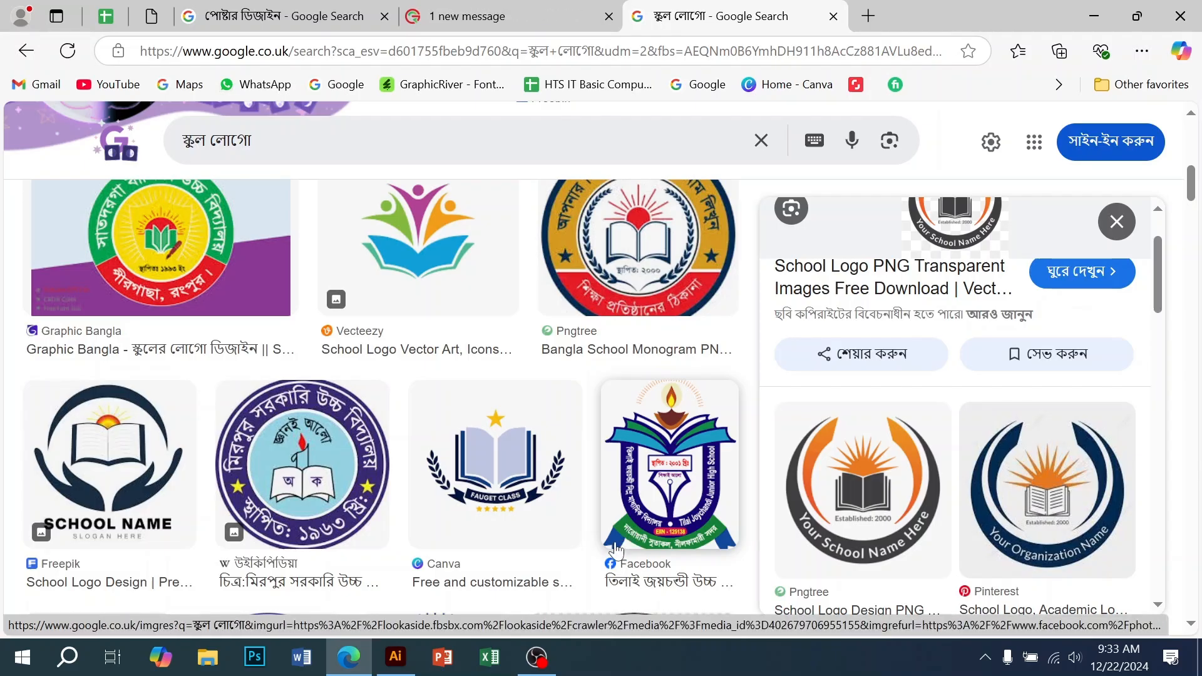
scroll(709, 512, down, 10)
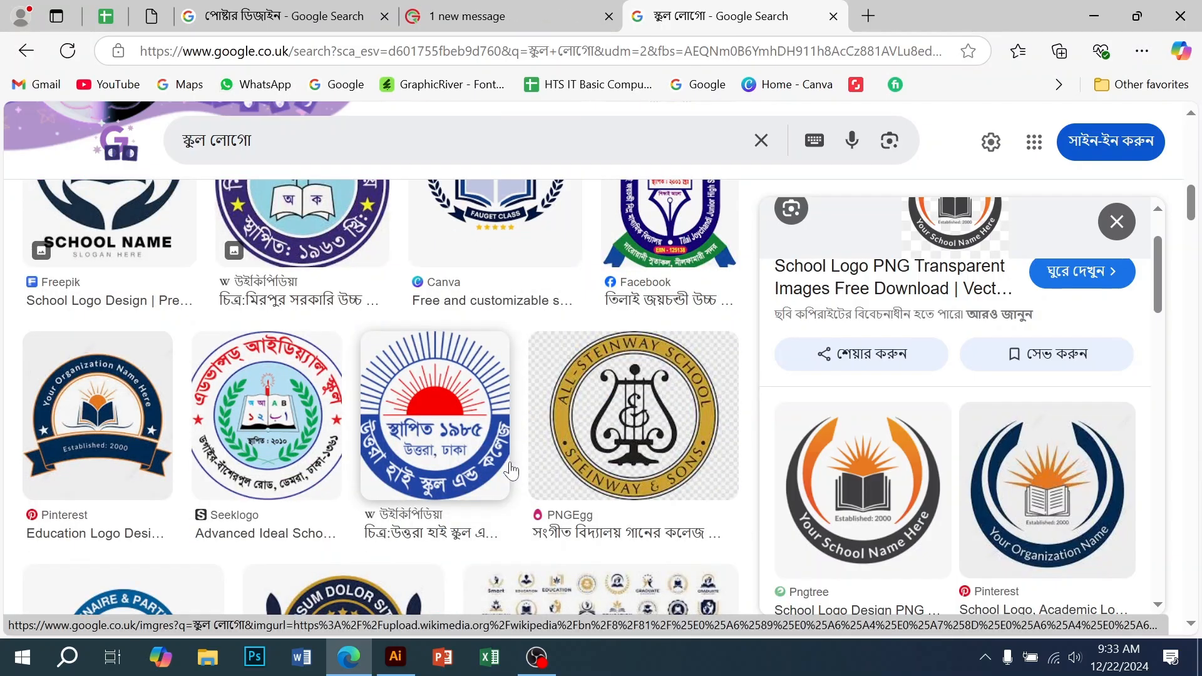
scroll(571, 463, down, 5)
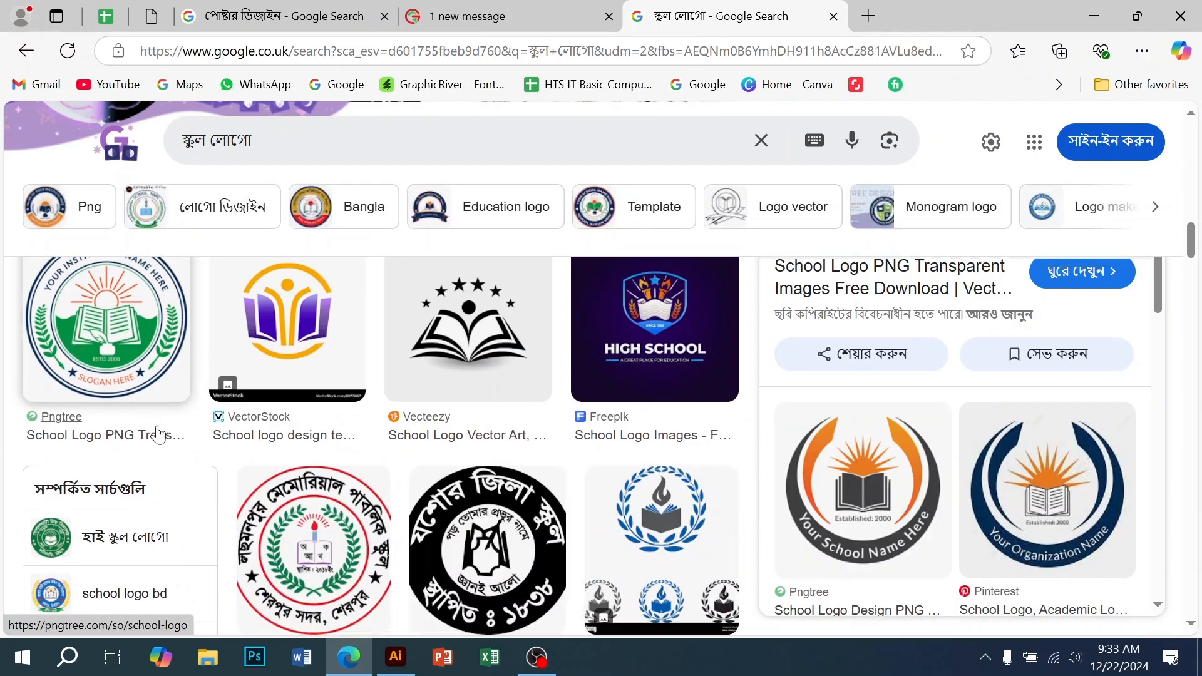
click(130, 349)
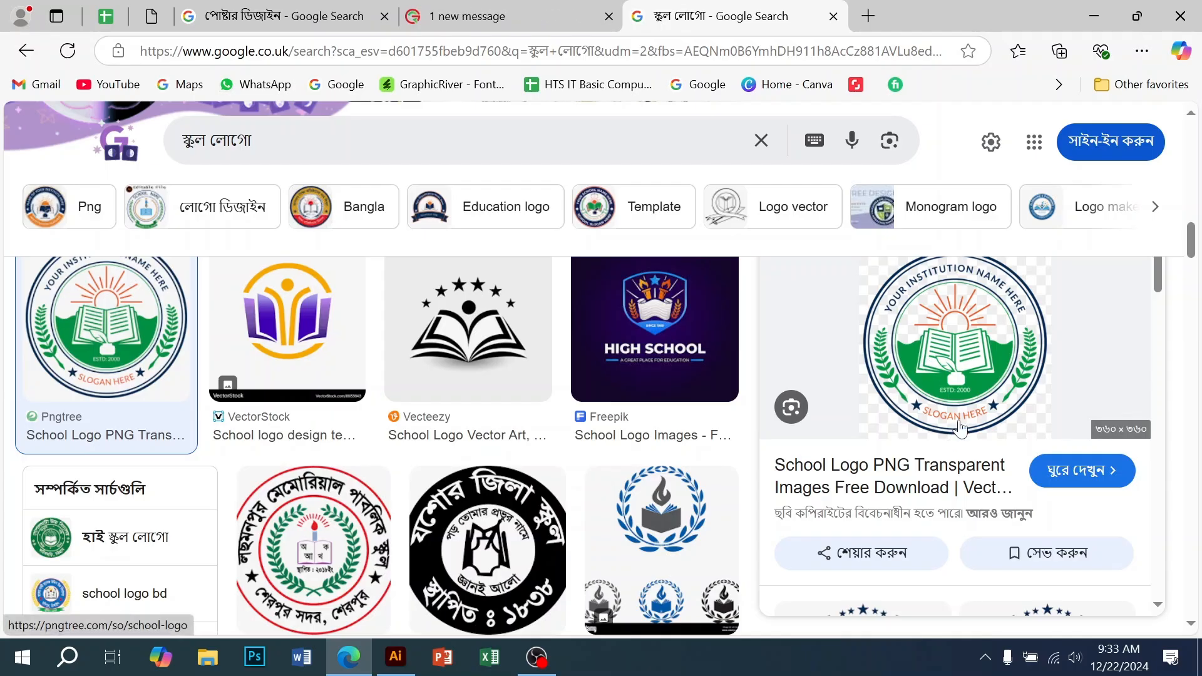
- Look over the green school logo's preview and related images, and copy the image to the clipboard
scroll(979, 403, down, 3)
scroll(979, 402, up, 3)
scroll(982, 404, down, 3)
scroll(981, 403, up, 1)
scroll(980, 412, down, 1)
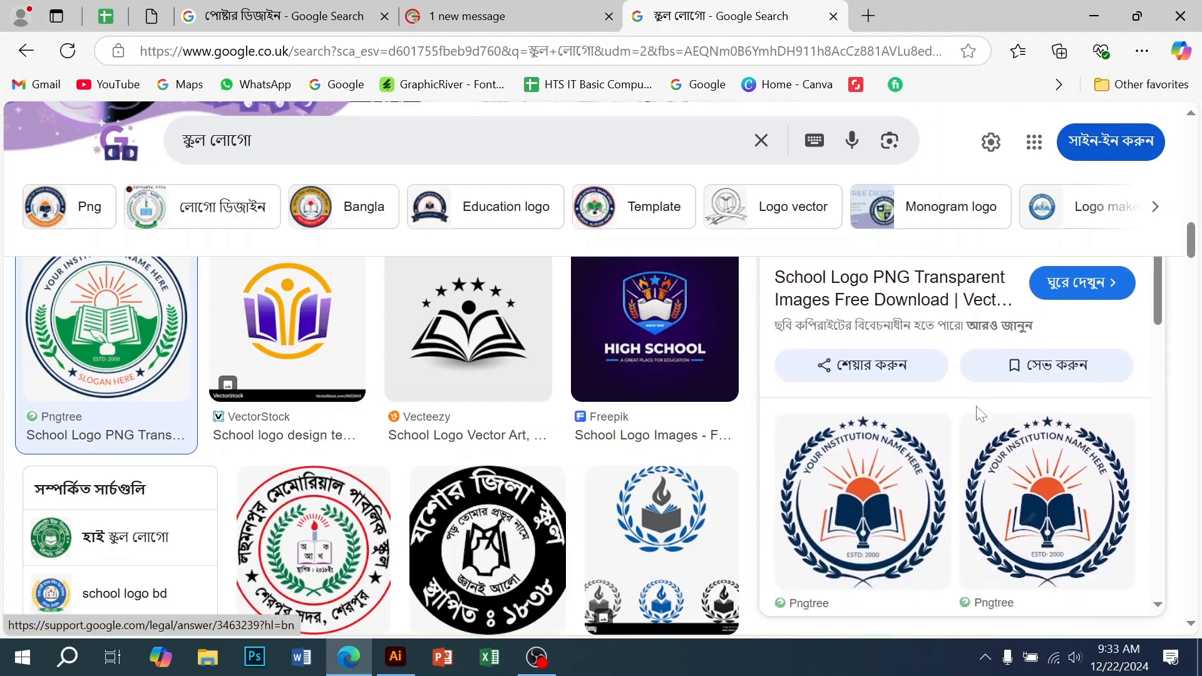
scroll(981, 414, up, 2)
right_click(946, 370)
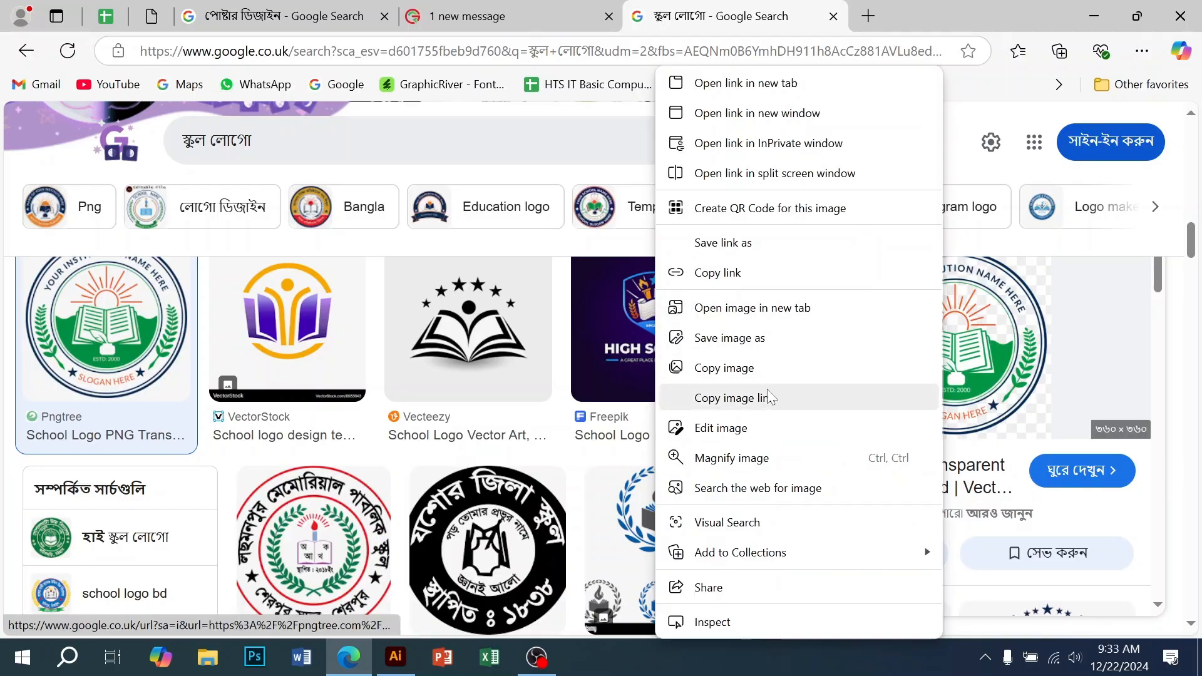
click(724, 368)
- Switch to Illustrator and move the entire finished logo artwork off the artboard to its left side
key(alt+Tab)
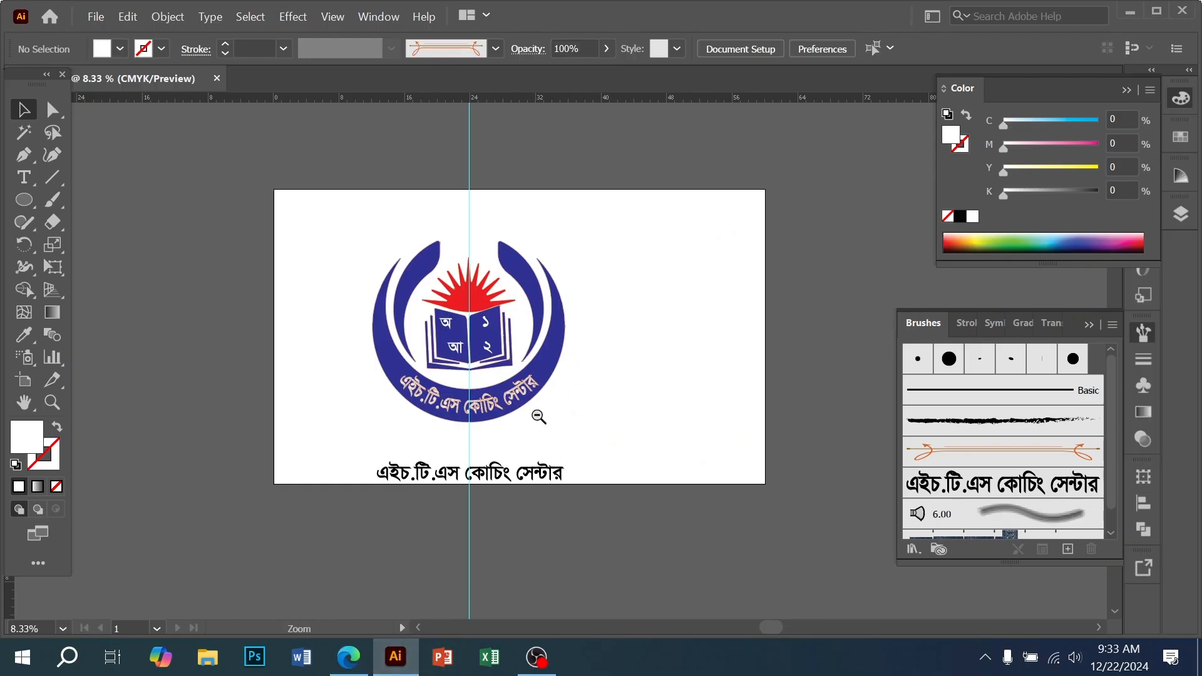
key(ctrl+a)
drag(502, 363, 156, 367)
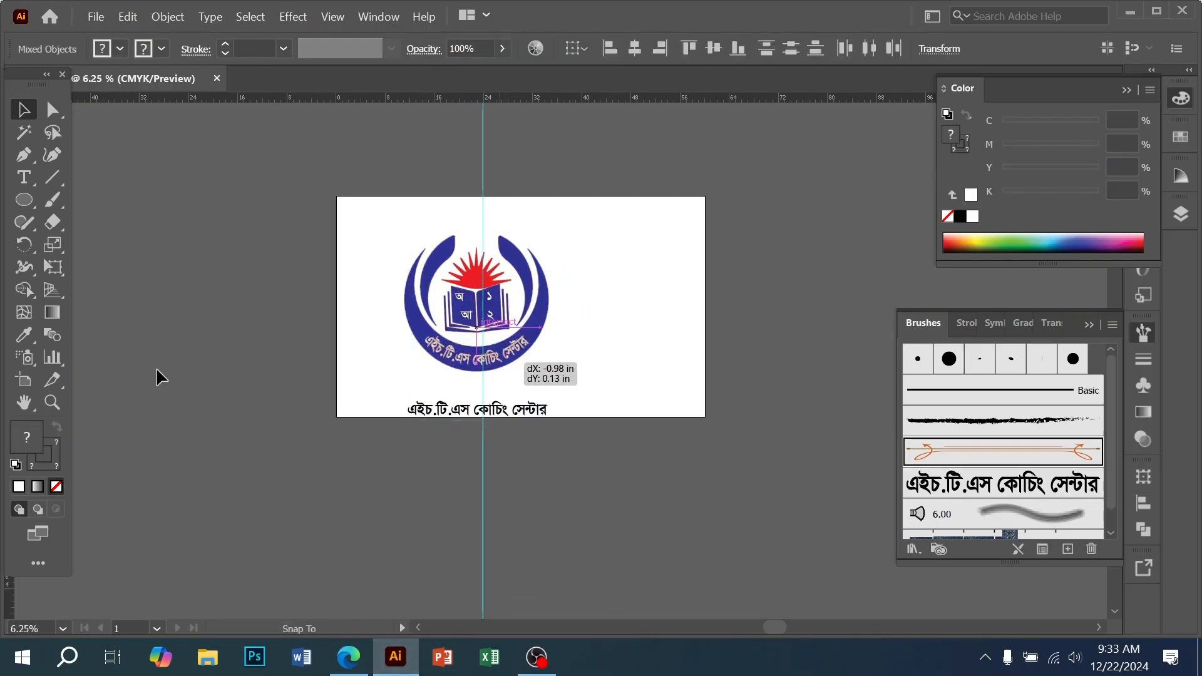
- Try to paste the copied school logo image over the artboard and enlarge it to about 52 in square
click(555, 419)
key(ctrl+v)
drag(576, 376, 729, 522)
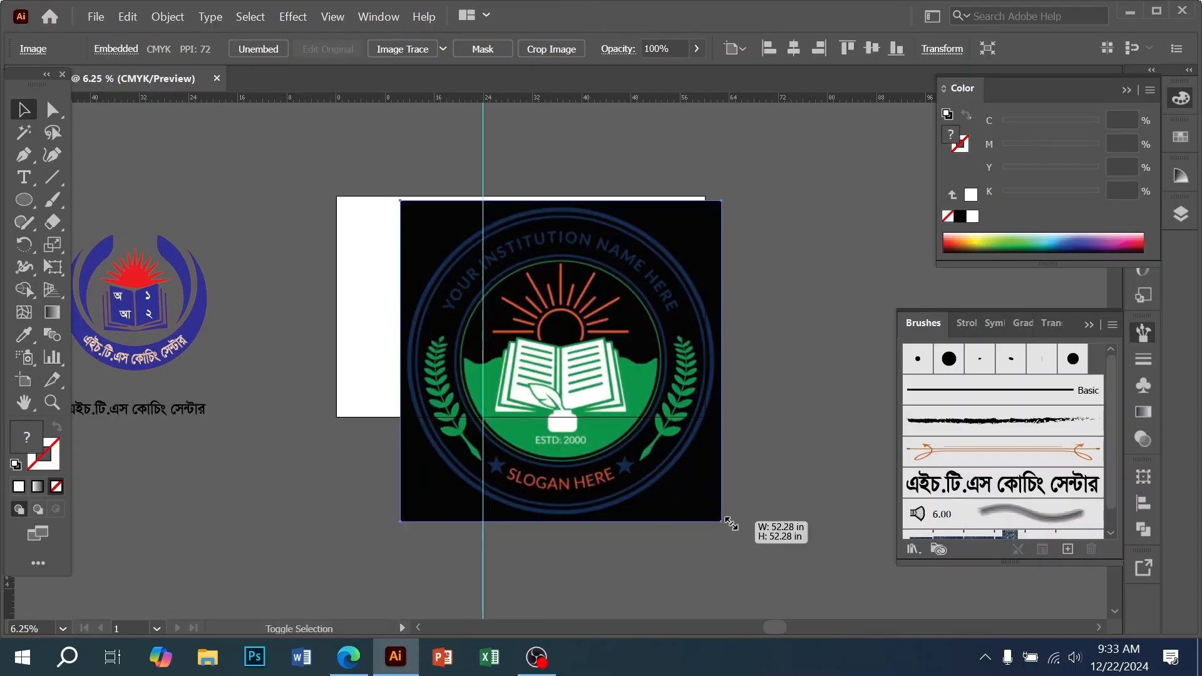
drag(599, 405, 570, 393)
key(Delete)
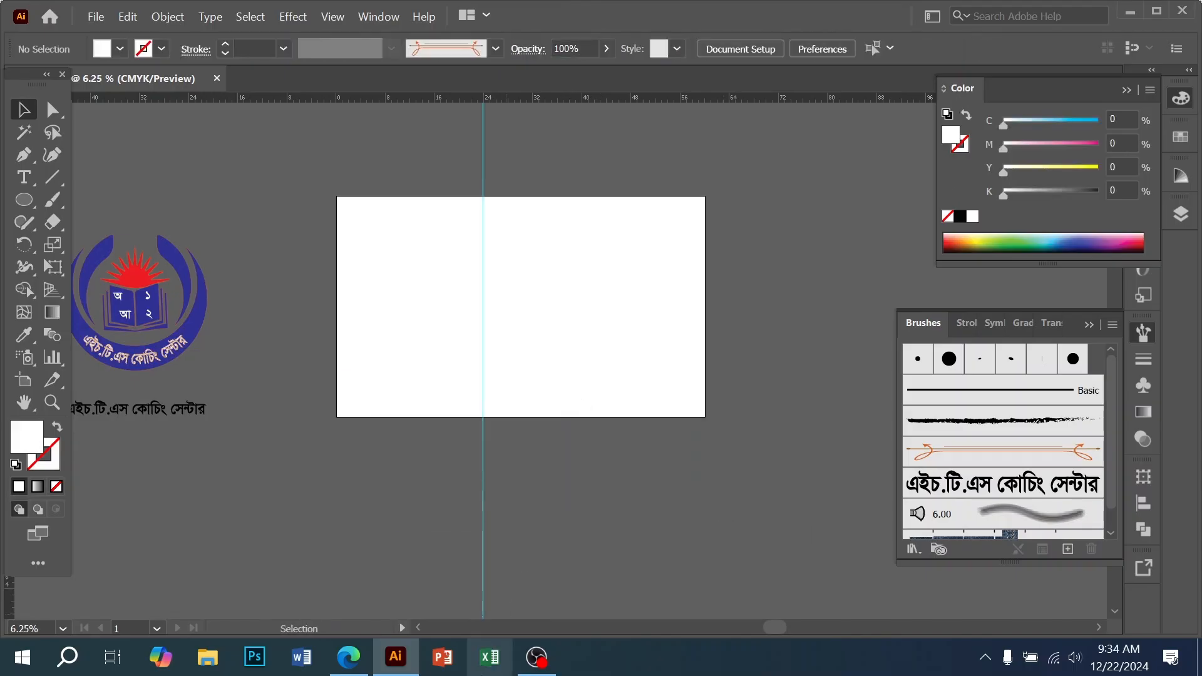
- Switch to Edge and save the green school logo to the Desktop as pngtree-education-and-school-logo-design-template-vector-png-image_6644811 in PNG format
click(349, 656)
right_click(1083, 281)
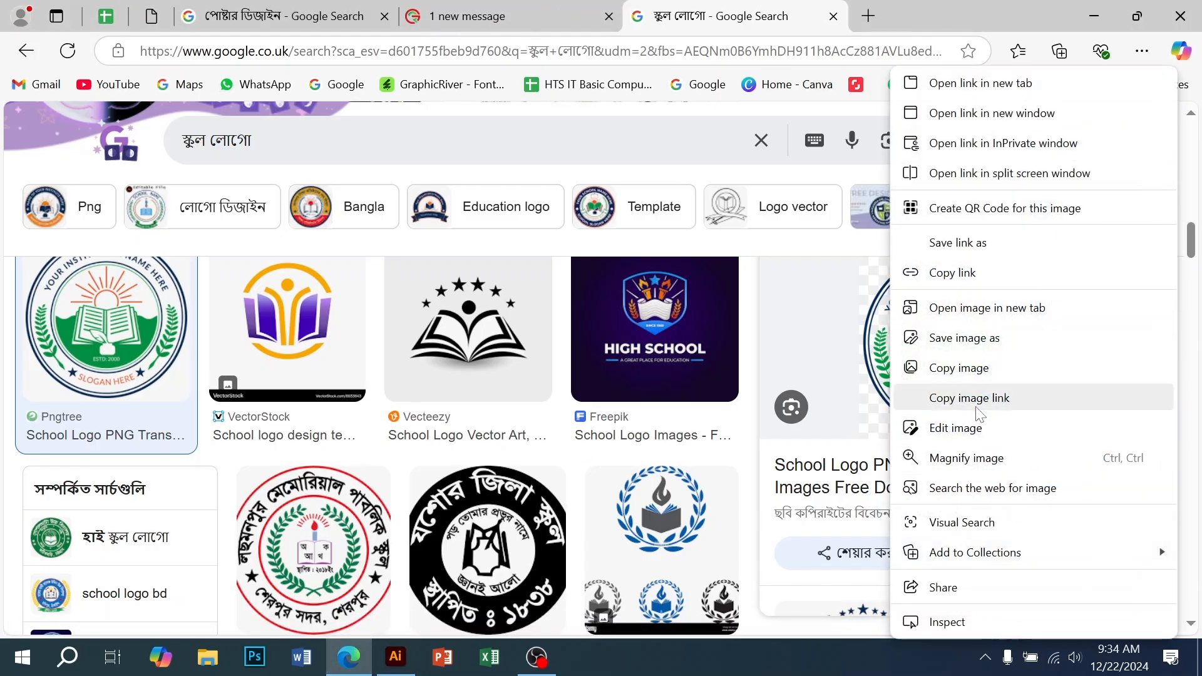
click(963, 341)
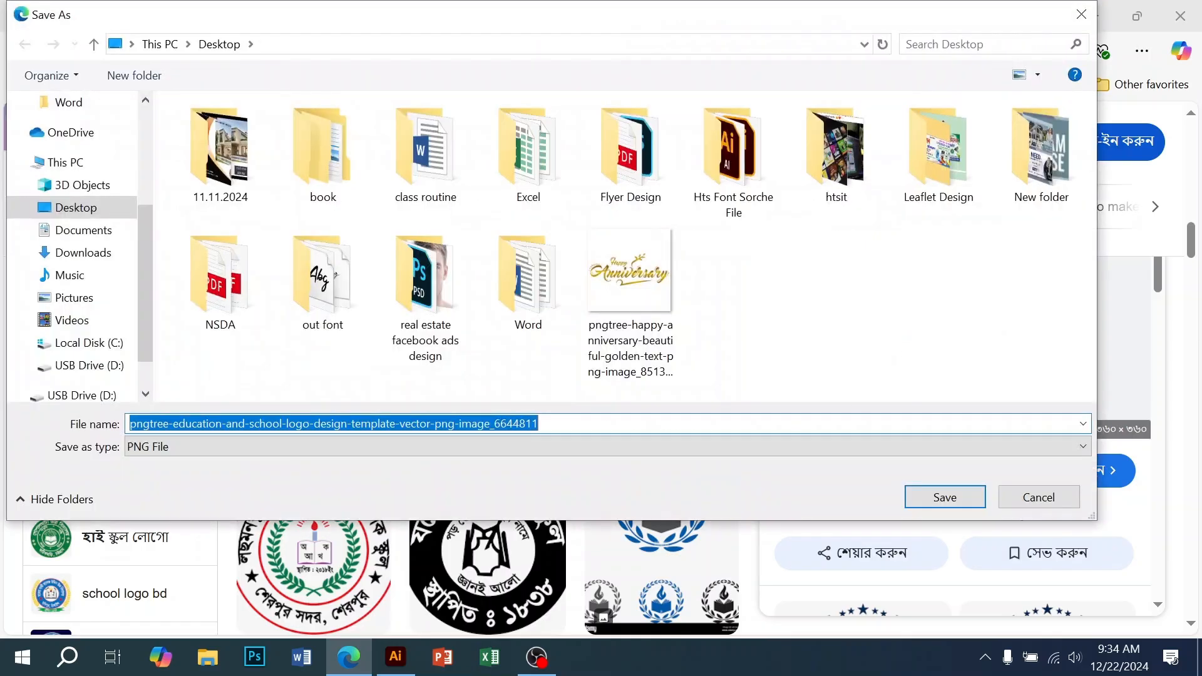
click(80, 211)
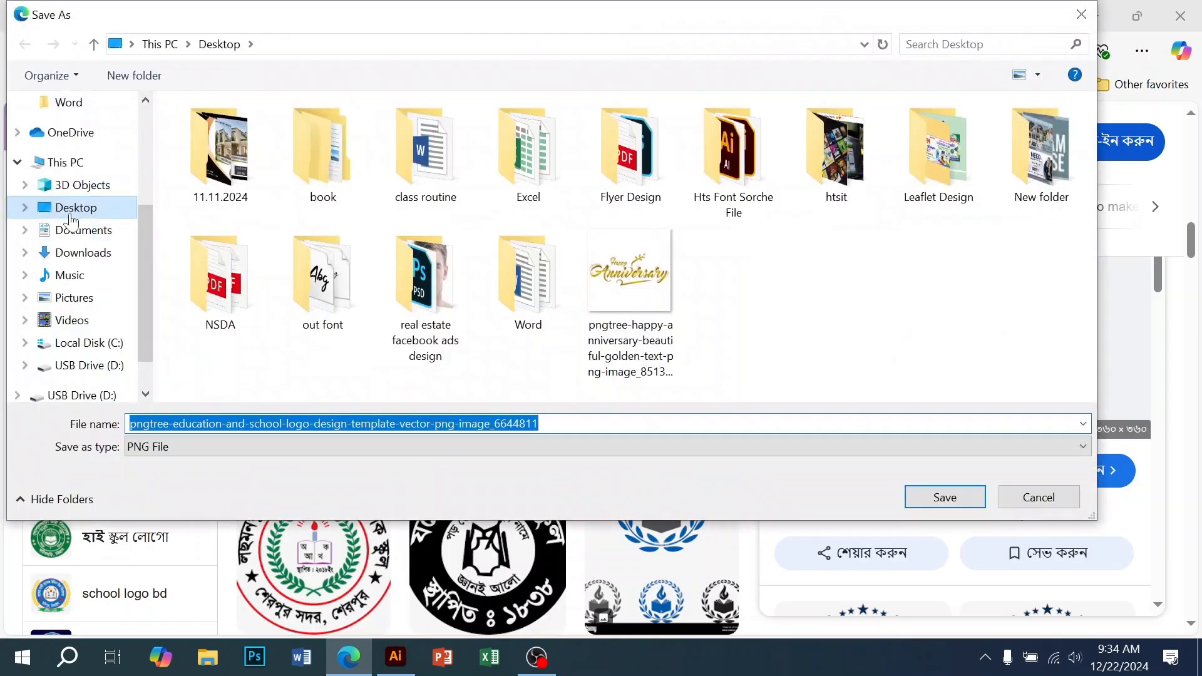
click(926, 496)
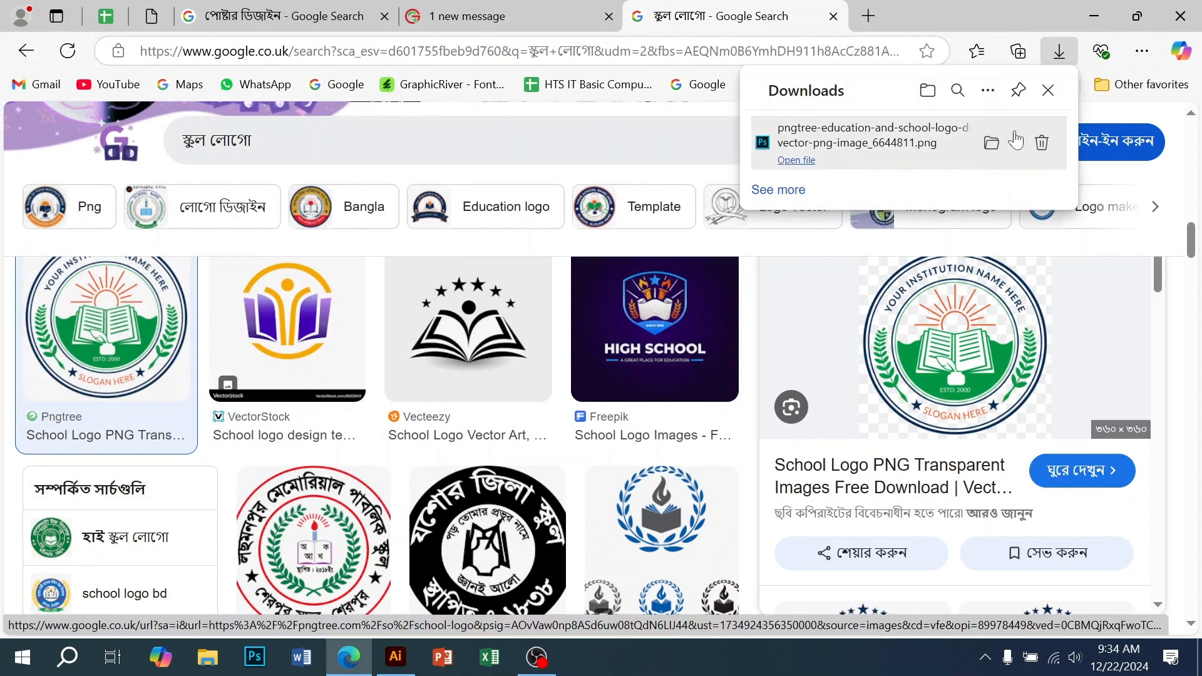
- Place the downloaded school logo PNG from the desktop onto the Illustrator artboard and embed it
key(super+d)
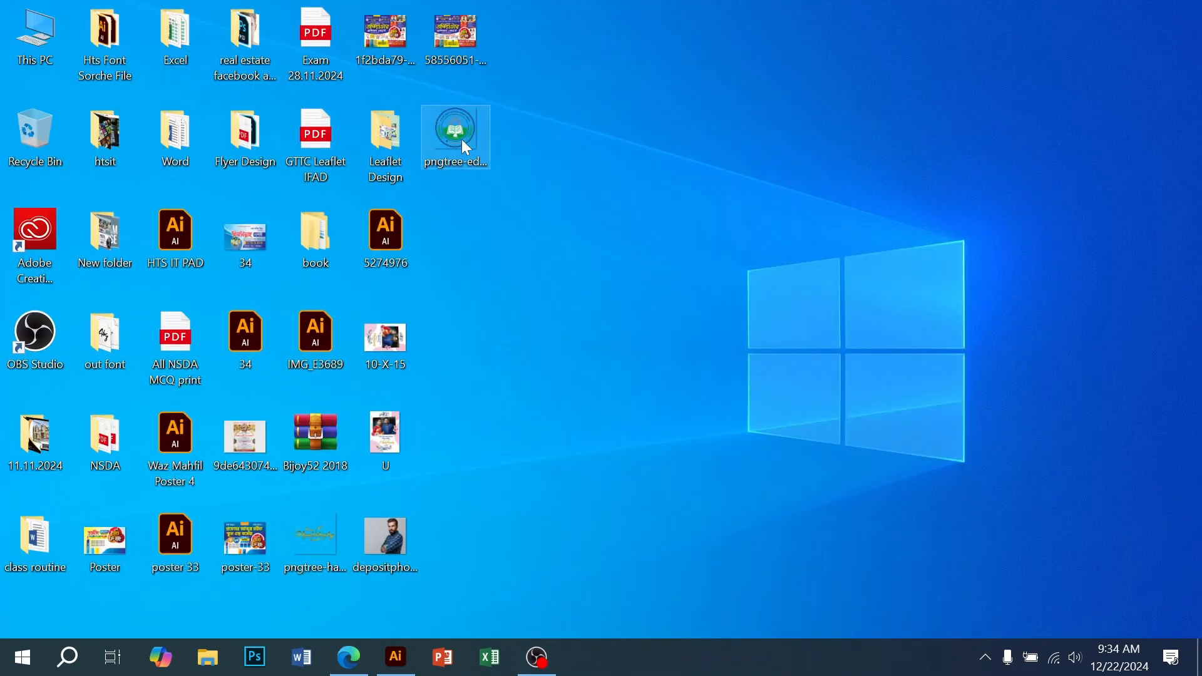
drag(466, 147, 579, 435)
drag(477, 540, 414, 330)
click(369, 50)
- Scale down the embedded green school logo and position it in the left part of the artboard
scroll(601, 324, up, 1)
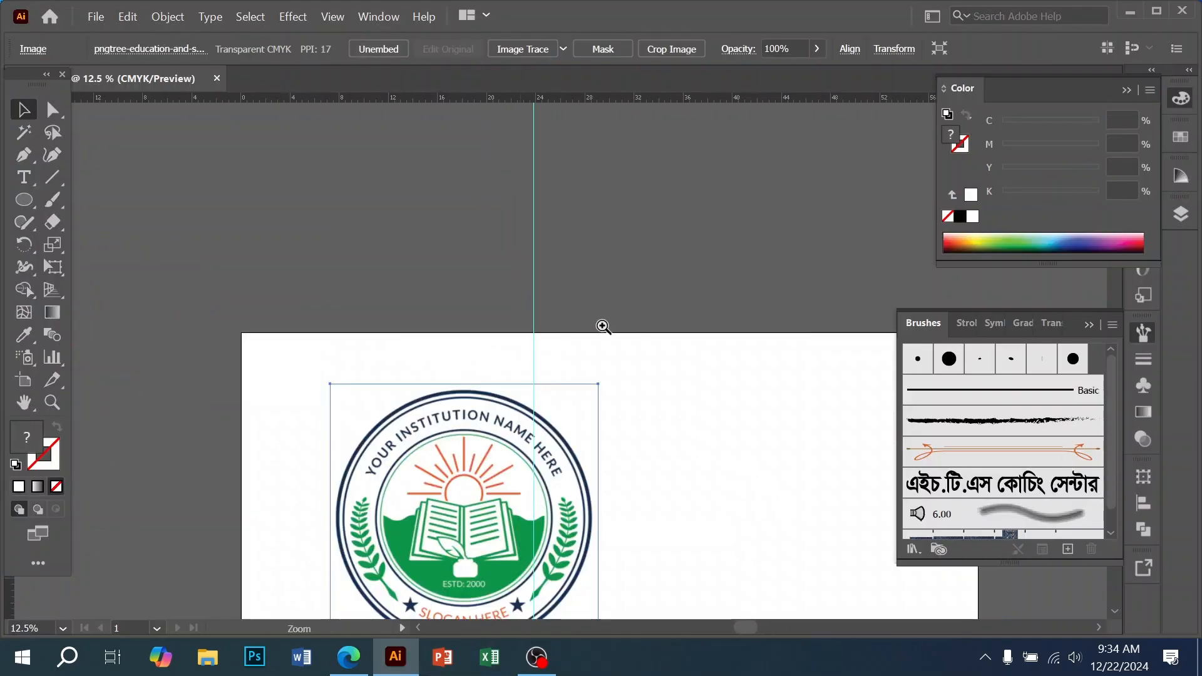
drag(575, 524, 528, 524)
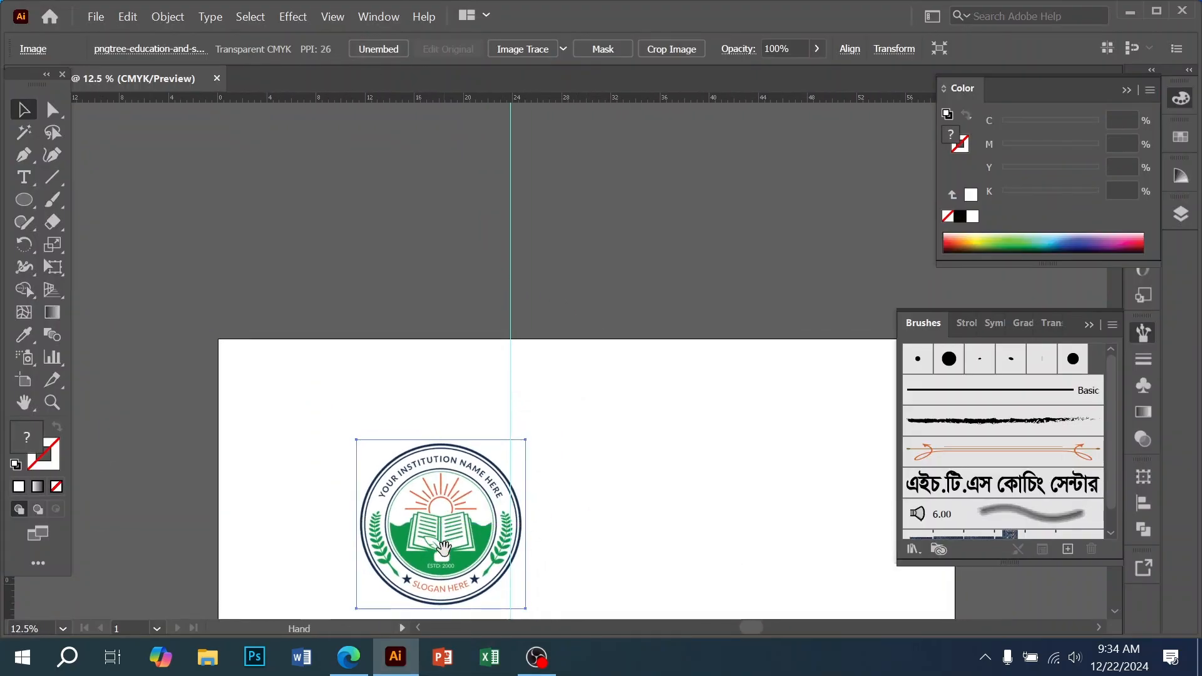
scroll(529, 524, down, 3)
drag(505, 392, 451, 392)
click(522, 437)
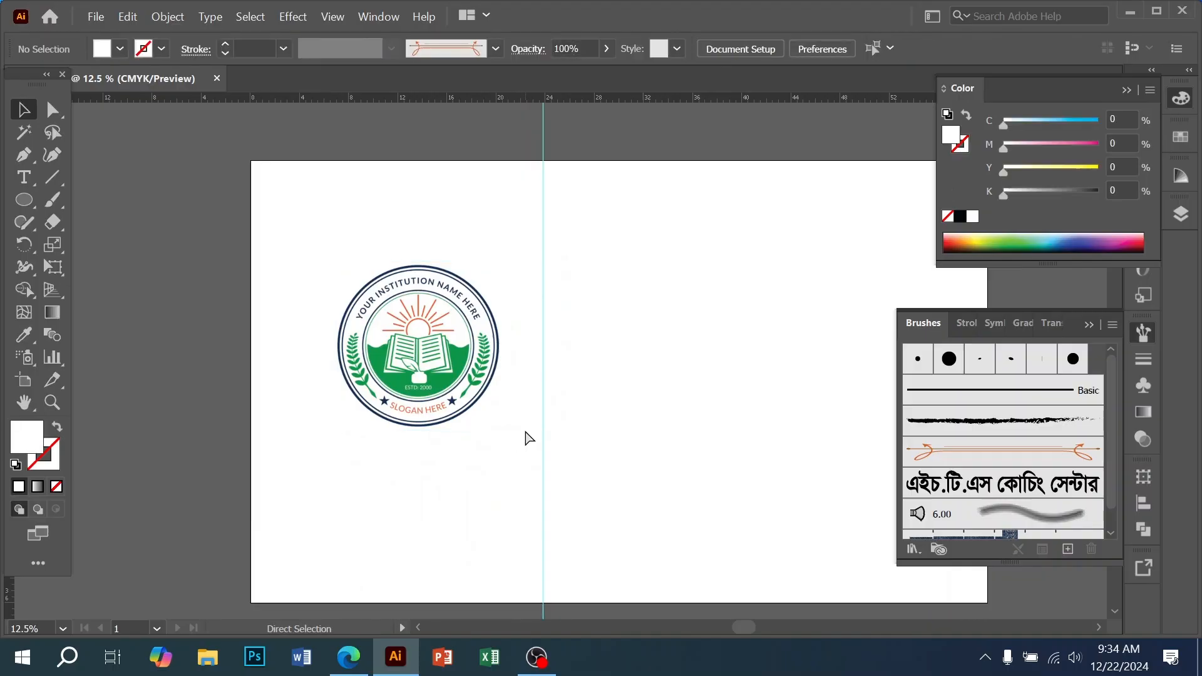
scroll(526, 437, up, 1)
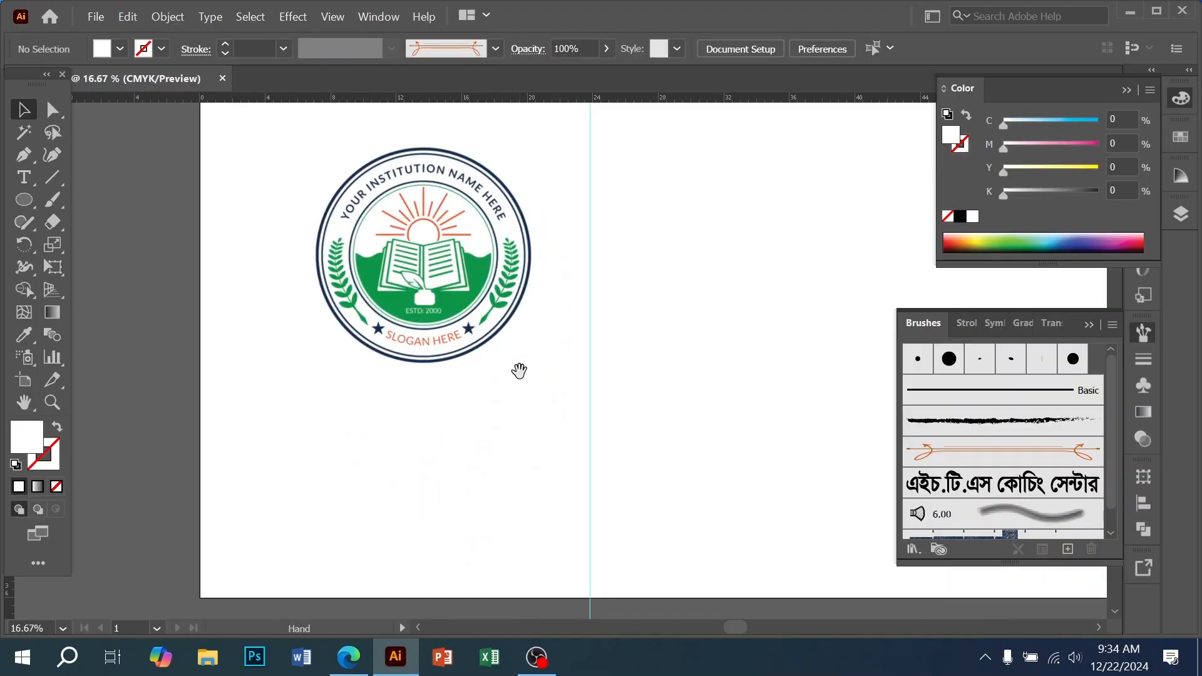
- Switch to Edge and save the navy laurel school logo to the Desktop as pngtree-school-logo-design-template-vector-png-image_6705854 in PNG format
click(349, 656)
scroll(966, 450, down, 3)
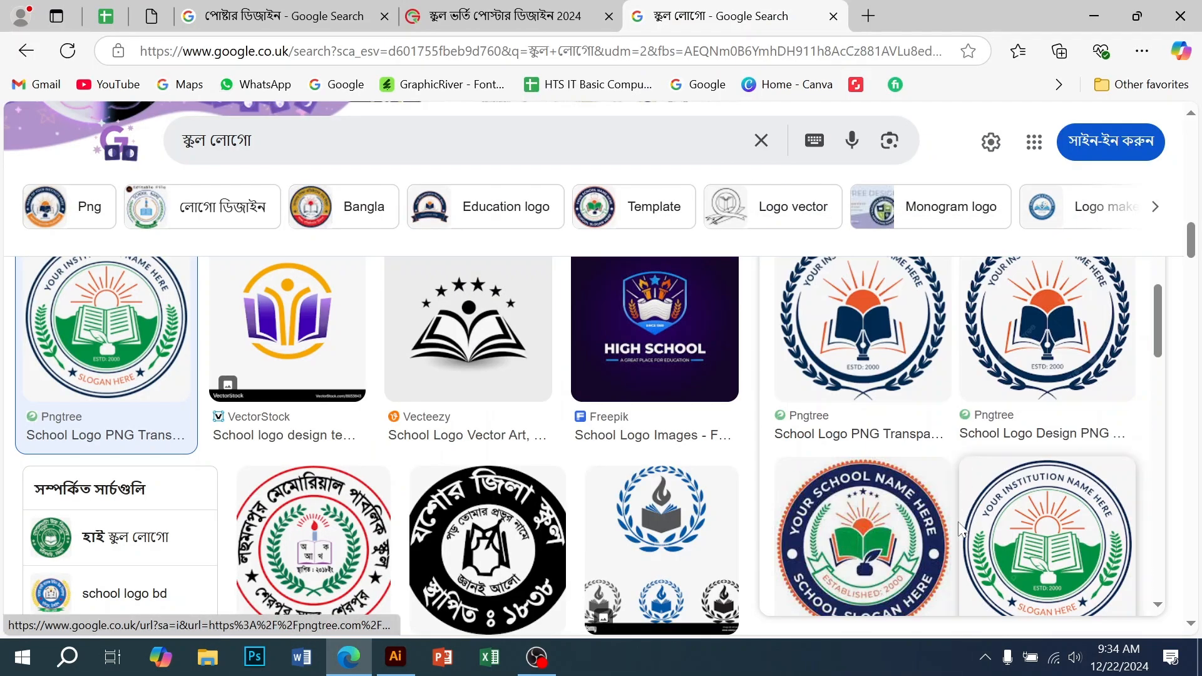
click(879, 386)
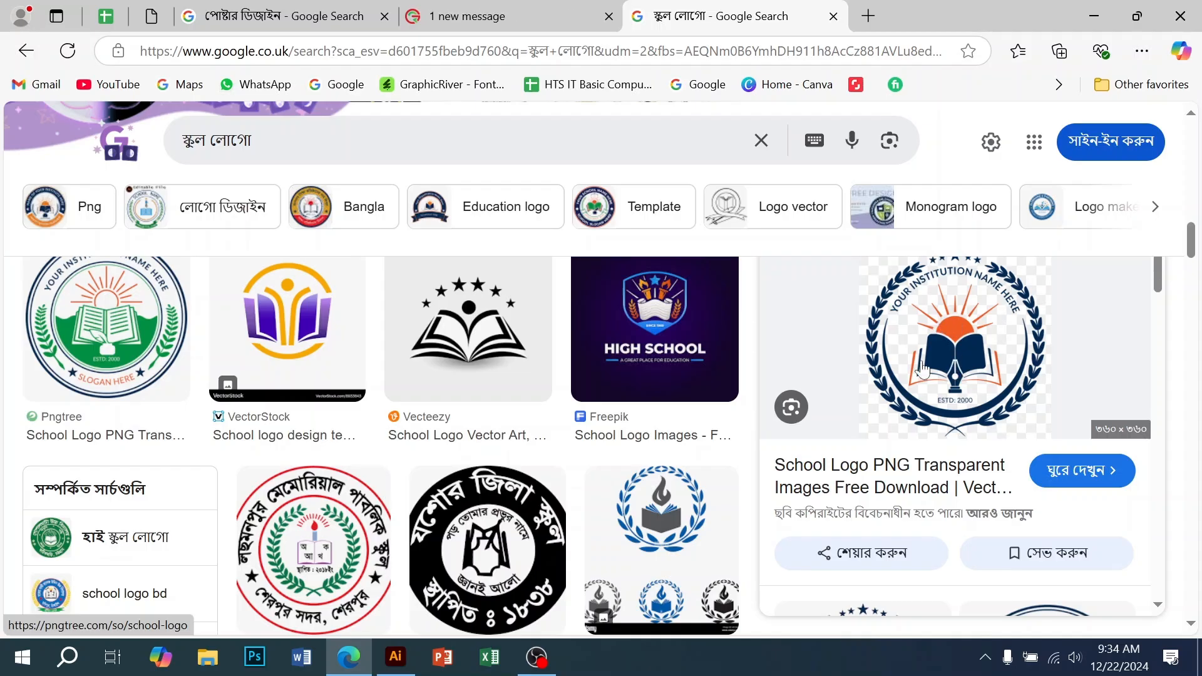
right_click(929, 396)
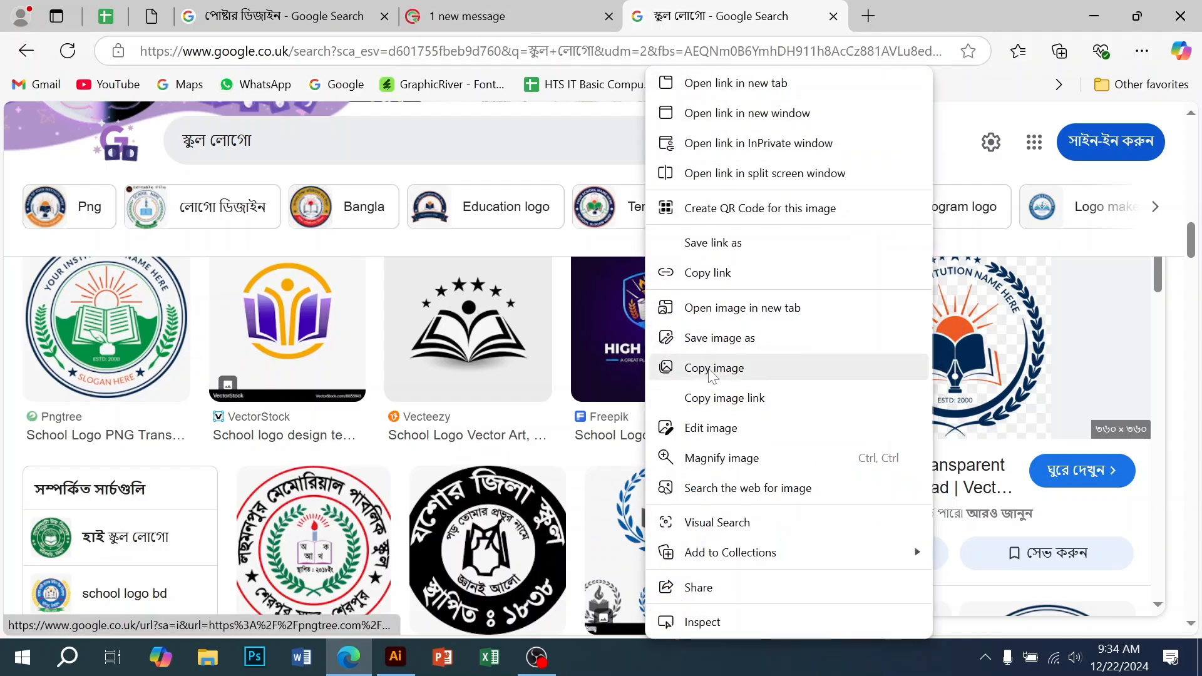
click(714, 339)
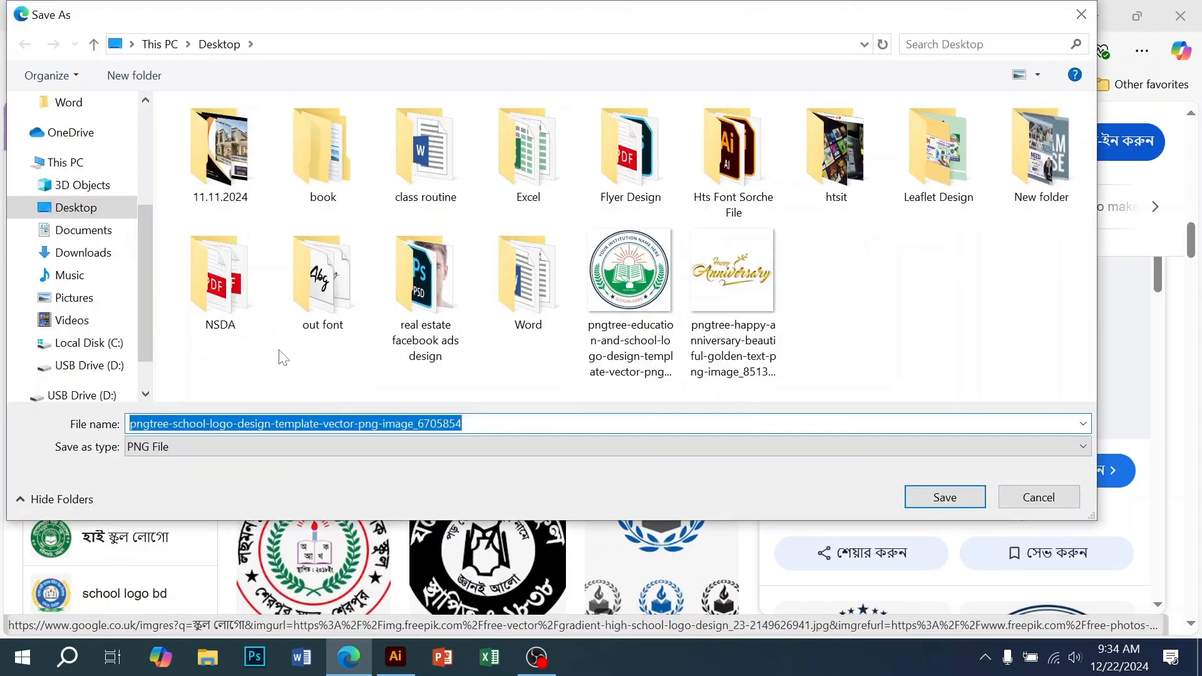
click(86, 210)
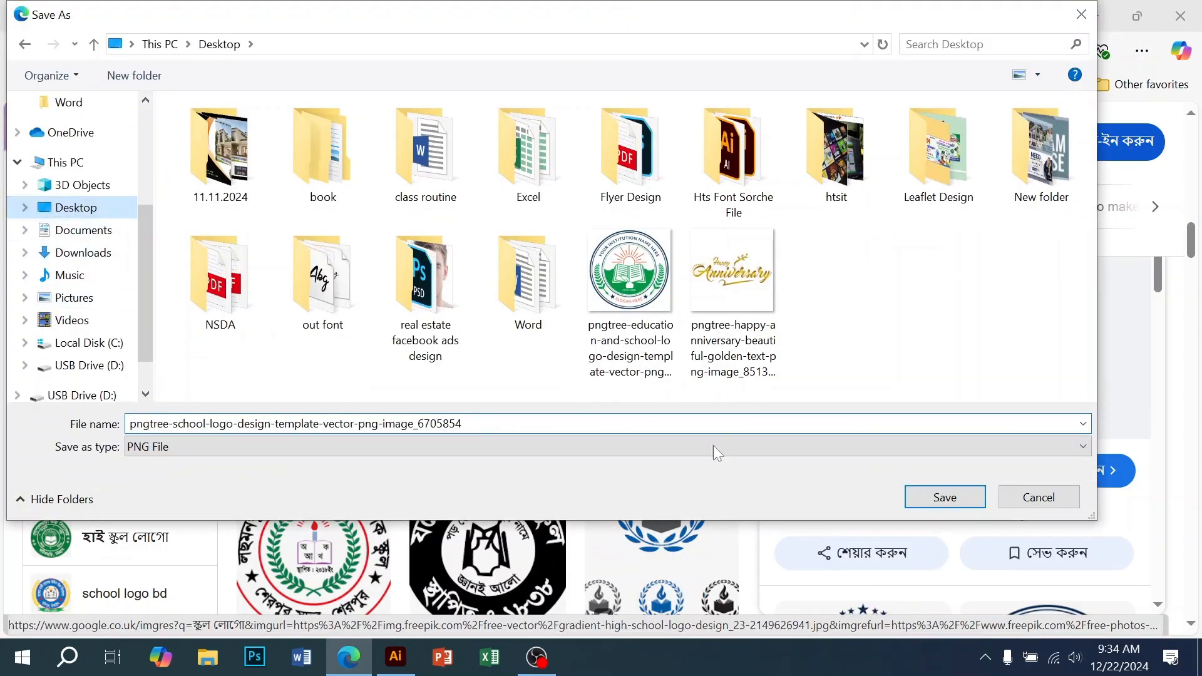
click(915, 501)
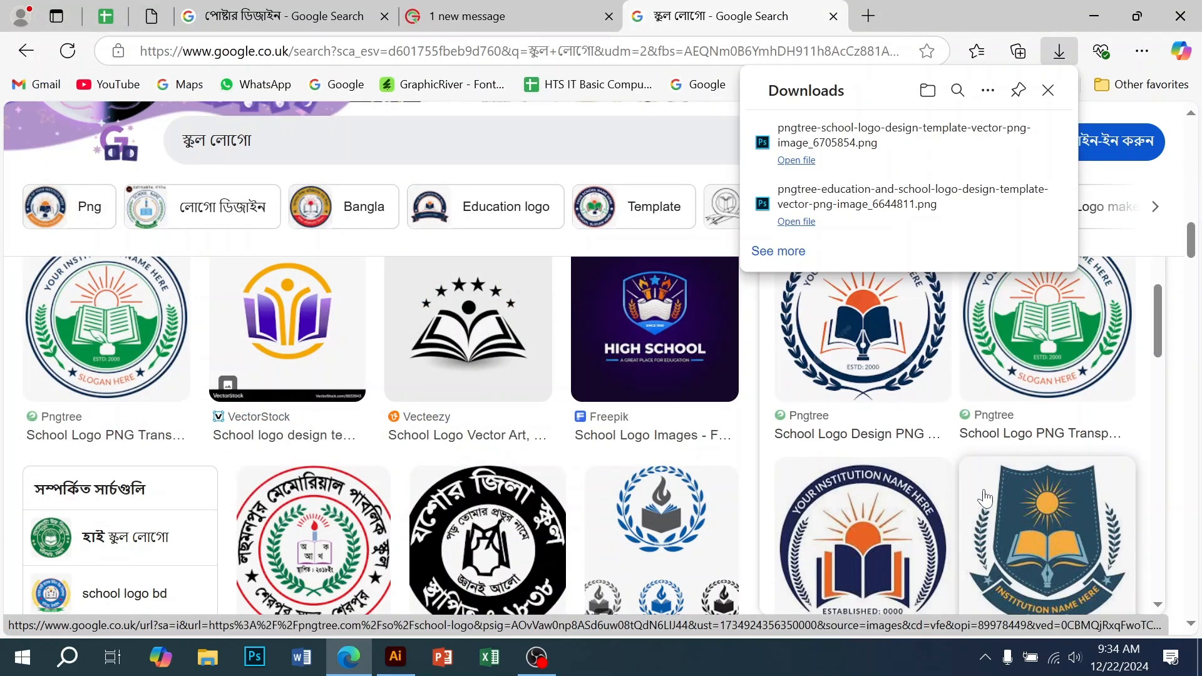
- Place the navy school logo PNG from the desktop onto the Illustrator artboard beside the green logo and embed it
key(super+d)
click(485, 387)
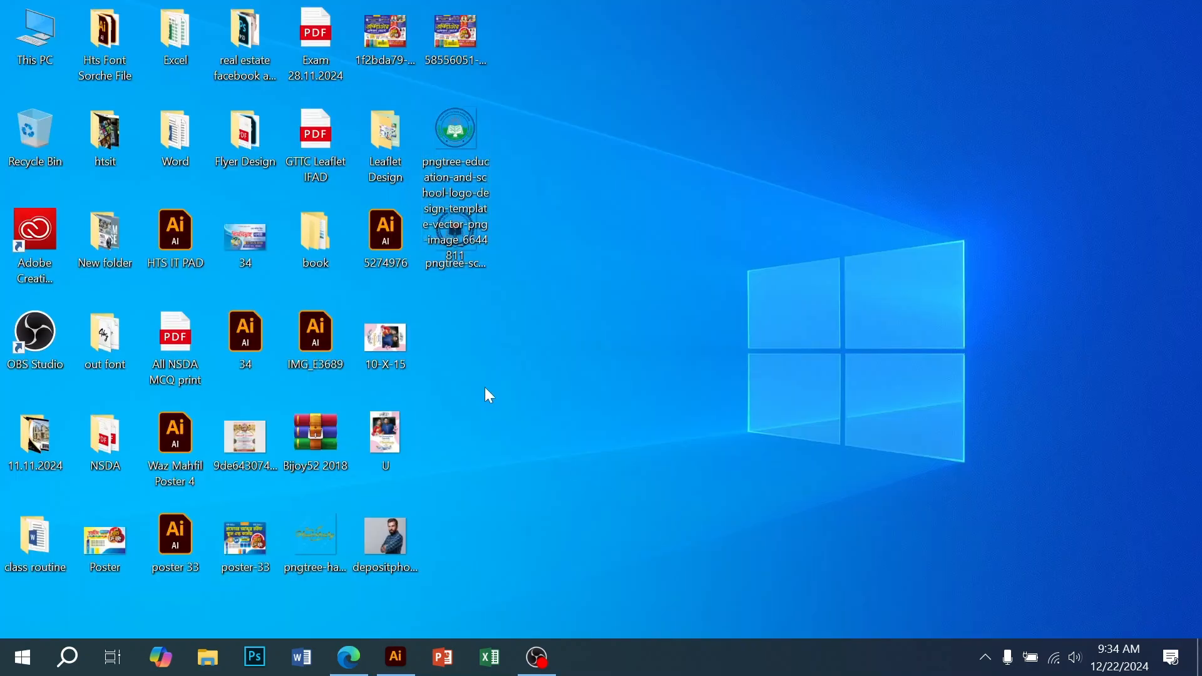
click(457, 252)
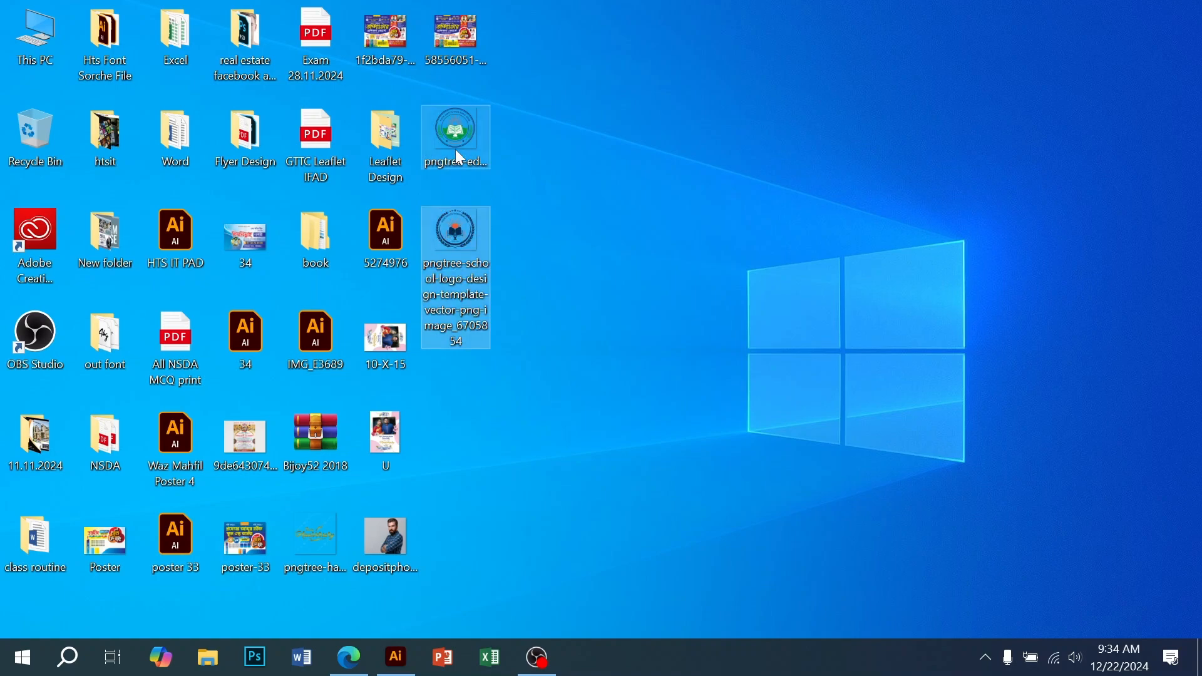
drag(457, 253, 790, 343)
drag(720, 363, 631, 372)
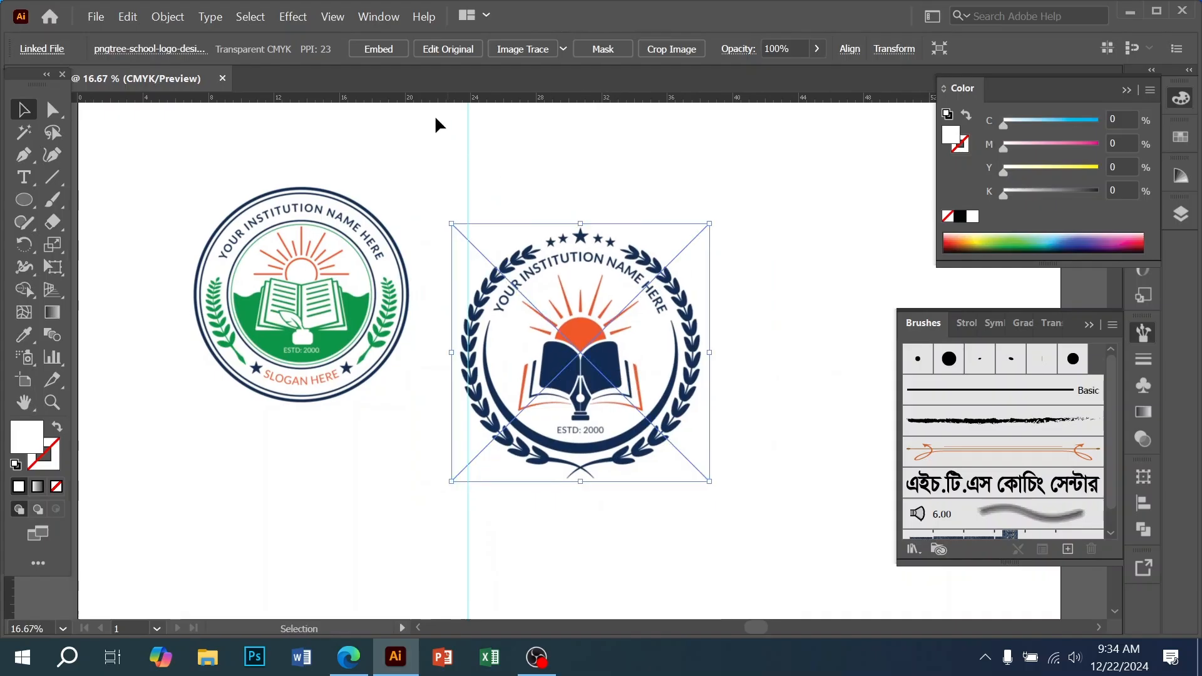
click(377, 50)
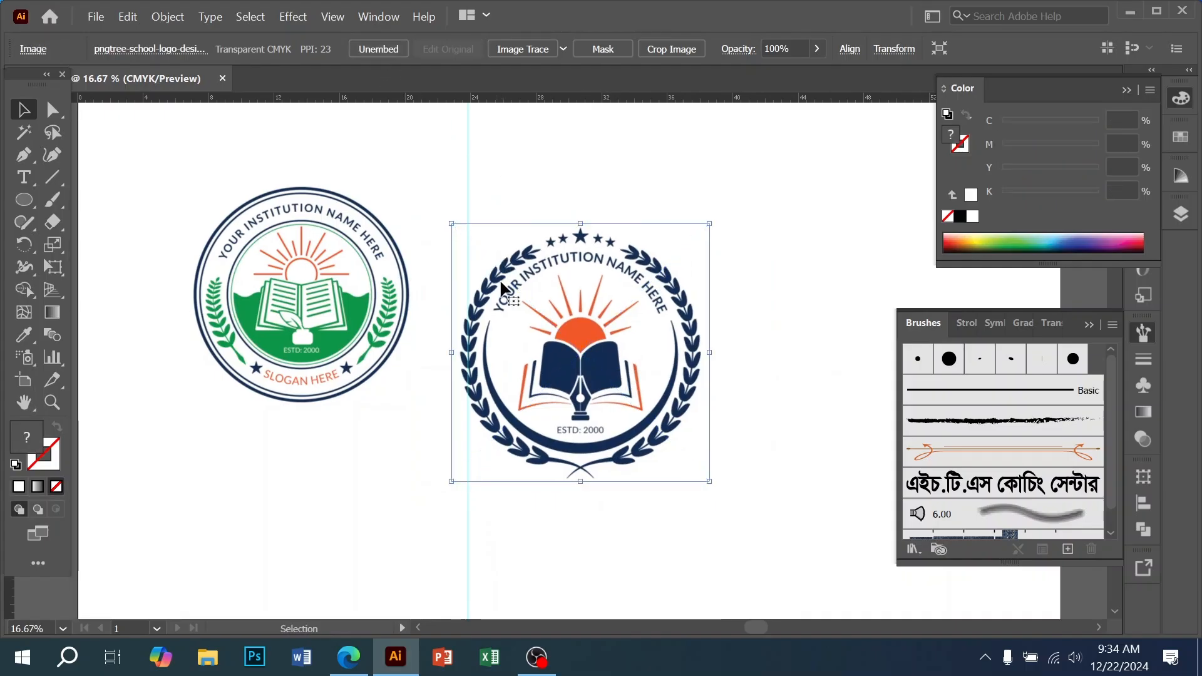
- Image-trace the navy school logo with the default preset, expand the tracing and ungroup the resulting paths
click(514, 50)
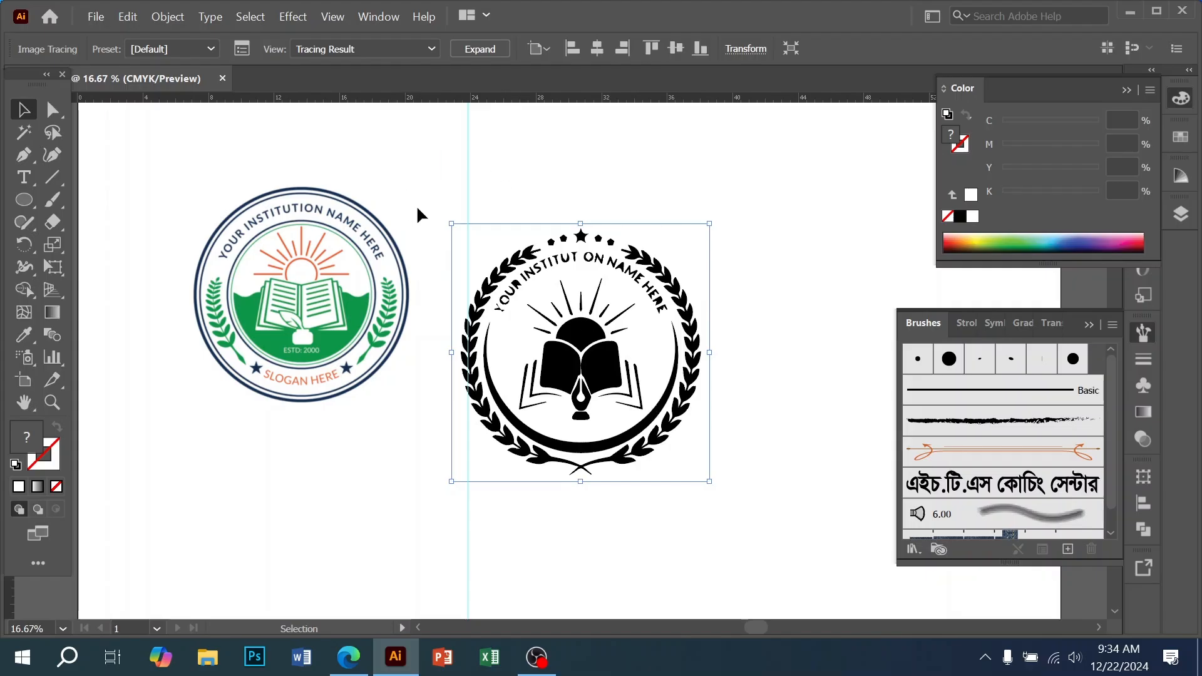
click(480, 48)
right_click(632, 82)
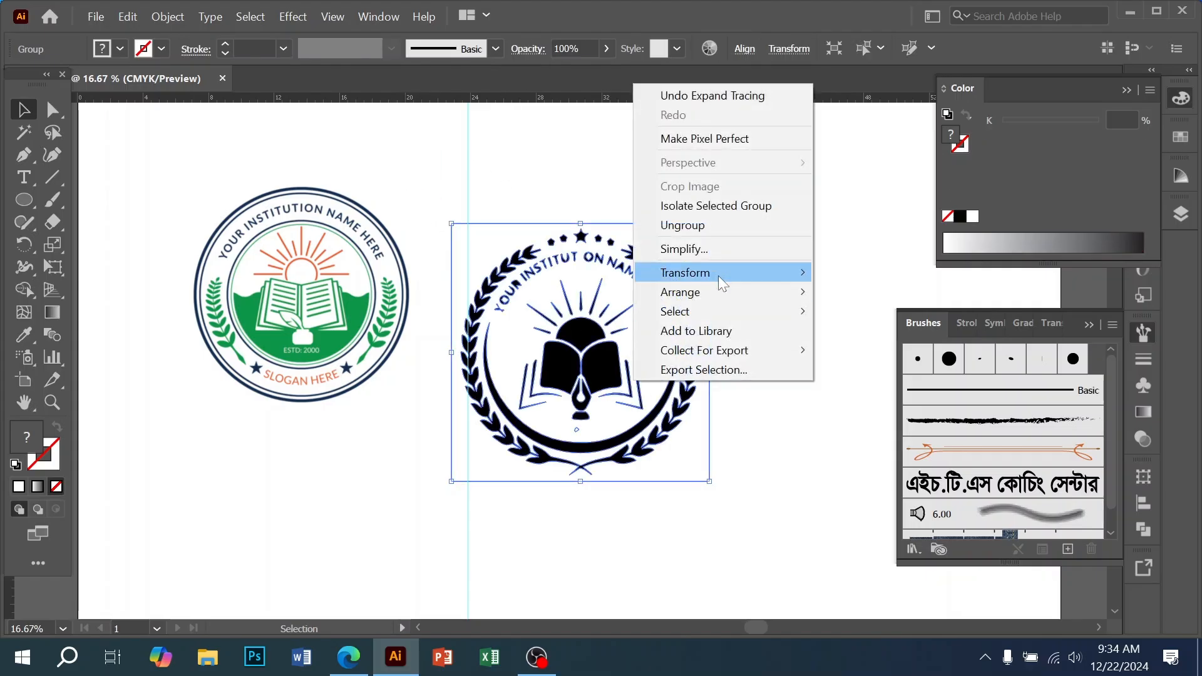
click(720, 226)
drag(743, 188, 661, 442)
click(754, 442)
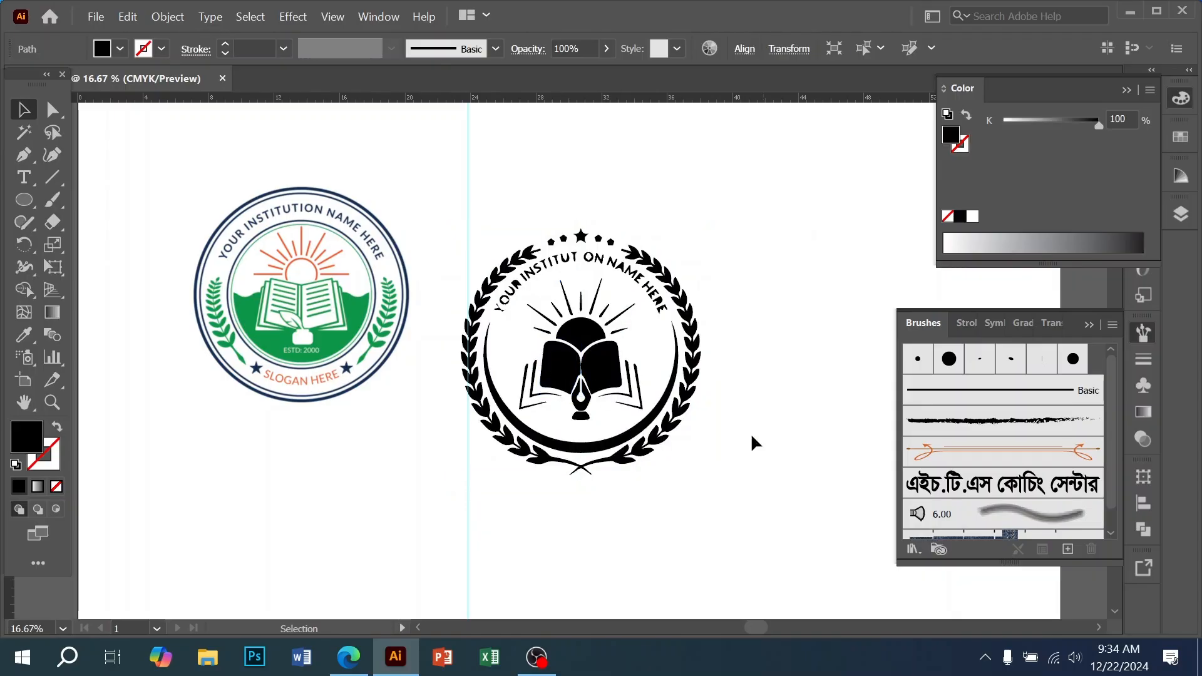
- Delete the traced logo's white background shape and its laurel wreath ring
click(665, 392)
drag(656, 385, 798, 465)
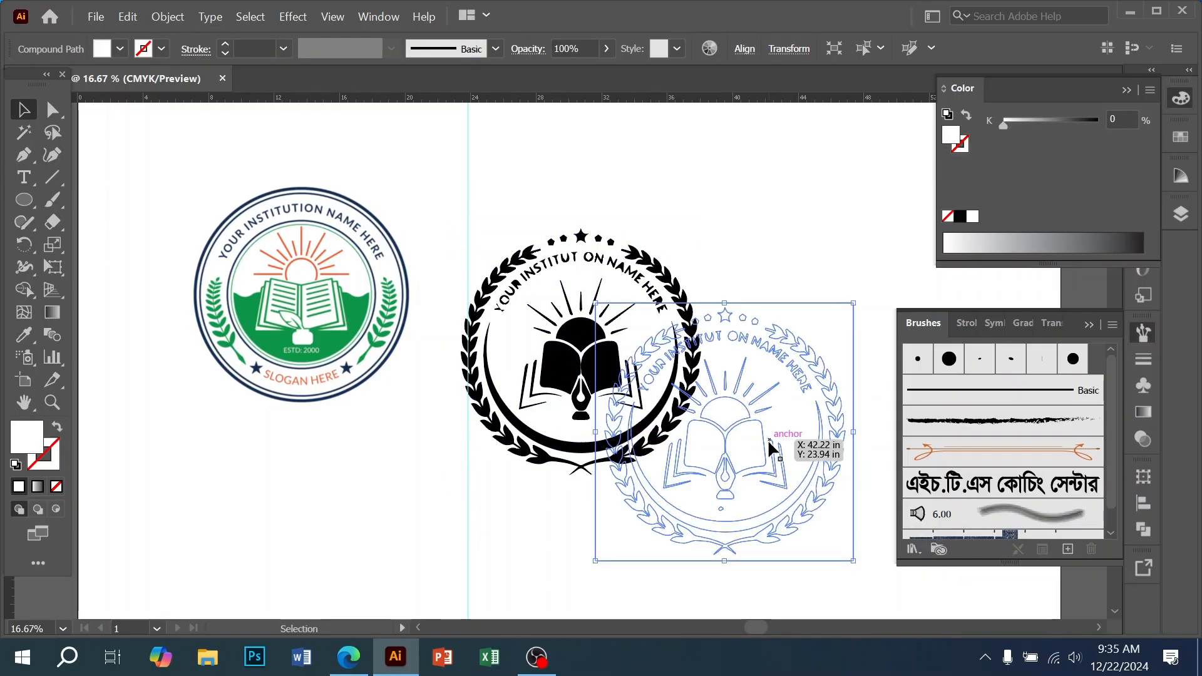
key(Delete)
drag(767, 330, 641, 476)
key(Delete)
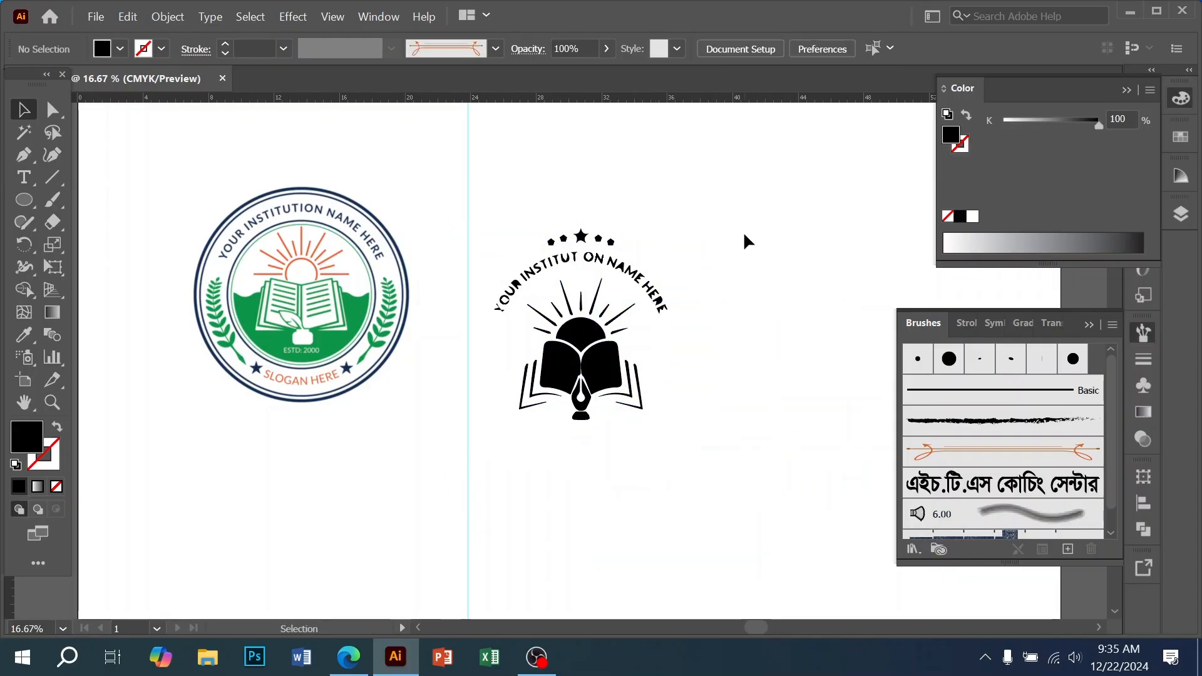
- Delete the stars and all curved institution-name lettering above the traced book and sun
drag(616, 276, 616, 276)
key(Delete)
mouse_move(641, 199)
mouse_down()
mouse_move(545, 271)
mouse_move(654, 256)
mouse_up()
key(Delete)
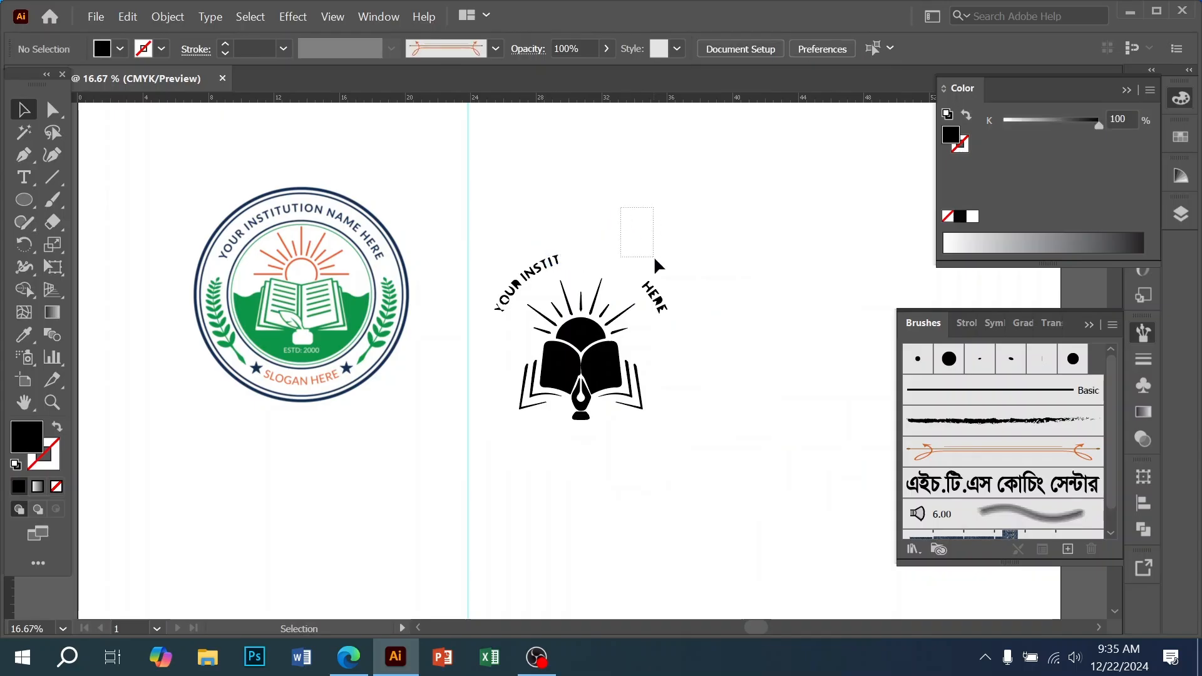
drag(655, 333, 655, 333)
key(Delete)
mouse_move(576, 198)
mouse_down()
mouse_move(509, 269)
mouse_move(545, 303)
mouse_up()
key(Delete)
mouse_move(491, 220)
mouse_down()
mouse_move(502, 322)
mouse_move(513, 321)
mouse_up()
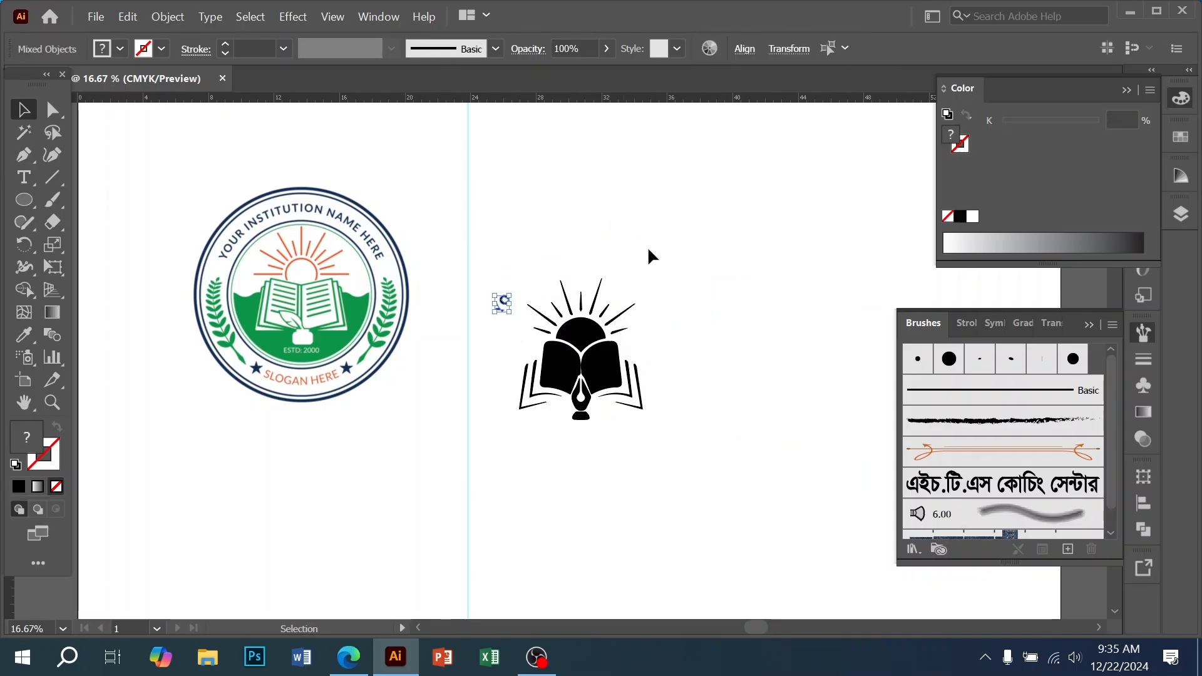
key(Delete)
- Group the remaining traced book, pen nib and sun rays into one emblem and shift it toward the green logo
mouse_move(687, 232)
mouse_down()
mouse_move(488, 488)
mouse_move(532, 488)
mouse_up()
drag(810, 196, 508, 465)
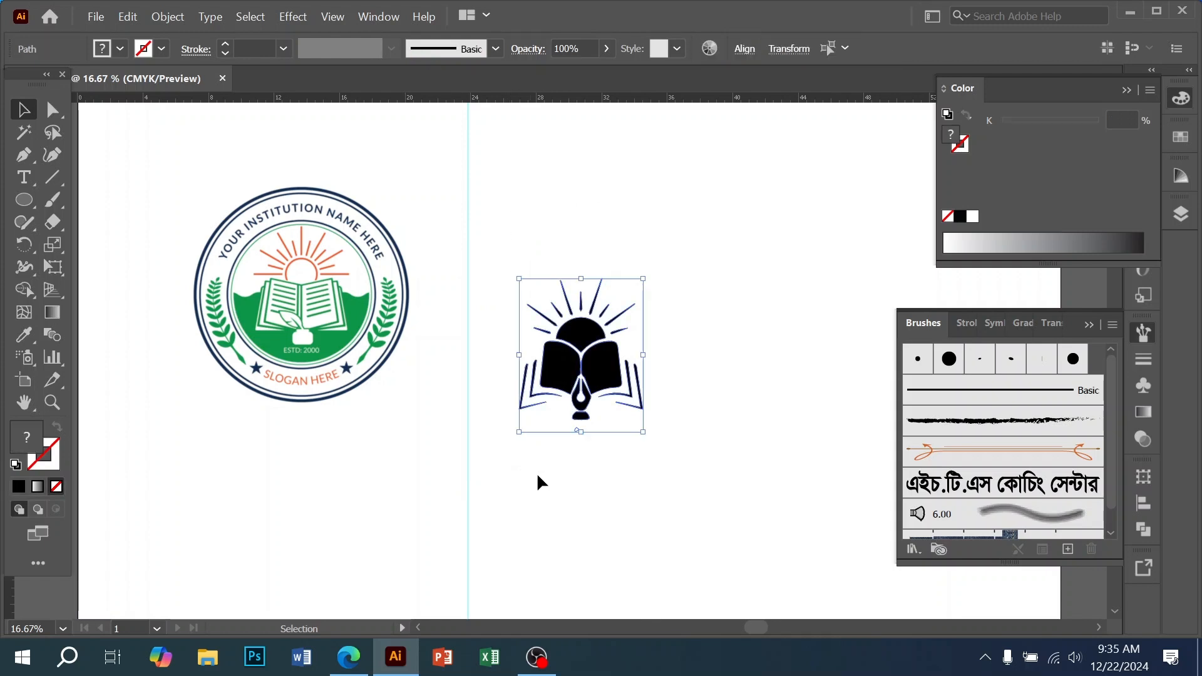
key(ctrl+g)
scroll(581, 312, up, 1)
drag(700, 434, 567, 418)
click(690, 494)
- Draw a black circle with the Ellipse tool over the book emblem, enlarge it to about 18.5 in wide and shift it beside the emblem
click(432, 399)
ctrl+alt+click(426, 400)
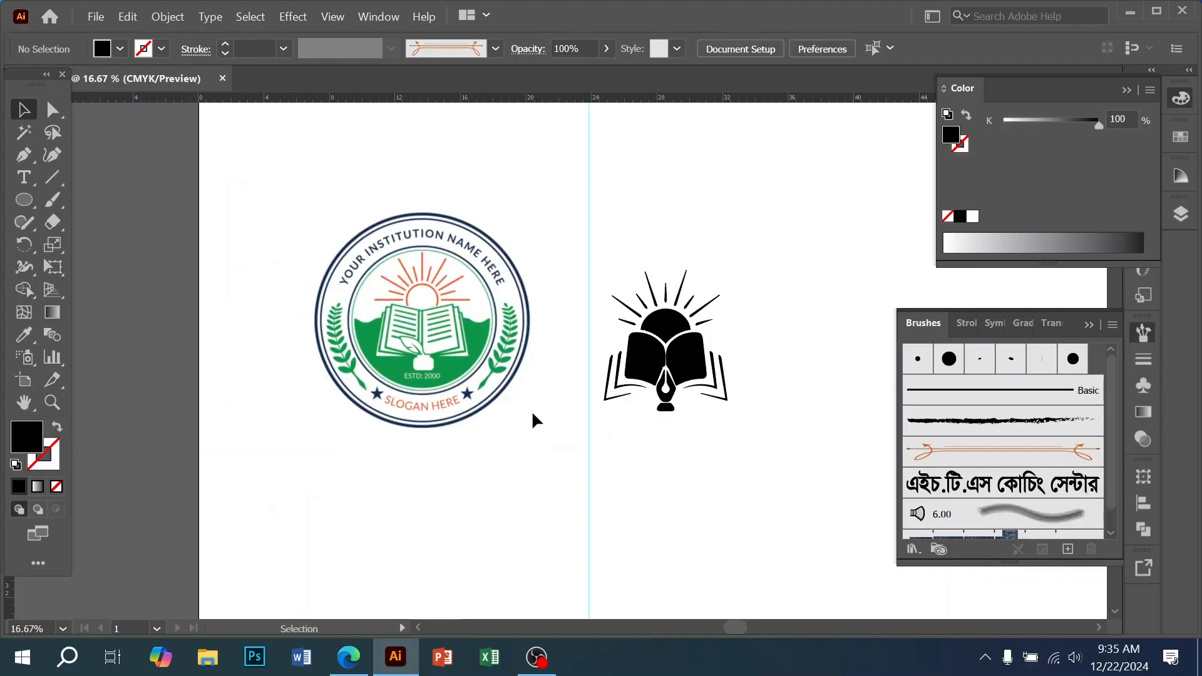
ctrl+click(621, 386)
drag(343, 410, 385, 478)
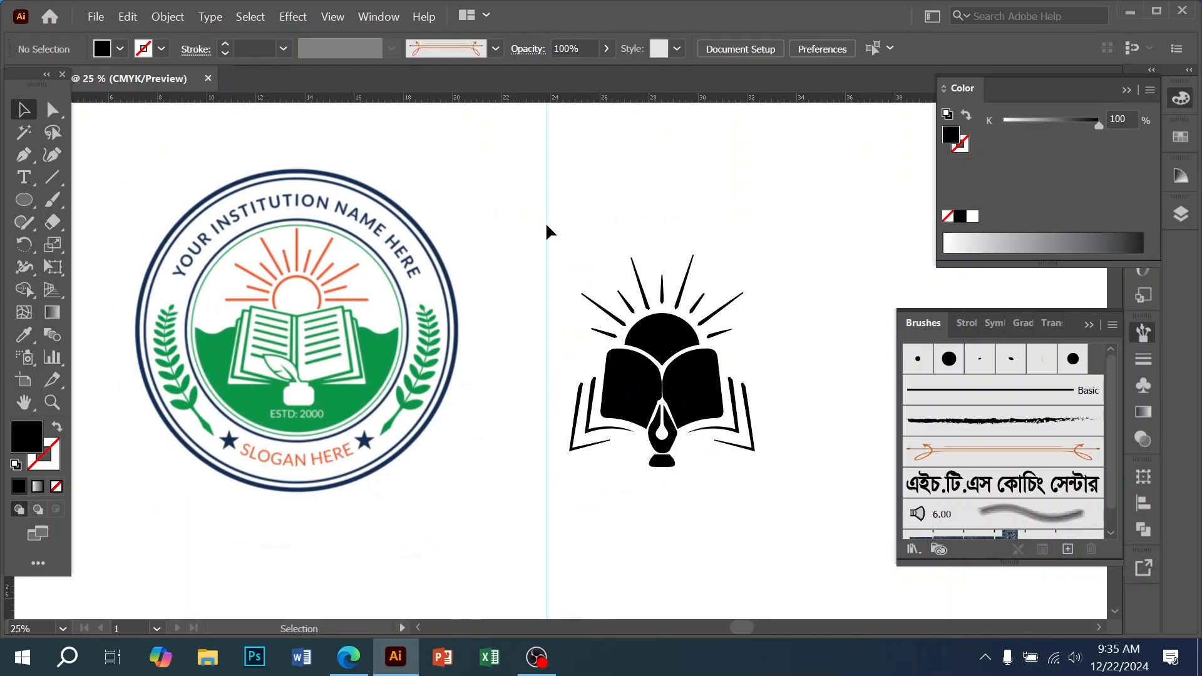
drag(31, 209, 113, 241)
drag(546, 239, 839, 531)
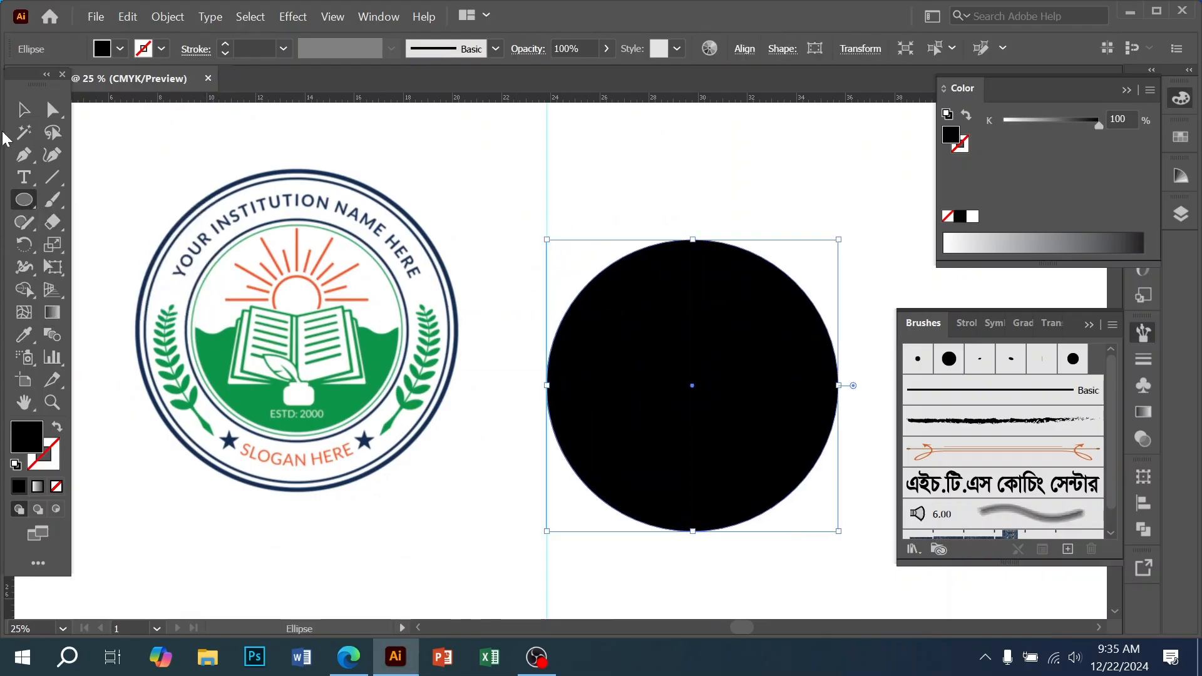
click(52, 111)
click(27, 110)
ctrl+alt+click(523, 374)
drag(703, 371, 676, 381)
drag(748, 373, 802, 383)
- Place a vertical ruler guide through the centre of the black circle
drag(15, 602, 647, 557)
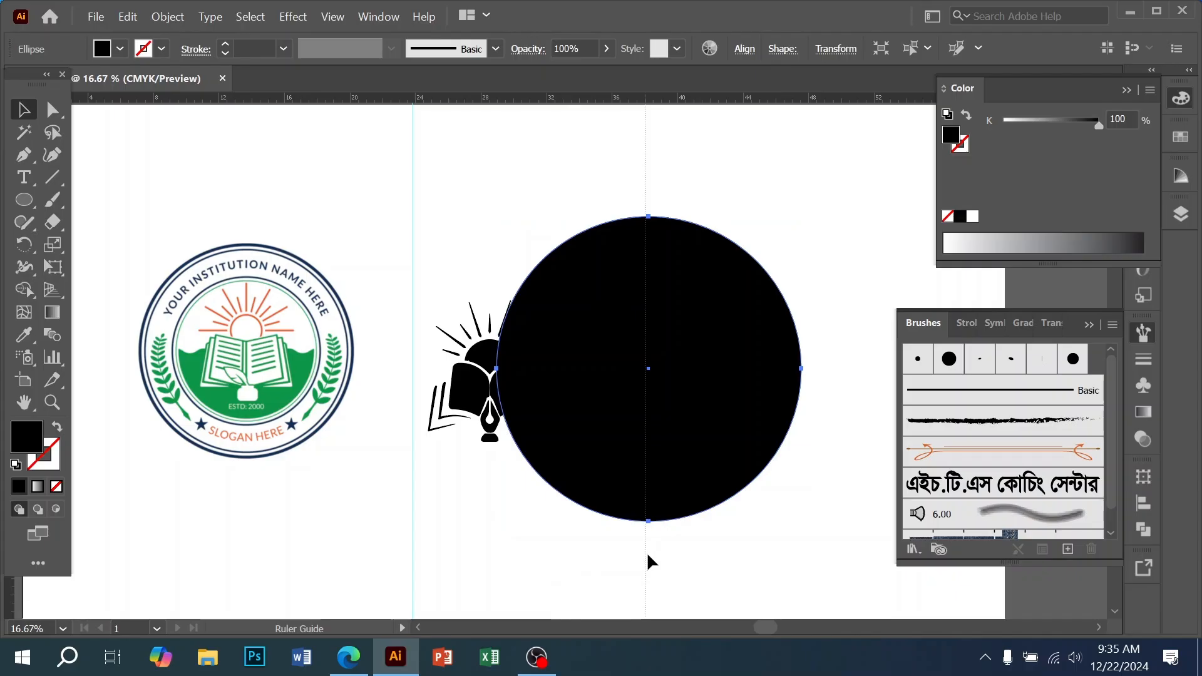
key(ctrl+=)
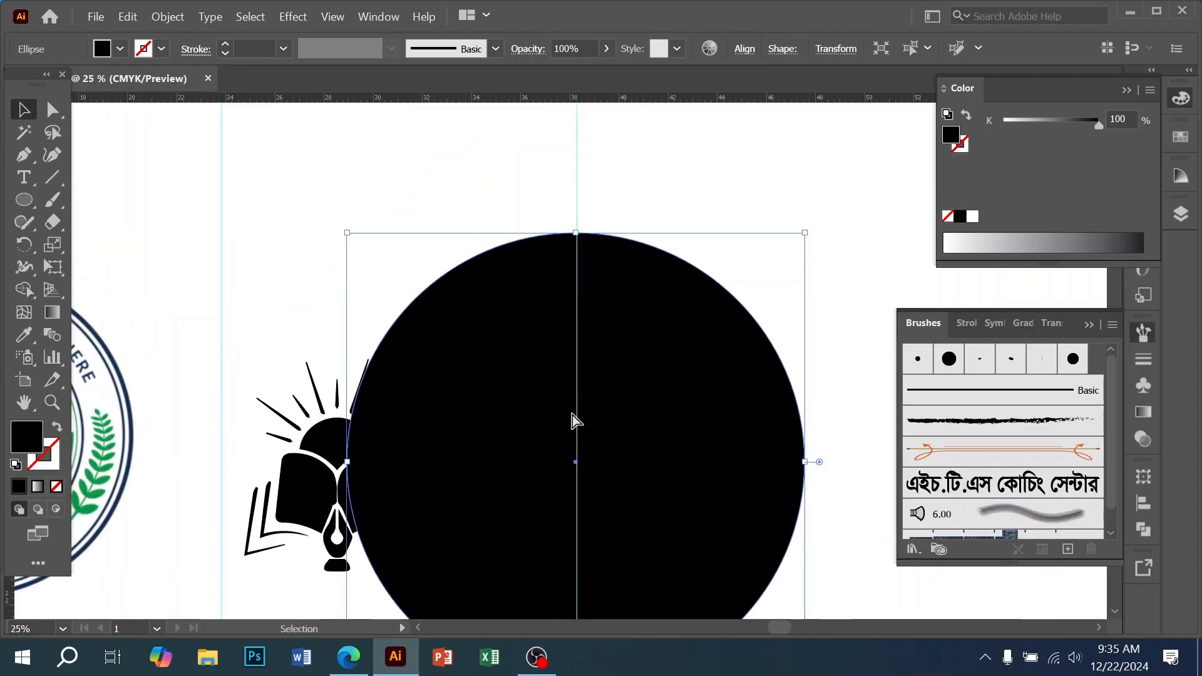
scroll(575, 420, down, 1)
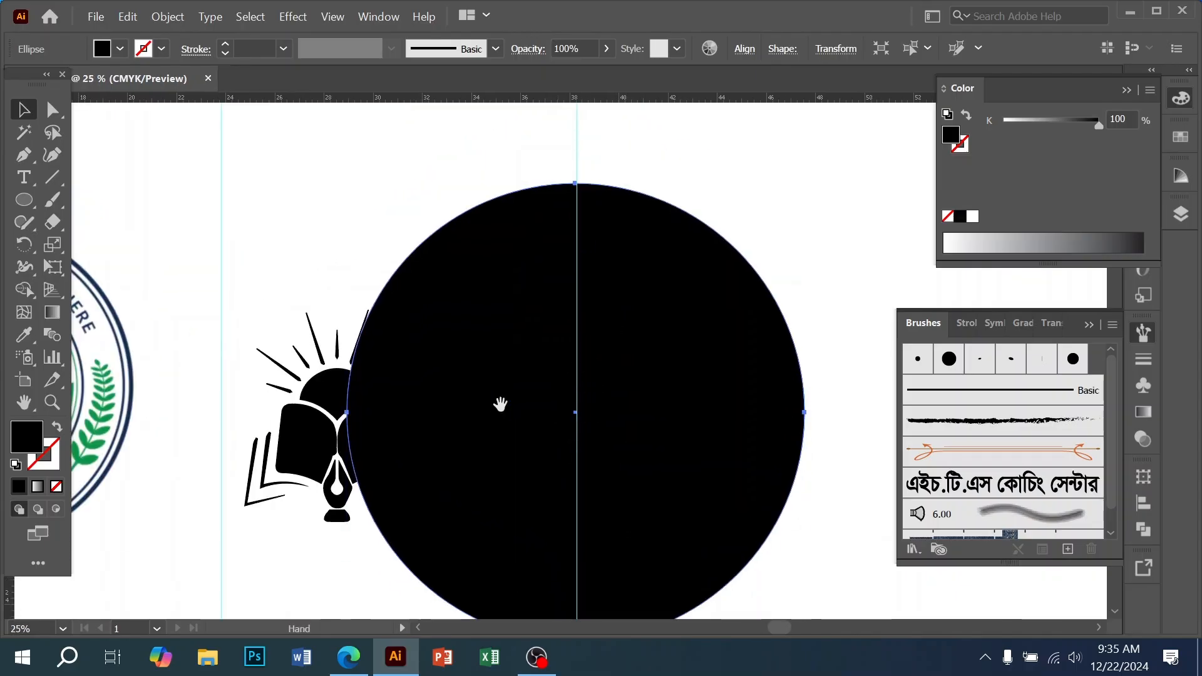
- Swap the circle's fill and stroke to leave a black outline and set the stroke weight to 10 pt
click(56, 428)
key(ctrl+minus)
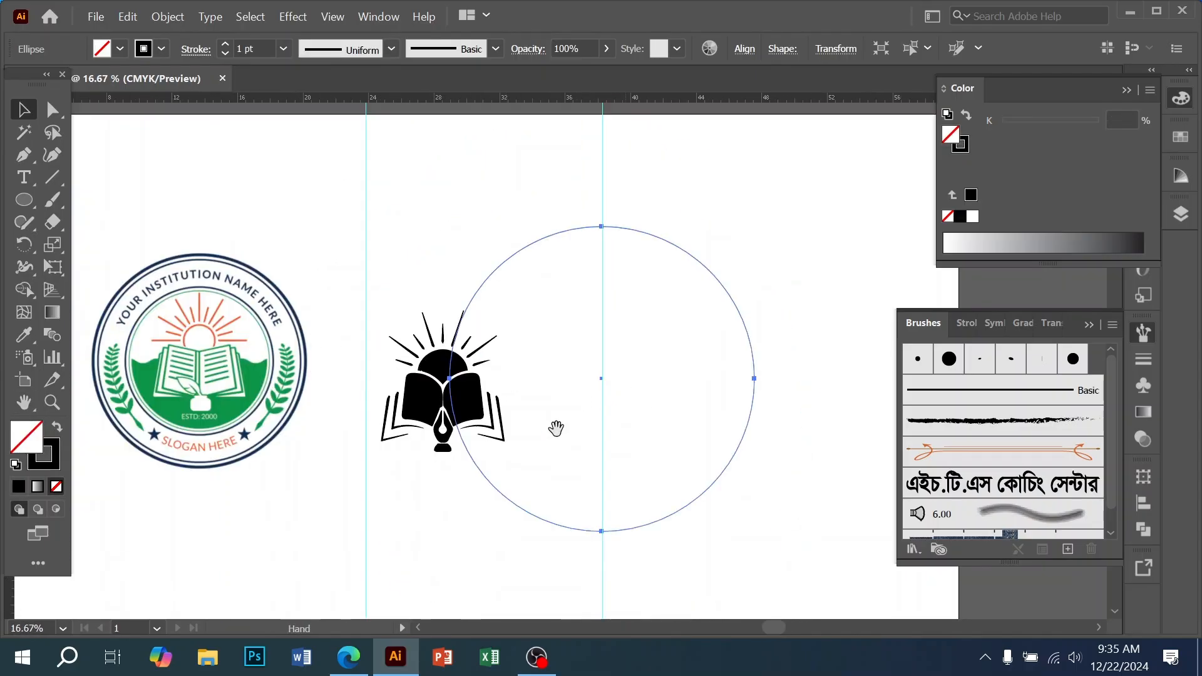
click(1144, 363)
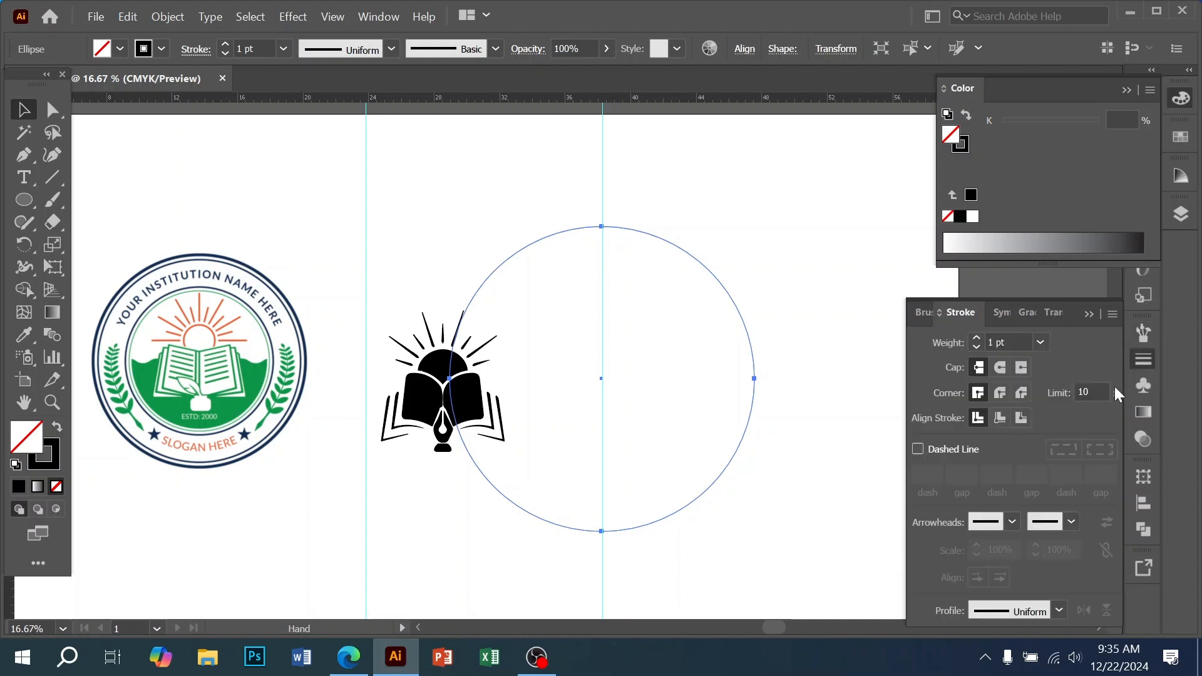
double_click(1009, 342)
text(9)
key(Return)
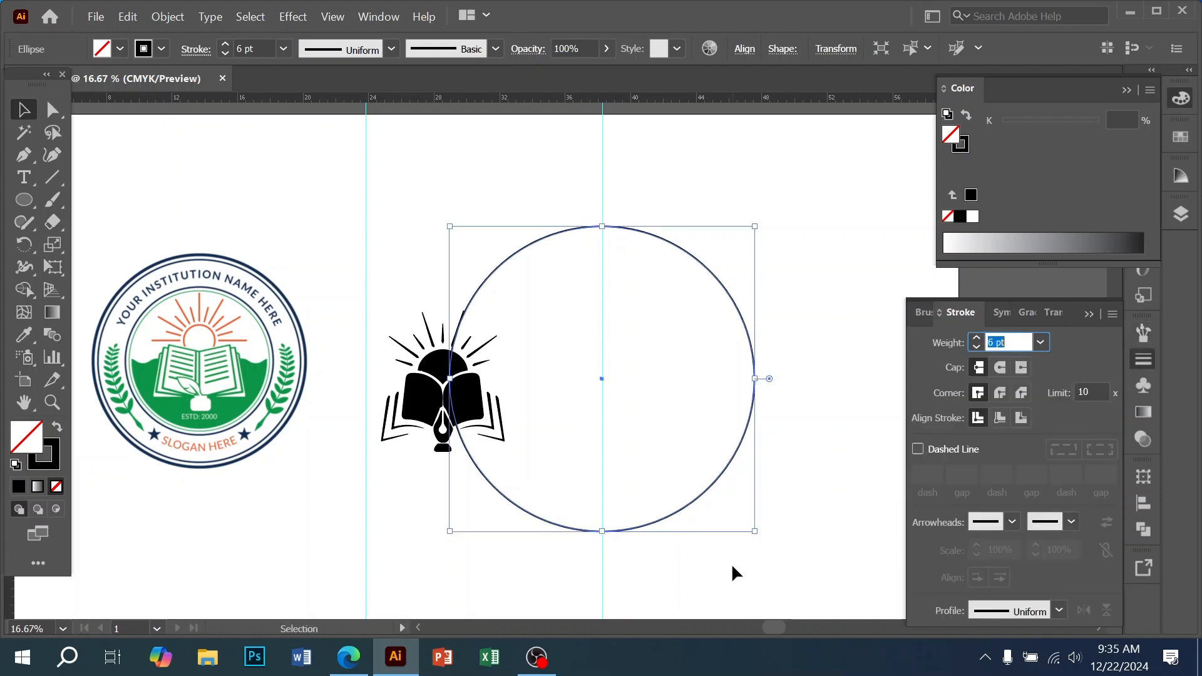
click(732, 567)
- Move the book emblem to the middle of the circle and add a concentric inner copy of the circle about 11.6 in wide
mouse_move(415, 400)
mouse_down()
mouse_move(607, 388)
mouse_move(573, 382)
mouse_up()
drag(805, 388, 673, 483)
ctrl+click(587, 377)
drag(537, 409, 609, 413)
ctrl+alt+click(606, 419)
drag(416, 555, 519, 431)
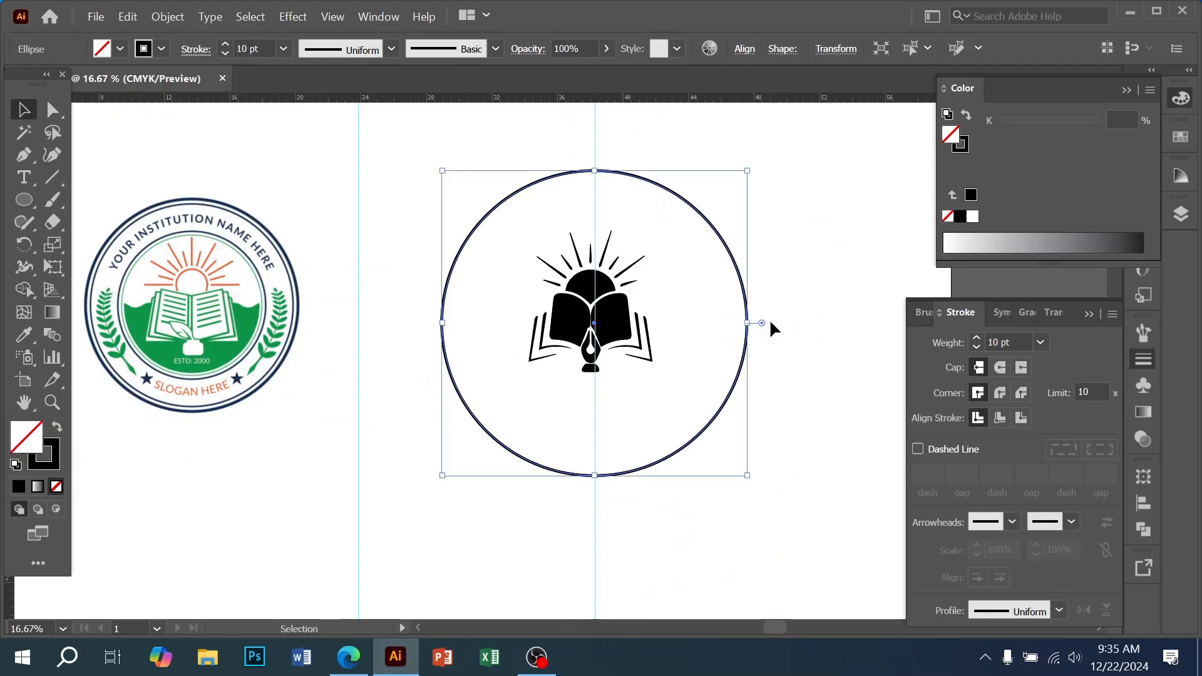
drag(746, 323, 689, 323)
- Nudge the book emblem down and to the right to centre it on the guide within the inner circle
click(631, 316)
key(shift+Down)
key(shift+Down)
key(shift+Down)
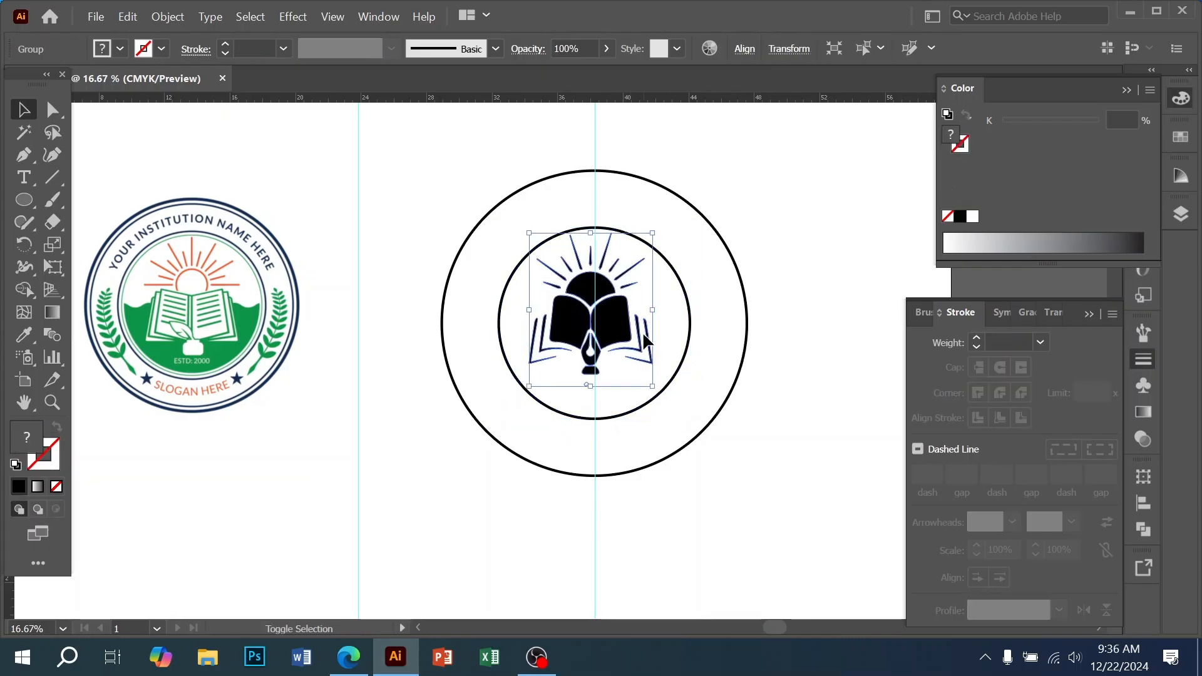
key(shift+Down)
key(shift+Right)
key(shift+Right)
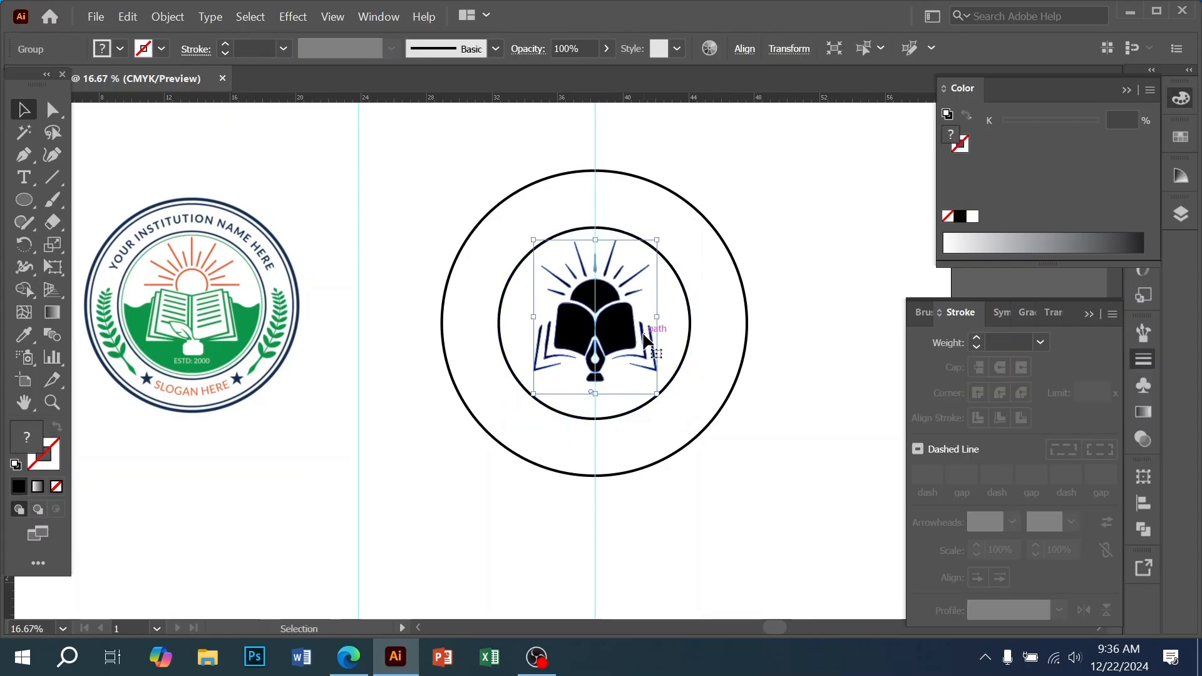
click(665, 501)
- Copy the outer circle in place and scale the copy about its centre to about 15.5 in wide, forming a middle ring
scroll(302, 398, up, 1)
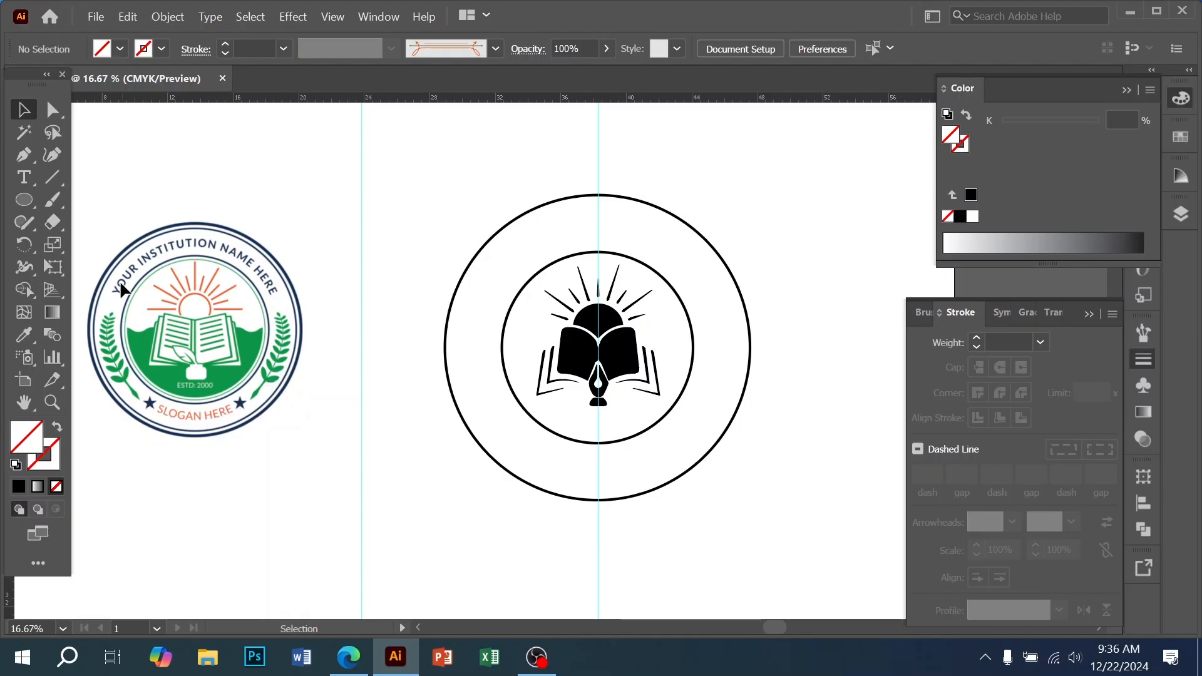
drag(754, 512, 681, 464)
key(ctrl+c)
key(ctrl+f)
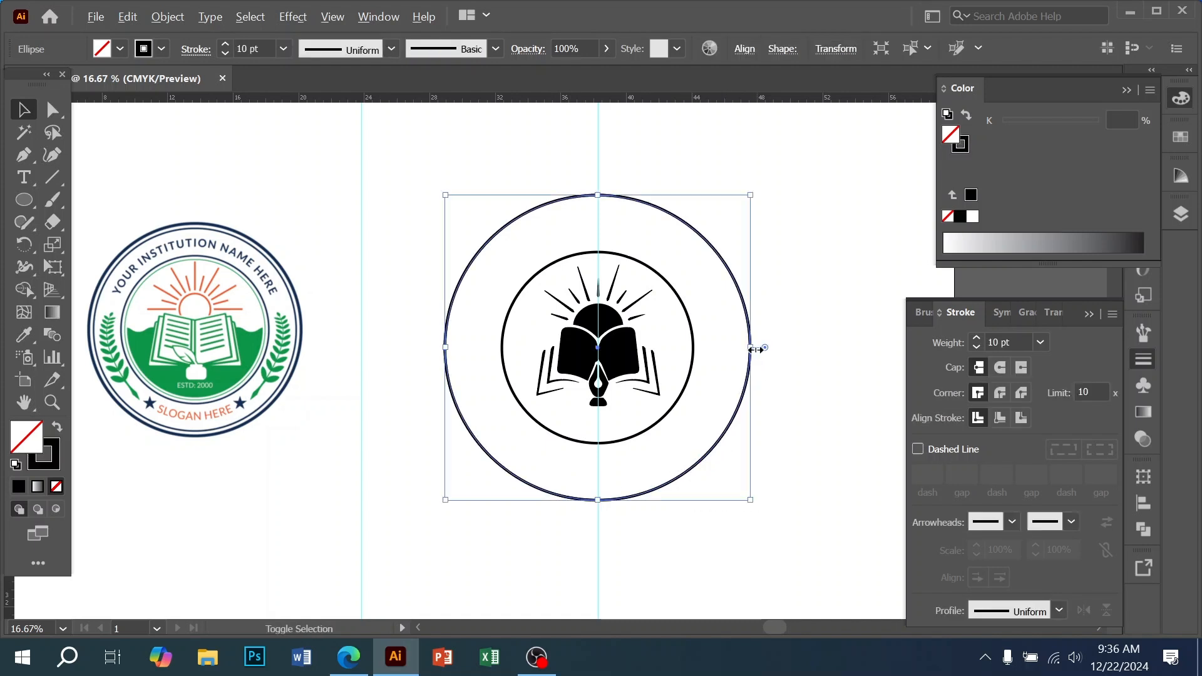
drag(750, 348, 725, 347)
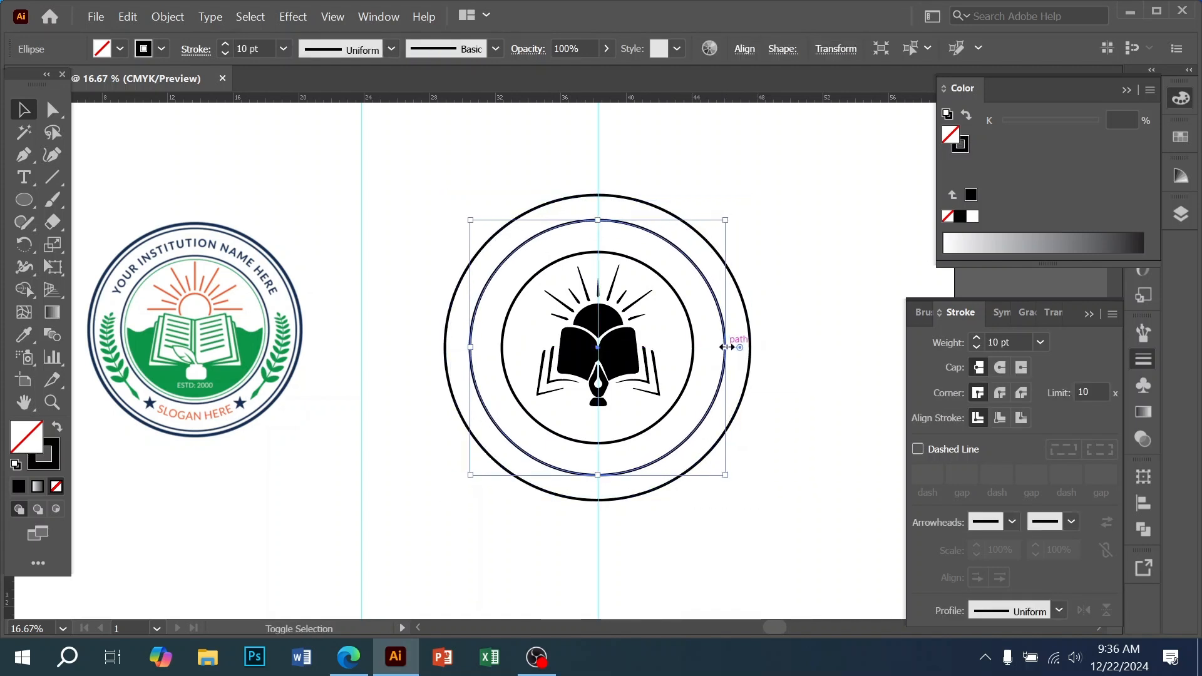
click(724, 530)
- Draw a vertical line about 5 in long crossing the lower-left part of the two outer rings
key(z)
ctrl+click(565, 381)
drag(522, 403, 512, 451)
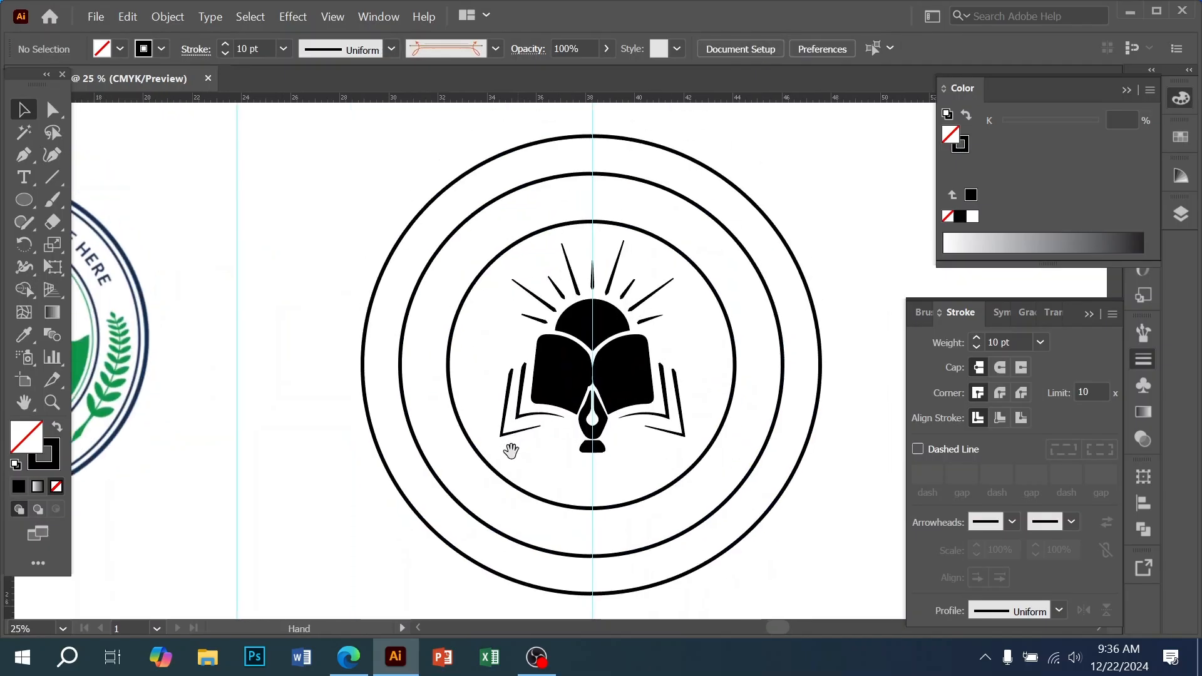
mouse_move(461, 493)
mouse_down()
mouse_move(498, 413)
mouse_move(518, 527)
mouse_up()
click(52, 177)
click(24, 110)
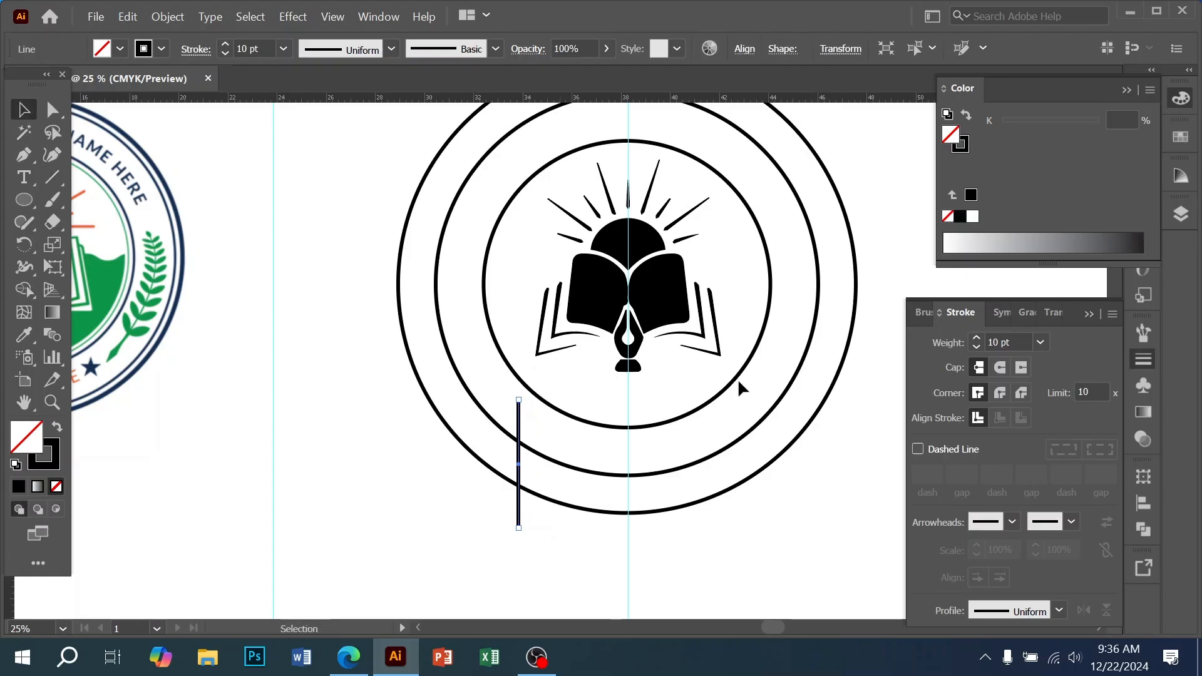
- Copy the vertical line to the lower-right part of the rings and move the two lines slightly further apart
ctrl+click(614, 405)
drag(429, 456, 708, 457)
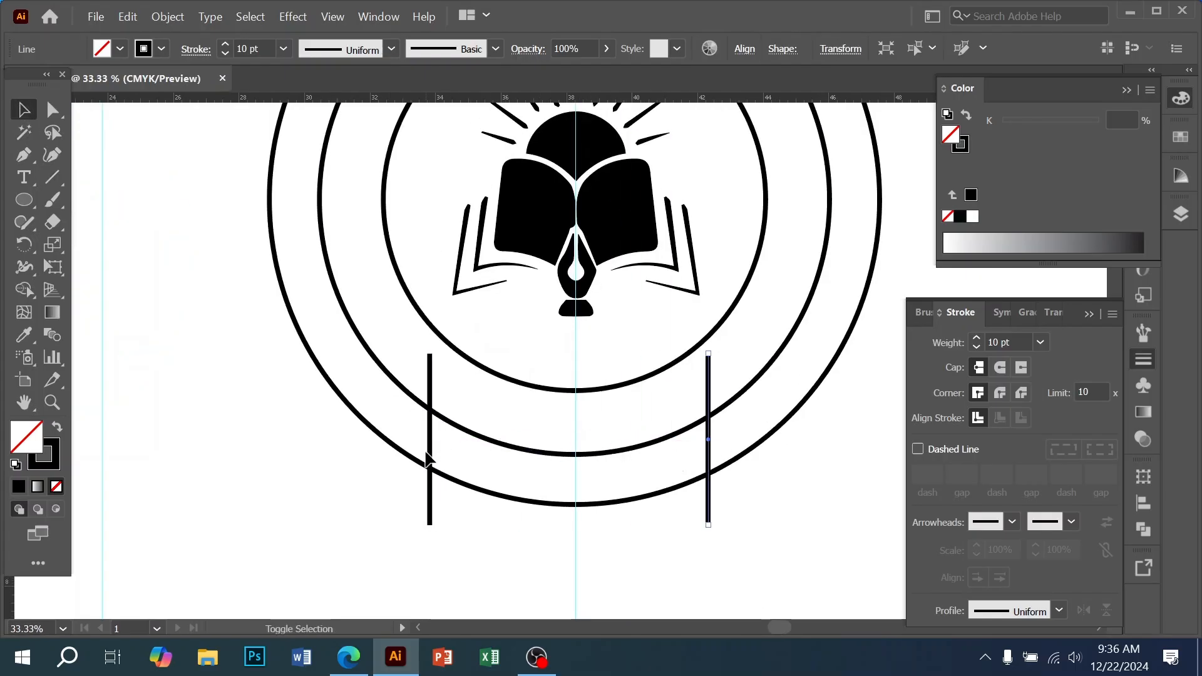
shift+click(429, 453)
key(ctrl+z)
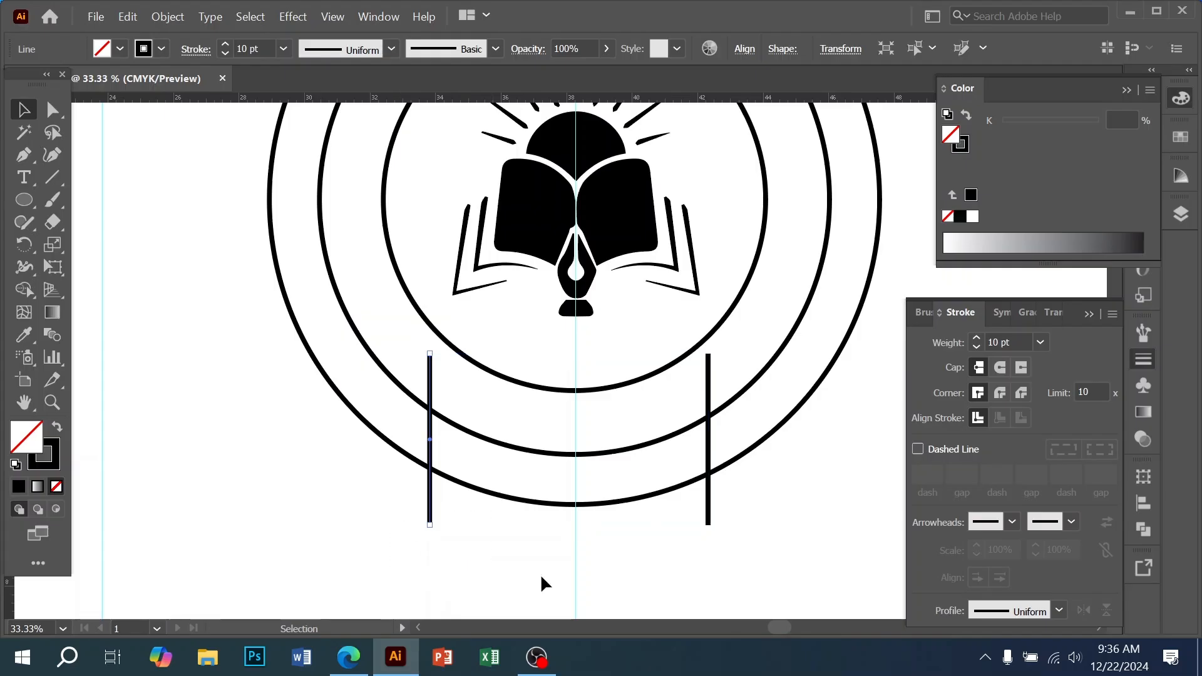
click(800, 560)
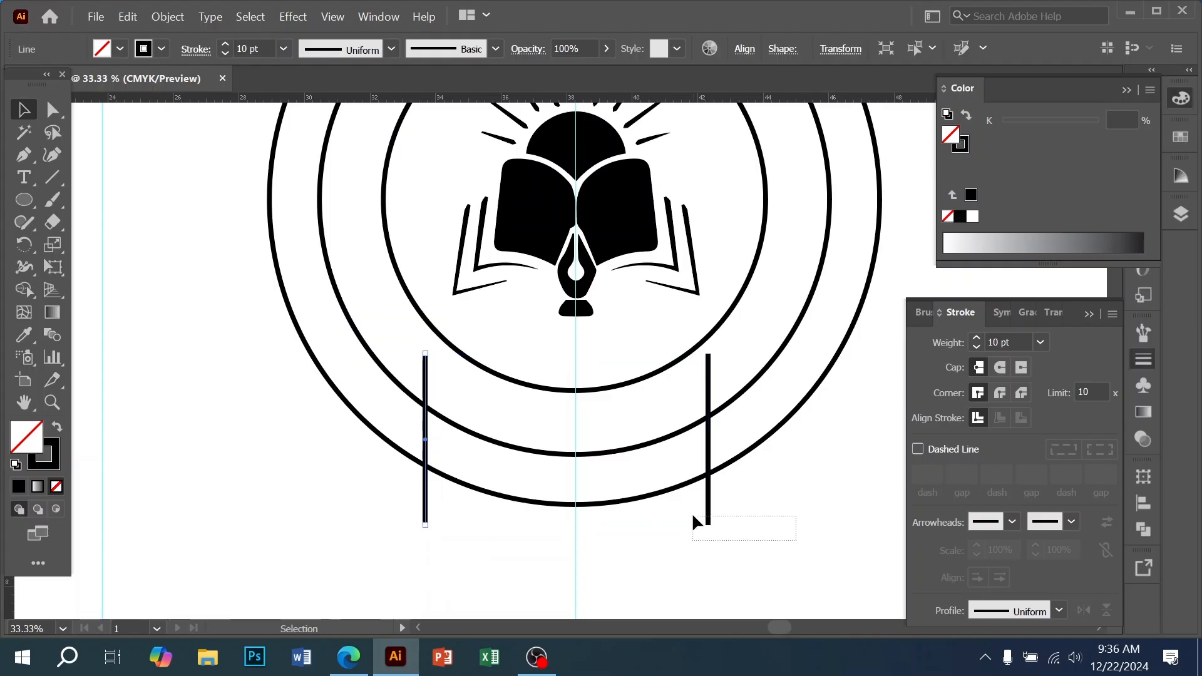
click(708, 518)
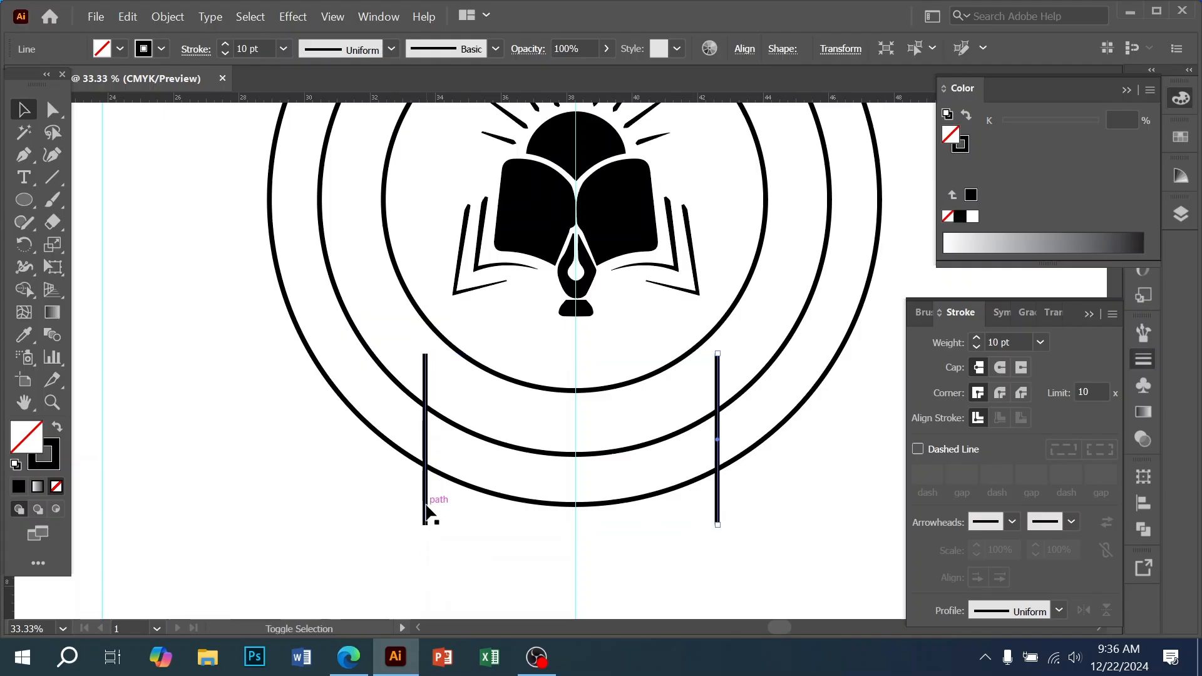
- Nudge both vertical lines together to the right so they sit symmetrically about the centre guide
shift+click(427, 510)
key(Right)
key(Right)
key(Right)
key(Right)
key(Right)
key(Right)
key(Right)
key(Right)
key(Right)
key(Right)
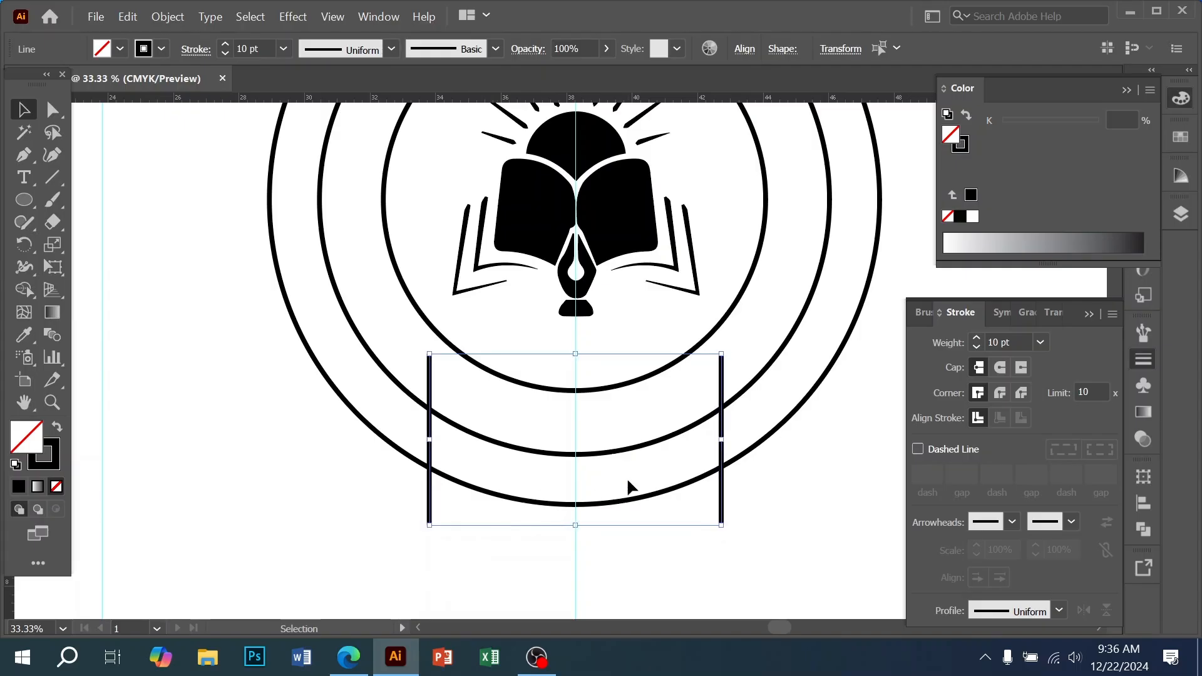
- Place copies of the two vertical lines across the upper-left and upper-right parts of the middle ring
click(722, 519)
drag(463, 513, 386, 544)
ctrl+alt+click(599, 394)
drag(597, 364, 555, 461)
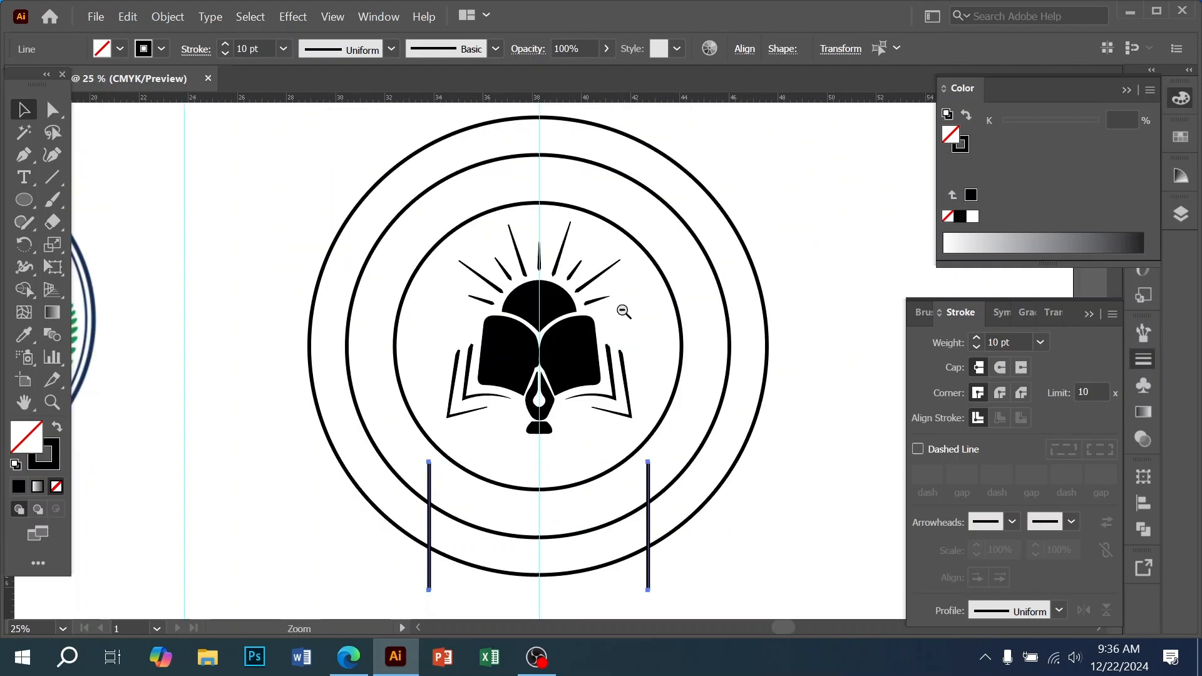
ctrl+alt+click(624, 311)
drag(525, 311, 596, 375)
drag(503, 392, 423, 391)
ctrl+click(601, 351)
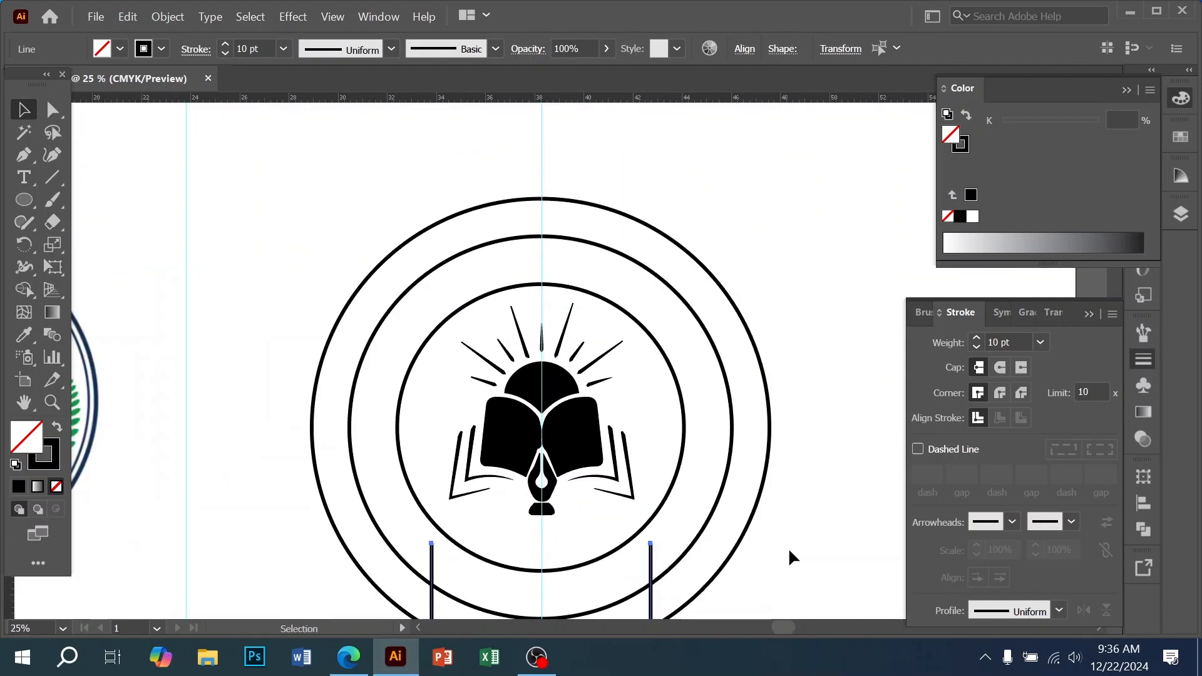
click(676, 548)
scroll(655, 569, down, 1)
drag(653, 574, 721, 314)
drag(431, 582, 367, 322)
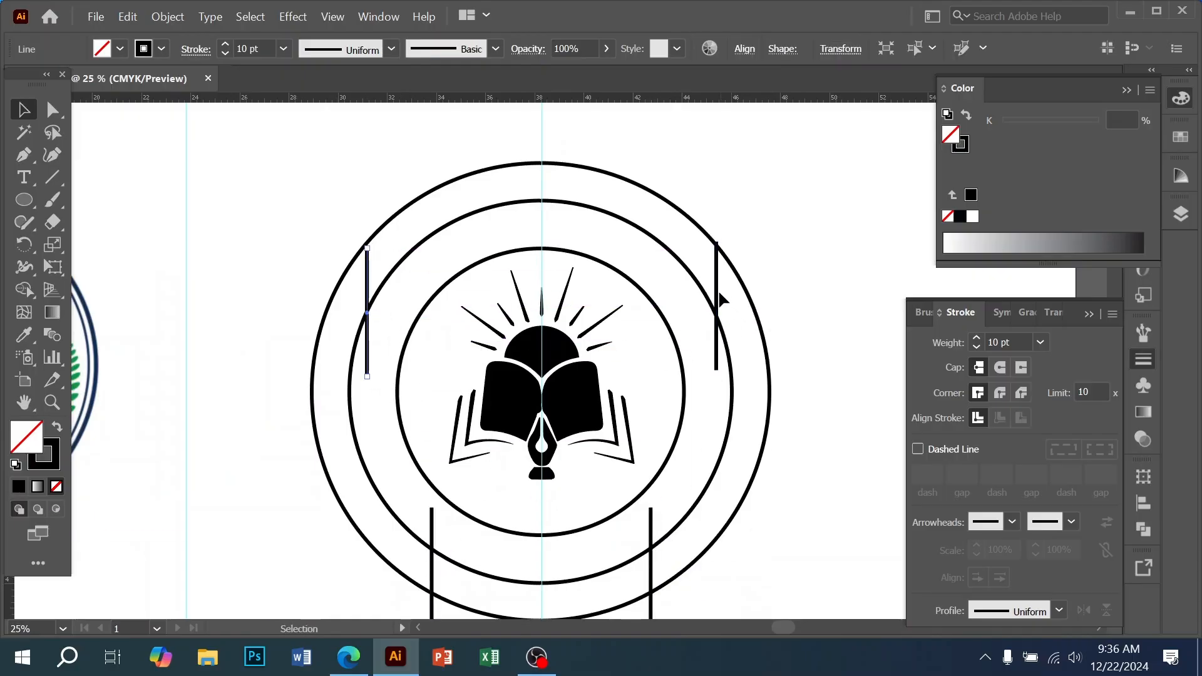
drag(720, 300, 728, 307)
drag(368, 351, 360, 375)
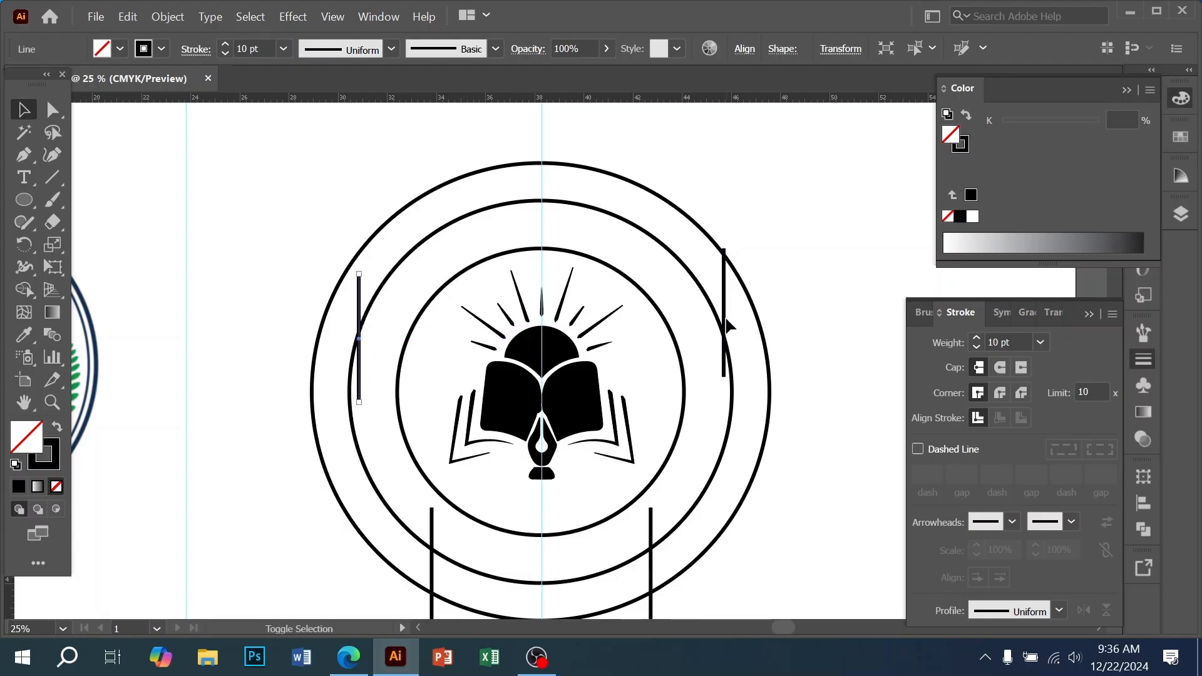
- Select the four vertical lines with the middle ring and remove the ring's left and right side arcs with the Shape Builder tool
shift+click(724, 306)
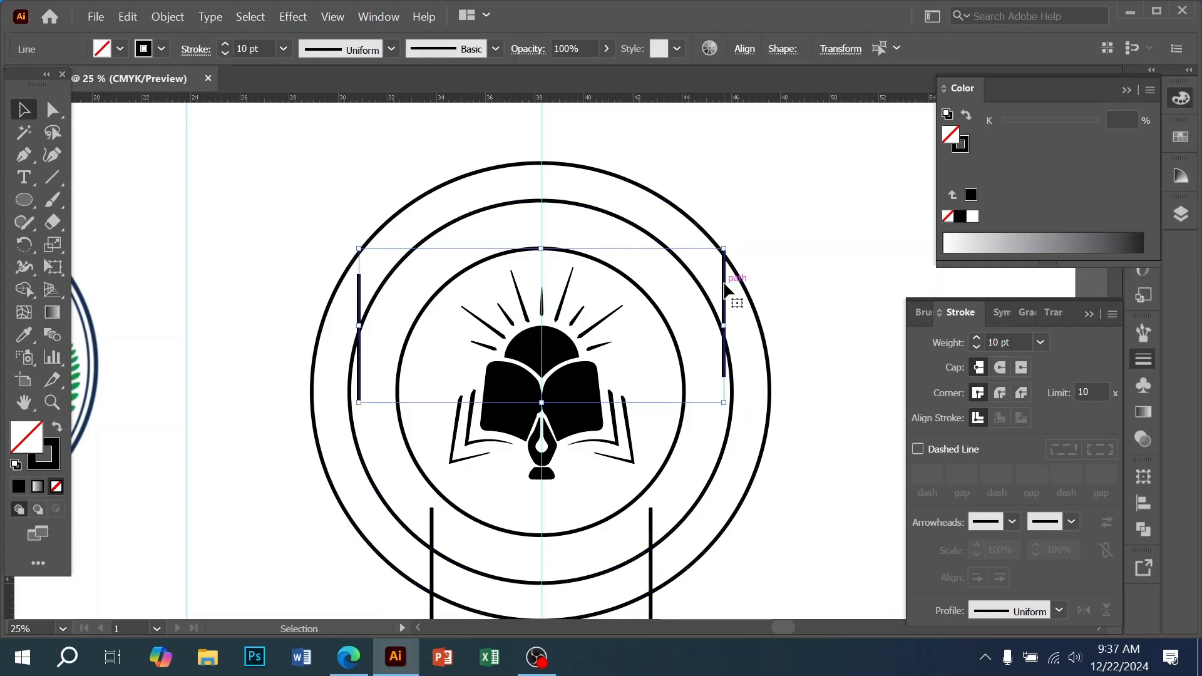
shift+click(652, 519)
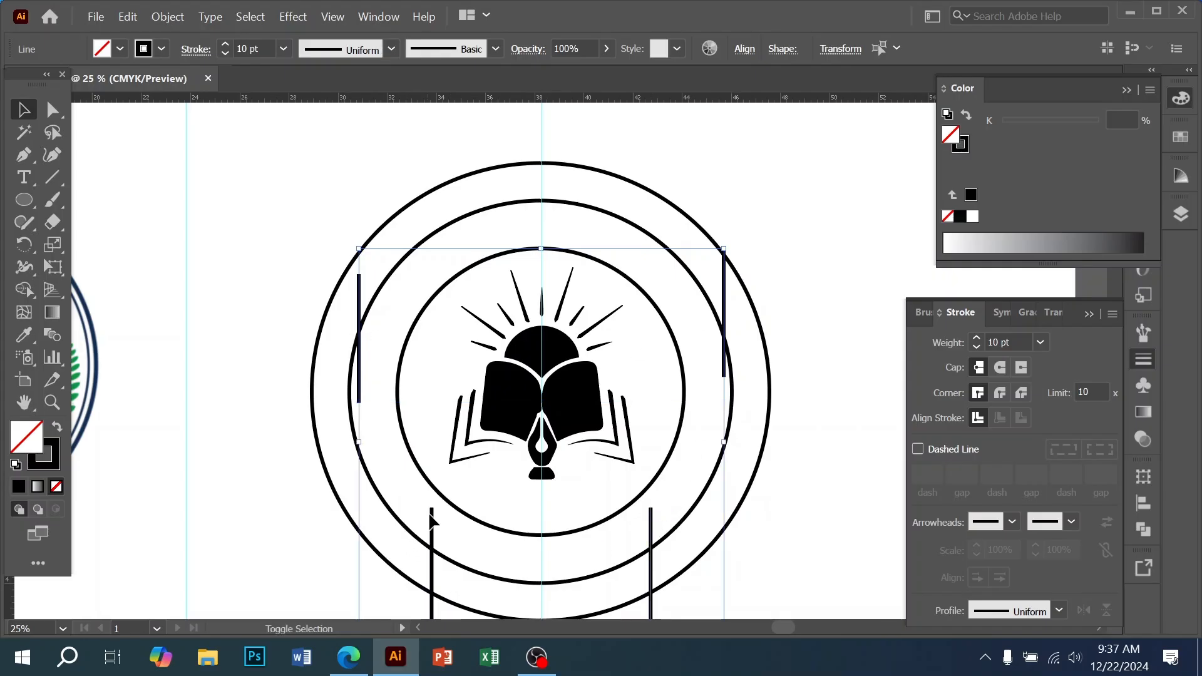
click(455, 568)
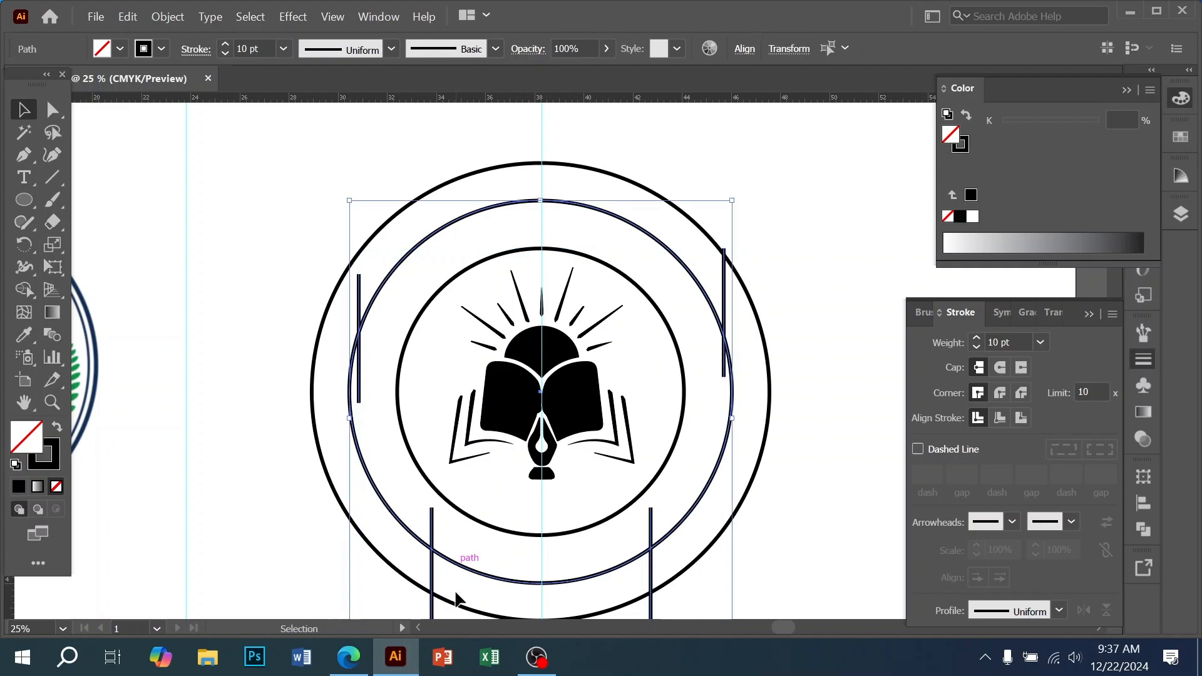
click(24, 289)
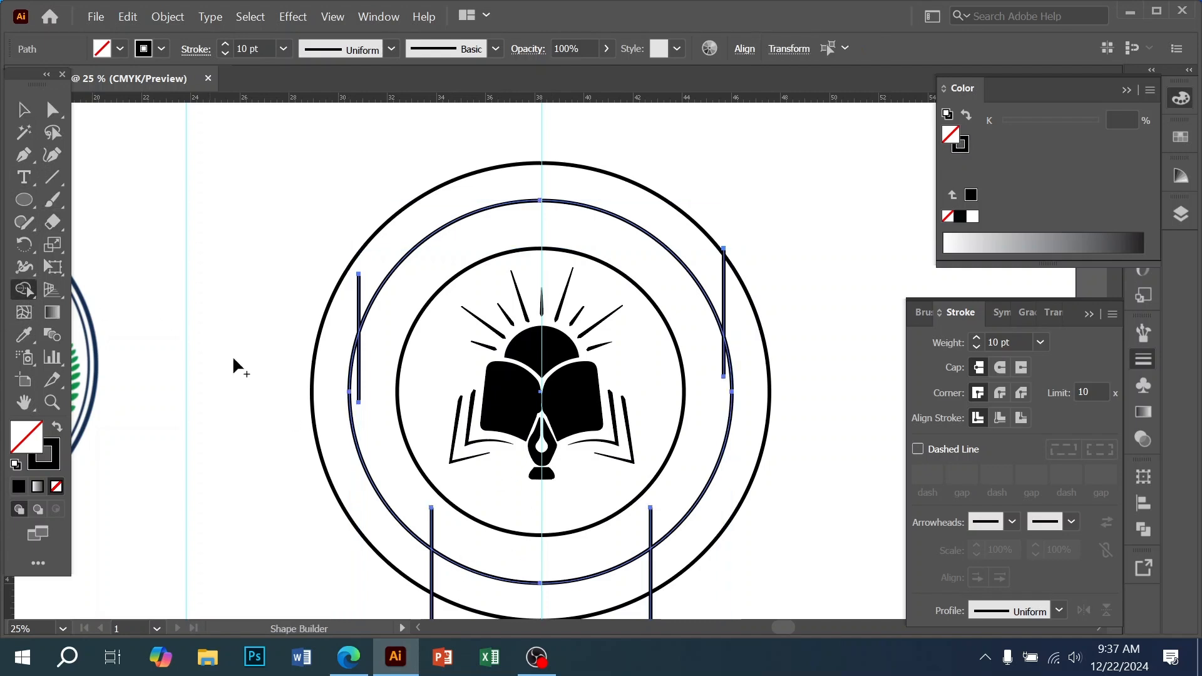
alt+click(361, 464)
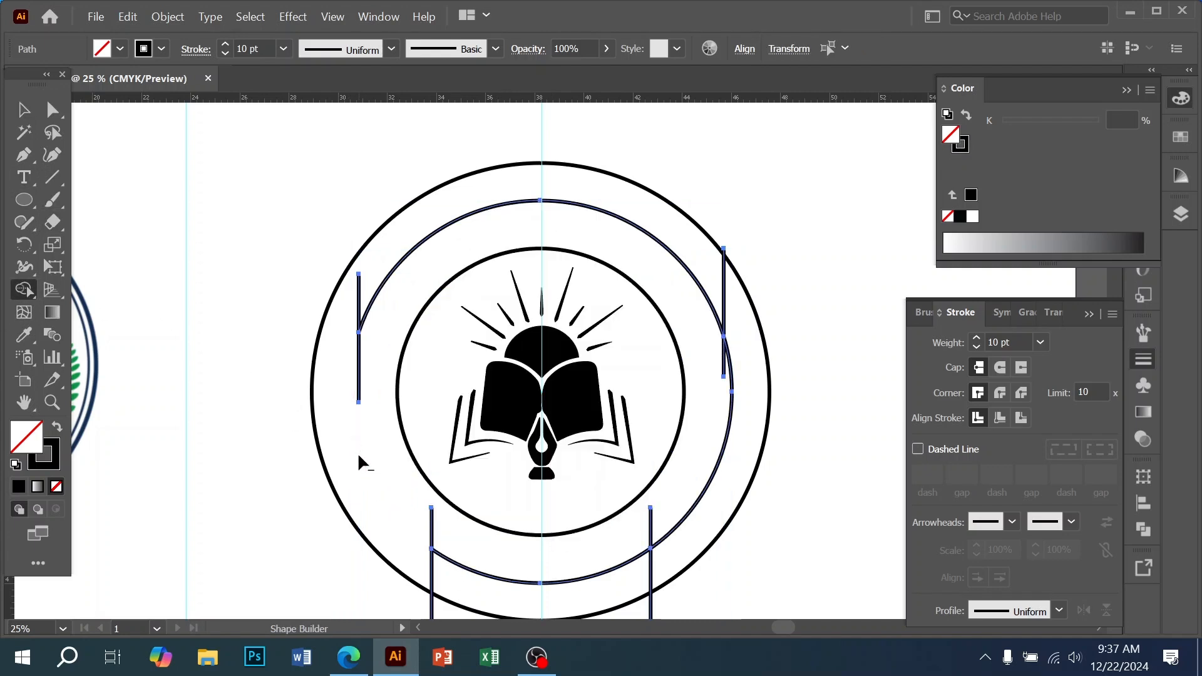
alt+click(727, 448)
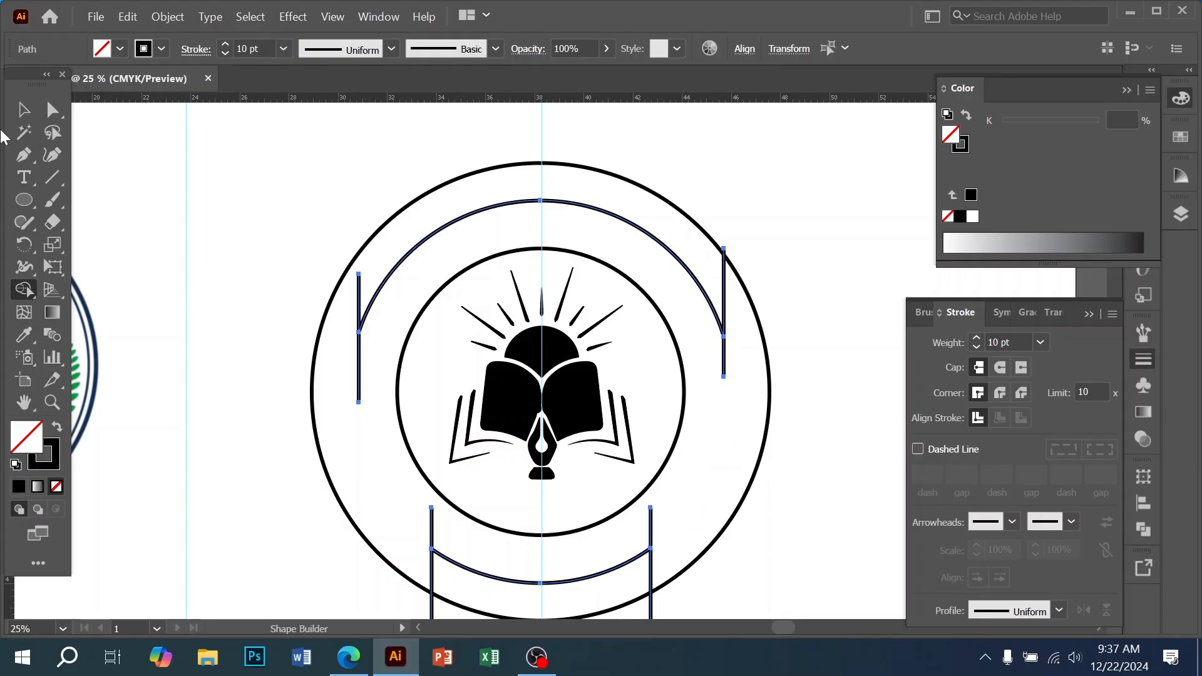
- Delete the four vertical cutting lines, keeping only the upper and lower arcs of the middle ring
click(15, 112)
drag(343, 361, 369, 404)
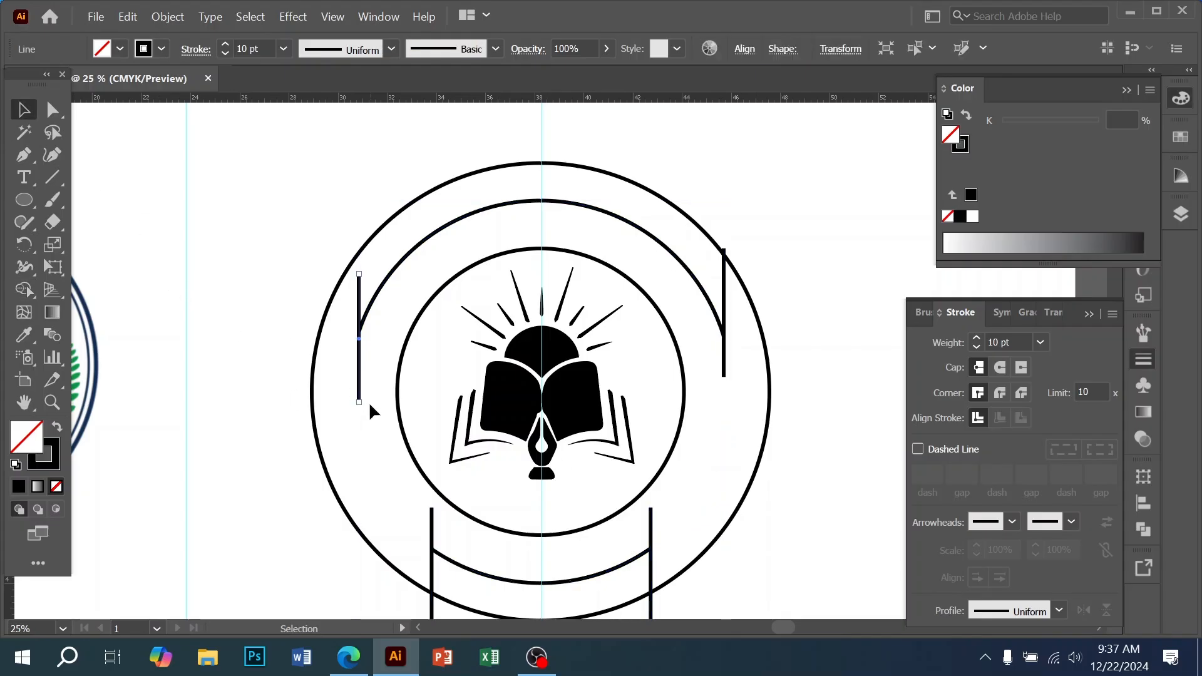
key(Delete)
drag(755, 366, 720, 400)
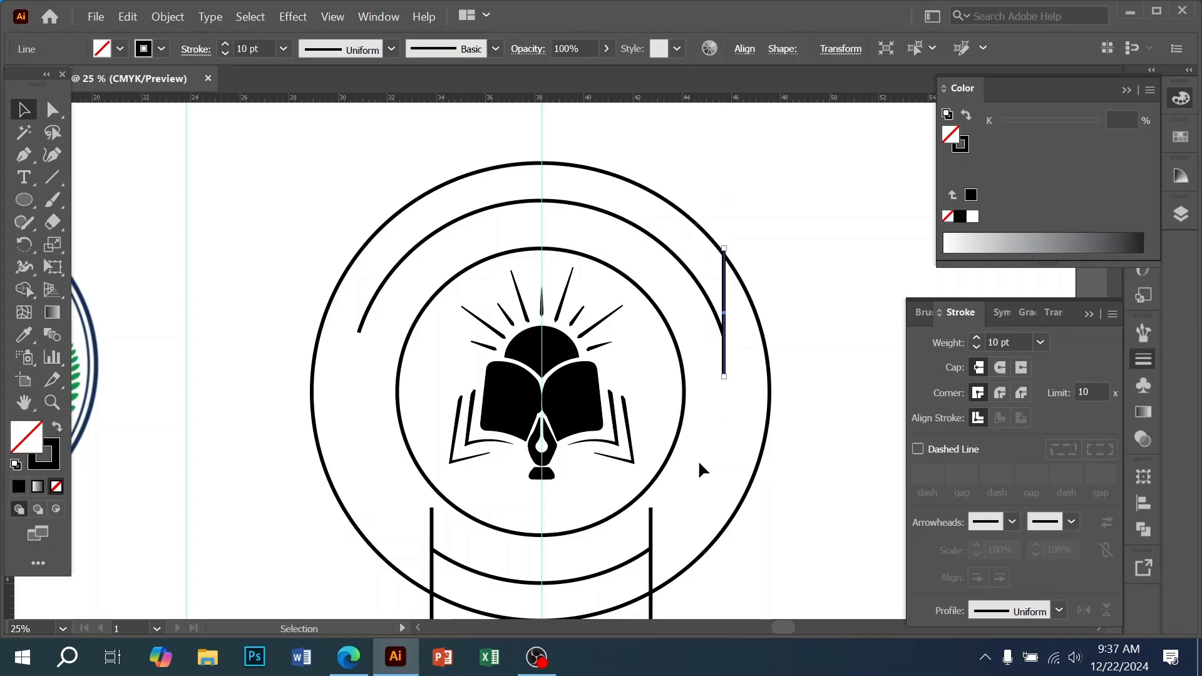
key(Delete)
click(650, 521)
key(Delete)
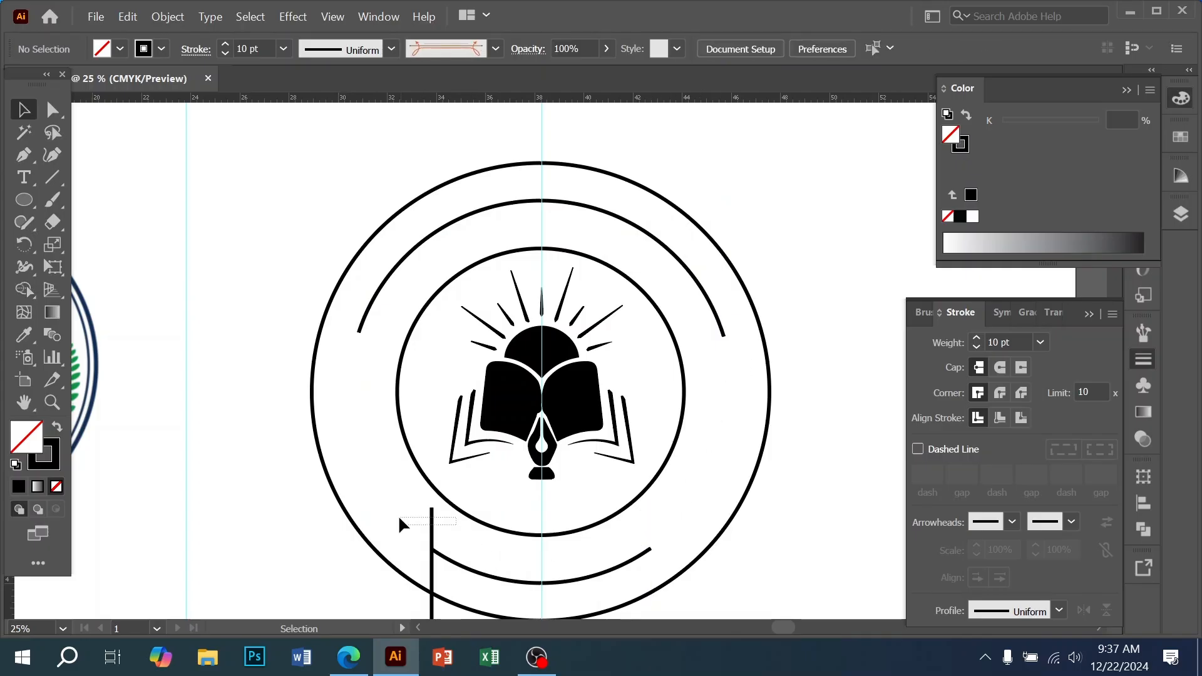
click(432, 526)
key(Delete)
- Place the institution name text এইচ.টি.এস কোচিং সেন্টার below the circular design
key(ctrl+minus)
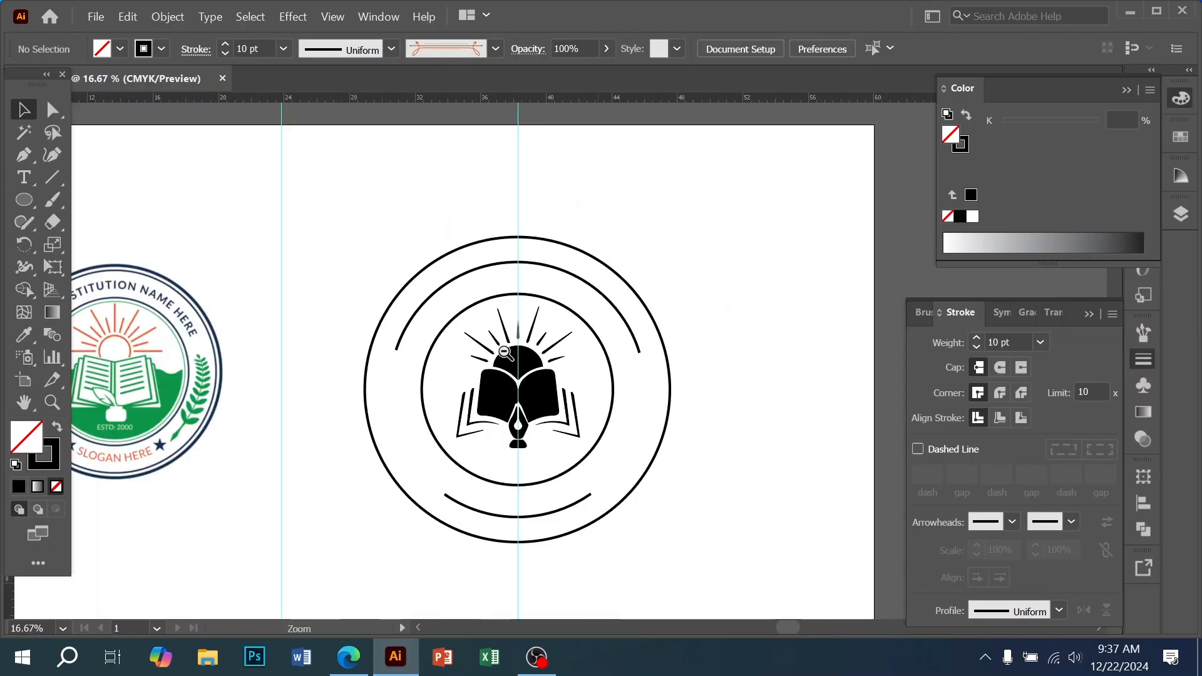
drag(449, 383, 564, 378)
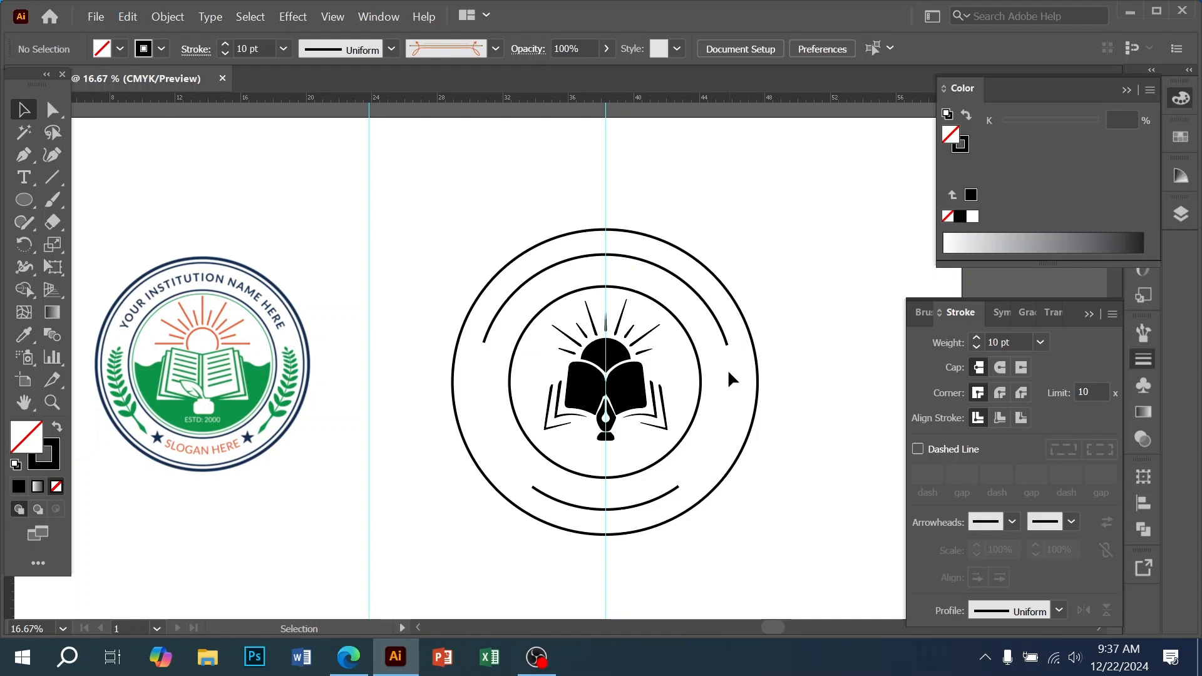
ctrl+click(659, 396)
drag(591, 377, 653, 385)
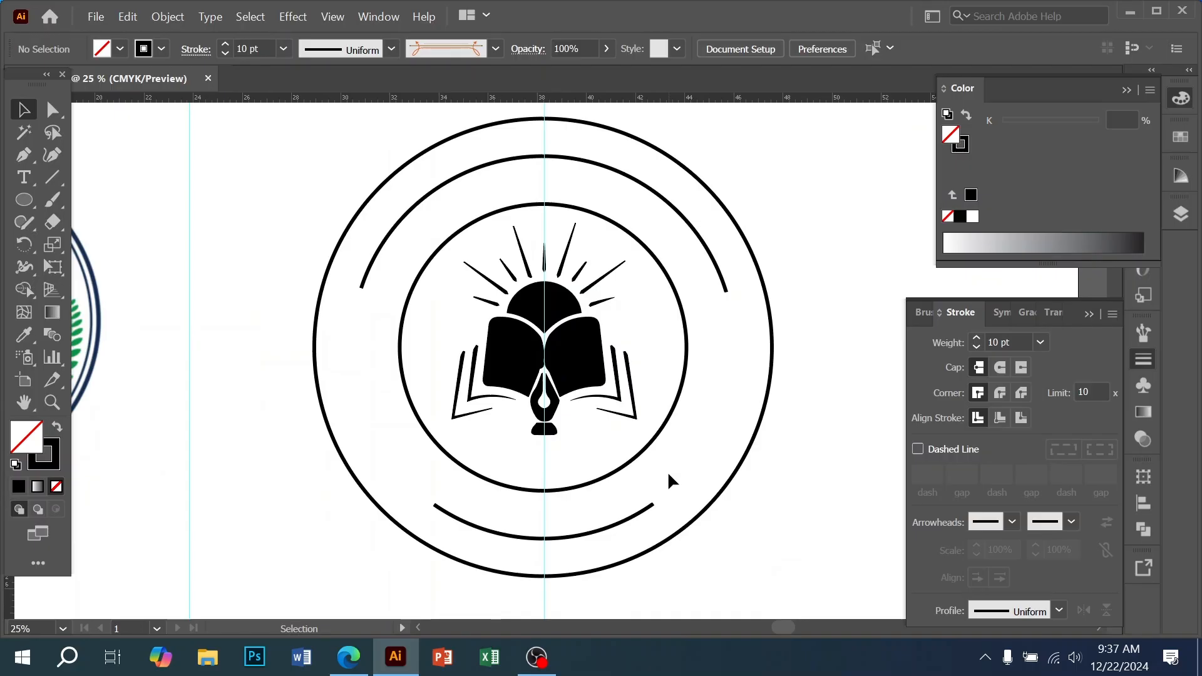
ctrl+alt+click(603, 456)
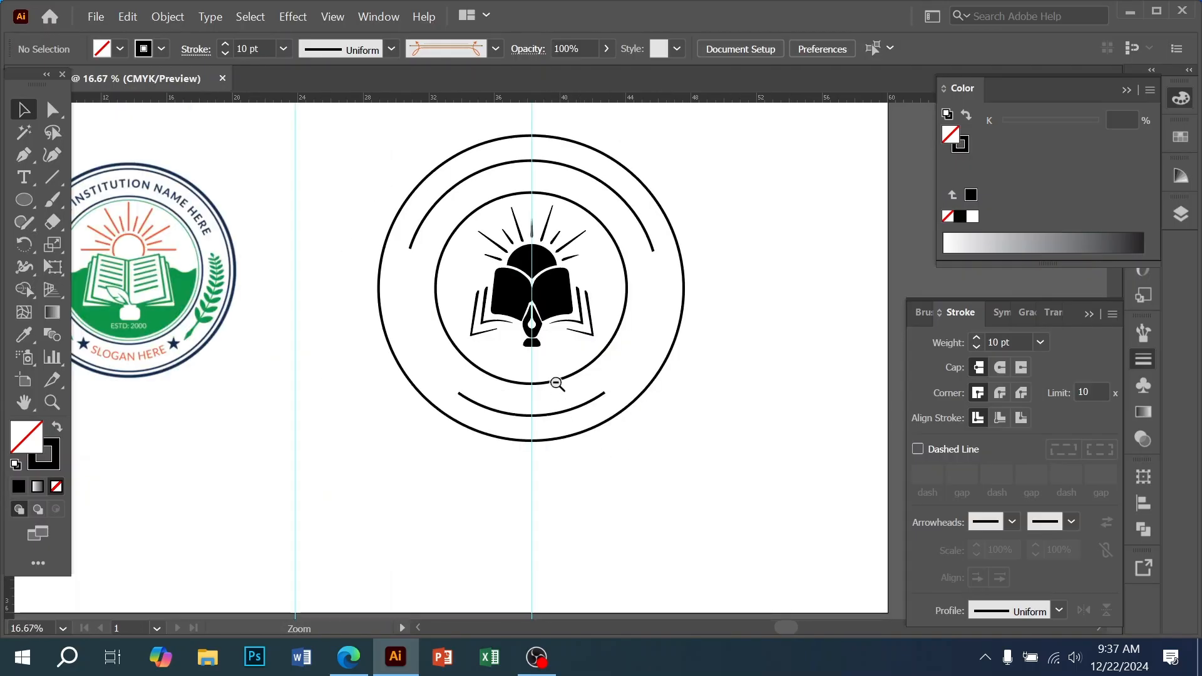
ctrl+alt+click(557, 384)
ctrl+alt+click(551, 385)
ctrl+alt+click(550, 385)
drag(113, 400, 571, 368)
ctrl+click(570, 342)
ctrl+click(570, 342)
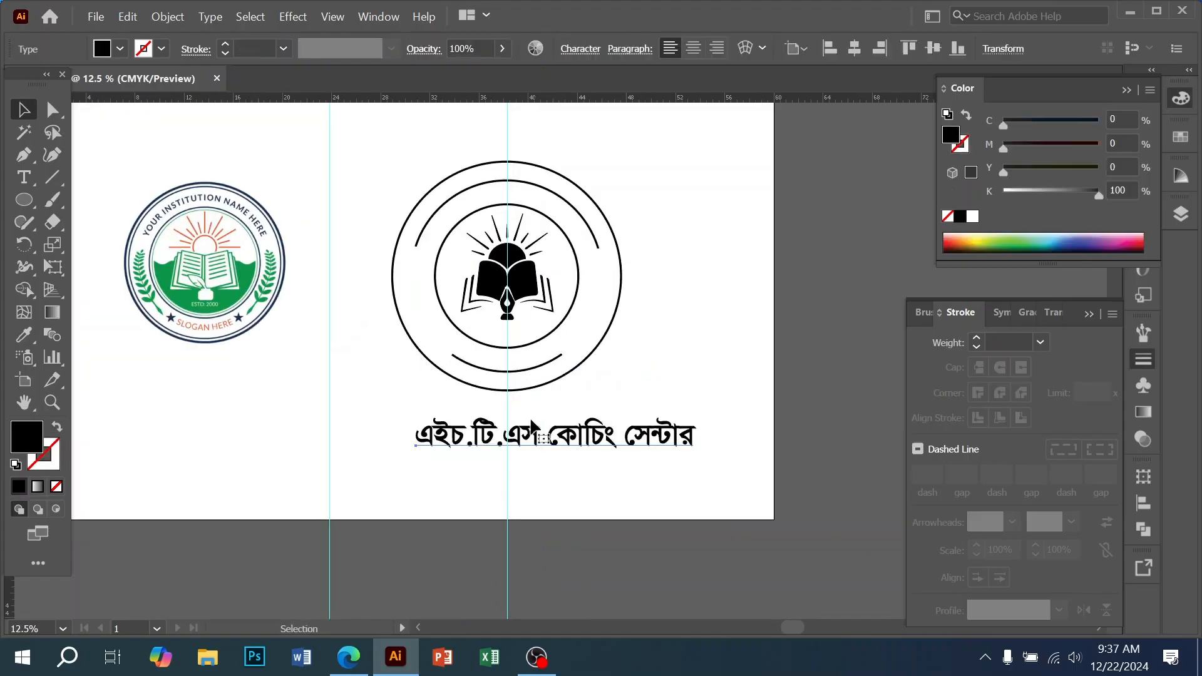
- Duplicate the name text below itself, change the copy to গাইবান্ধা and shift it to the right
drag(532, 437, 509, 499)
triple_click(506, 491)
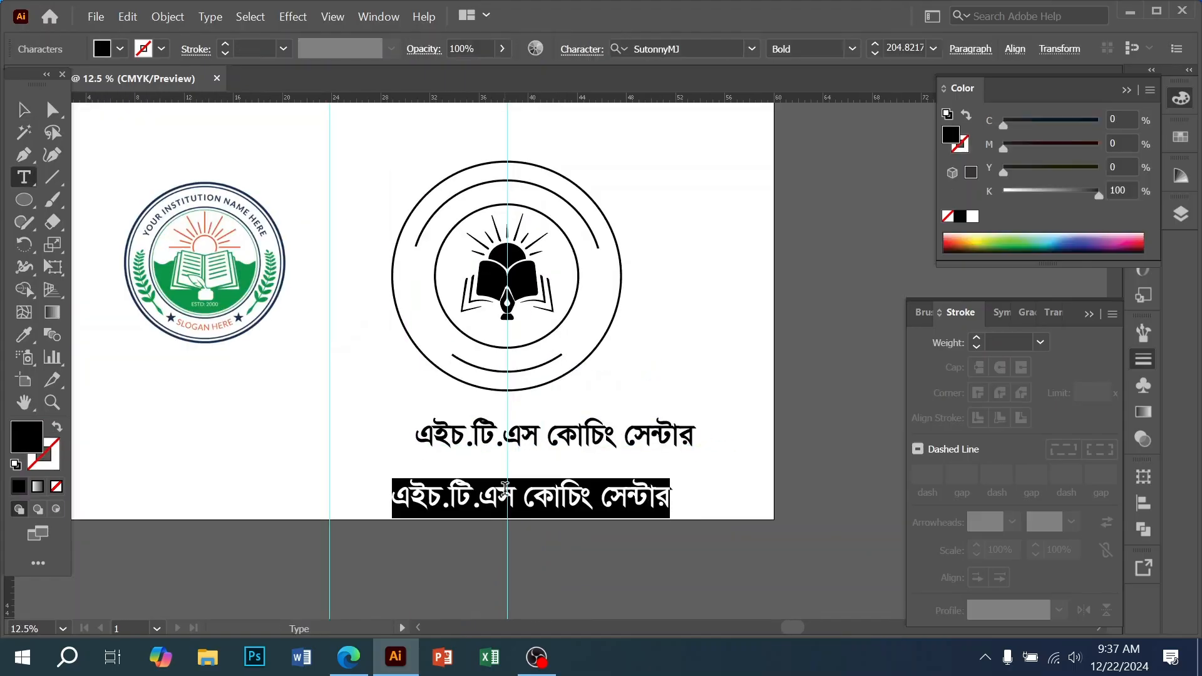
text(গাইবান্ধা)
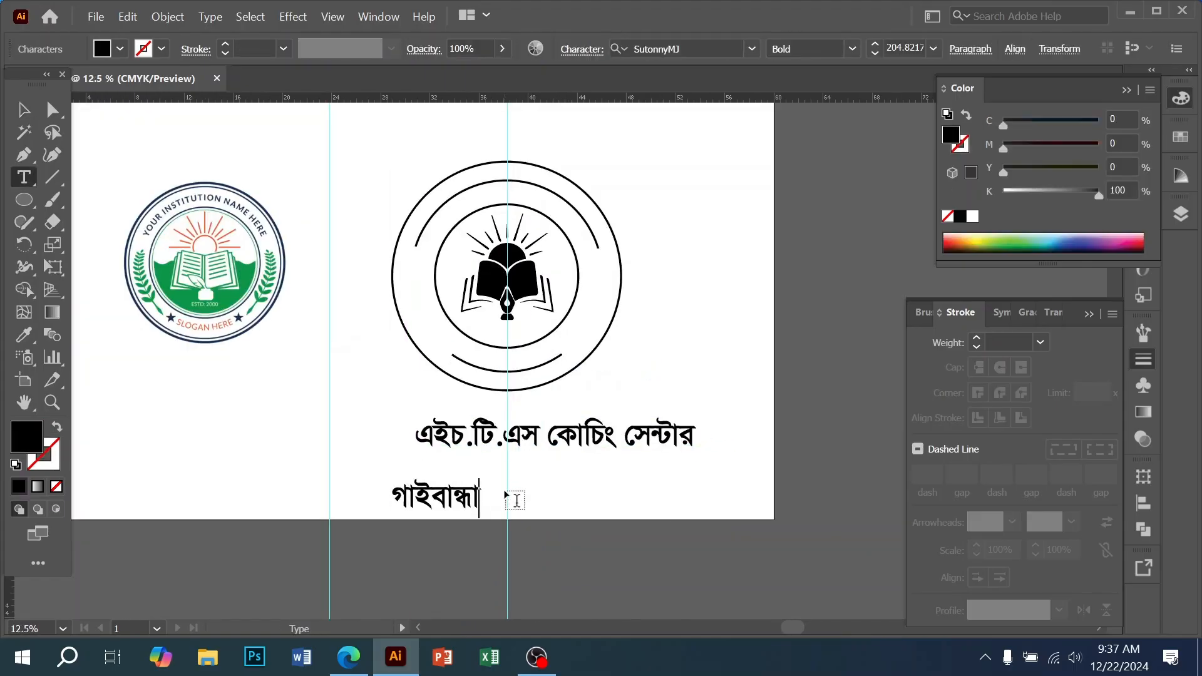
click(13, 112)
drag(458, 496, 500, 494)
- Move the institution name closer under the rings and convert both text lines to outlines
key(ctrl+=)
drag(481, 539, 450, 522)
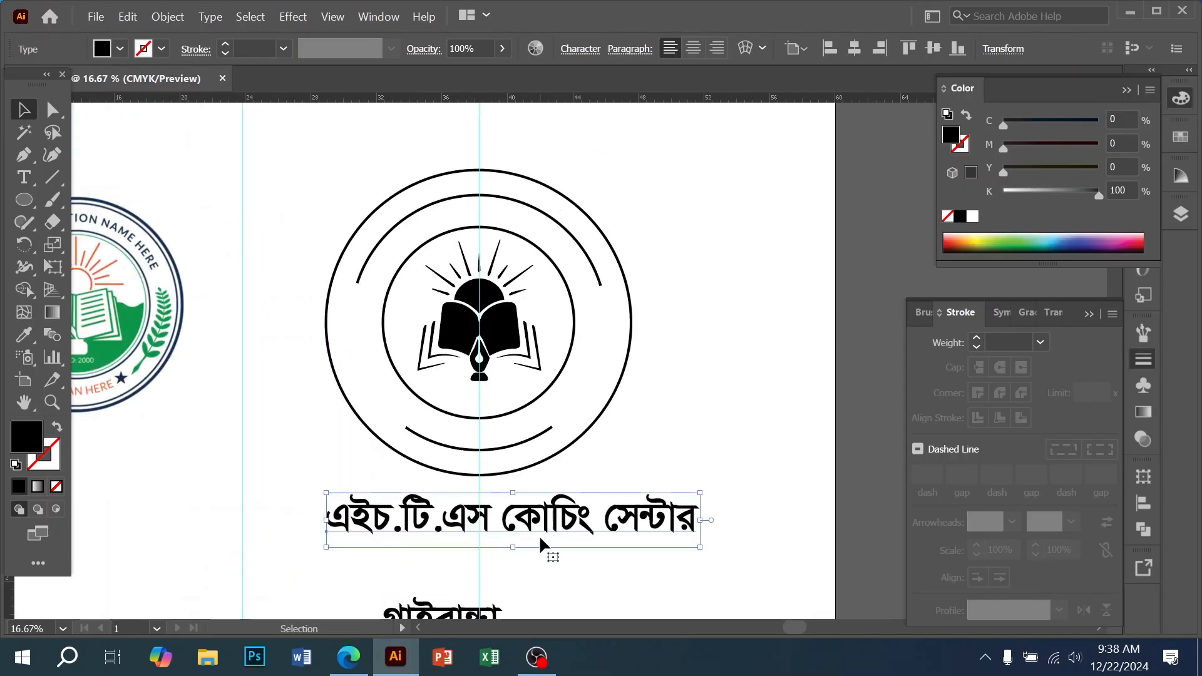
shift+click(481, 611)
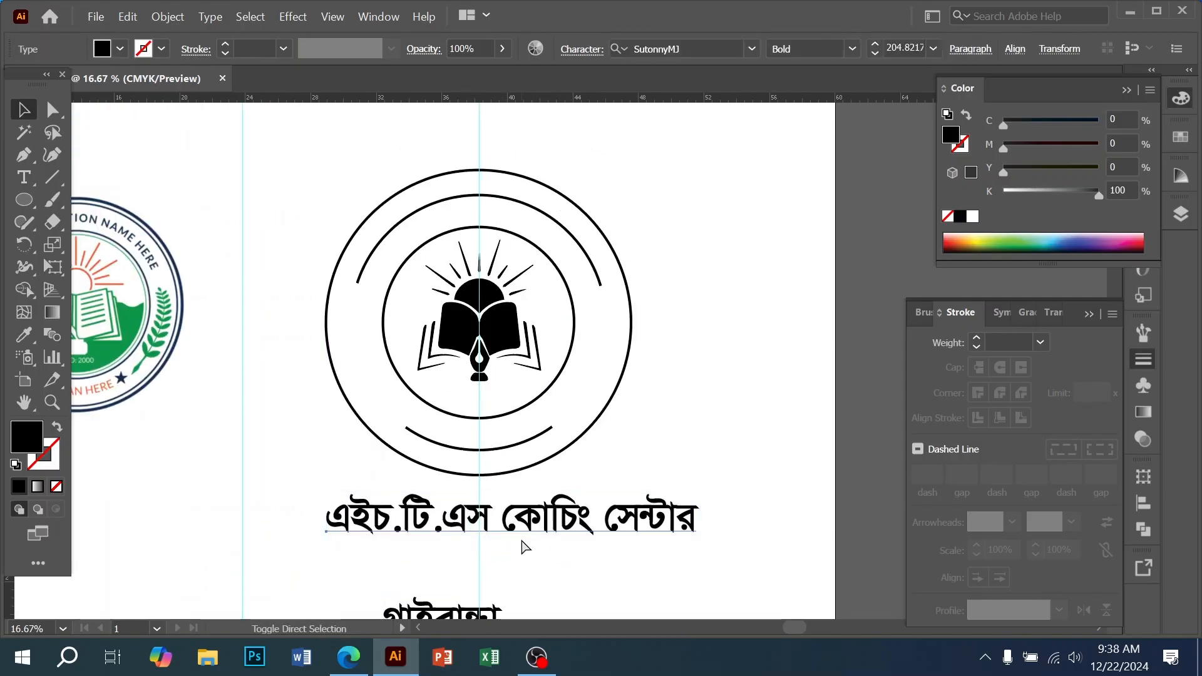
key(ctrl+g)
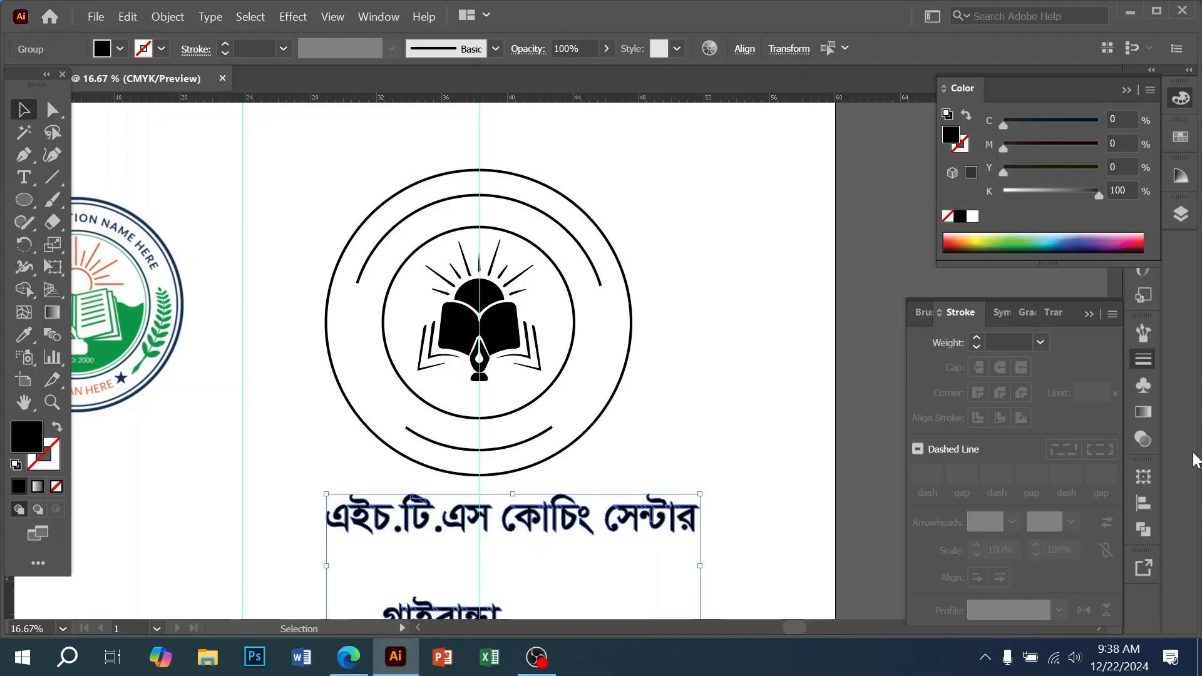
- Try applying the existing এইচ.টি.এস কোচিং সেন্টার art brush to the upper arc
click(1143, 333)
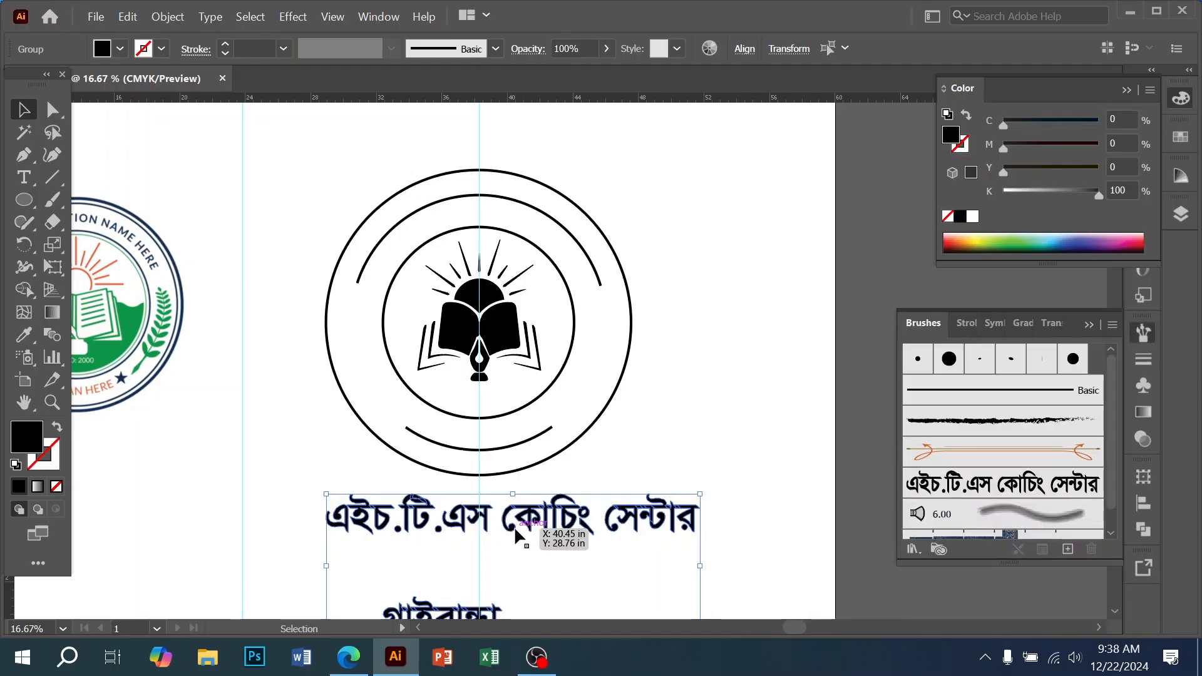
click(613, 365)
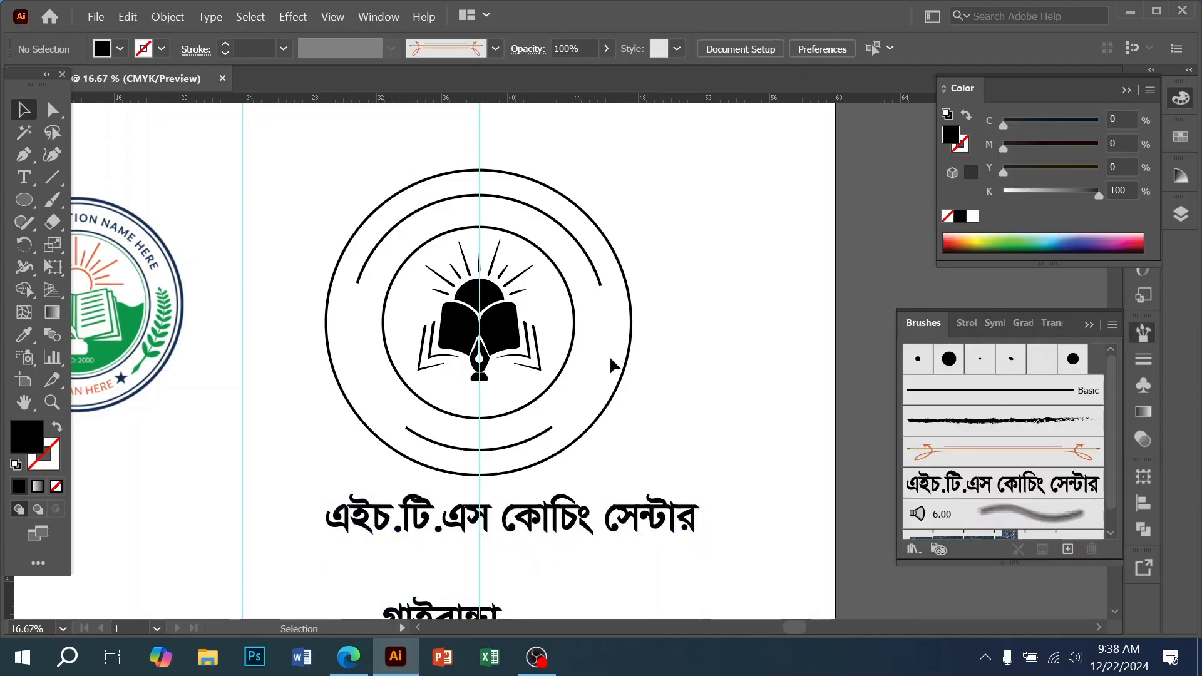
click(601, 281)
click(988, 495)
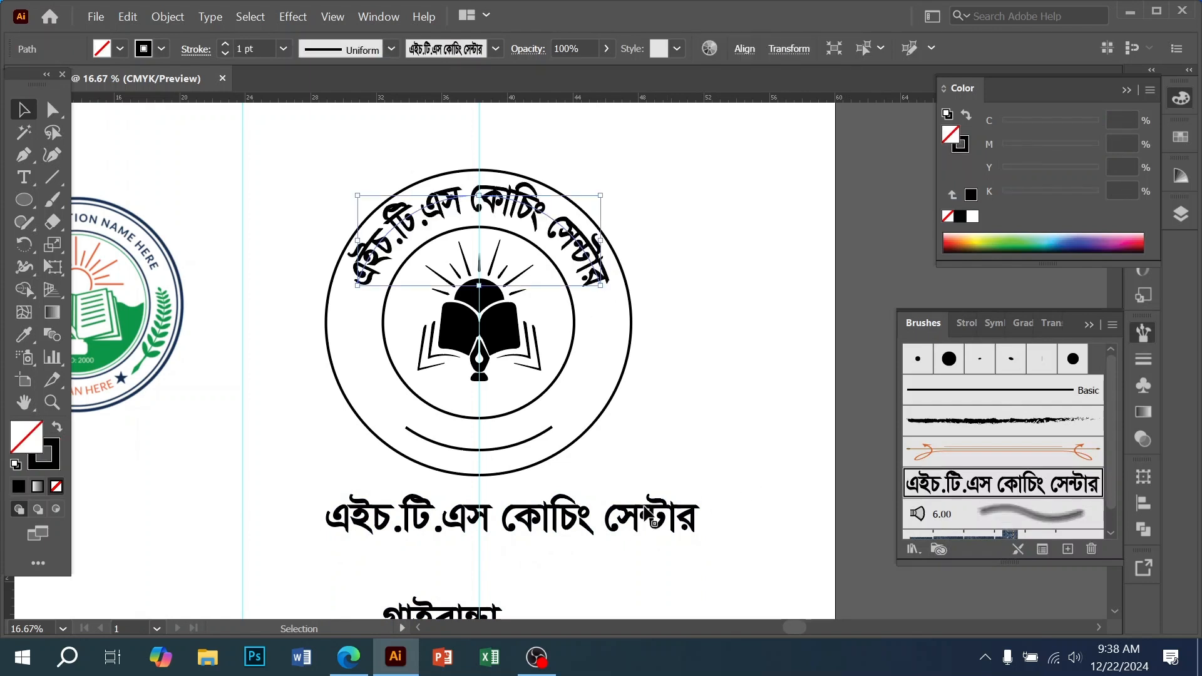
click(490, 608)
key(ctrl+z)
key(ctrl+z)
key(ctrl+z)
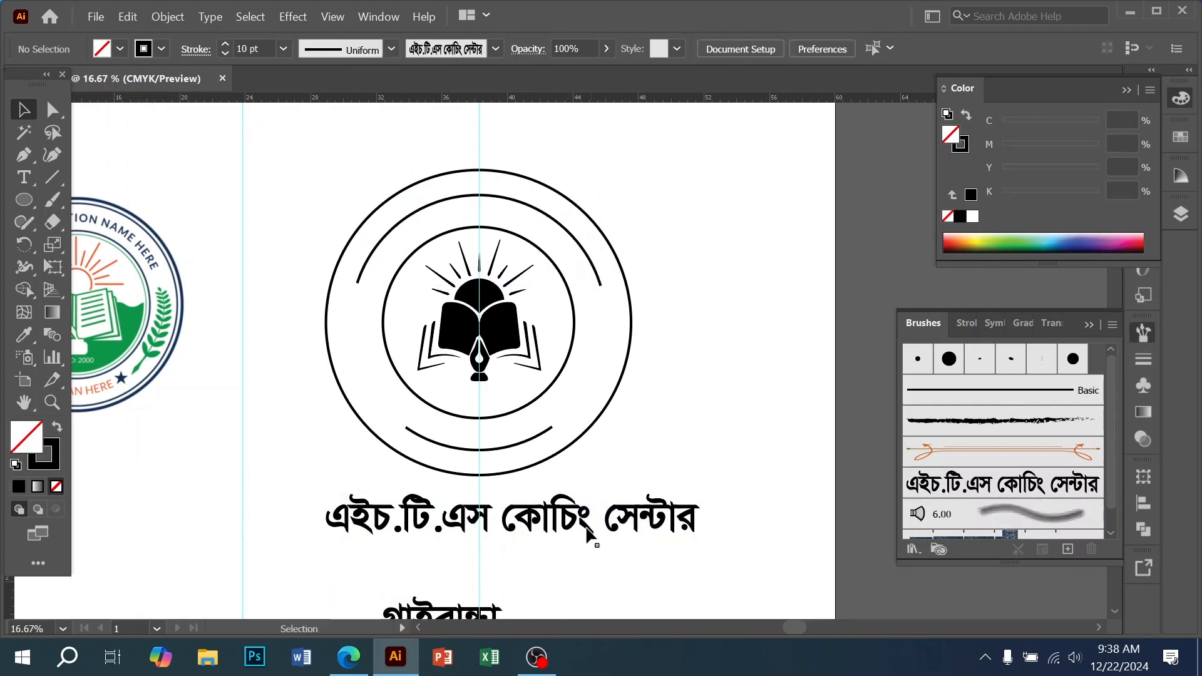
mouse_move(584, 524)
mouse_down()
mouse_move(888, 476)
mouse_move(970, 448)
mouse_up()
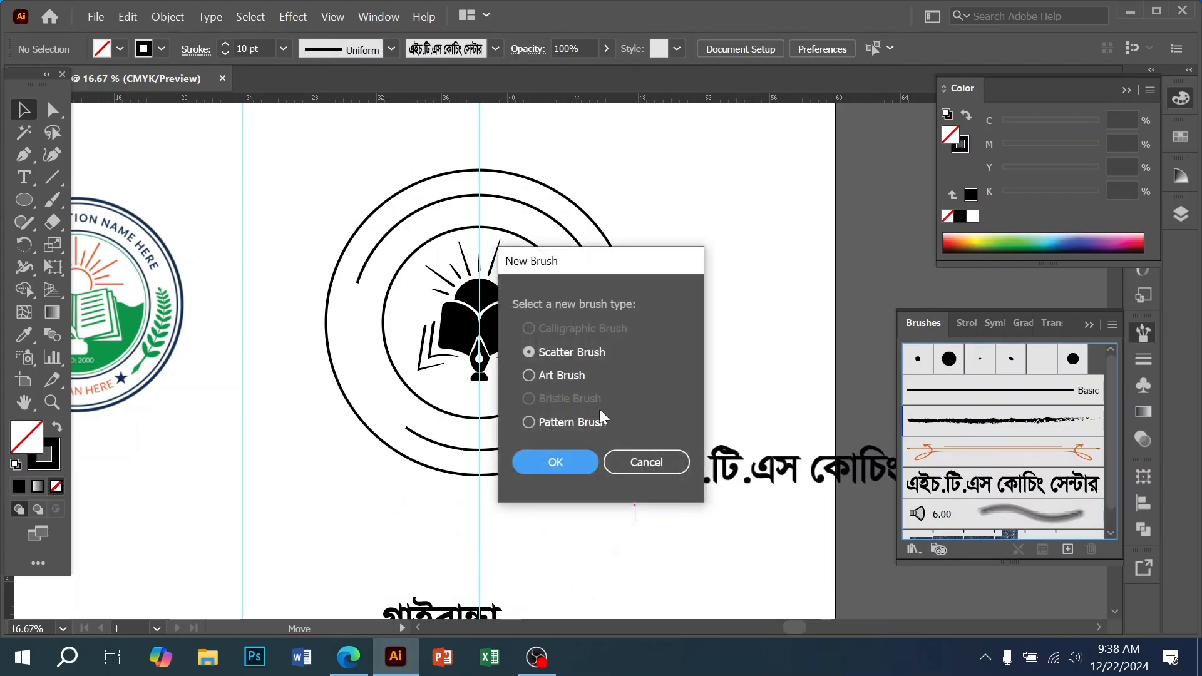
click(555, 375)
click(566, 459)
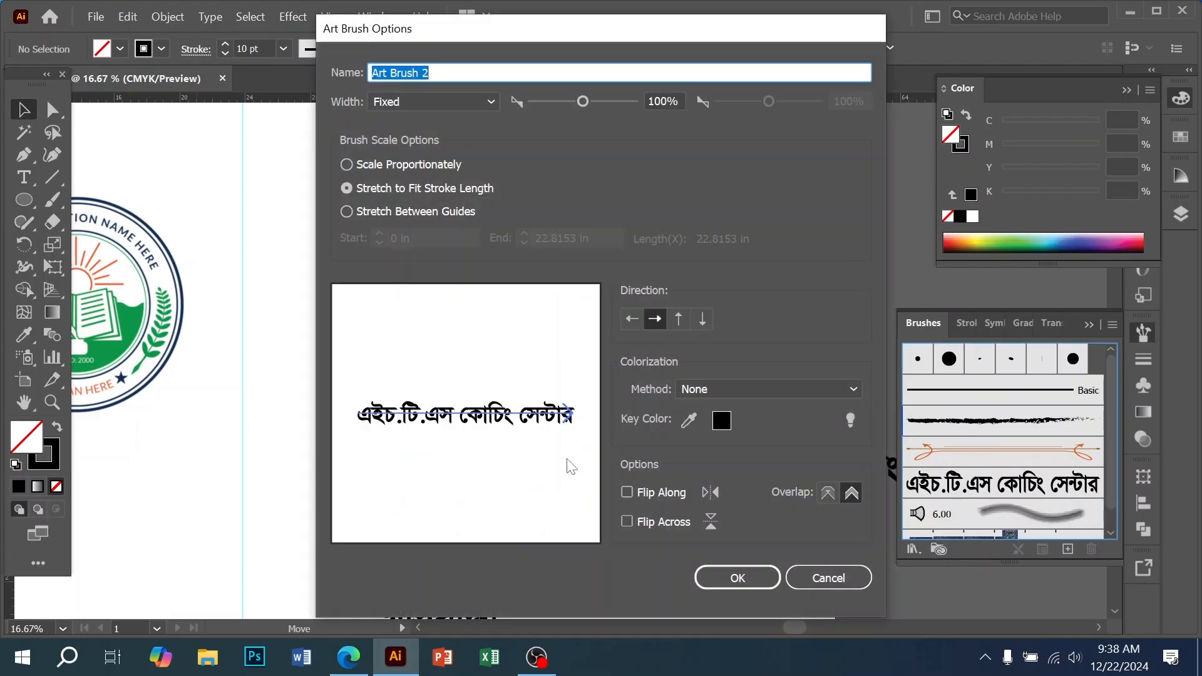
click(813, 580)
- Define a new art brush from the outlined এইচ.টি.এস কোচিং সেন্টার text and apply the name brush to the upper arc
mouse_move(677, 506)
mouse_down()
mouse_move(701, 513)
mouse_move(959, 451)
mouse_up()
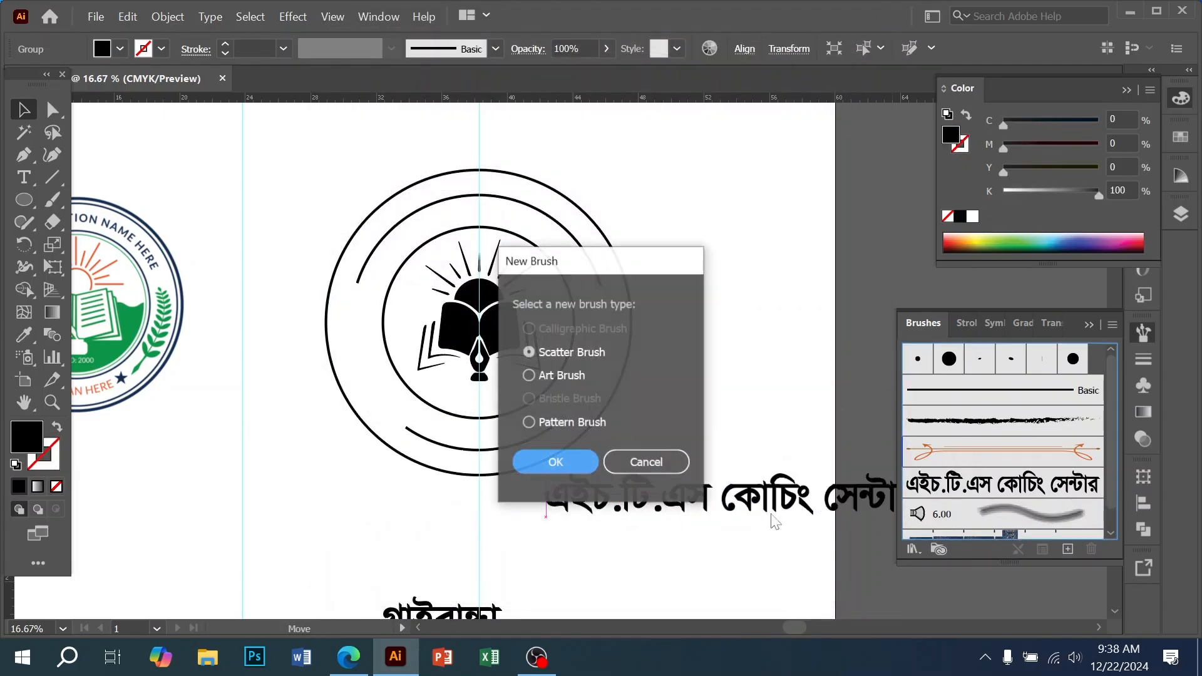
click(542, 378)
click(556, 460)
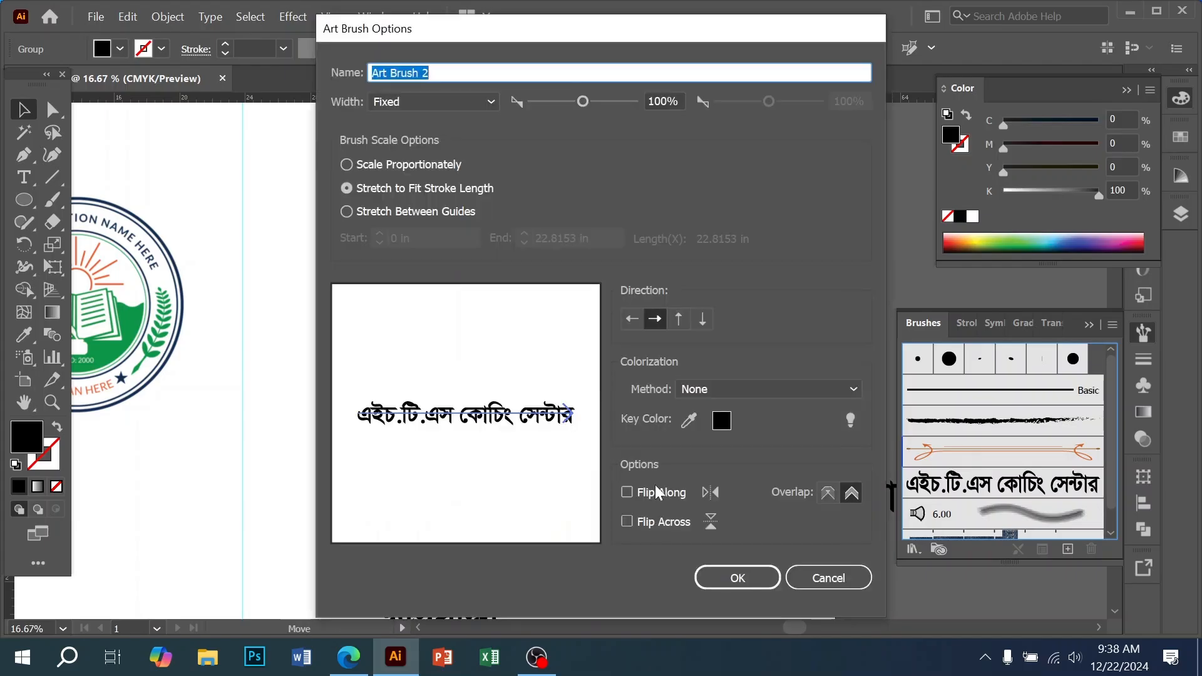
click(733, 580)
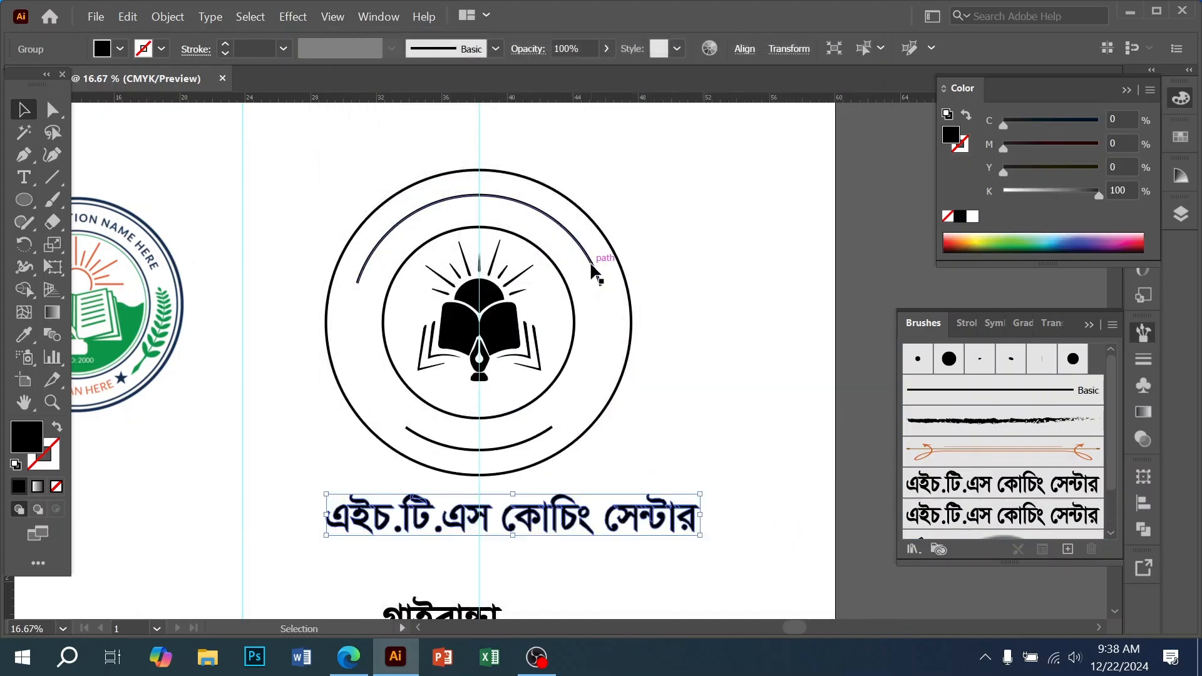
click(594, 268)
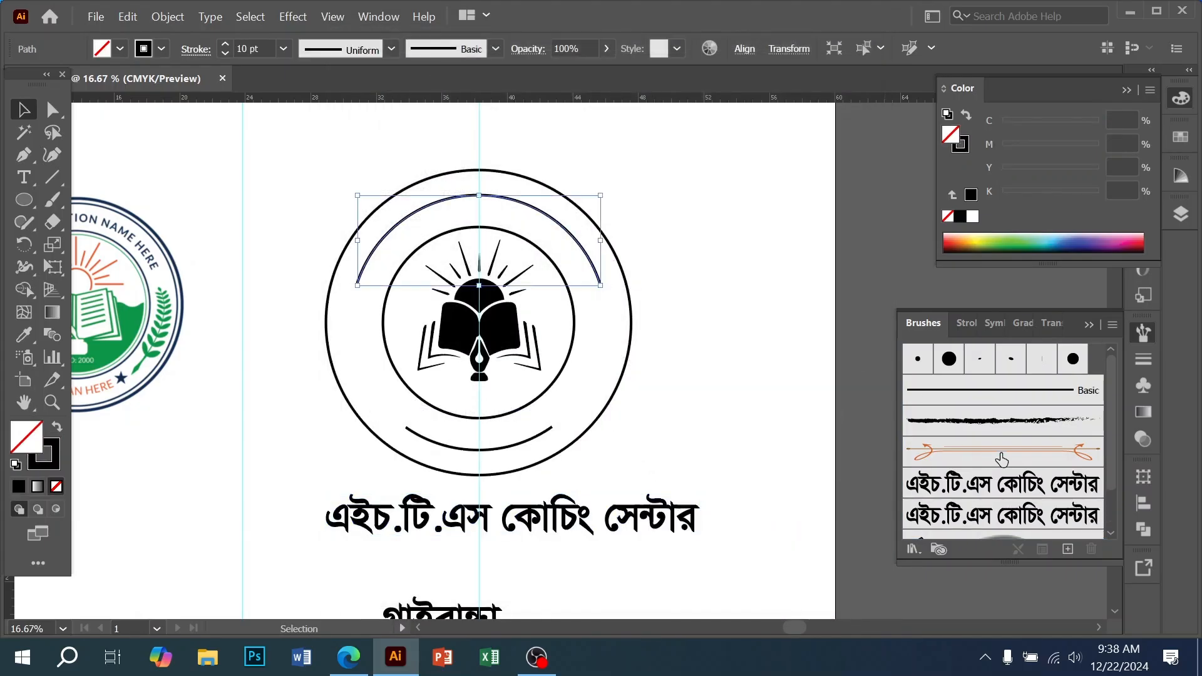
click(980, 485)
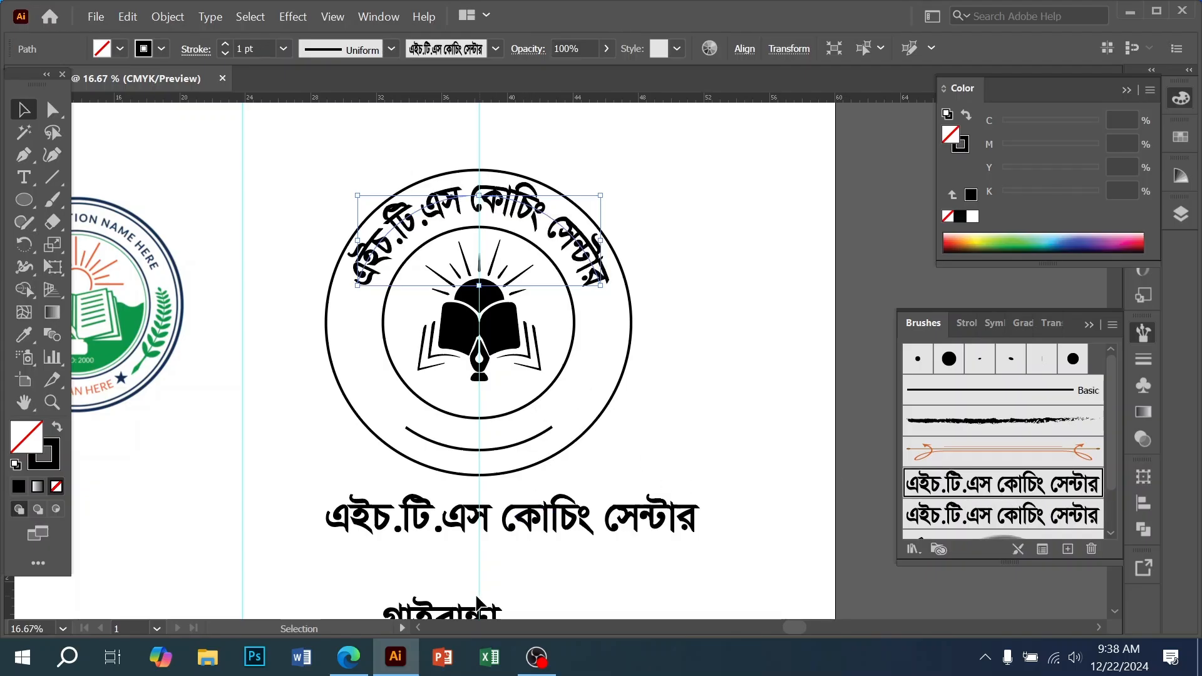
- Create an art brush from the outlined গাইবান্ধা text and apply it to the lower arc
mouse_move(464, 614)
mouse_down()
mouse_move(902, 501)
mouse_move(1033, 451)
mouse_up()
click(529, 375)
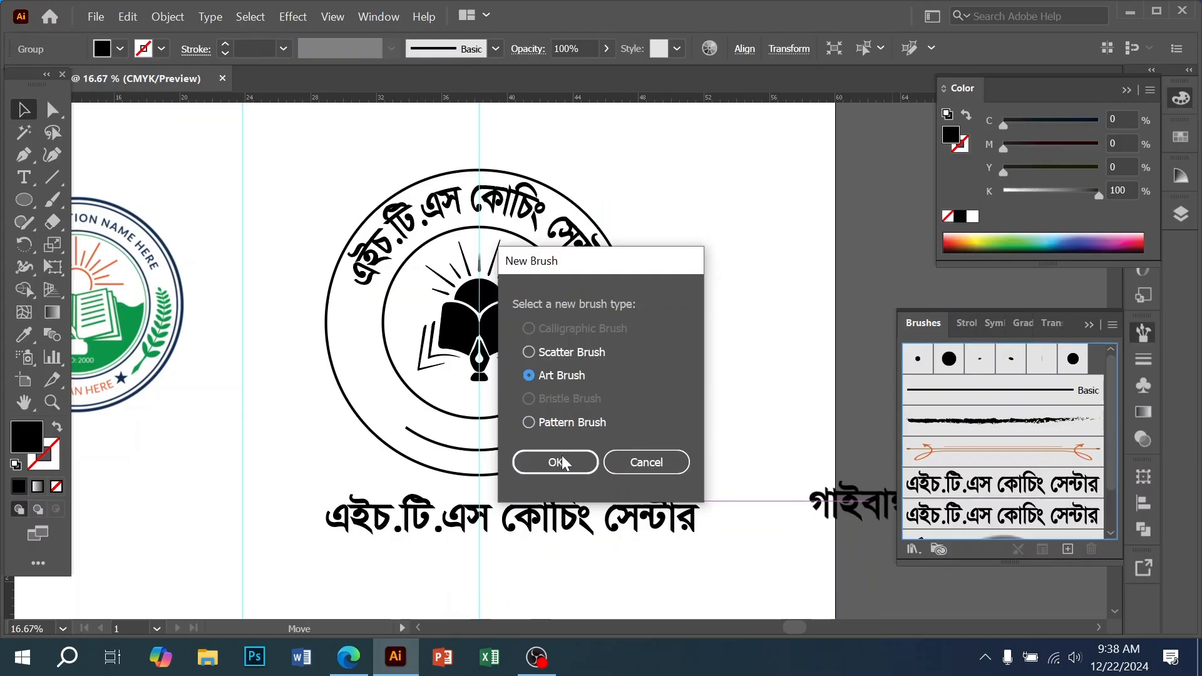
click(563, 463)
click(738, 585)
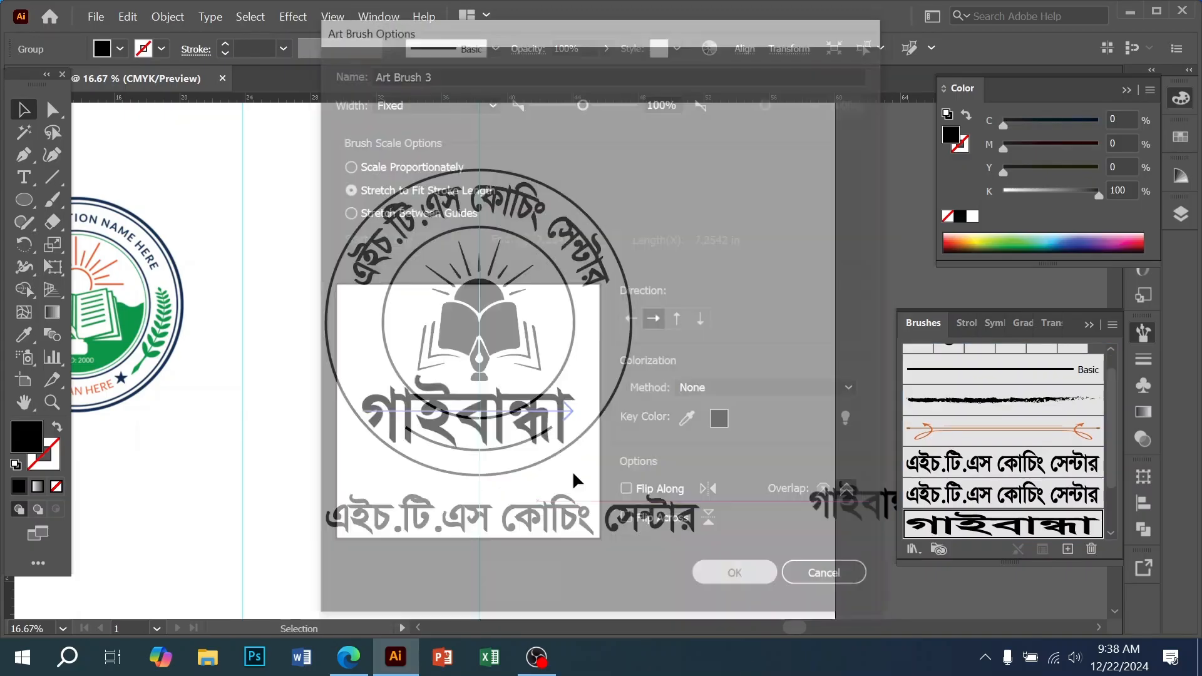
click(547, 438)
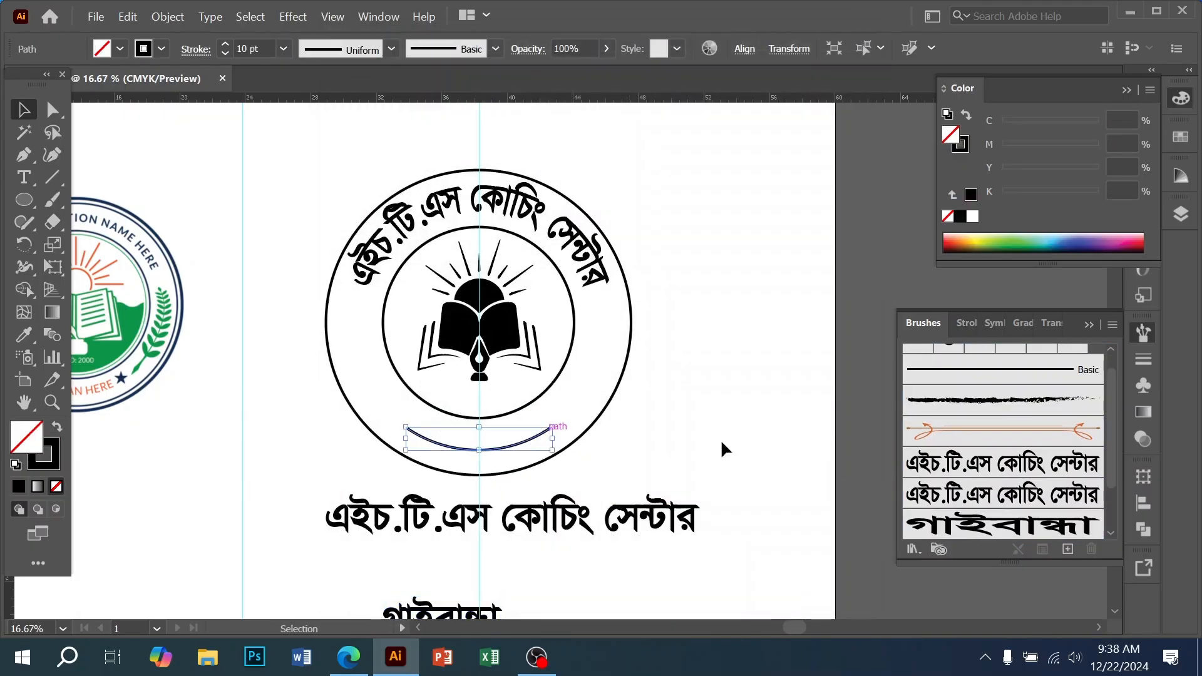
click(968, 528)
- Try a second গাইবান্ধা art brush with its direction reversed for the lower arc, and restore the forward brush on the arc
click(504, 374)
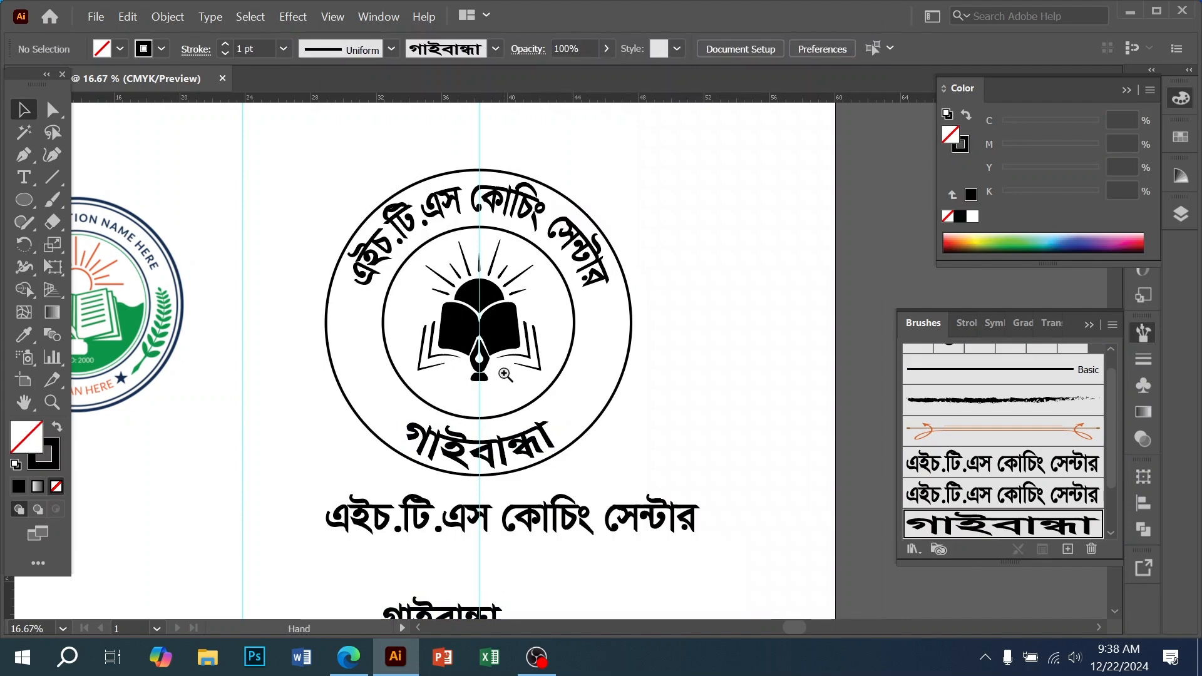
click(504, 374)
click(576, 463)
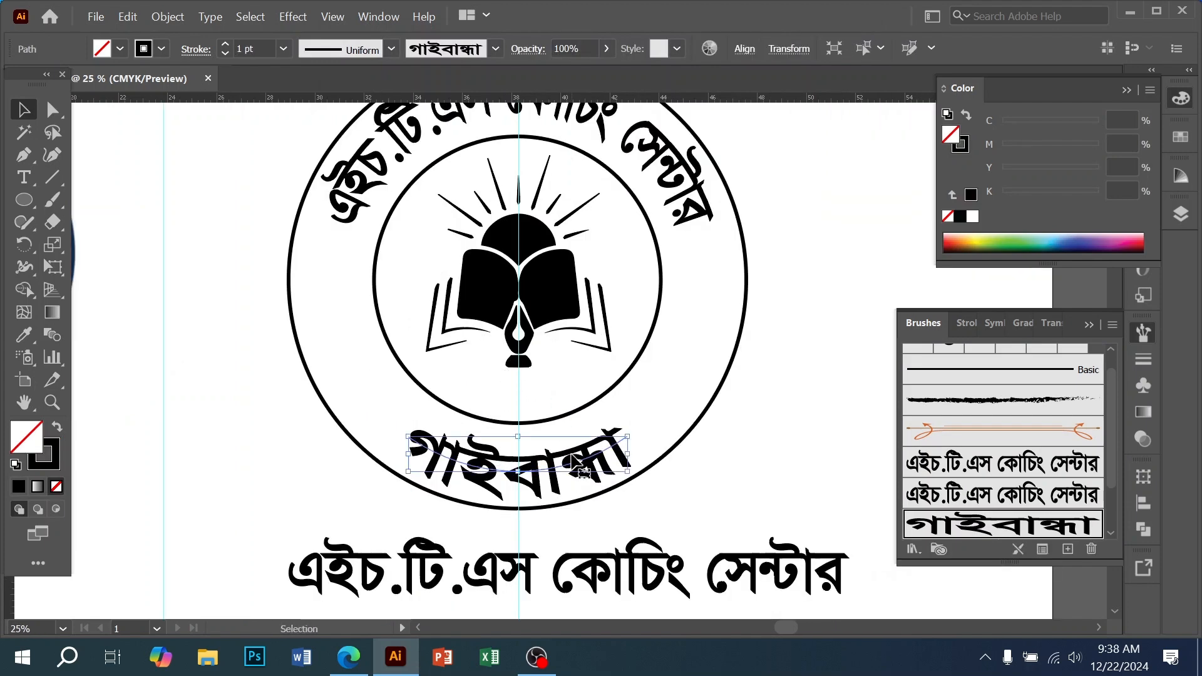
key(a)
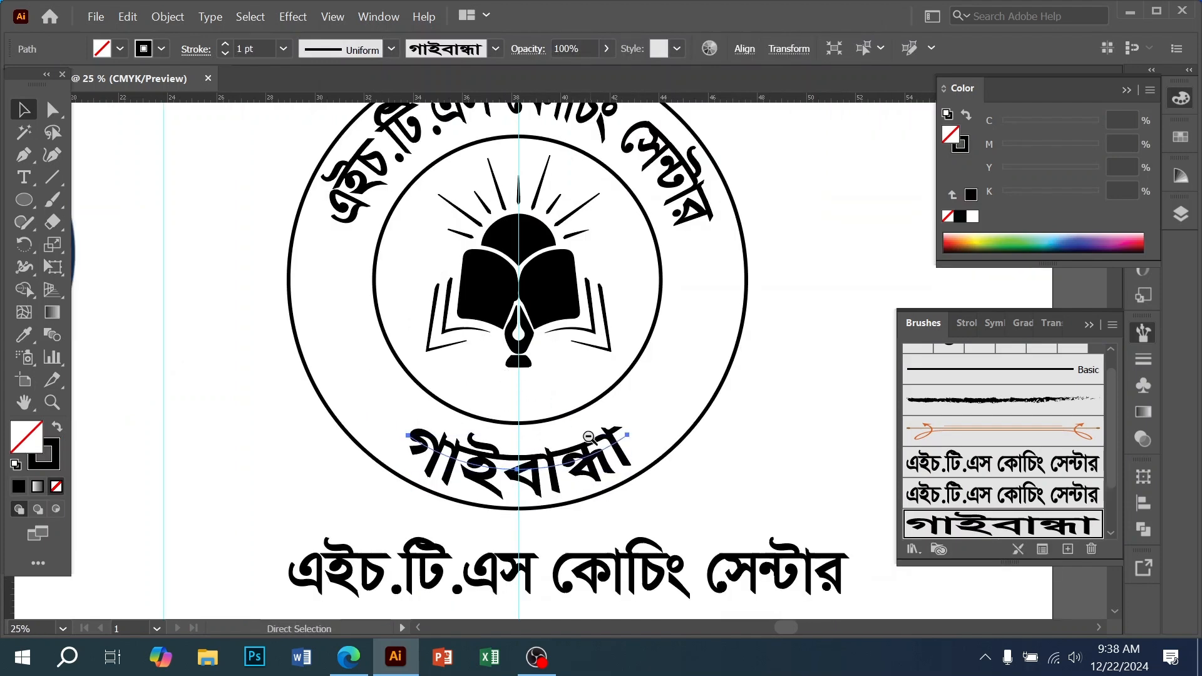
ctrl+alt+click(589, 436)
mouse_move(529, 552)
mouse_down()
mouse_move(821, 520)
mouse_move(1067, 409)
mouse_up()
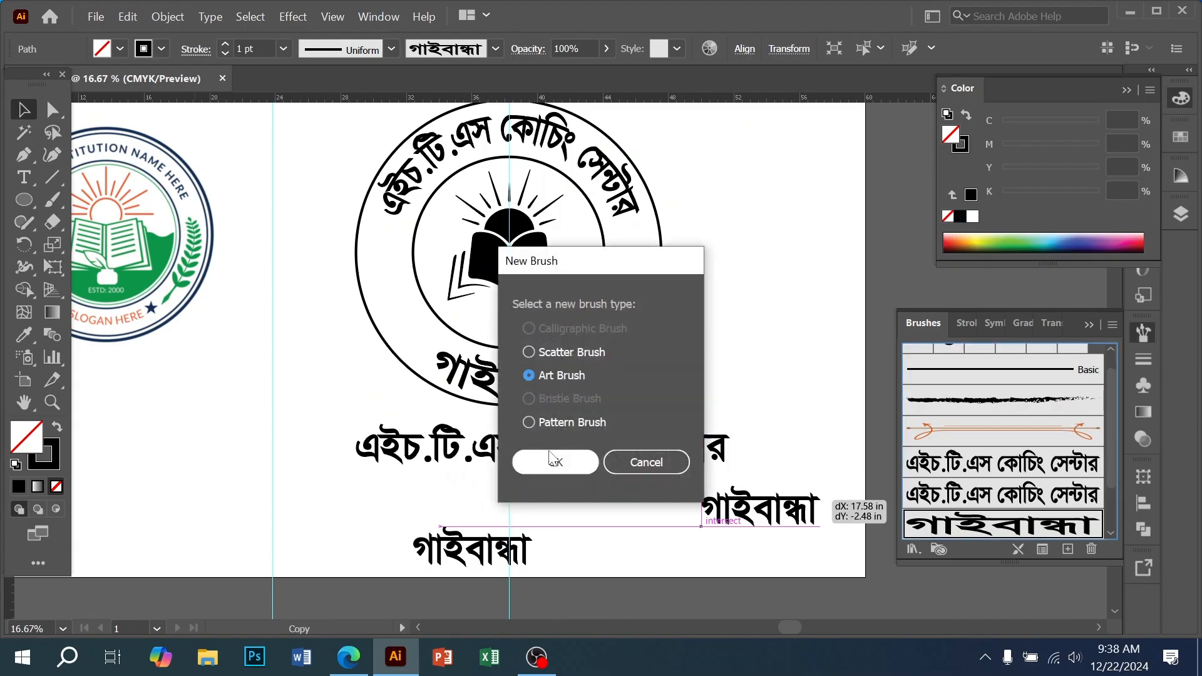
click(554, 462)
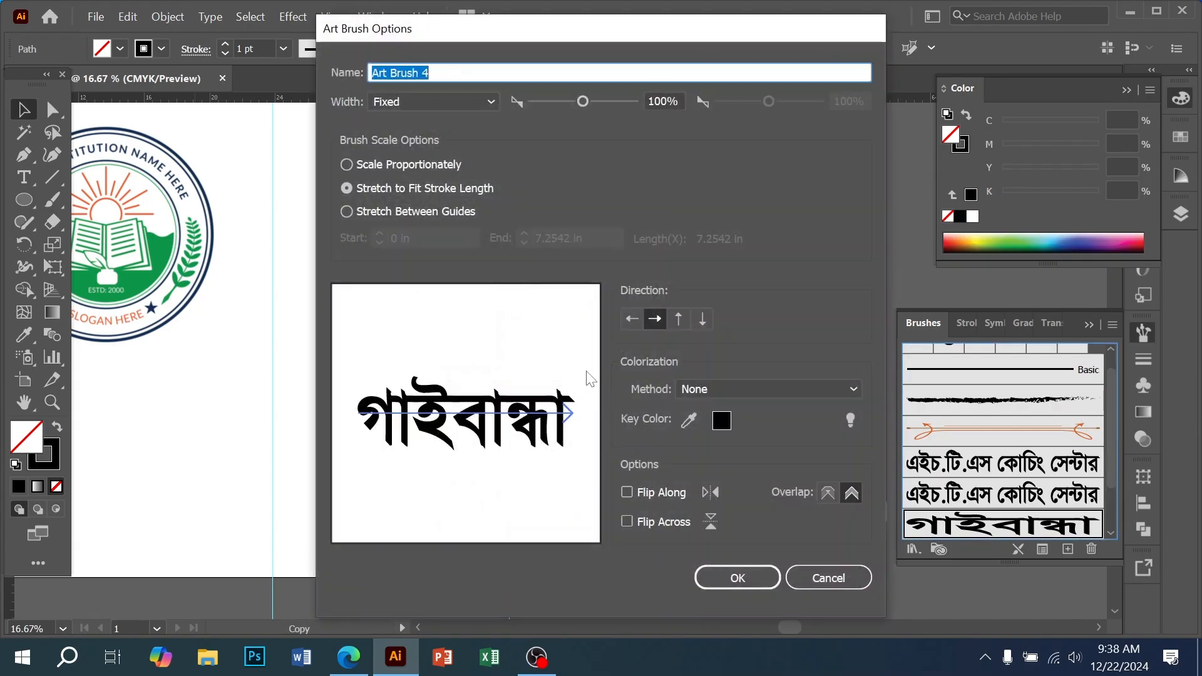
click(636, 321)
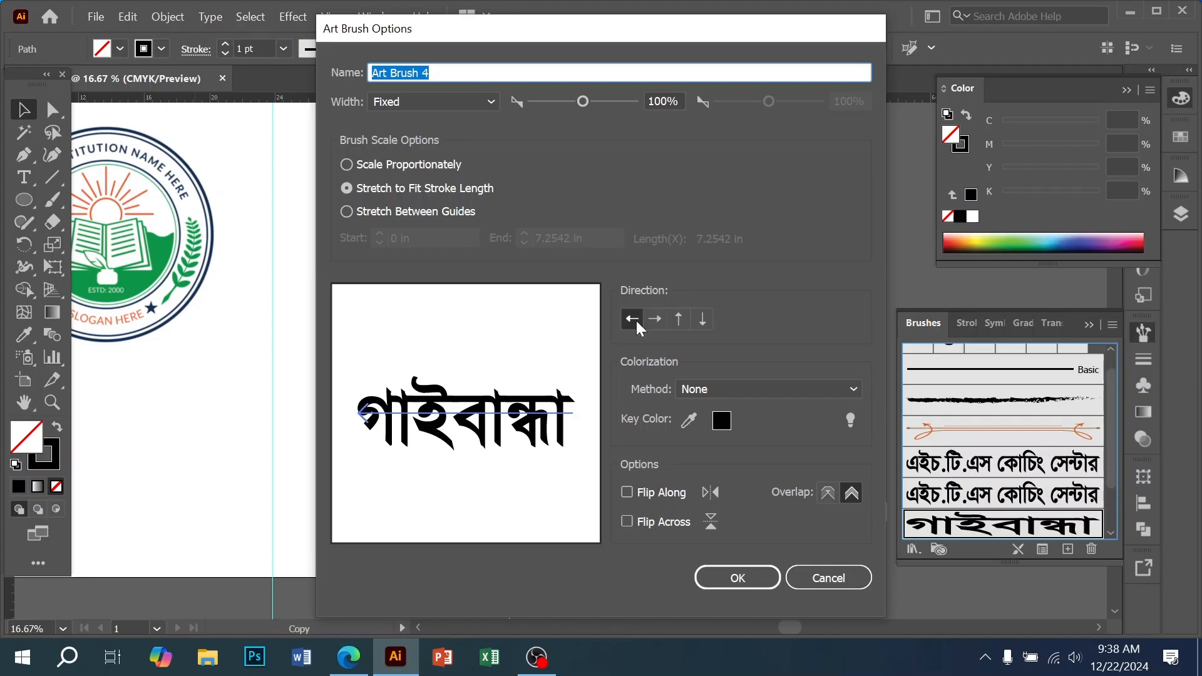
click(726, 579)
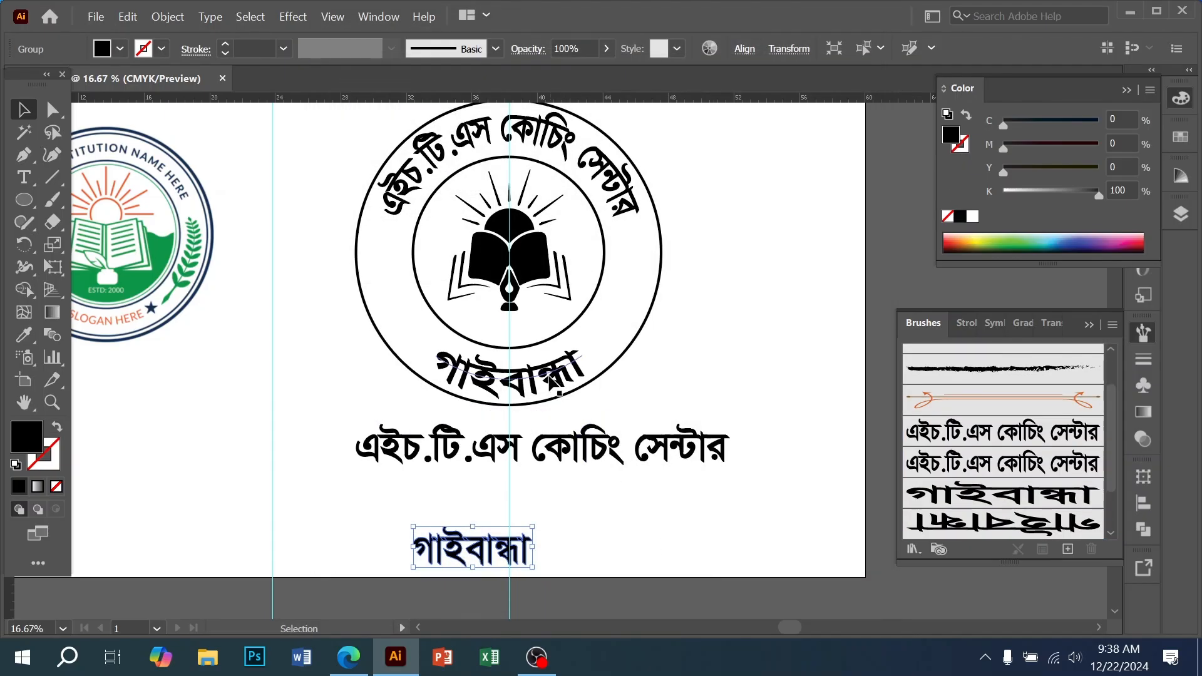
click(963, 534)
click(969, 496)
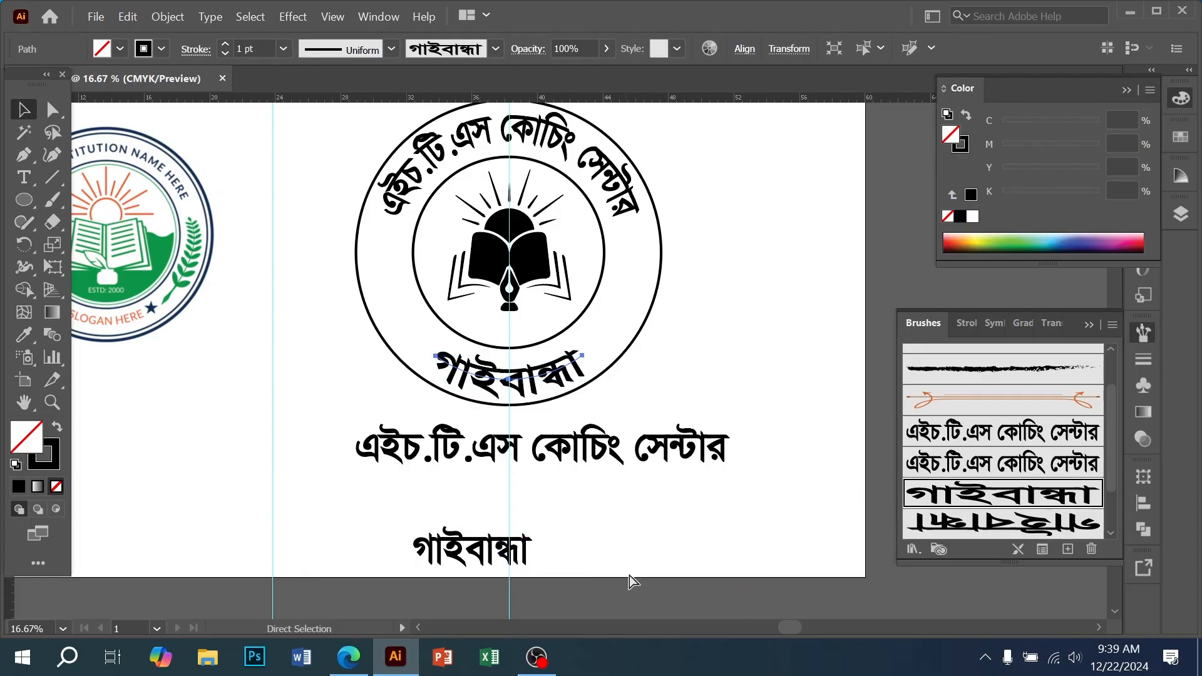
- Delete the two straight outlined text lines below the circular design
scroll(629, 576, up, 2)
click(645, 465)
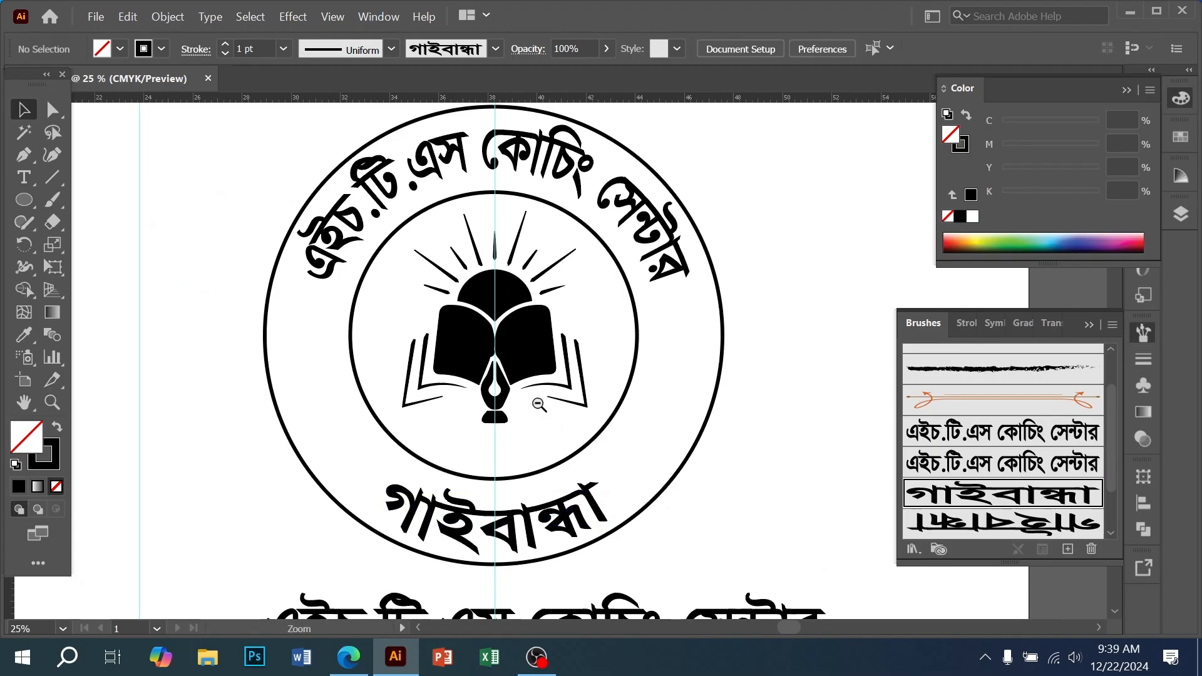
scroll(461, 369, down, 2)
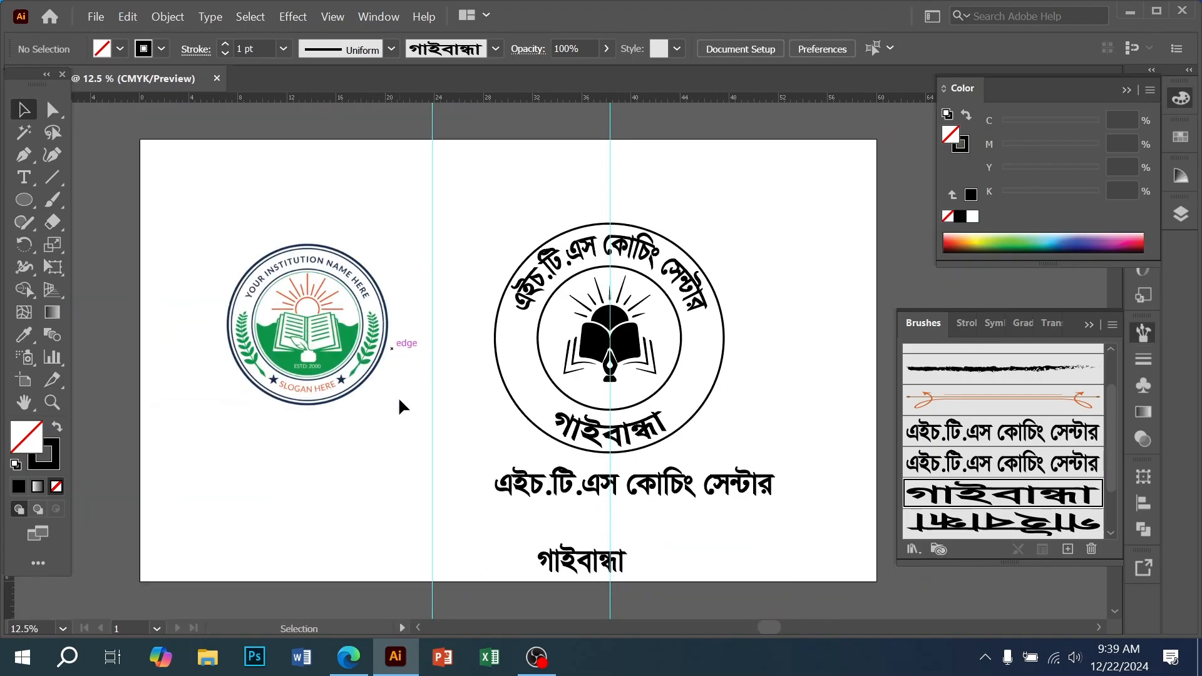
drag(493, 487, 651, 587)
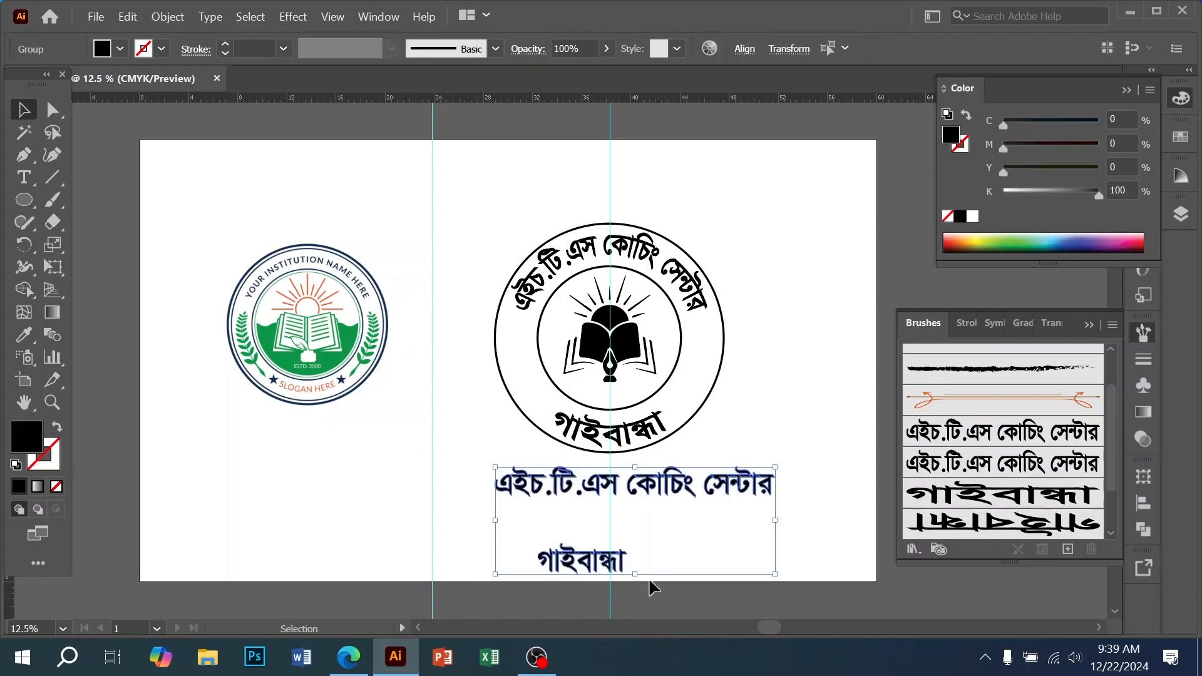
key(Delete)
- Draw a filled black circle about 6.6 in wide in an empty area and duplicate it horizontally with a narrow overlap
ctrl+click(582, 413)
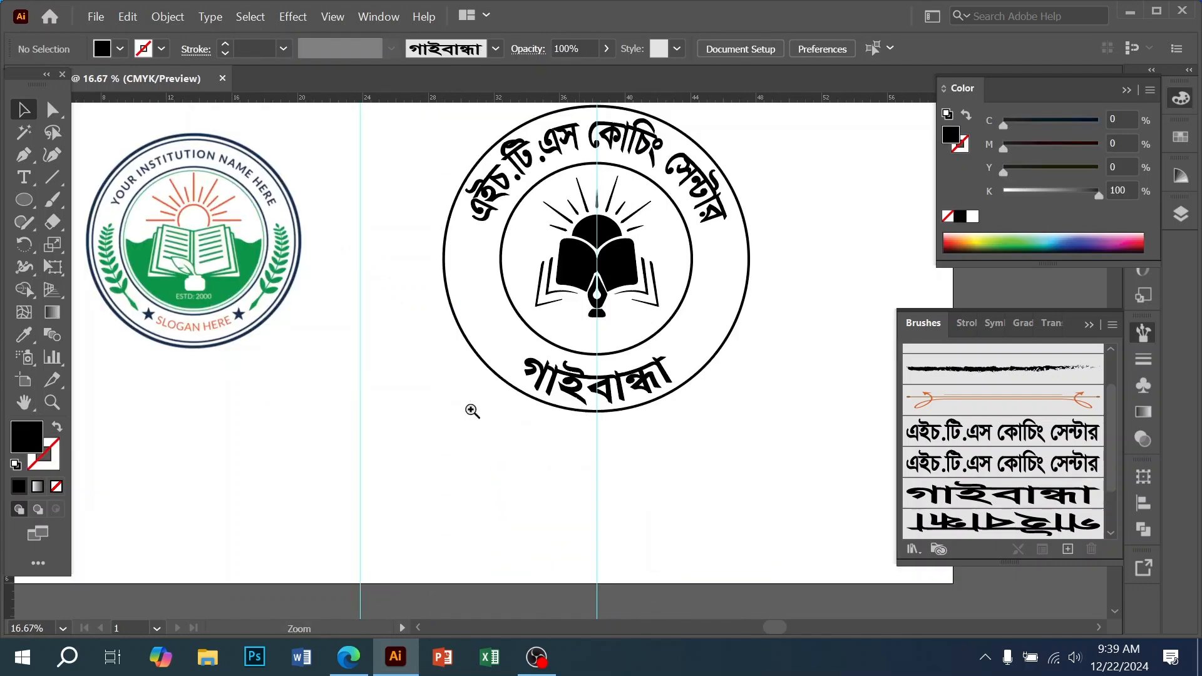
ctrl+click(536, 322)
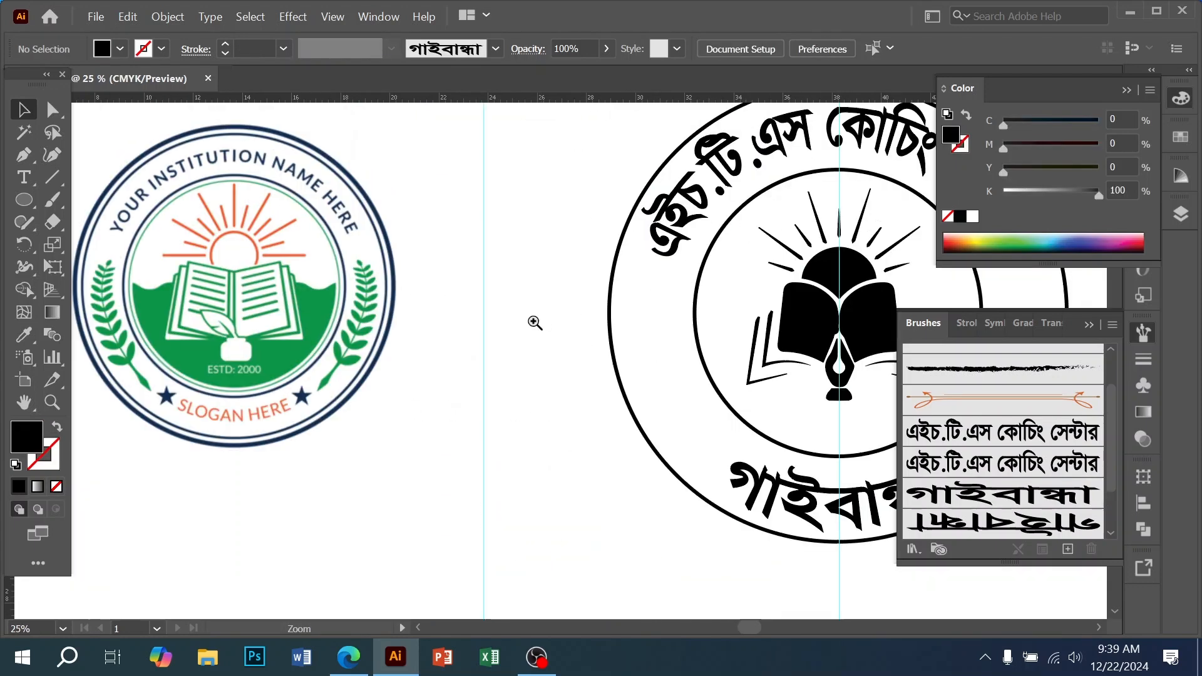
right_click(13, 196)
click(91, 245)
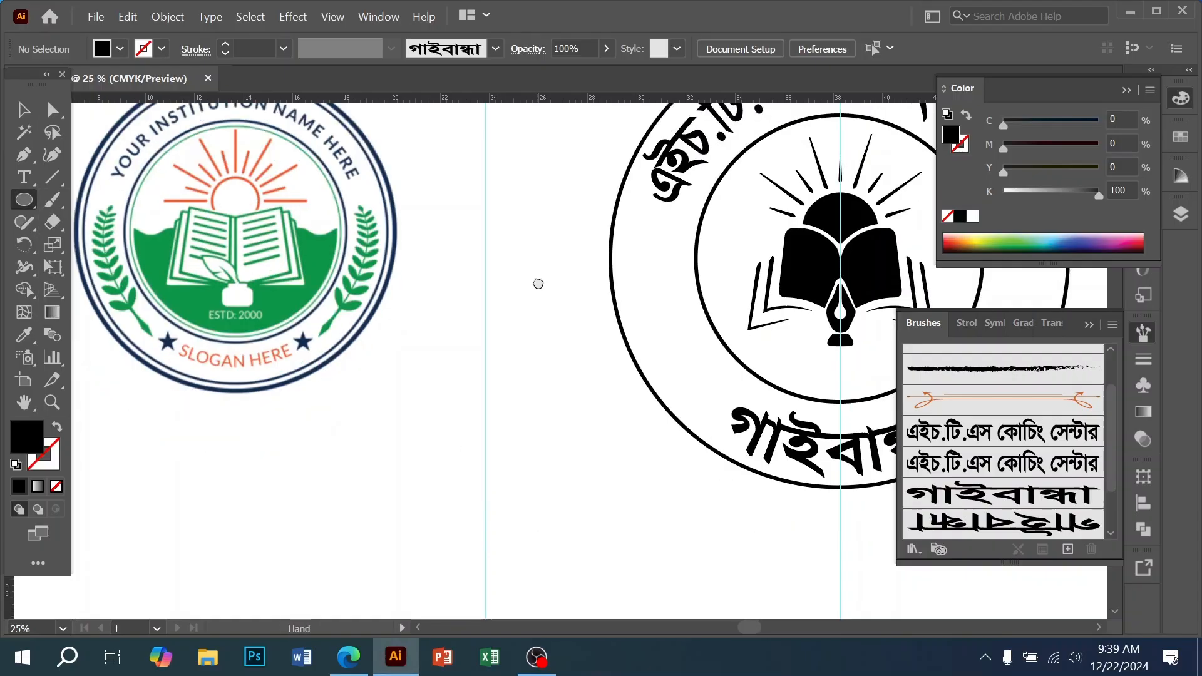
scroll(538, 282, down, 4)
drag(351, 277, 513, 438)
click(22, 113)
ctrl+click(628, 415)
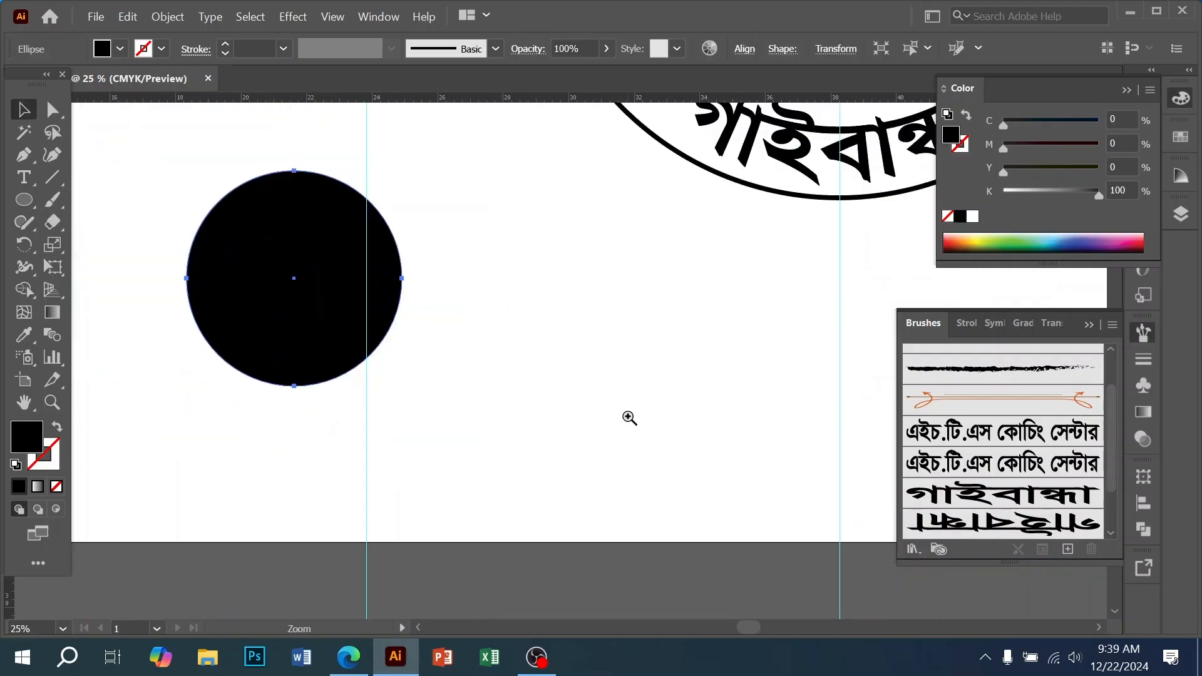
drag(282, 276, 452, 306)
- Remove the outer parts of both circles with Shape Builder, keeping only the overlapping leaf shape
shift+click(295, 301)
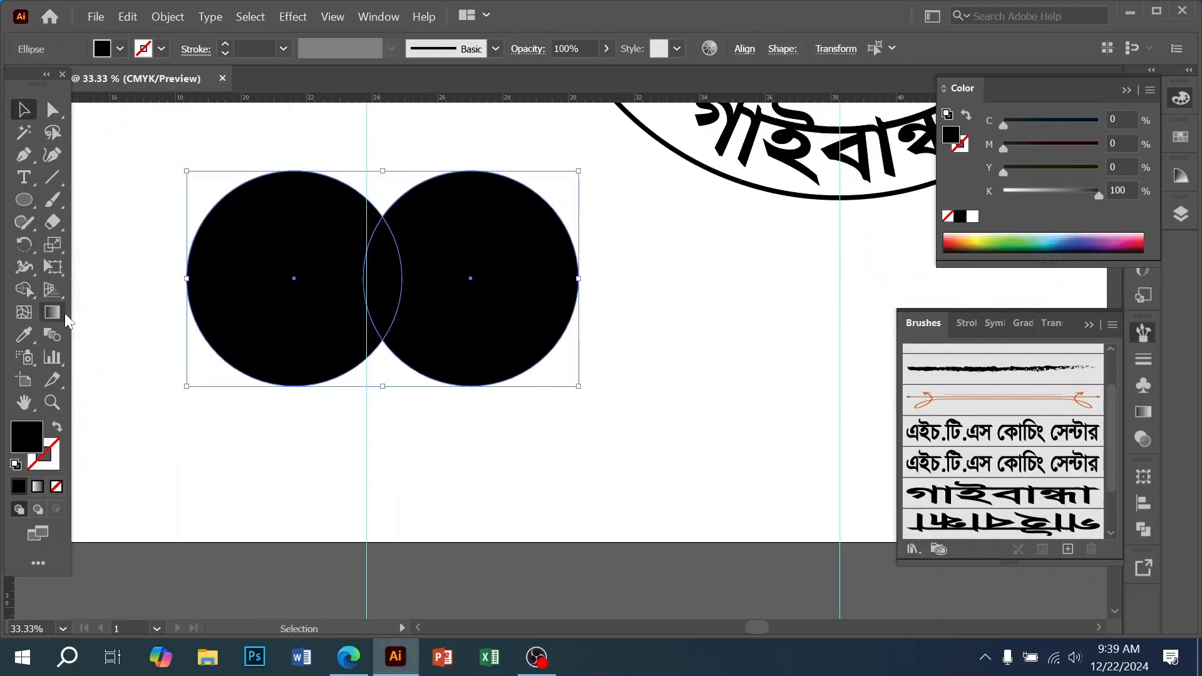
click(25, 288)
alt+click(278, 314)
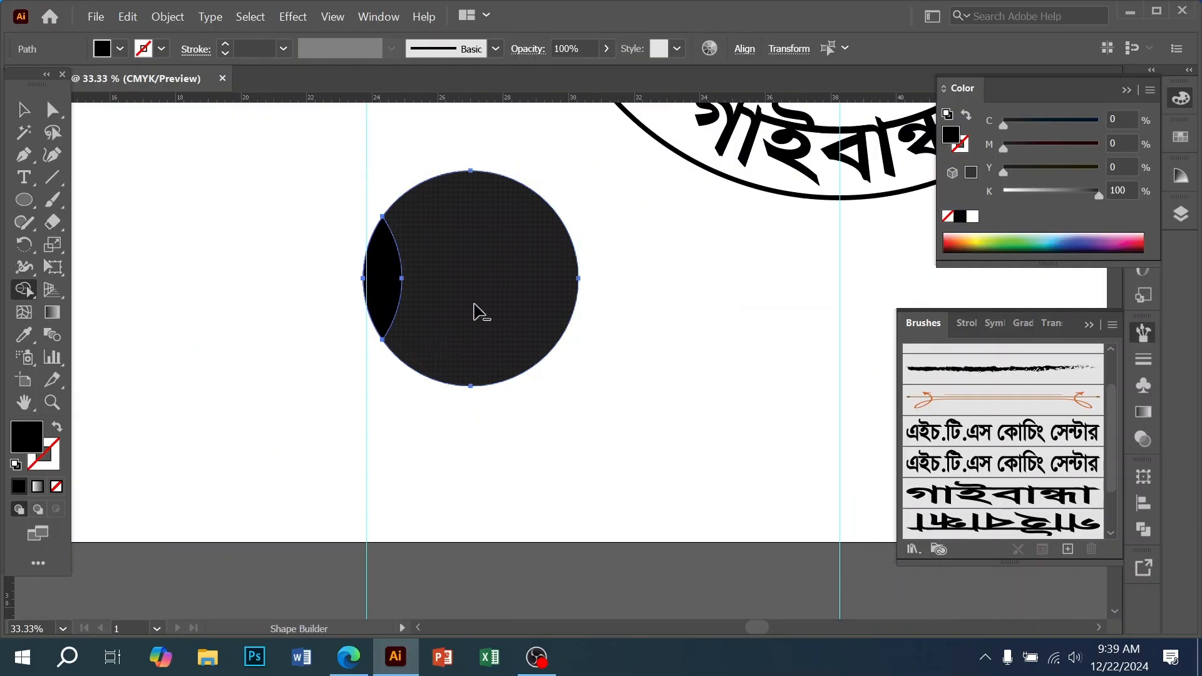
alt+click(479, 282)
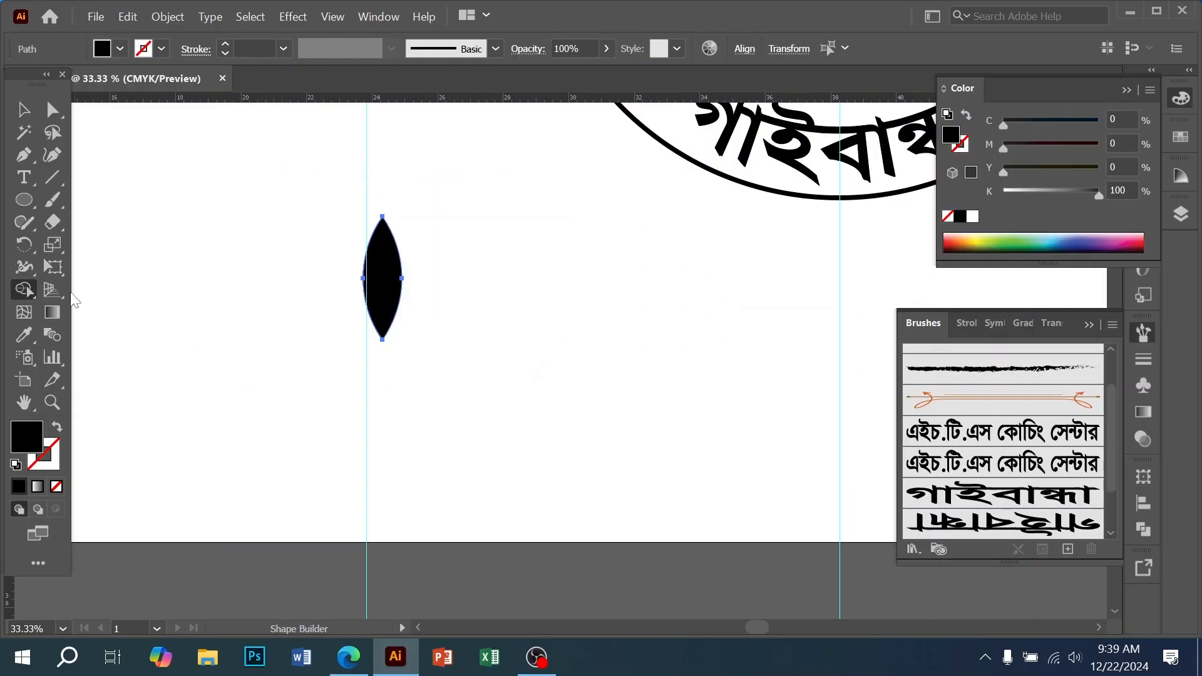
click(24, 110)
click(460, 449)
- Make a copy of the leaf rotated about 48° counterclockwise, move it aside and delete the upright original
click(390, 277)
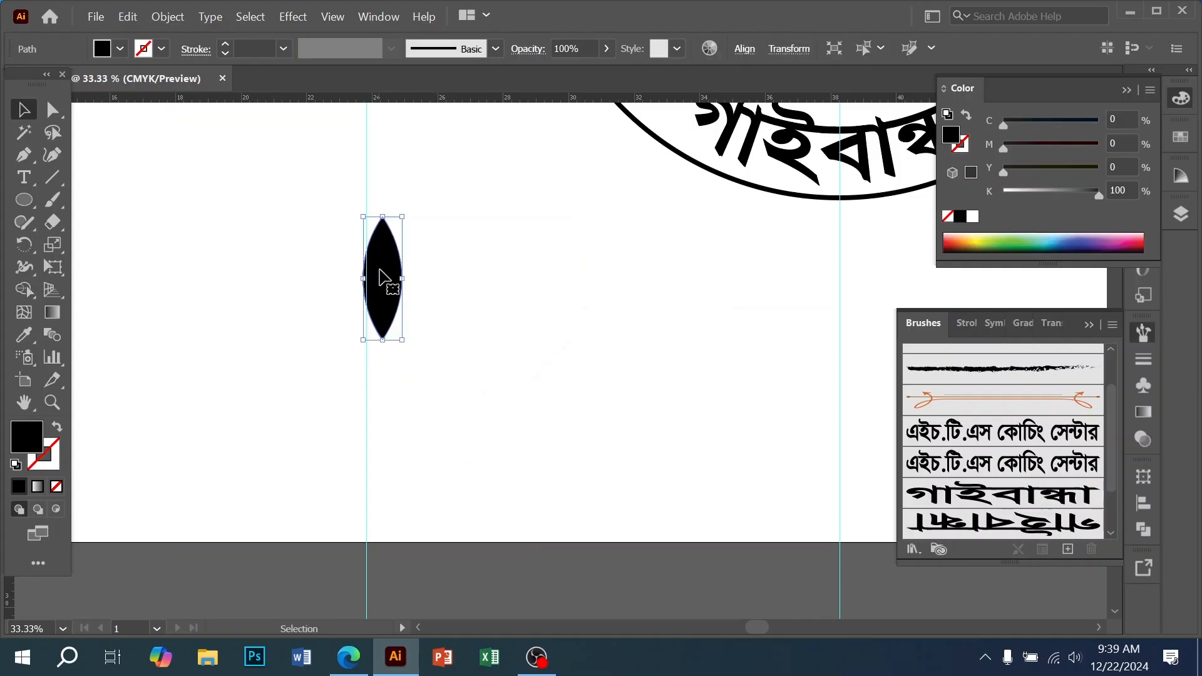
key(ctrl+plus)
key(ctrl+plus)
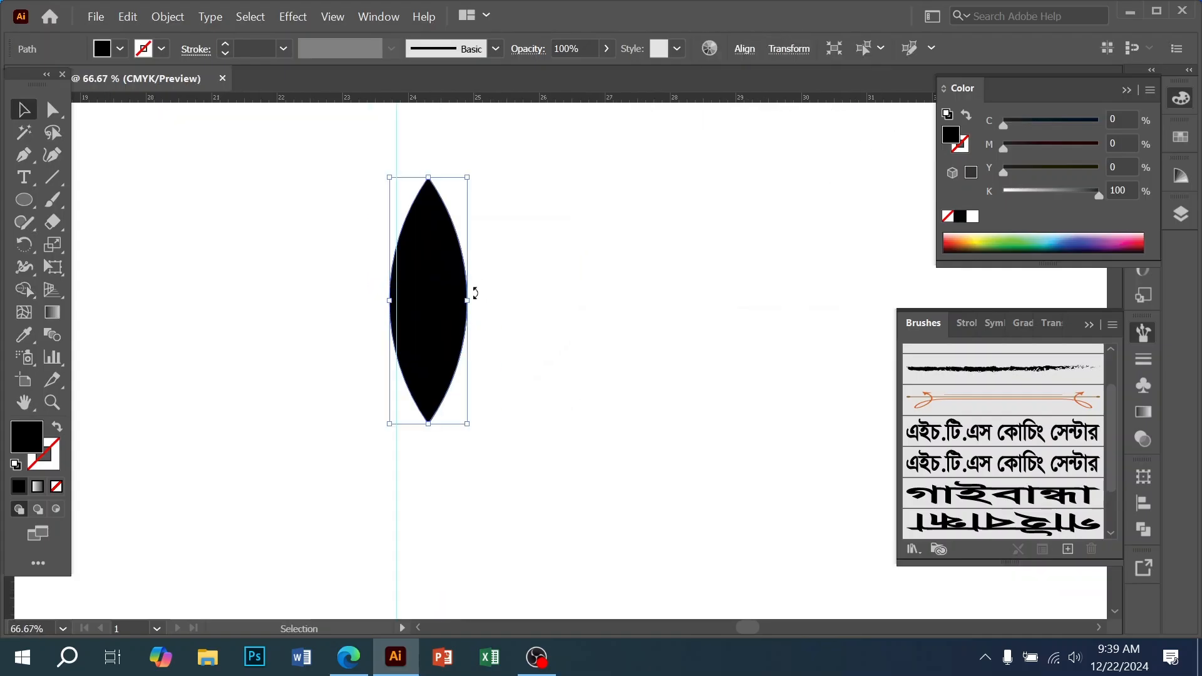
drag(475, 293, 489, 201)
drag(452, 357, 341, 306)
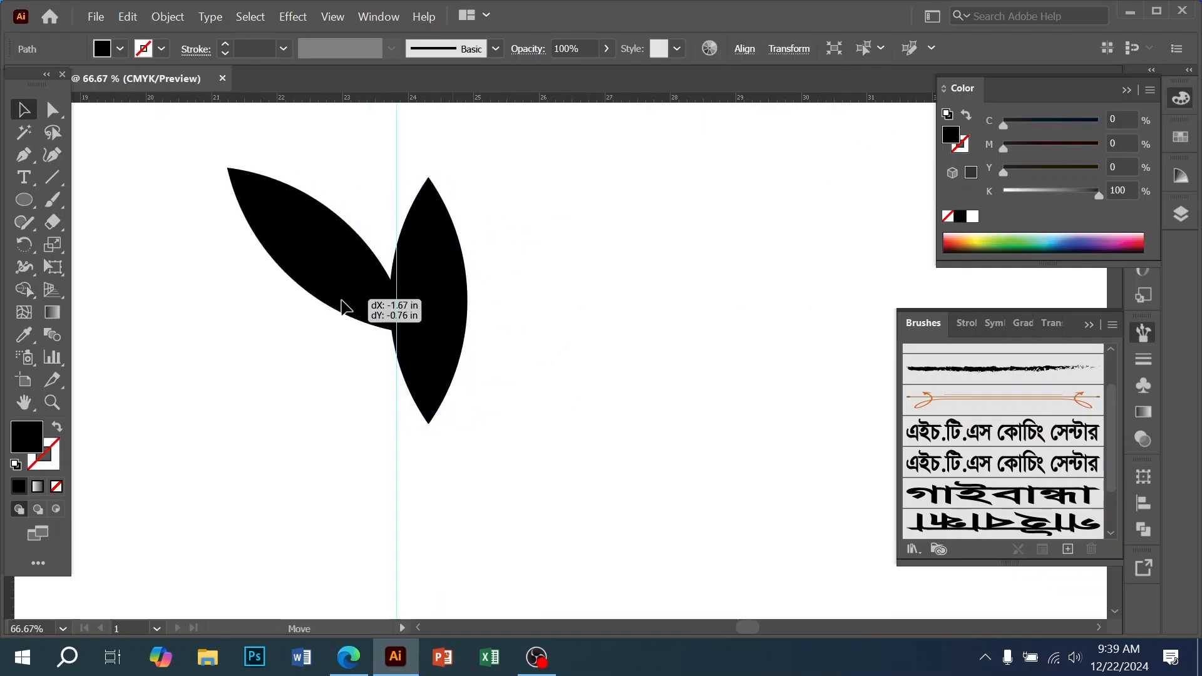
click(410, 368)
key(Delete)
click(360, 294)
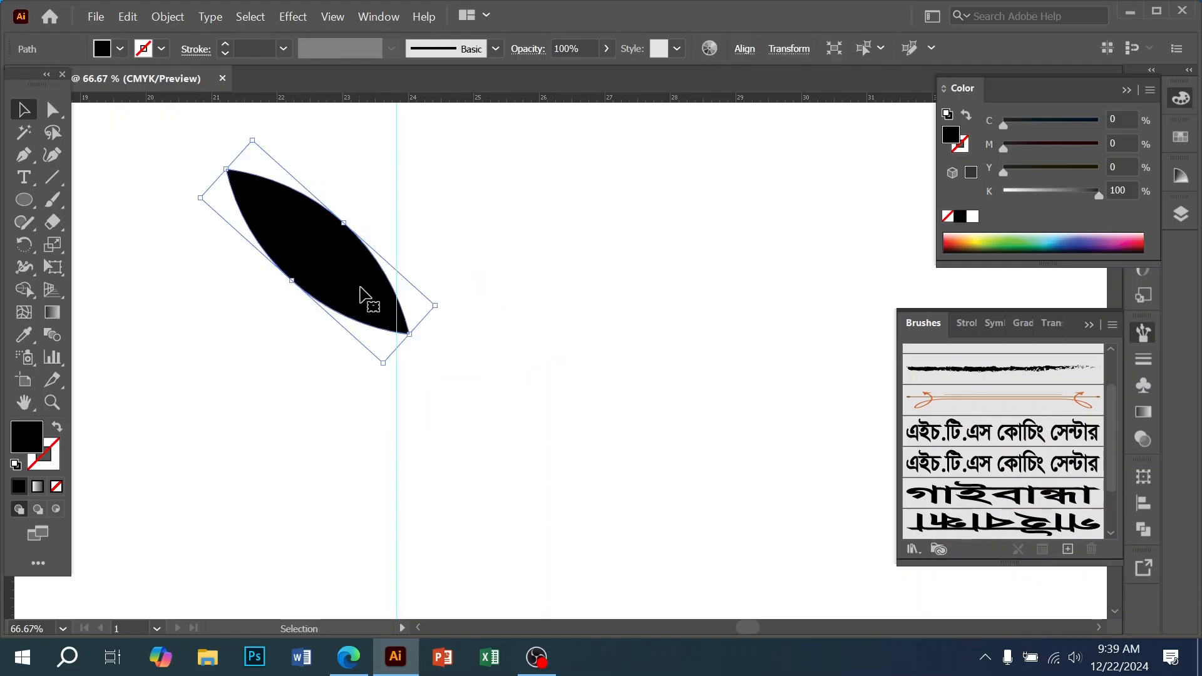
- Shrink the tilted leaf to about 1.29 in by 1.21 in and add a horizontally flipped copy over it
drag(409, 333, 440, 311)
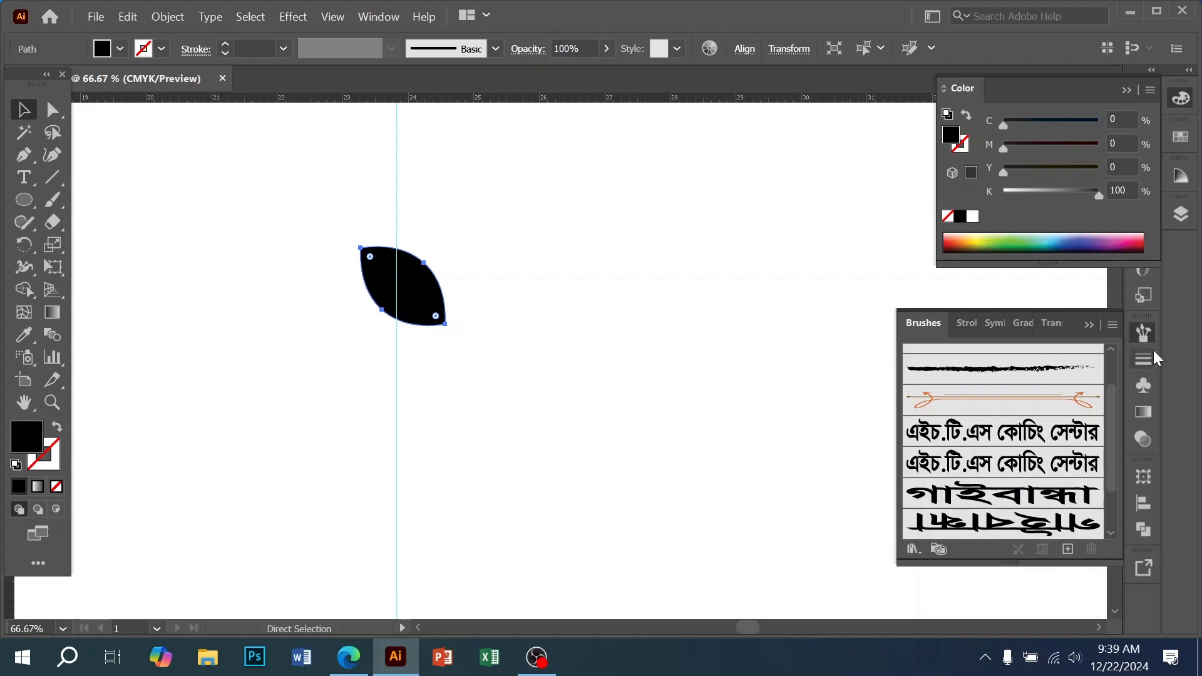
click(1123, 92)
click(1143, 477)
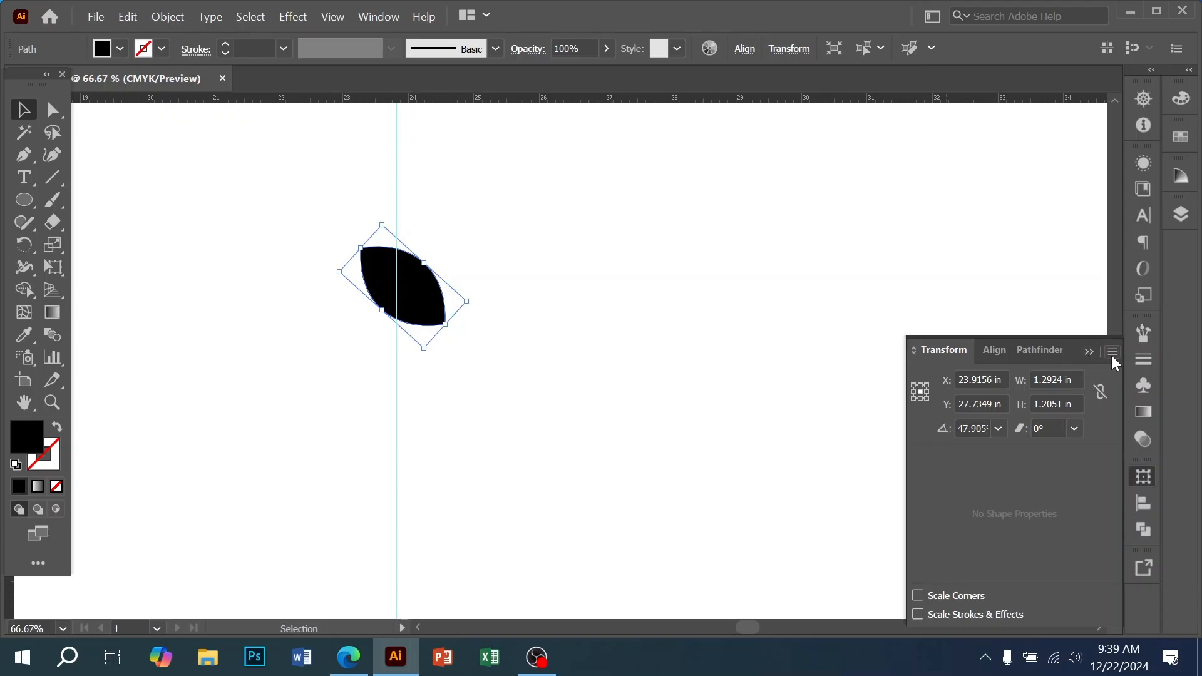
click(1111, 353)
click(961, 401)
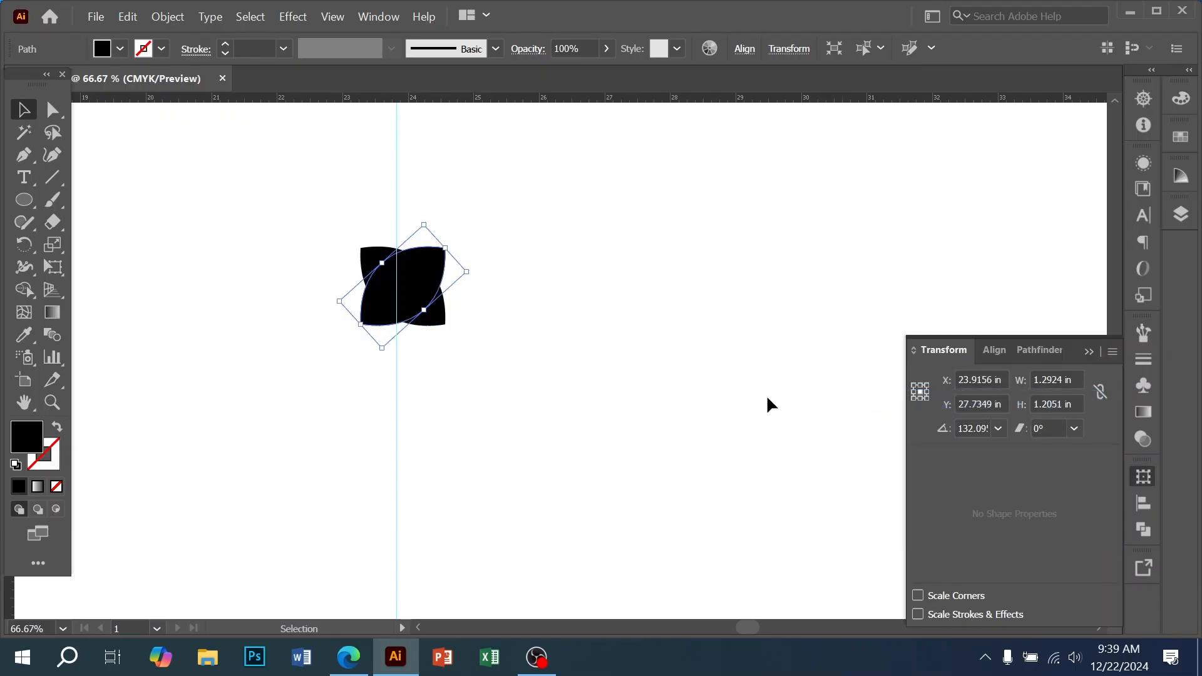
- Move the flipped leaf horizontally beside the first one so their lower tips meet
key(ctrl+plus)
key(ctrl+plus)
key(ctrl+plus)
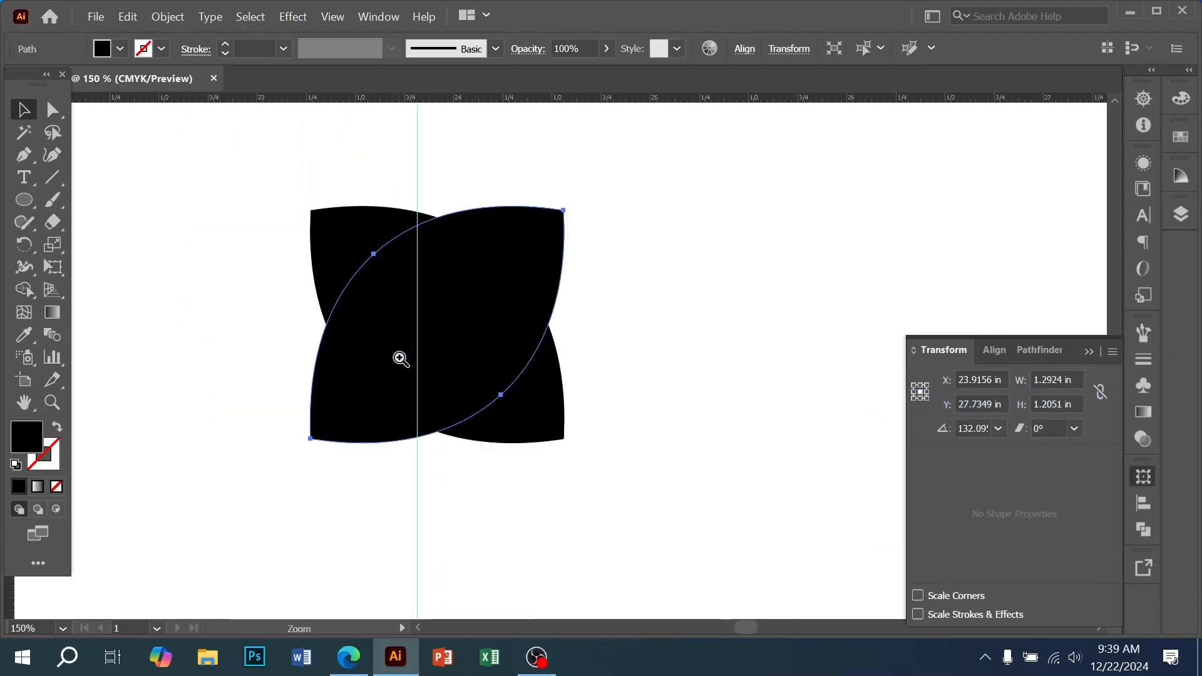
drag(445, 479, 832, 479)
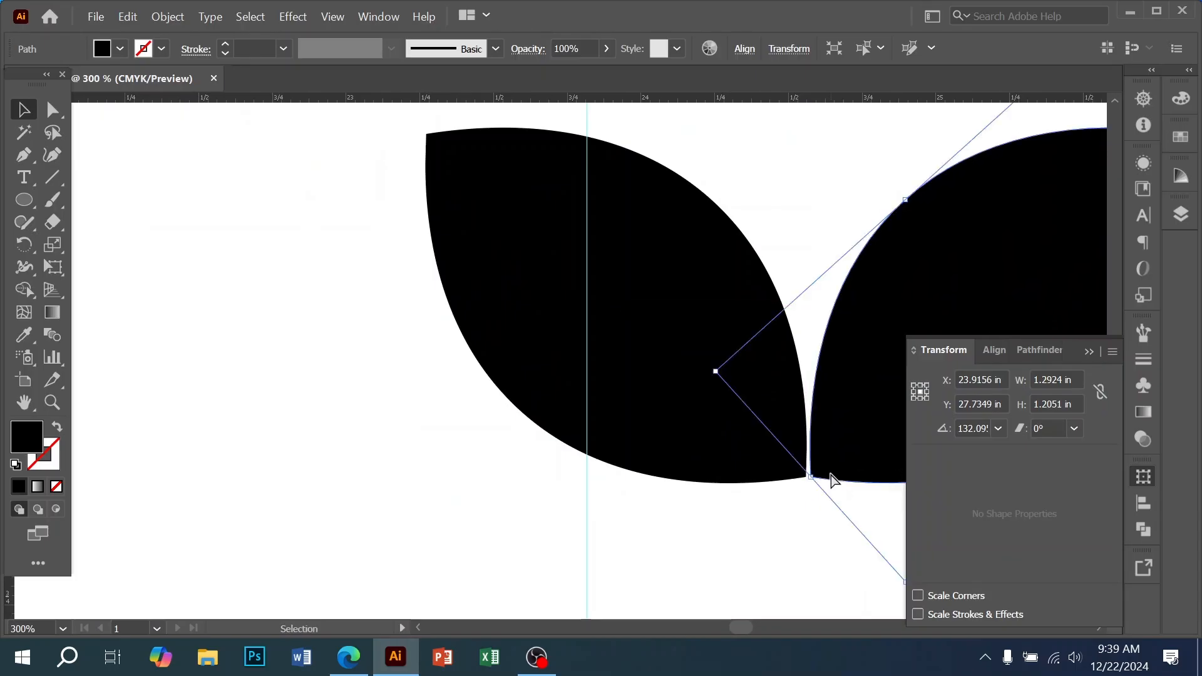
- Try to join the two leaves into a single path at their touching tips
key(ctrl+minus)
key(ctrl+minus)
drag(661, 499, 591, 332)
right_click(624, 403)
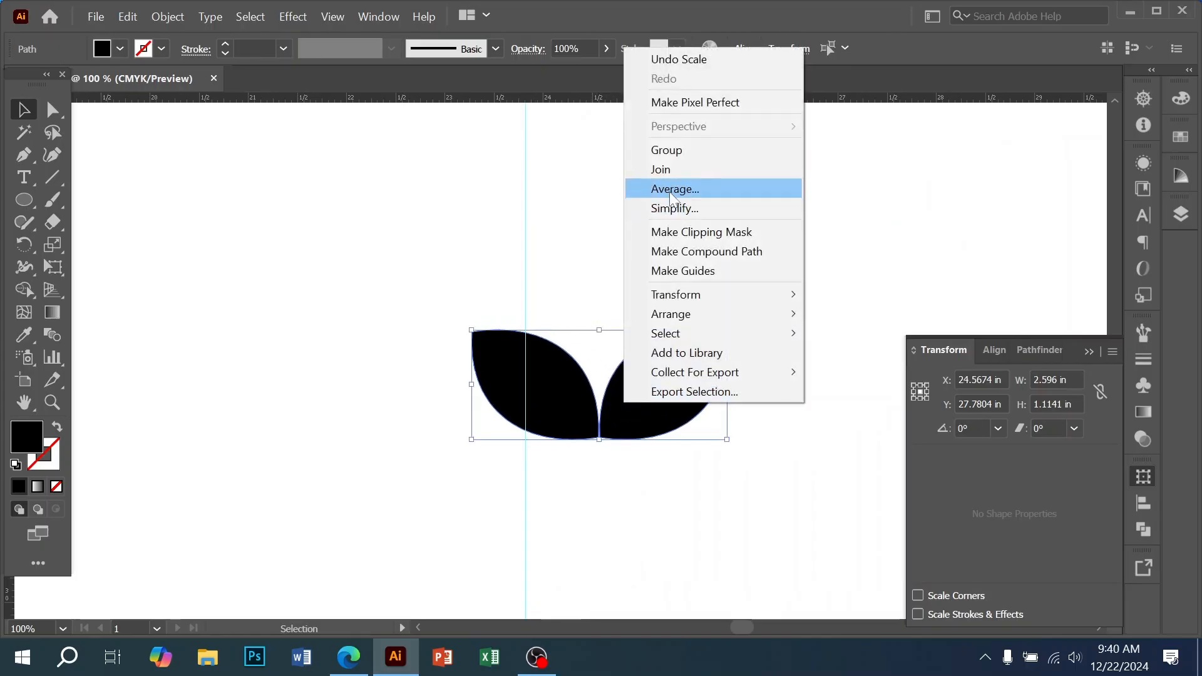
click(662, 170)
click(781, 365)
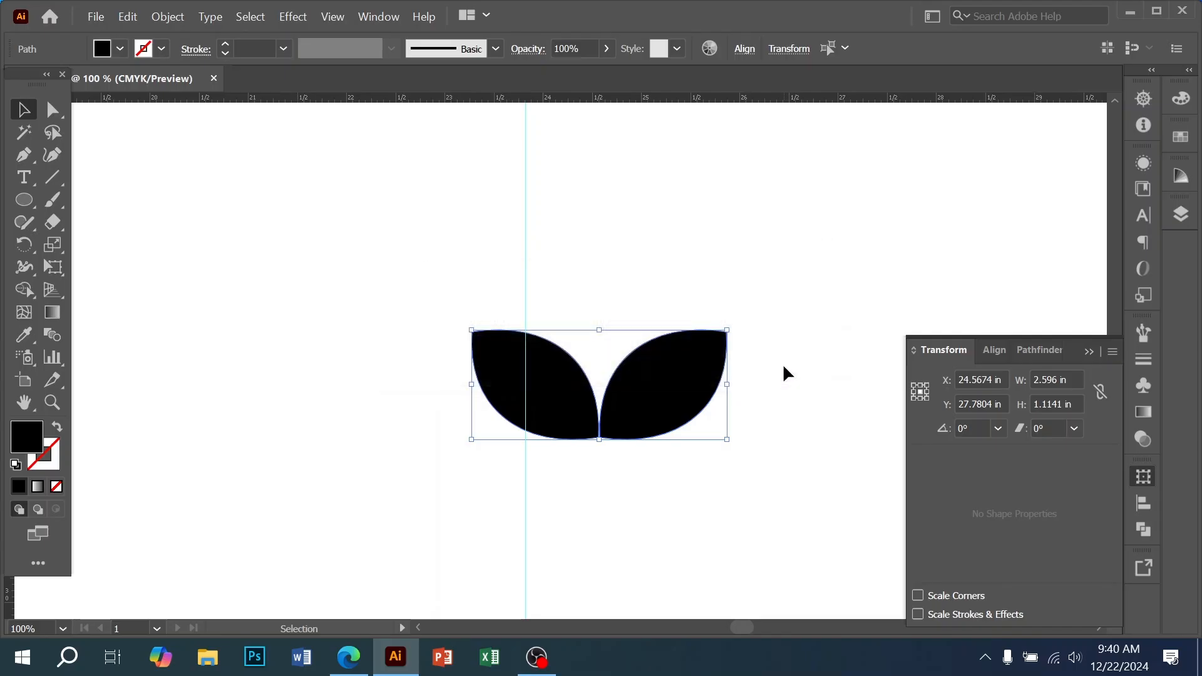
- Group the two mirrored leaves into one leaf pair
click(640, 504)
click(588, 437)
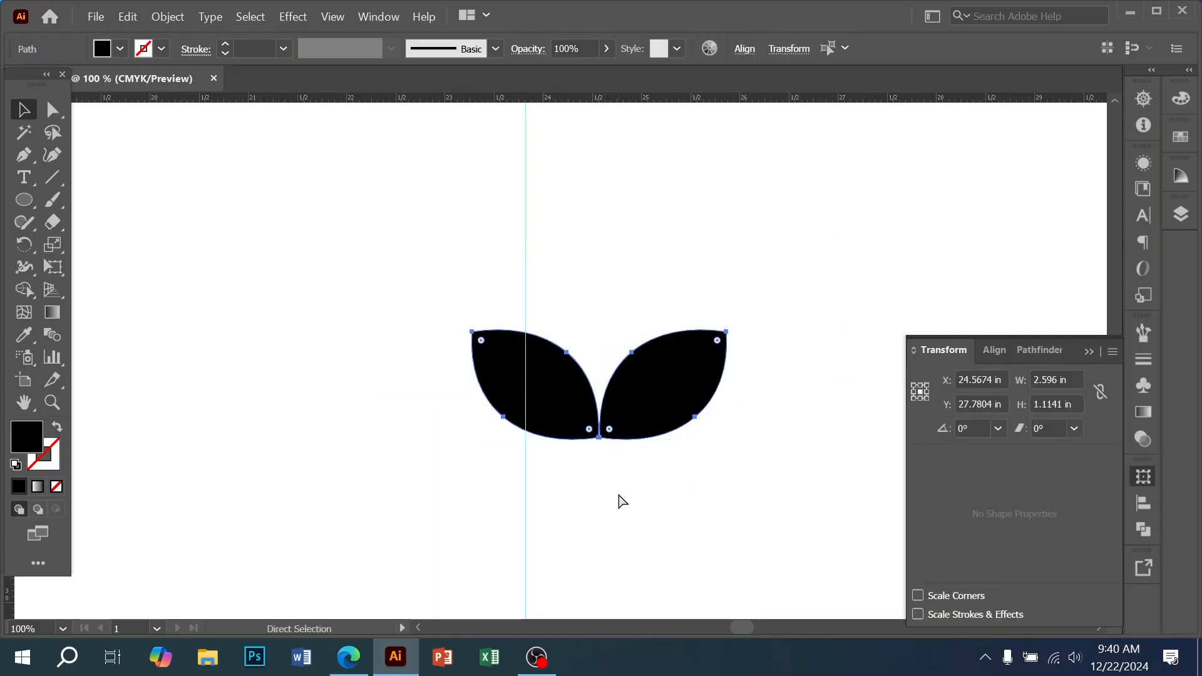
key(ctrl+g)
- Try to join the paths inside the grouped leaf pair
ctrl+alt+click(641, 376)
ctrl+alt+click(640, 376)
drag(525, 440, 568, 302)
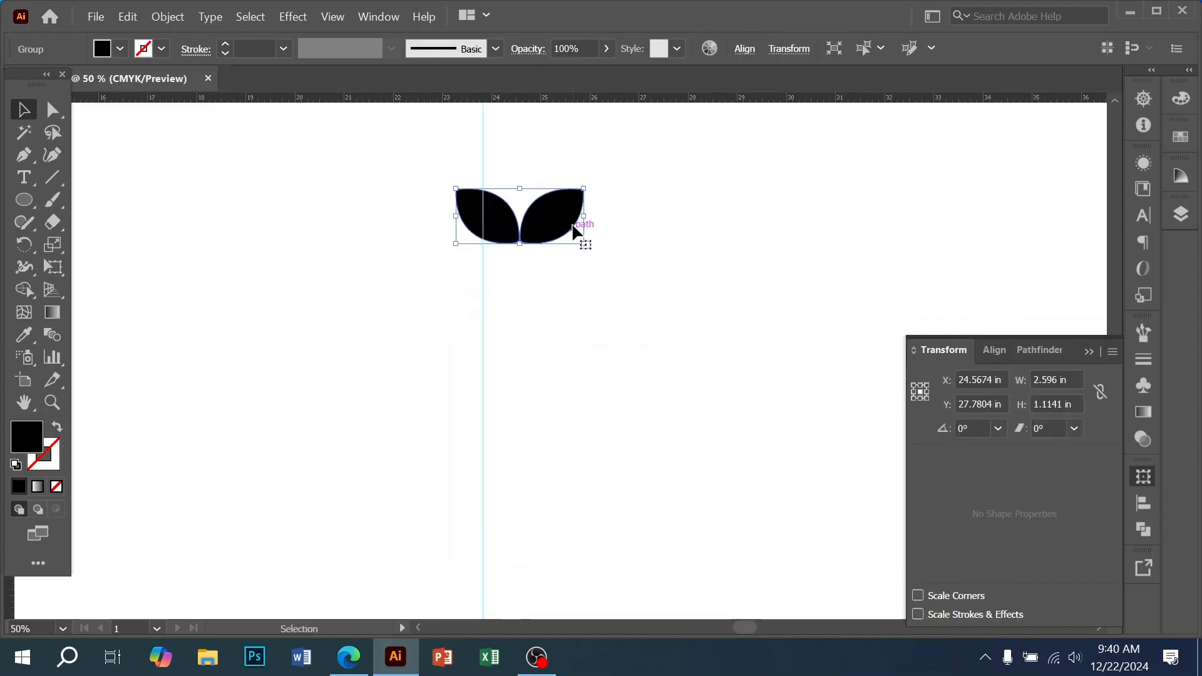
key(ctrl+j)
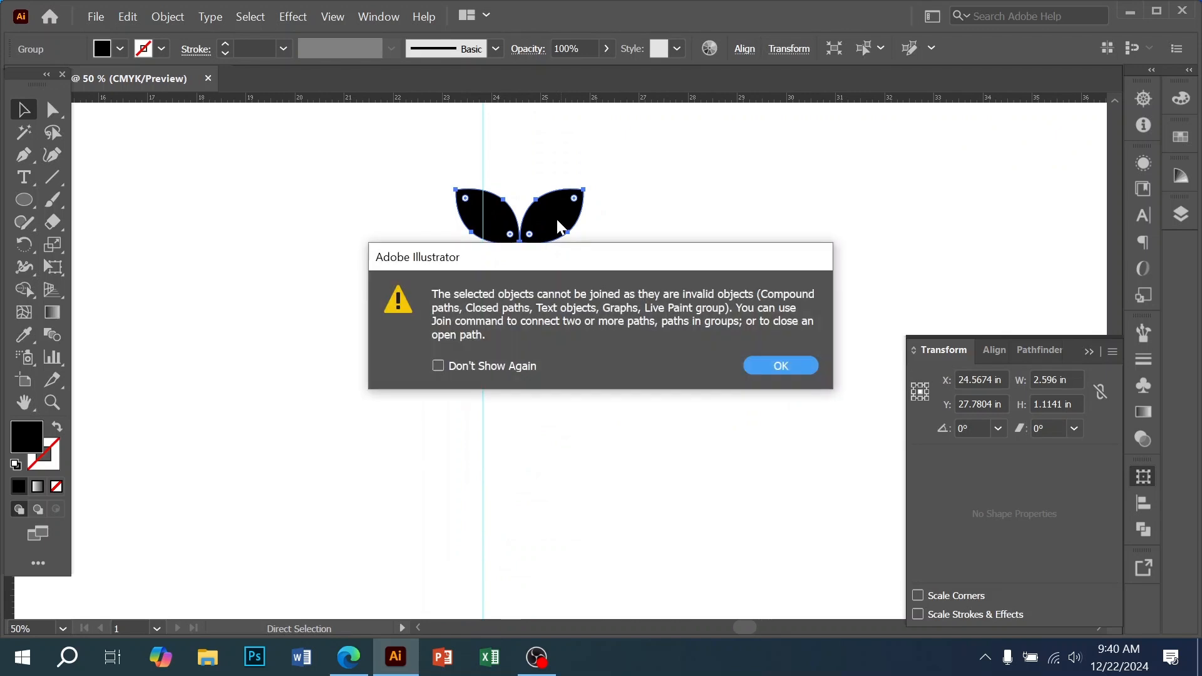
click(761, 363)
- Place a copy of the leaf pair well below the original and enlarge it to about 4.07 in wide
drag(563, 236, 529, 492)
key(ctrl+minus)
drag(554, 187, 553, 144)
key(ctrl+minus)
drag(592, 176, 564, 215)
- Blend the small upper leaf pair with the large lower leaf pair
drag(611, 180, 490, 555)
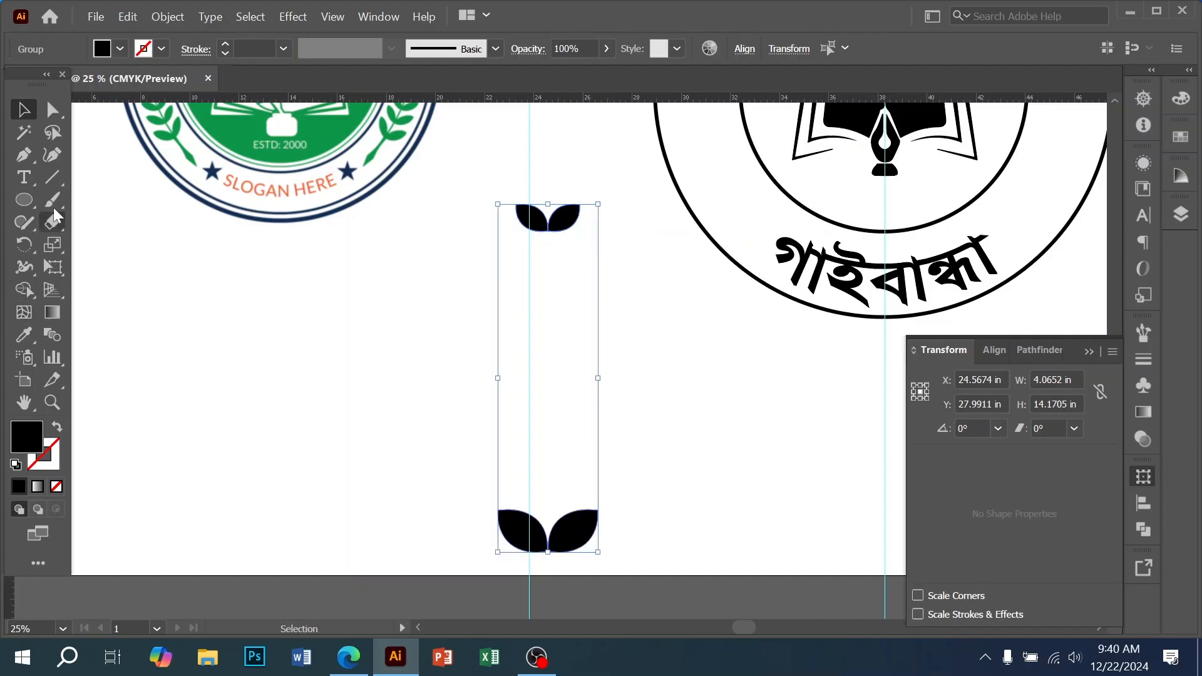
click(164, 17)
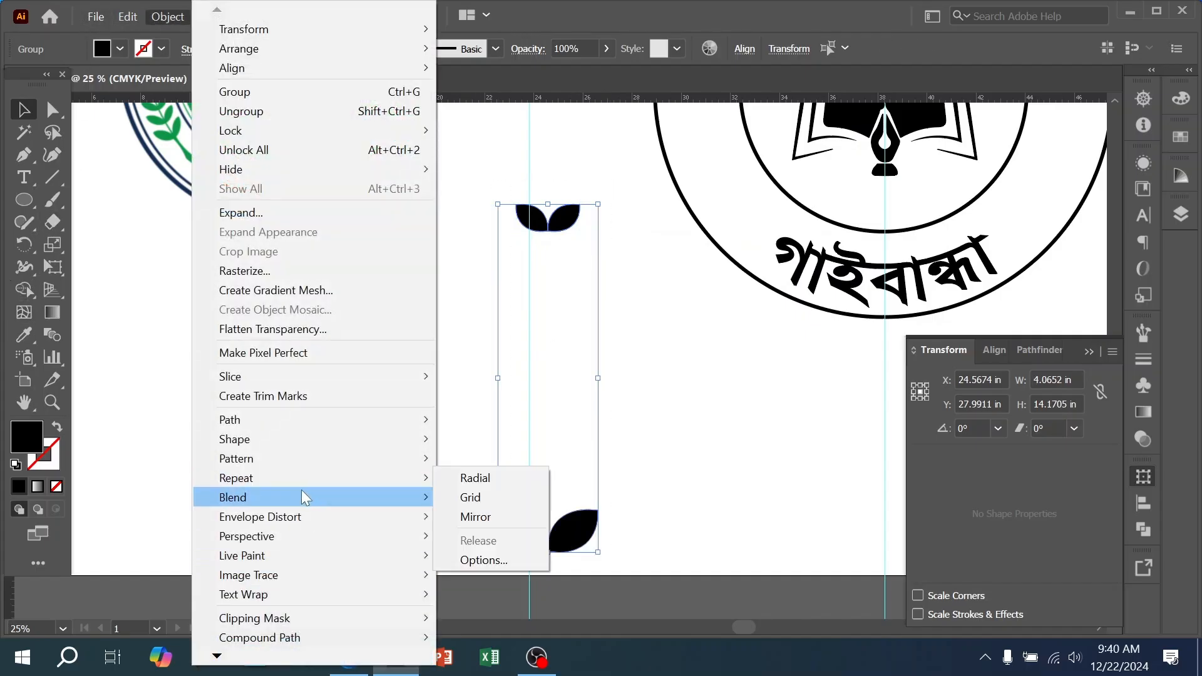
mouse_move(301, 491)
click(529, 499)
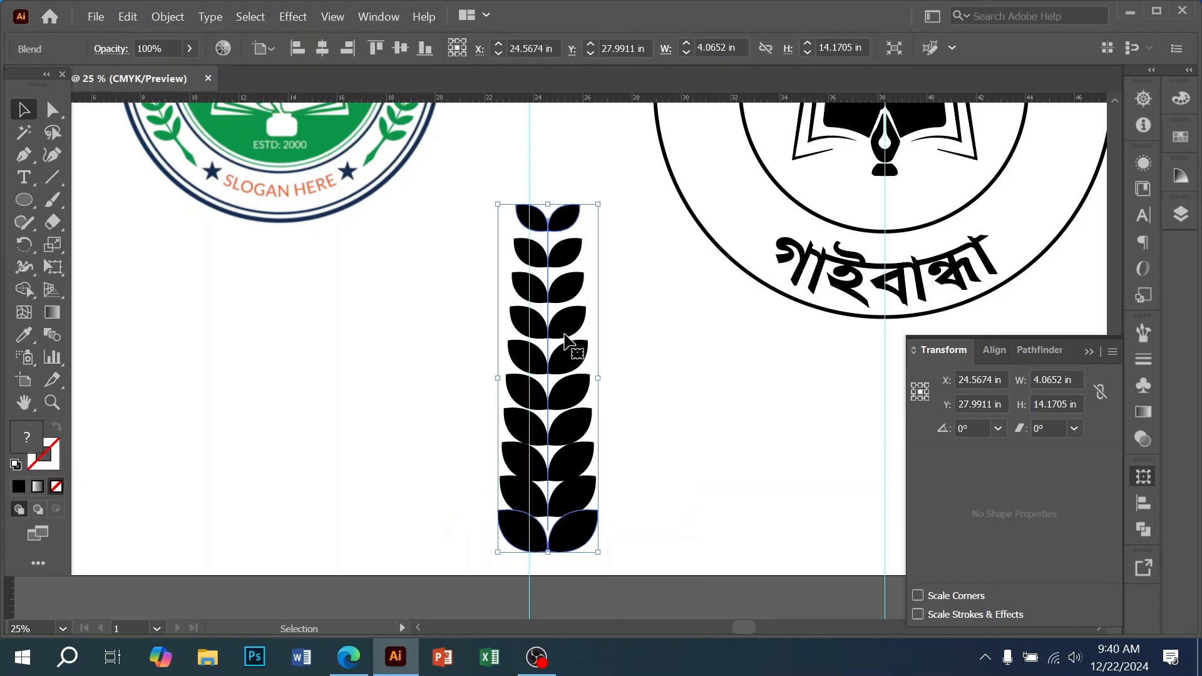
- Set the leaf blend's spacing to Specified Steps with 7 steps
click(167, 17)
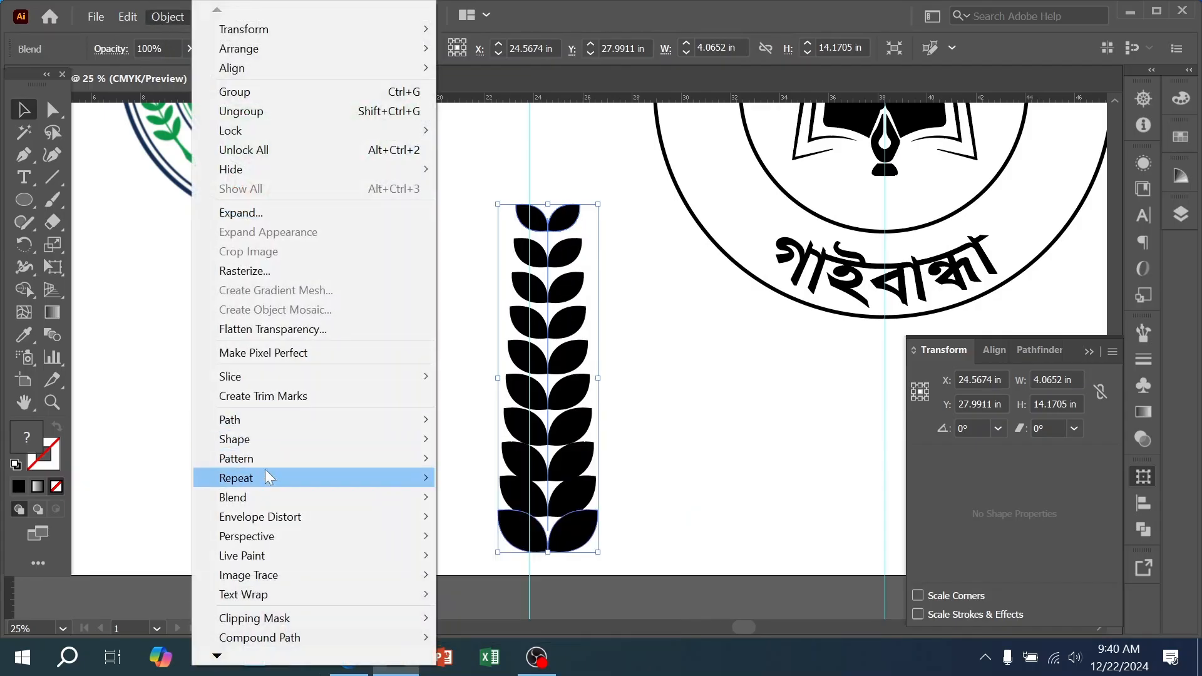
mouse_move(266, 496)
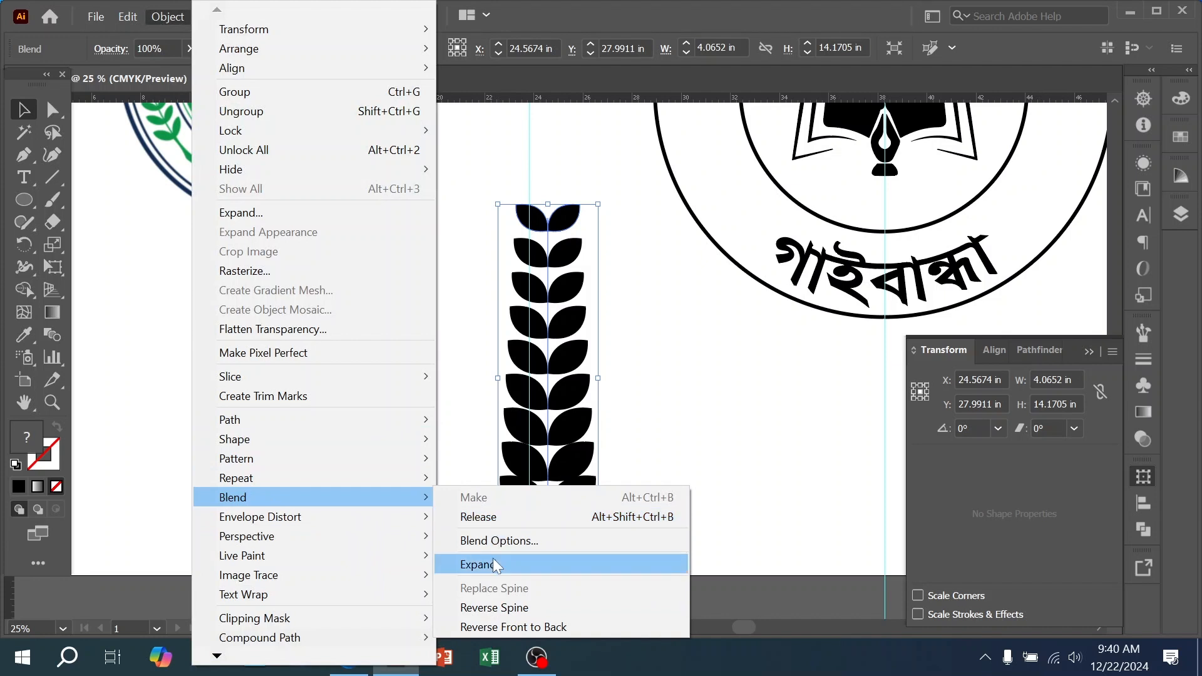
click(494, 541)
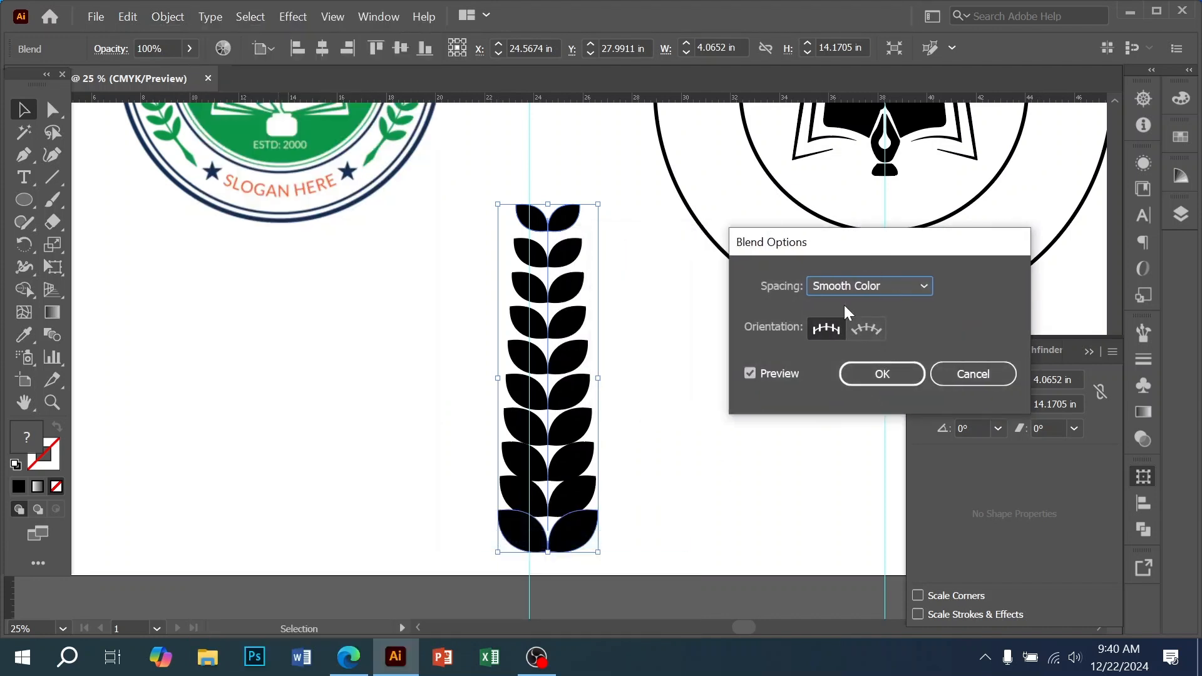
click(849, 285)
click(857, 327)
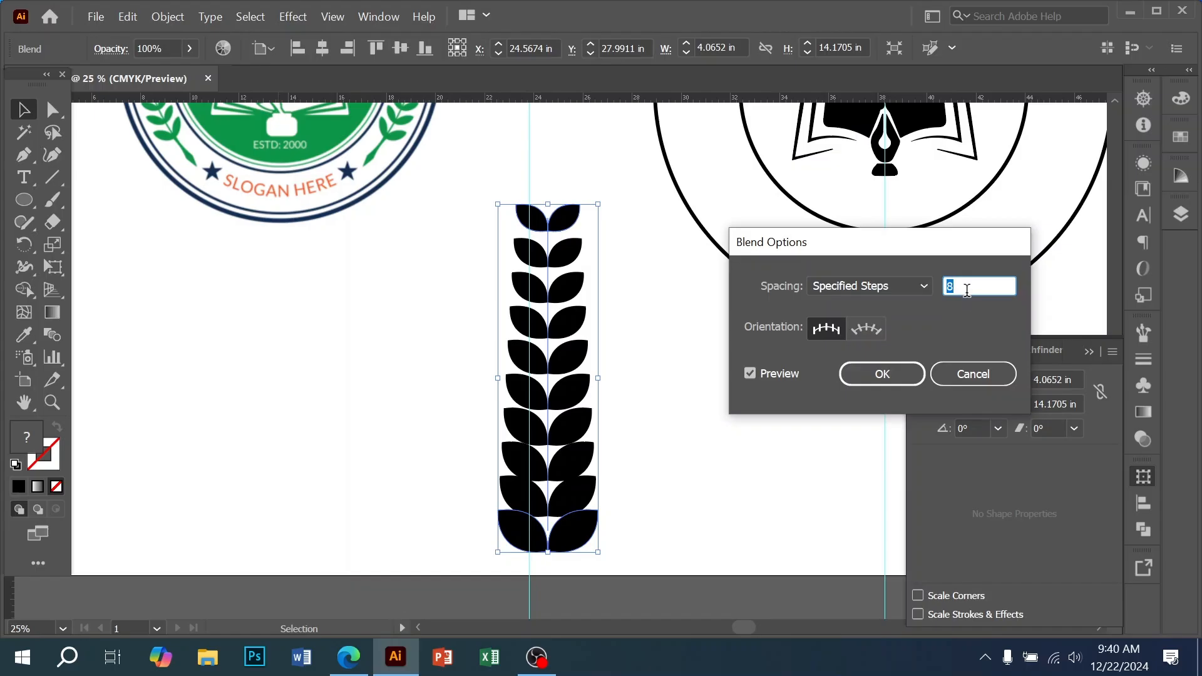
key(Down)
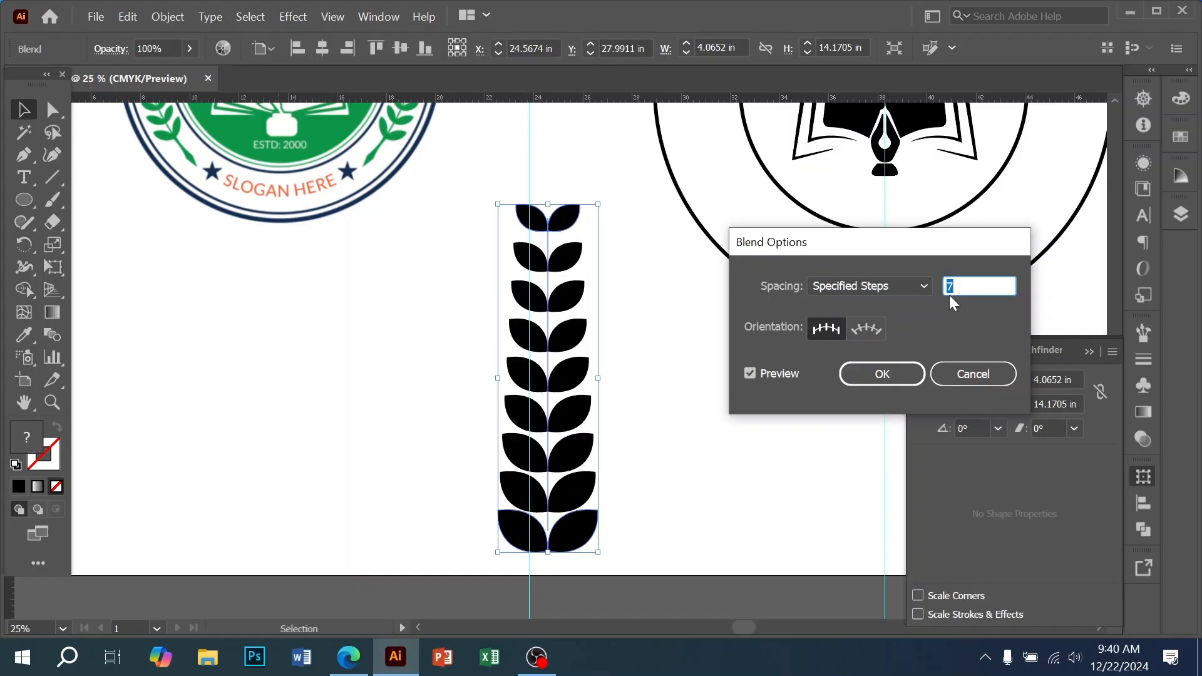
click(889, 370)
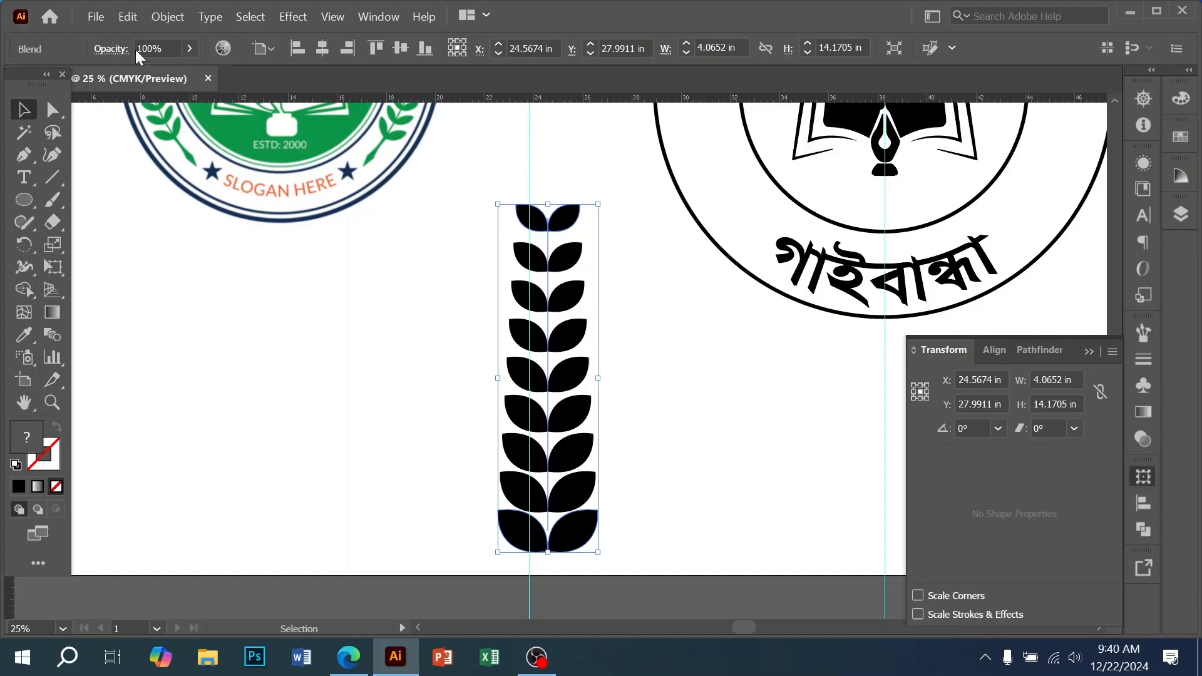
- Flatten the leaf blend's transparency to turn it into real shapes, and ungroup the leaf pairs
click(168, 16)
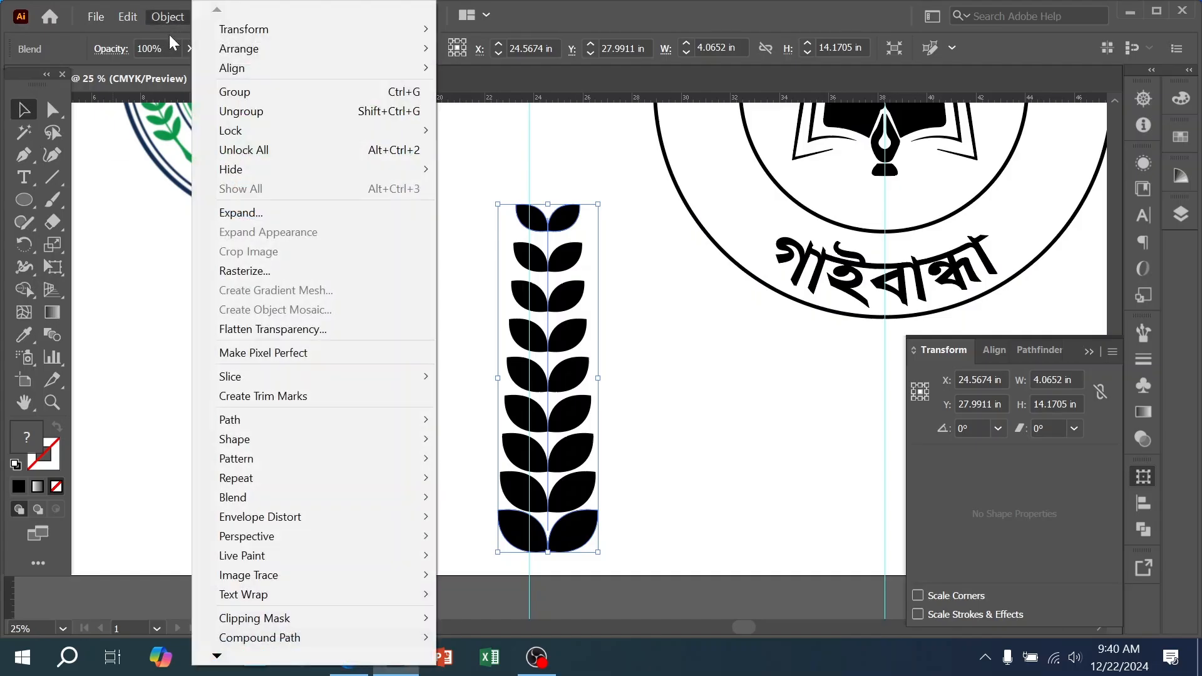
click(276, 329)
click(657, 492)
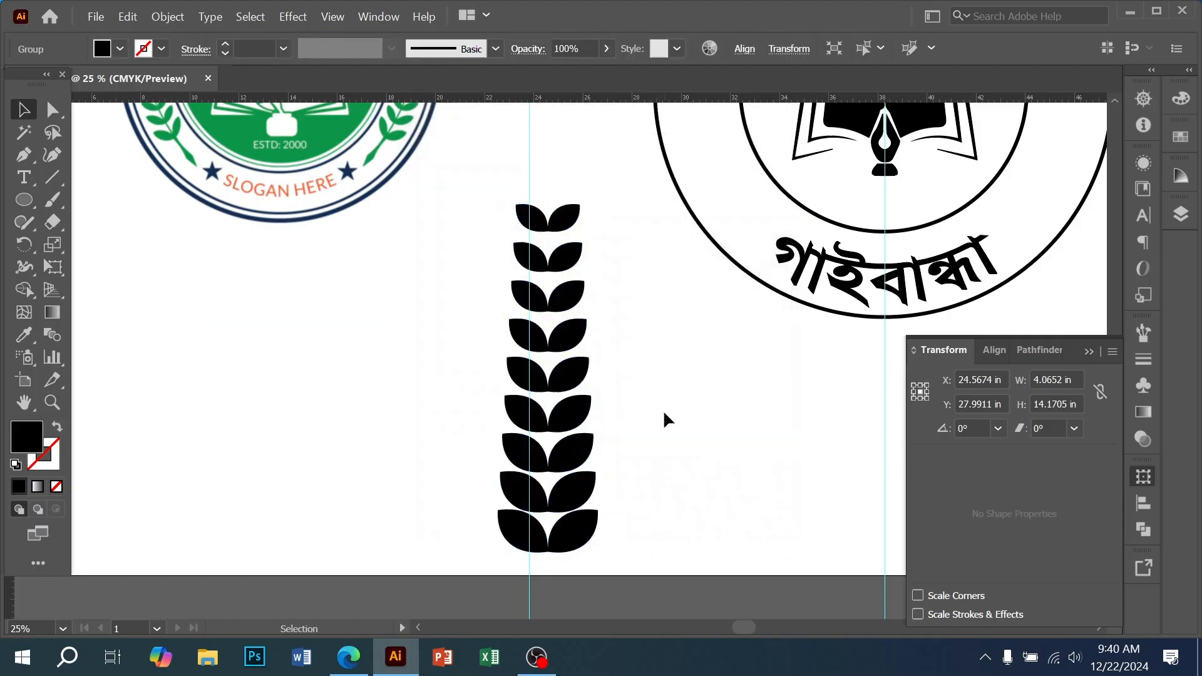
click(663, 413)
click(580, 253)
right_click(574, 269)
click(620, 414)
click(620, 409)
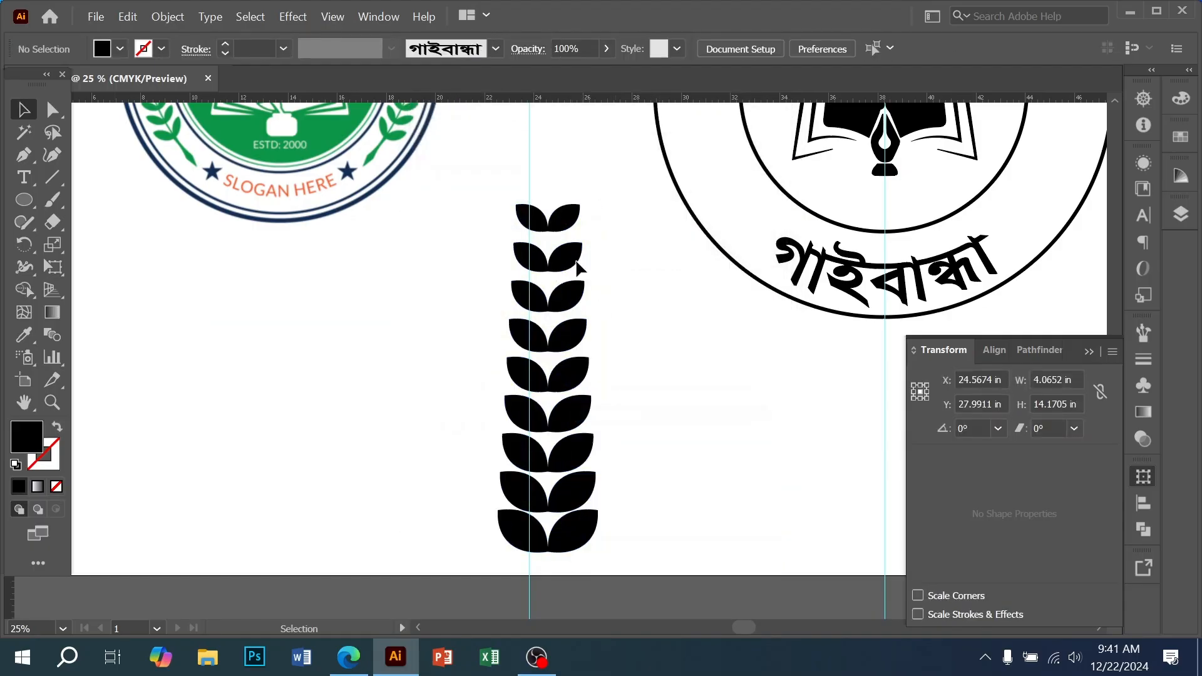
- Nudge the second leaf pair from the top upward until it sits close beneath the first pair
click(580, 268)
key(Up)
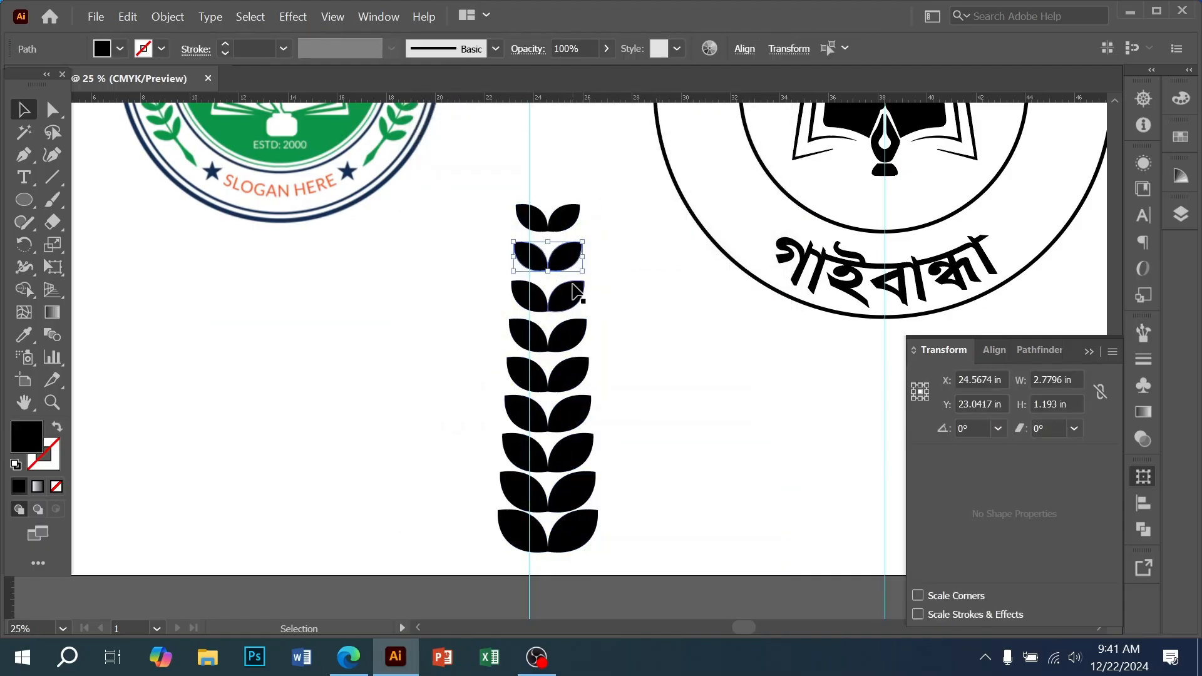
key(Return)
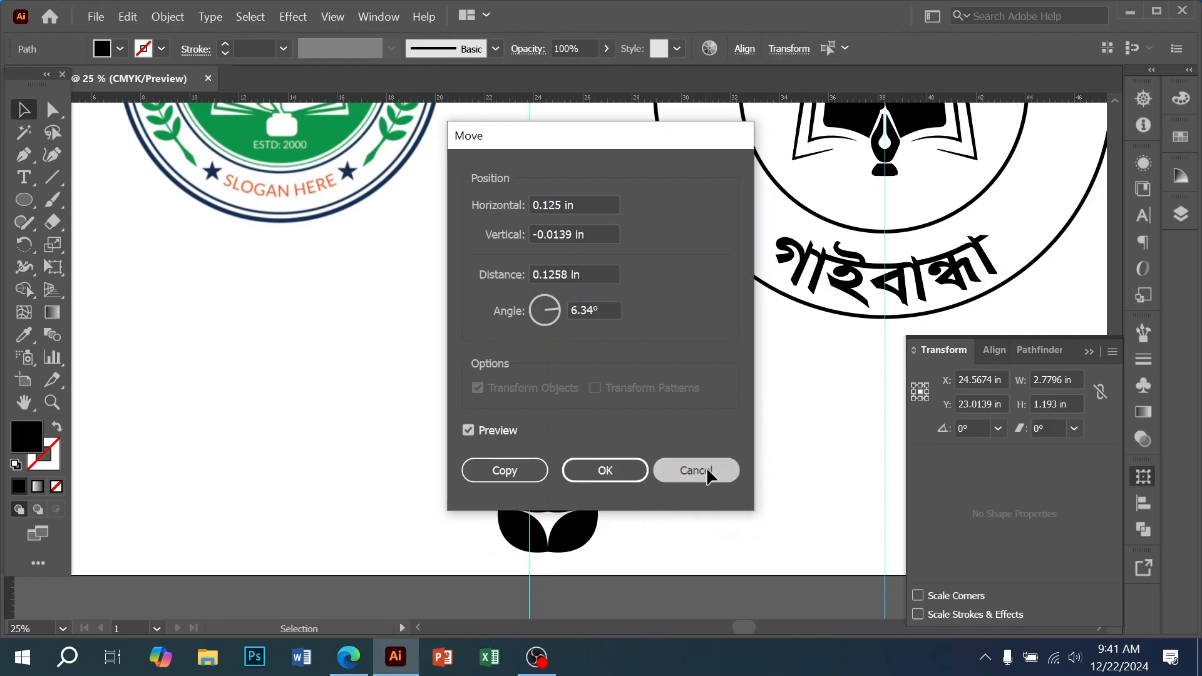
click(706, 468)
key(shift+Up)
key(shift+Up)
key(shift+Down)
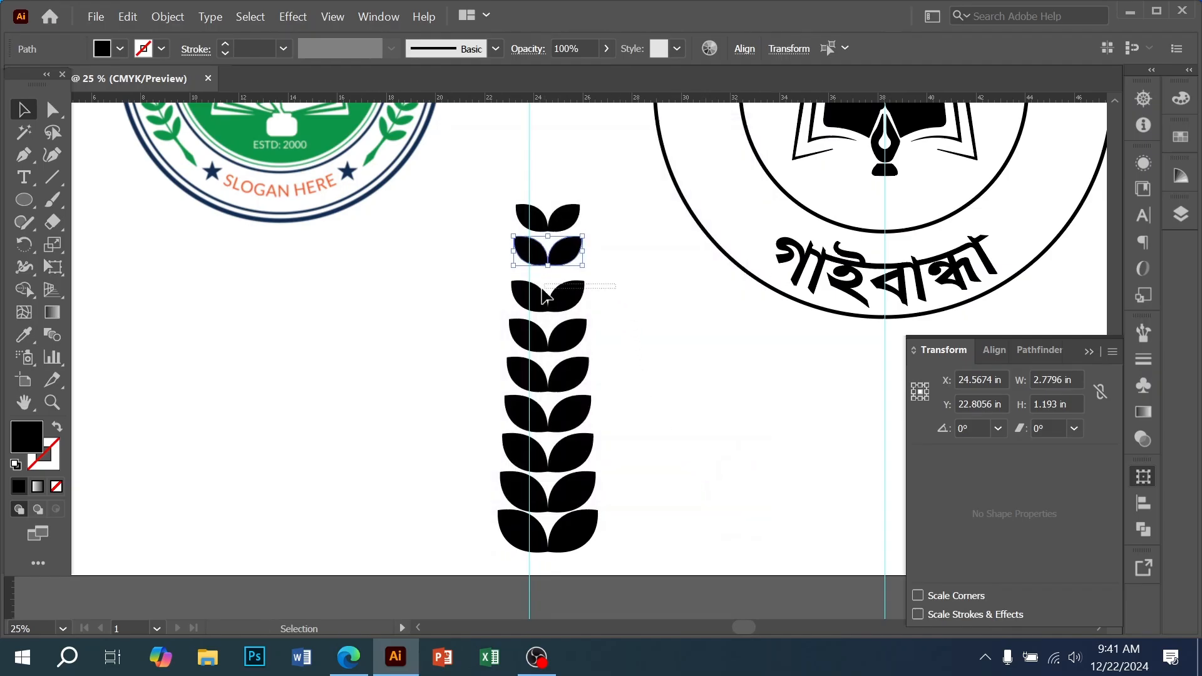
- Nudge the third and fourth leaf pairs upward to close the gaps above them
click(545, 296)
key(shift+Up)
key(shift+Up)
key(shift+Up)
click(576, 343)
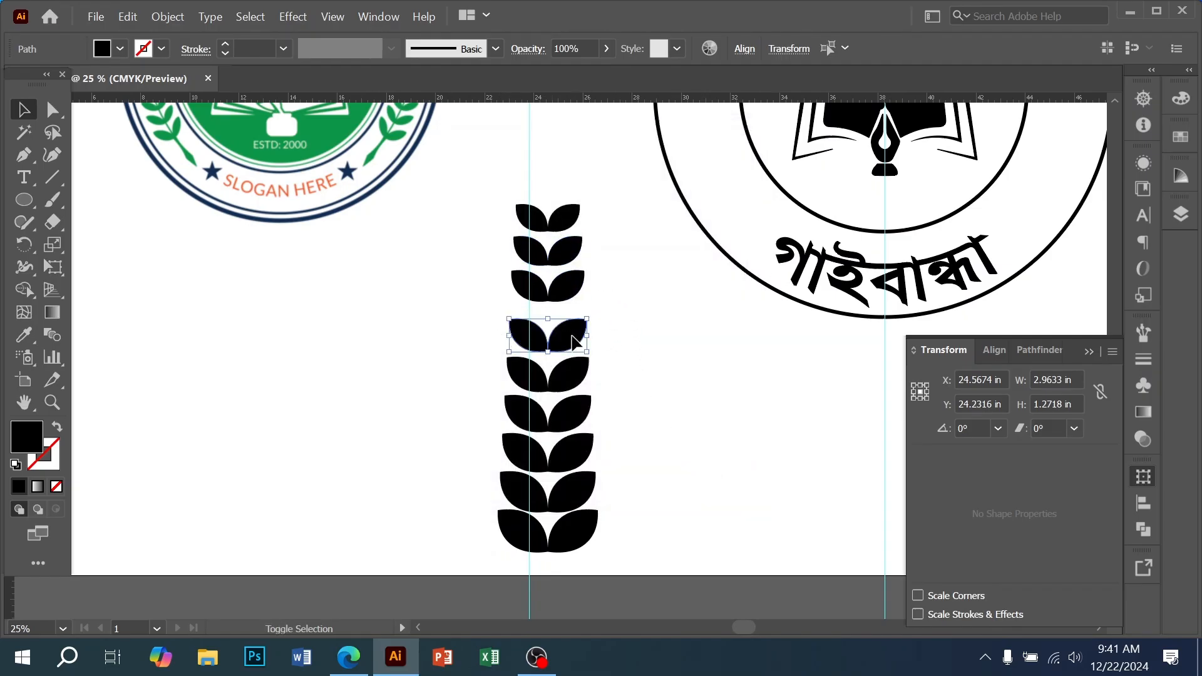
key(shift+Up)
key(shift+Up)
key(shift+Up)
- Nudge the fifth and sixth leaf pairs upward to even out the branch spacing
drag(629, 349, 518, 373)
key(shift+Up)
key(shift+Up)
key(shift+Up)
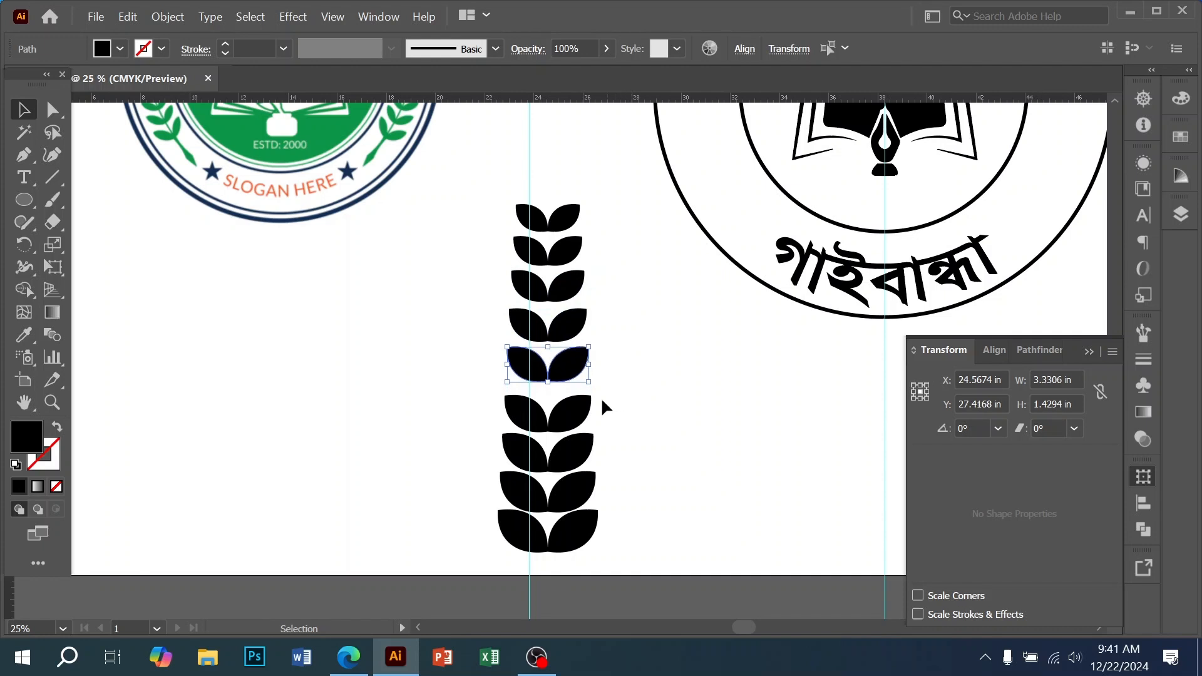
drag(601, 407, 563, 414)
key(shift+Up)
key(shift+Up)
key(shift+Up)
- Nudge the seventh and eighth leaf pairs upward, leaving the lowest pair in place
click(544, 460)
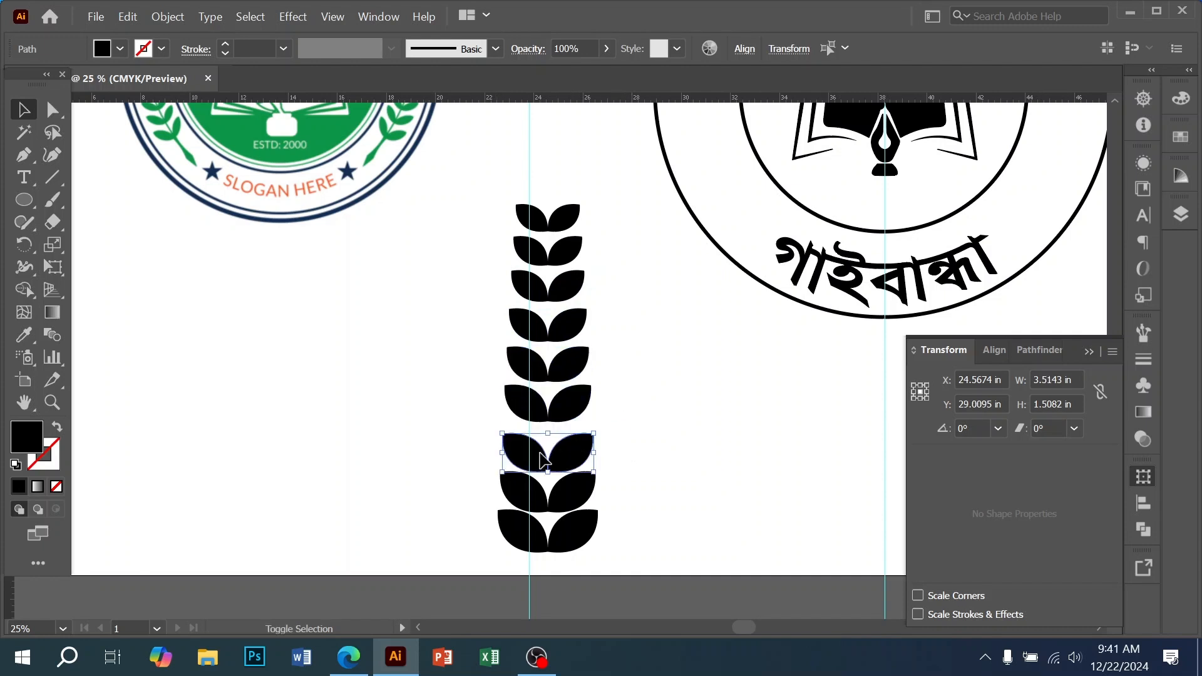
key(shift+Up)
key(shift+Up)
drag(487, 490, 614, 490)
key(shift+Up)
key(shift+Up)
key(shift+Up)
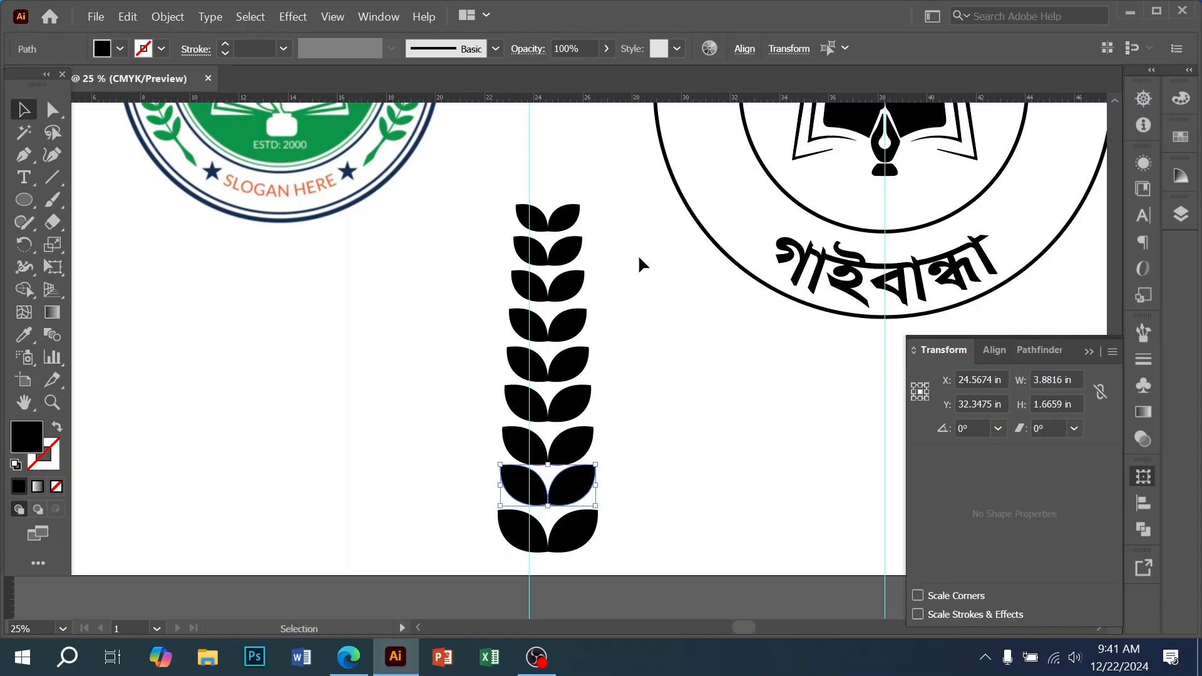
- Group all the leaf pairs into one branch and move it slightly to the left
drag(631, 254, 394, 606)
key(ctrl+g)
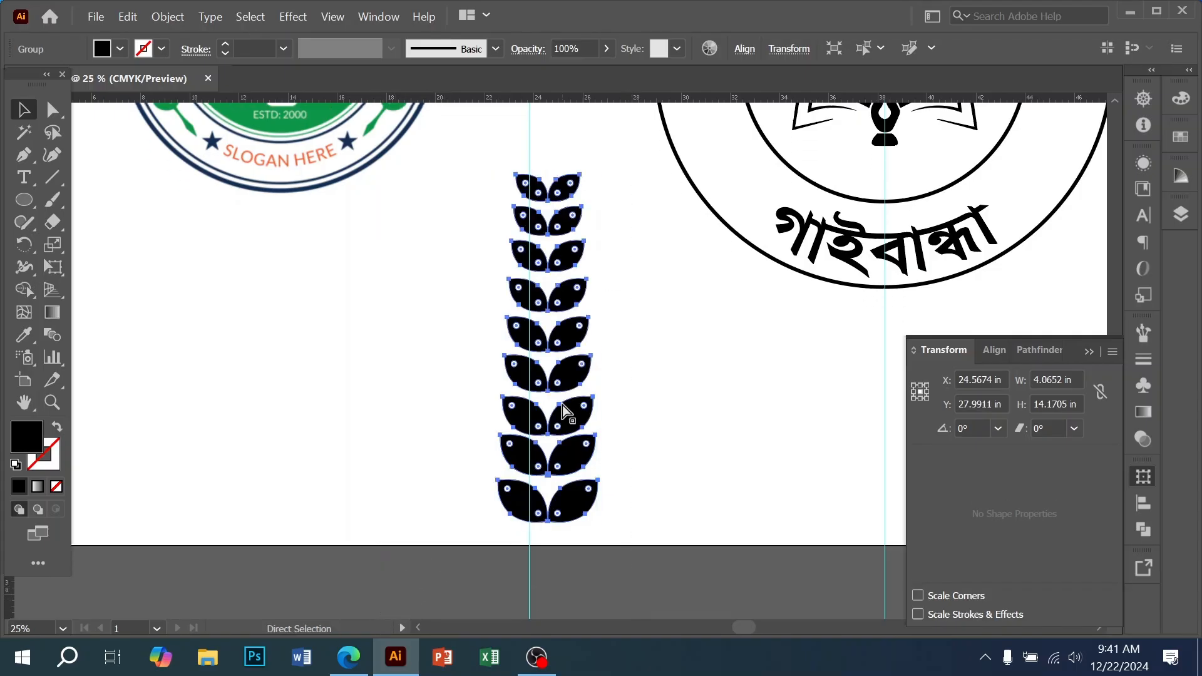
drag(563, 383, 507, 378)
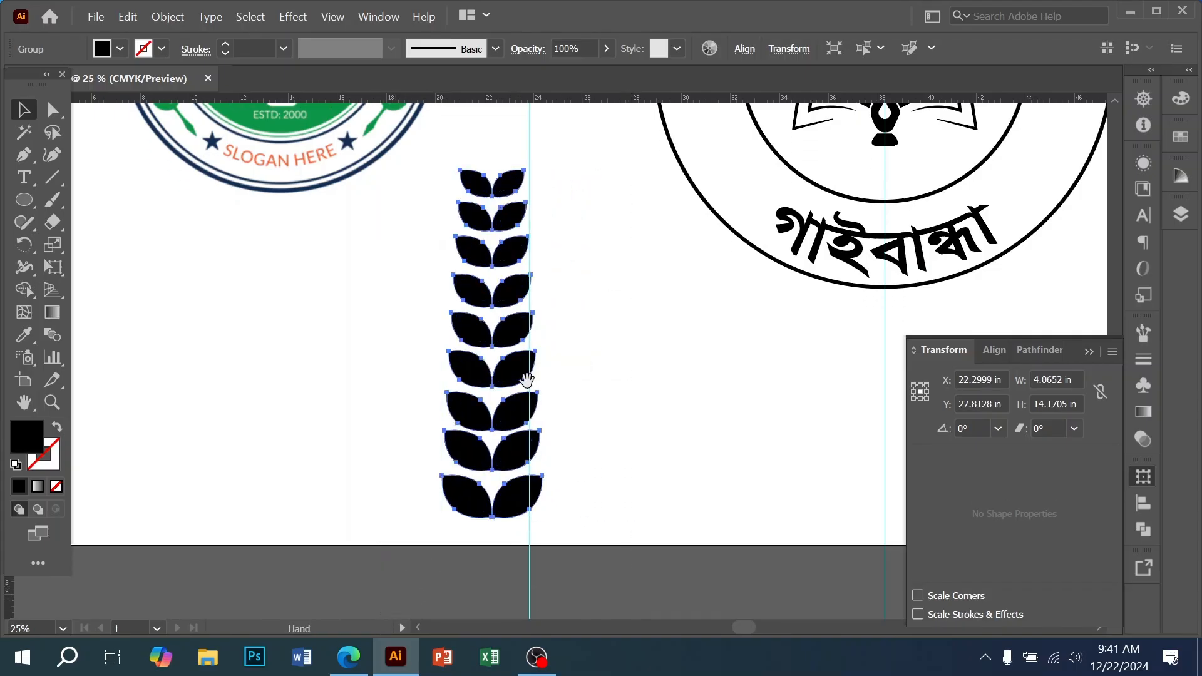
- Add an enlarged concentric copy of the logo's inner circle, about 15.26 in across, running through the text ring
drag(664, 197, 383, 467)
click(464, 399)
click(471, 392)
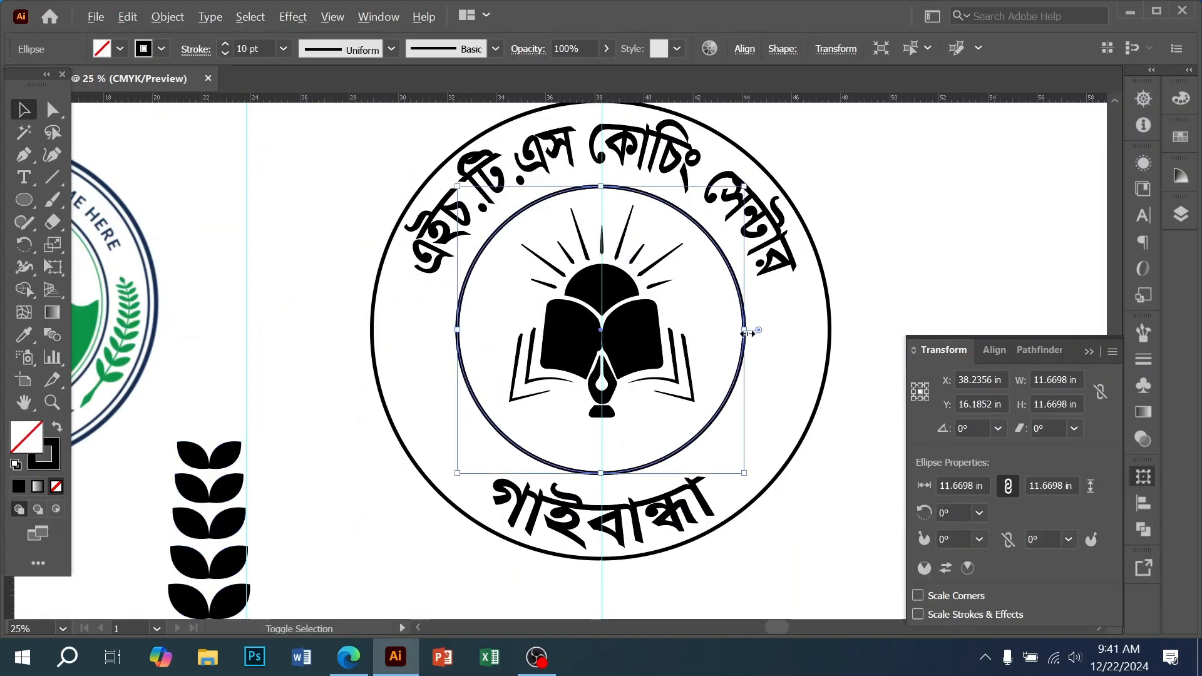
drag(745, 330, 789, 334)
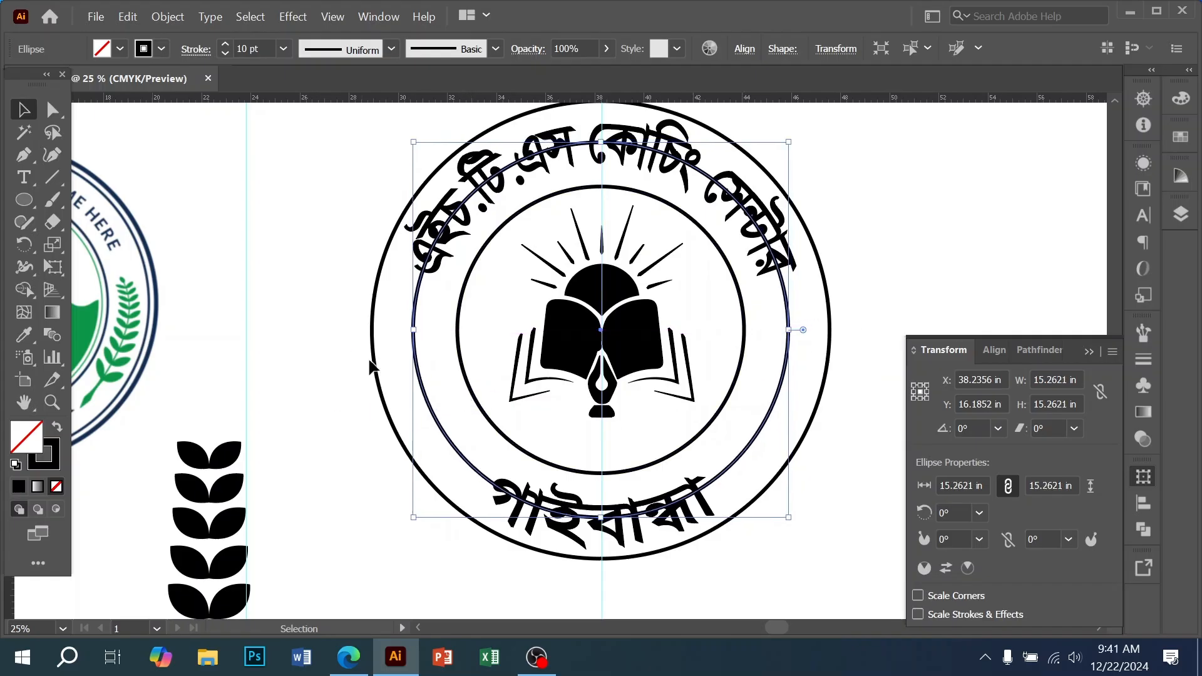
- Draw a short line about 2.03 in long across the middle circle, just below the start of the upper text
click(52, 177)
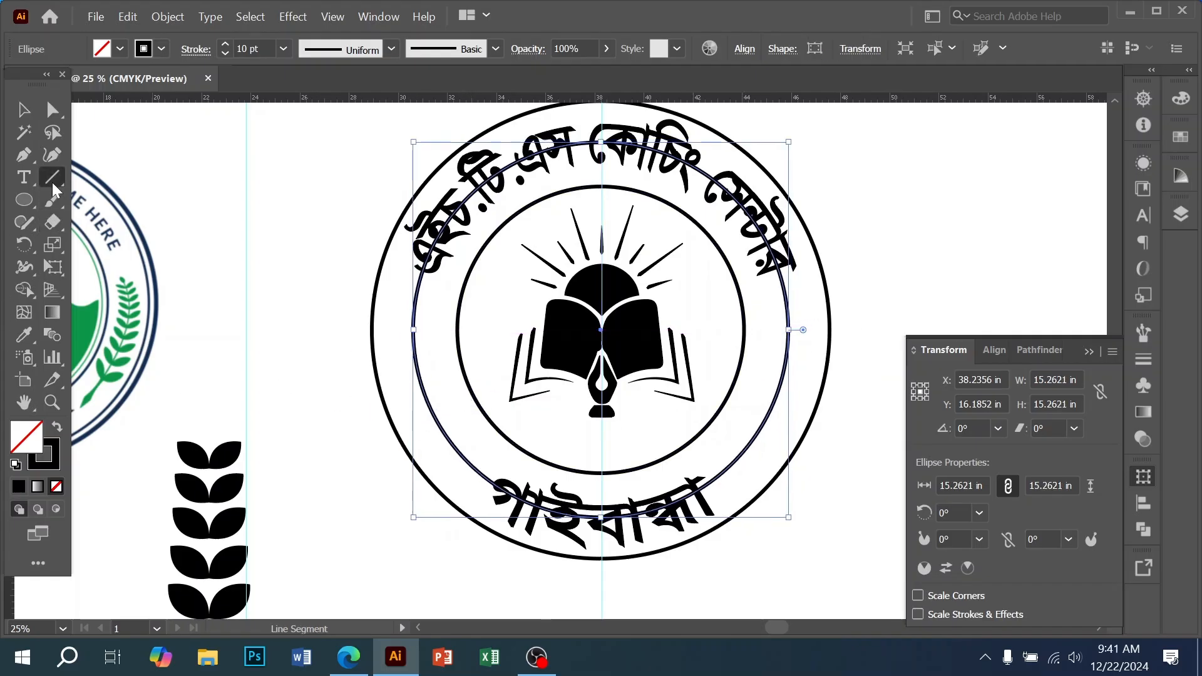
drag(396, 289, 443, 306)
click(15, 113)
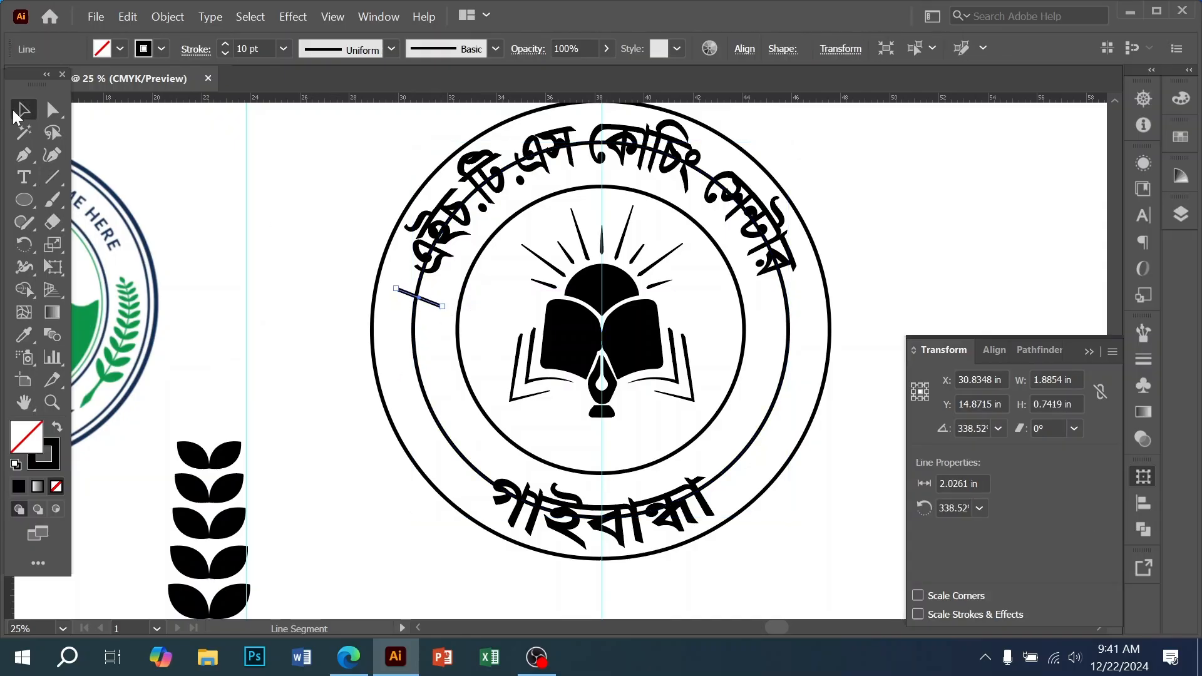
- Draw a second short line about 1.94 in long across the middle circle, just before the lower text
ctrl+click(579, 436)
drag(352, 213, 412, 417)
key(ctrl+z)
click(52, 177)
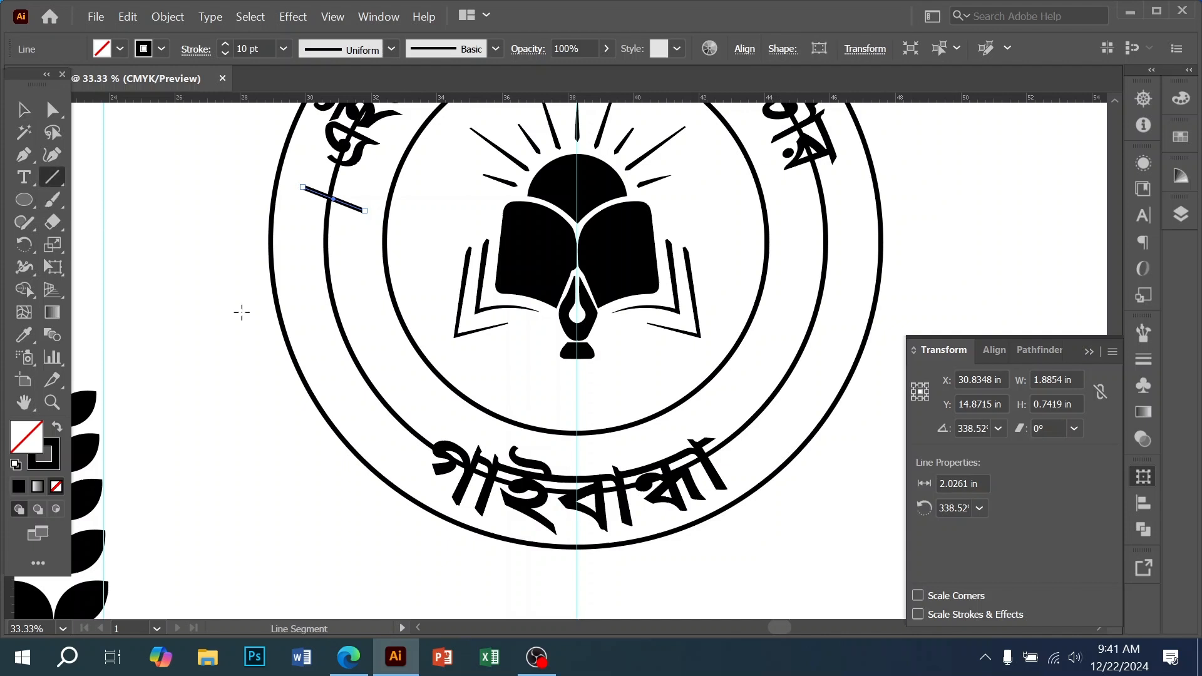
drag(391, 374, 366, 433)
click(24, 111)
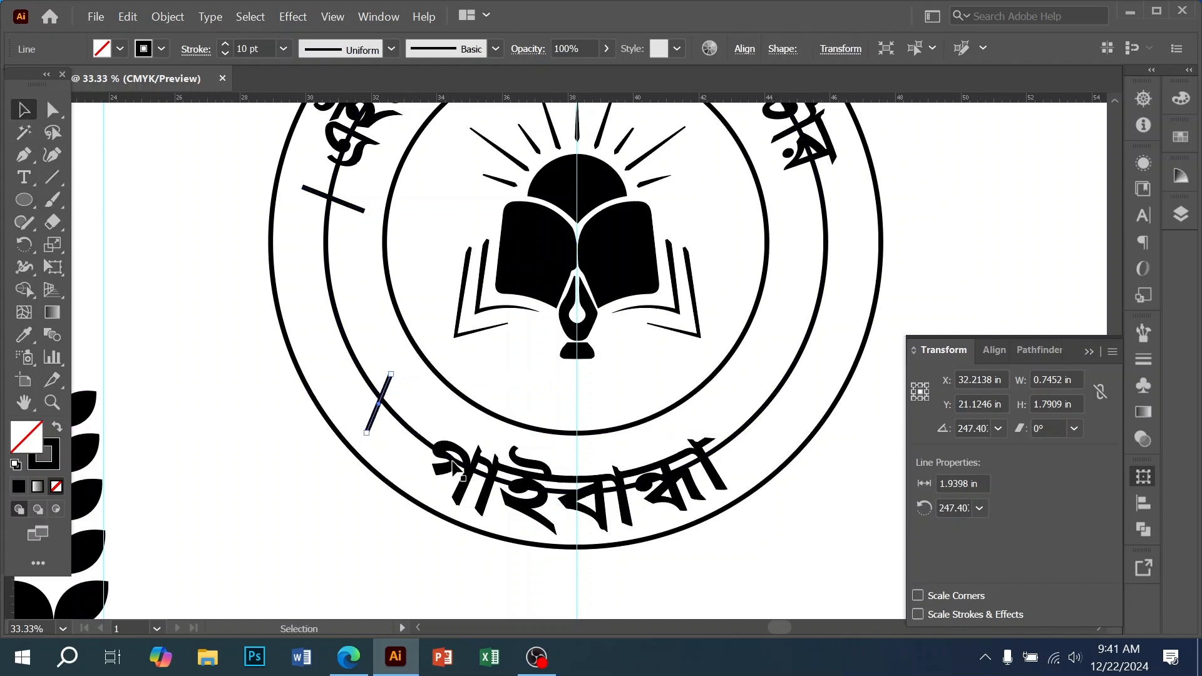
- Trim the middle circle with Shape Builder, keeping only the left arc between the two short lines
drag(326, 349, 390, 451)
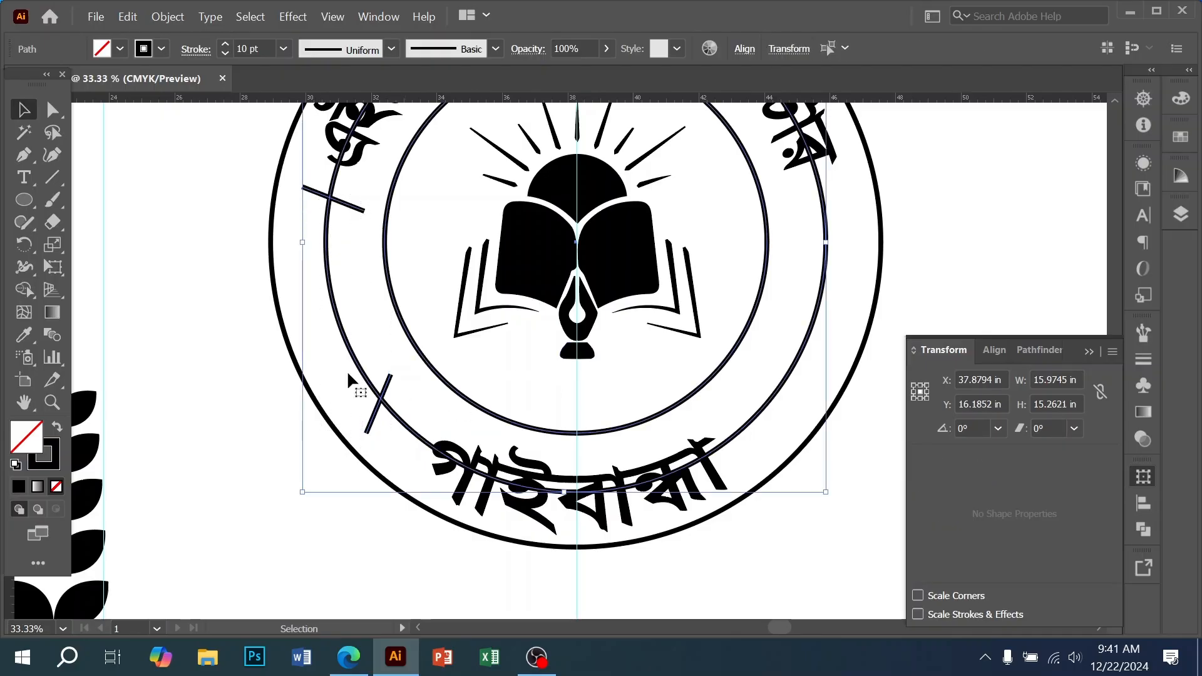
click(27, 293)
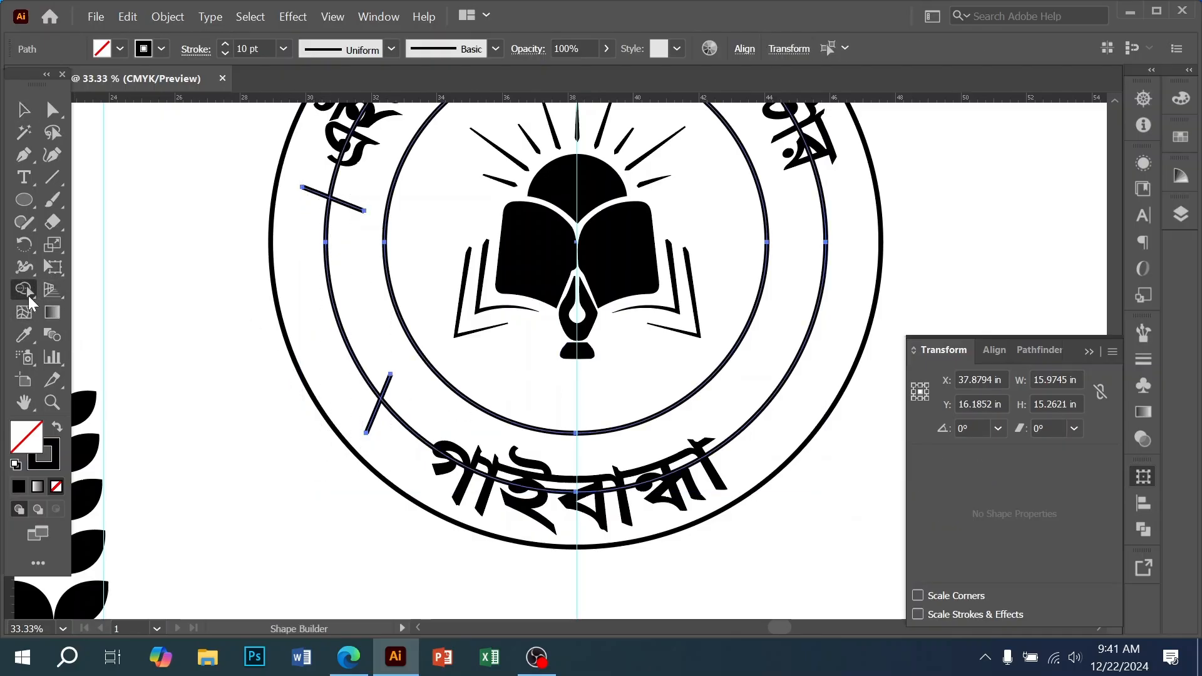
alt+click(407, 431)
click(23, 109)
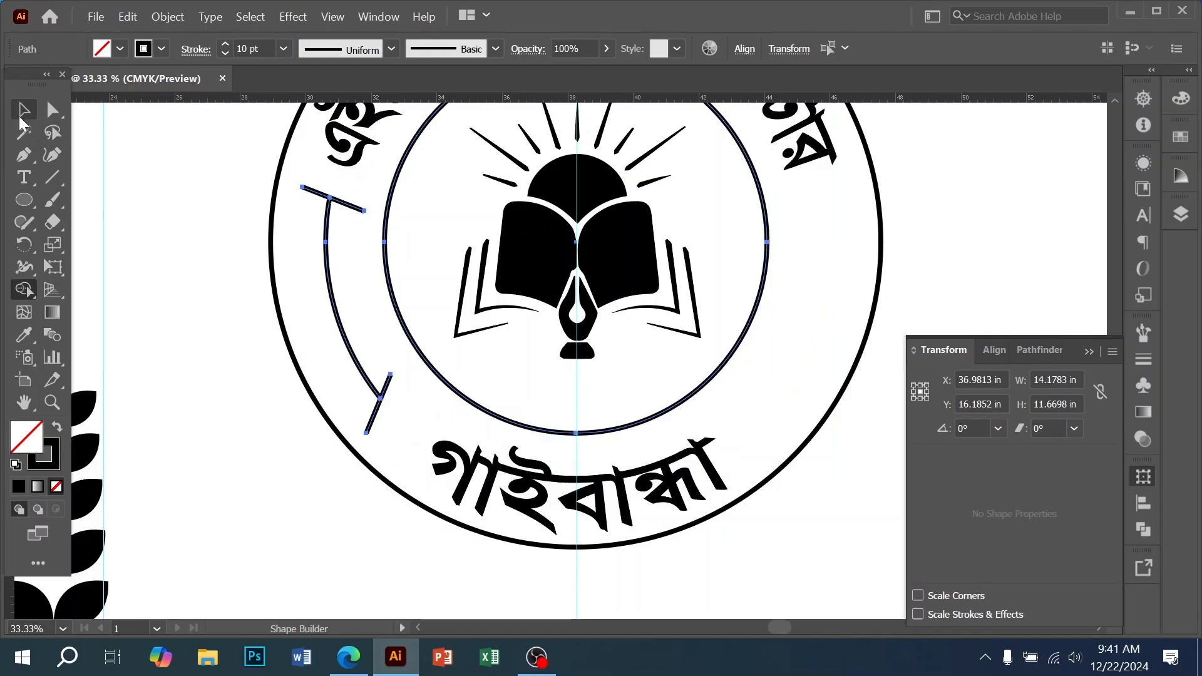
- Delete the two short cutting lines at the ends of the left arc
click(152, 158)
click(354, 206)
key(Delete)
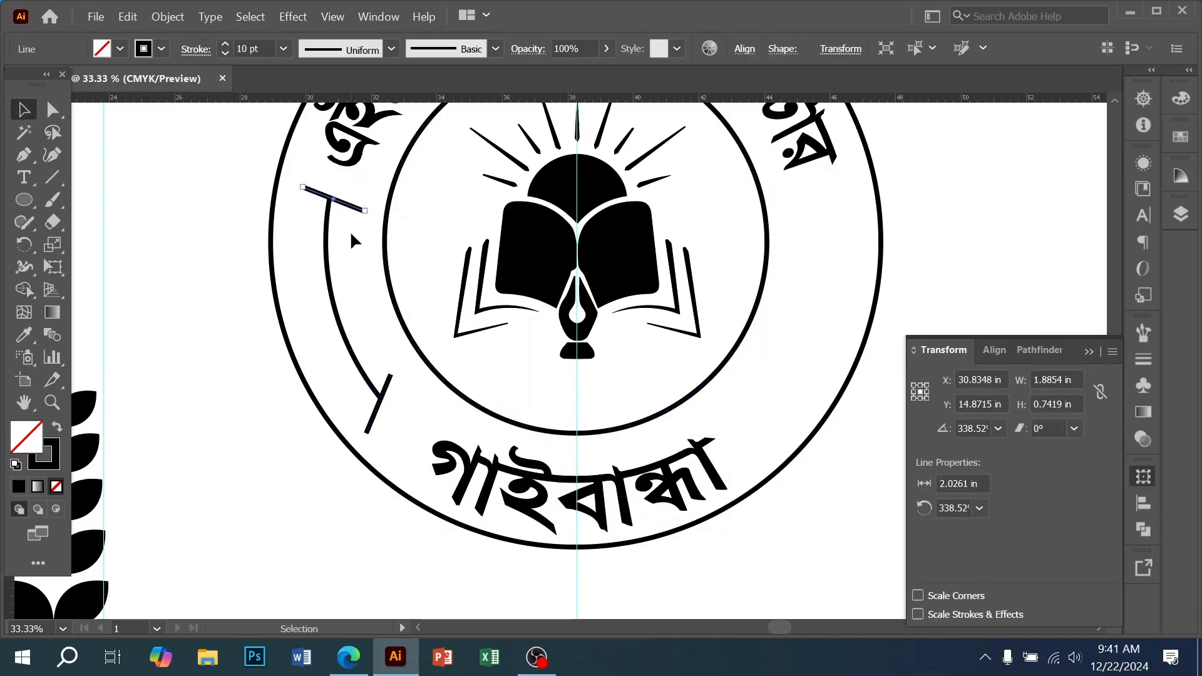
click(391, 381)
key(Delete)
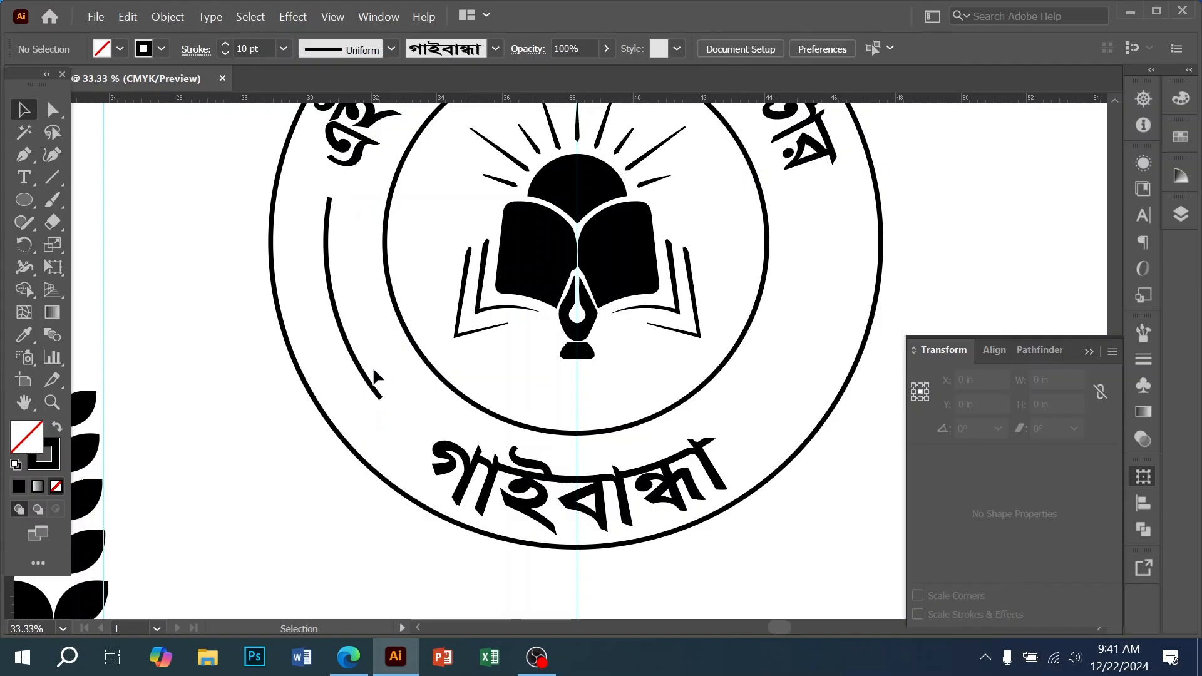
- Create an art brush from the vertical leaf stack, running top to bottom and stretched to fit stroke length
click(354, 359)
ctrl+alt+click(483, 365)
drag(535, 374, 567, 363)
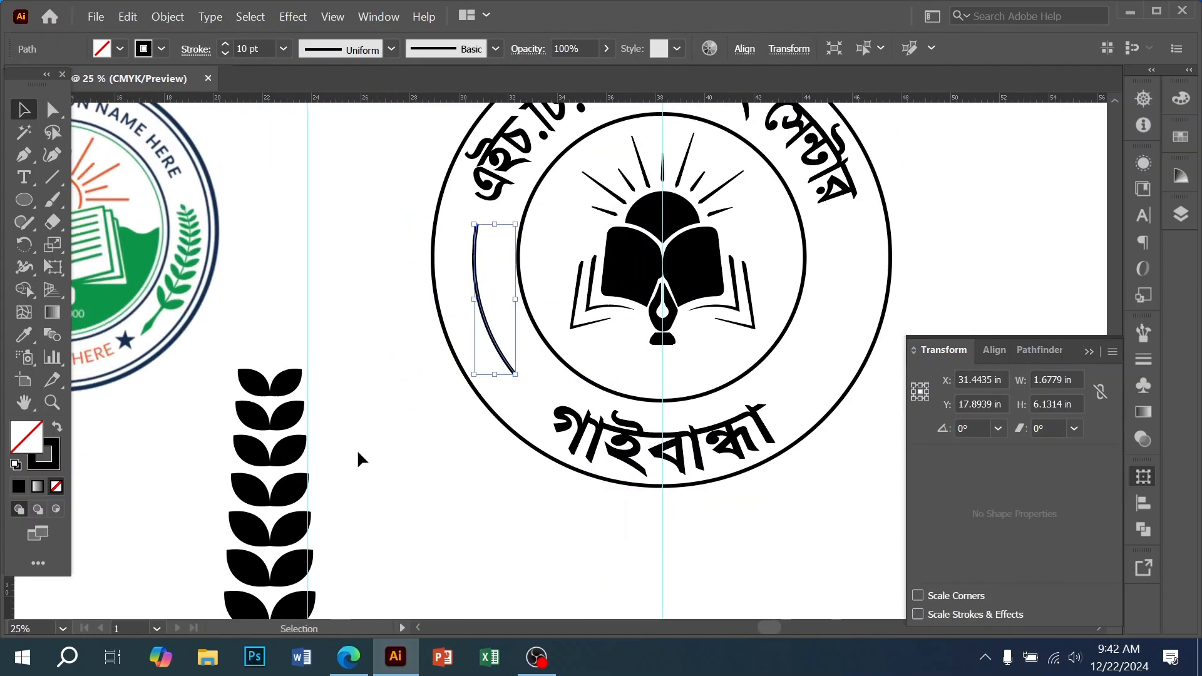
click(283, 445)
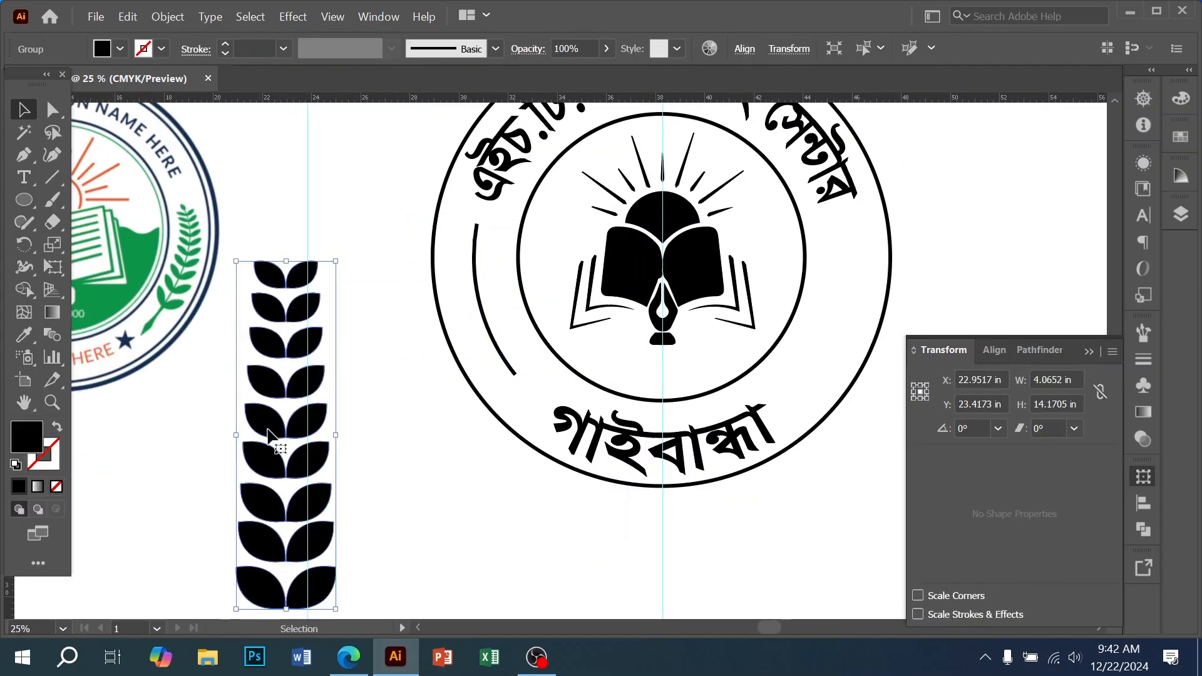
click(1143, 333)
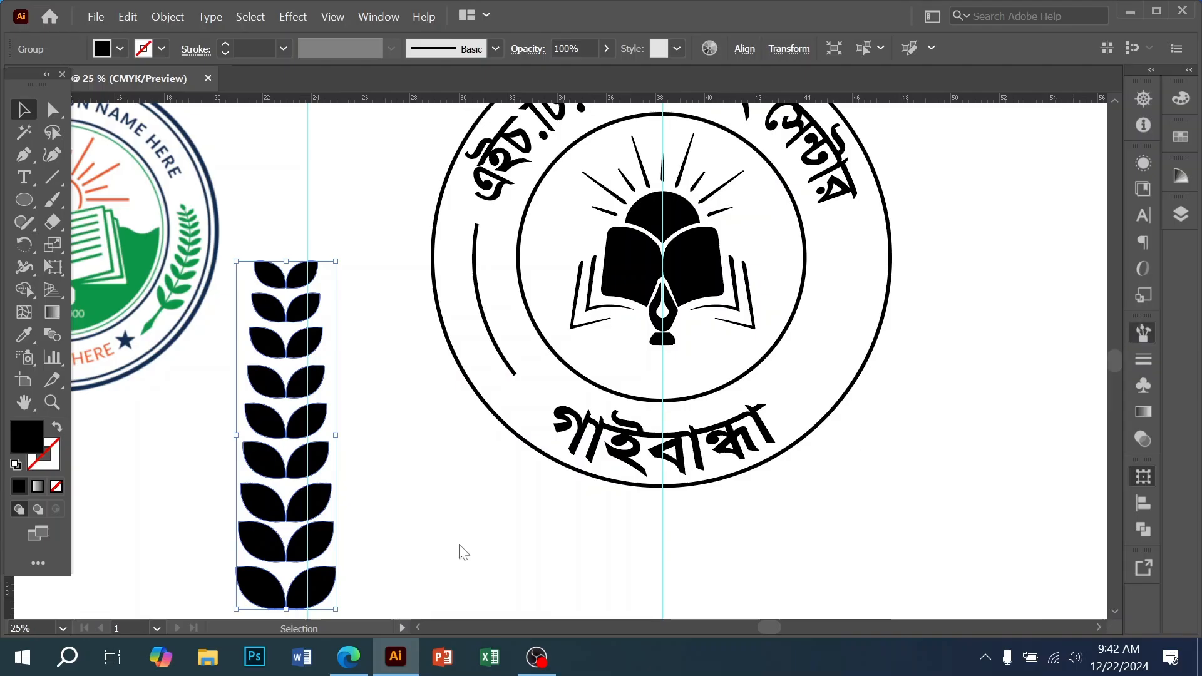
drag(275, 492, 967, 406)
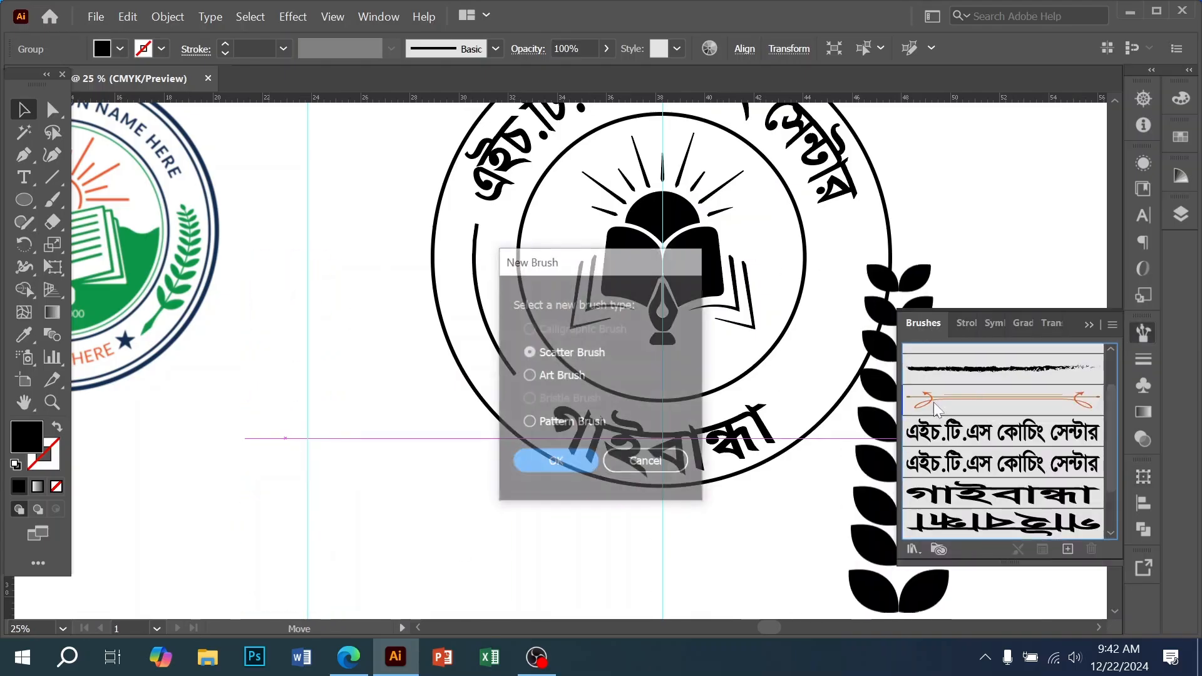
click(540, 378)
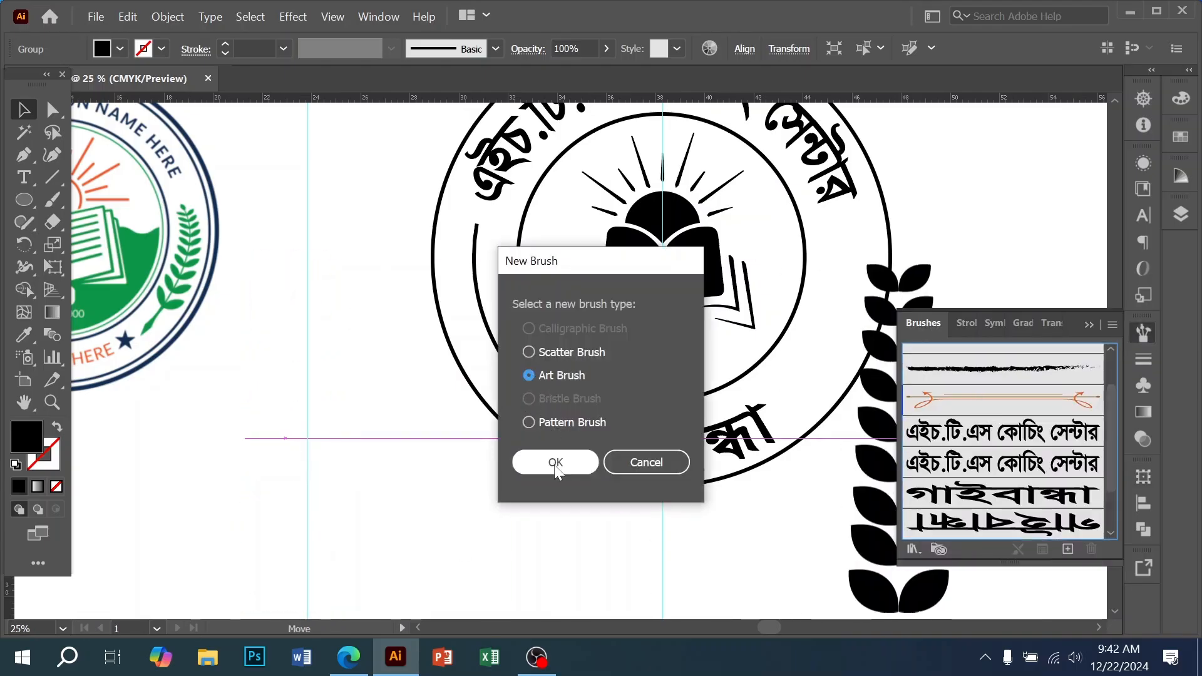
click(593, 462)
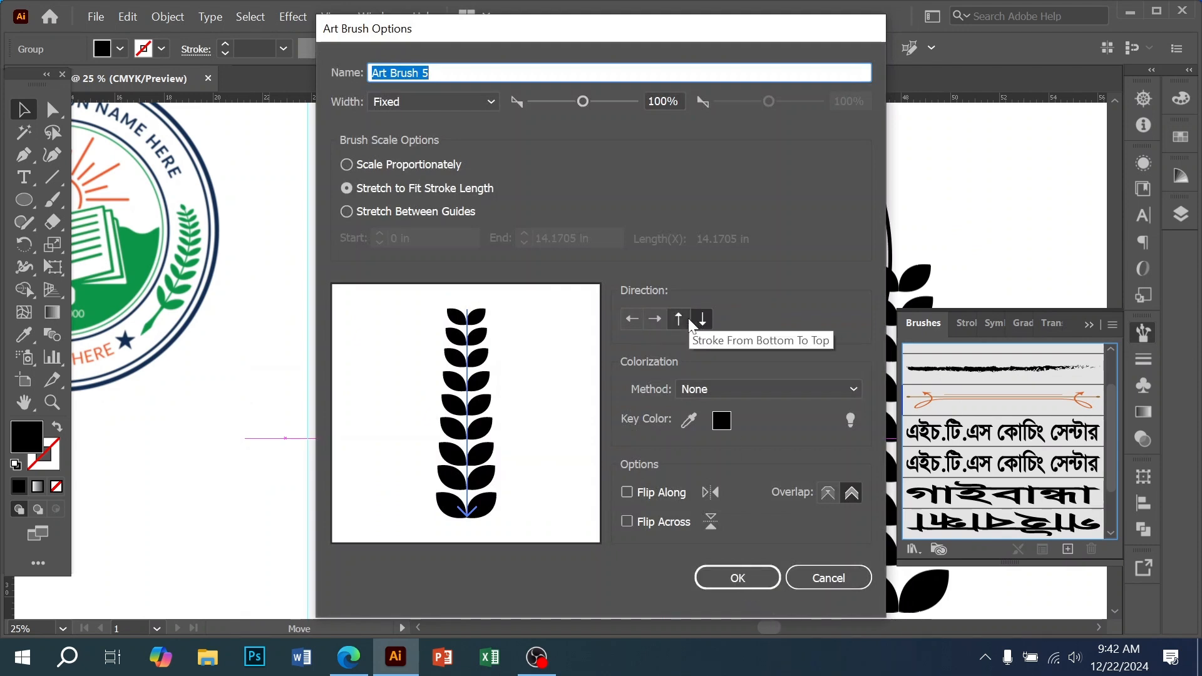
click(729, 577)
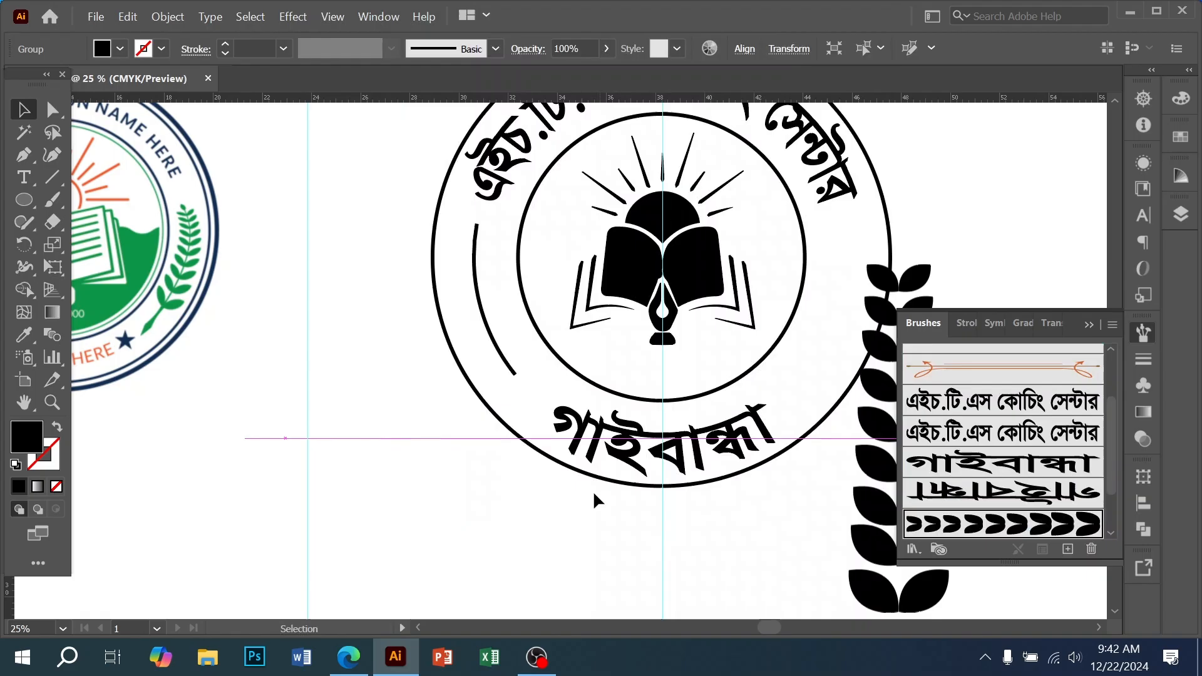
- Try the new leaf brush on the left arc with a 0.25 pt stroke weight
click(507, 363)
click(1021, 526)
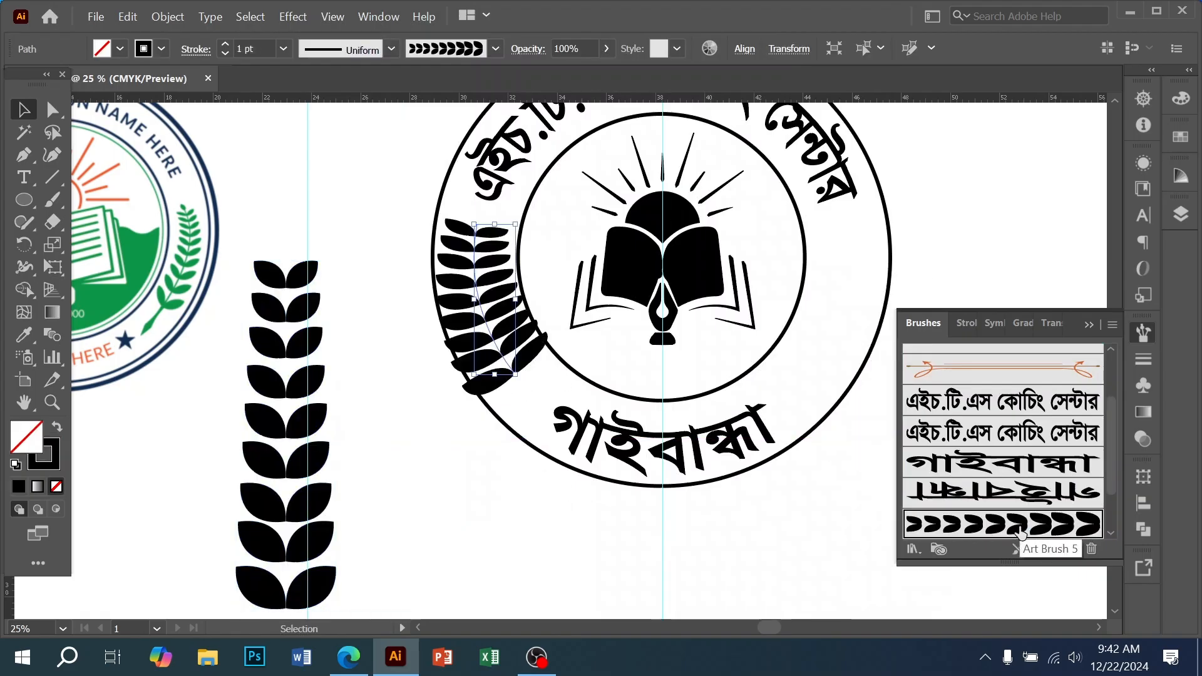
click(1143, 361)
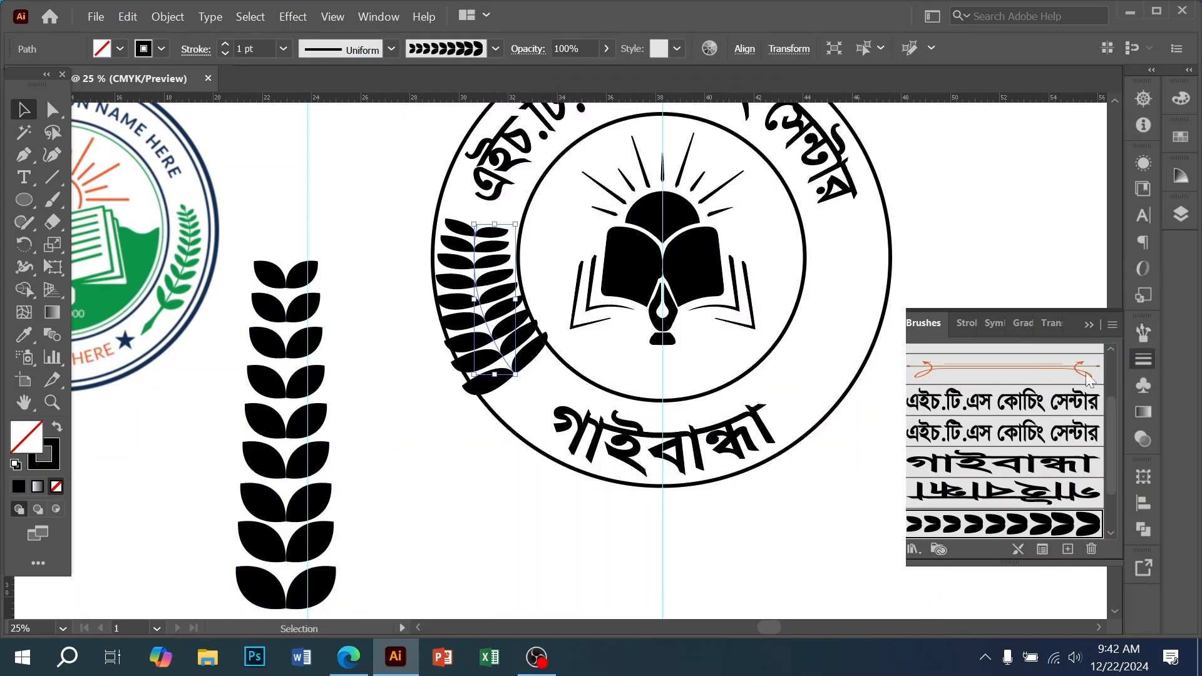
click(976, 346)
click(975, 346)
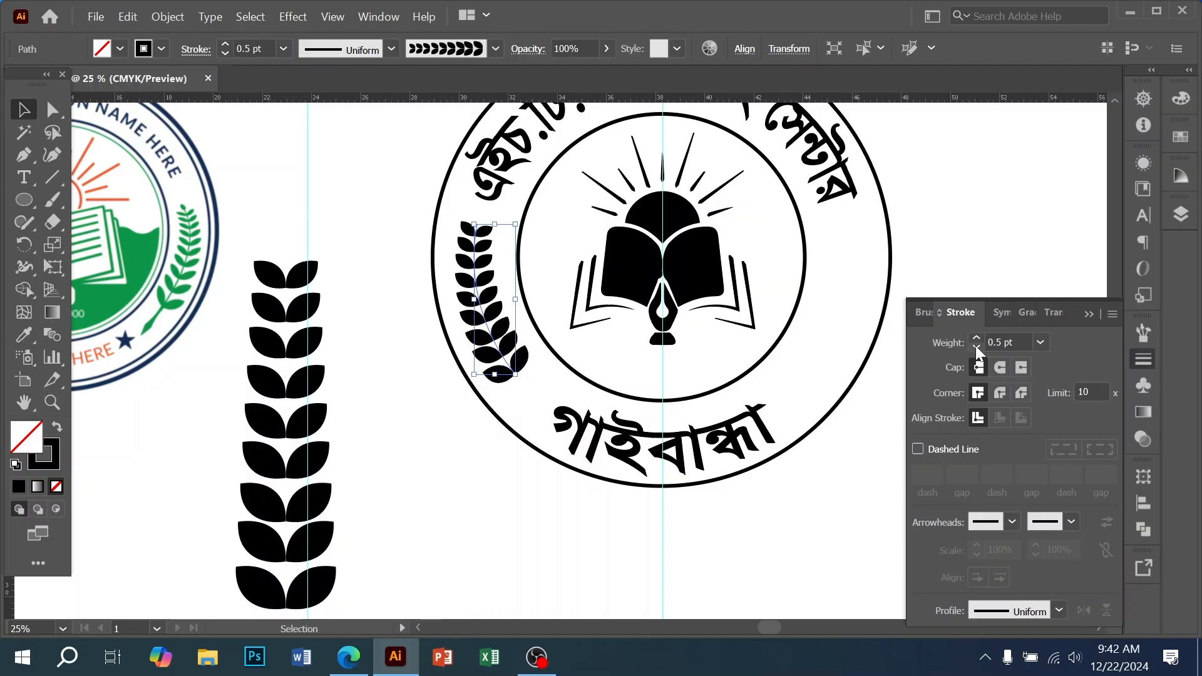
click(975, 346)
click(514, 584)
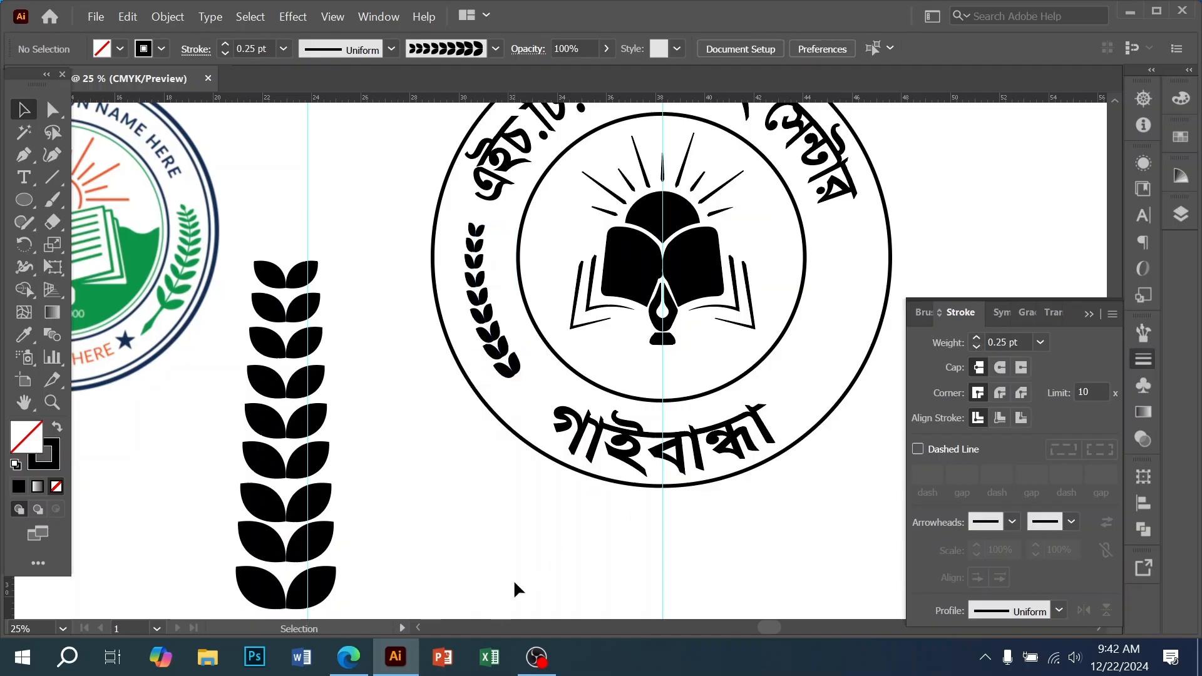
- Undo the stroke weight changes and the leaf brush on the left arc
click(477, 325)
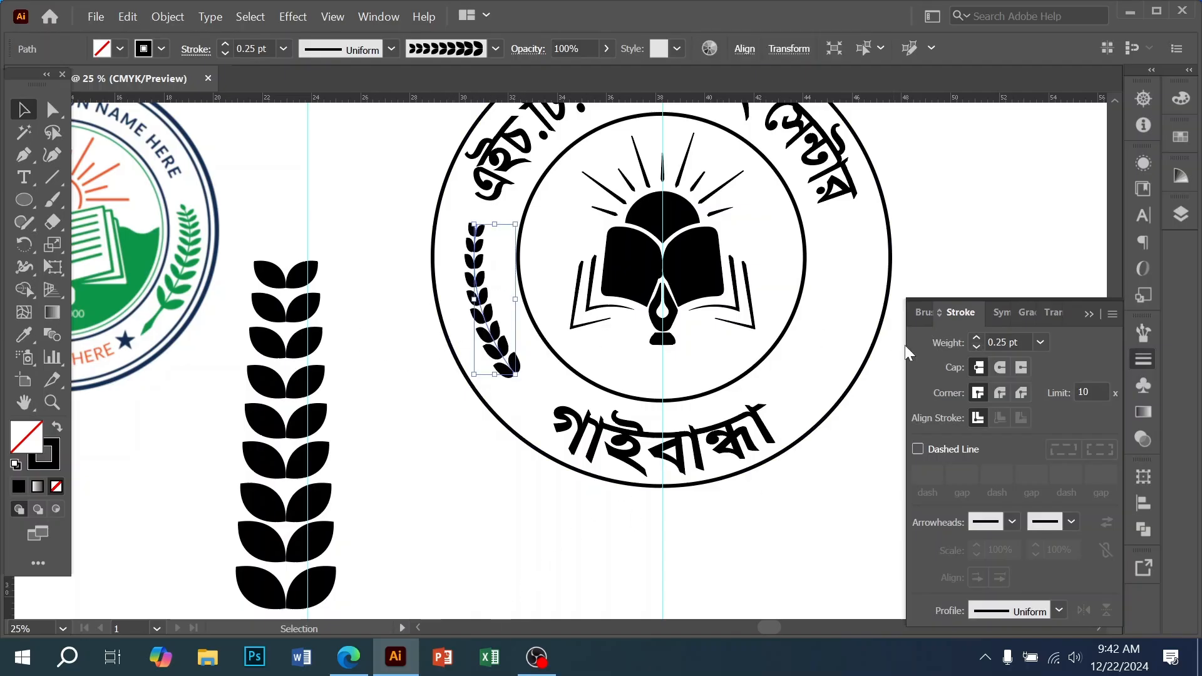
click(1009, 343)
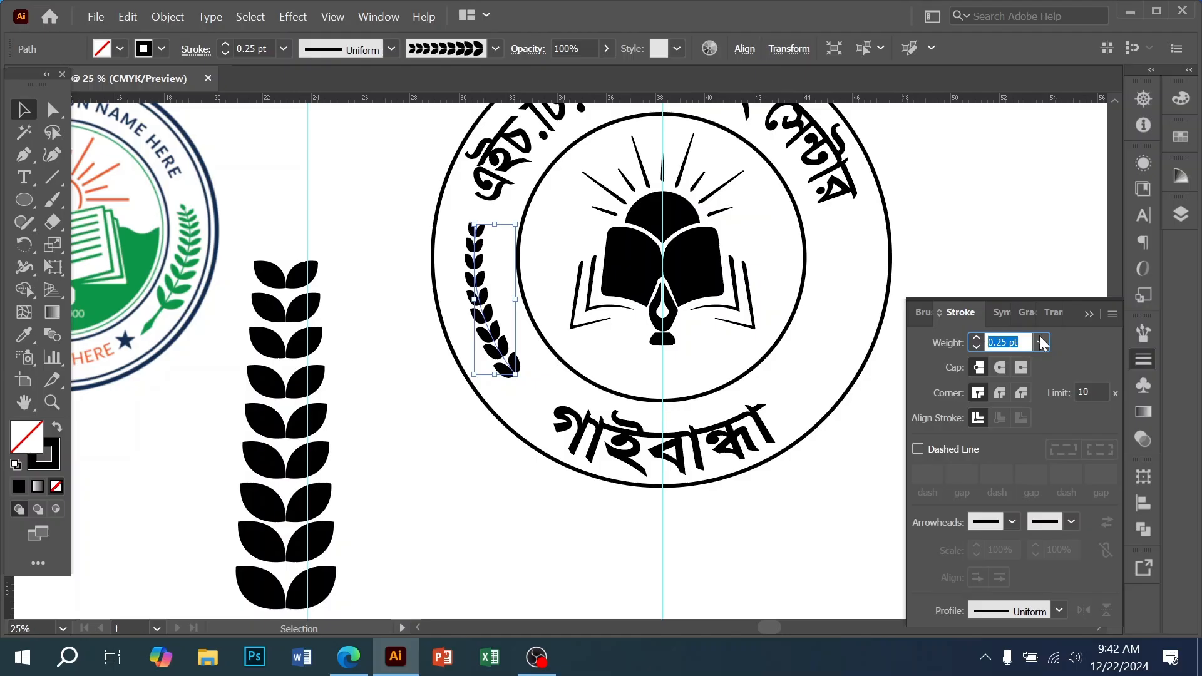
key(a)
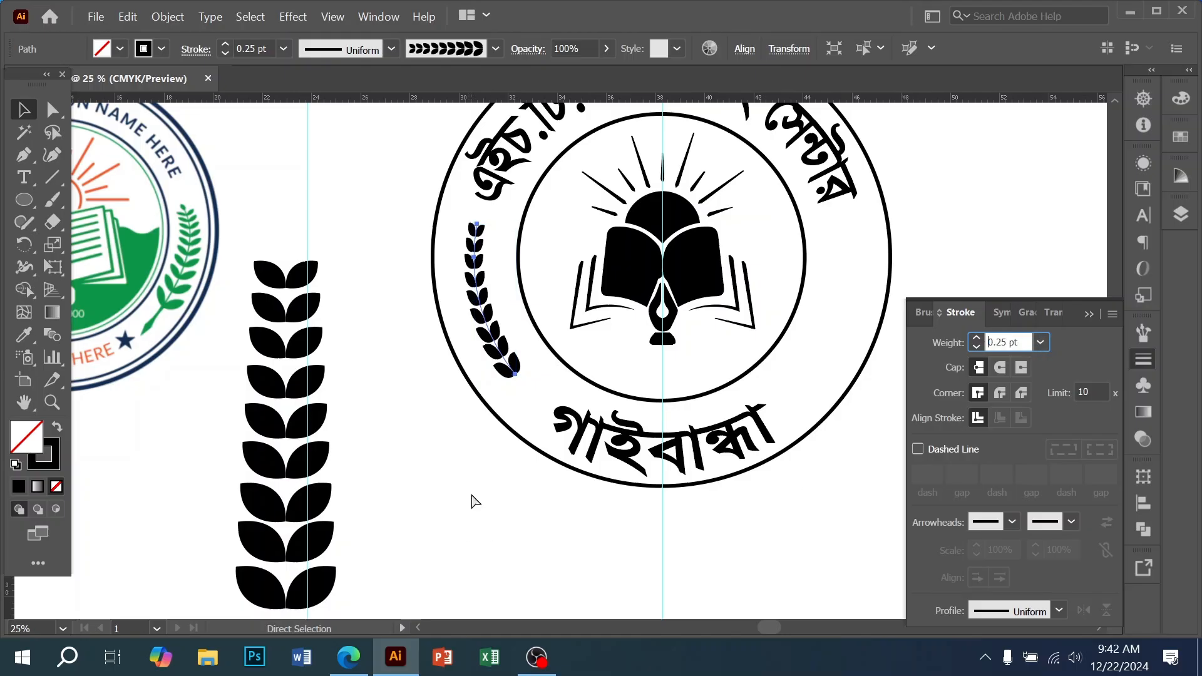
click(457, 526)
key(ctrl+z)
key(ctrl+z)
key(ctrl+z)
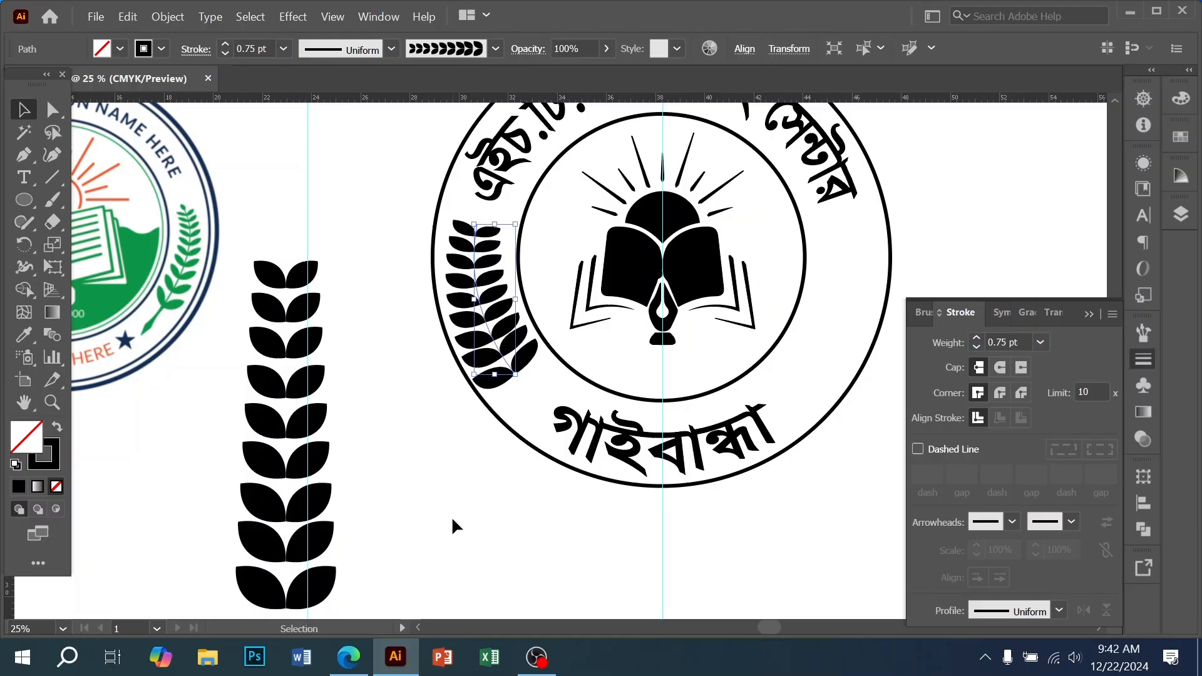
- Duplicate the plain left arc and place the copy outside the ring, to the left of the logo
click(453, 519)
drag(499, 356, 442, 352)
click(491, 344)
- Apply the leaf art brush to the original arc inside the ring and set its stroke weight to 0.5 pt
click(499, 341)
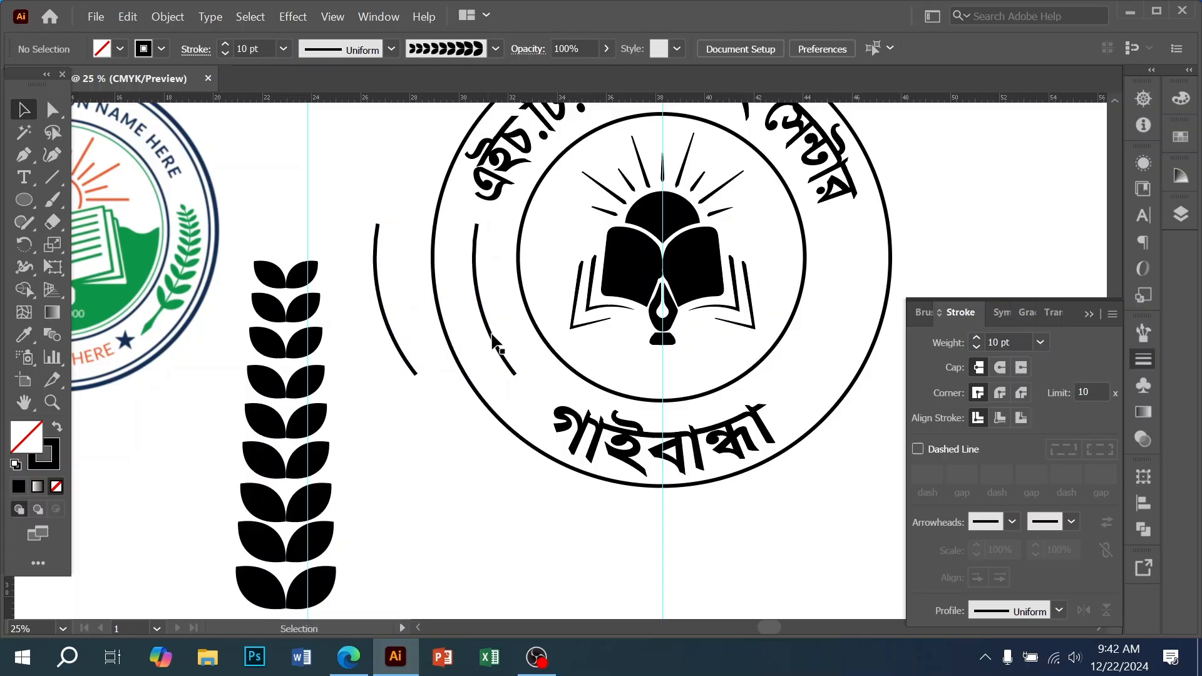
click(1143, 334)
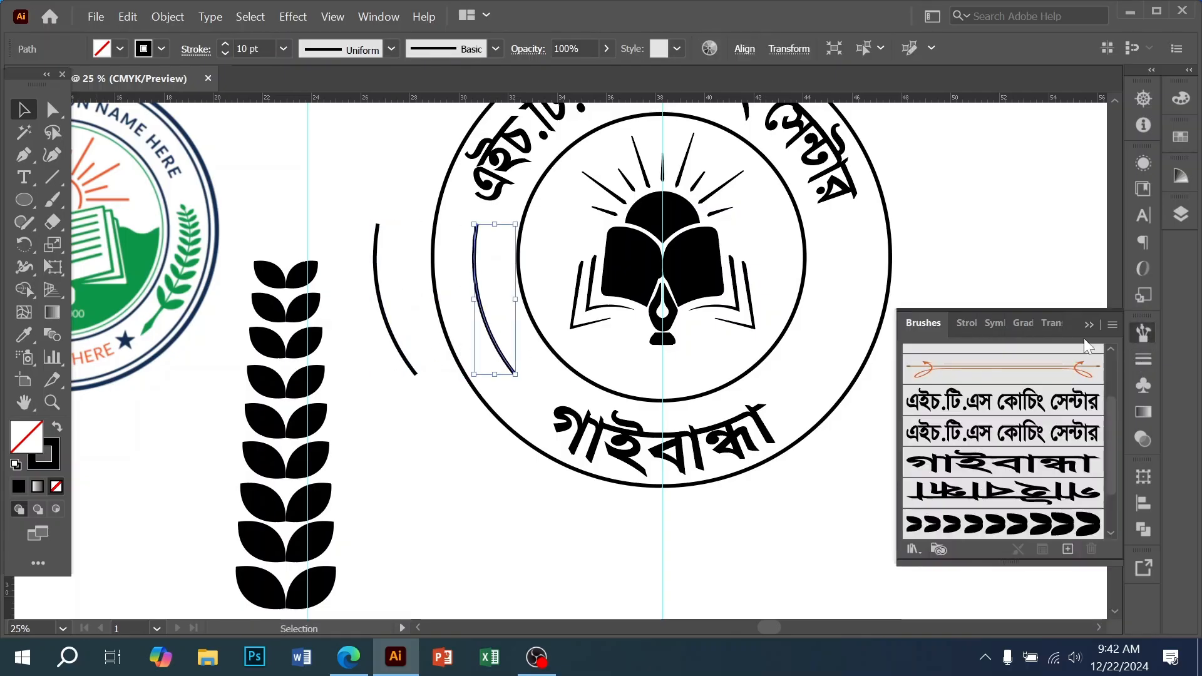
click(993, 522)
scroll(518, 331, up, 1)
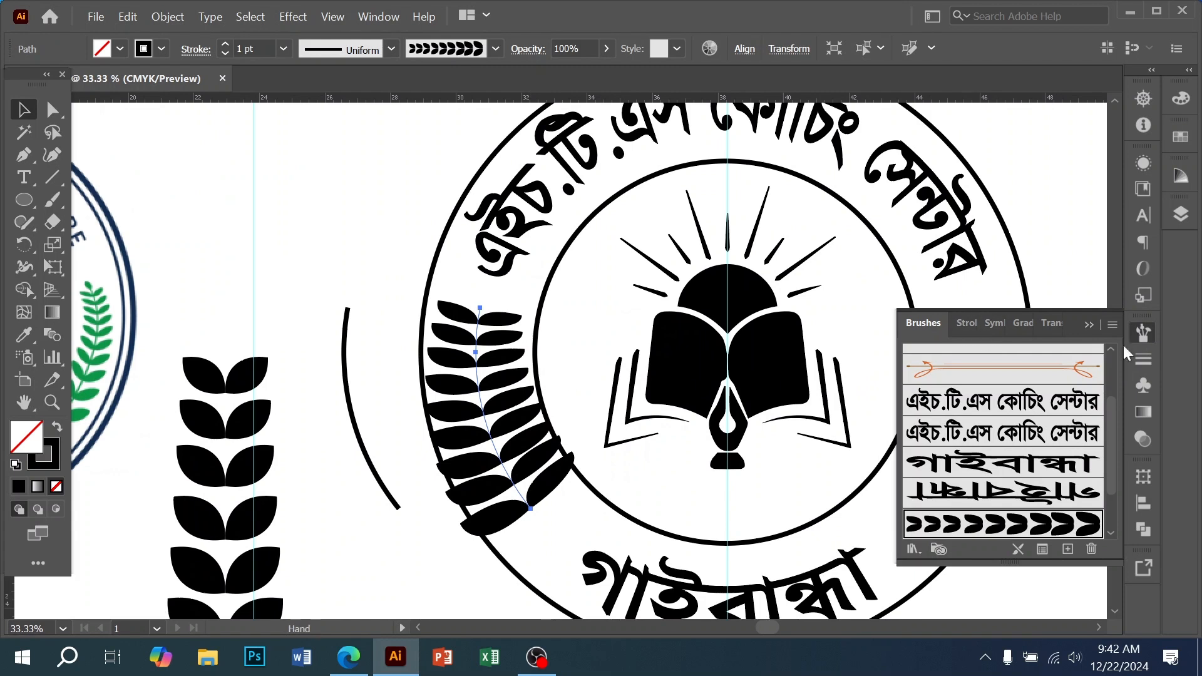
click(1143, 359)
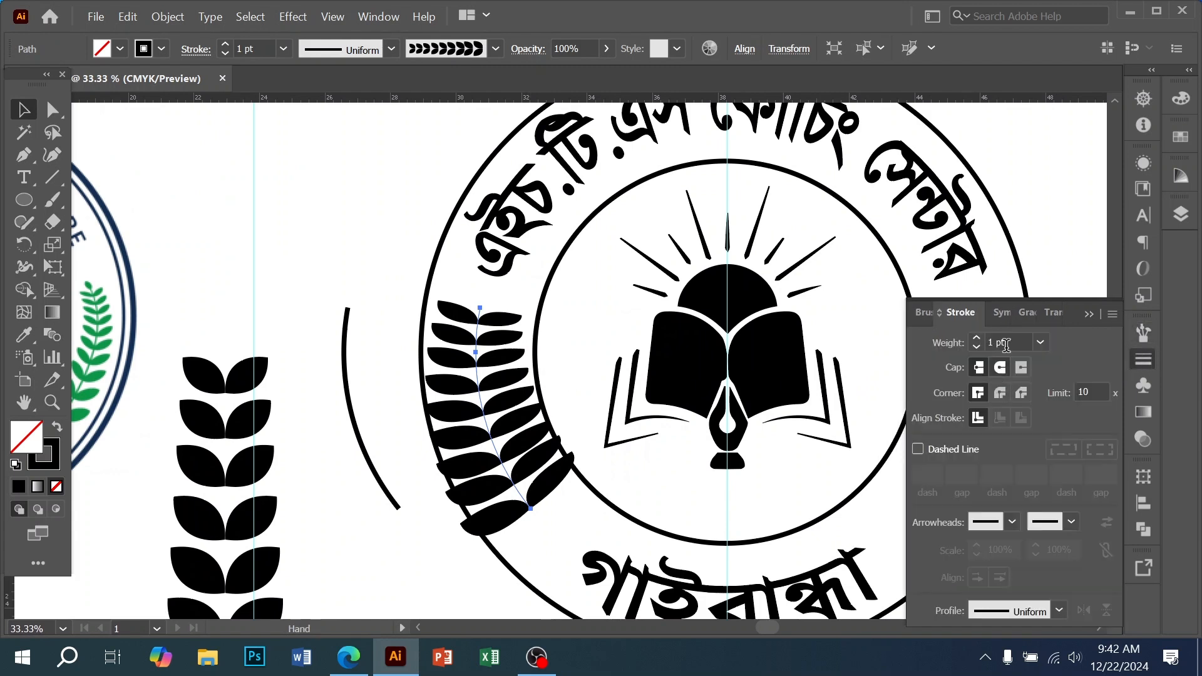
click(1040, 342)
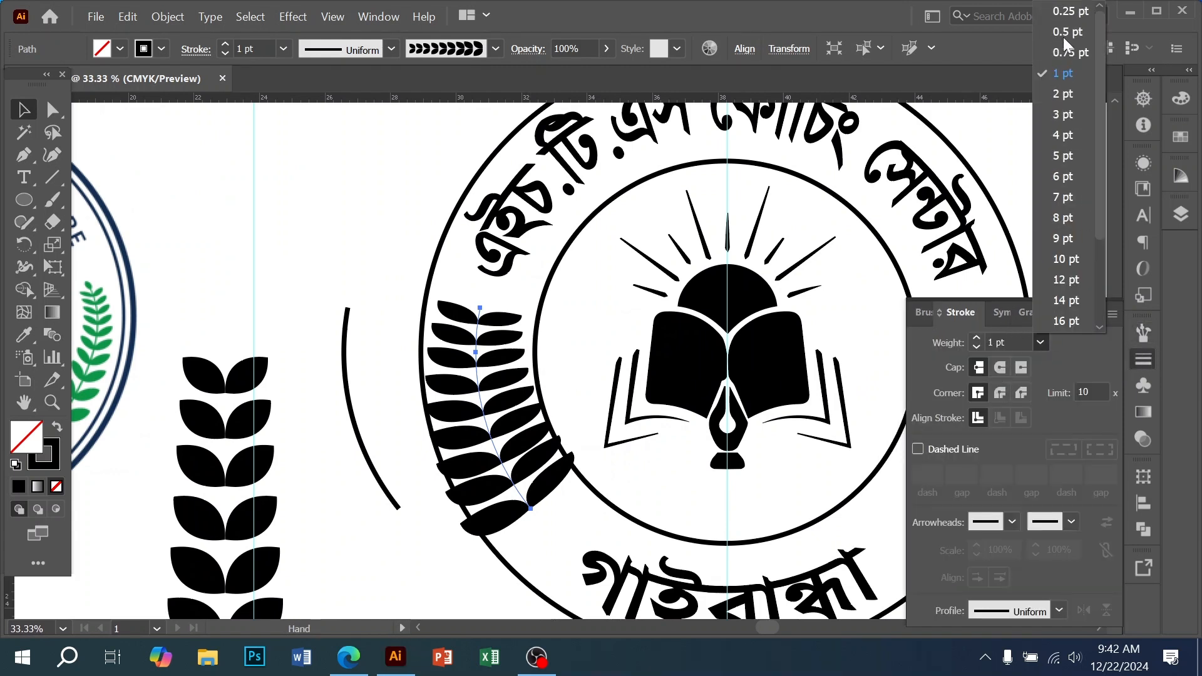
click(1068, 31)
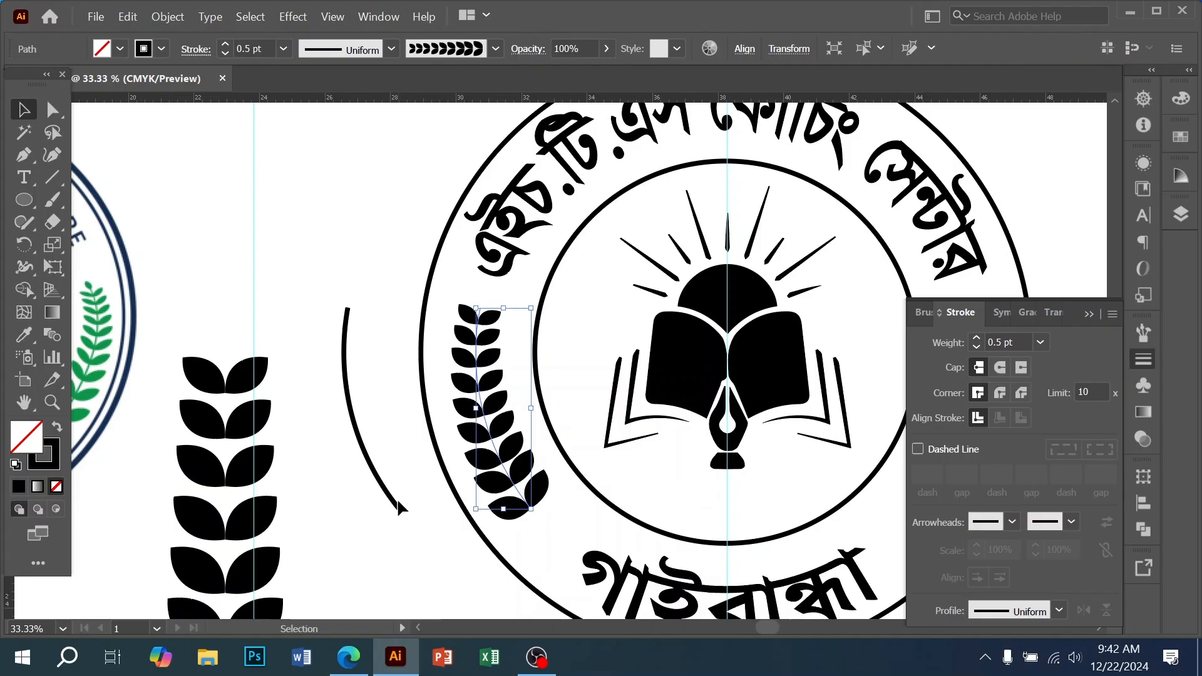
- Move the plain arc copy onto the leaf branch as its stem and extend its lower end past the last leaves
mouse_move(395, 496)
mouse_down()
mouse_move(557, 508)
mouse_move(529, 501)
mouse_up()
key(ctrl+space)
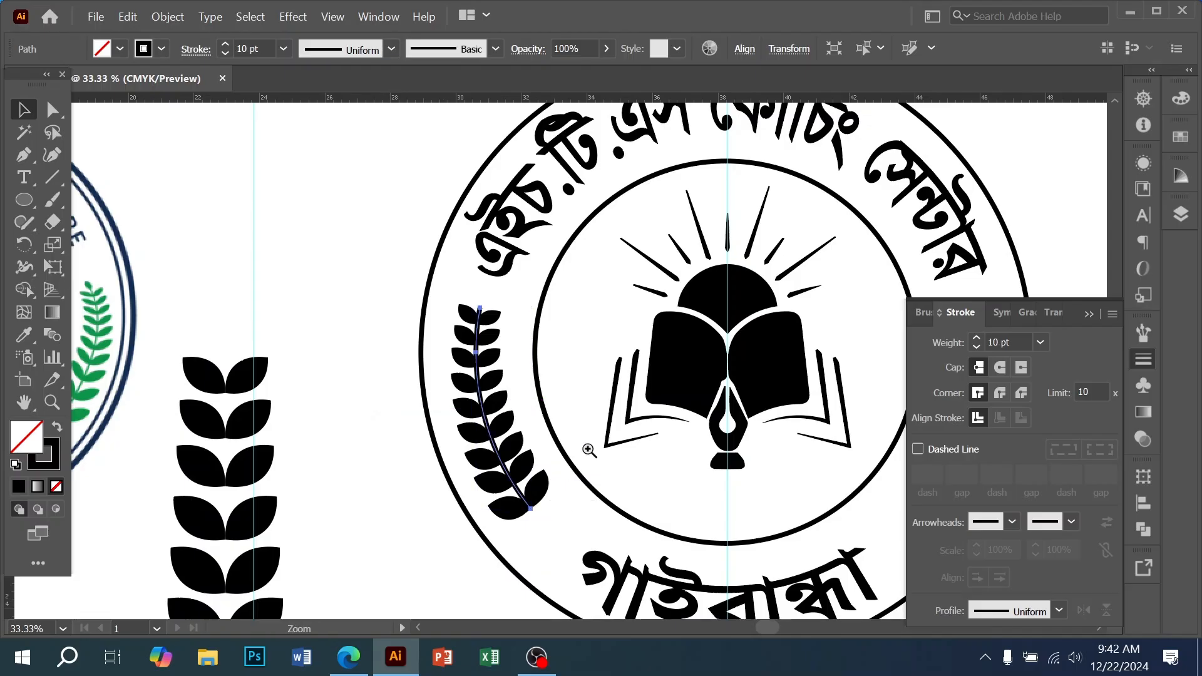
click(589, 449)
click(53, 109)
key(ctrl+space)
click(510, 397)
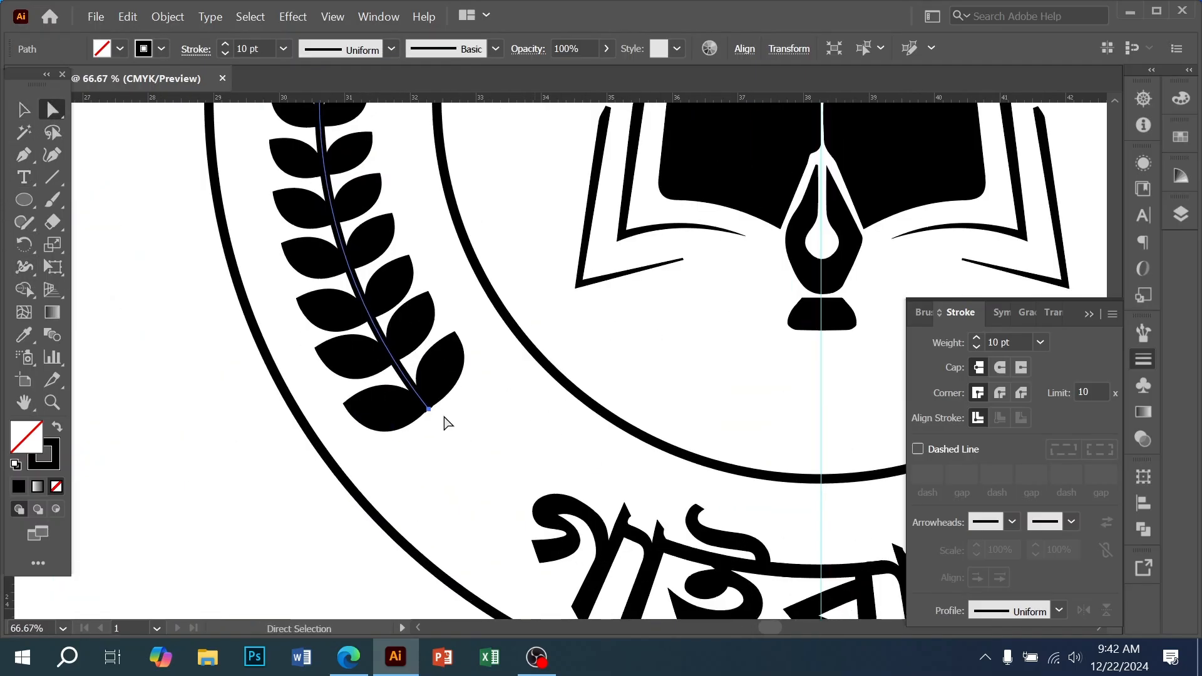
mouse_move(429, 409)
mouse_down()
mouse_move(479, 492)
mouse_move(512, 470)
mouse_up()
key(ctrl+minus)
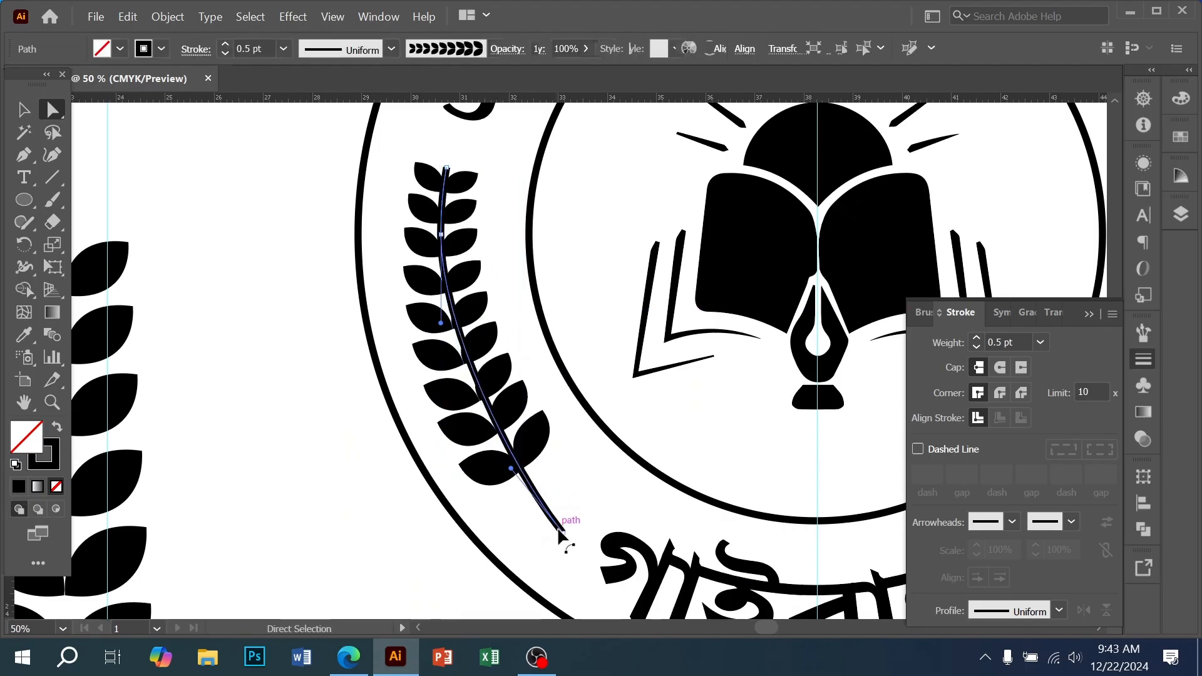
- Raise the stem's lower anchor point about 0.24 in and adjust its handle to smooth the curve
click(563, 534)
click(563, 536)
click(563, 533)
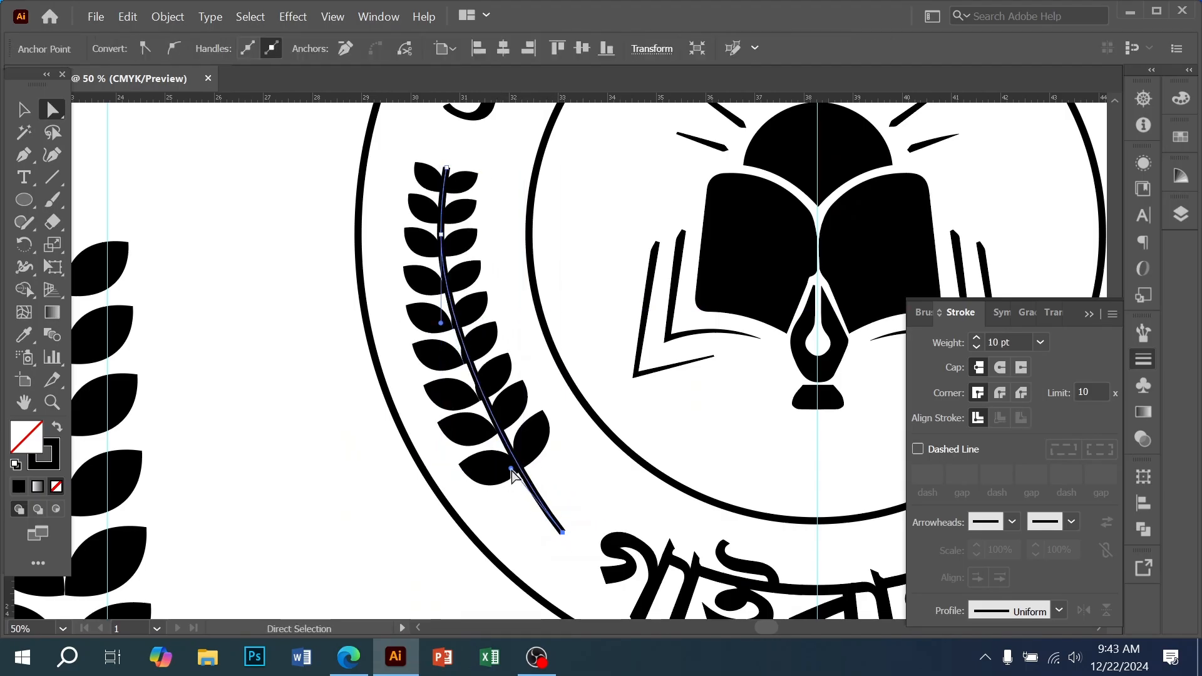
mouse_move(511, 468)
mouse_down()
mouse_move(510, 489)
mouse_move(495, 458)
mouse_up()
drag(562, 534, 562, 519)
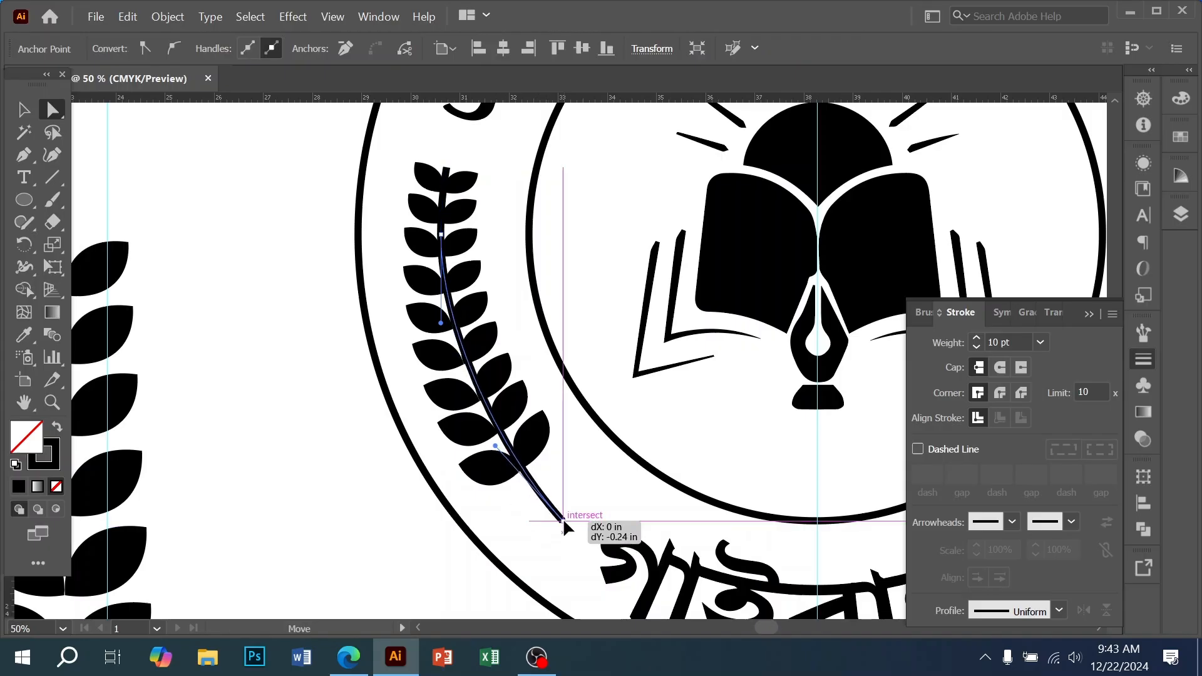
click(493, 446)
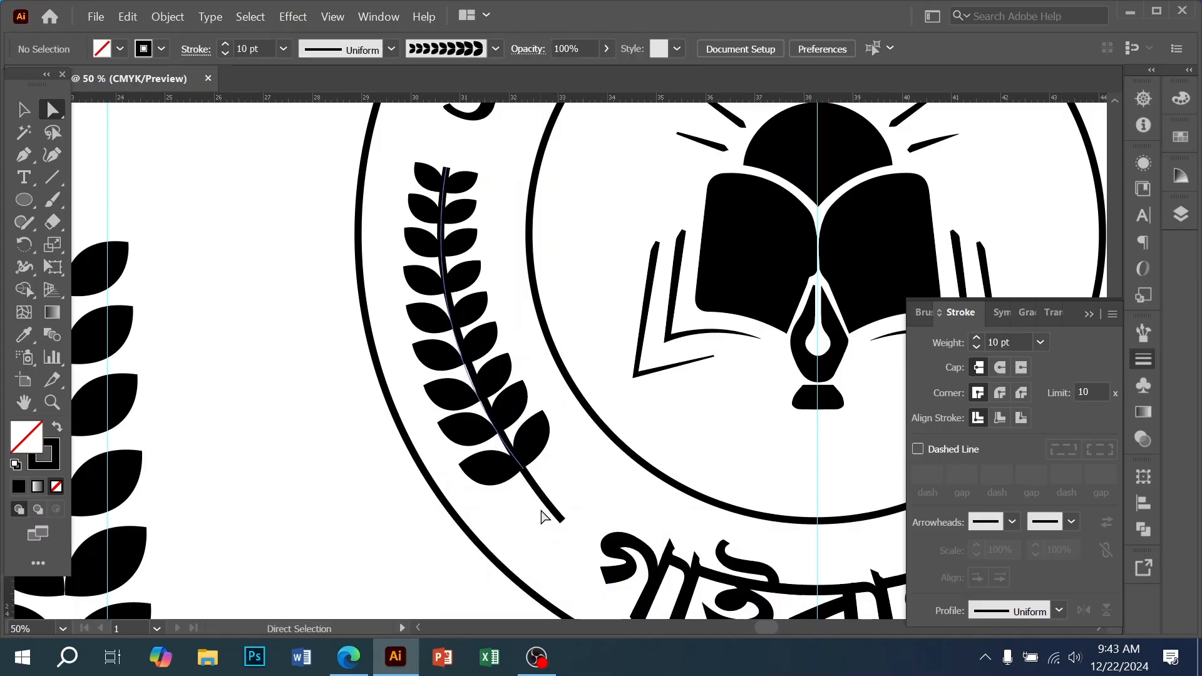
click(562, 521)
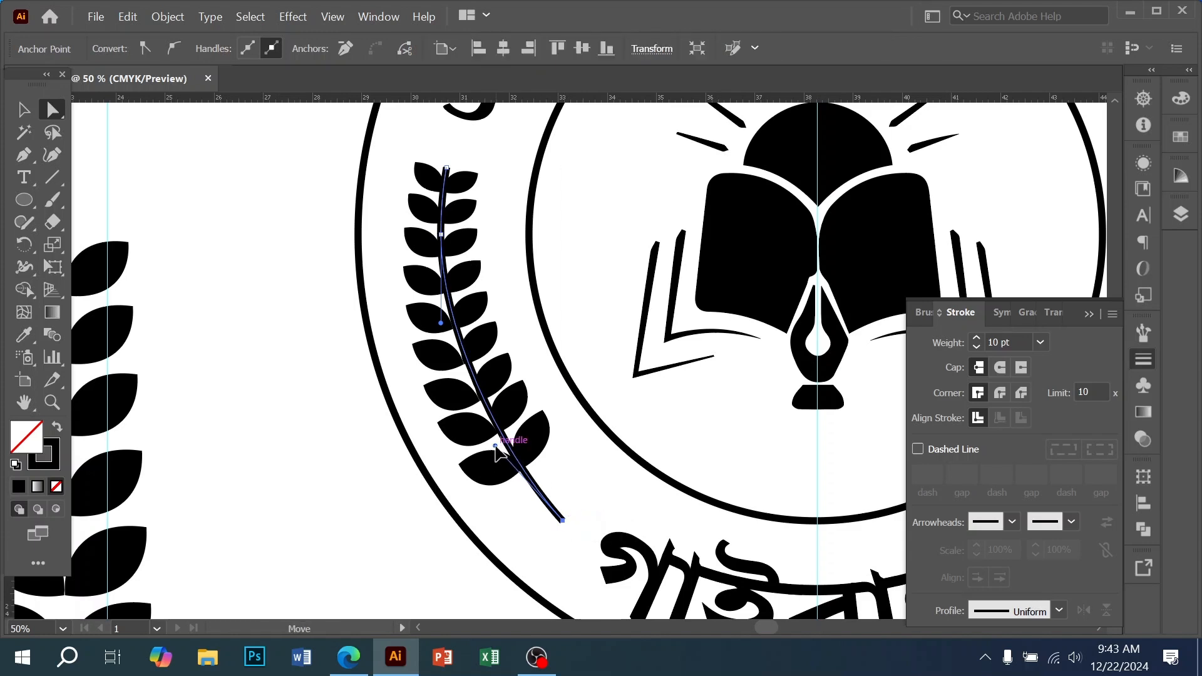
drag(495, 446, 487, 449)
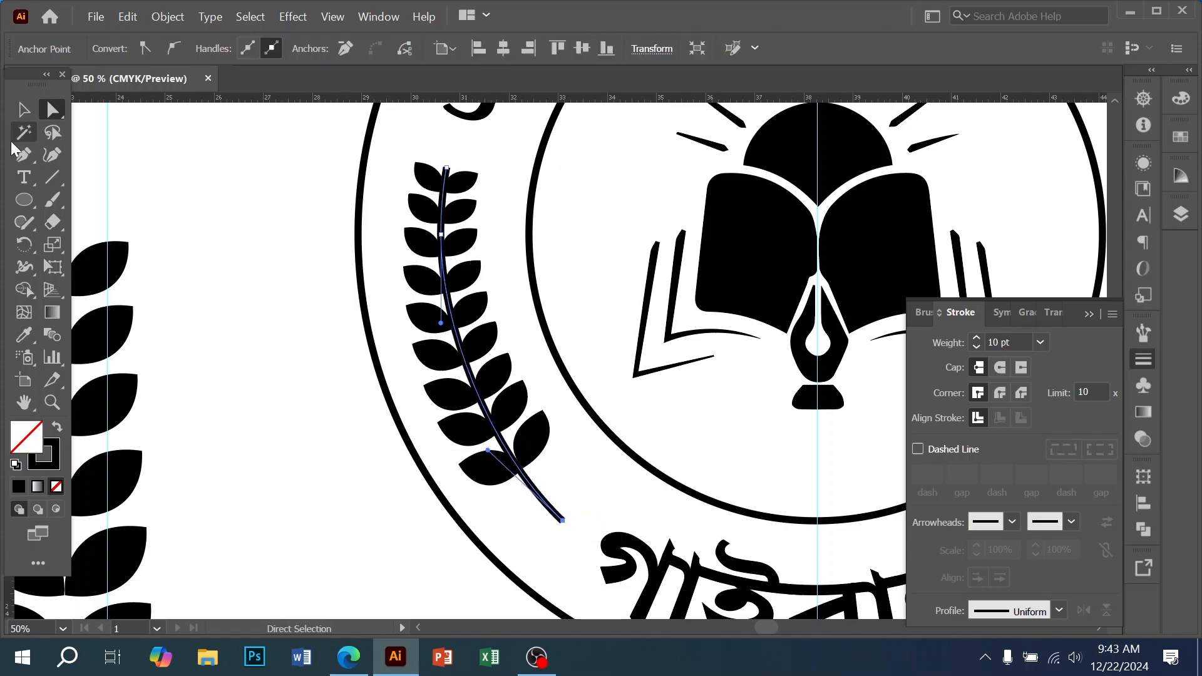
- Apply Width Profile 5 to the stem's stroke and flip the profile along its length
click(24, 110)
click(357, 177)
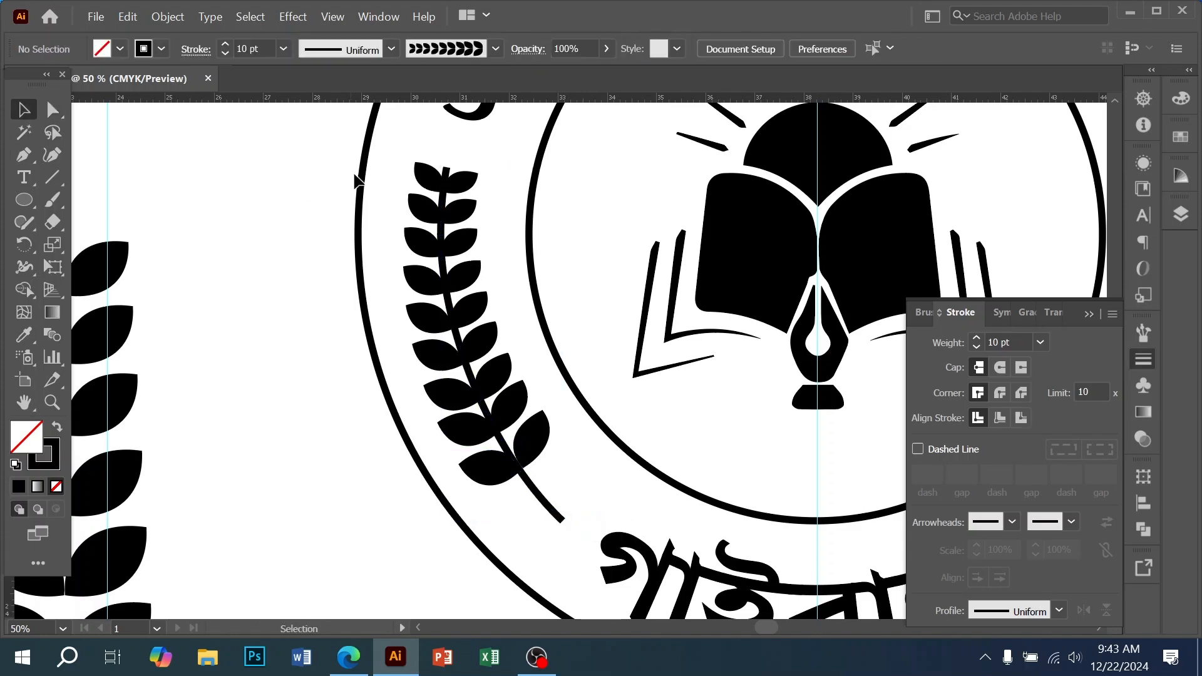
click(445, 179)
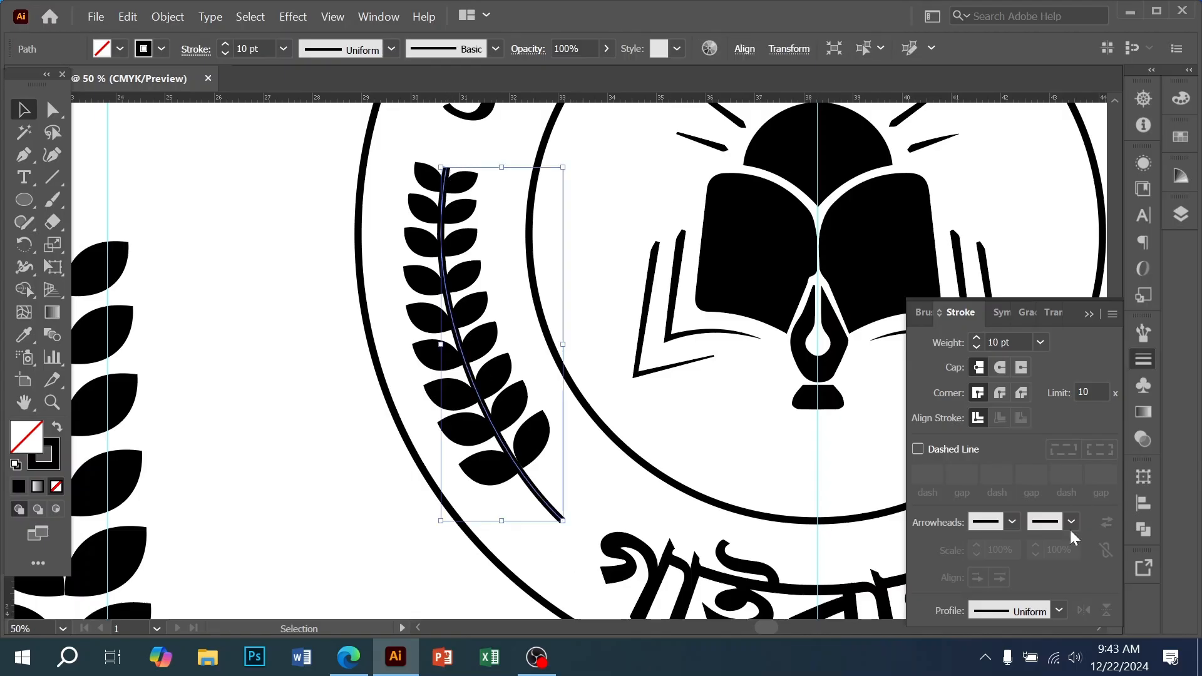
click(1001, 611)
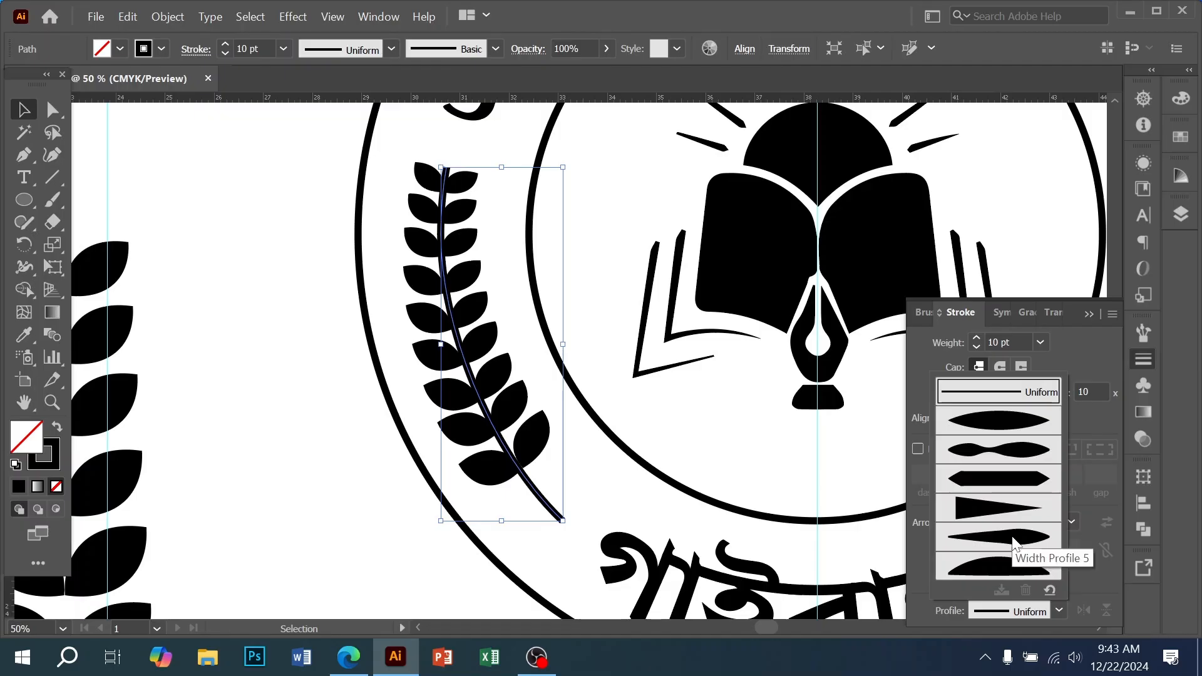
click(1014, 540)
click(1088, 607)
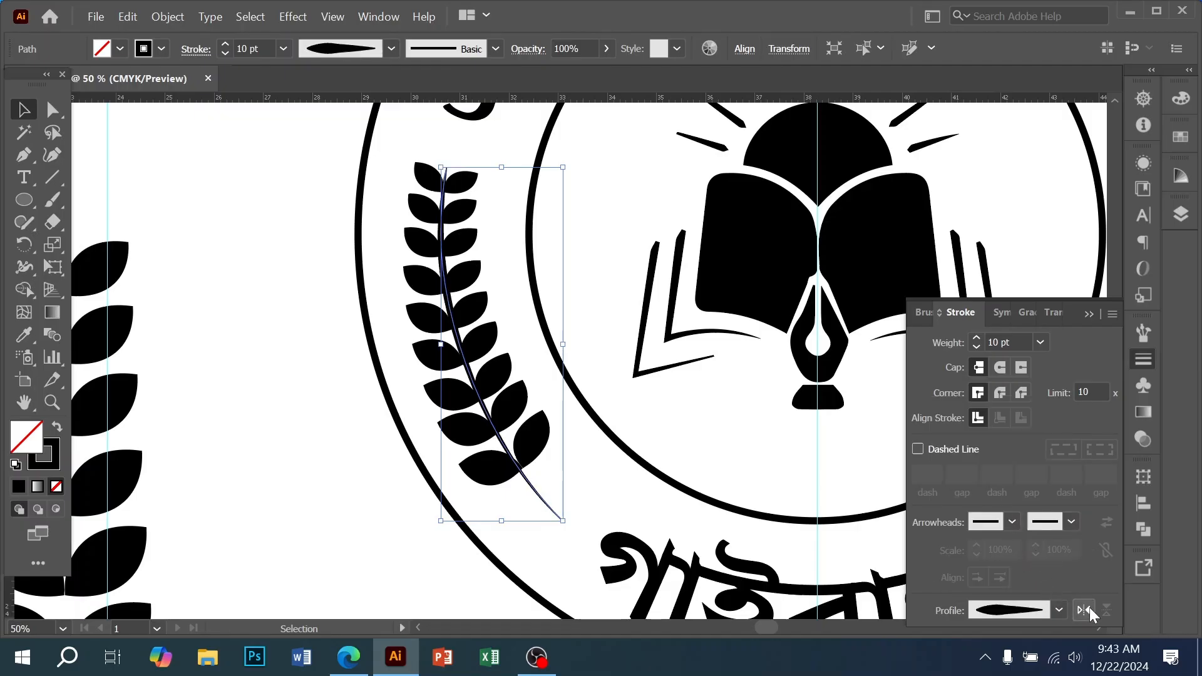
- Apply Width Profile 4 to the stem's stroke and flip the profile along its length
click(1011, 604)
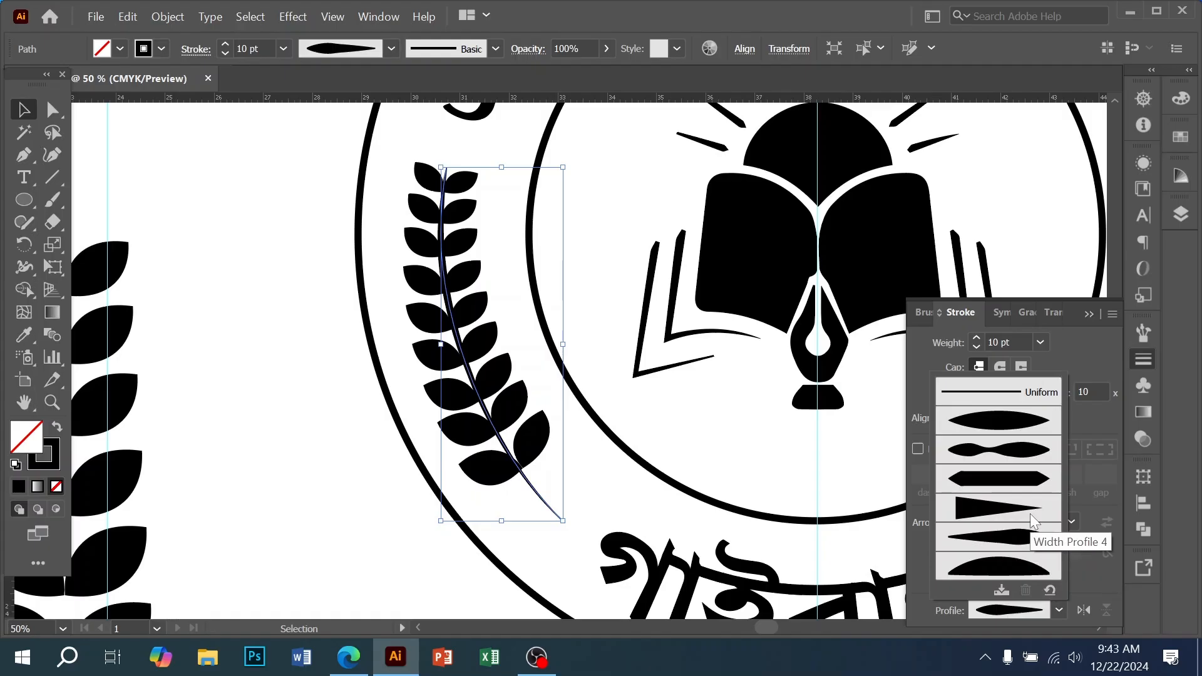
click(981, 510)
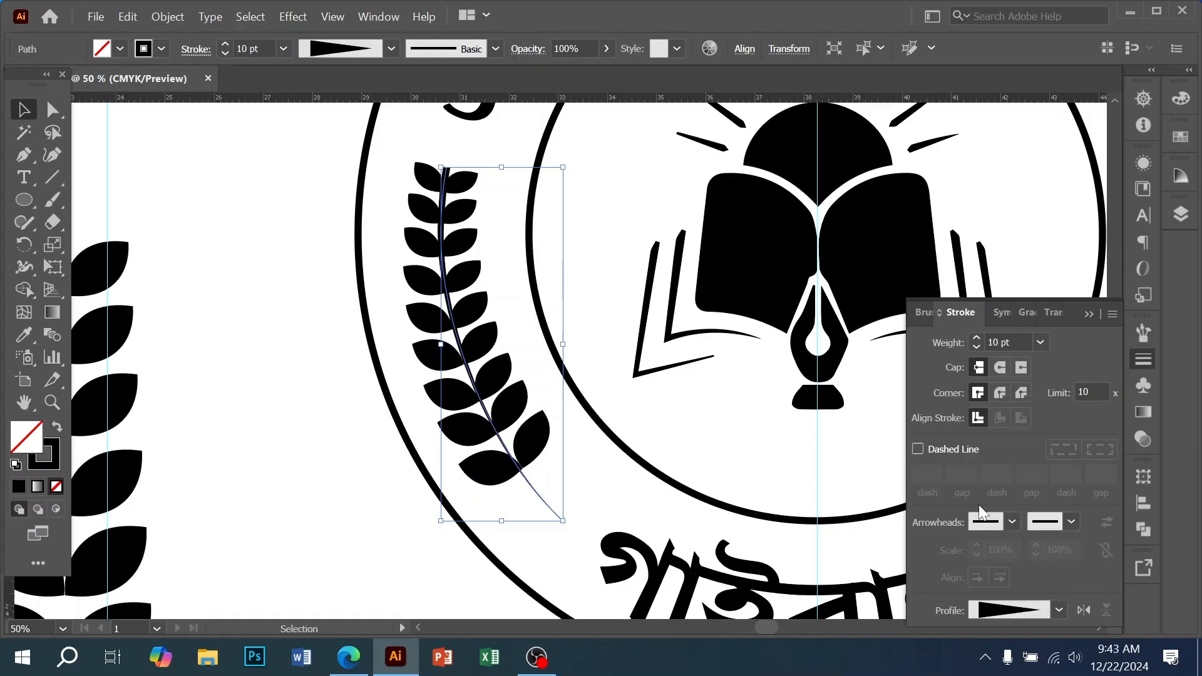
click(1085, 610)
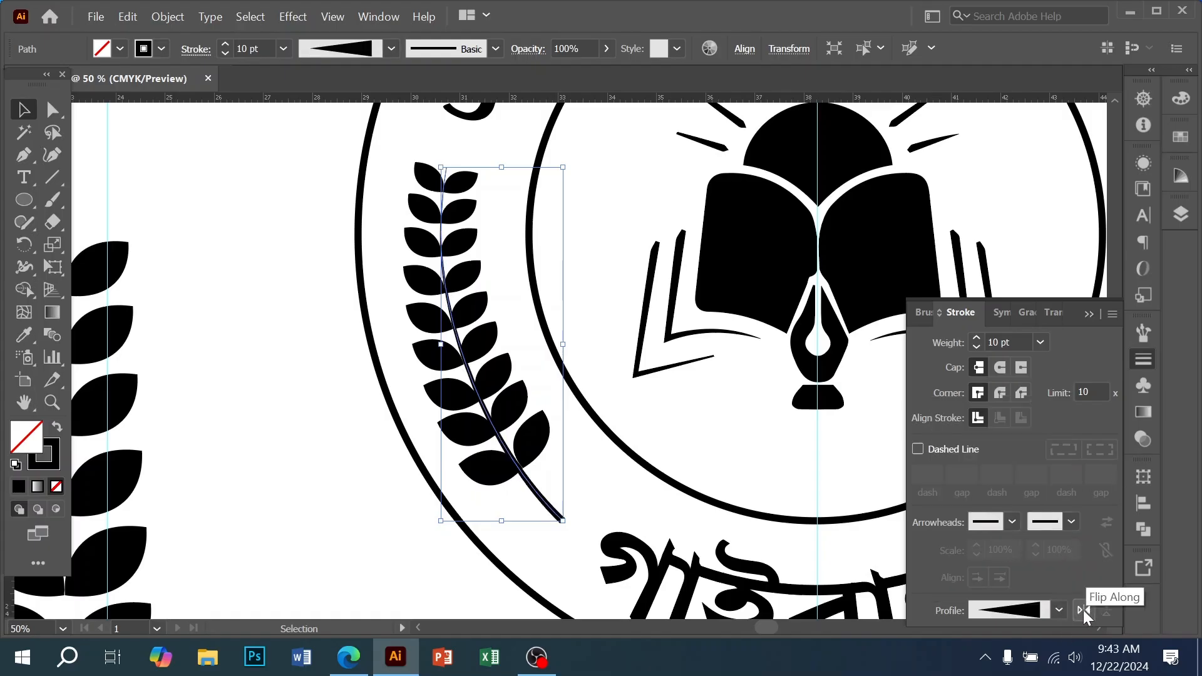
- Increase the stem's stroke weight to 15 pt
click(977, 338)
click(978, 338)
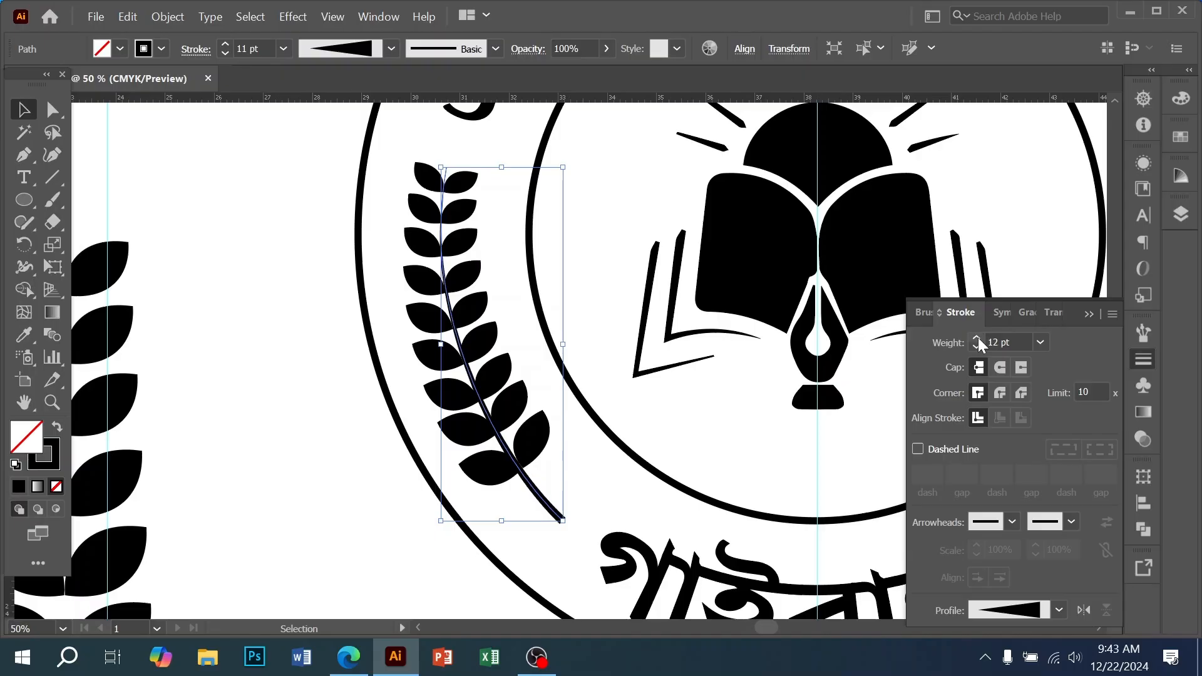
click(978, 338)
click(977, 338)
click(977, 337)
click(298, 371)
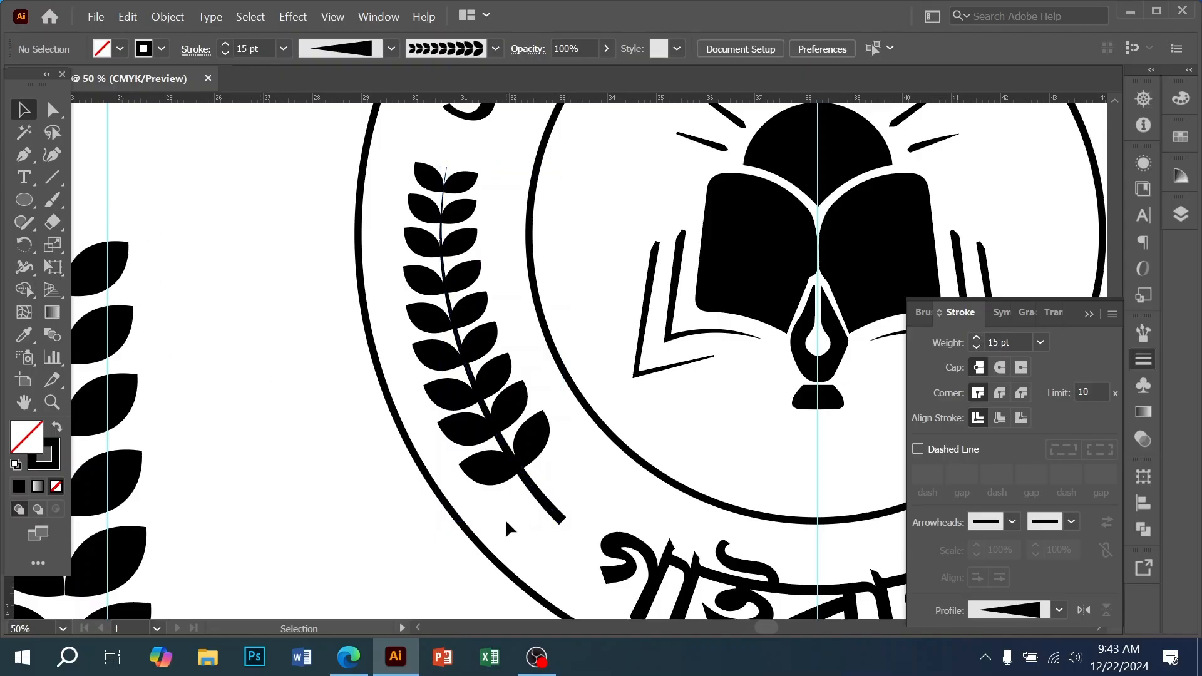
- Group the leaf branch with its stem
drag(523, 353, 525, 353)
scroll(586, 368, down, 2)
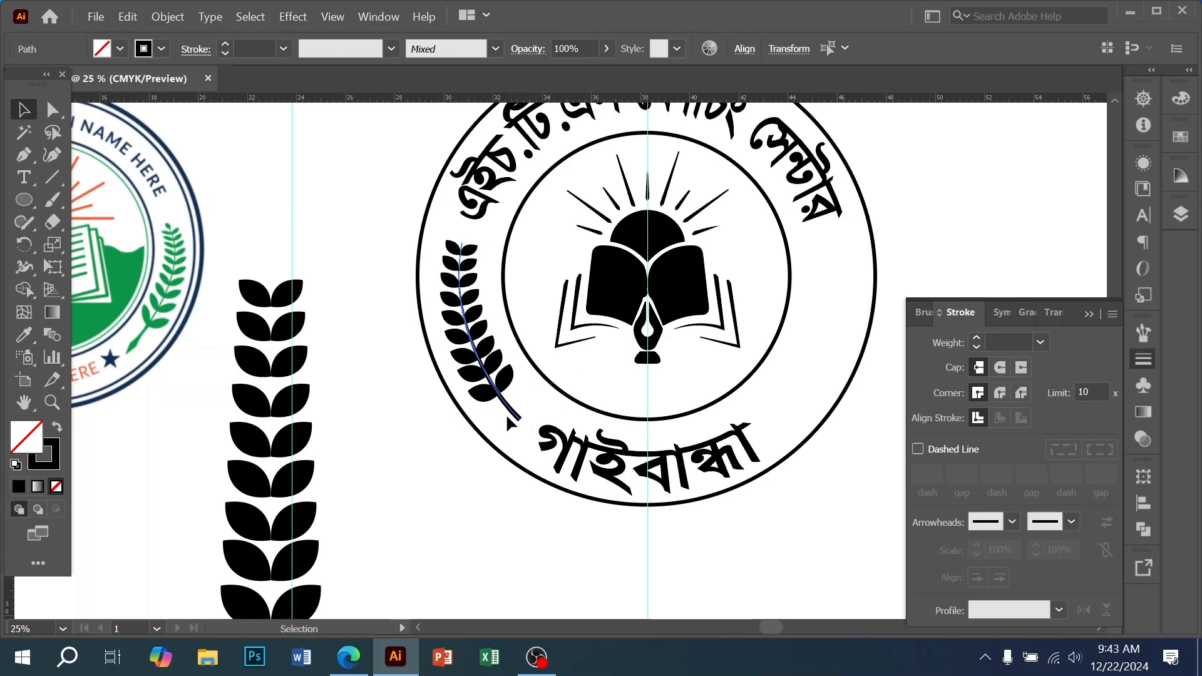
drag(453, 318, 454, 314)
click(422, 373)
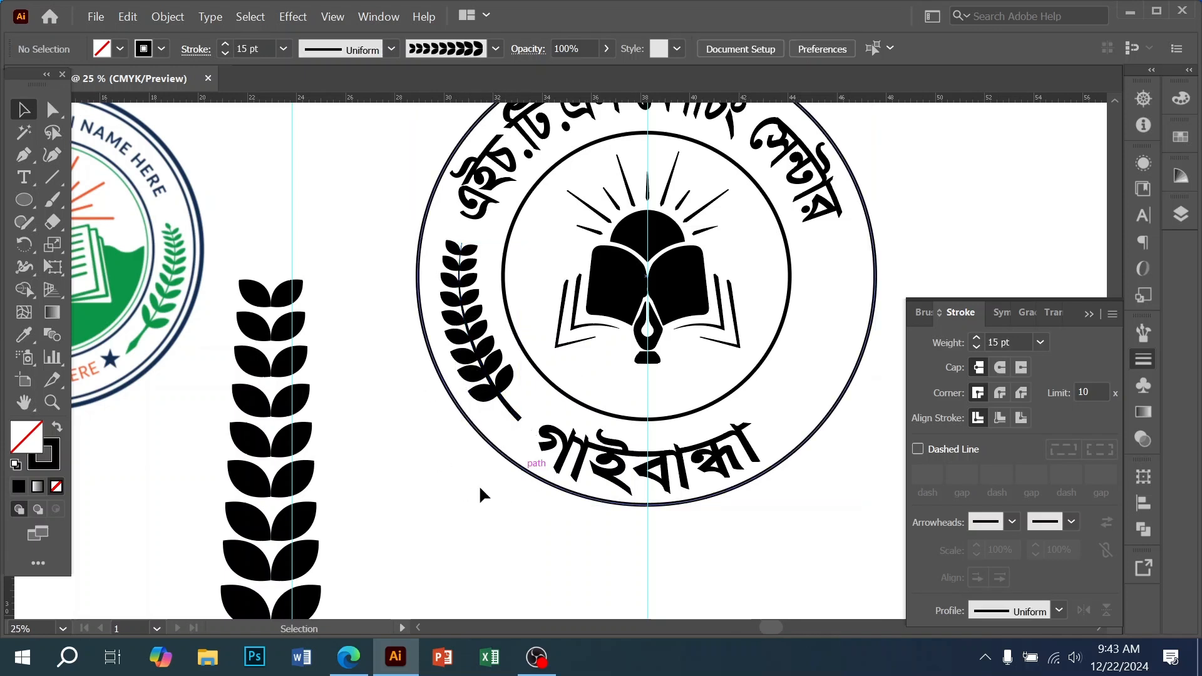
drag(480, 486, 513, 442)
click(497, 437)
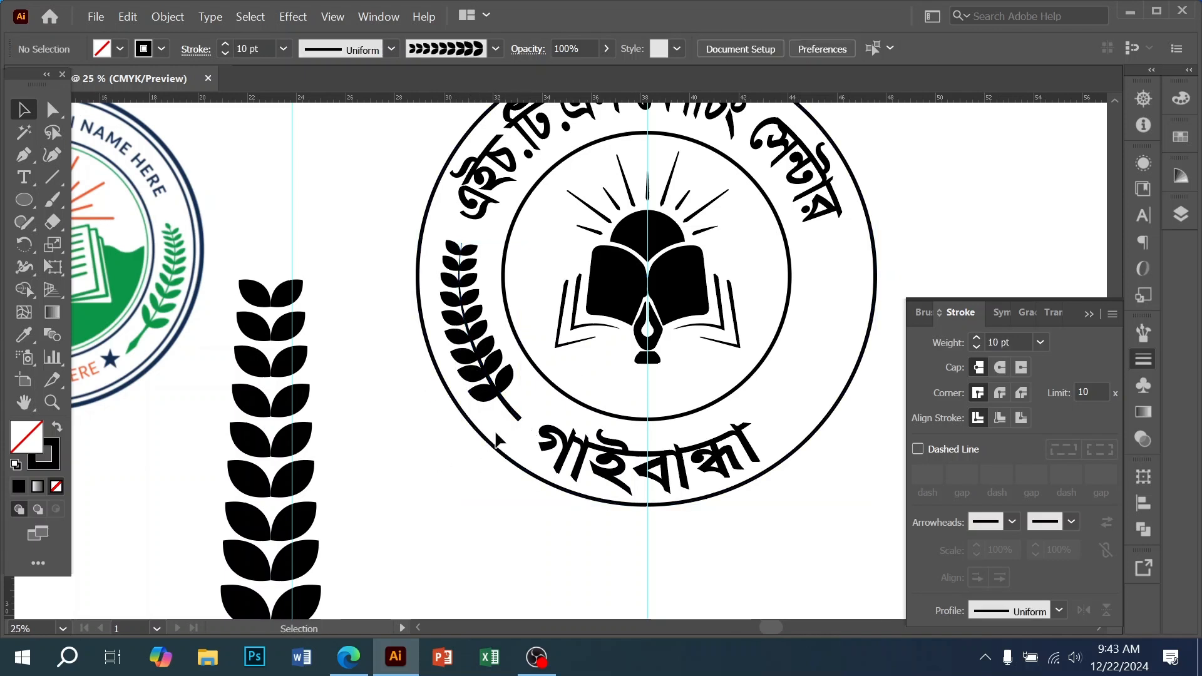
drag(505, 357, 476, 379)
key(ctrl+z)
key(ctrl+g)
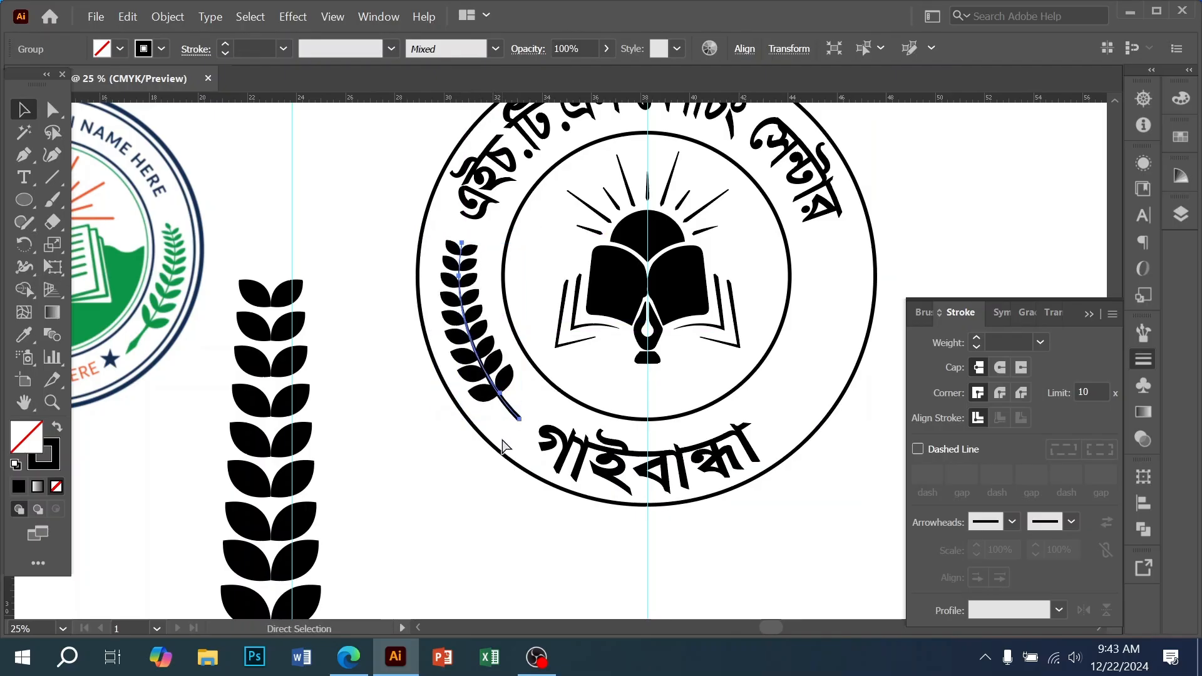
- Try a copy of the grouped branch on the opposite side of the ring, undo it, and ungroup the original
drag(491, 380, 781, 430)
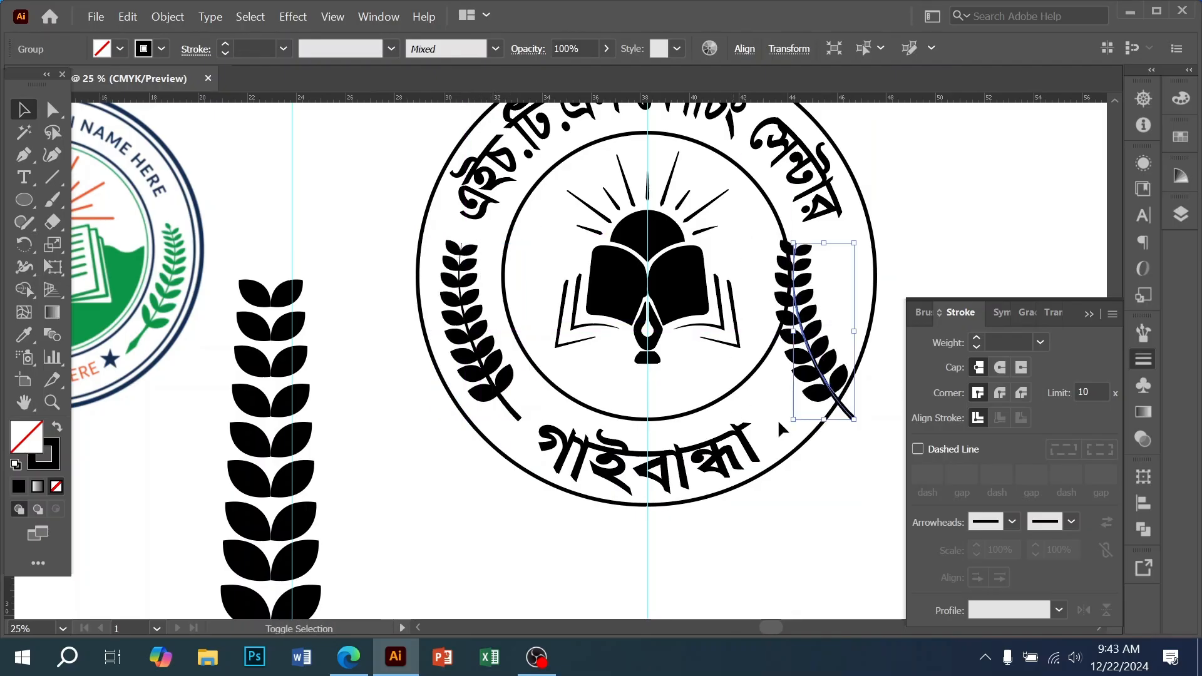
key(ctrl+z)
right_click(466, 391)
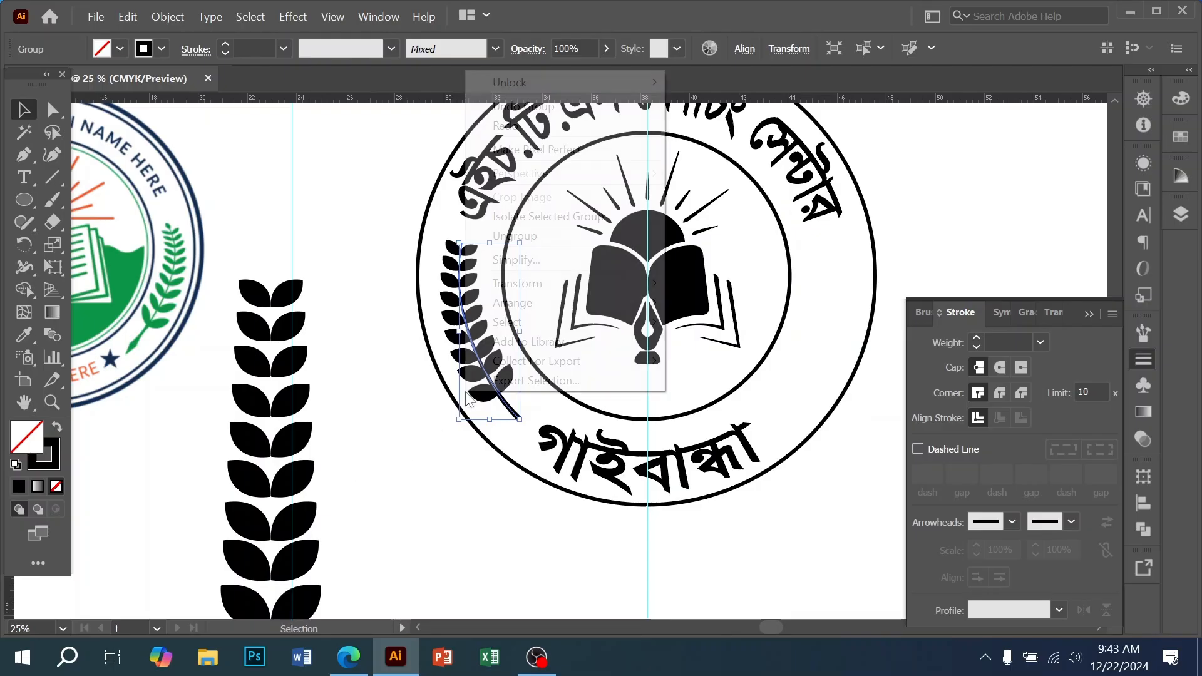
click(566, 236)
click(432, 437)
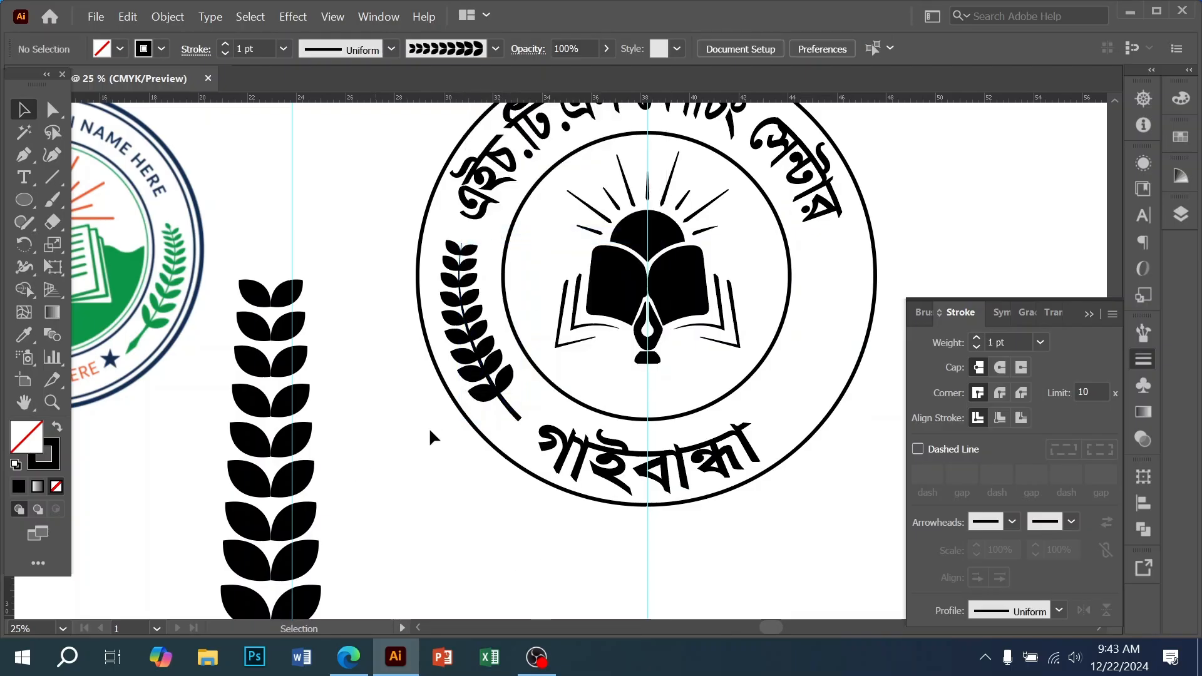
- Set the leaf brush path's stroke weight to 0.4 pt
click(482, 405)
click(944, 341)
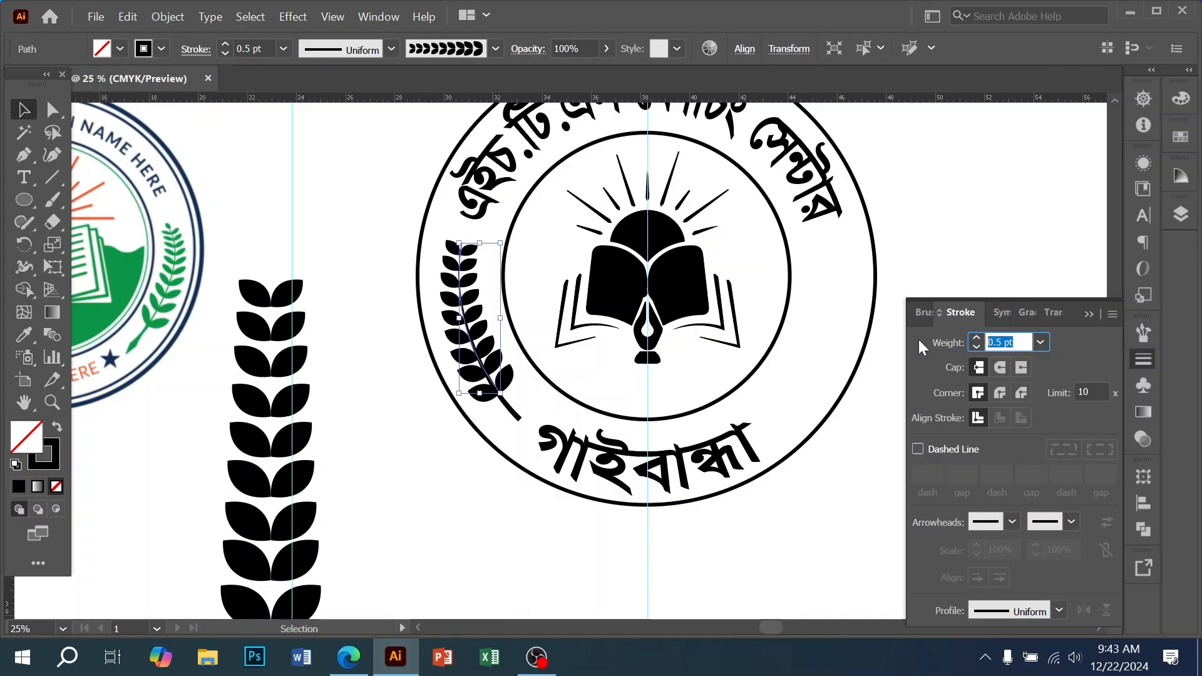
text(.4)
key(Return)
click(491, 523)
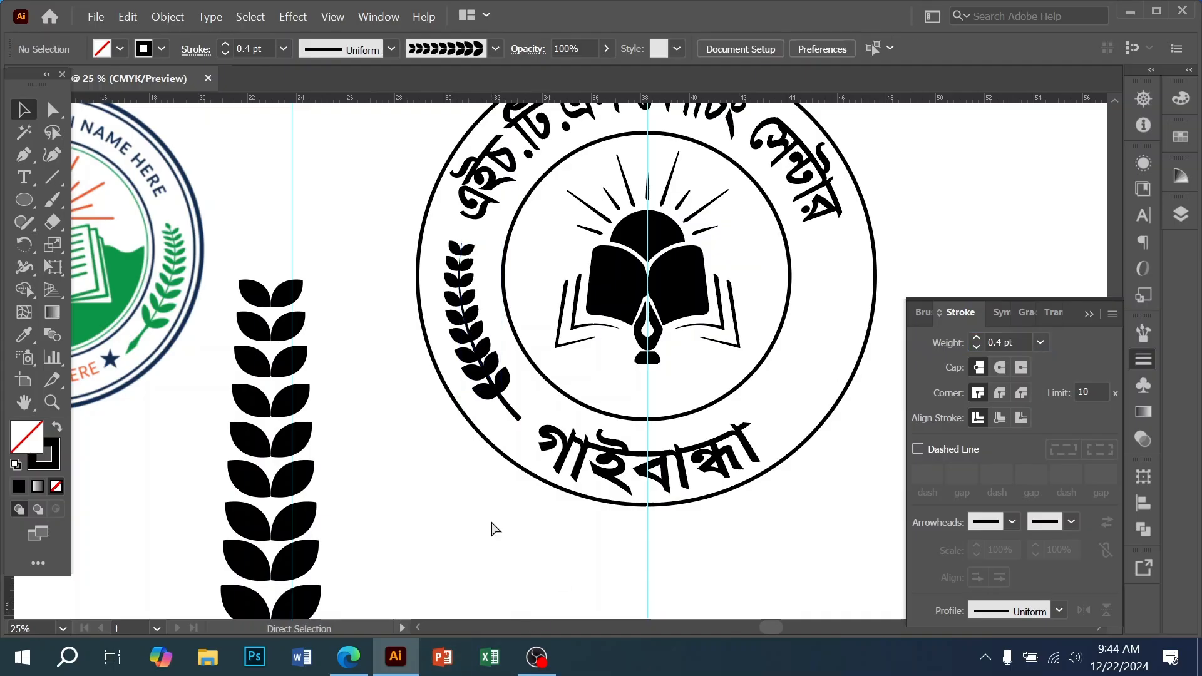
- Lock the ring's outer circle so that only the leaf branch and its stem get selected
key(ctrl+alt+2)
click(476, 508)
drag(463, 449, 515, 450)
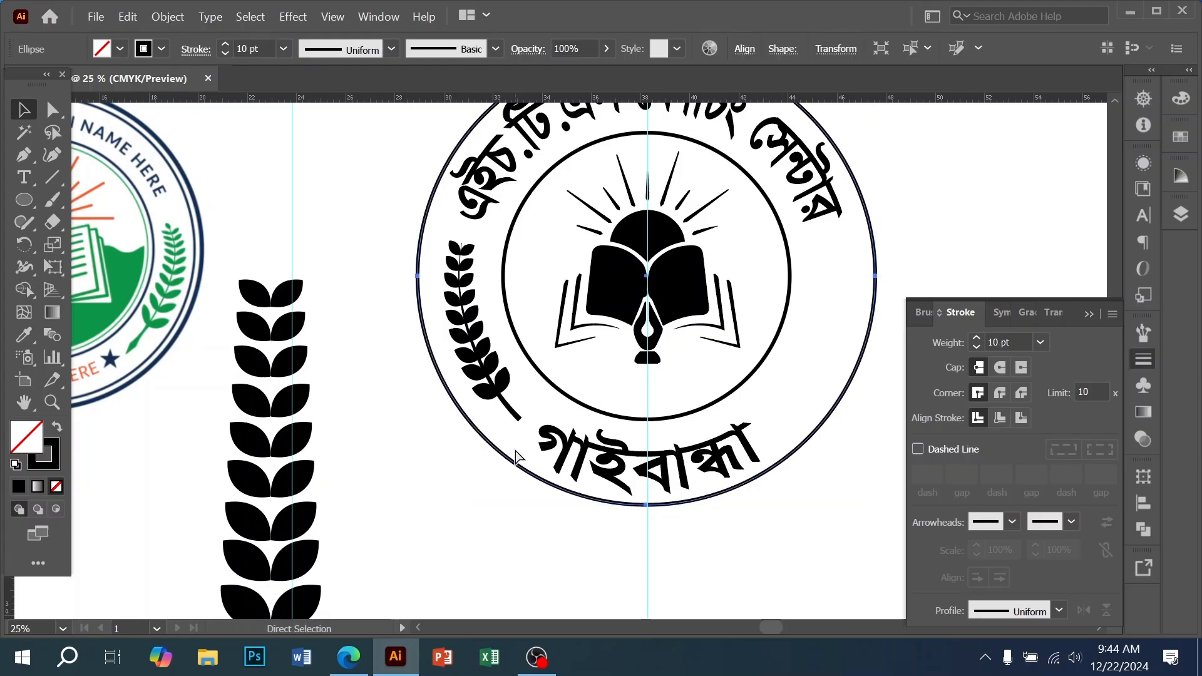
key(ctrl+2)
- Group the leaf branch with its stem and place a horizontally flipped copy on the opposite side of the ring
drag(414, 322, 809, 400)
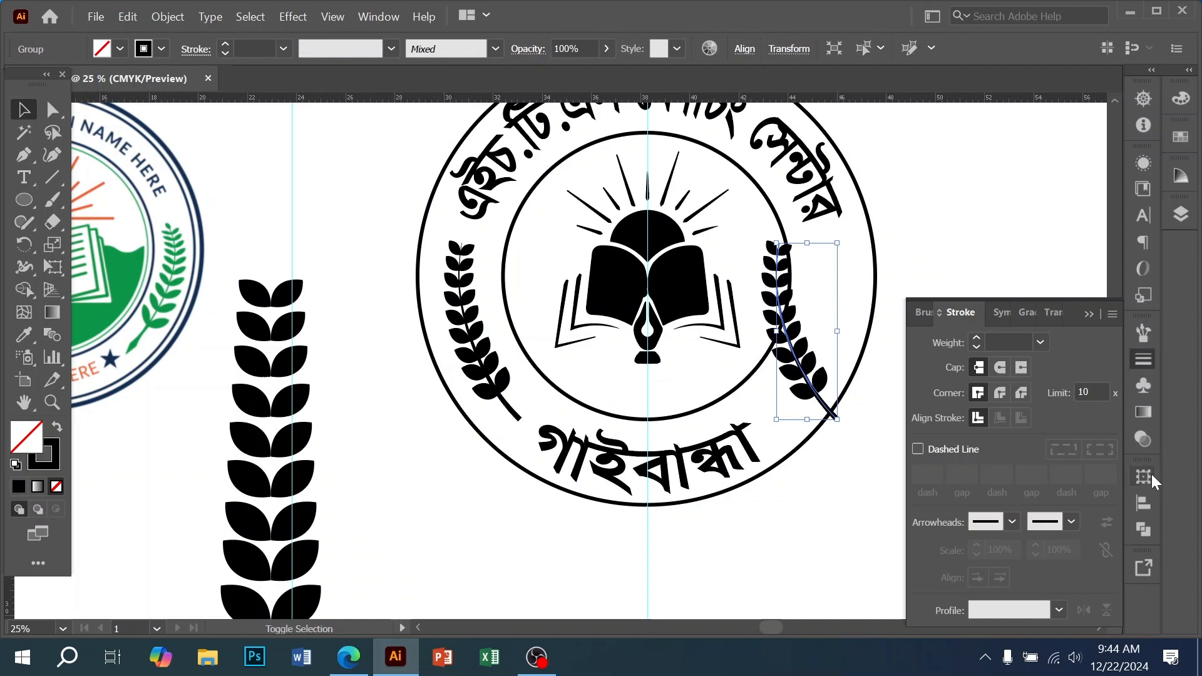
click(1150, 475)
click(1112, 352)
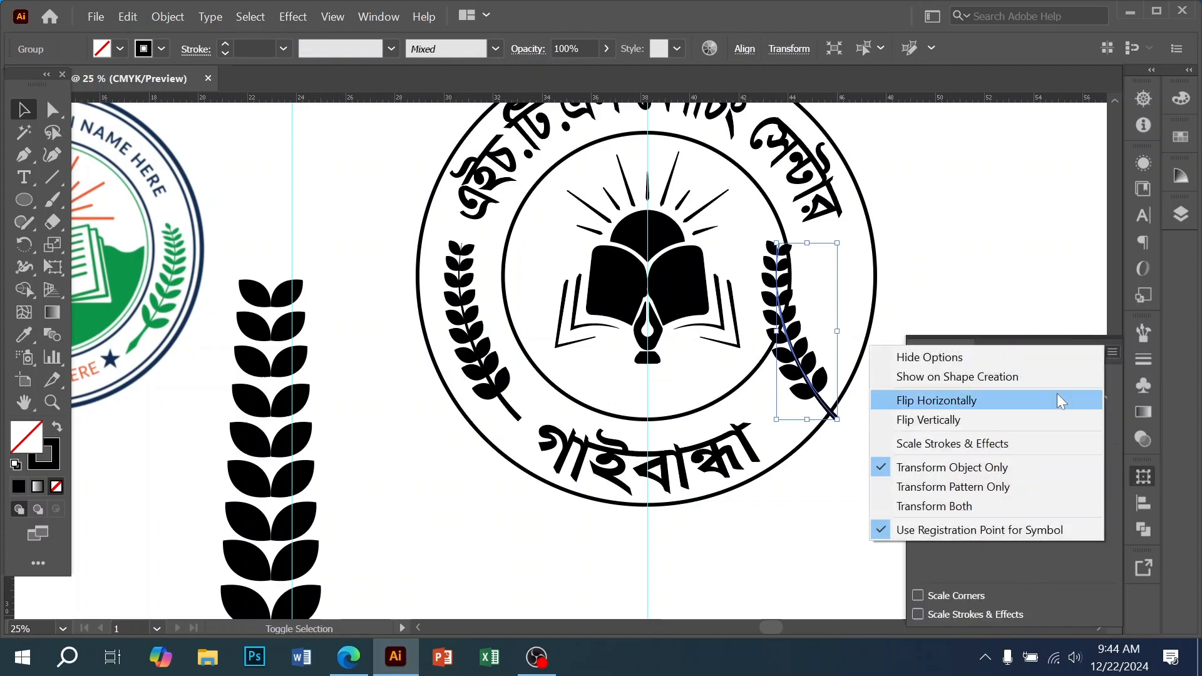
click(963, 403)
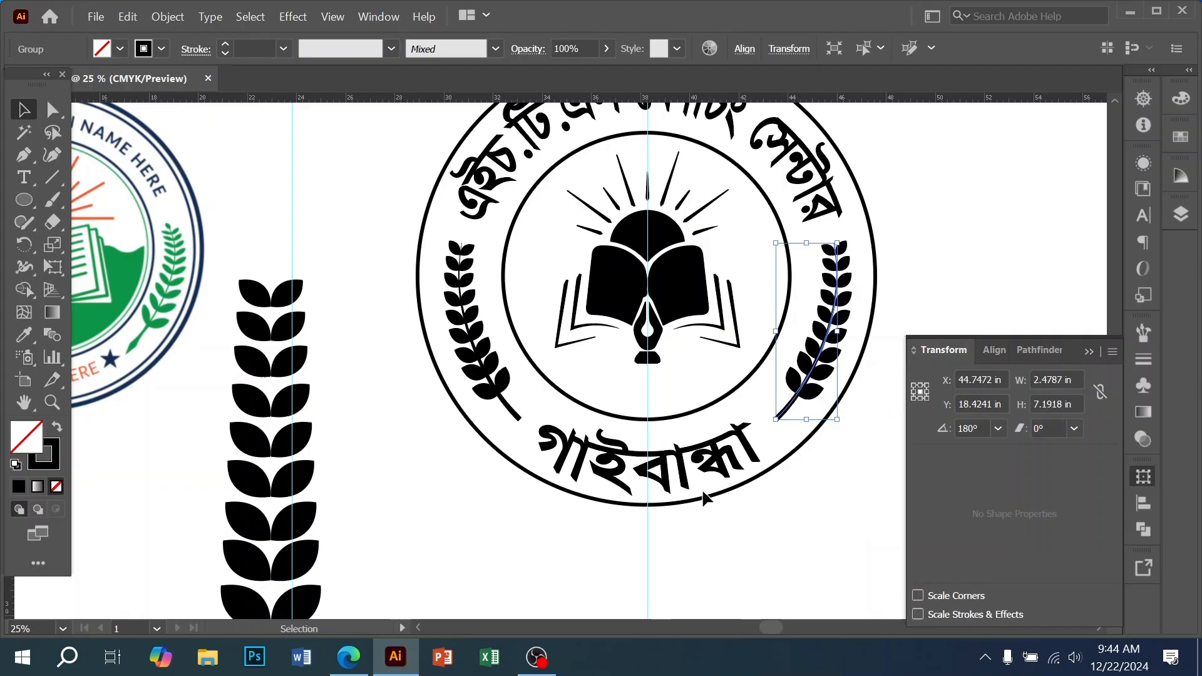
click(697, 602)
- Unlock the outer circle and enlarge an in-place duplicate of it from the centre to about 19.92 in diameter
ctrl+alt+click(620, 389)
drag(622, 354, 602, 430)
ctrl+alt+click(775, 442)
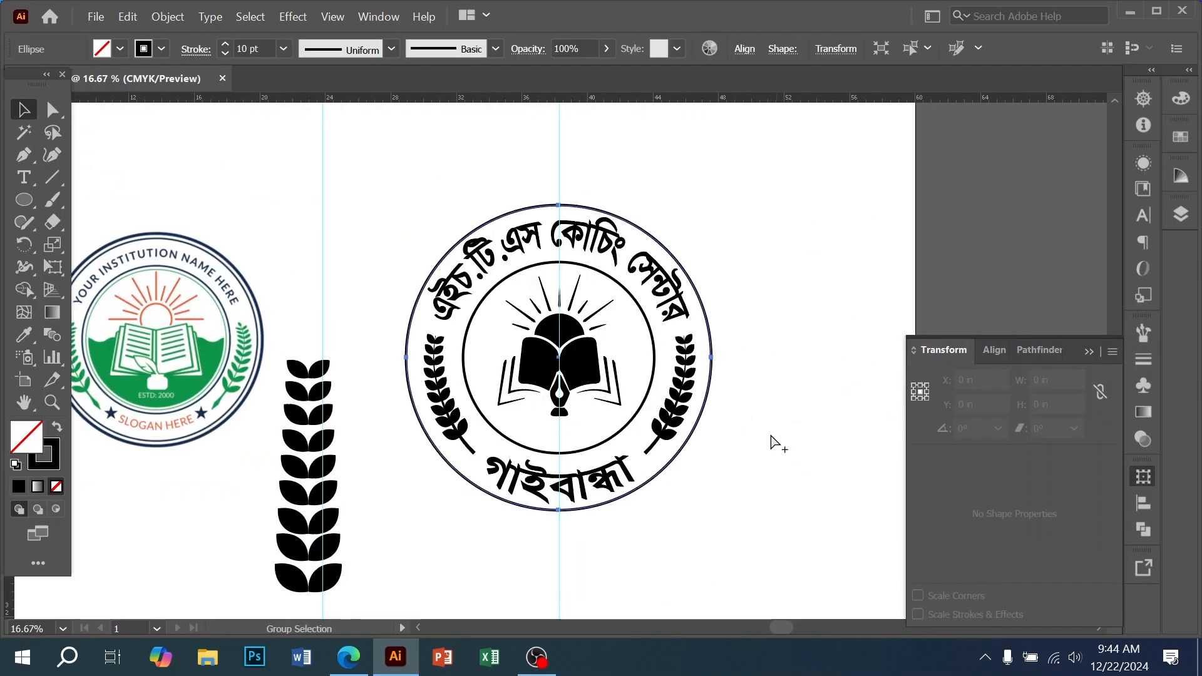
click(734, 356)
click(710, 372)
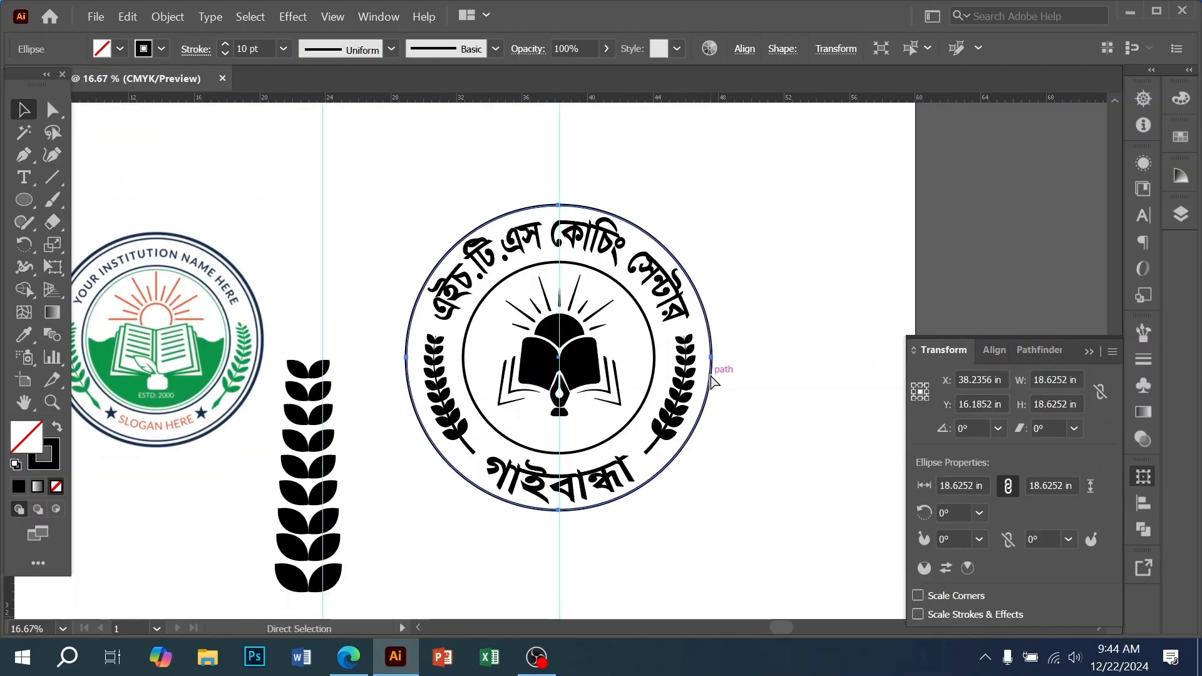
key(ctrl+f)
drag(712, 358, 605, 376)
key(ctrl+plus)
drag(437, 337, 482, 346)
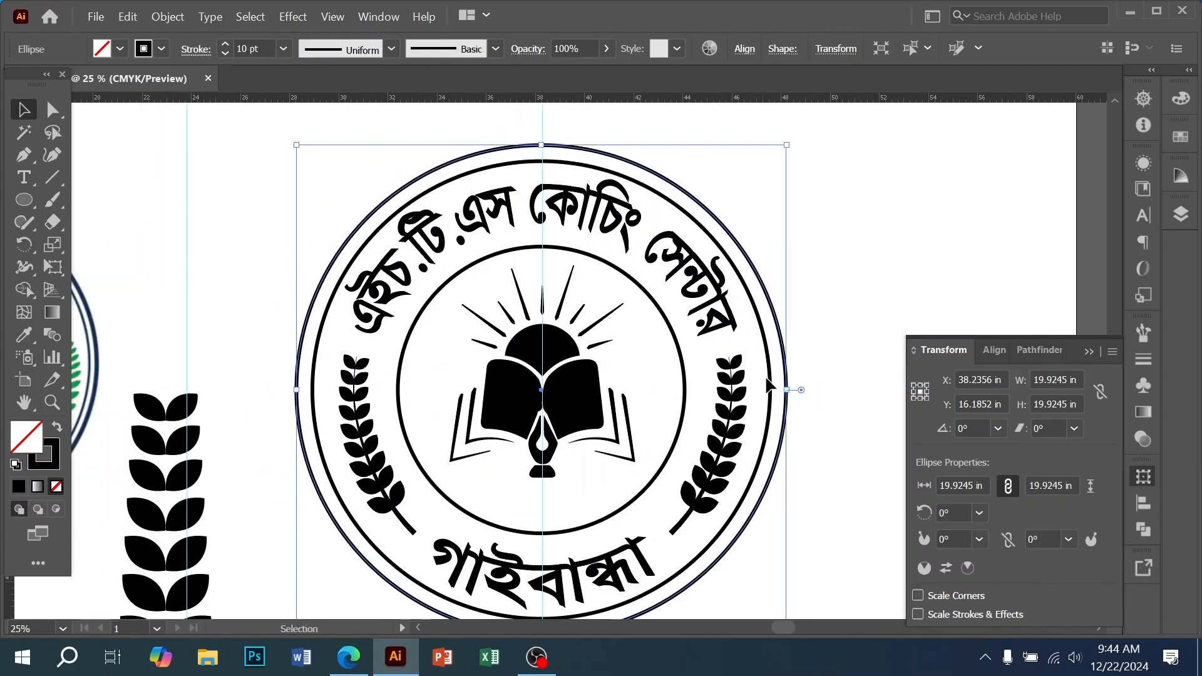
click(821, 456)
- Flatten the transparency of both leaf branches to convert their brush strokes into filled outlines
click(727, 448)
shift+click(397, 486)
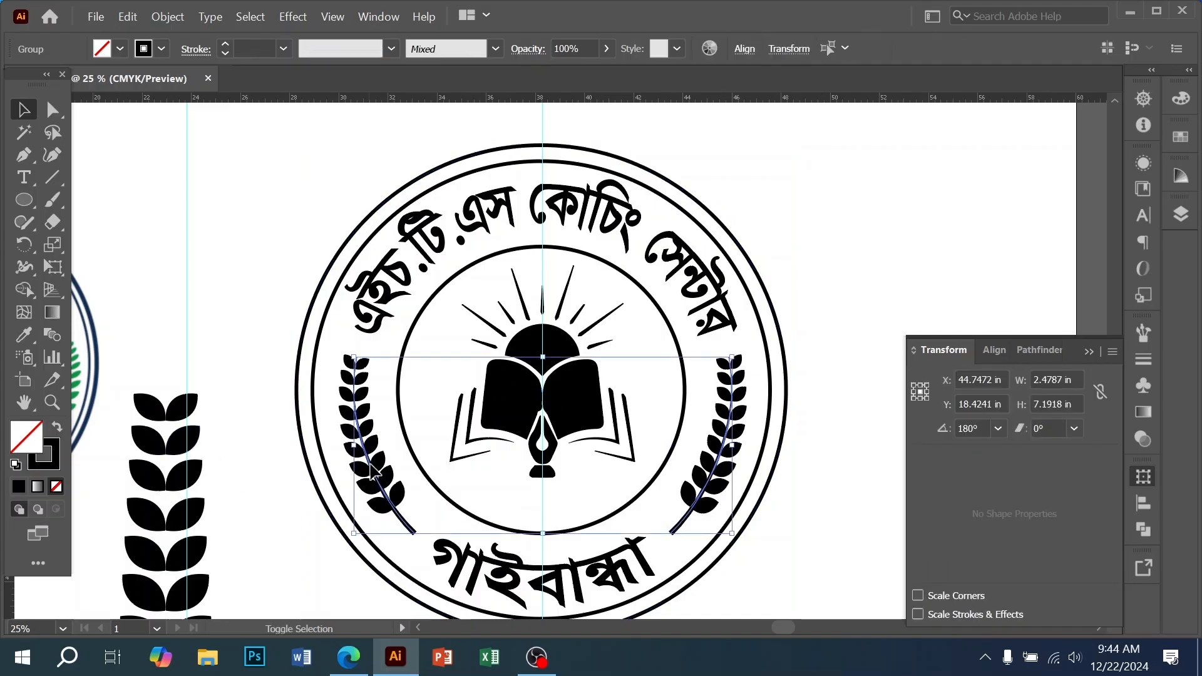
click(168, 17)
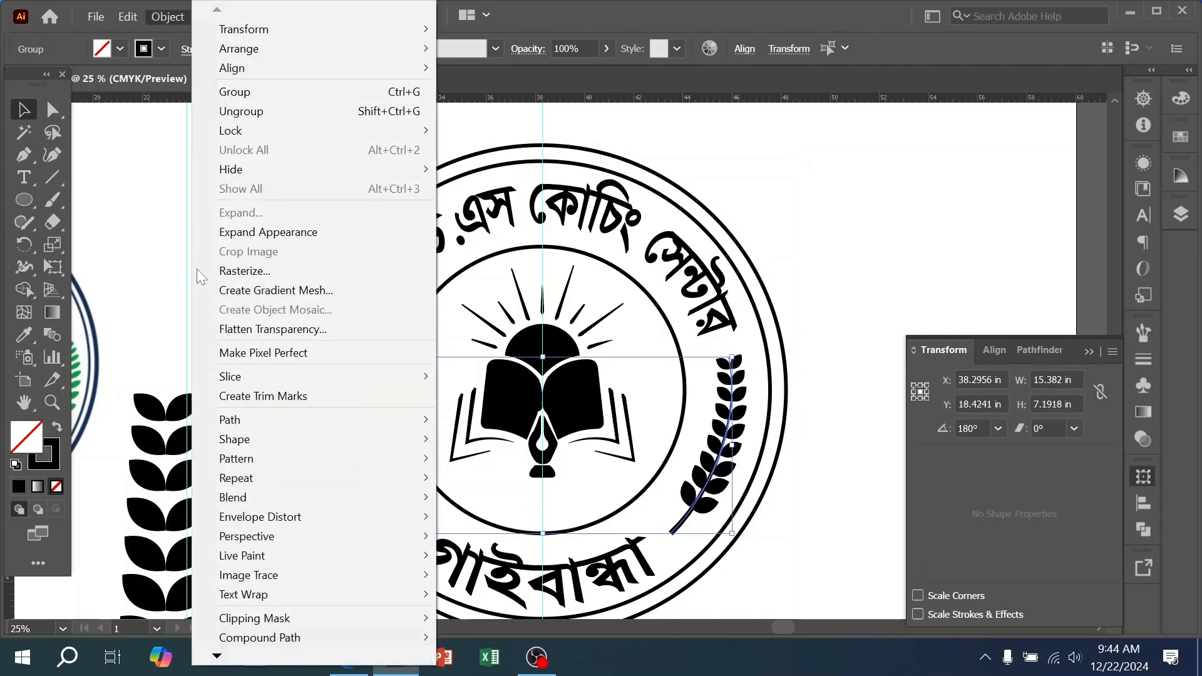
click(253, 330)
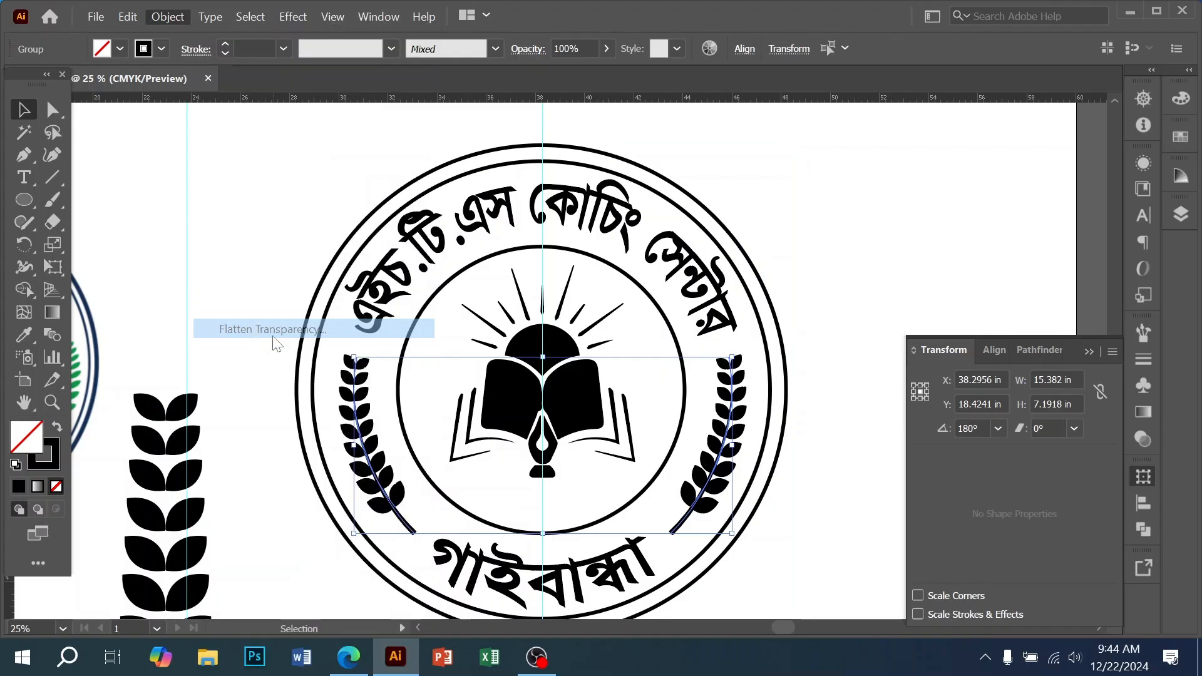
click(662, 499)
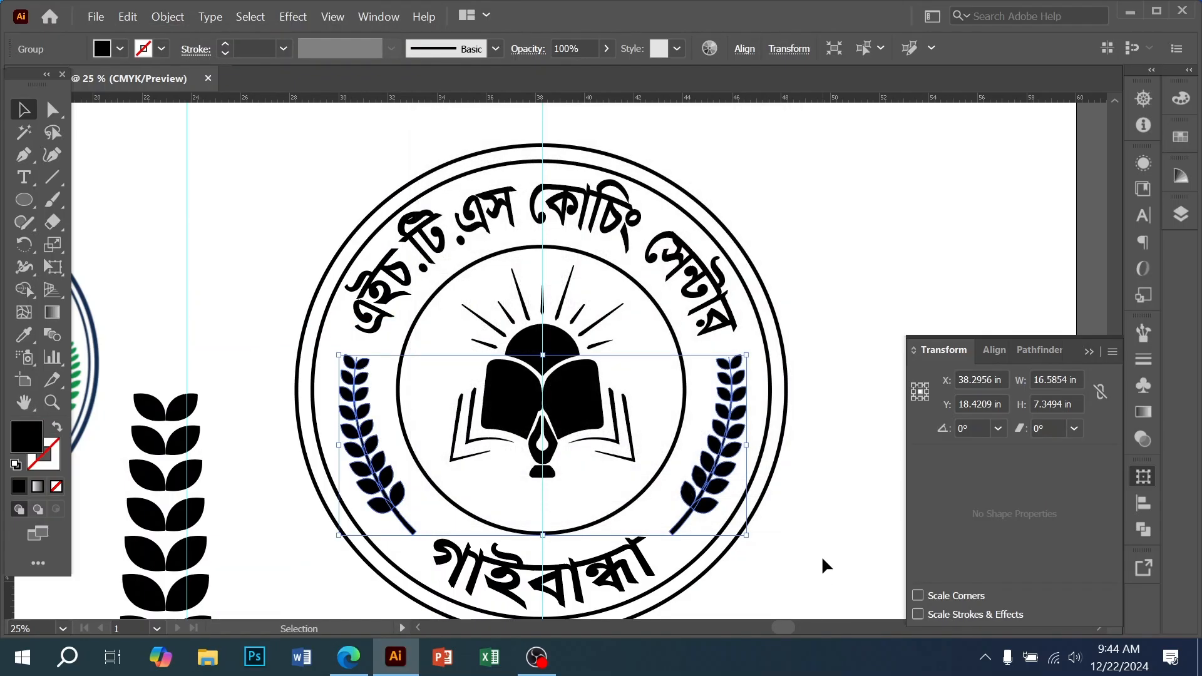
click(814, 557)
drag(572, 403, 588, 381)
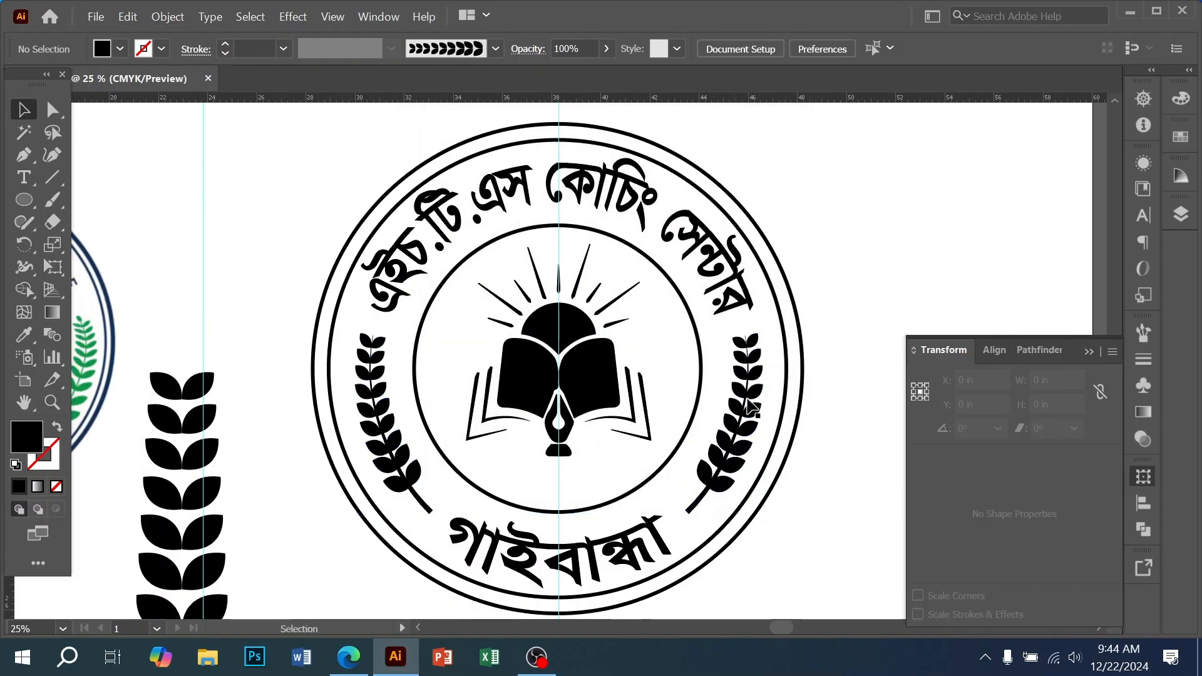
- Give the second-largest circle a dark blue fill (C 100, M 98.04, Y 1.57, K 3.14) without stroke and send it to the back
click(790, 375)
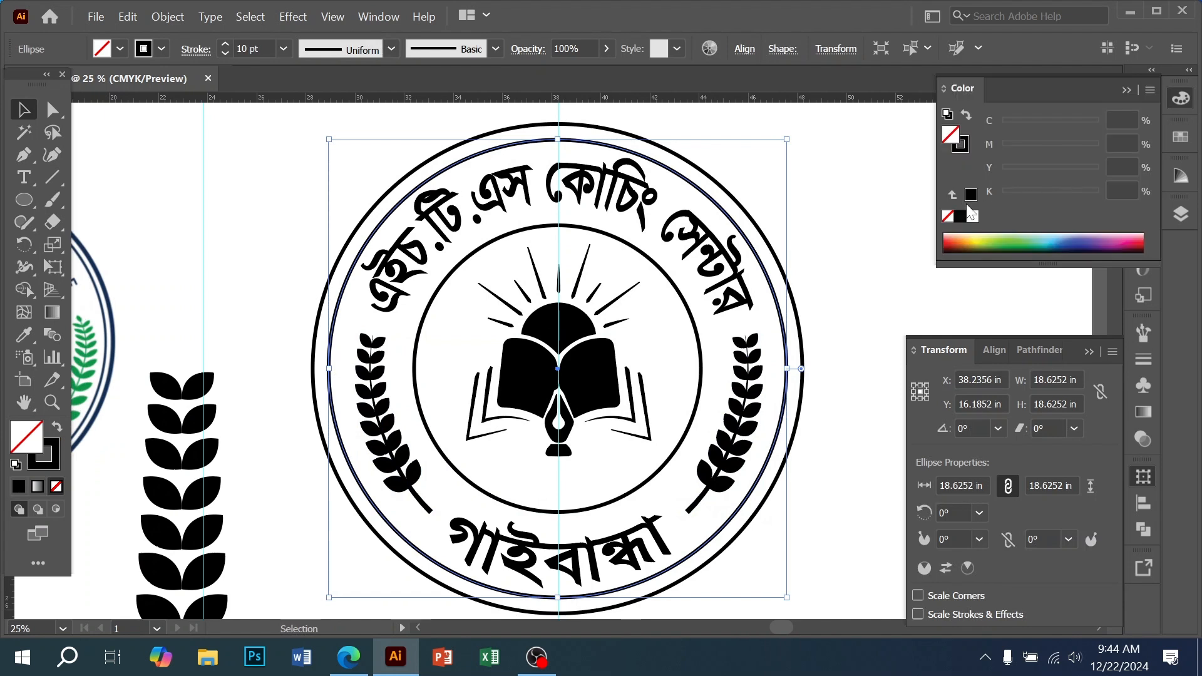
click(1078, 239)
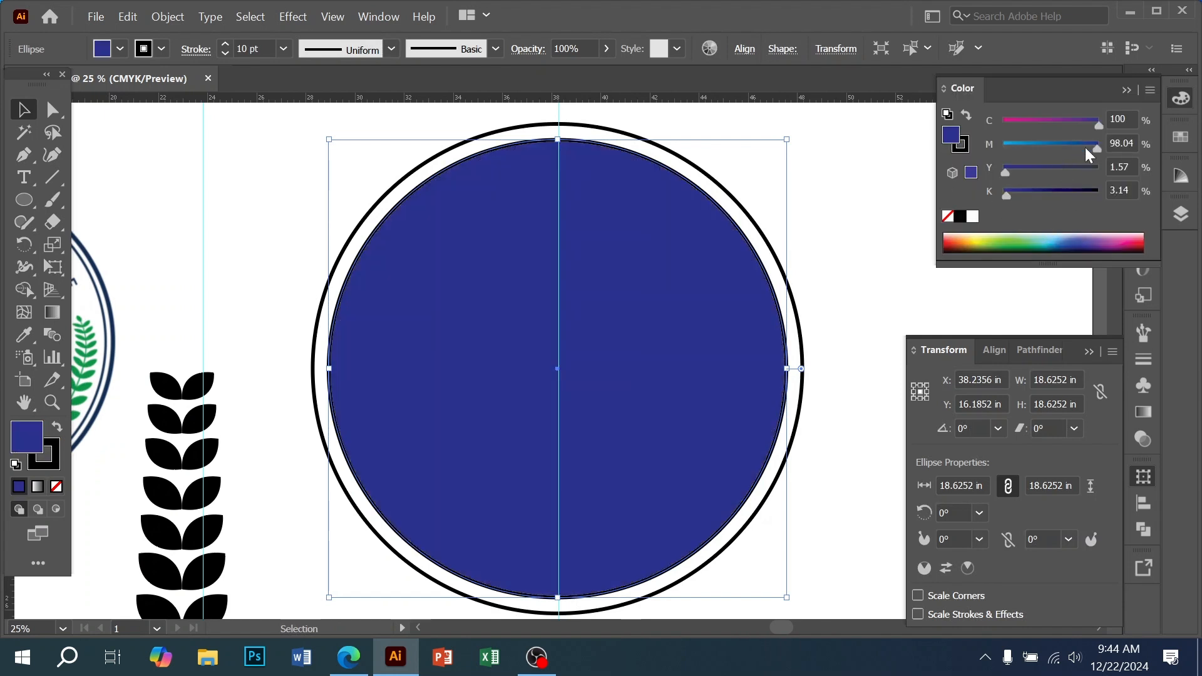
click(961, 144)
click(948, 216)
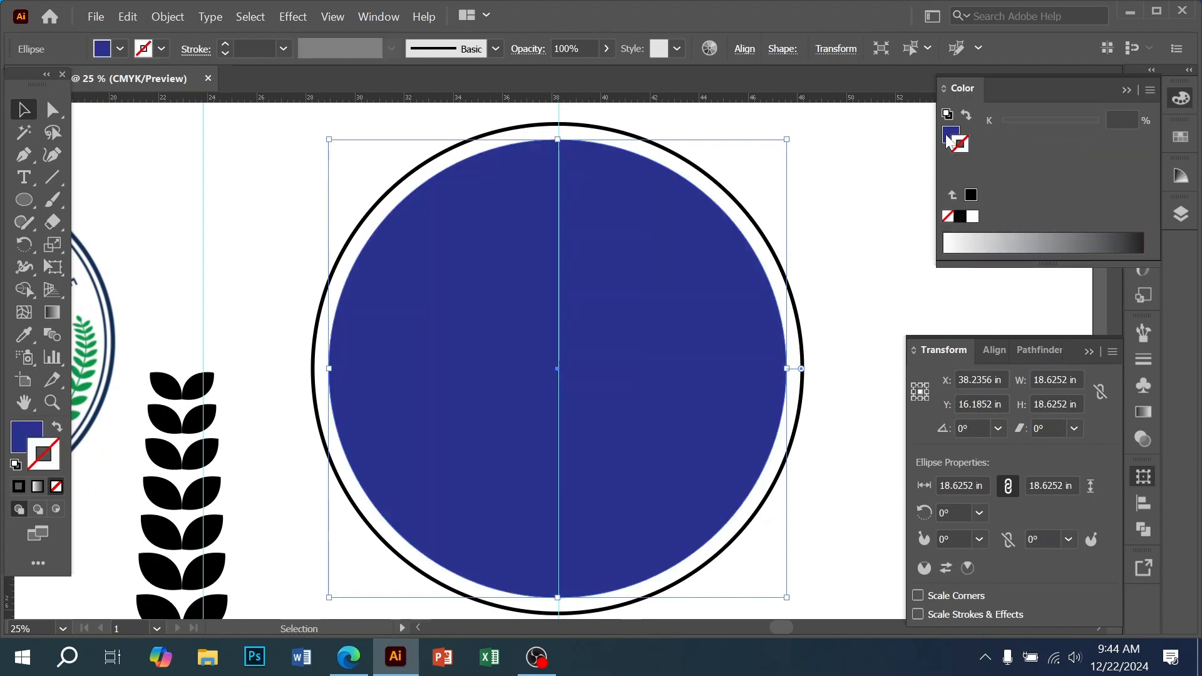
click(951, 133)
key(ctrl+shift+bracketleft)
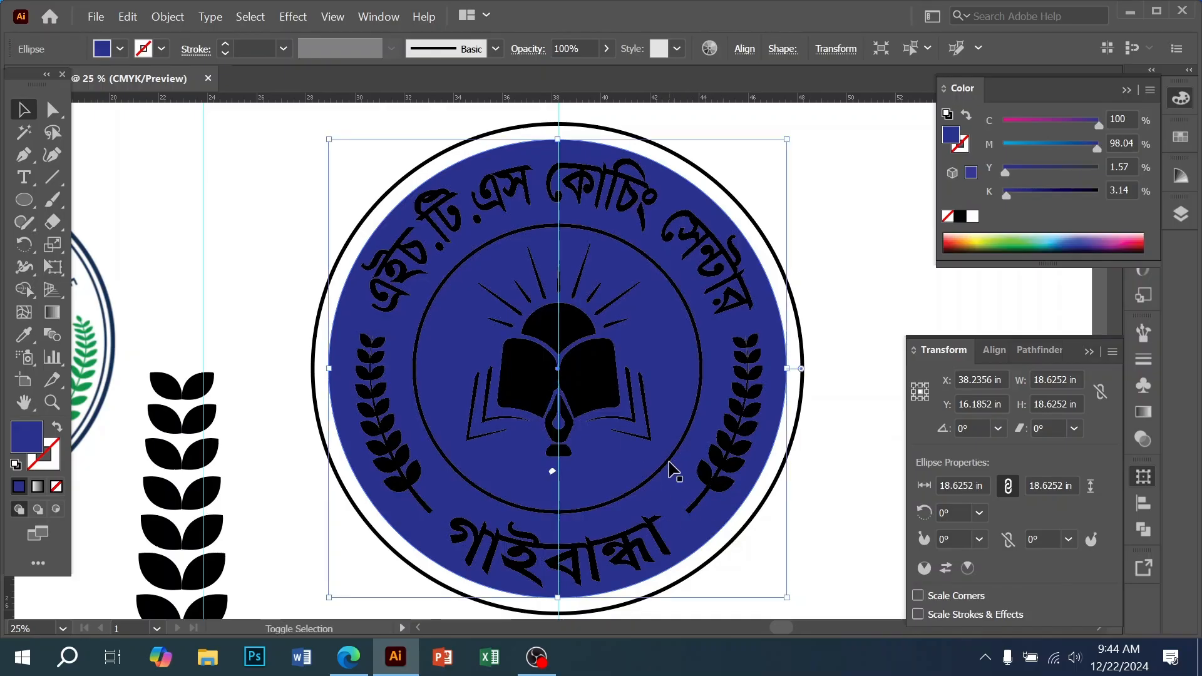
- Cut the inner circle's area out of the blue disc with the Shape Builder tool, leaving a blue ring
shift+click(671, 470)
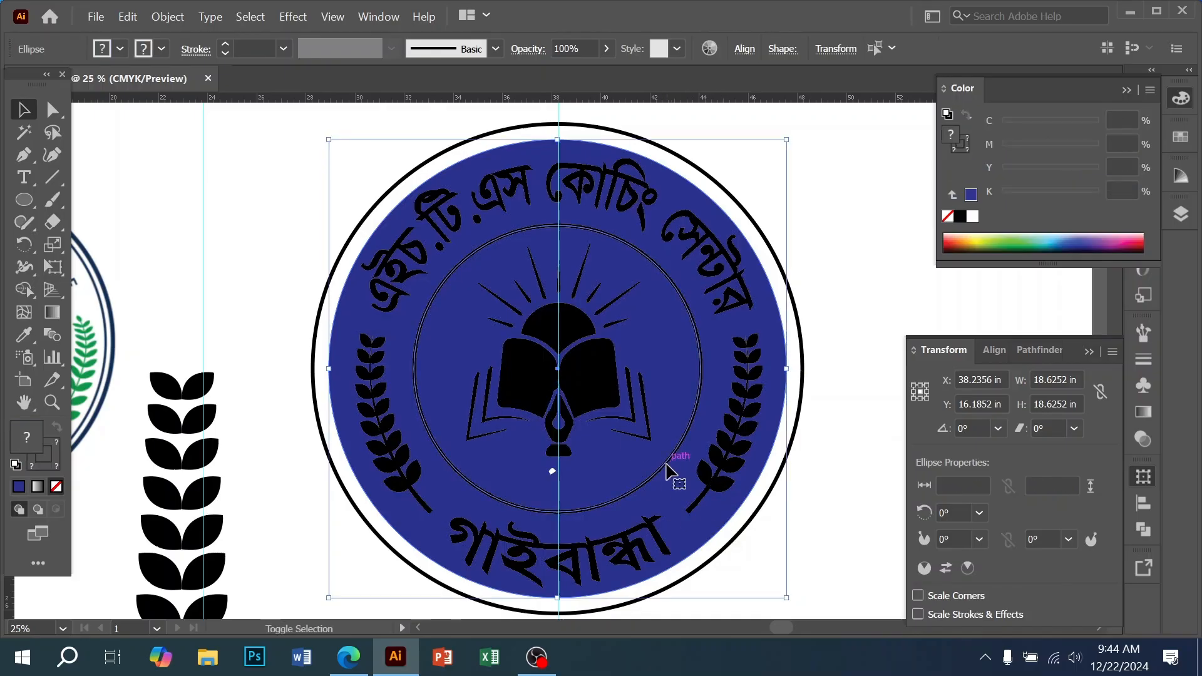
click(38, 294)
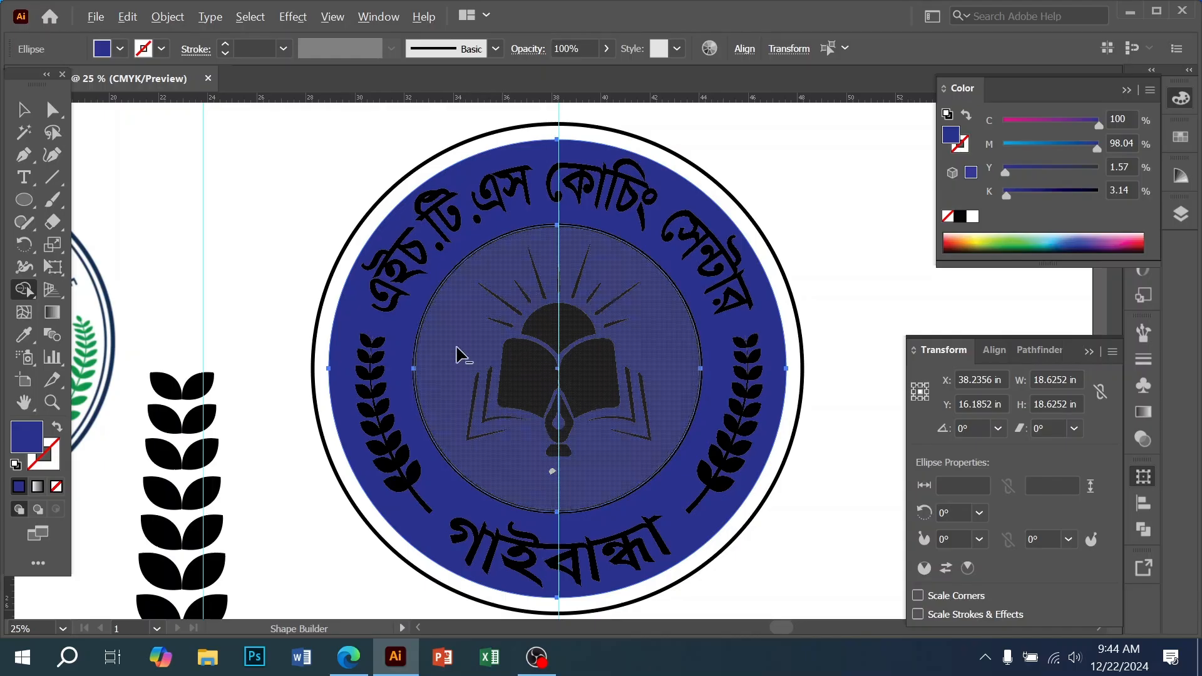
alt+click(455, 360)
click(25, 111)
click(122, 142)
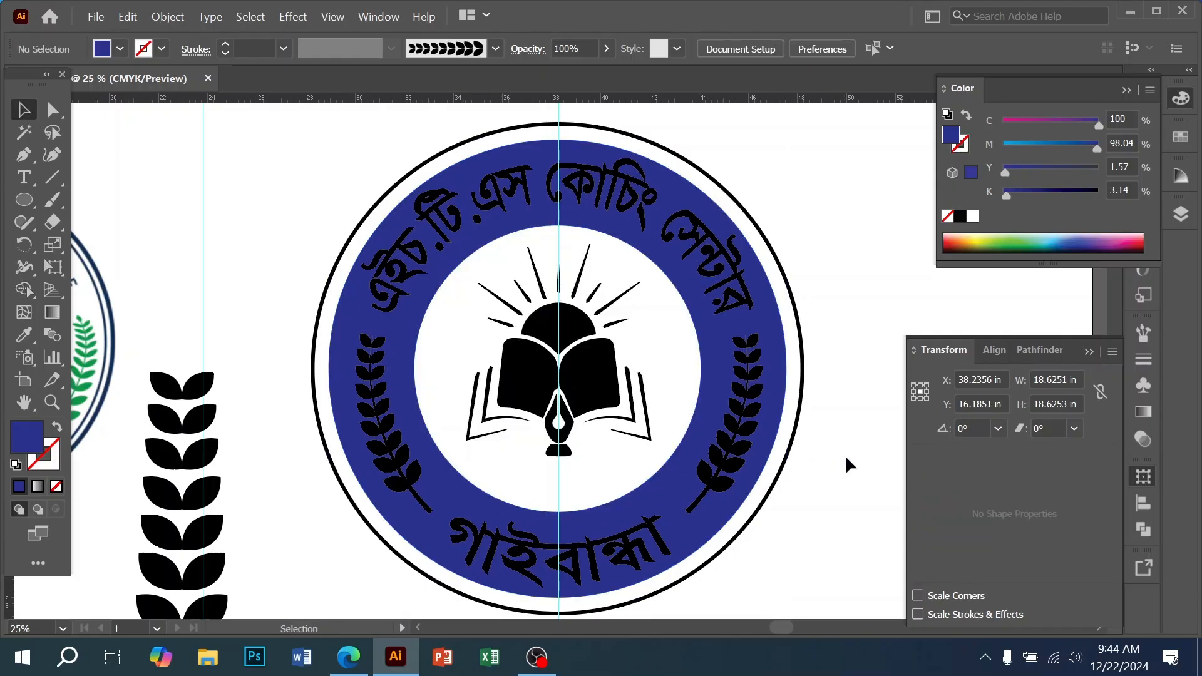
- Recolour both leaf branches white by setting their fill's K value to 0
click(720, 439)
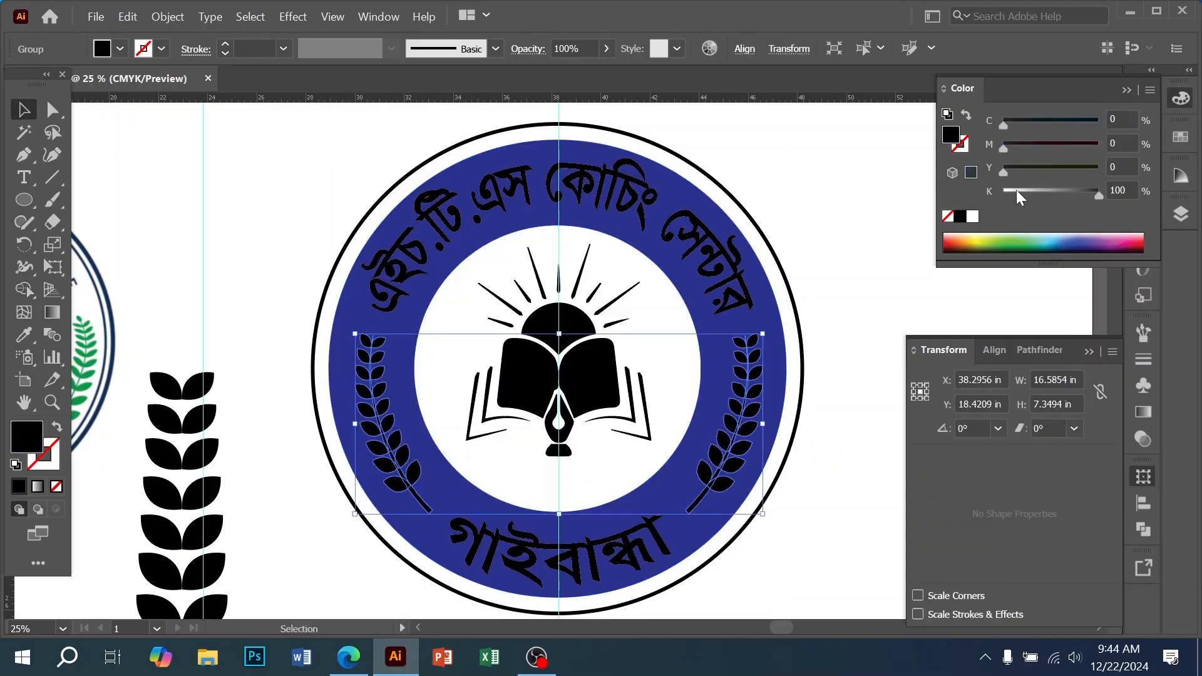
drag(1018, 192, 1002, 192)
- Flatten the transparency of the upper curved Bengali name text using the default settings
click(707, 263)
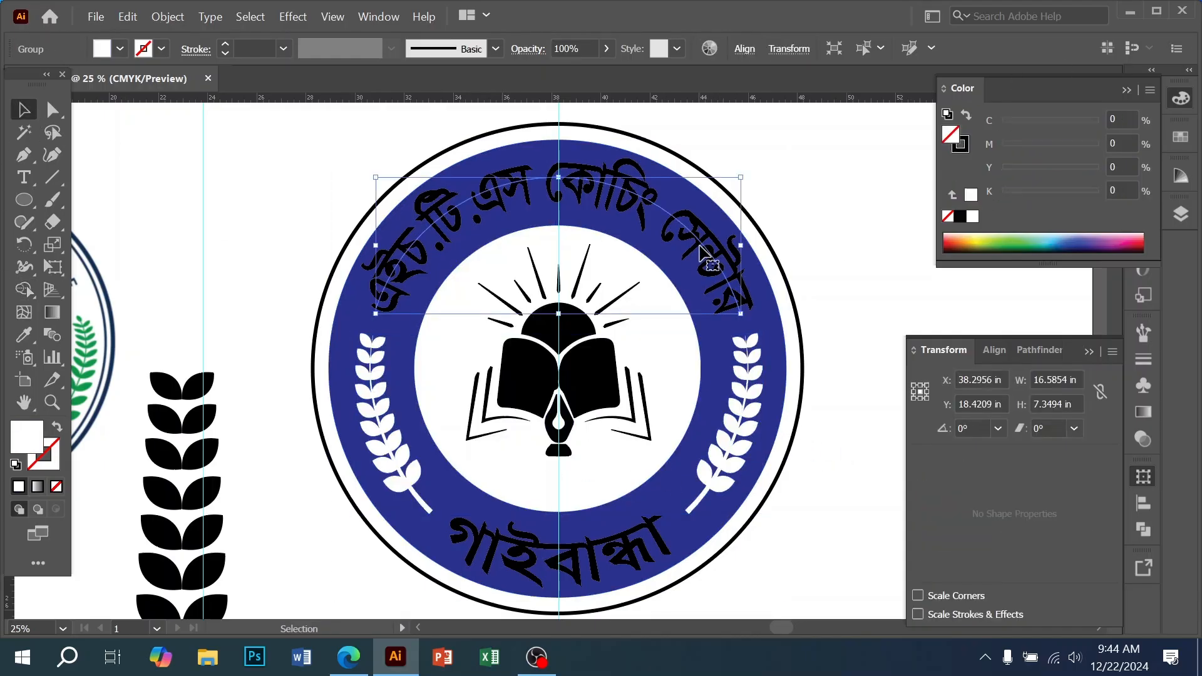
click(173, 19)
click(269, 325)
key(Return)
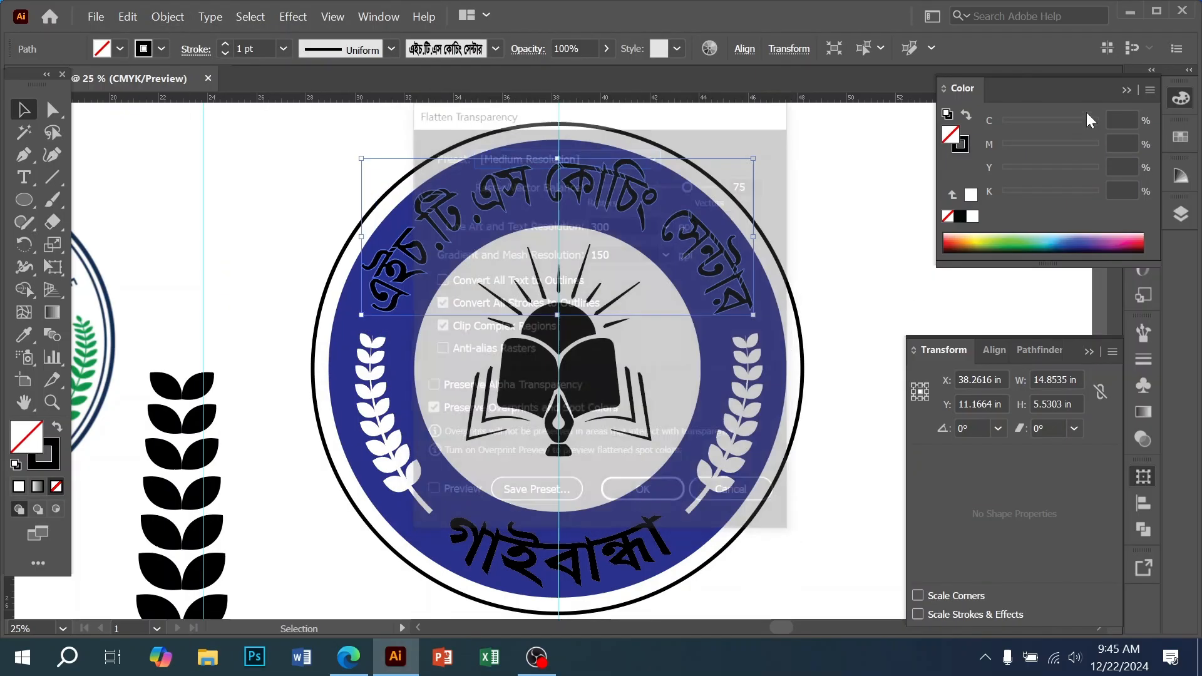
- Fill the upper curved text white, then flatten the transparency of the lower curved text and fill it white too
click(972, 215)
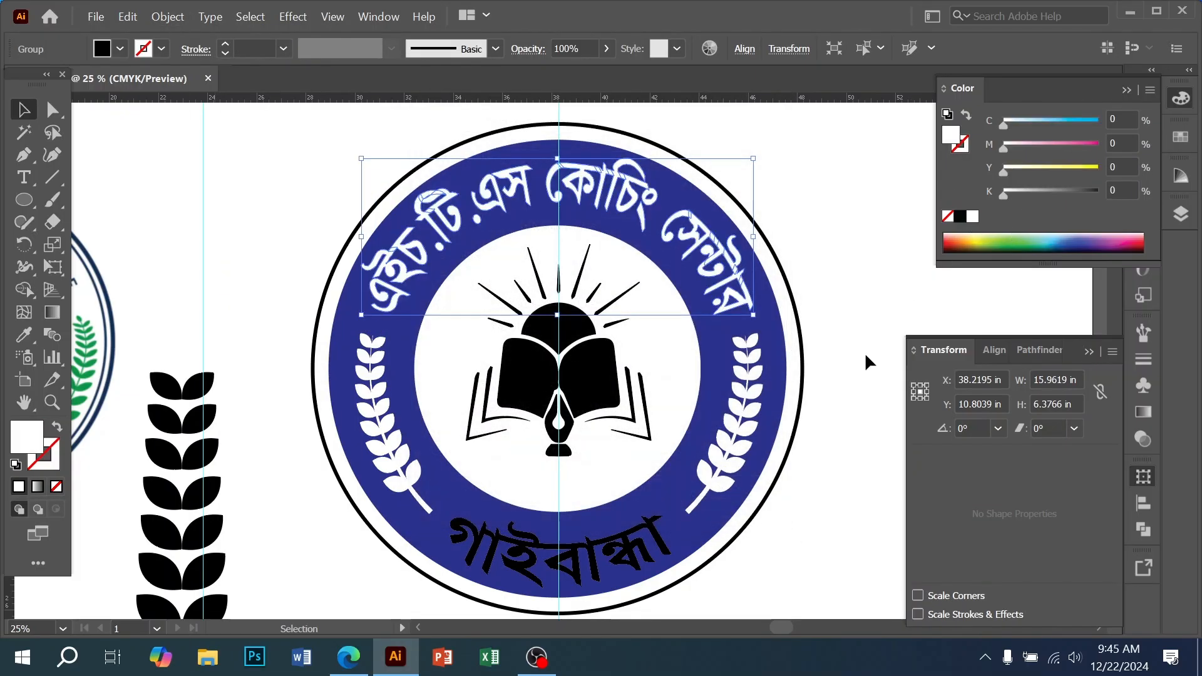
click(579, 573)
click(168, 17)
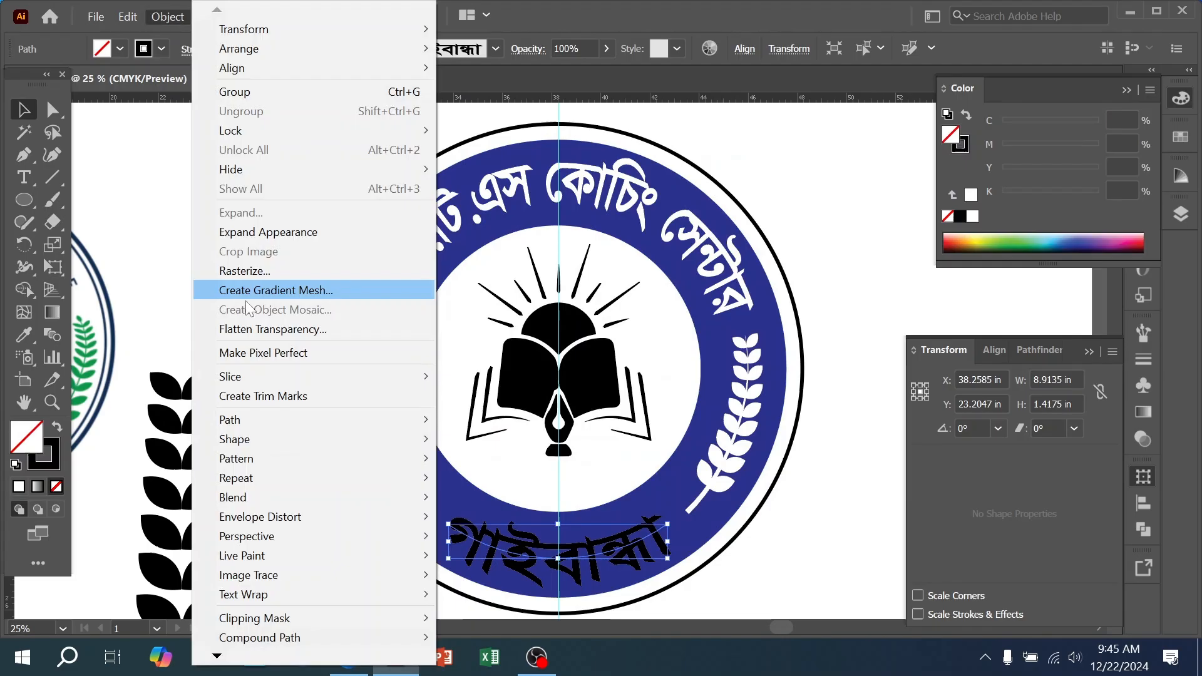
click(269, 329)
key(Return)
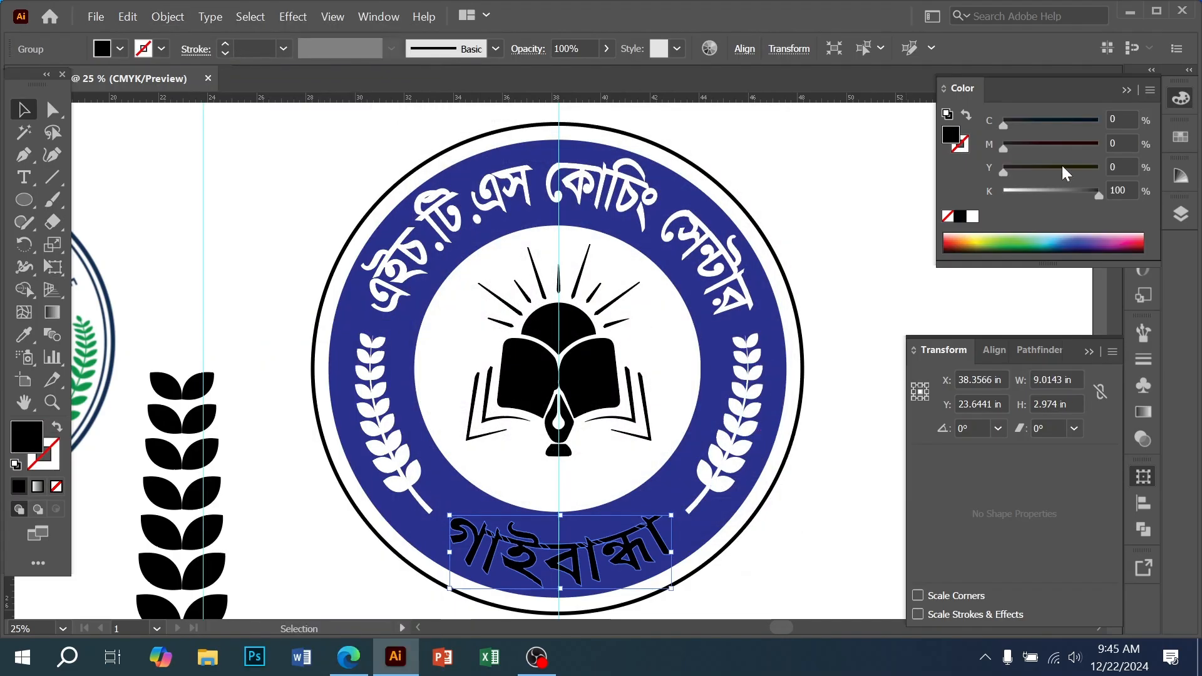
click(972, 217)
click(842, 351)
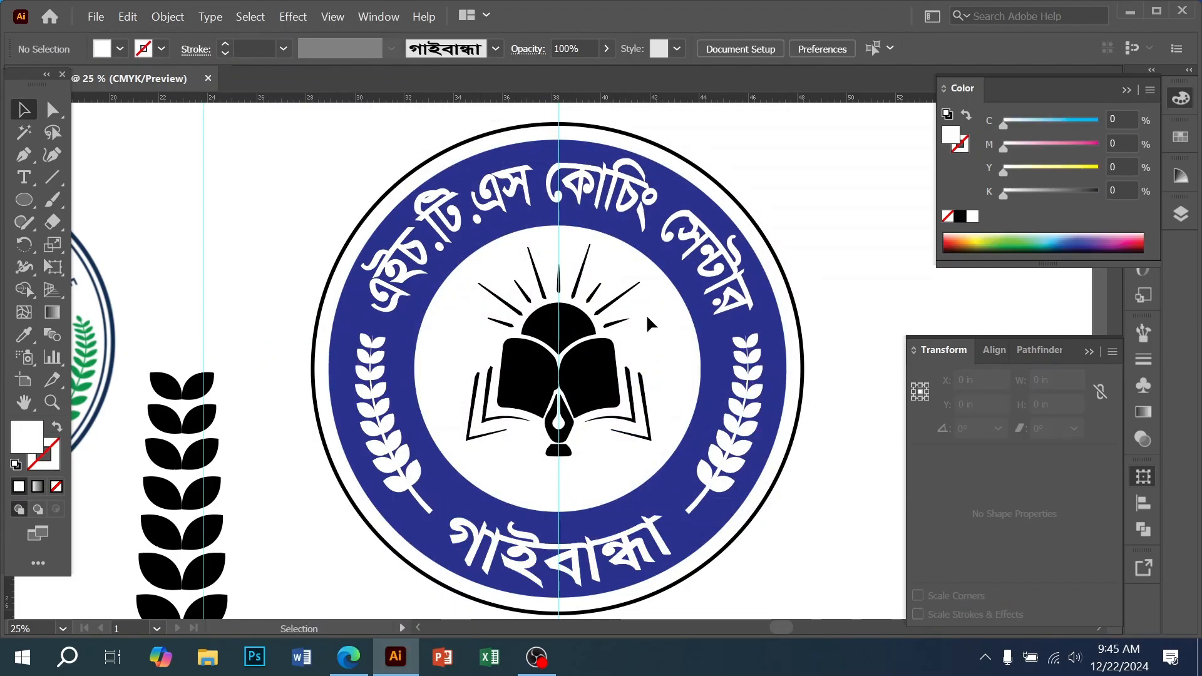
- Duplicate the outer ring in place and scale the copy about its centre to about 10.9 in, inside the blue band
click(802, 404)
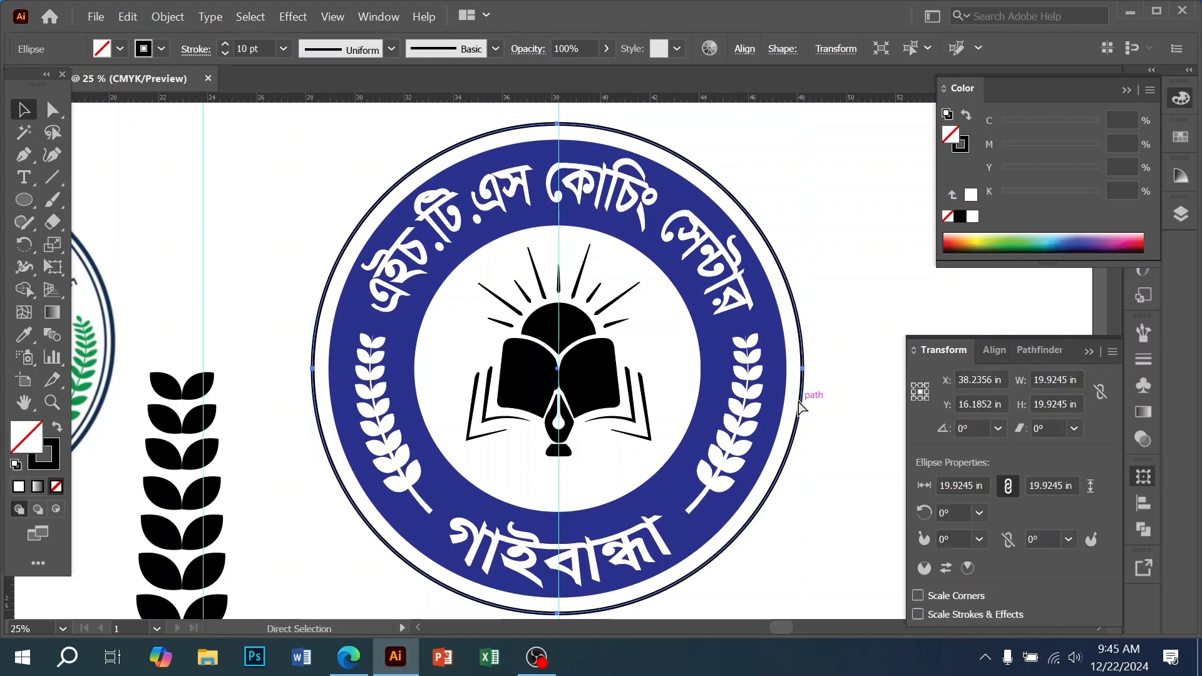
key(ctrl+c)
key(ctrl+f)
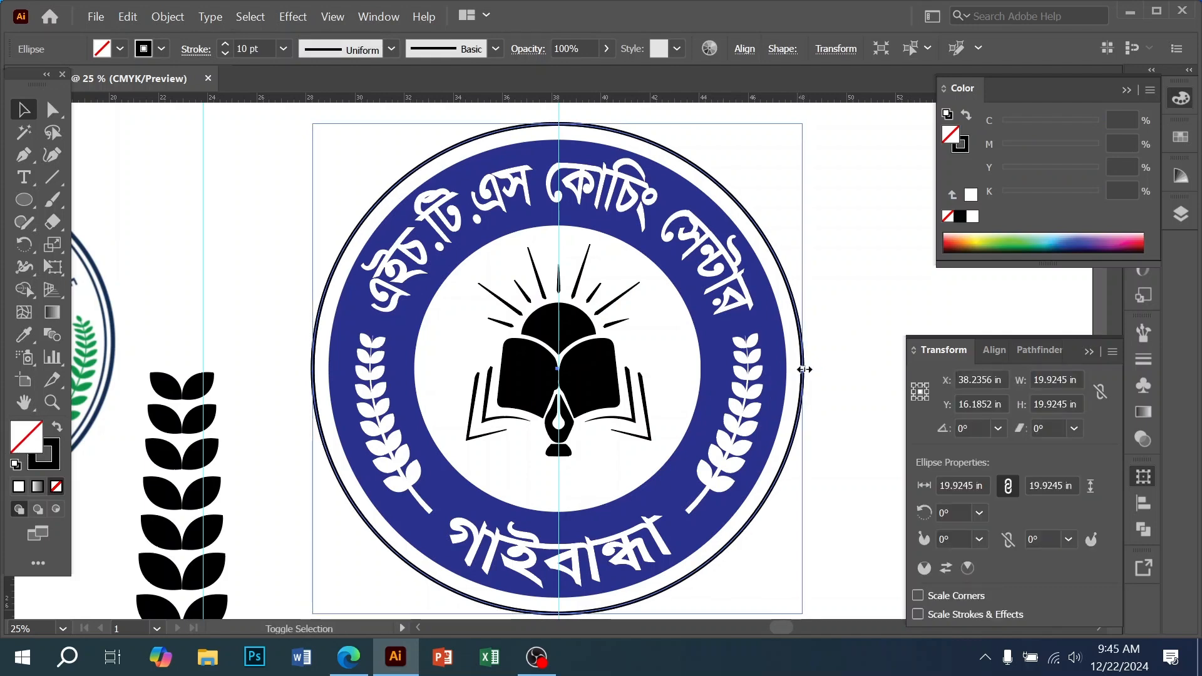
drag(804, 369, 693, 355)
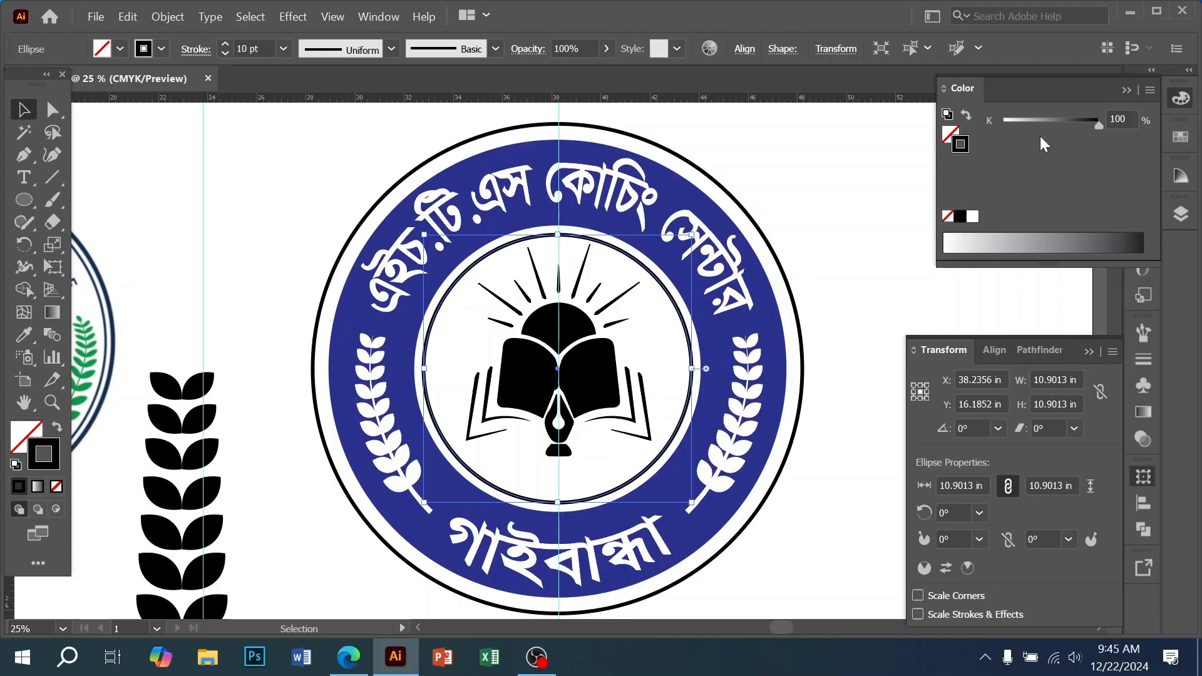
- Switch the inner ring's stroke color to CMYK and set it to C 0, M 30, Y 100, K 0
click(1149, 89)
click(1003, 178)
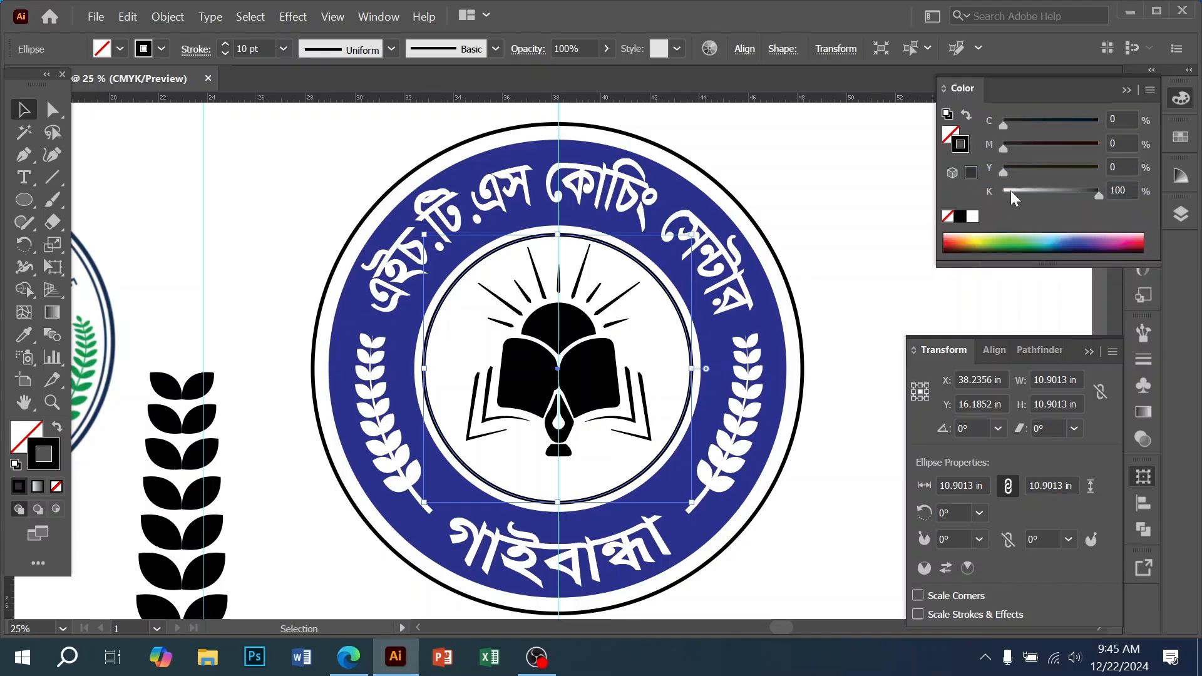
drag(1011, 191, 895, 178)
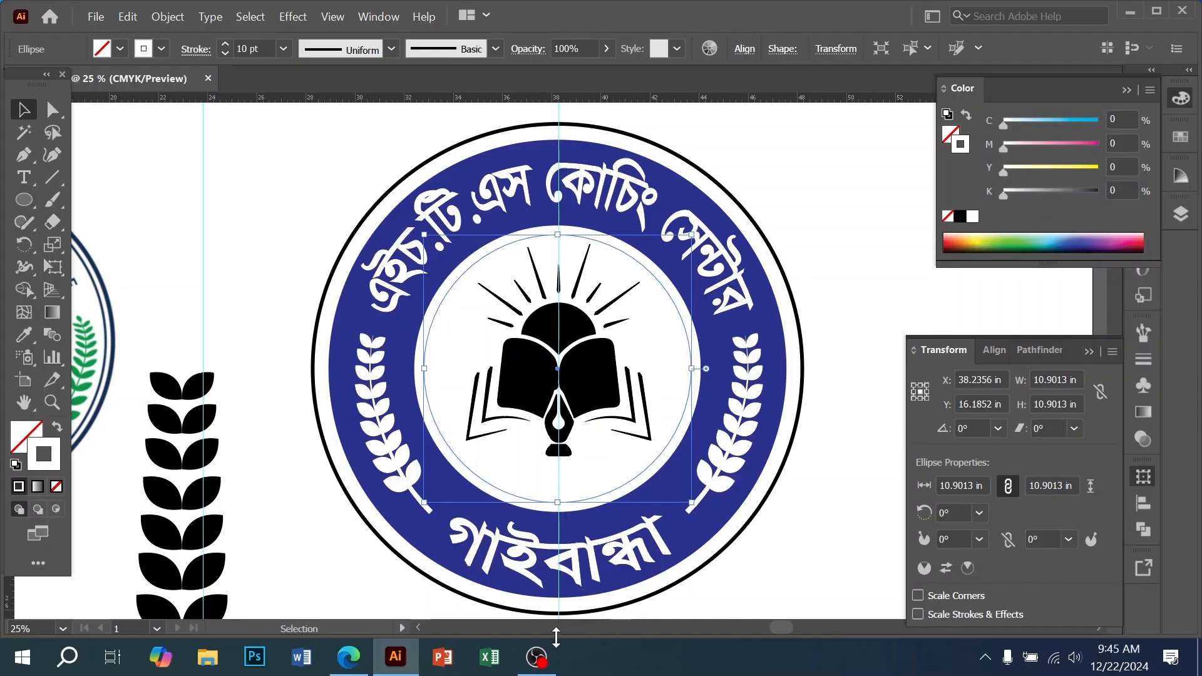
click(536, 656)
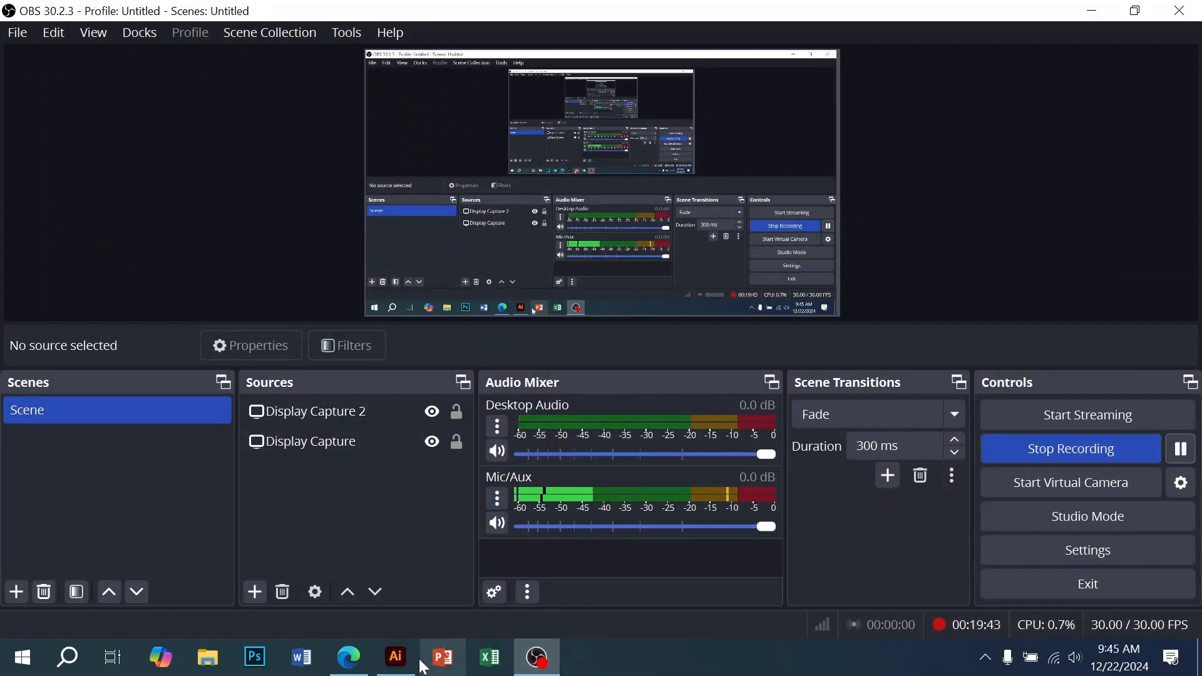
click(395, 656)
scroll(682, 395, up, 1)
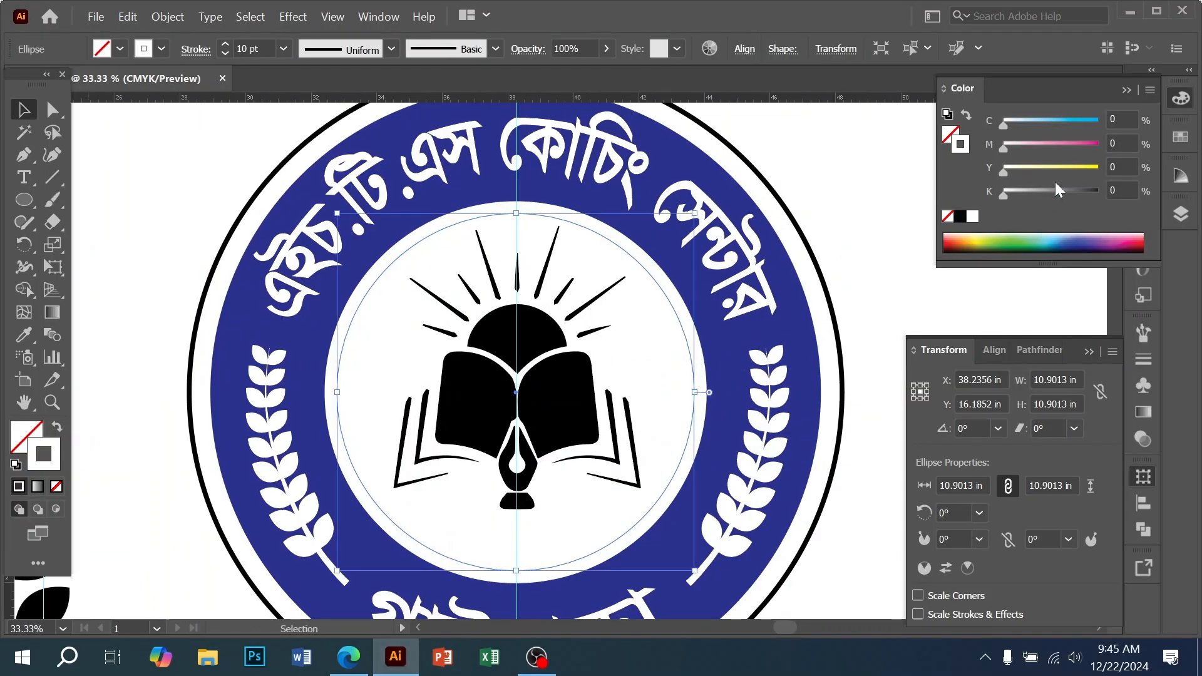
drag(1054, 177, 1115, 171)
drag(1040, 147, 1030, 148)
text(30)
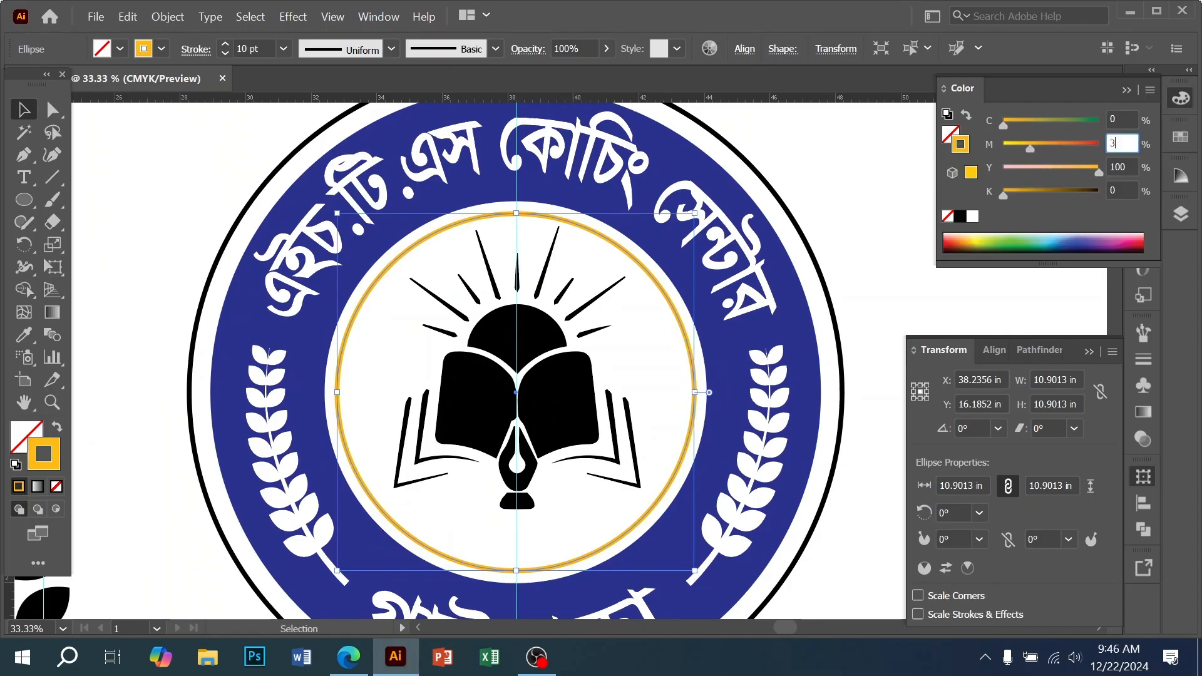
key(Return)
click(842, 420)
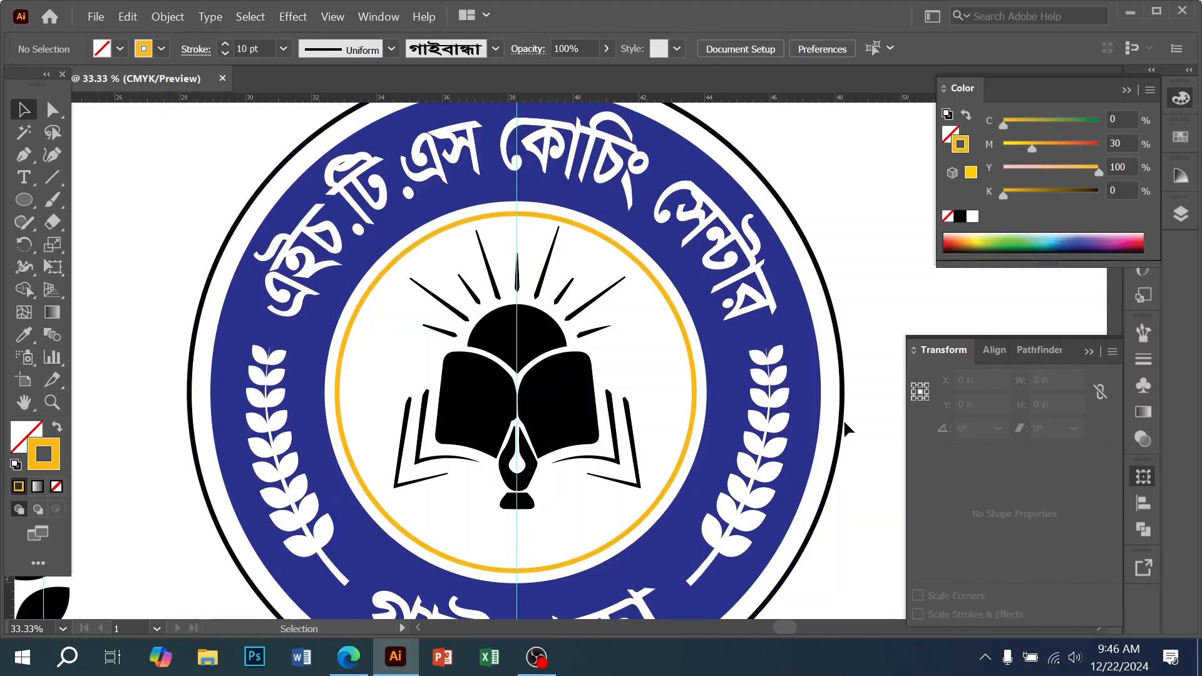
- Apply the inner ring's yellow stroke to the outer ring with the Eyedropper
click(24, 335)
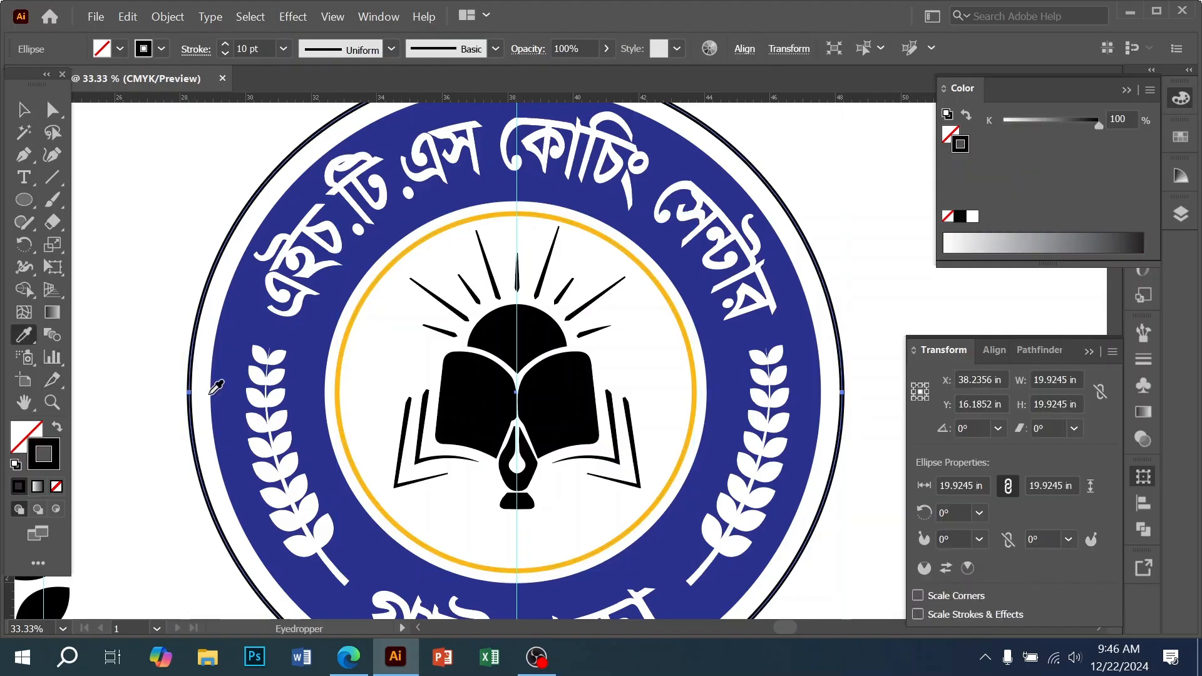
click(337, 389)
click(23, 109)
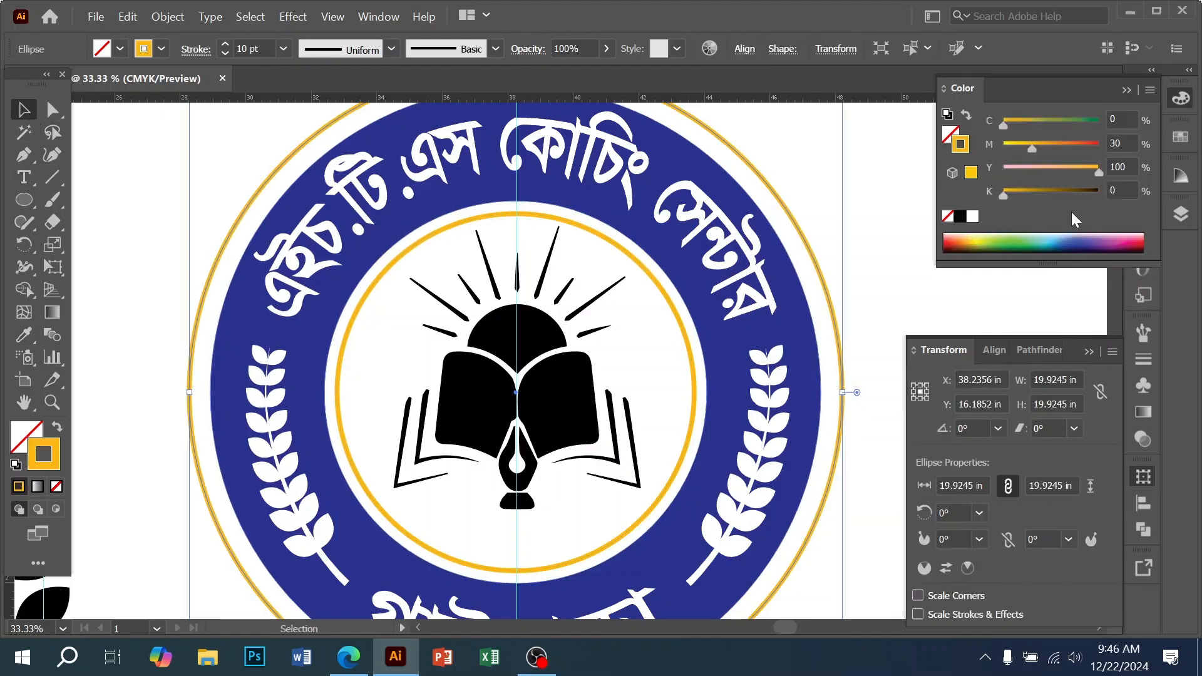
- Increase the outer ring's stroke weight to 33 pt
click(1144, 360)
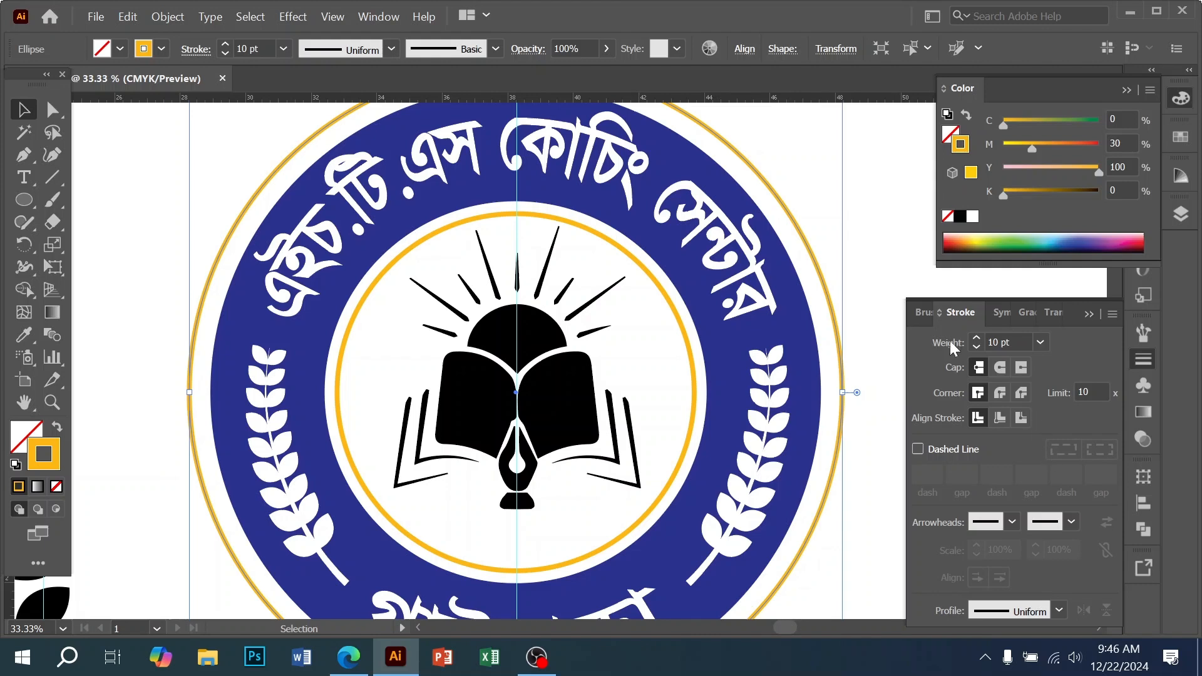
click(975, 339)
click(975, 339)
click(975, 339)
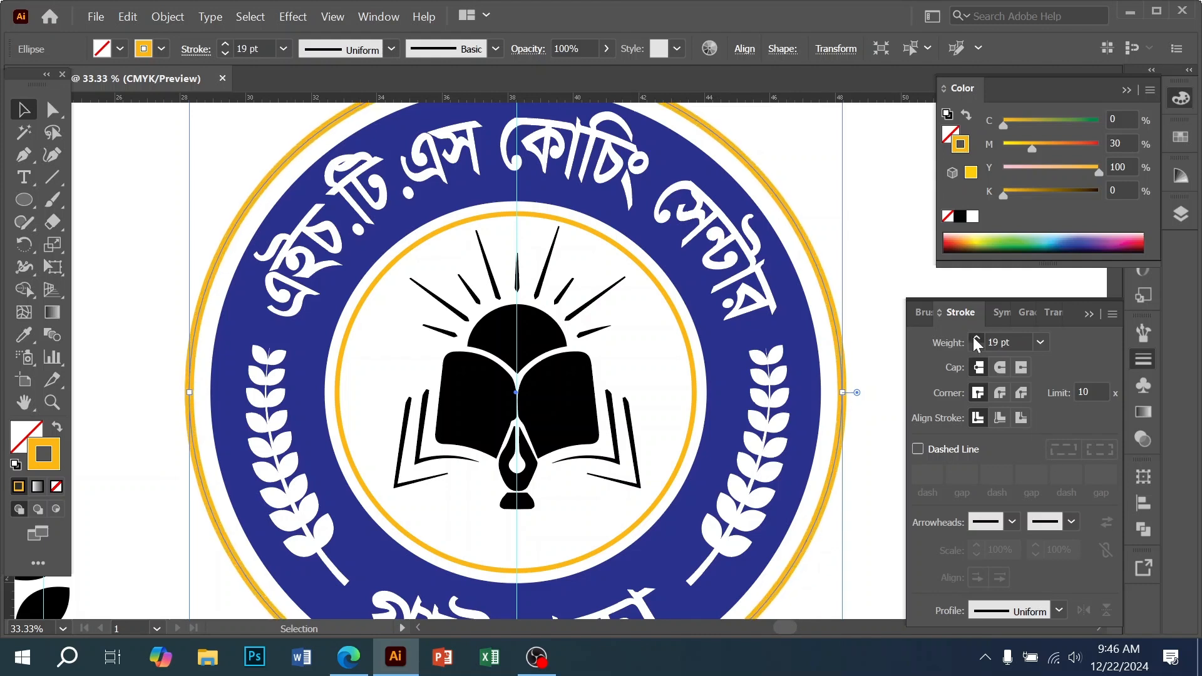
click(975, 339)
click(975, 339)
click(976, 339)
click(975, 339)
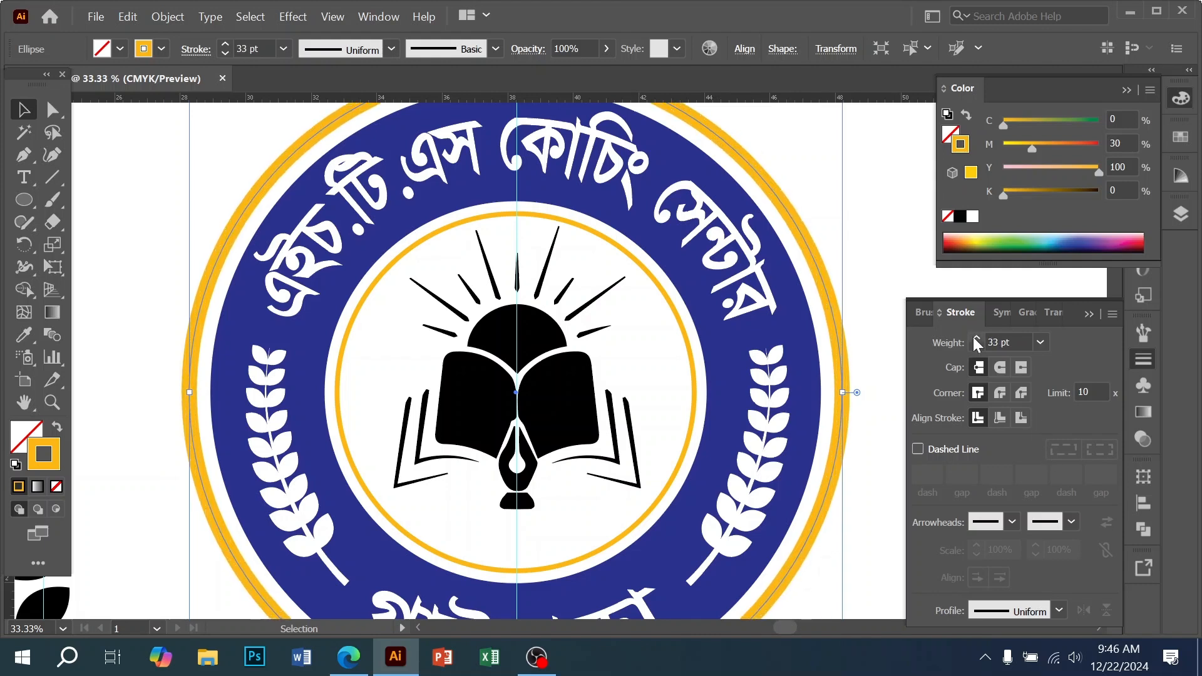
click(896, 263)
ctrl+alt+click(649, 308)
ctrl+alt+click(649, 311)
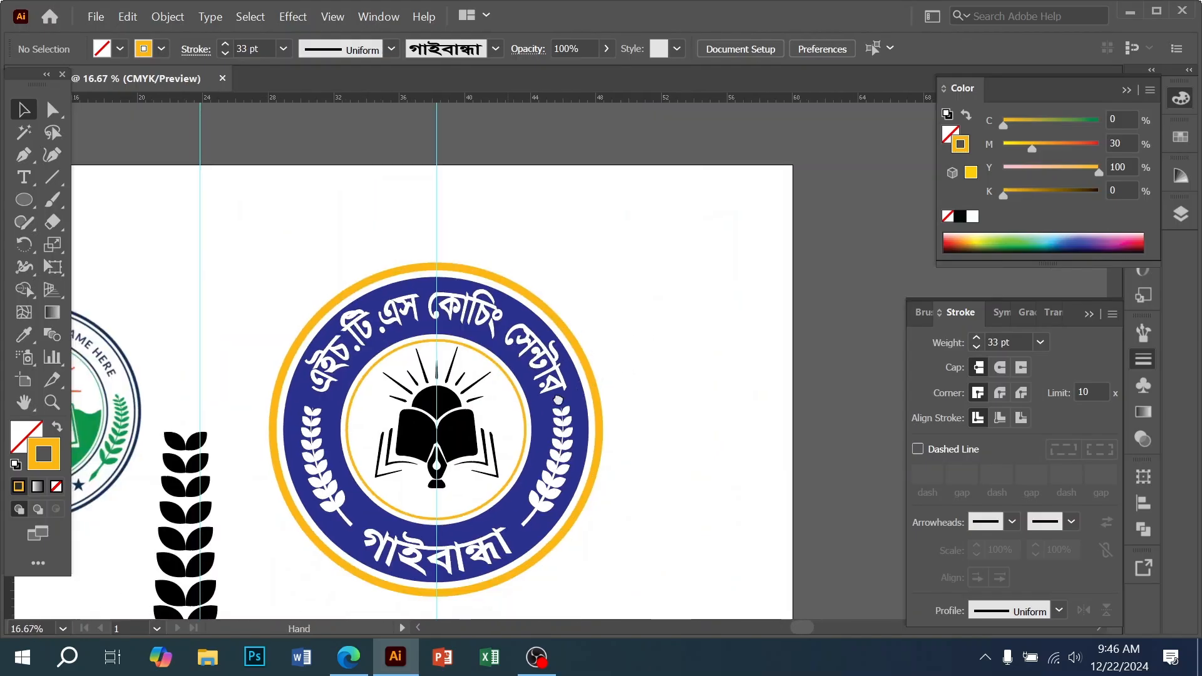
drag(509, 418, 717, 349)
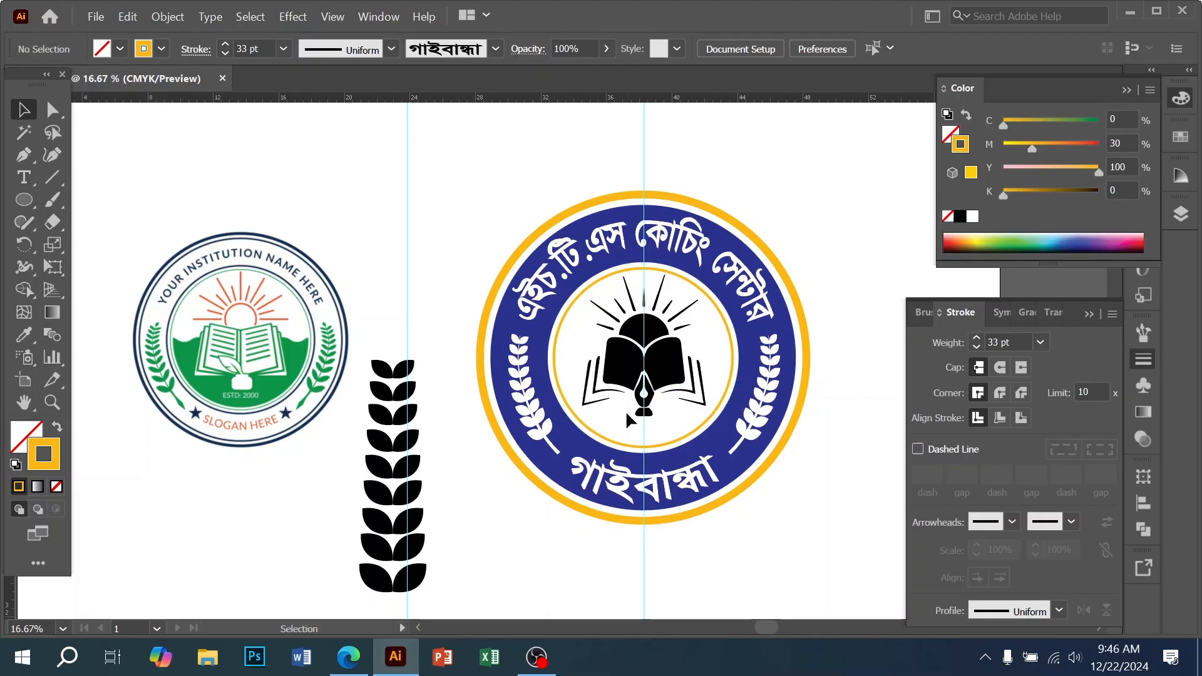
ctrl+click(570, 327)
drag(527, 446, 585, 457)
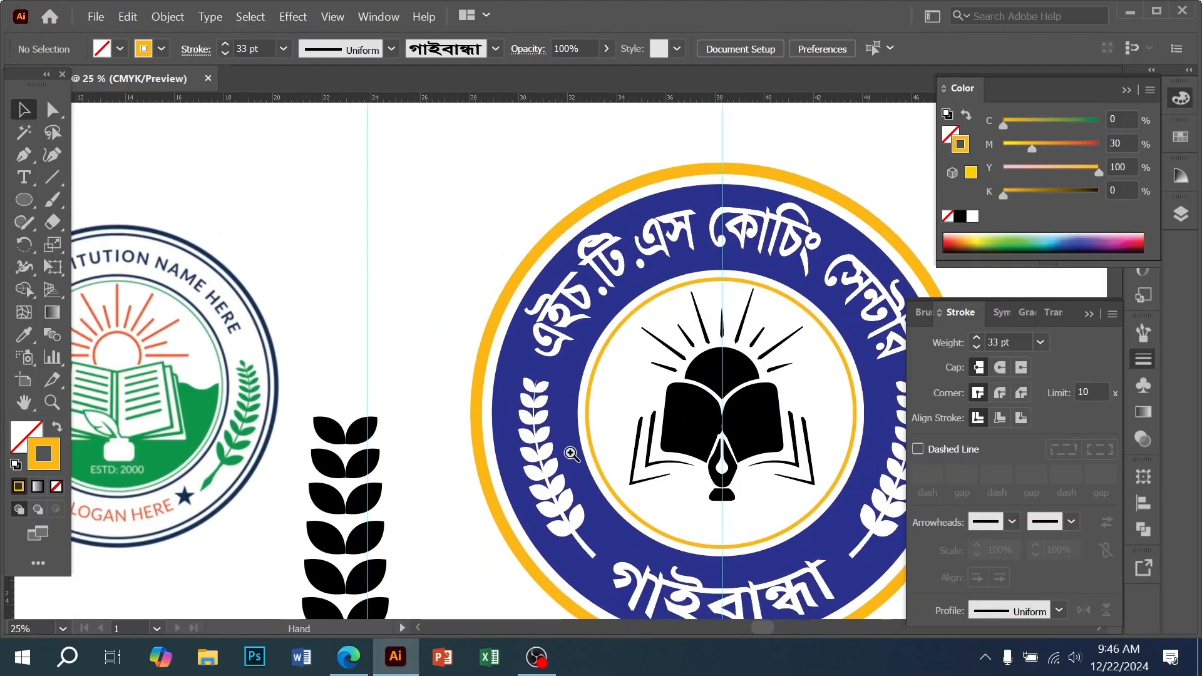
ctrl+alt+click(610, 409)
drag(626, 407, 529, 417)
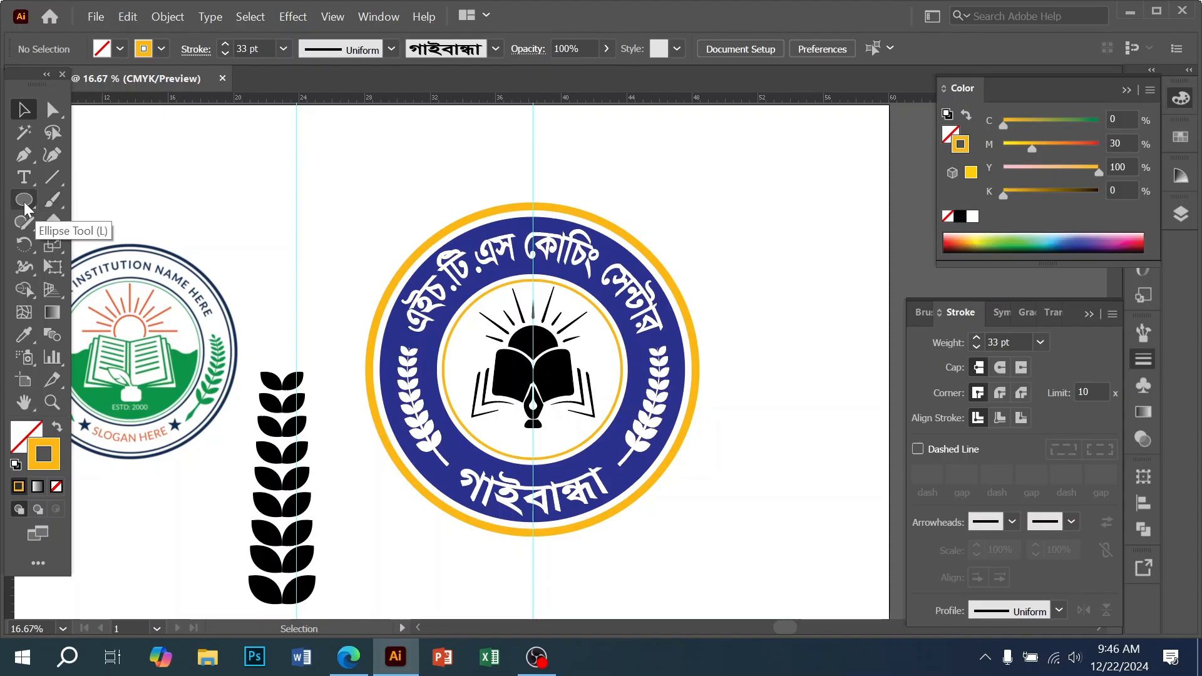
- Draw a wide rectangle over the upper part of the badge, remove its stroke and give it the yellow fill
drag(25, 206, 93, 197)
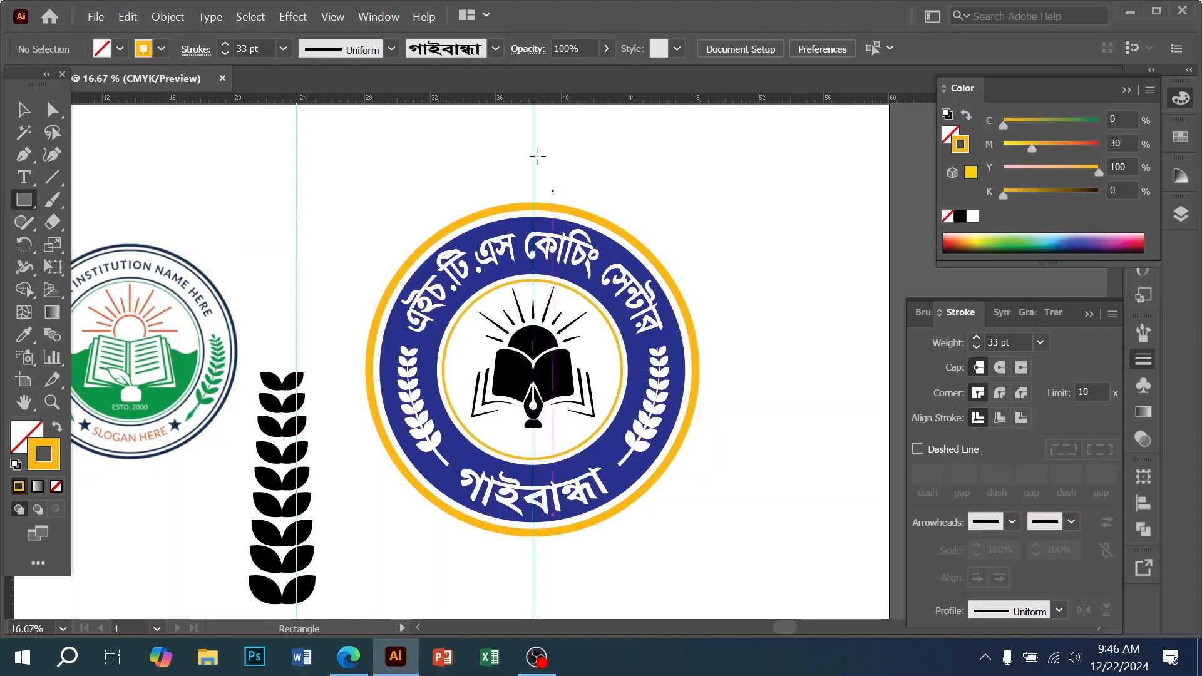
mouse_move(373, 192)
mouse_down()
mouse_move(732, 281)
mouse_move(770, 322)
mouse_up()
click(24, 111)
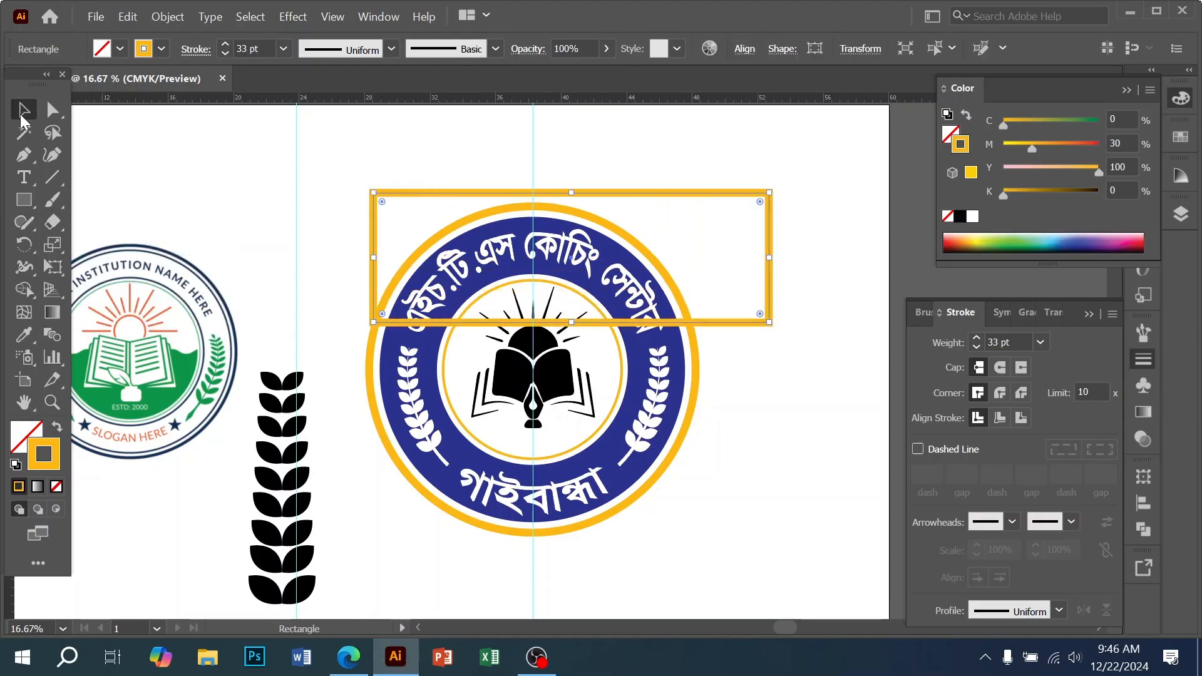
click(56, 486)
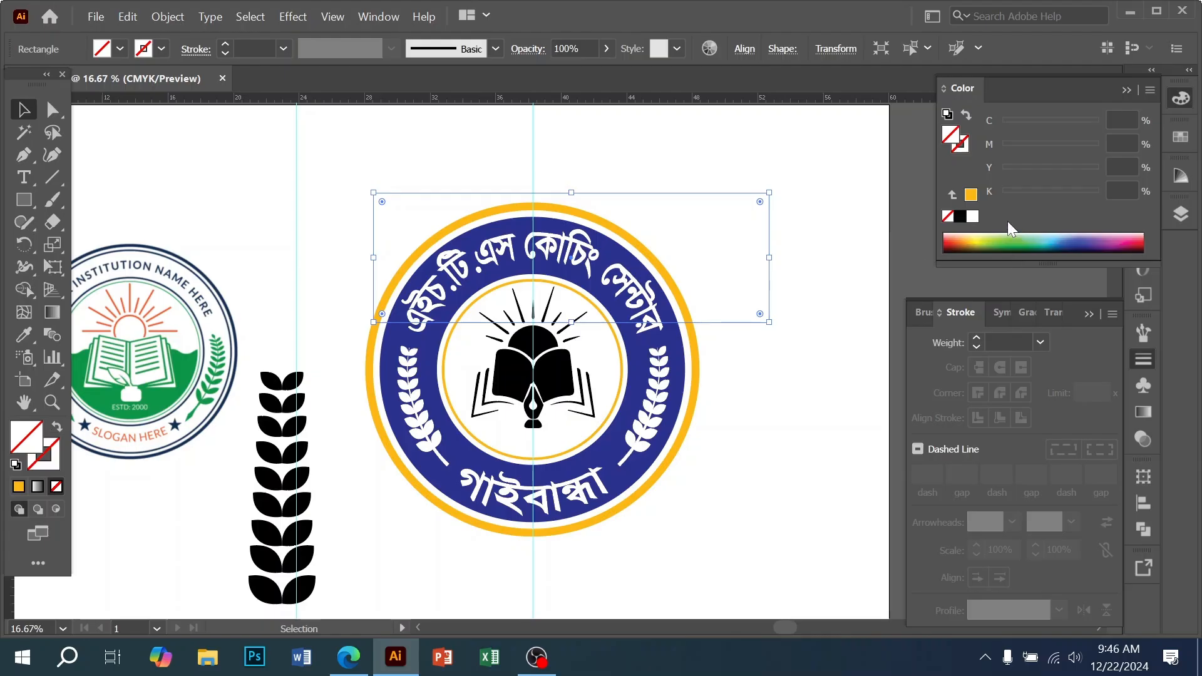
click(973, 196)
key(ctrl+space)
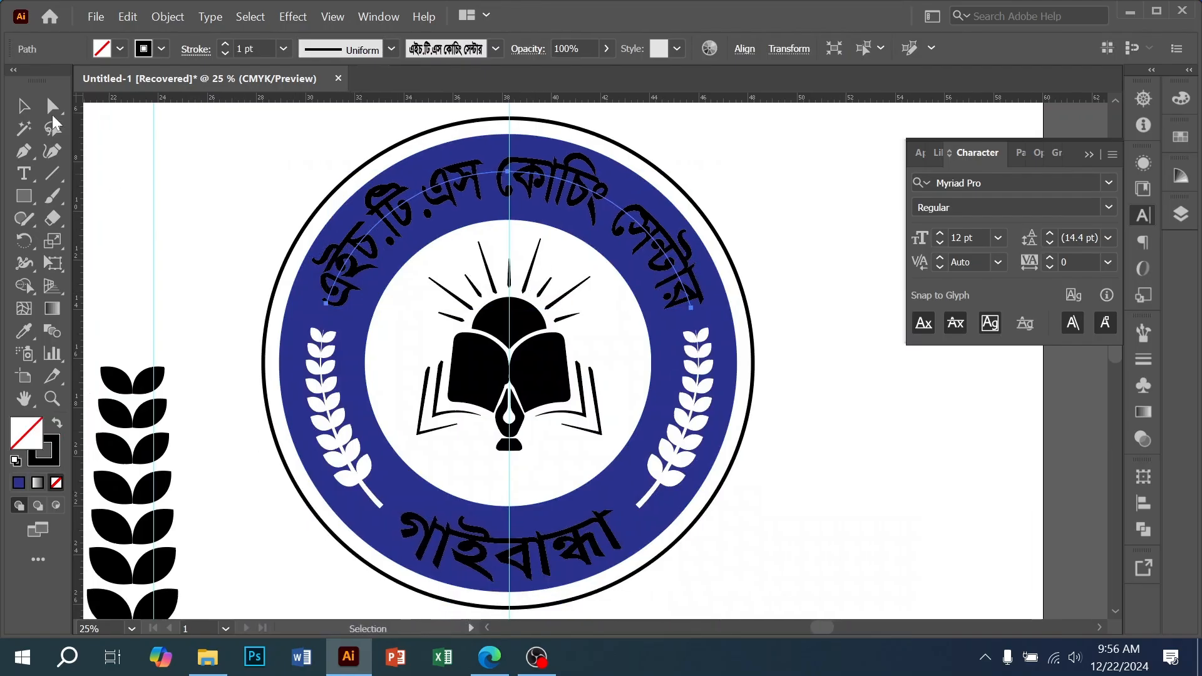
- Flatten the transparency of the upper and lower curved texts with the Medium Resolution preset
click(167, 16)
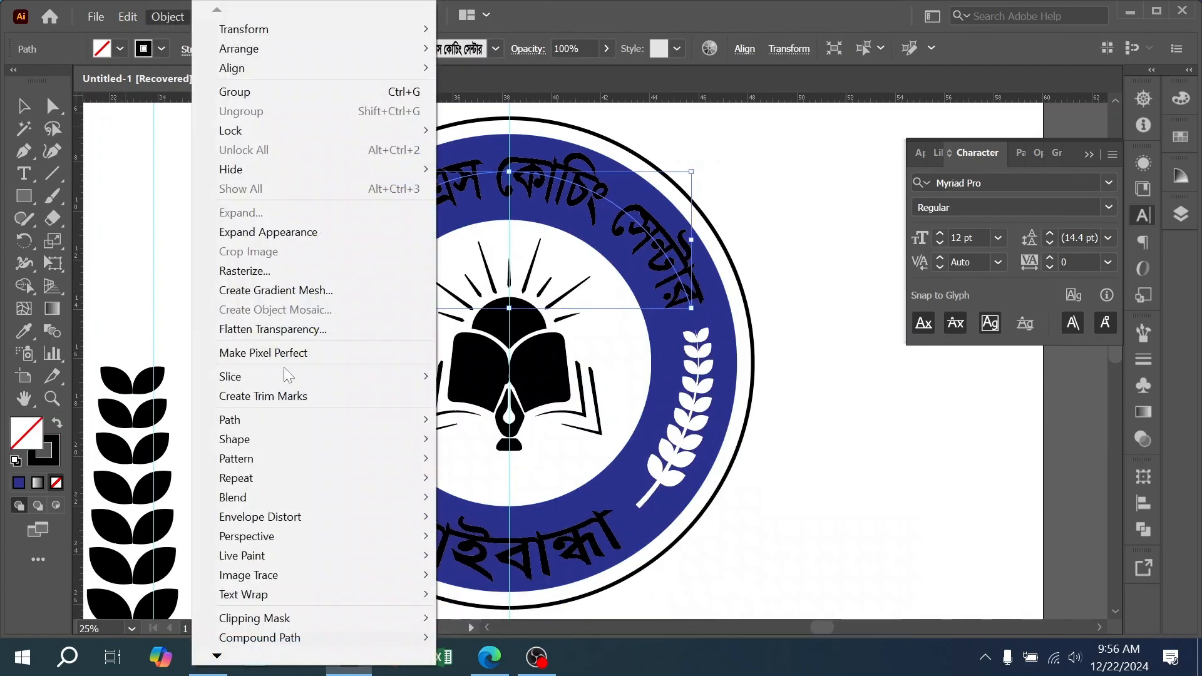
click(272, 329)
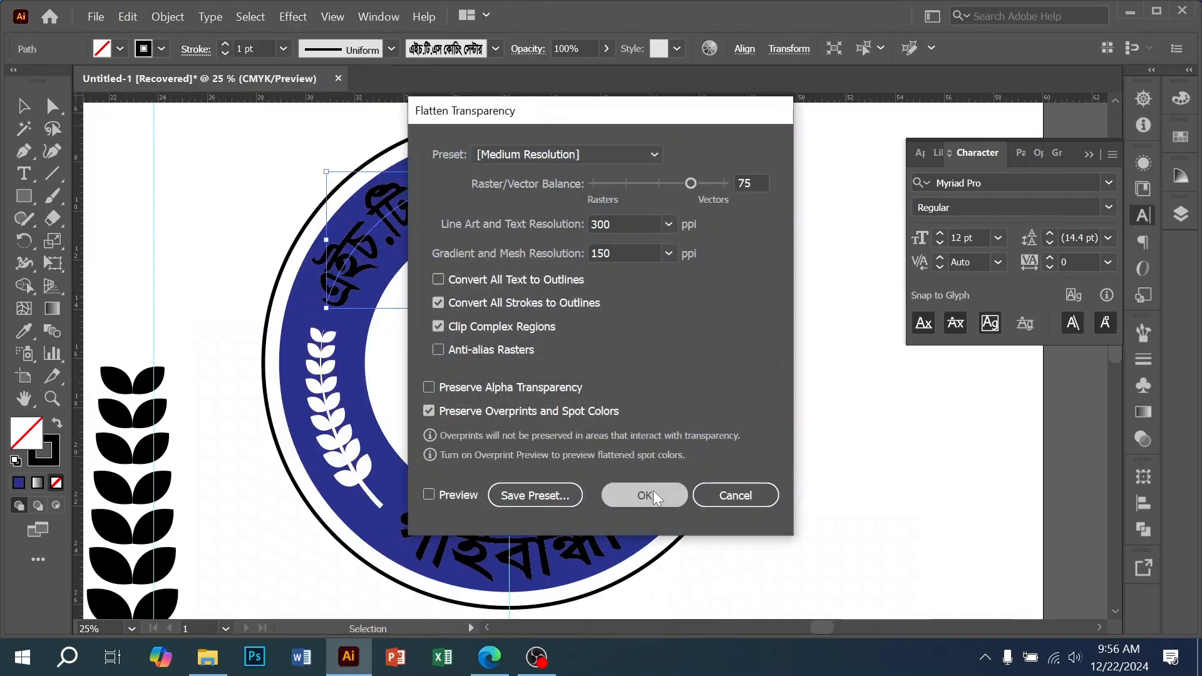
click(652, 491)
click(549, 582)
click(168, 16)
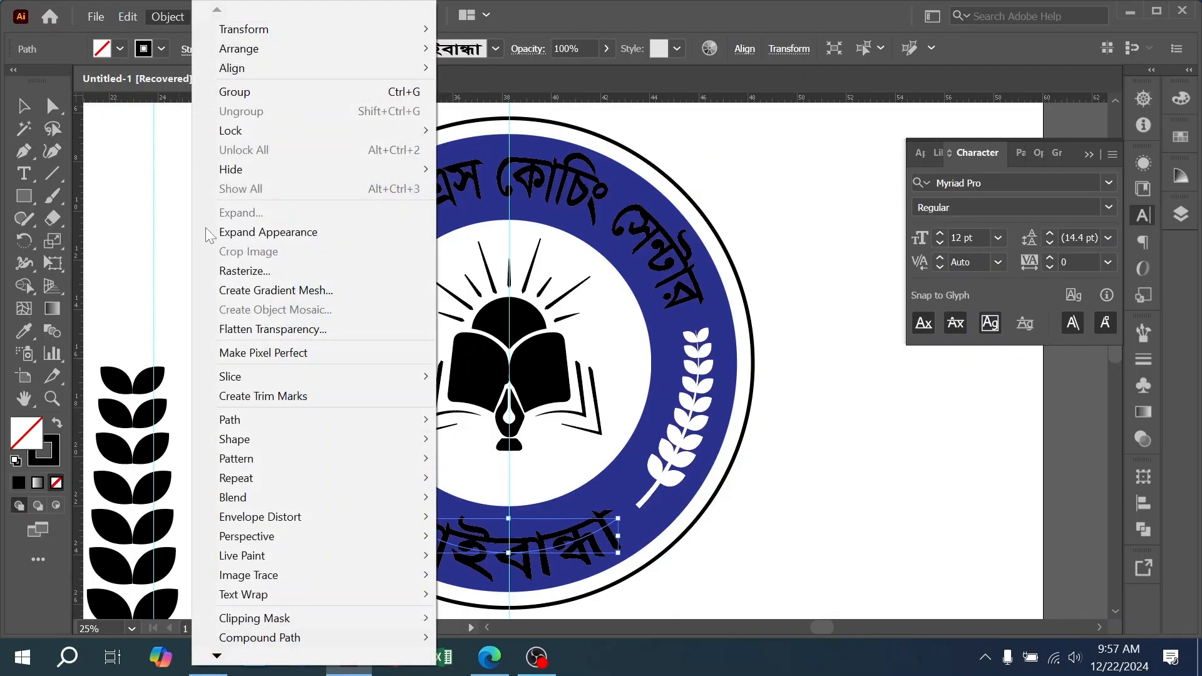
click(263, 330)
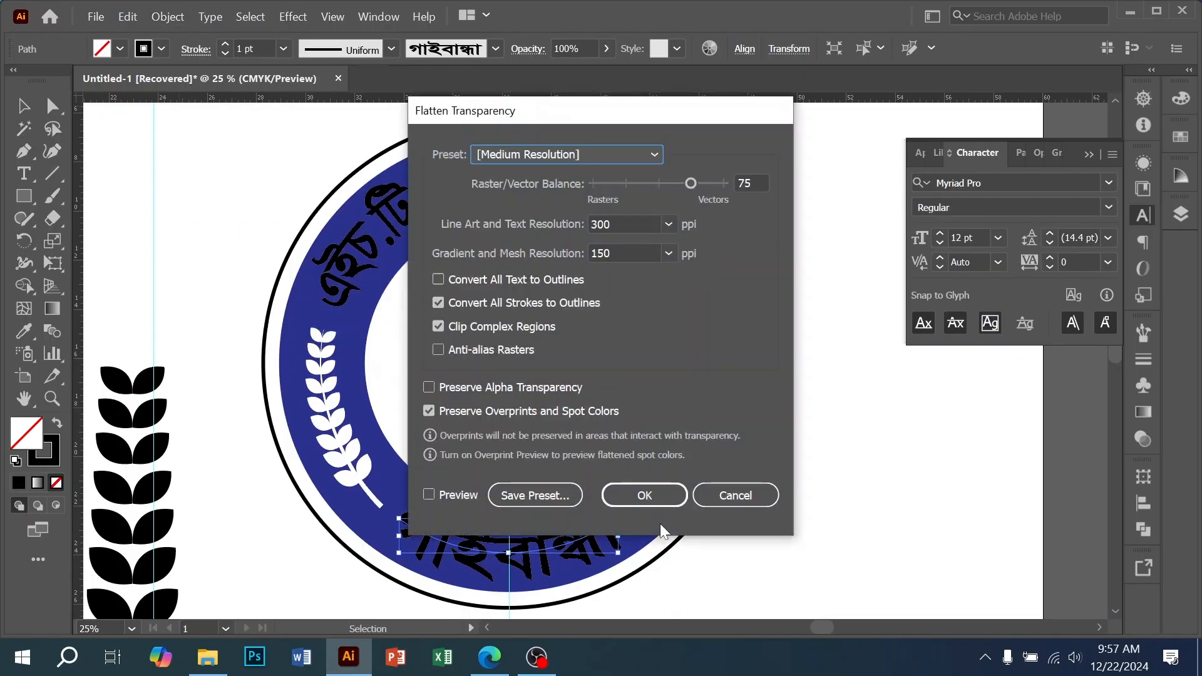
click(644, 501)
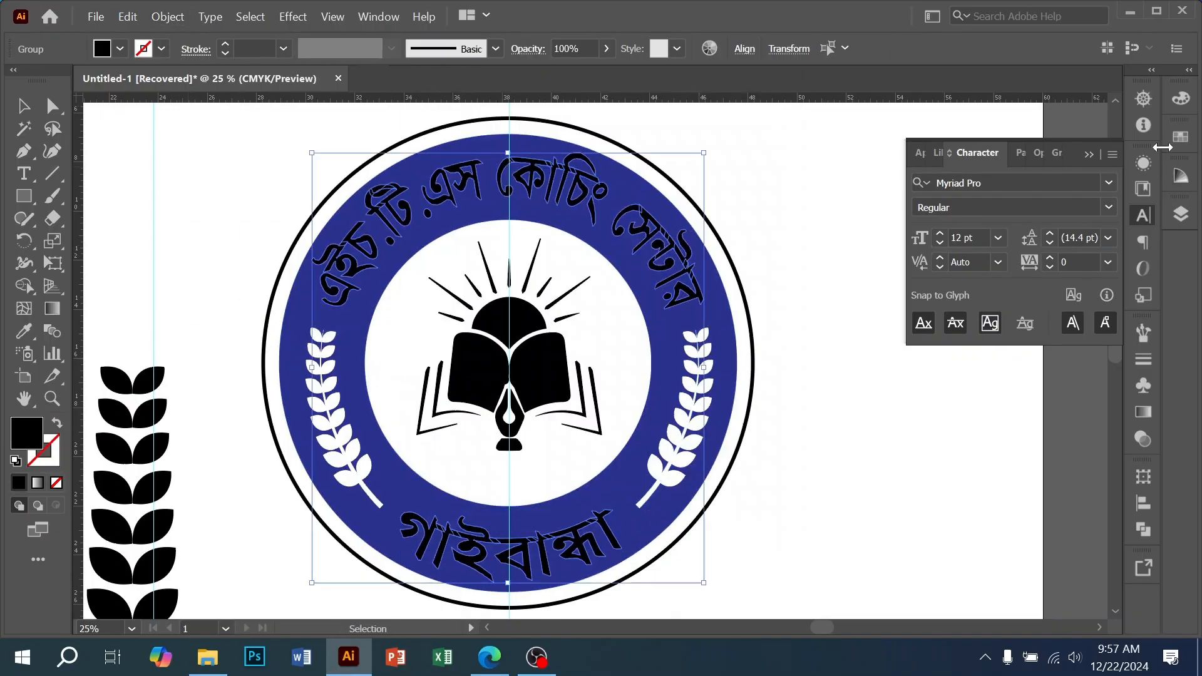
- Fill both flattened curved texts white
click(1181, 99)
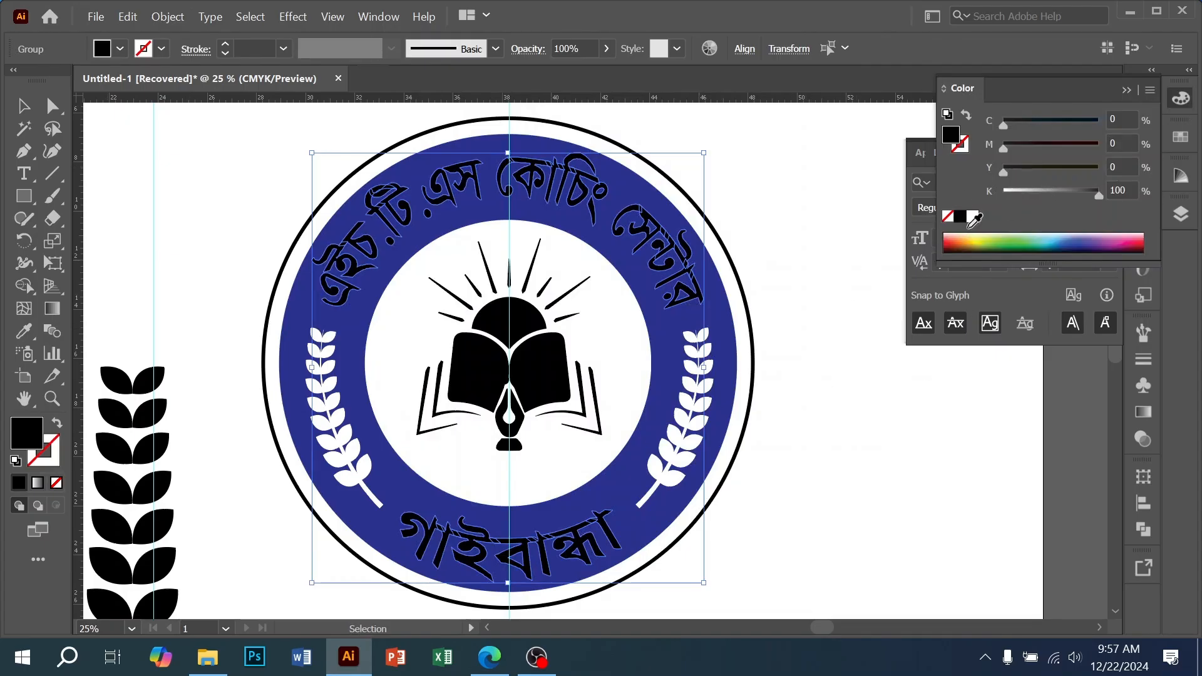
click(972, 217)
click(859, 354)
- Recolor the outermost thin ring's stroke to orange-yellow with CMYK values 0, 30, 100, 0
scroll(600, 420, up, 1)
drag(599, 419, 641, 445)
ctrl+alt+click(649, 346)
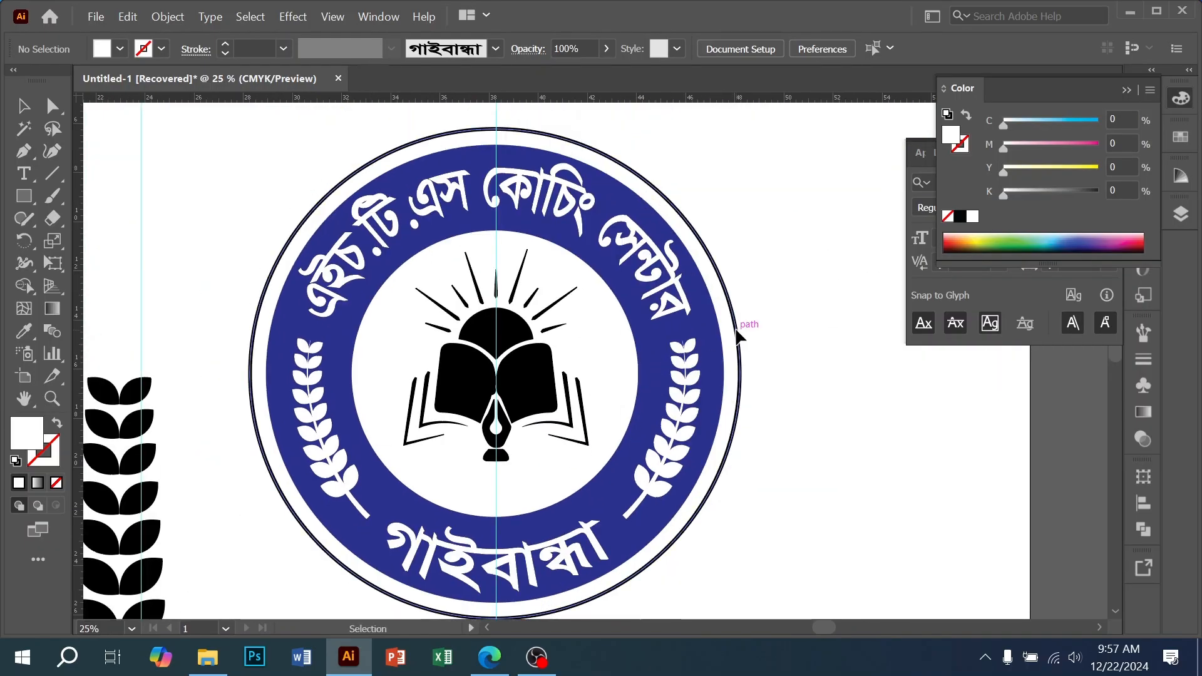
click(737, 334)
click(964, 147)
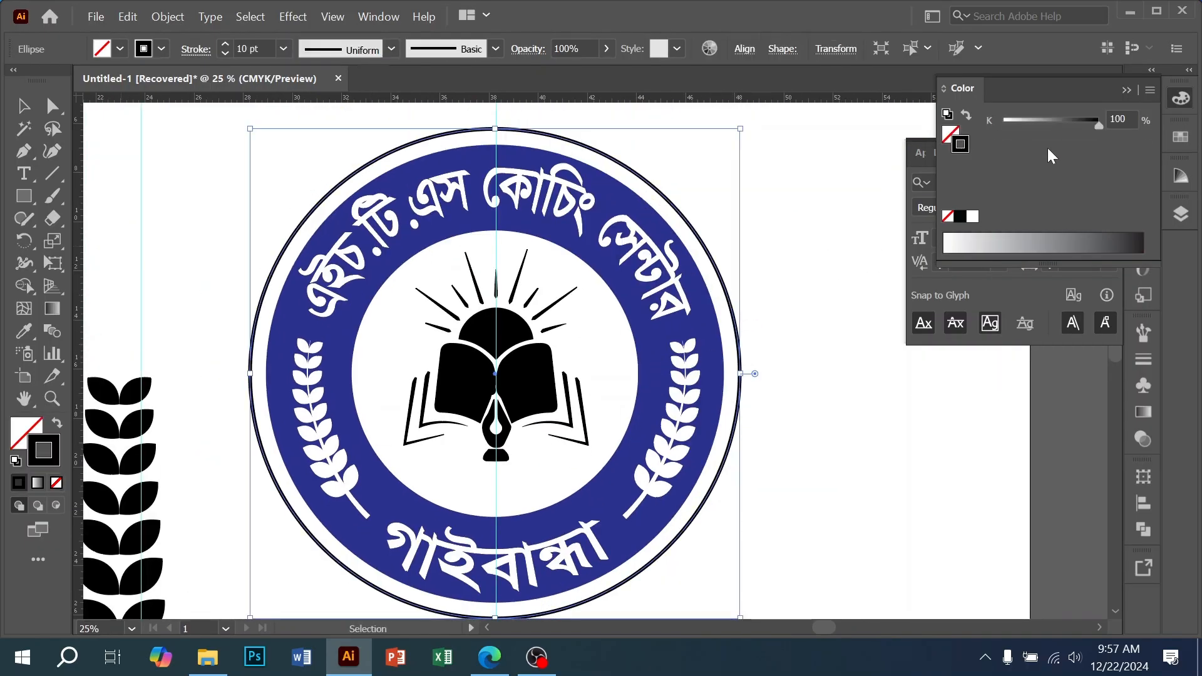
click(1150, 90)
click(1024, 176)
drag(1099, 190, 1017, 194)
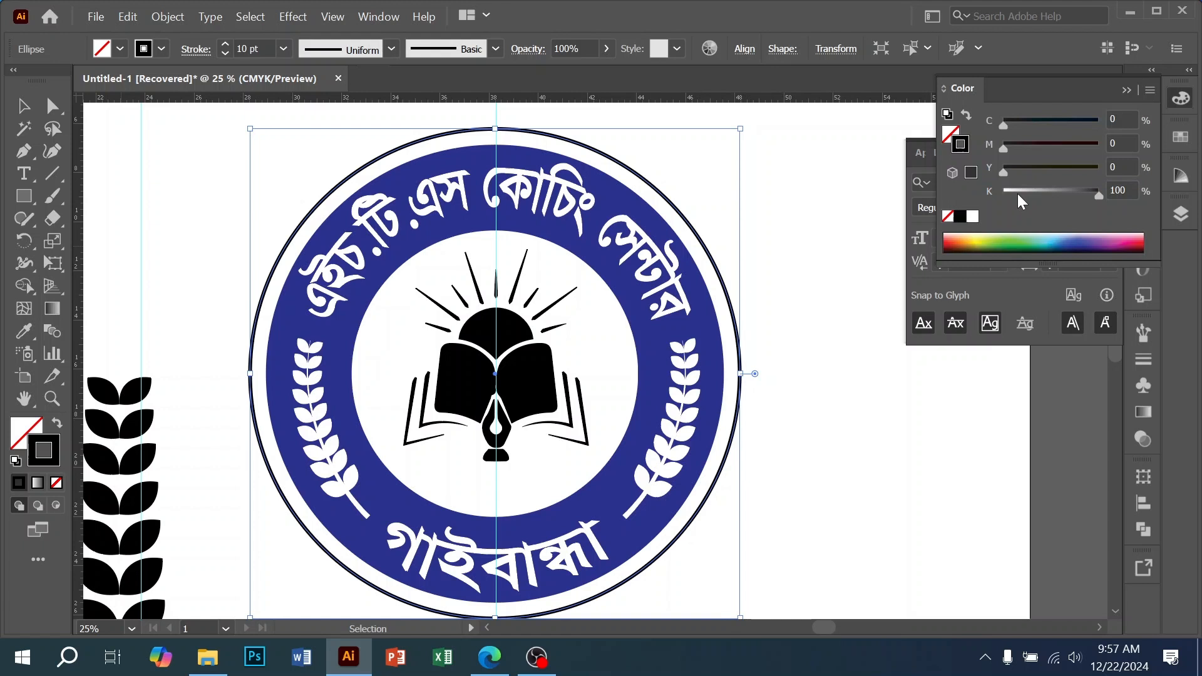
click(1097, 169)
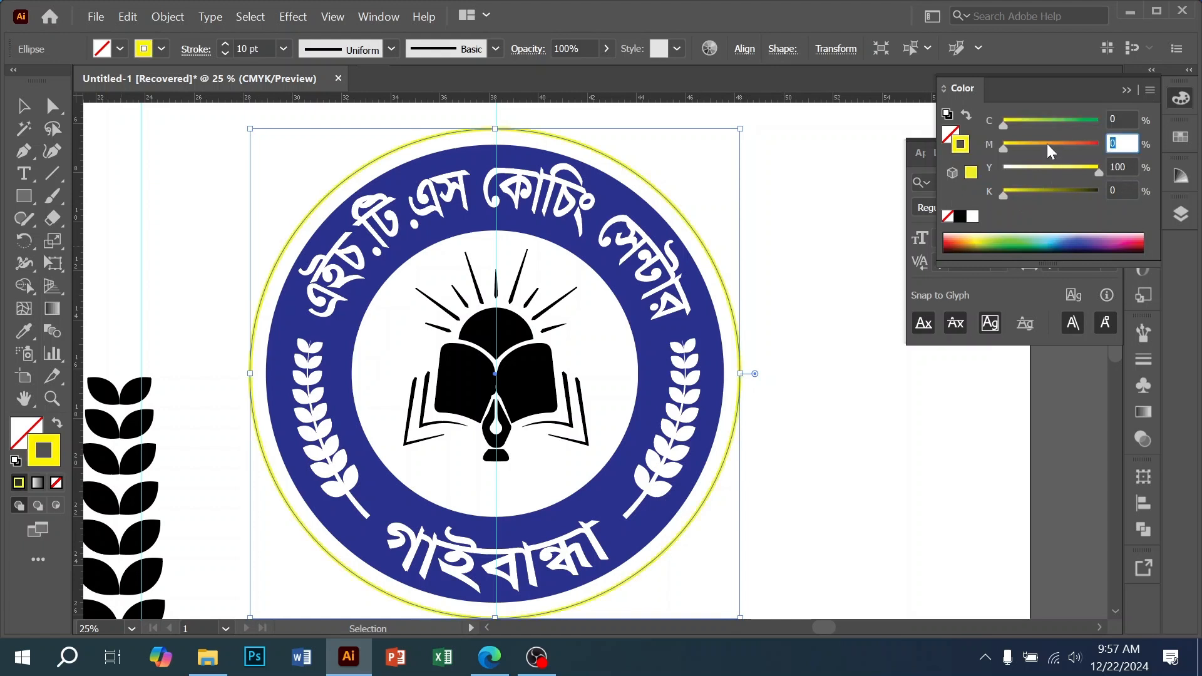
text(30)
key(Return)
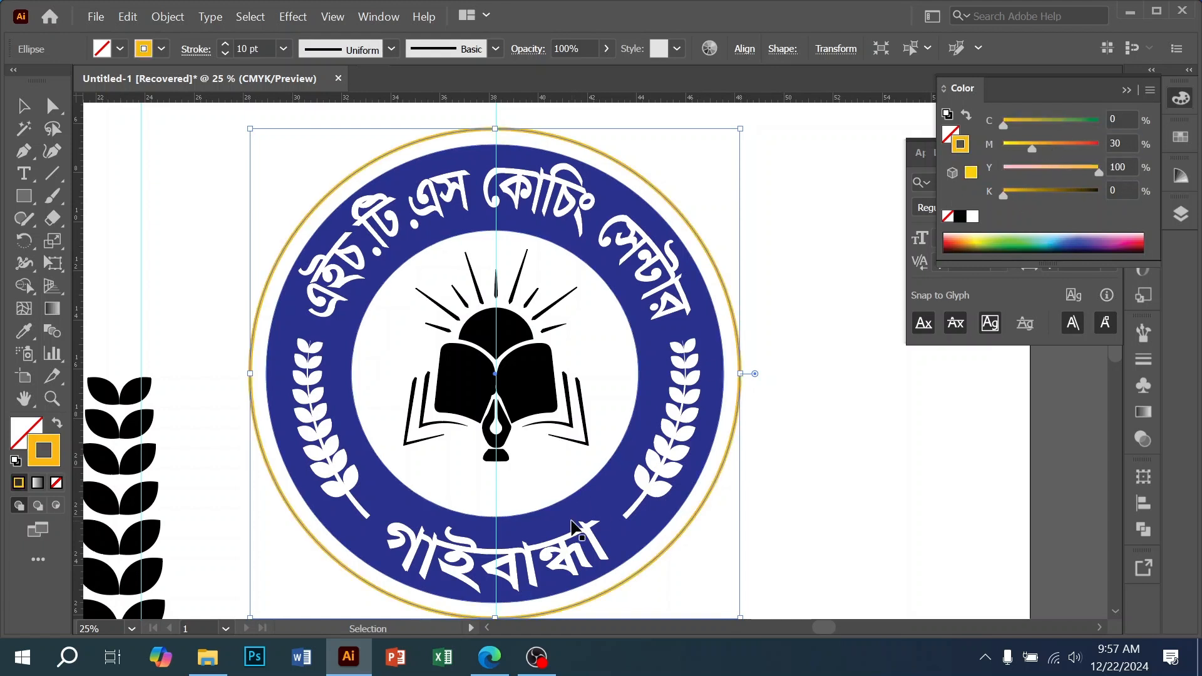
- Duplicate the orange-yellow outer ring concentrically at a smaller size, just inside the white center circle
key(a)
key(v)
click(741, 389)
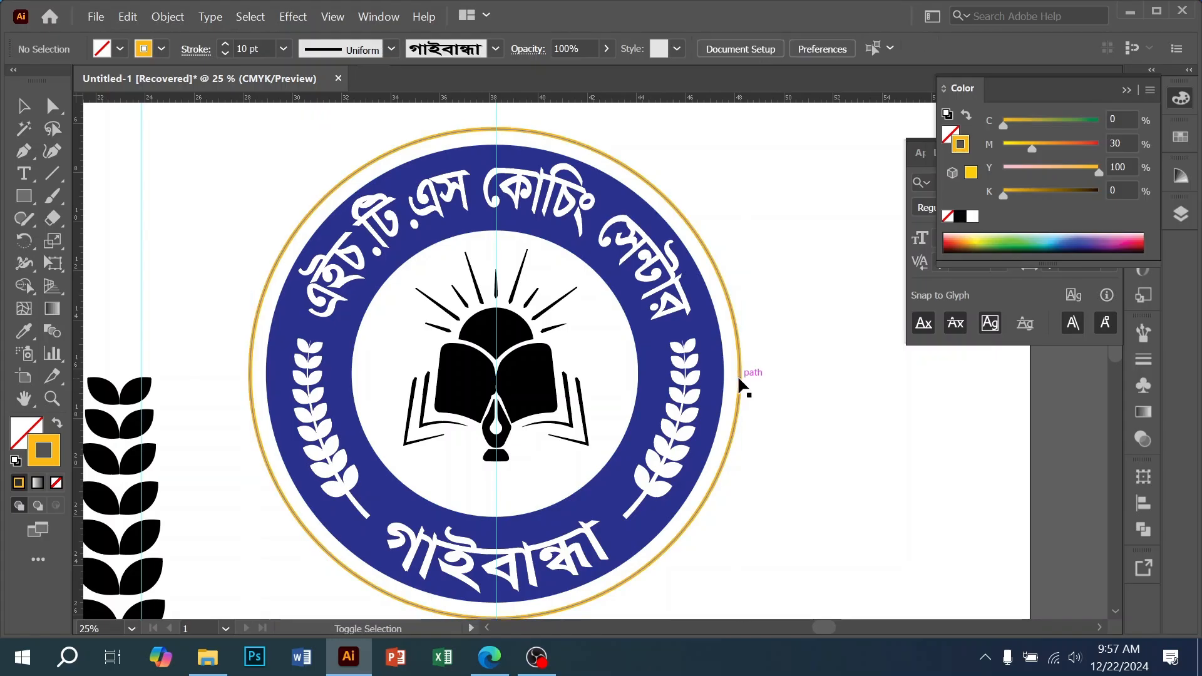
double_click(738, 373)
double_click(754, 398)
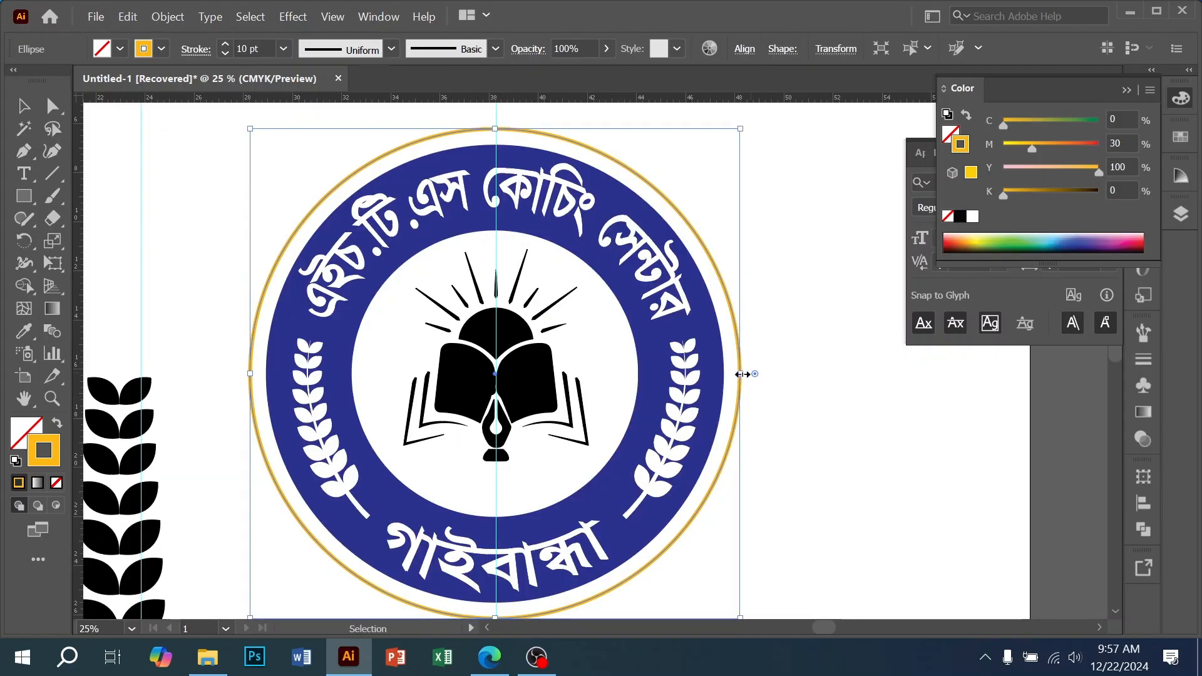
drag(742, 374, 629, 374)
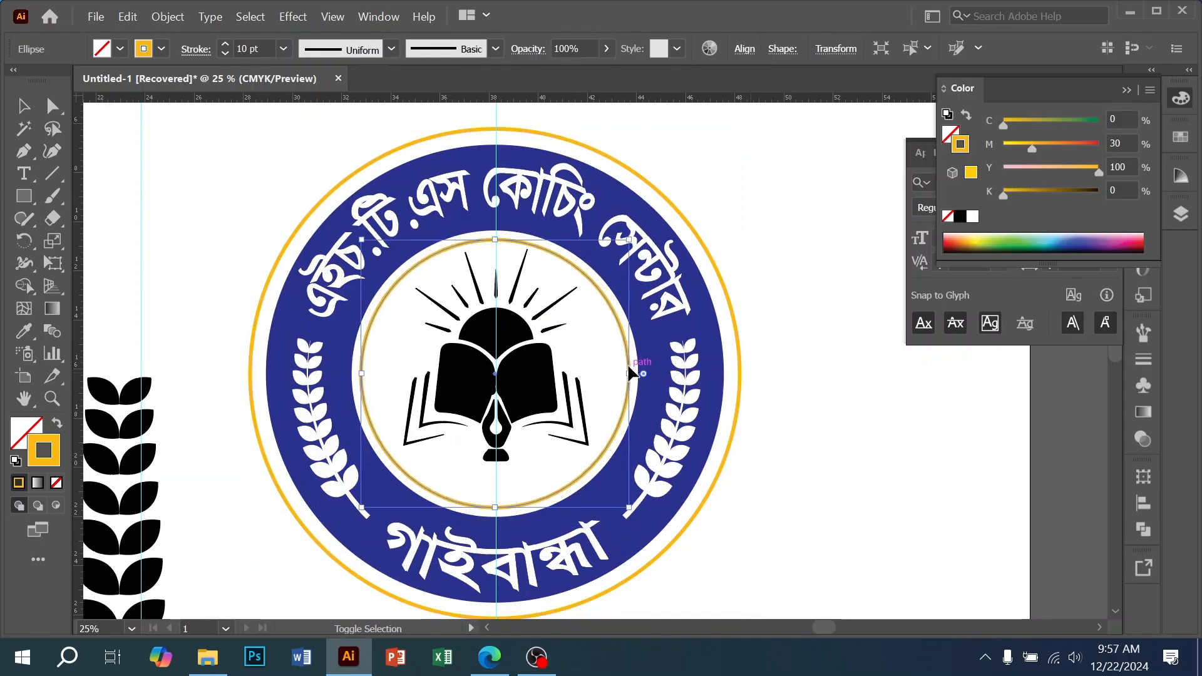
- Increase the outer orange-yellow ring's stroke weight to 50 pt and deselect it
click(730, 445)
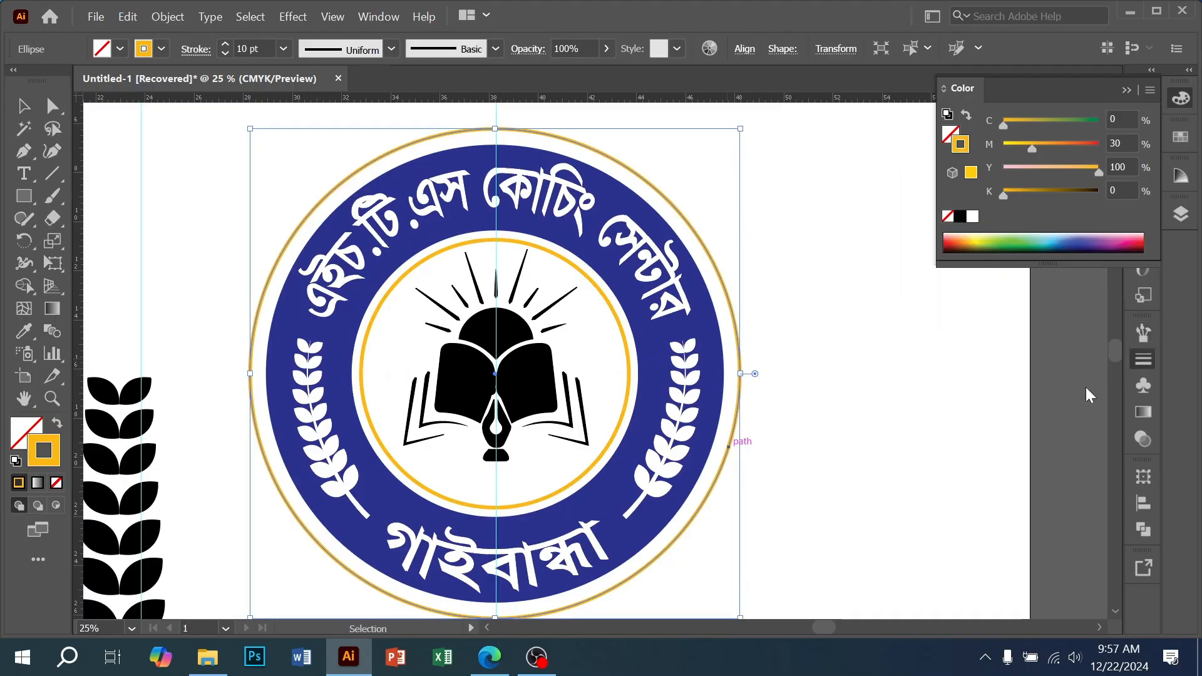
click(979, 342)
click(979, 341)
click(979, 341)
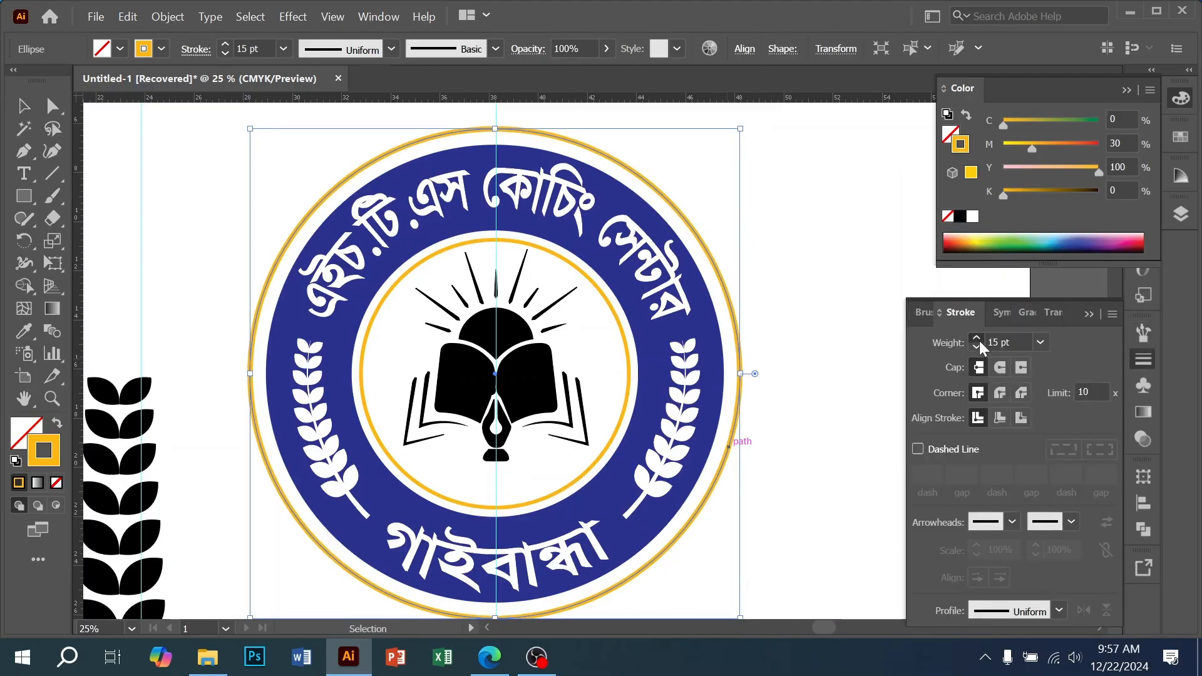
click(979, 341)
click(979, 341)
click(979, 341)
click(979, 341)
click(979, 341)
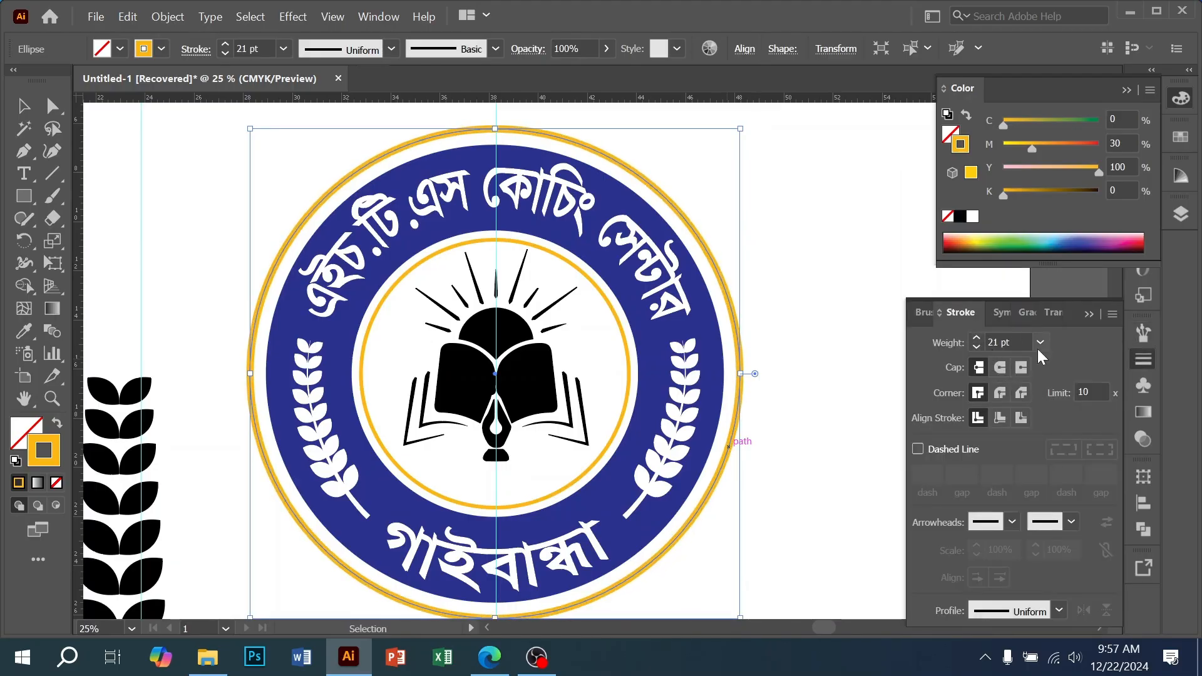
click(1006, 341)
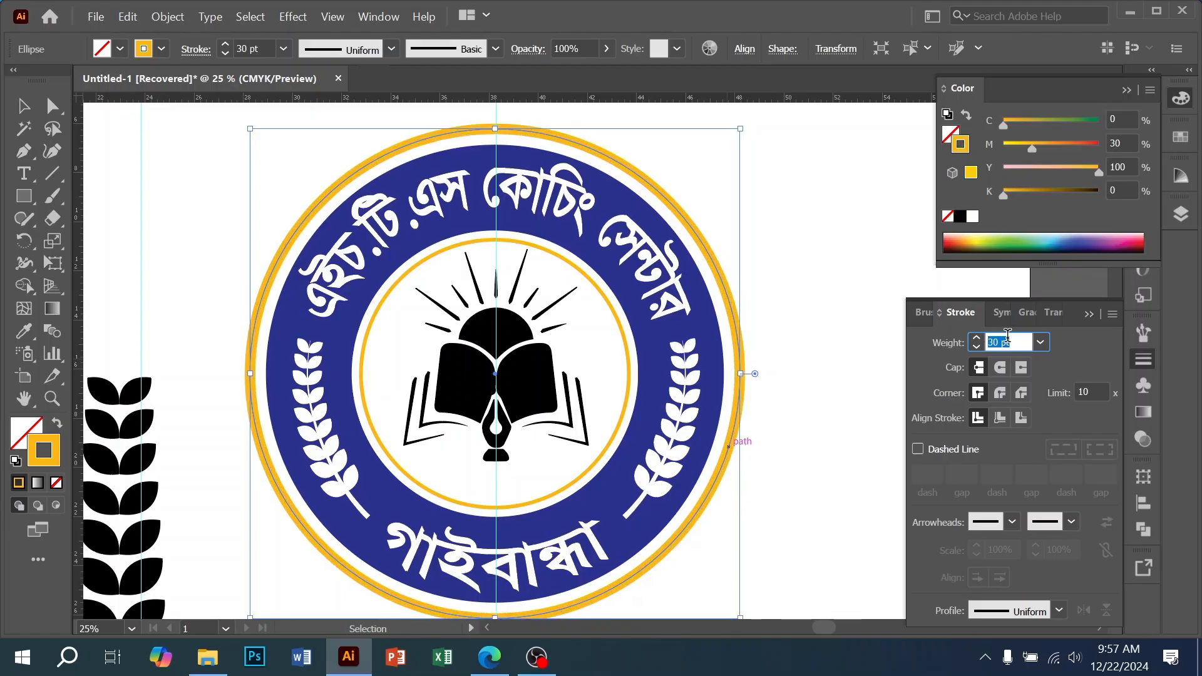
key(Up)
key(shift+Up)
key(shift+Up)
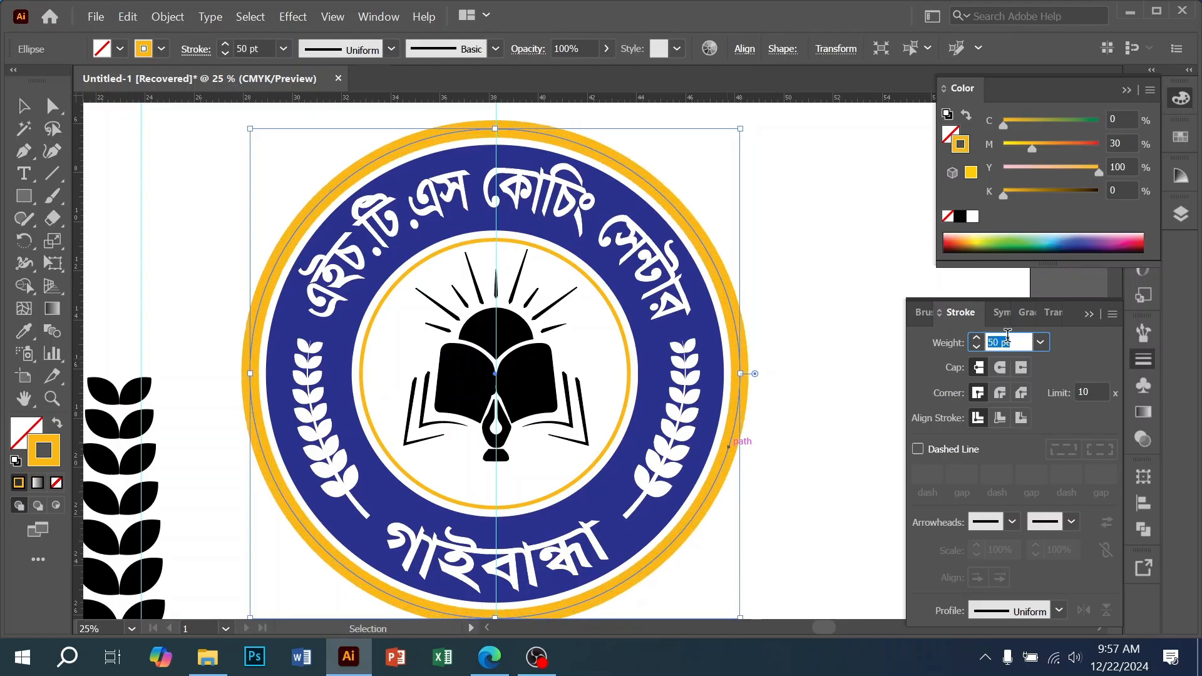
click(801, 472)
- Save the document to the Desktop as an Adobe Illustrator file named Untitled-1 [Recovered], in the Illustrator 2020 version
ctrl+click(506, 406)
ctrl+alt+click(666, 381)
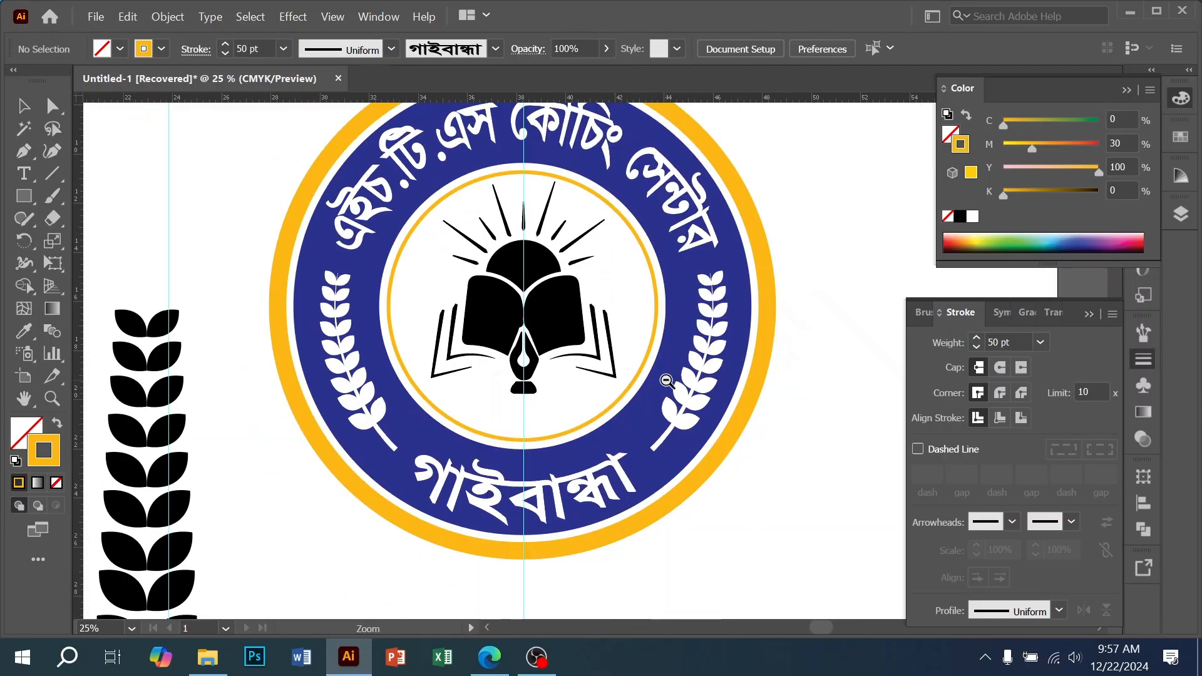
ctrl+alt+click(666, 381)
drag(526, 309, 529, 445)
key(ctrl+s)
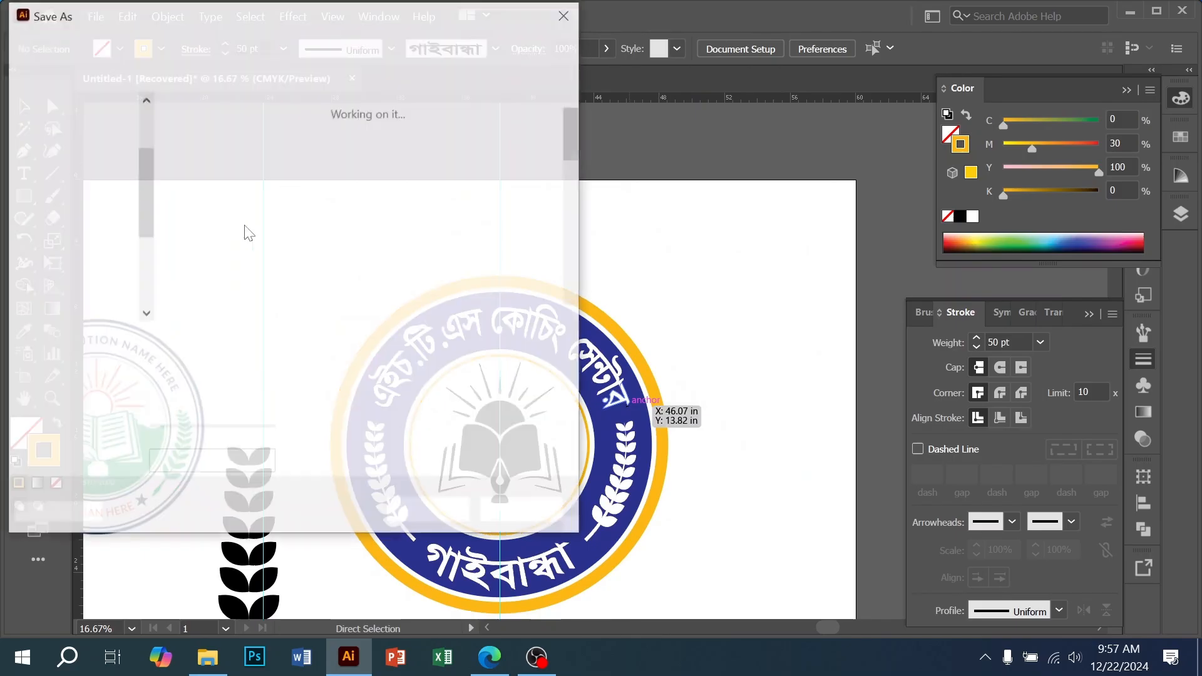
scroll(95, 181, up, 2)
click(75, 139)
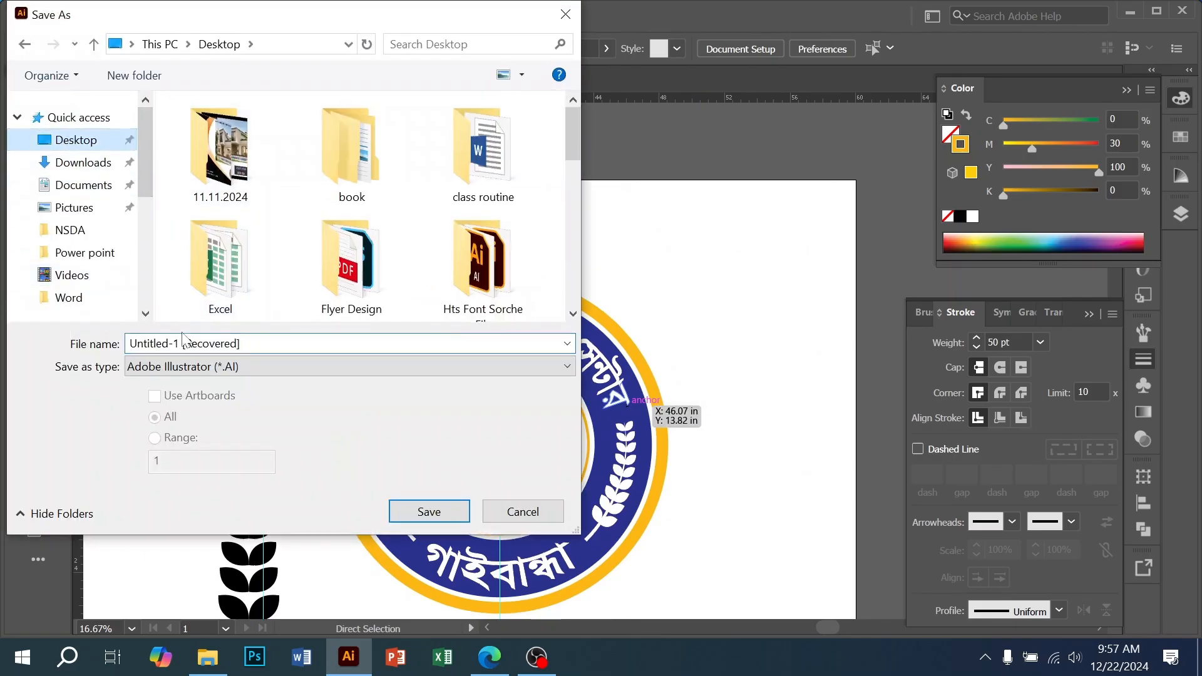
click(399, 509)
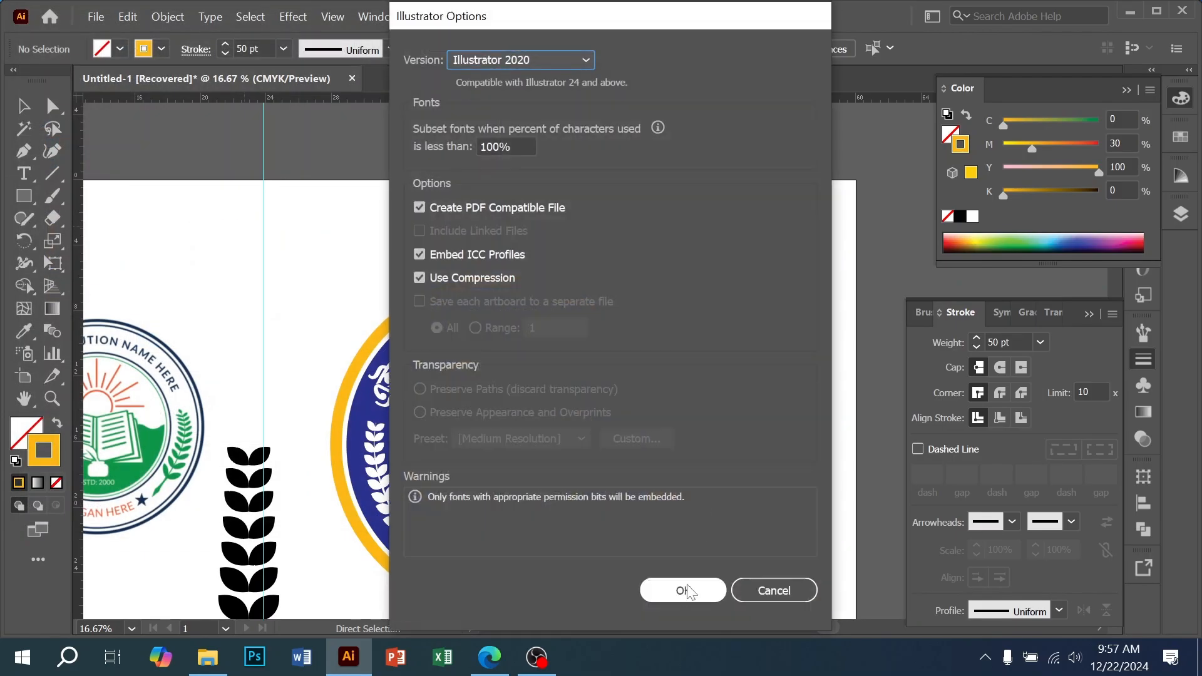
click(685, 585)
- Draw a wide rectangle below the badge with no stroke and fill it with the rings' orange-yellow
key(v)
click(640, 537)
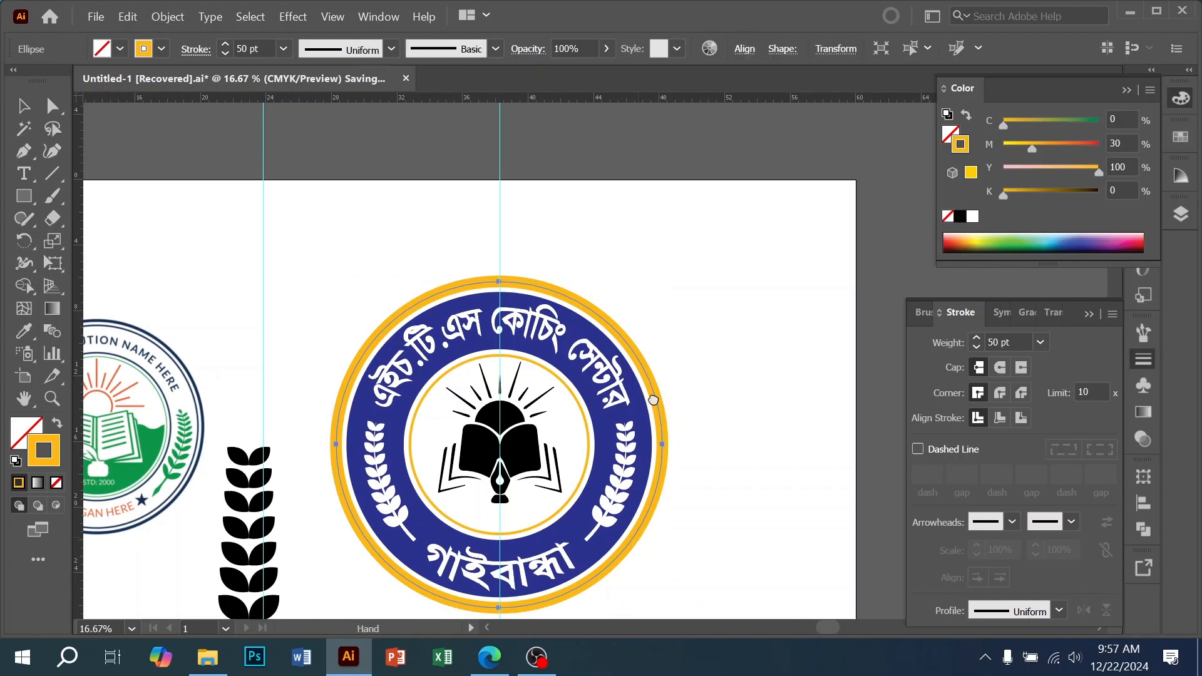
scroll(654, 400, down, 4)
click(475, 426)
click(23, 196)
drag(379, 436, 790, 505)
key(slash)
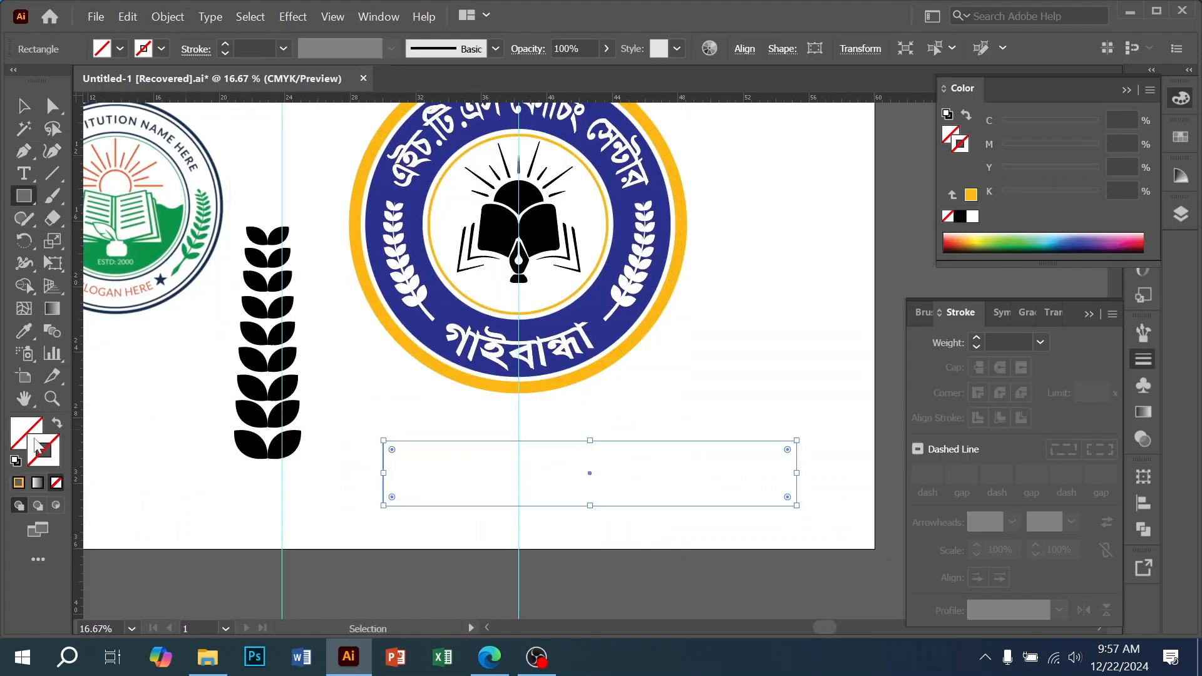
click(971, 195)
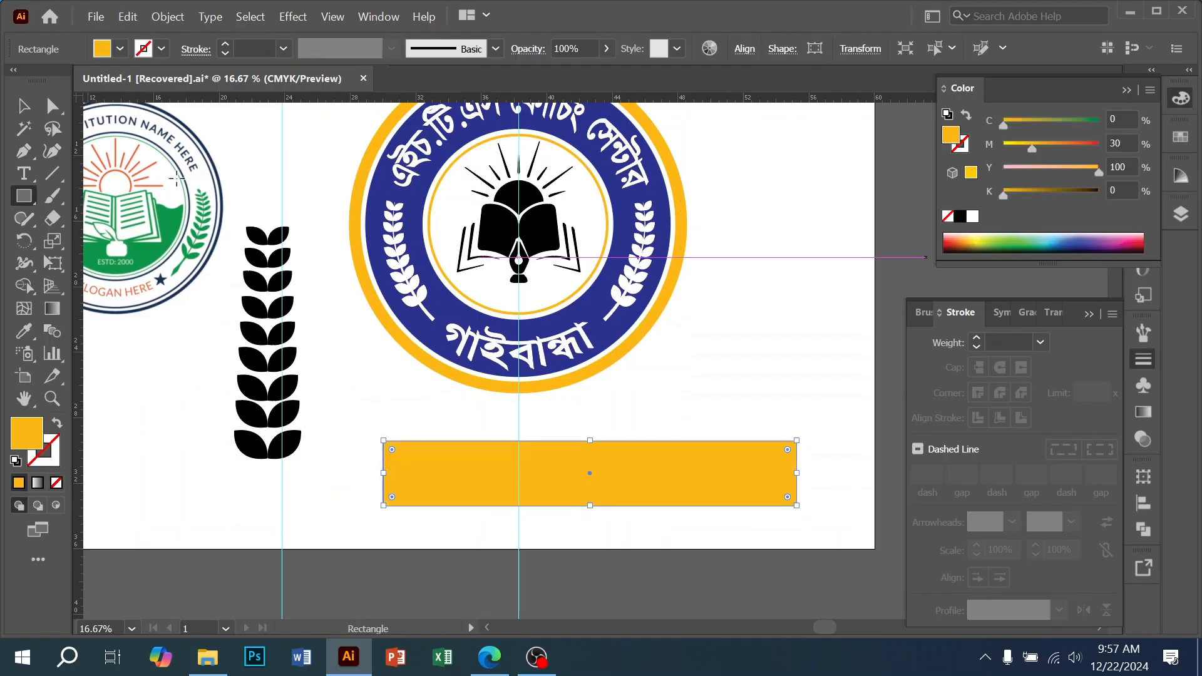
- Enlarge the orange-yellow rectangle from its center to about 28.6 in wide and 4.5 in high
key(v)
drag(796, 474, 826, 474)
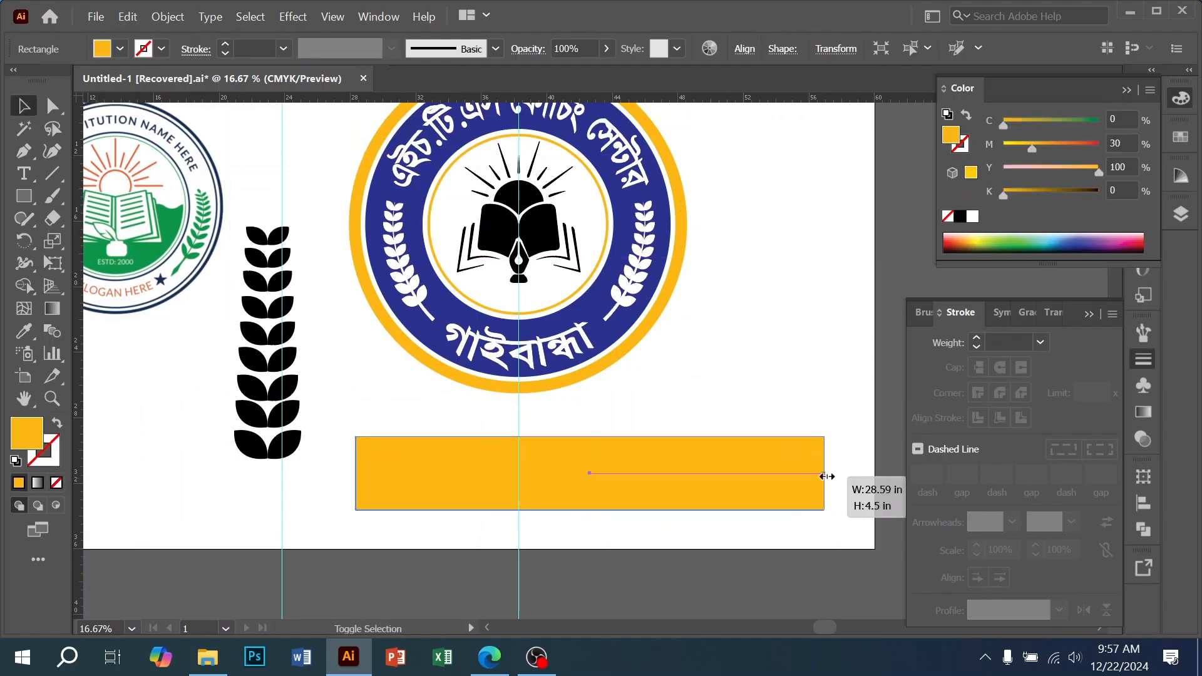
drag(726, 465, 730, 457)
ctrl+click(689, 443)
drag(208, 310, 244, 312)
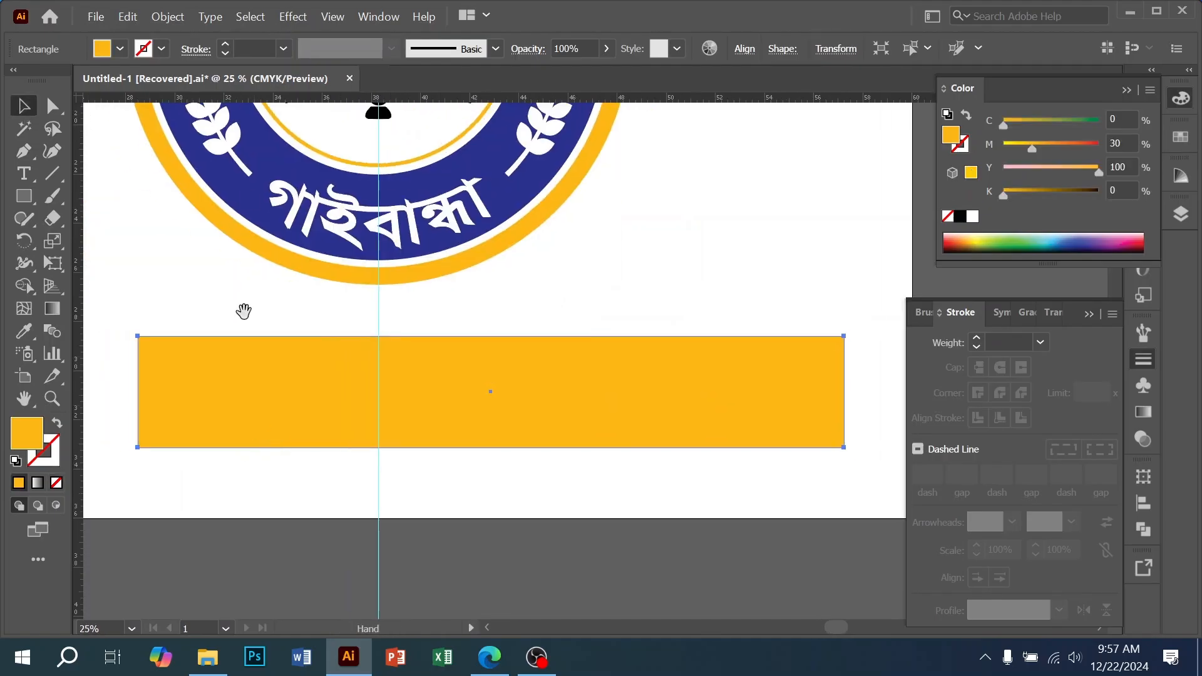
click(291, 24)
mouse_move(333, 296)
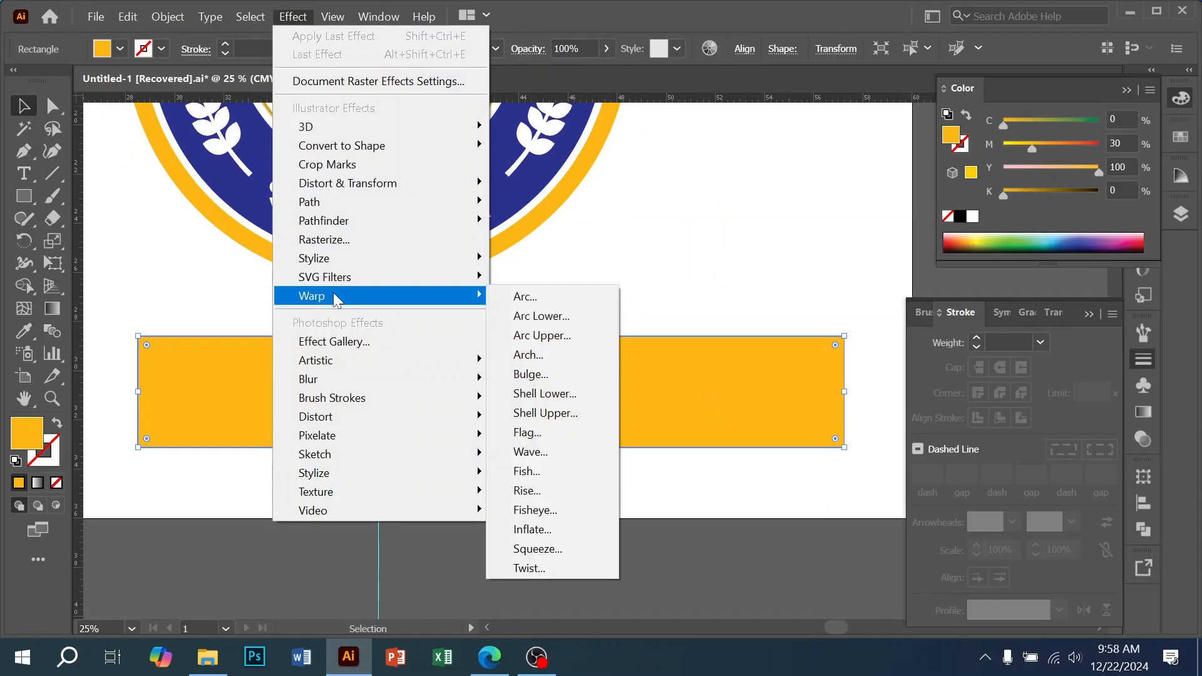
click(547, 438)
drag(598, 185, 982, 260)
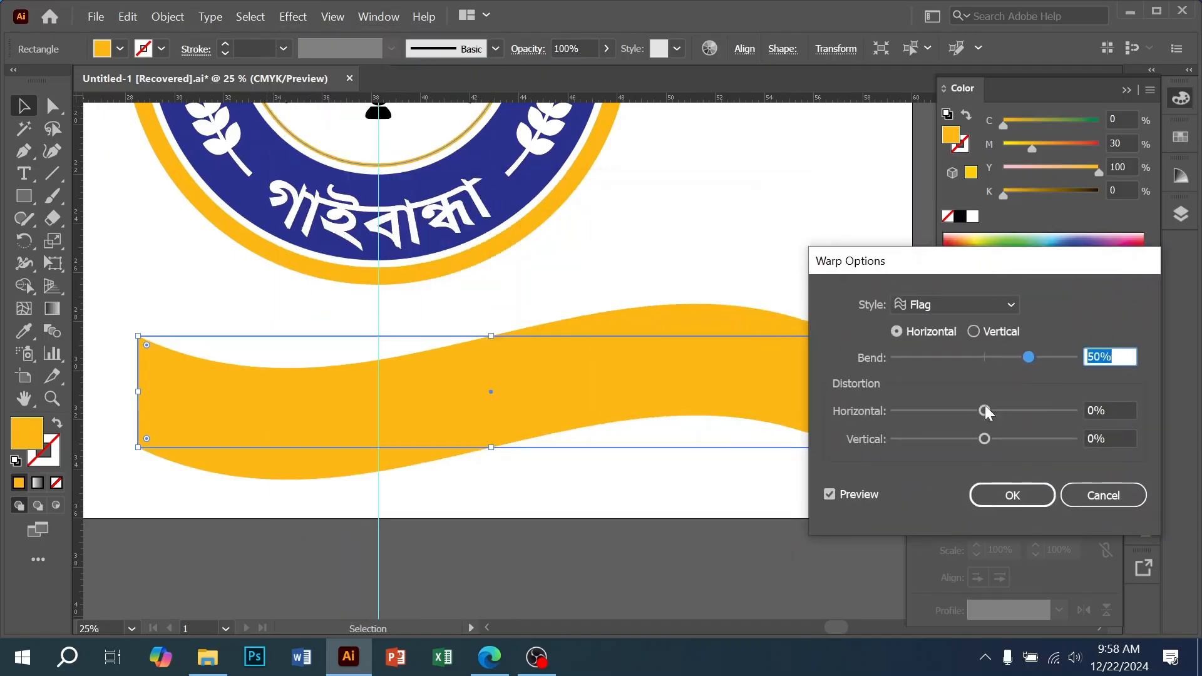
mouse_move(984, 411)
mouse_down()
mouse_move(965, 407)
mouse_move(998, 411)
mouse_up()
drag(1001, 356, 1019, 357)
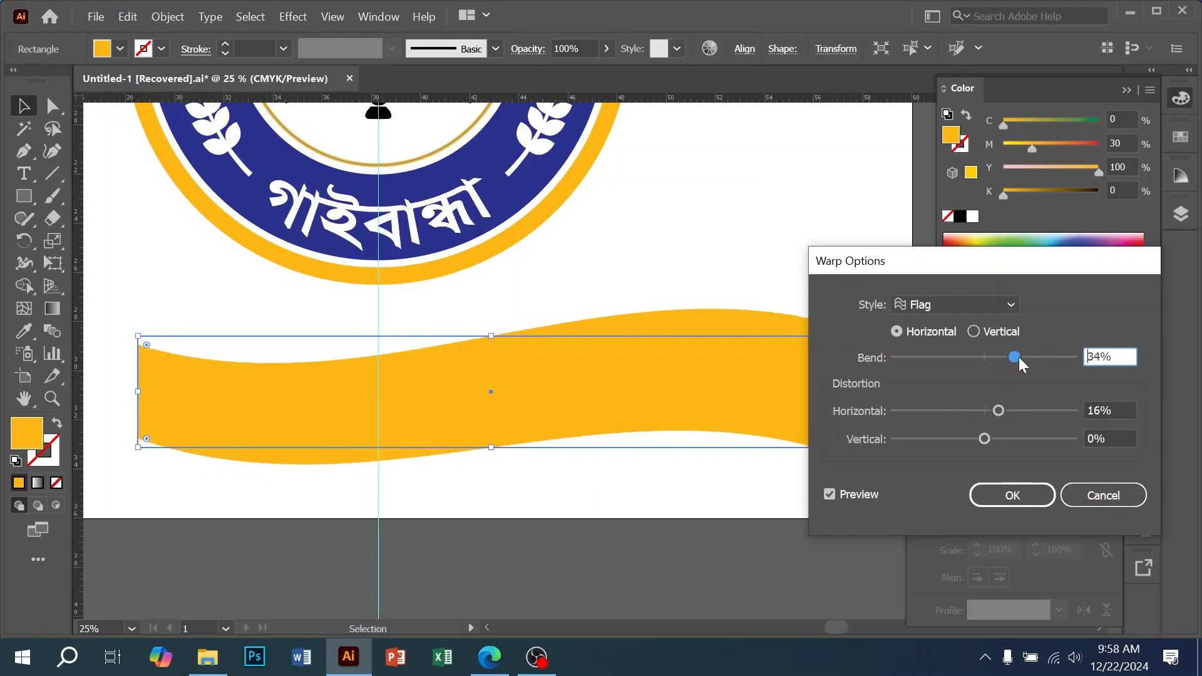
mouse_move(991, 444)
mouse_down()
mouse_move(1009, 446)
mouse_move(970, 442)
mouse_move(1009, 446)
mouse_move(986, 444)
mouse_up()
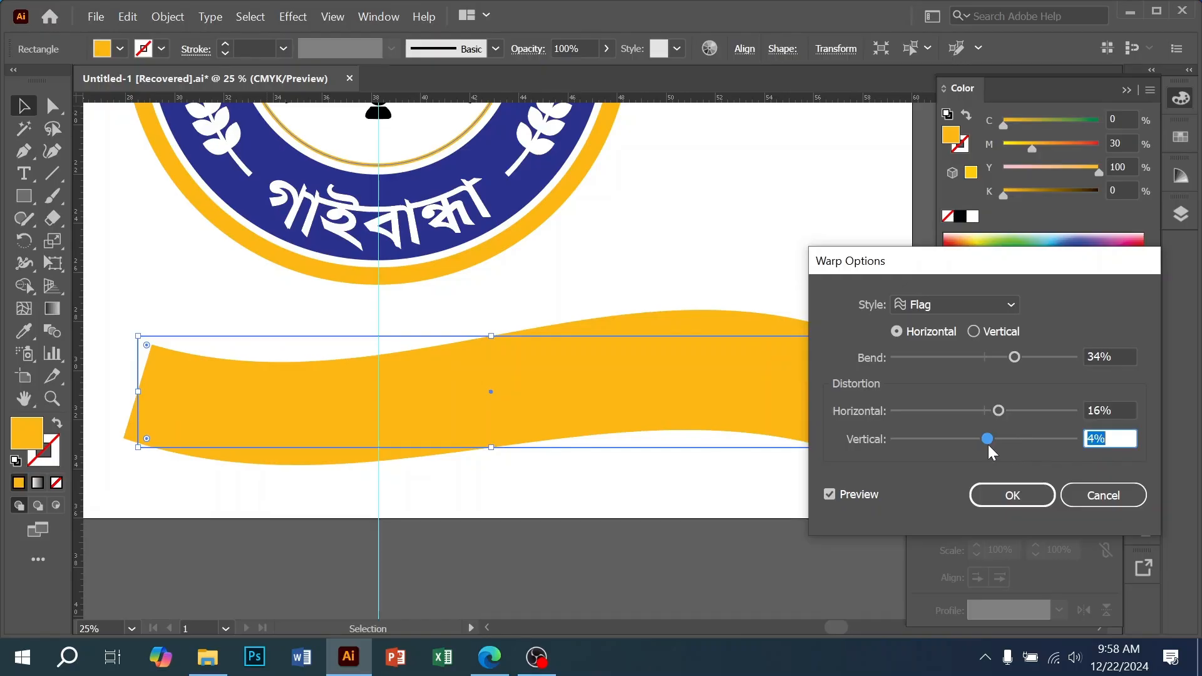
click(1118, 498)
- Apply a Zig Zag effect to the rectangle with absolute size 0.38 in, 7 ridges per segment and smooth points
click(279, 17)
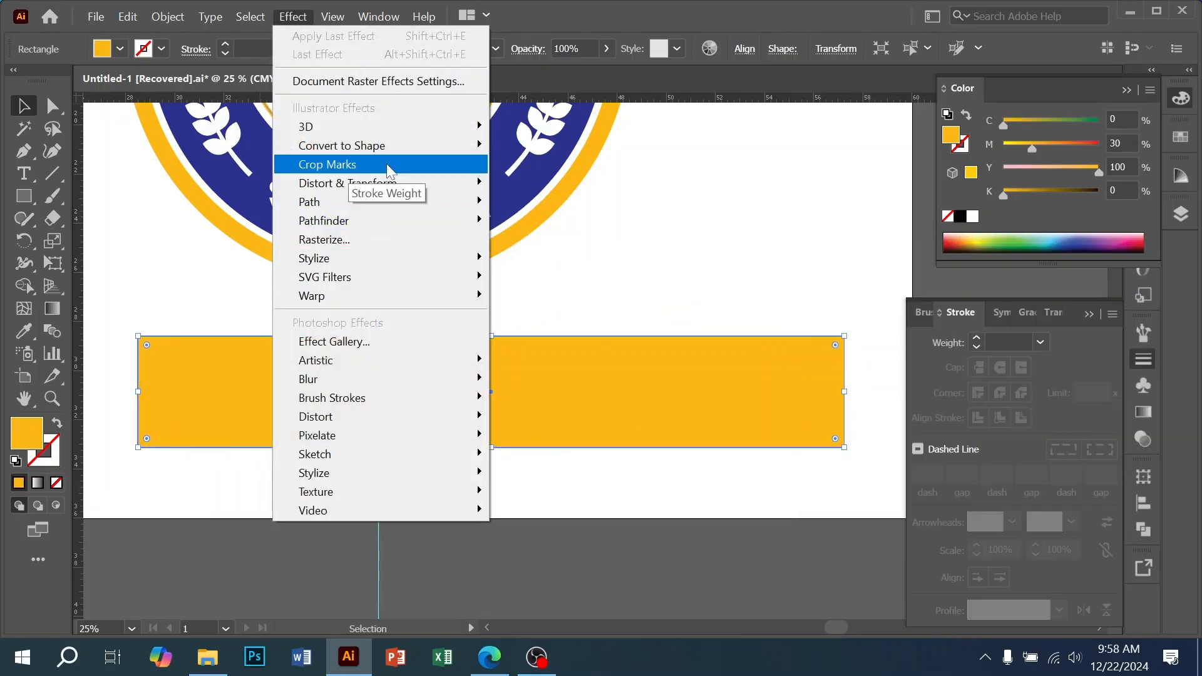
mouse_move(362, 193)
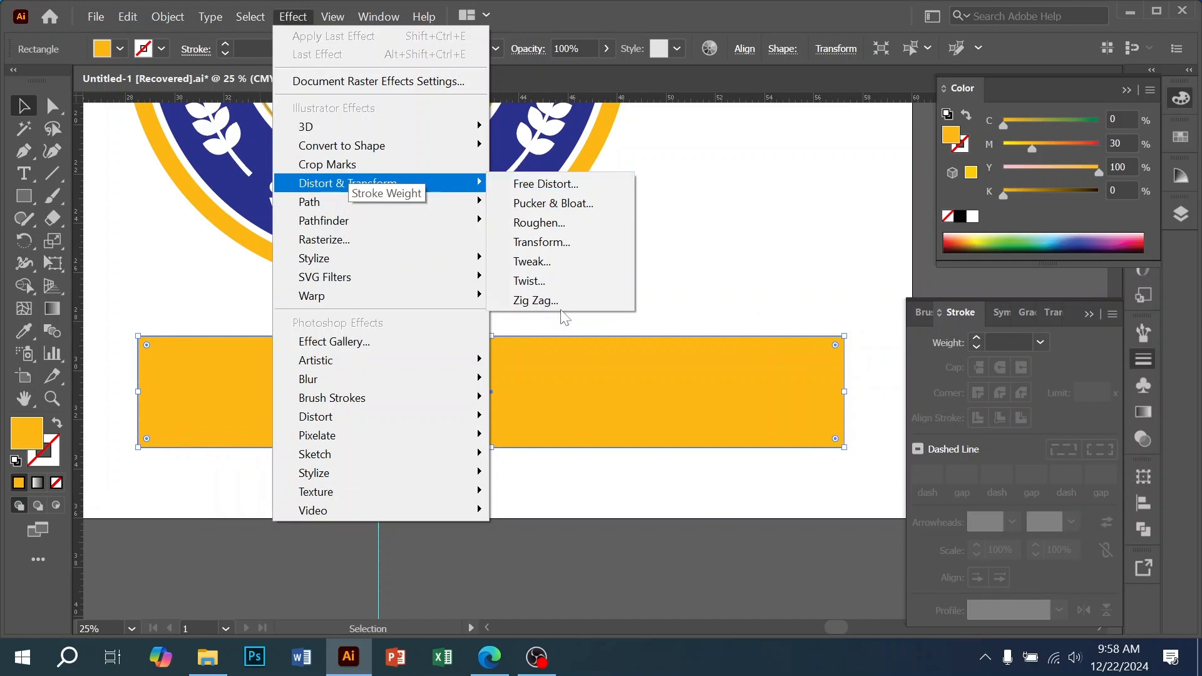
click(537, 301)
drag(588, 186, 969, 186)
drag(948, 246, 967, 249)
drag(940, 301, 949, 302)
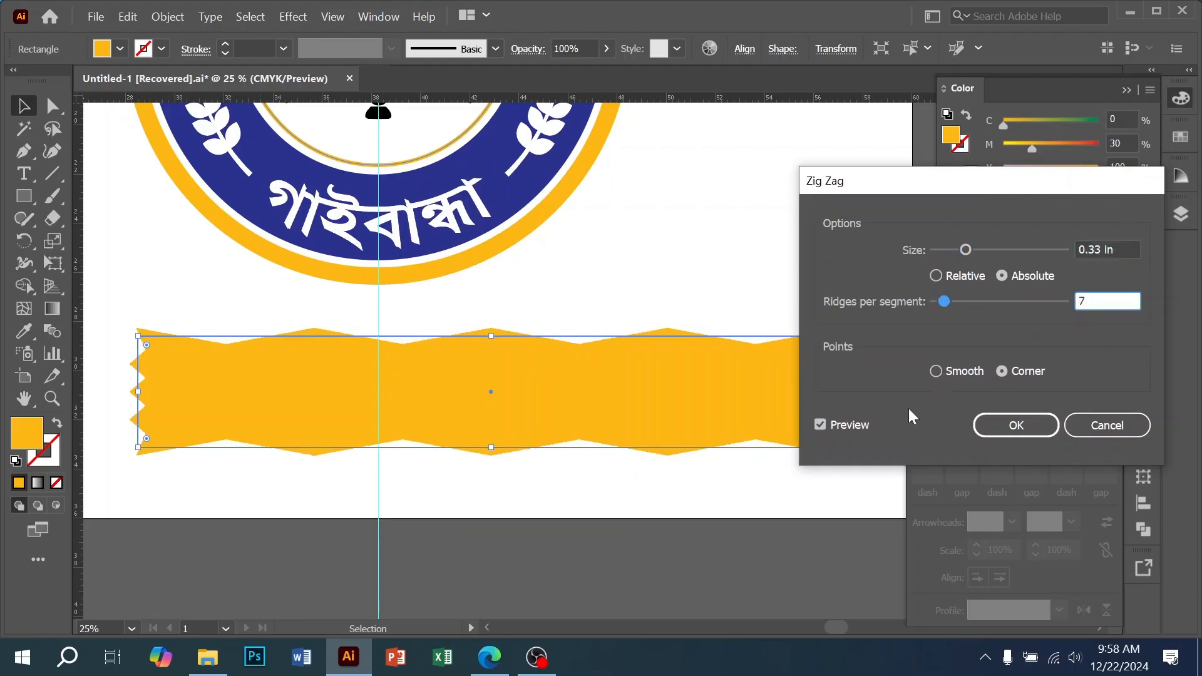
click(948, 375)
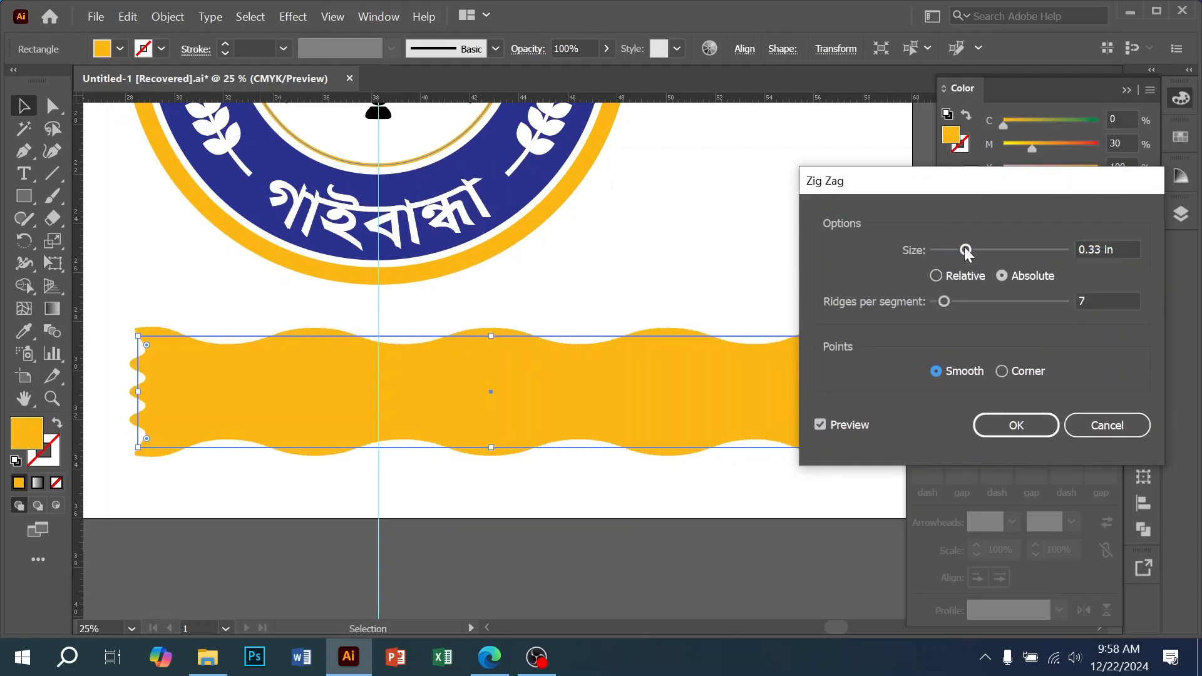
mouse_move(966, 250)
mouse_down()
mouse_move(986, 249)
mouse_move(974, 250)
mouse_up()
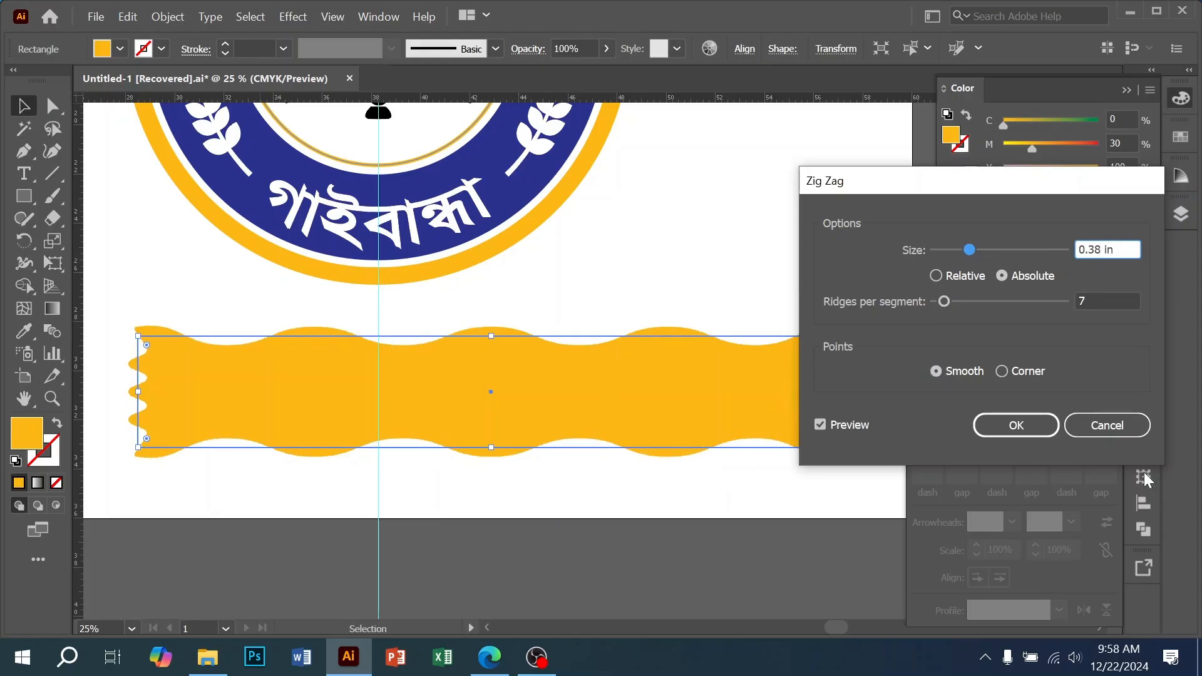
click(1027, 430)
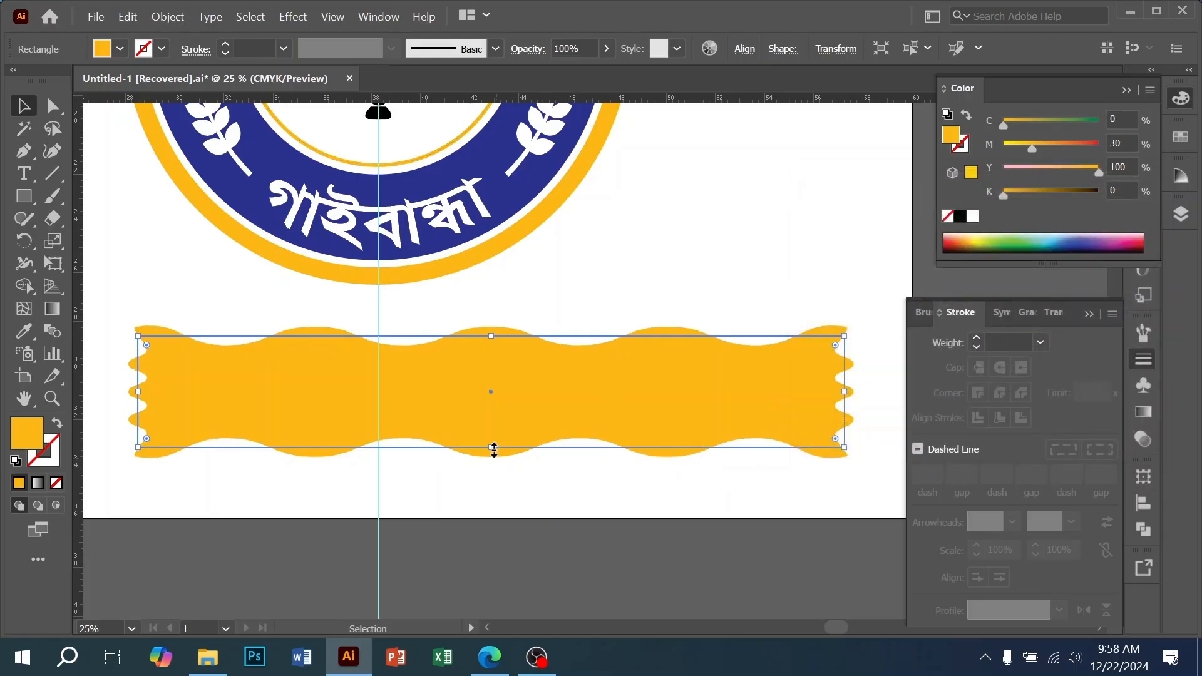
- Stretch the wavy-edged rectangle to more than twice its height and move it over the badge's lower half
mouse_move(494, 449)
mouse_down()
mouse_move(470, 574)
mouse_move(536, 437)
mouse_move(487, 595)
mouse_up()
key(ctrl+z)
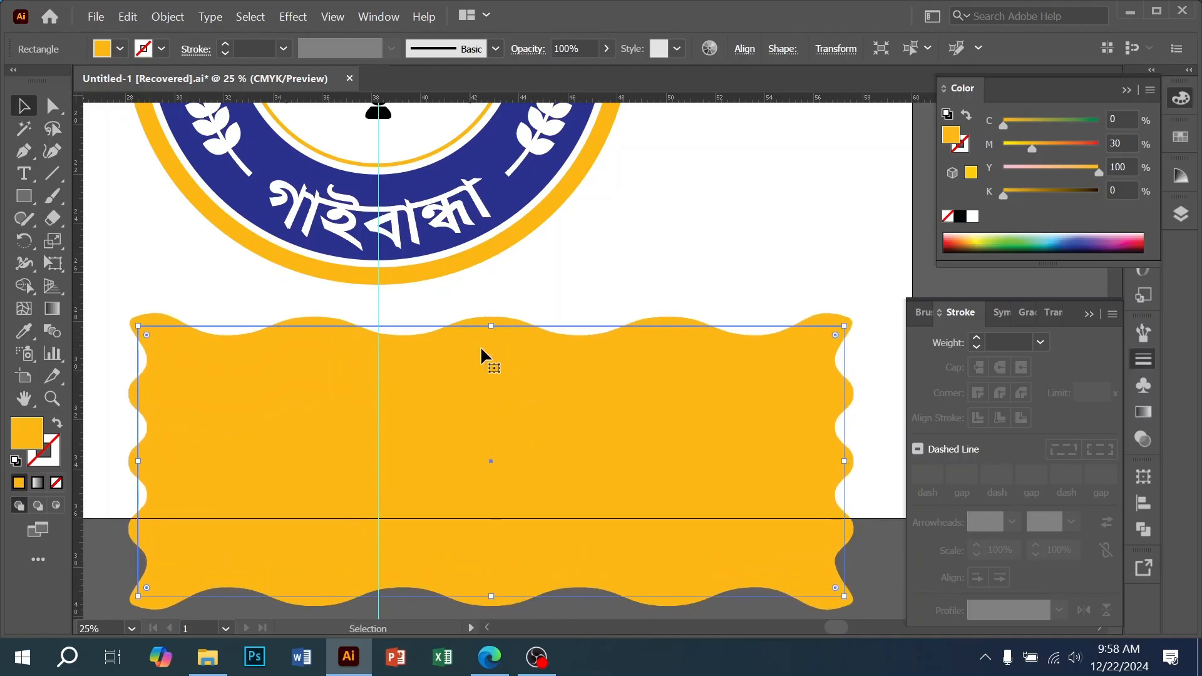
mouse_move(496, 357)
mouse_down()
mouse_move(595, 505)
mouse_move(489, 233)
mouse_up()
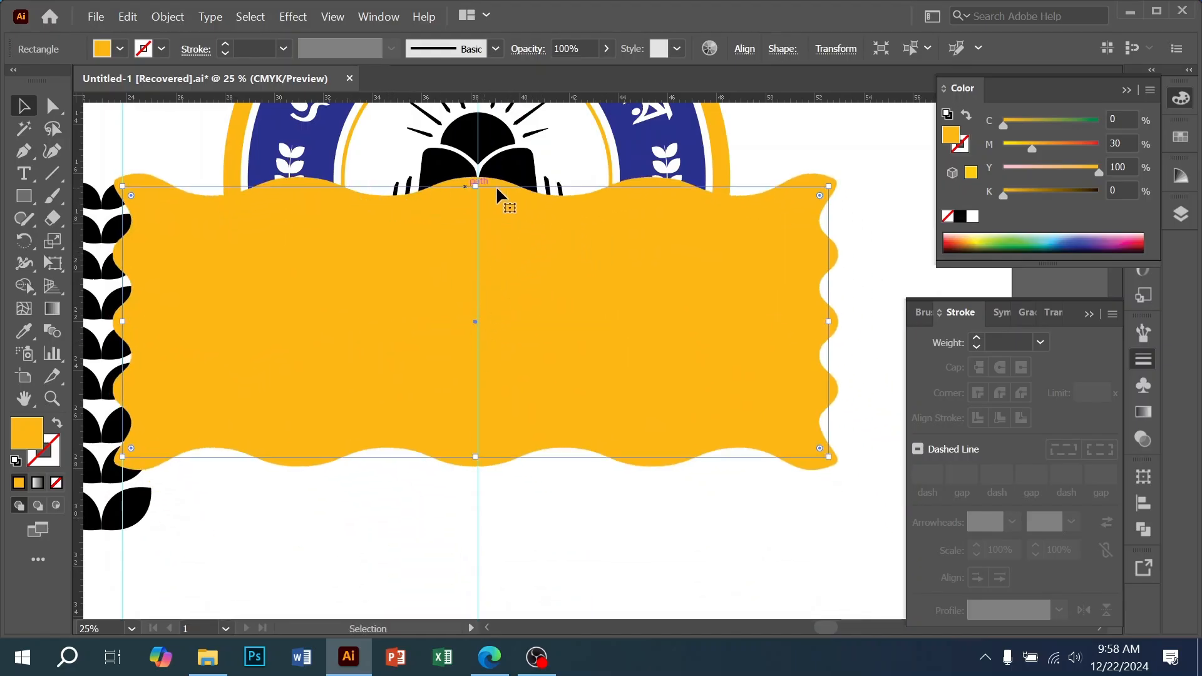
mouse_move(572, 354)
mouse_down()
mouse_move(603, 399)
mouse_move(603, 423)
mouse_up()
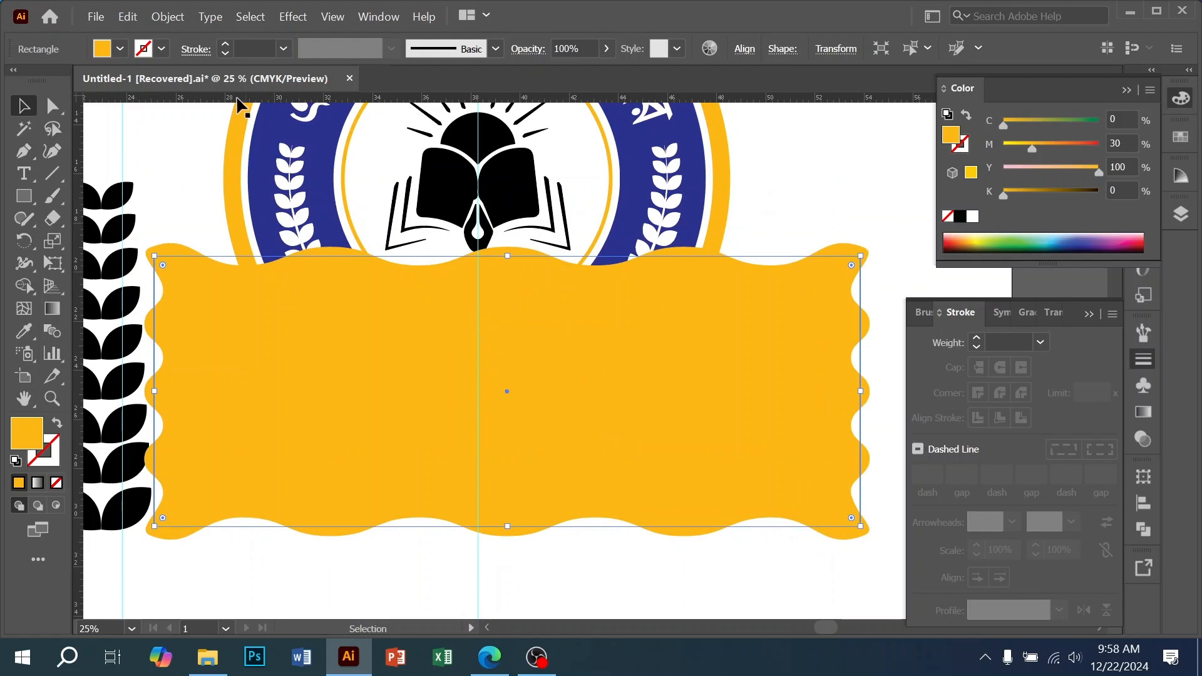
- Expand the appearance of the wavy-edged orange-yellow rectangle into editable paths
click(168, 16)
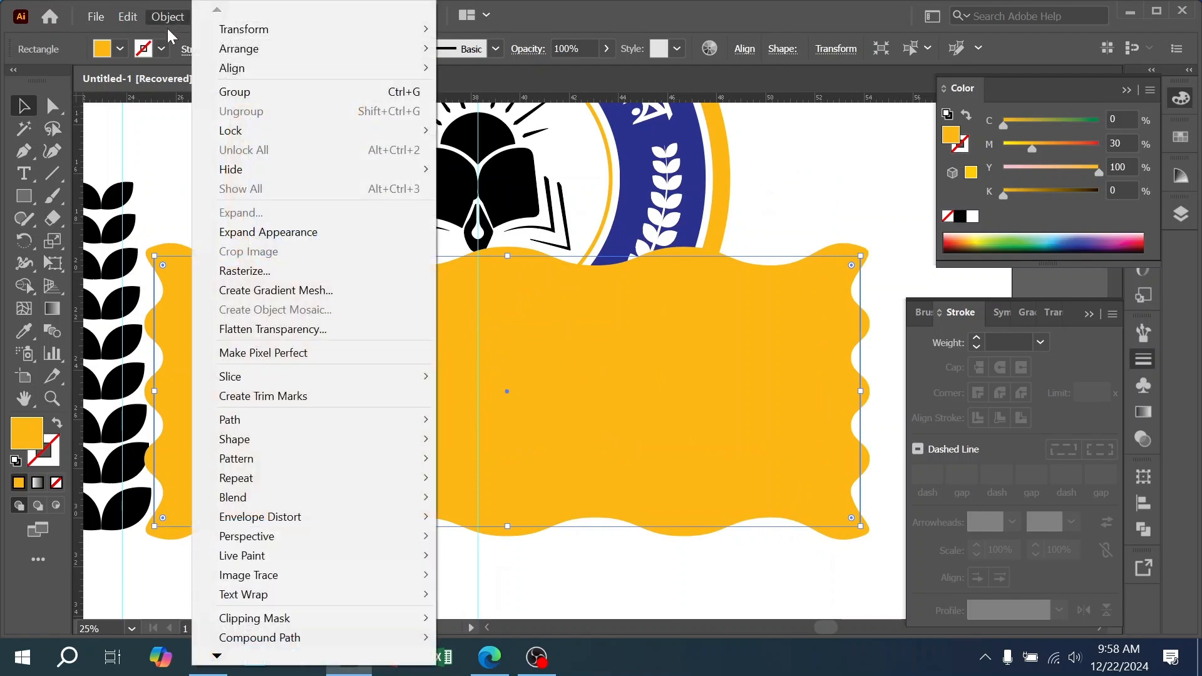
click(288, 329)
click(651, 494)
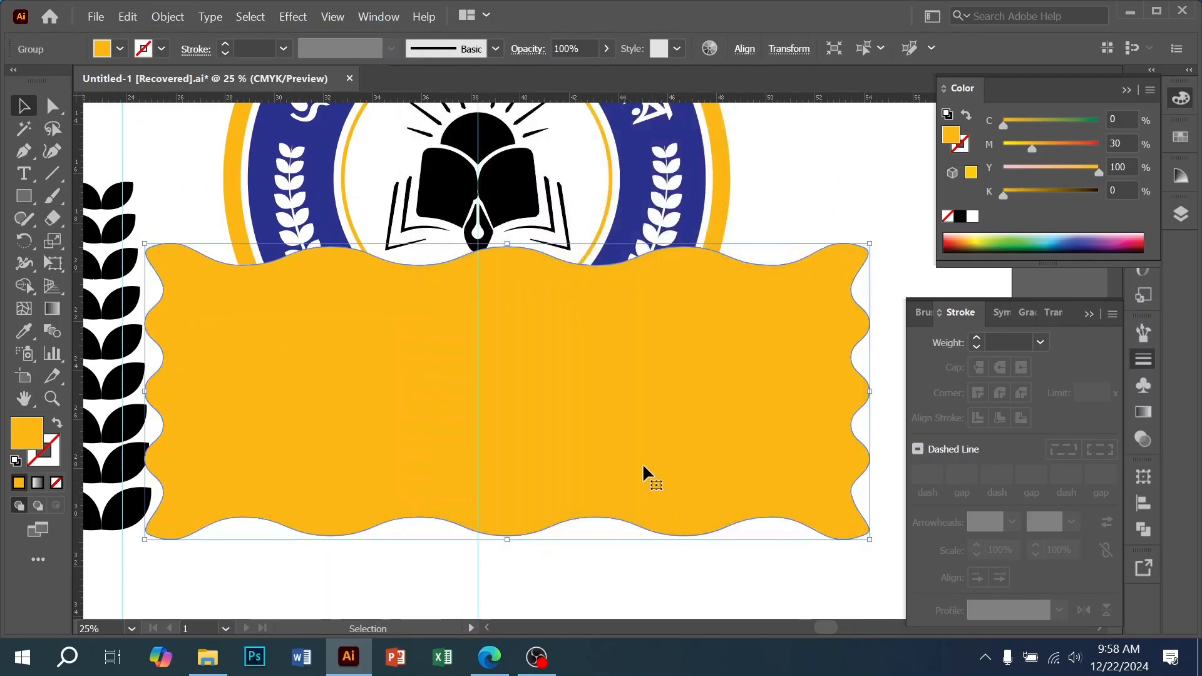
- Center the wavy orange-yellow shape on the badge's vertical guide and send it behind all other artwork
key(space)
drag(510, 355, 536, 487)
drag(564, 490, 524, 414)
key(shift+Right)
key(shift+Right)
key(shift+Right)
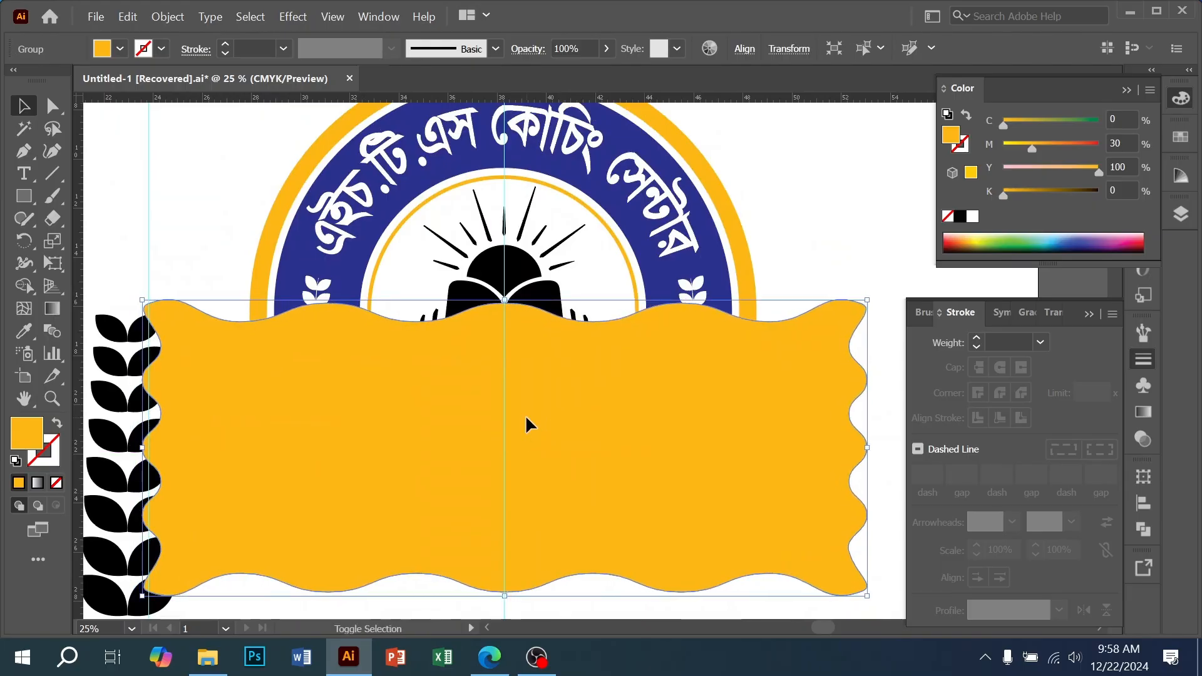
key(ctrl+shift+bracketleft)
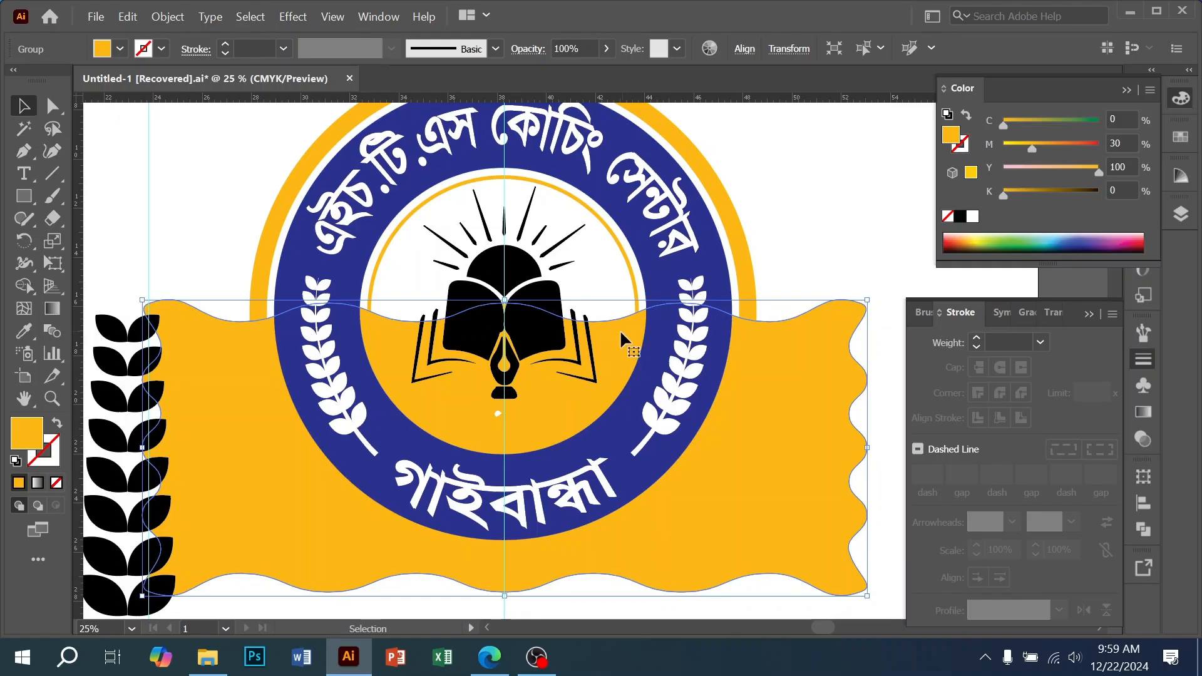
- Fine-tune the wavy shape's vertical position so its top edge crosses the upper part of the book
scroll(620, 332, up, 1)
drag(532, 288, 633, 352)
key(shift+Up)
key(shift+Up)
key(shift+Up)
key(shift+Up)
key(shift+Up)
key(shift+Up)
key(shift+Up)
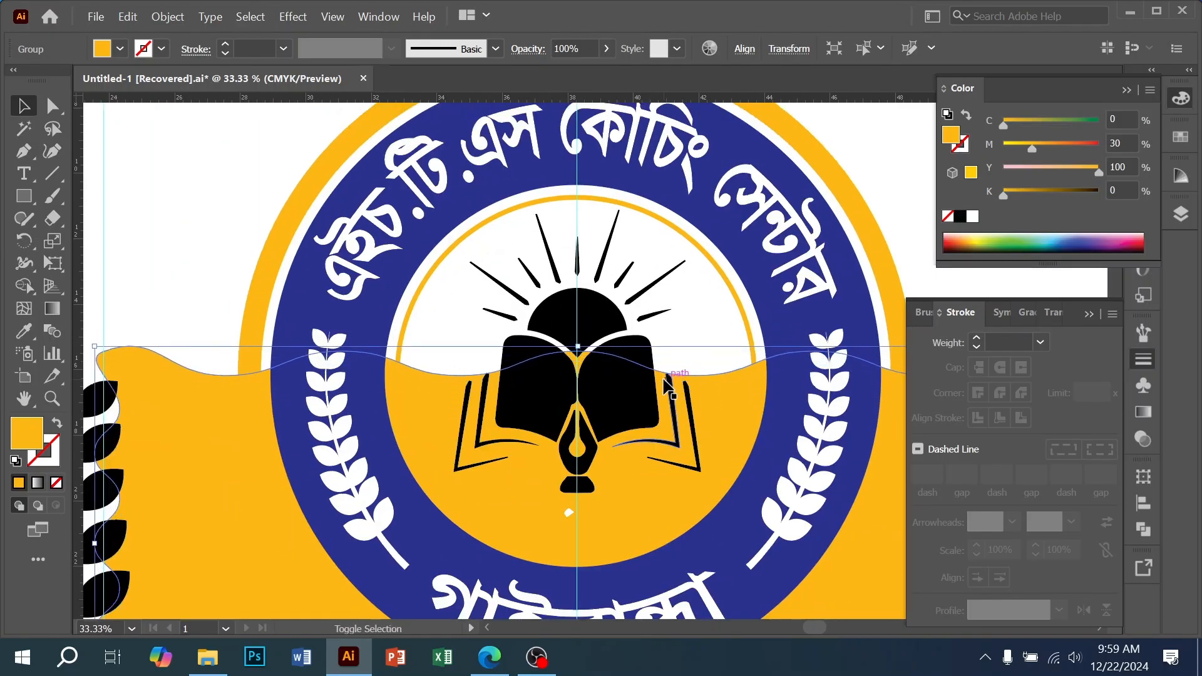
key(shift+Up)
key(shift+Up)
key(shift+Down)
key(shift+Down)
key(shift+Up)
key(shift+Up)
key(shift+Down)
key(shift+Down)
key(shift+Down)
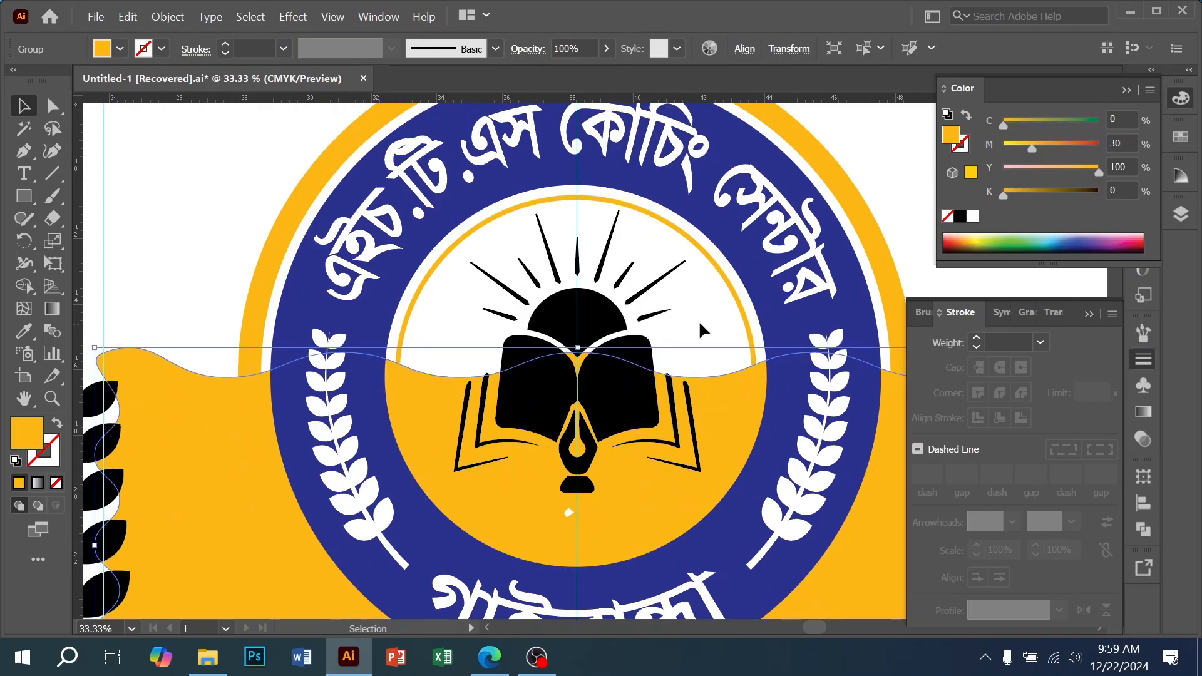
- Try to trim away the wavy shape outside the thin inner ring with Shape Builder
shift+click(718, 272)
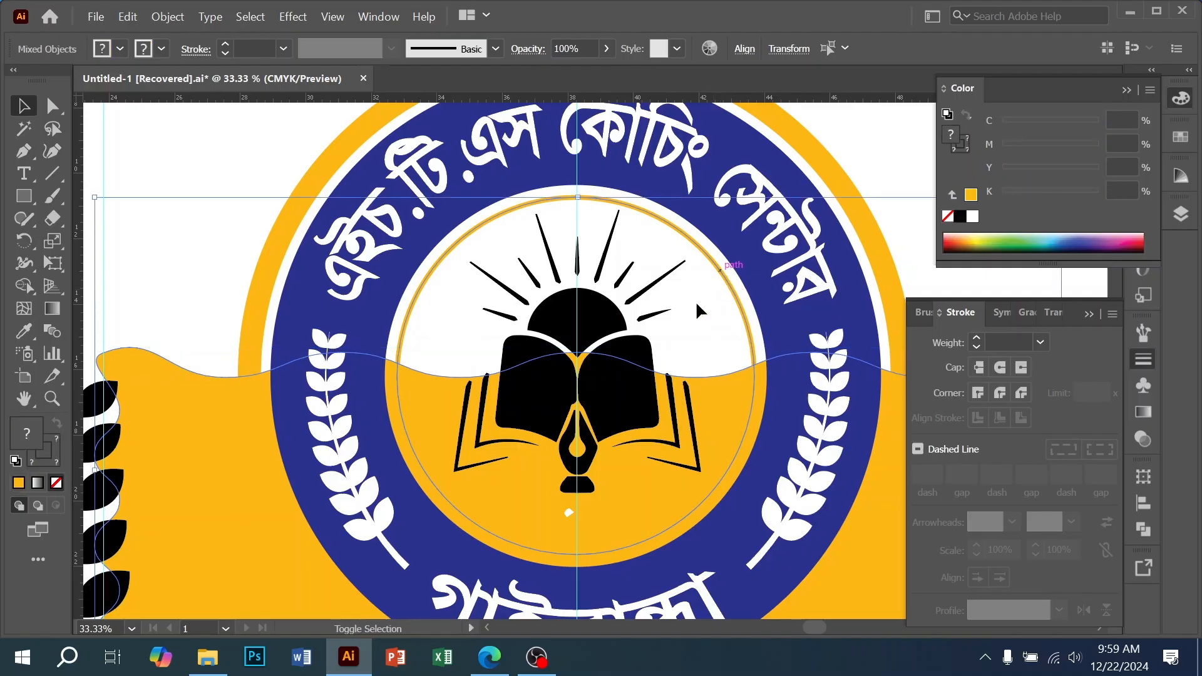
click(24, 288)
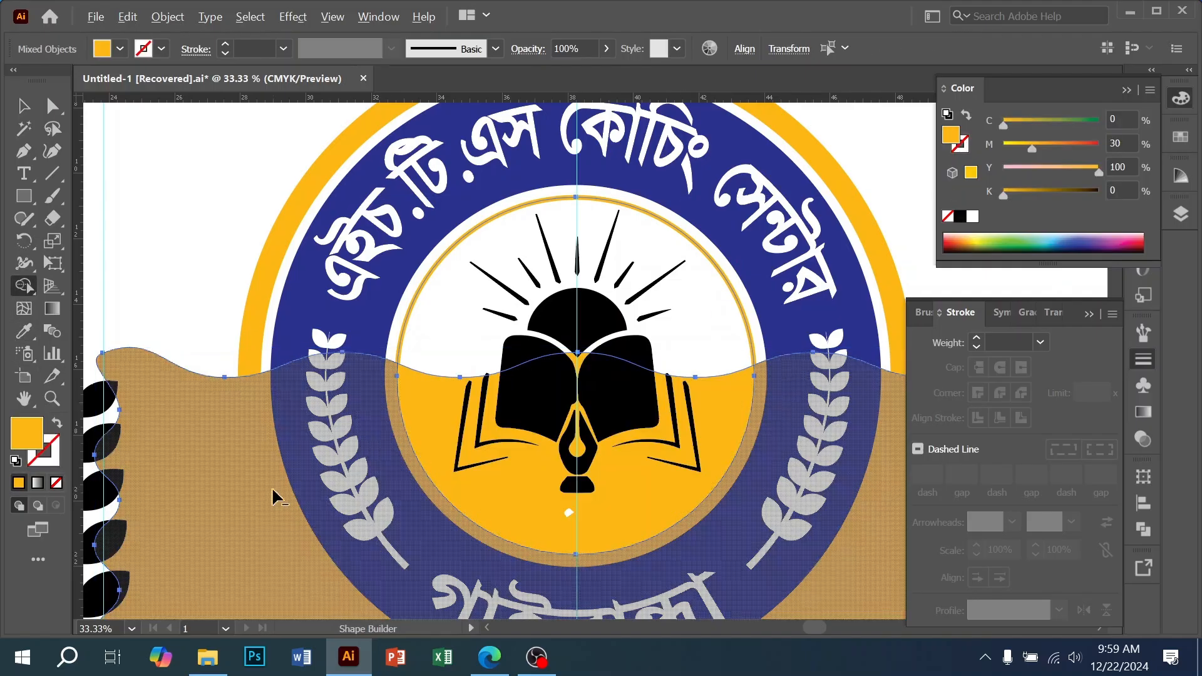
alt+click(245, 486)
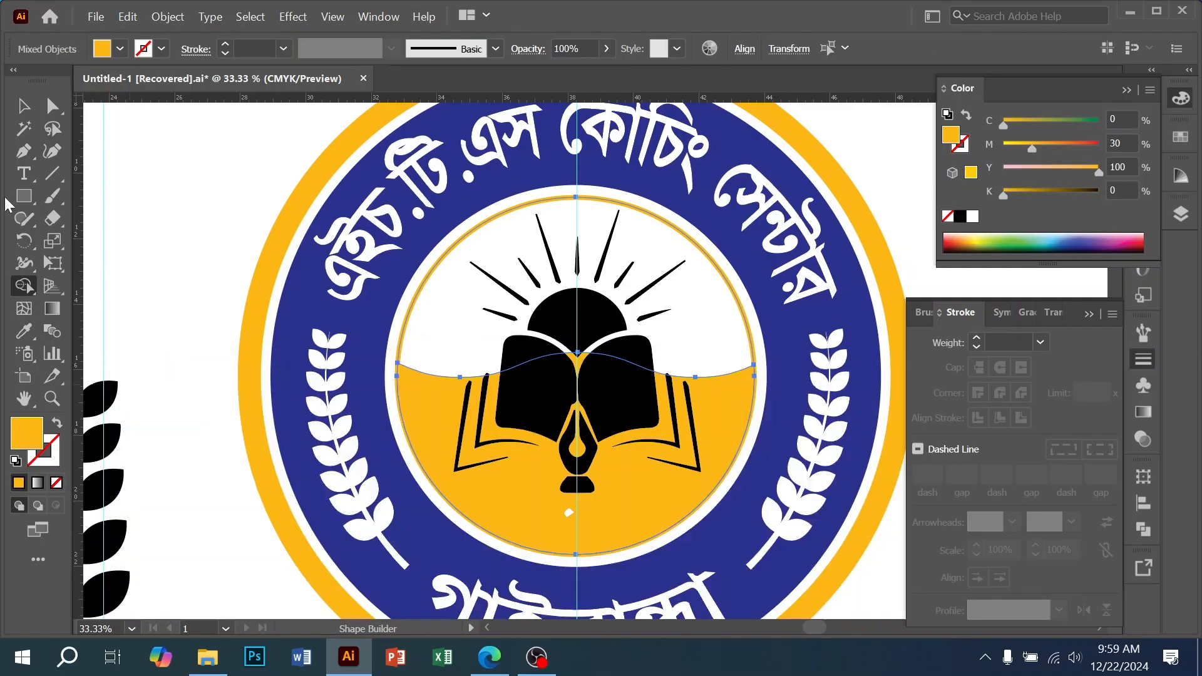
click(23, 106)
click(113, 166)
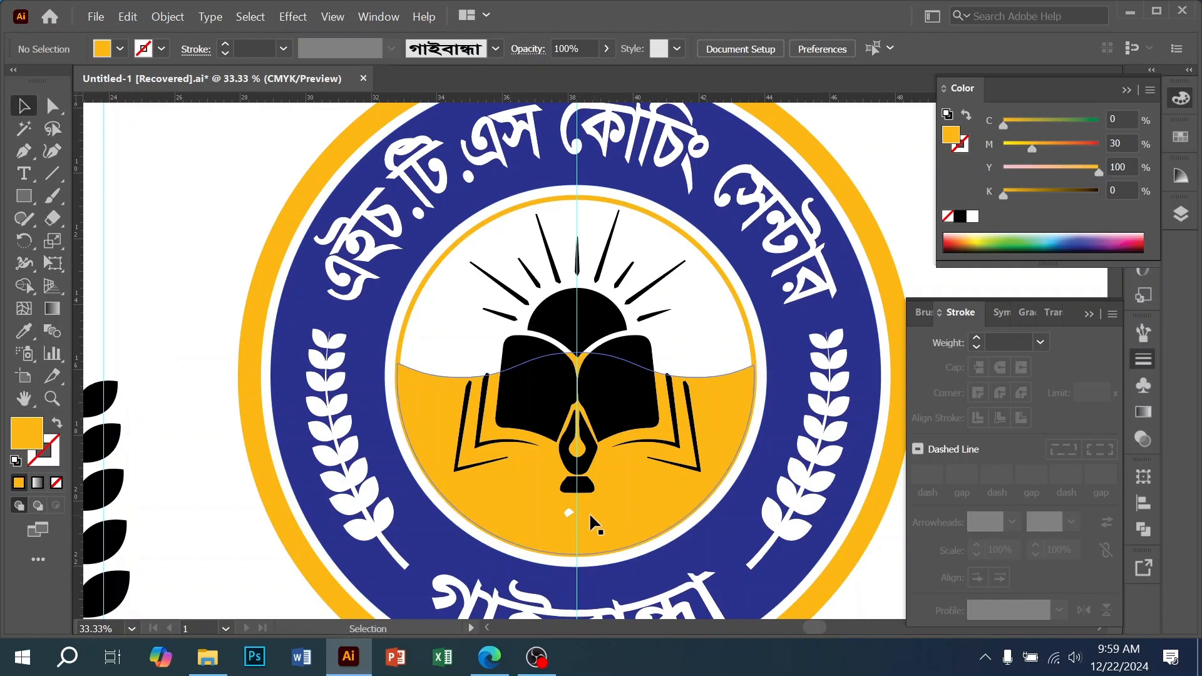
key(ctrl+z)
key(ctrl+z)
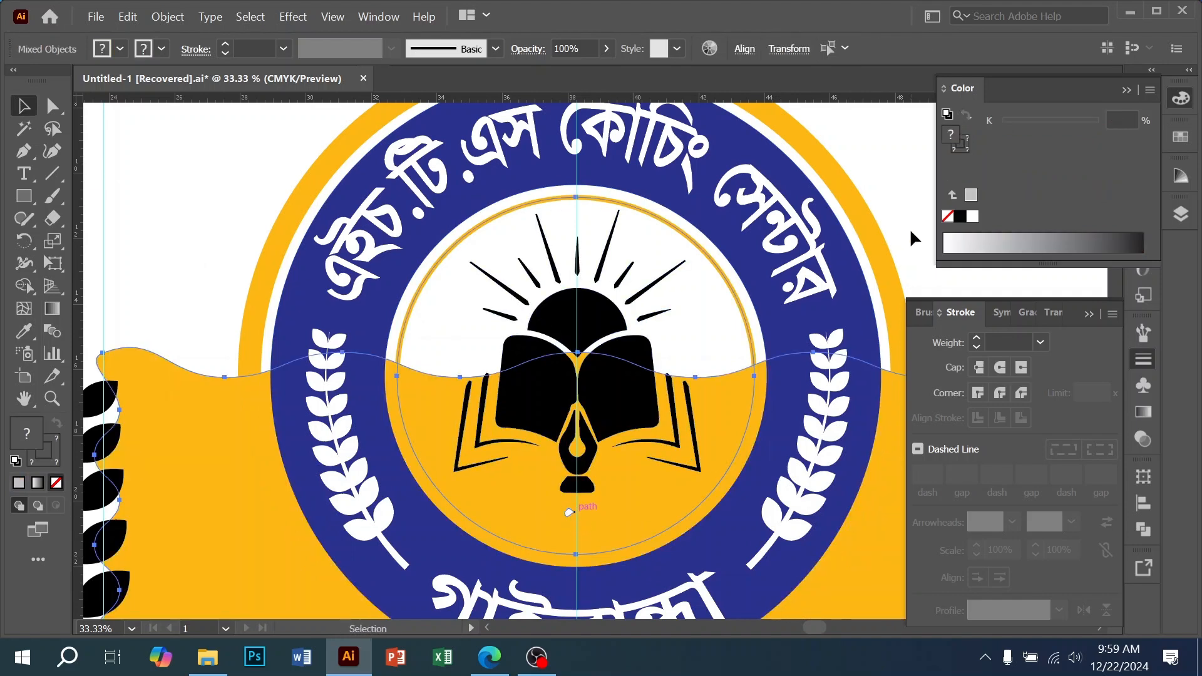
click(904, 194)
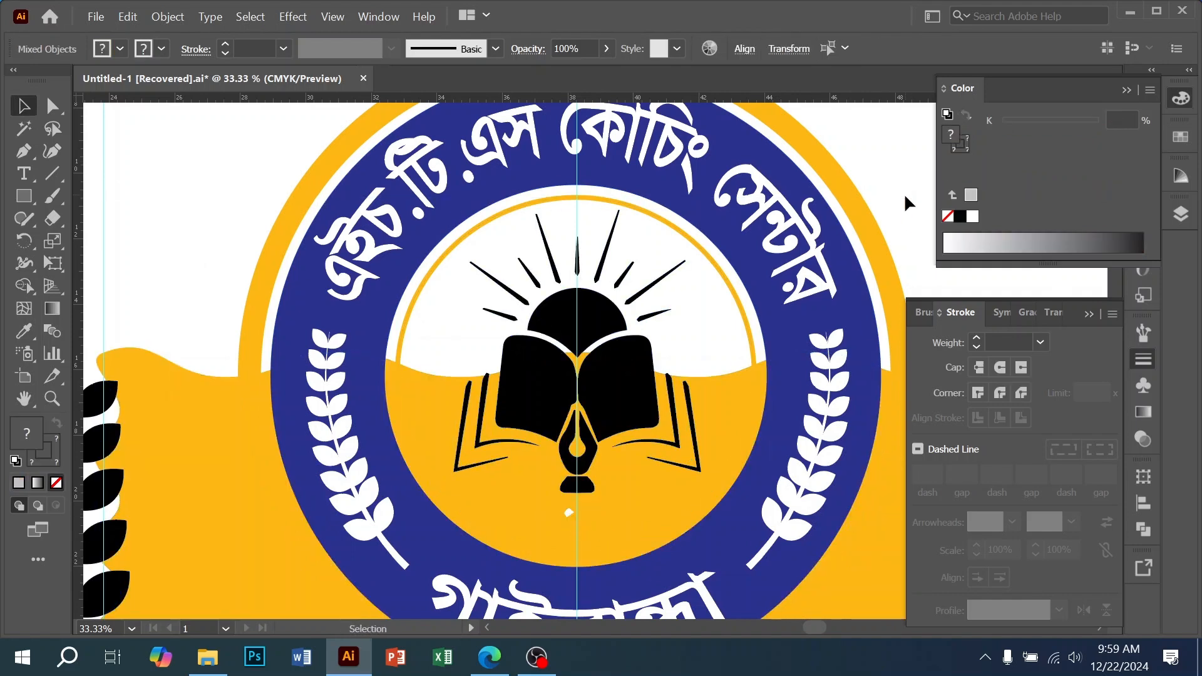
- Remove the part of the wavy shape outside the thin inner ring with Shape Builder, then deselect everything
click(710, 404)
shift+click(743, 318)
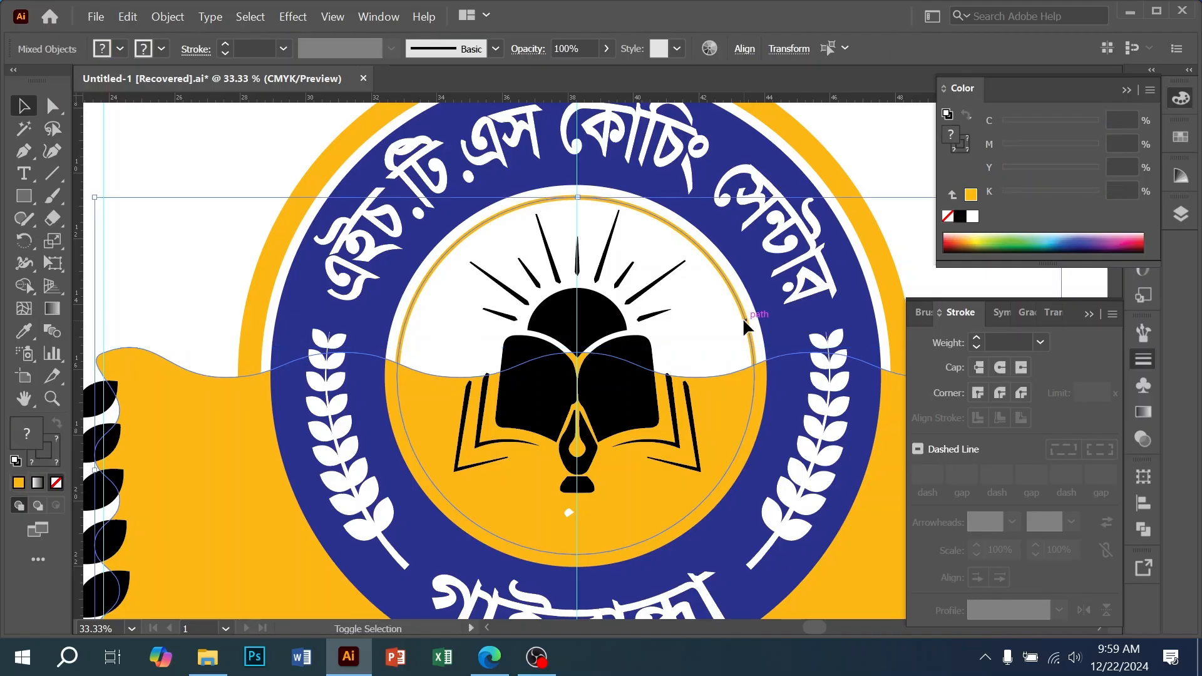
click(24, 286)
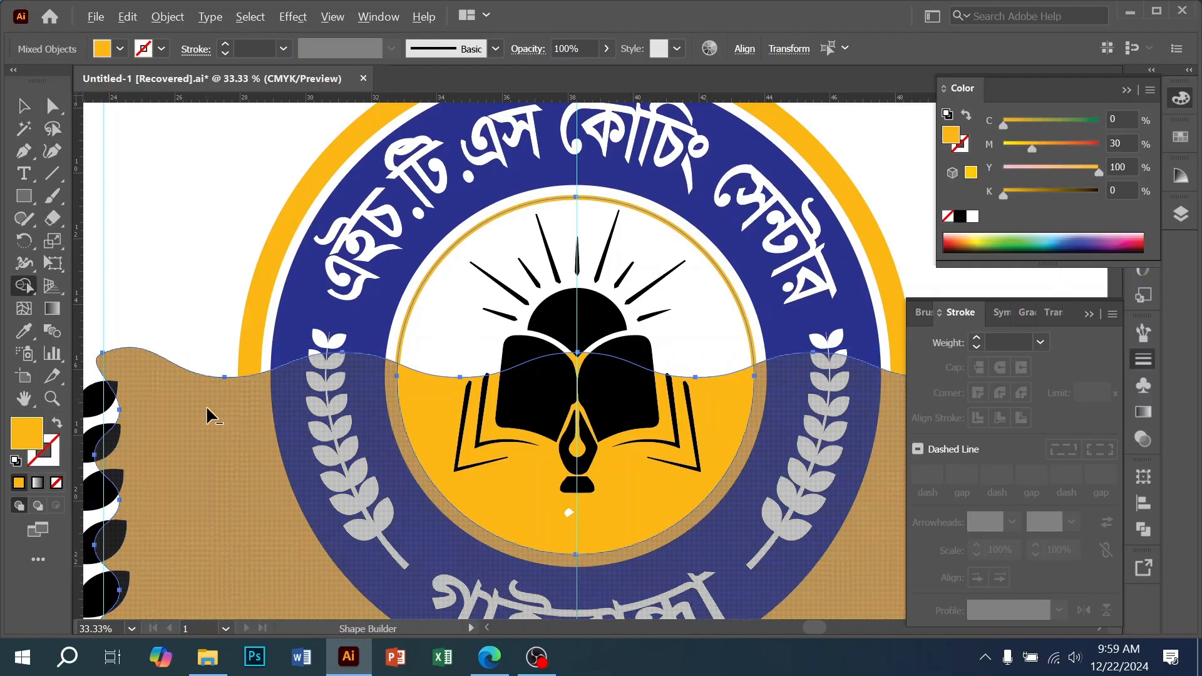
alt+click(209, 427)
click(24, 106)
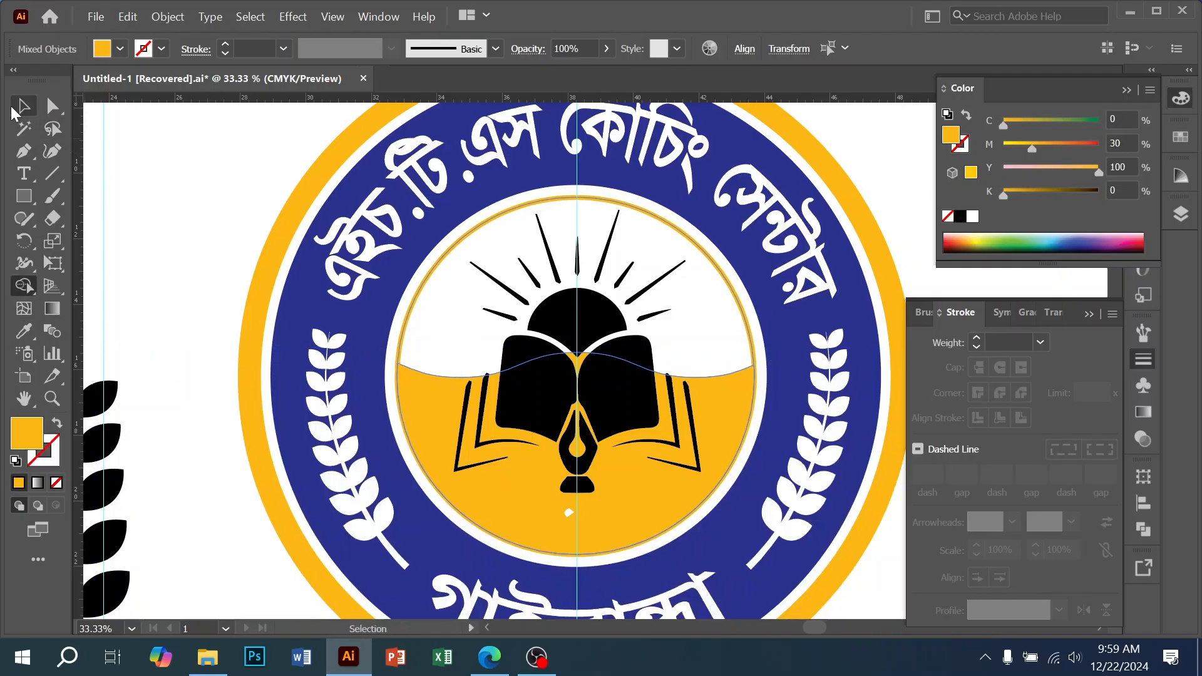
key(ctrl+shift+a)
- Delete the small white fragment below the pen nib
click(53, 106)
key(ctrl+equal)
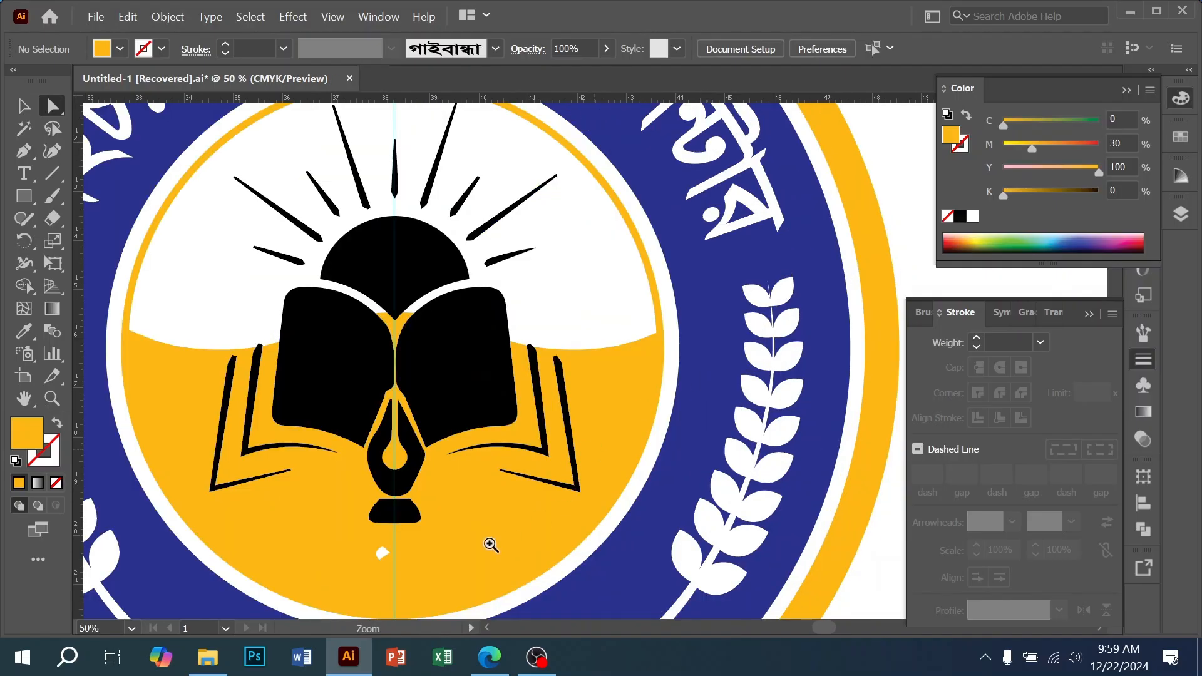
click(380, 553)
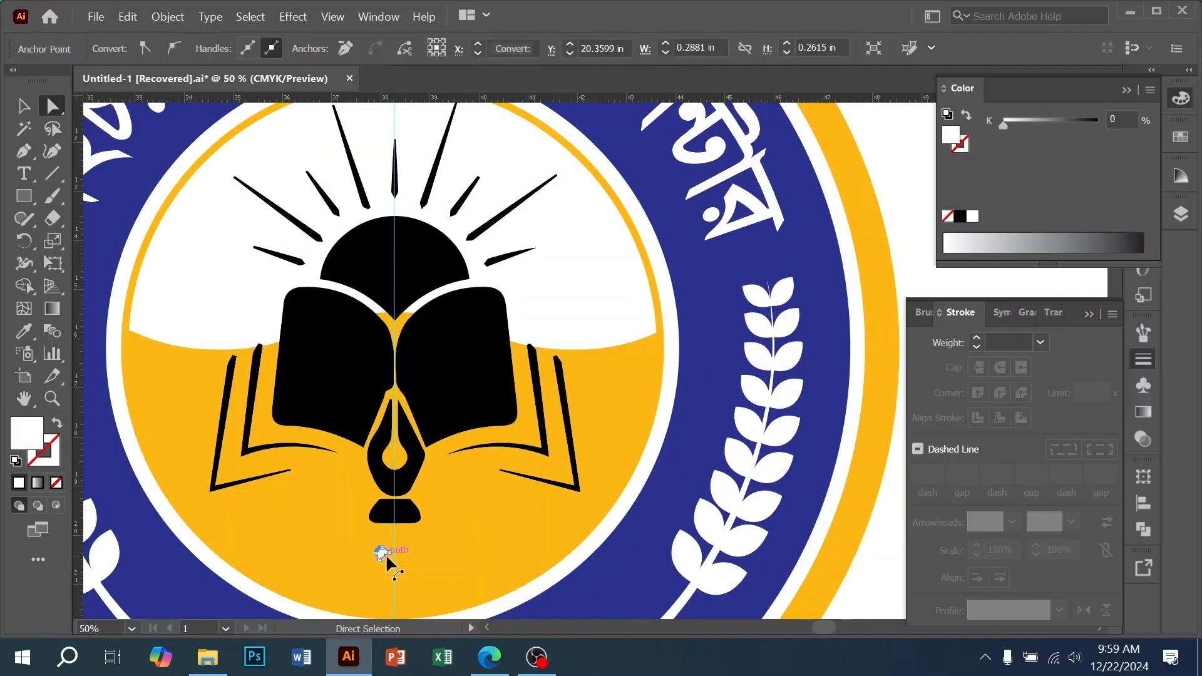
key(ctrl+shift+a)
click(24, 106)
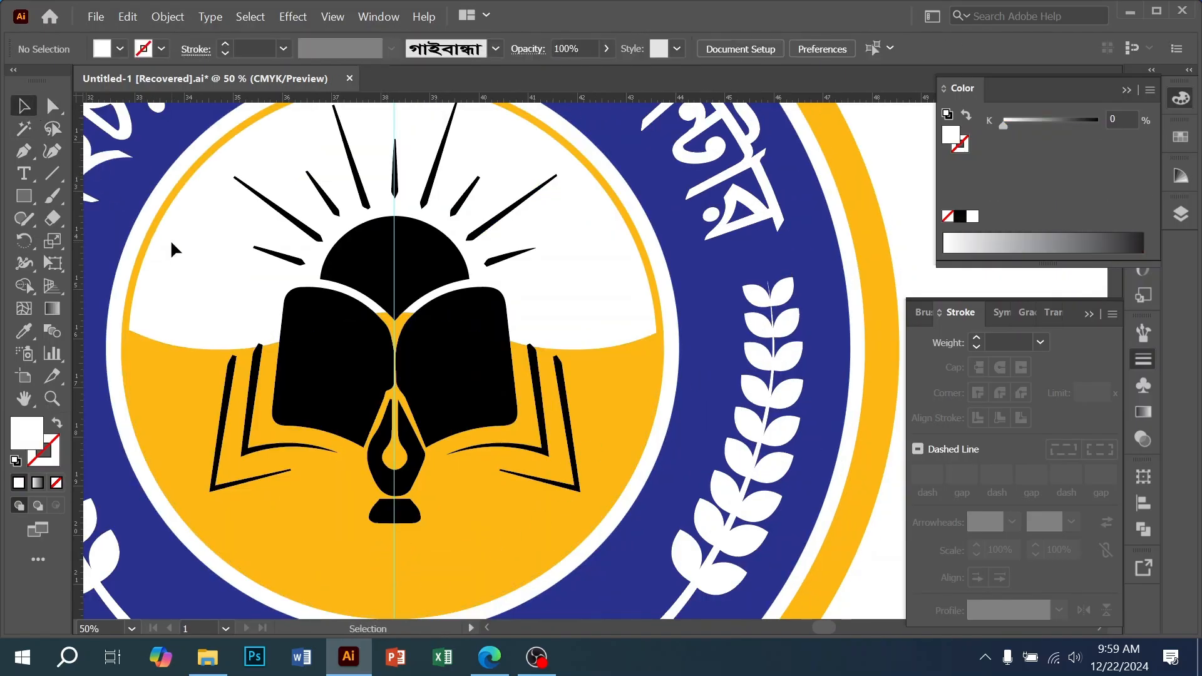
- Scale the black book-and-sun emblem down slightly and proportionally, keeping its base in place
scroll(477, 429, left, 3)
click(595, 403)
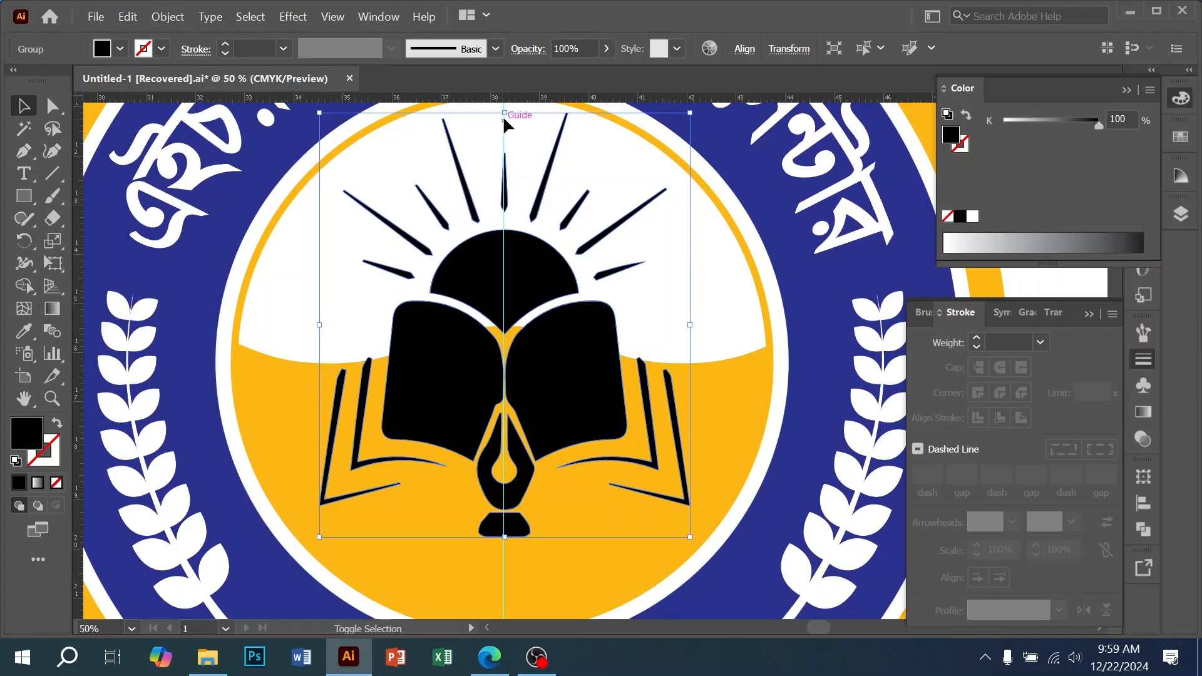
drag(505, 113, 504, 117)
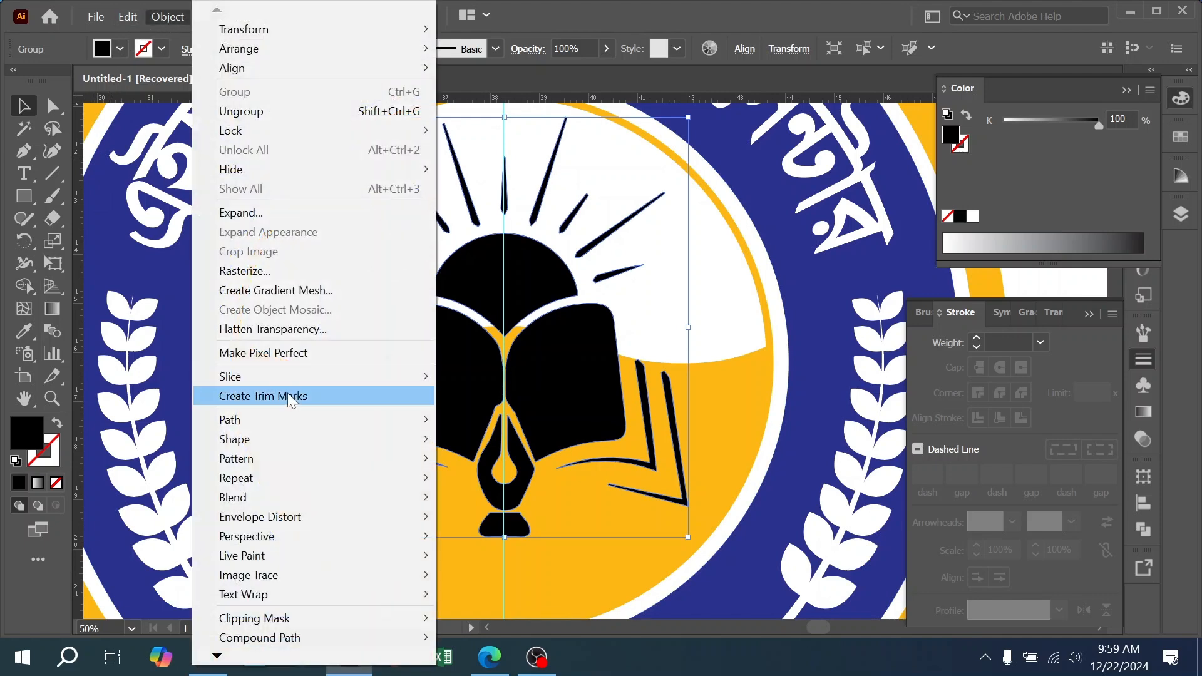
- Offset the emblem's paths by 0.25 in with miter joins and a miter limit of 4
mouse_move(281, 424)
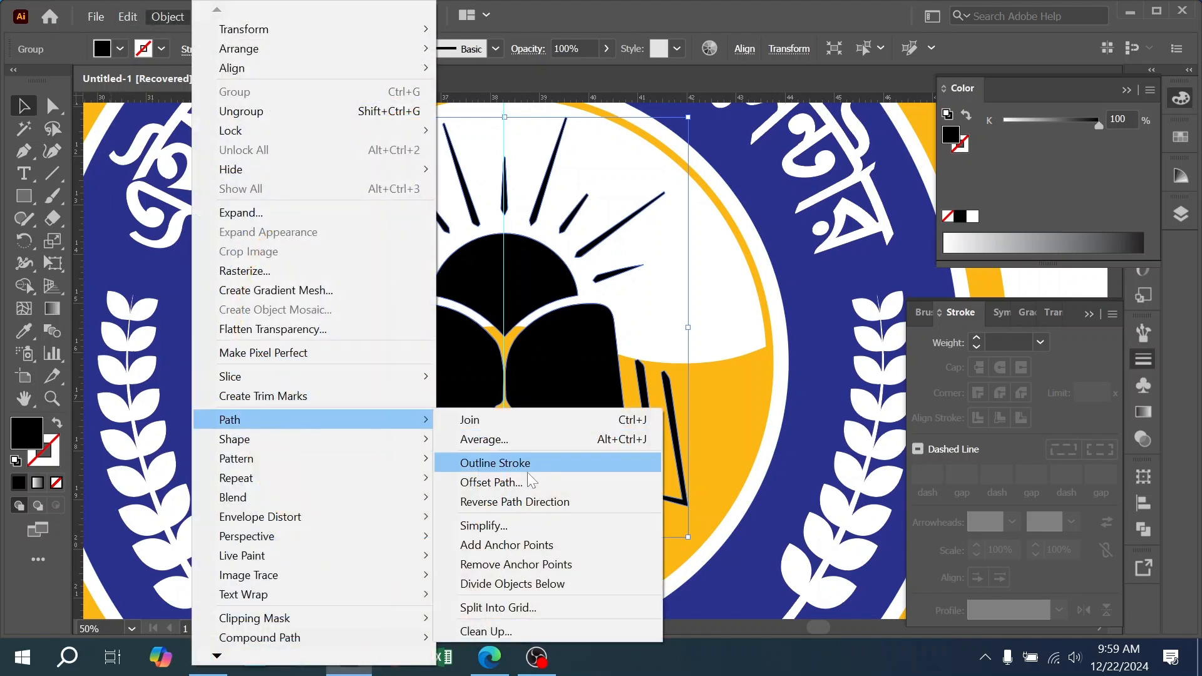
click(492, 482)
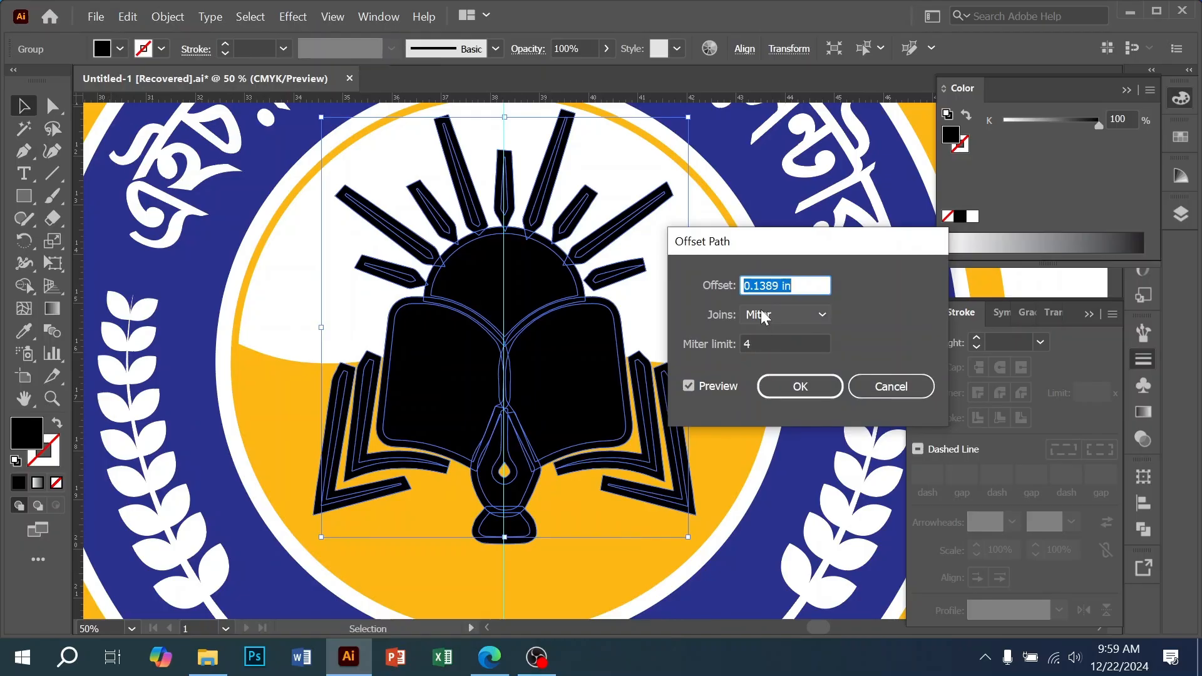
text(0.25)
key(Tab)
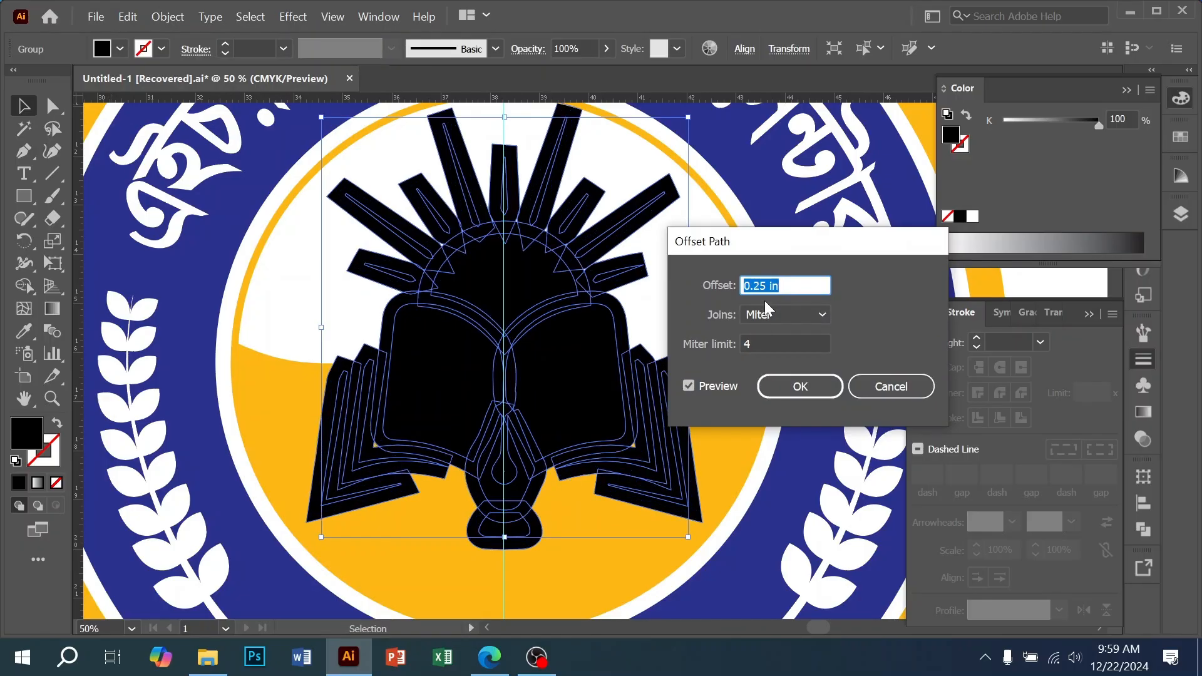
click(799, 387)
- Cut the offset book and pen outline out of the orange-yellow wave with Shape Builder
shift+click(716, 401)
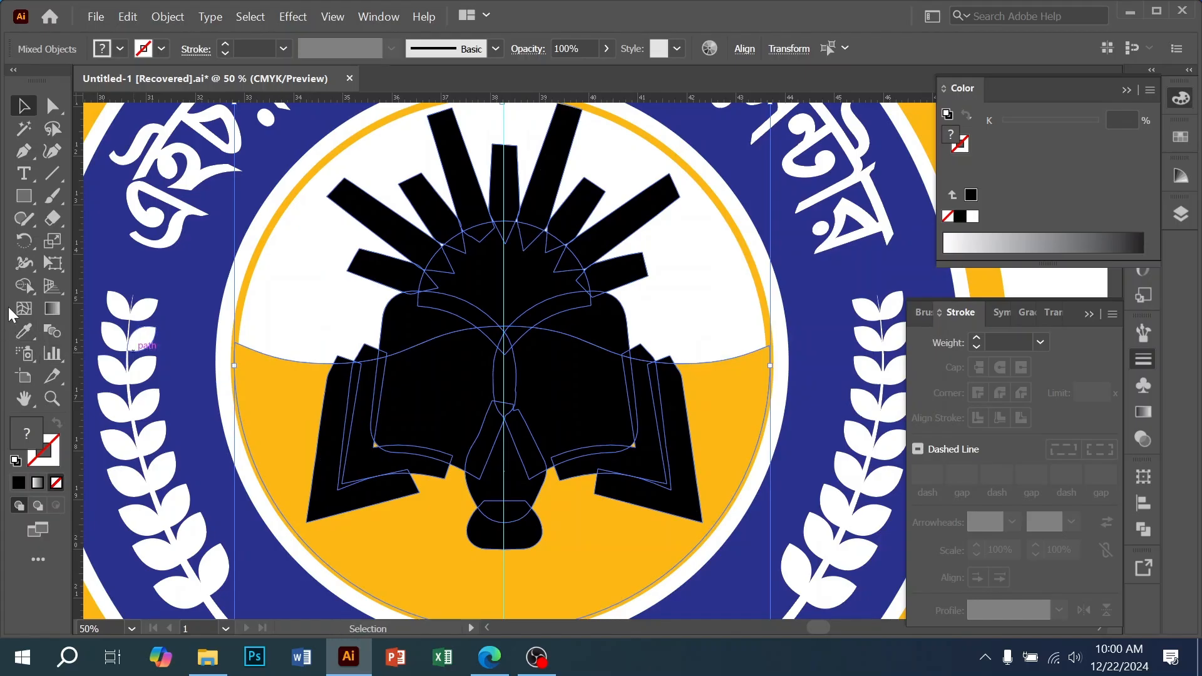
click(24, 286)
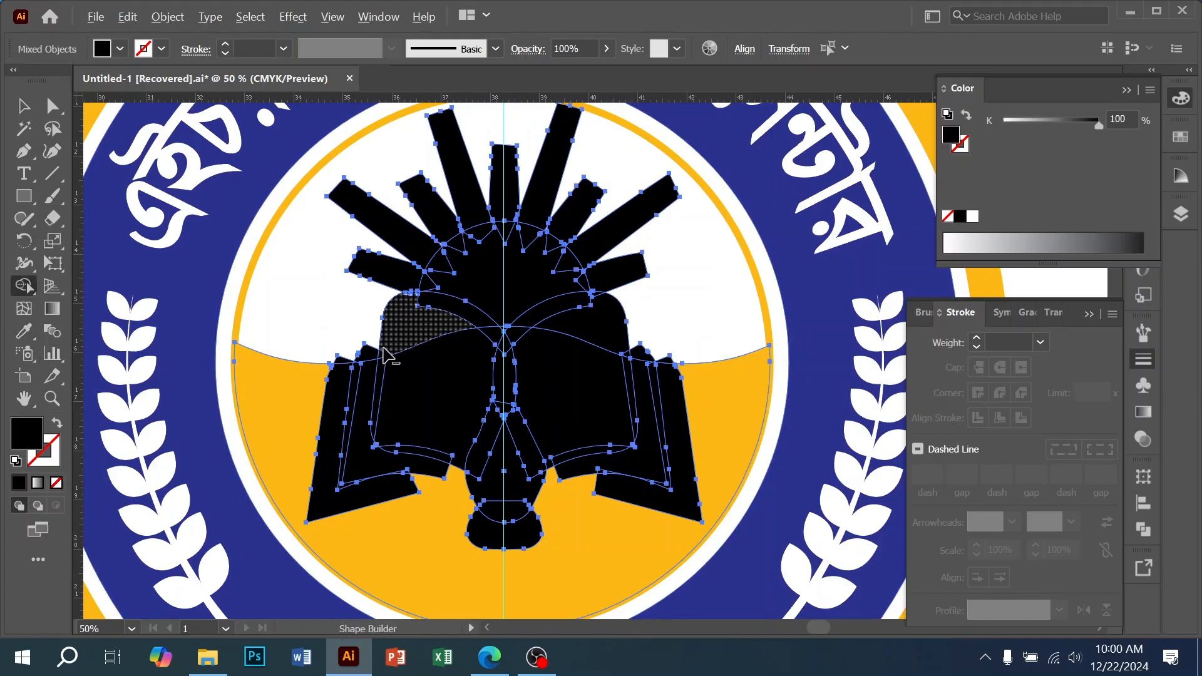
drag(330, 481, 384, 438)
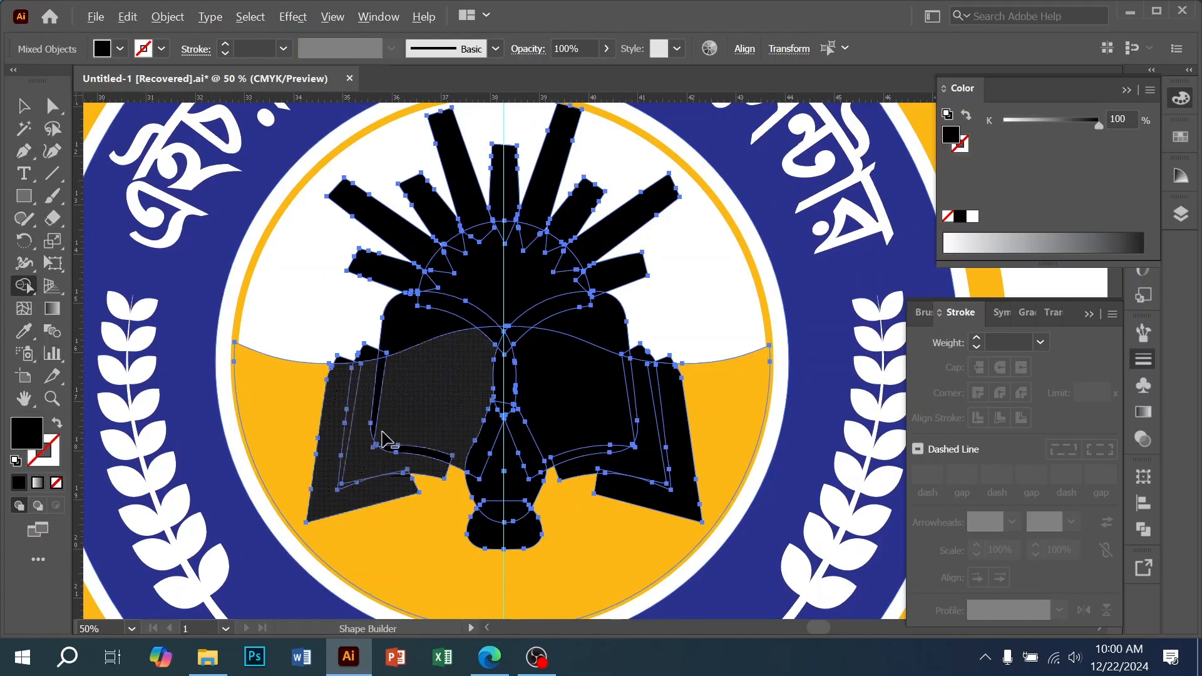
drag(384, 386, 374, 368)
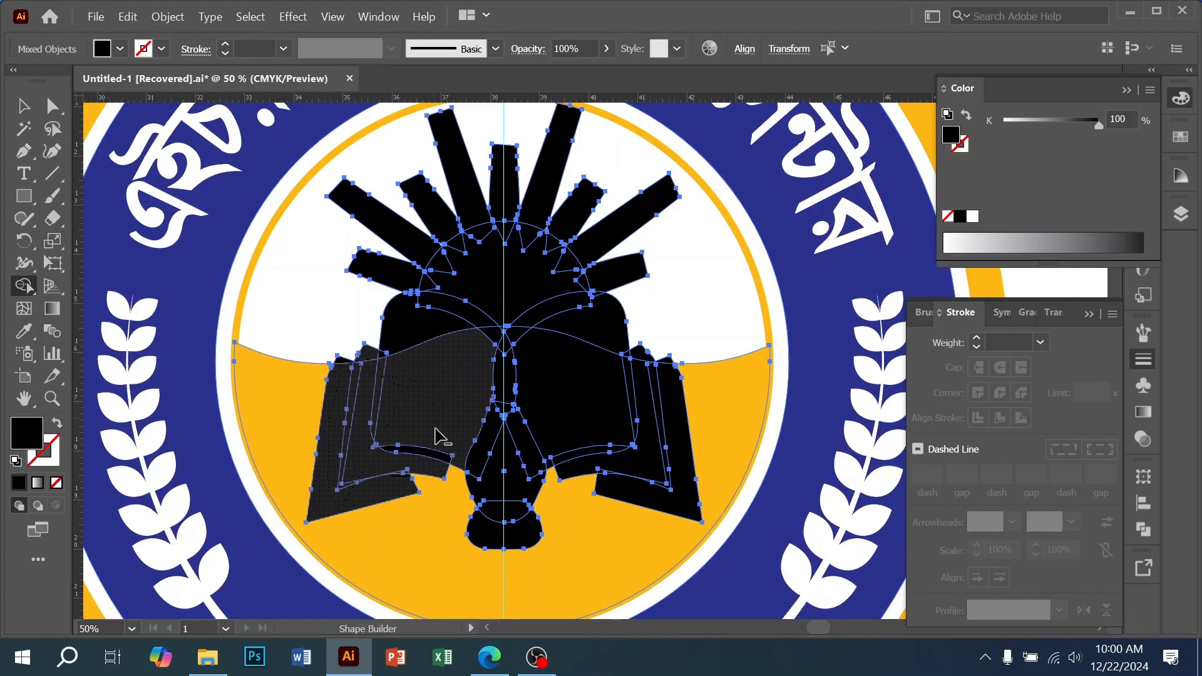
mouse_move(436, 435)
mouse_down()
mouse_move(473, 452)
mouse_move(491, 474)
mouse_move(507, 541)
mouse_up()
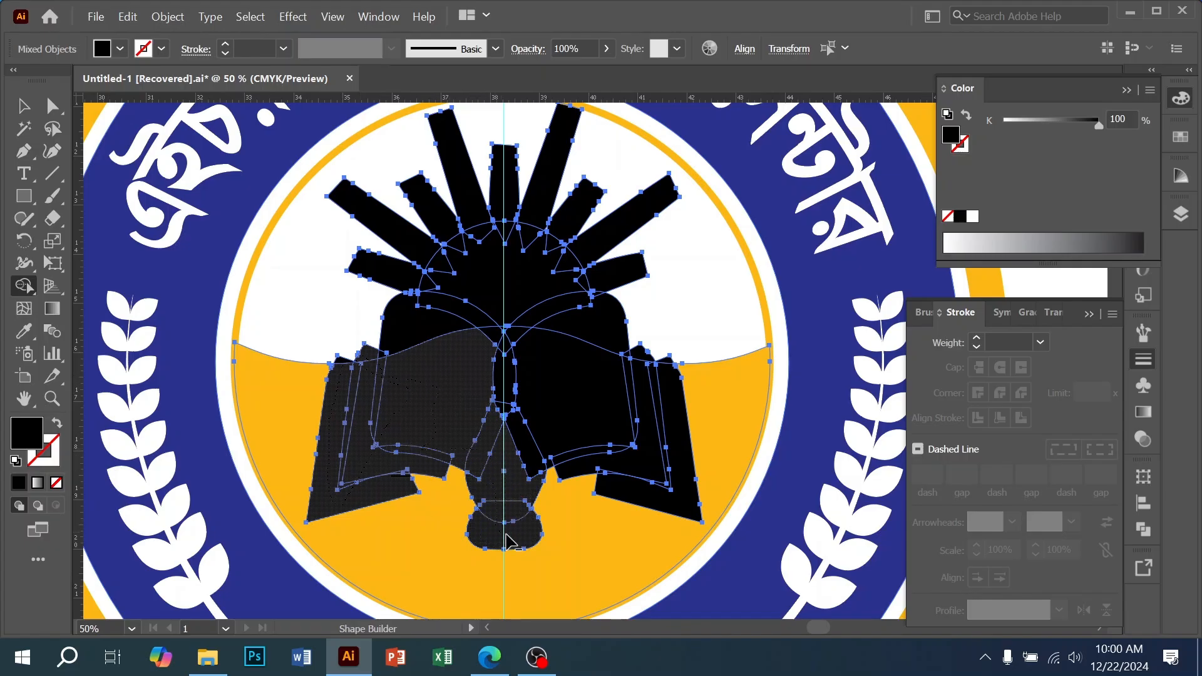
mouse_move(522, 482)
mouse_down()
mouse_move(510, 343)
mouse_move(542, 354)
mouse_up()
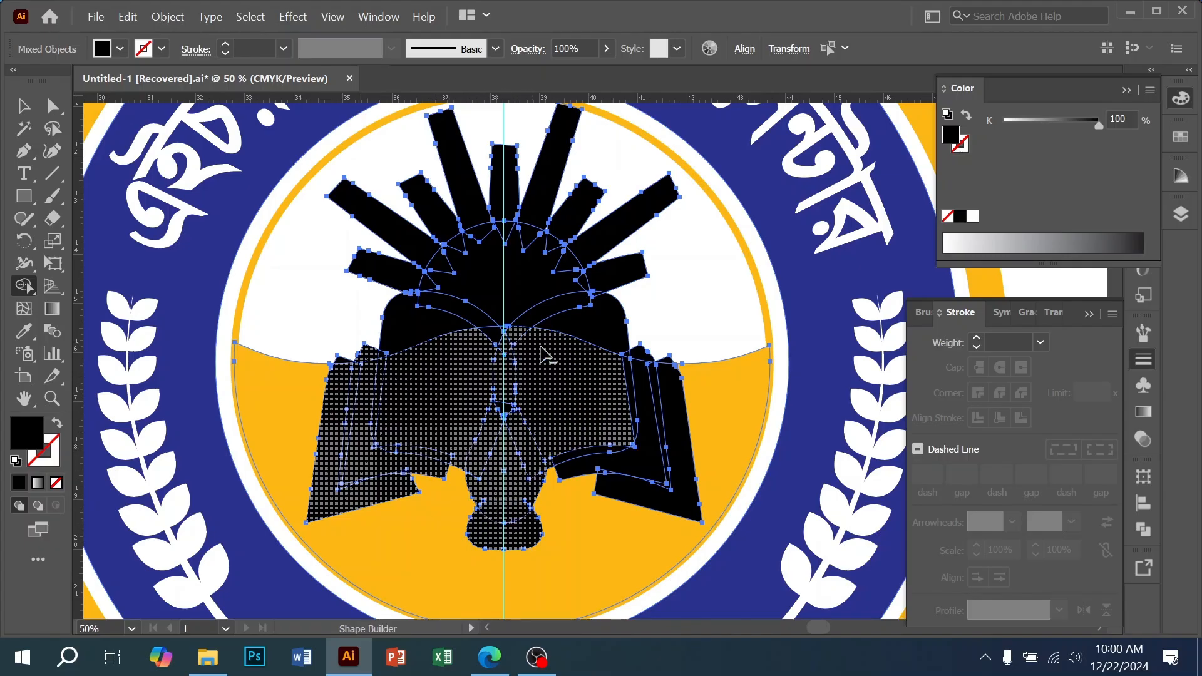
mouse_move(614, 368)
mouse_down()
mouse_move(642, 355)
mouse_move(661, 381)
mouse_move(666, 359)
mouse_move(602, 451)
mouse_up()
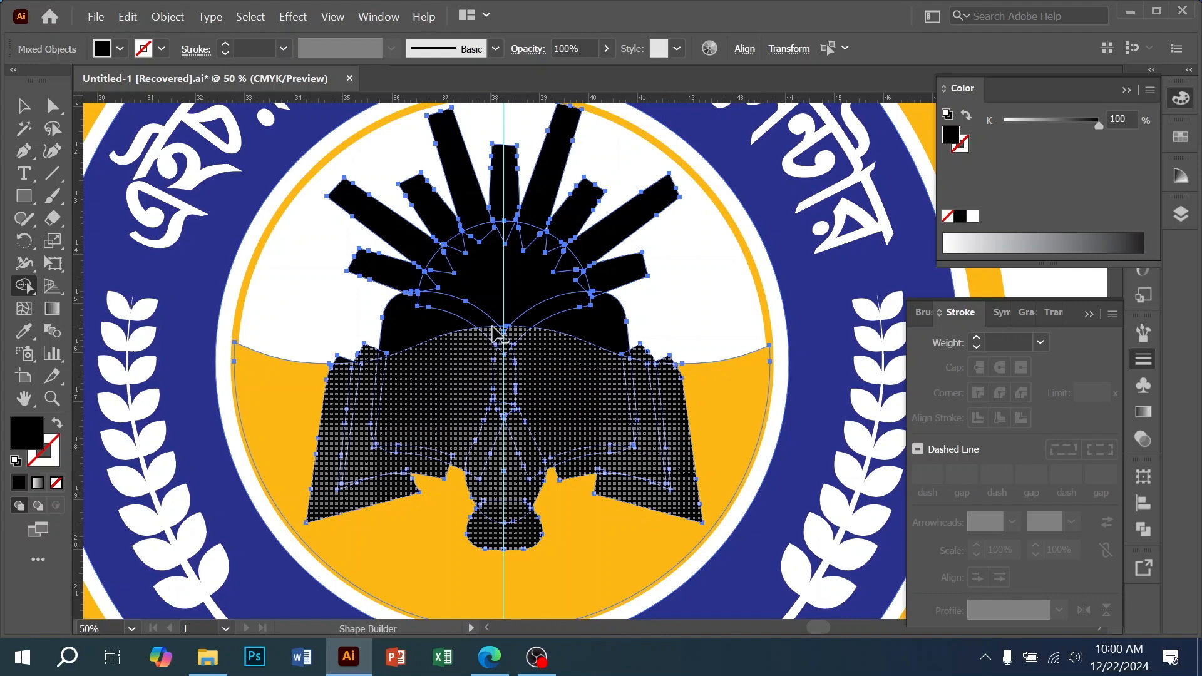
mouse_move(408, 356)
mouse_down()
mouse_move(343, 360)
mouse_move(576, 313)
mouse_move(588, 351)
mouse_move(473, 315)
mouse_move(434, 288)
mouse_move(455, 305)
mouse_up()
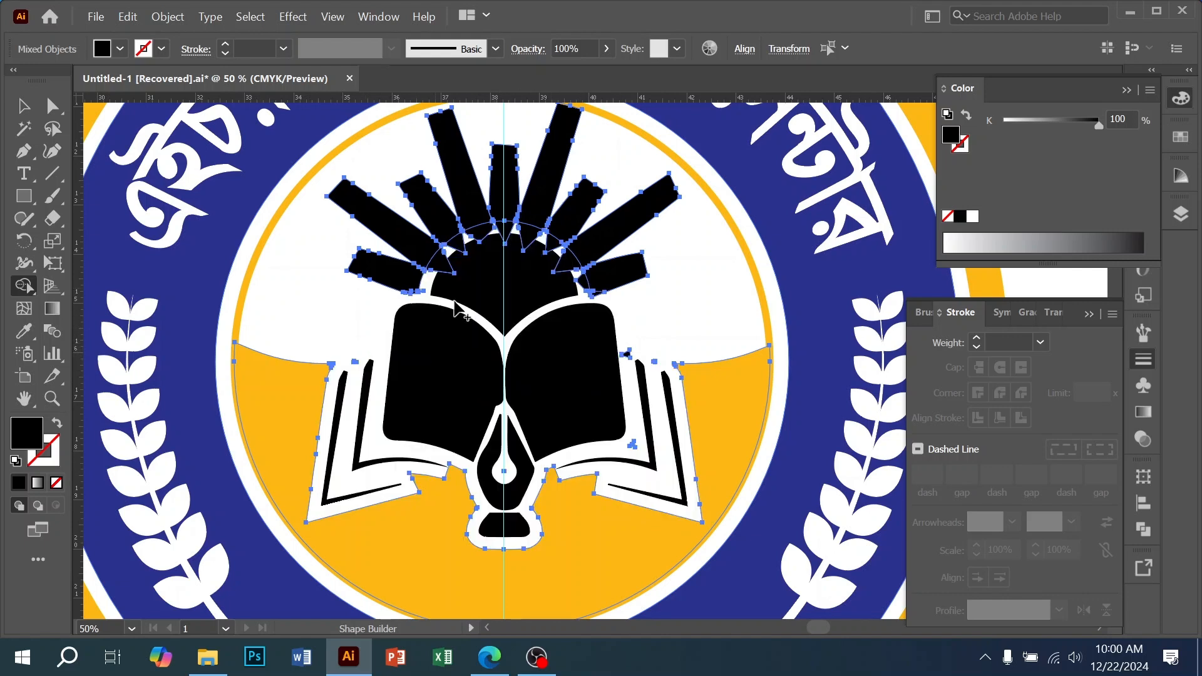
click(24, 106)
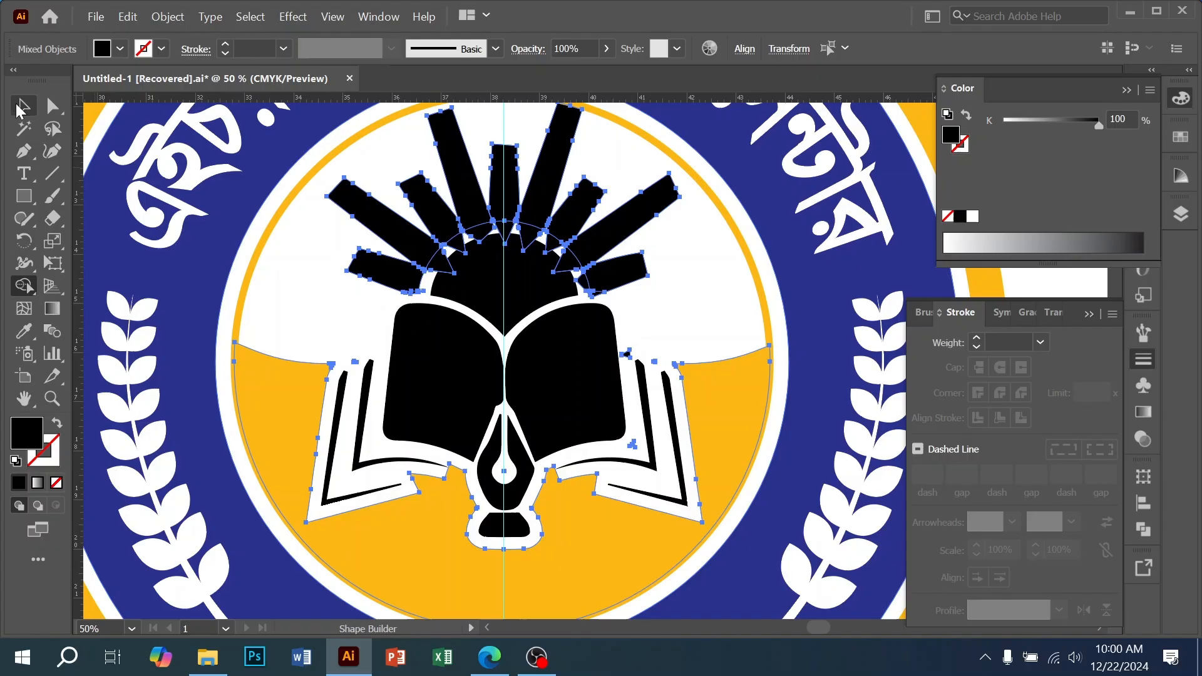
click(314, 289)
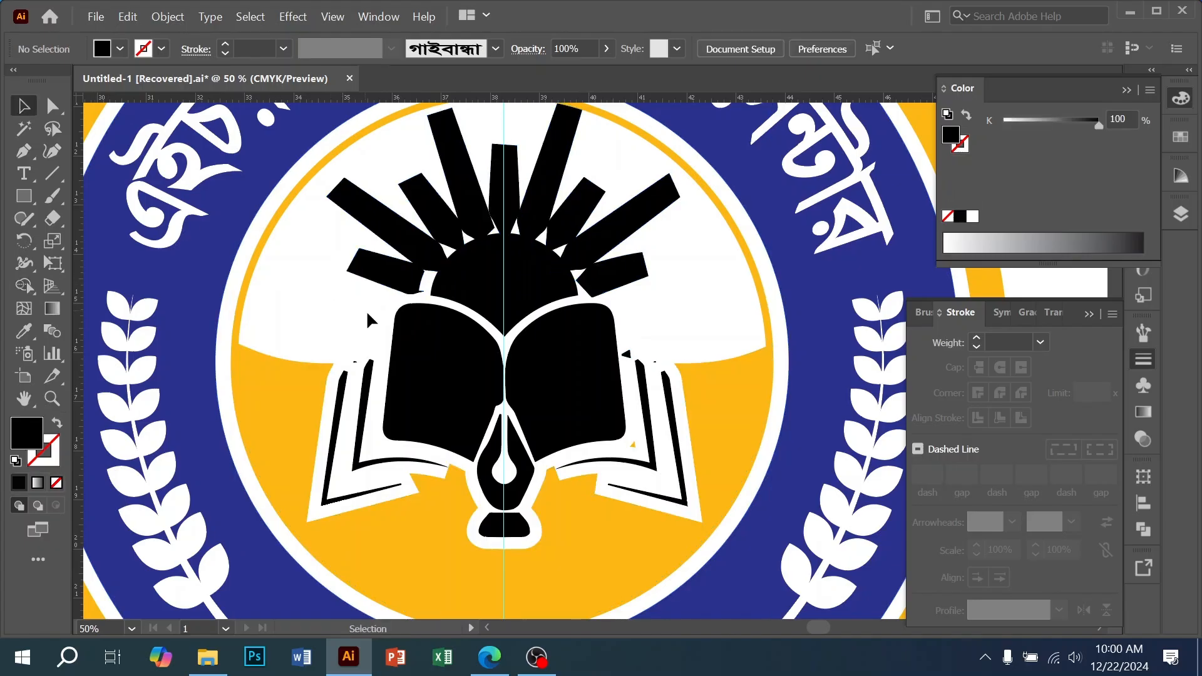
- Try to delete the leftover black fragment beside the book's upper corner, then undo the deletion
click(626, 357)
key(Delete)
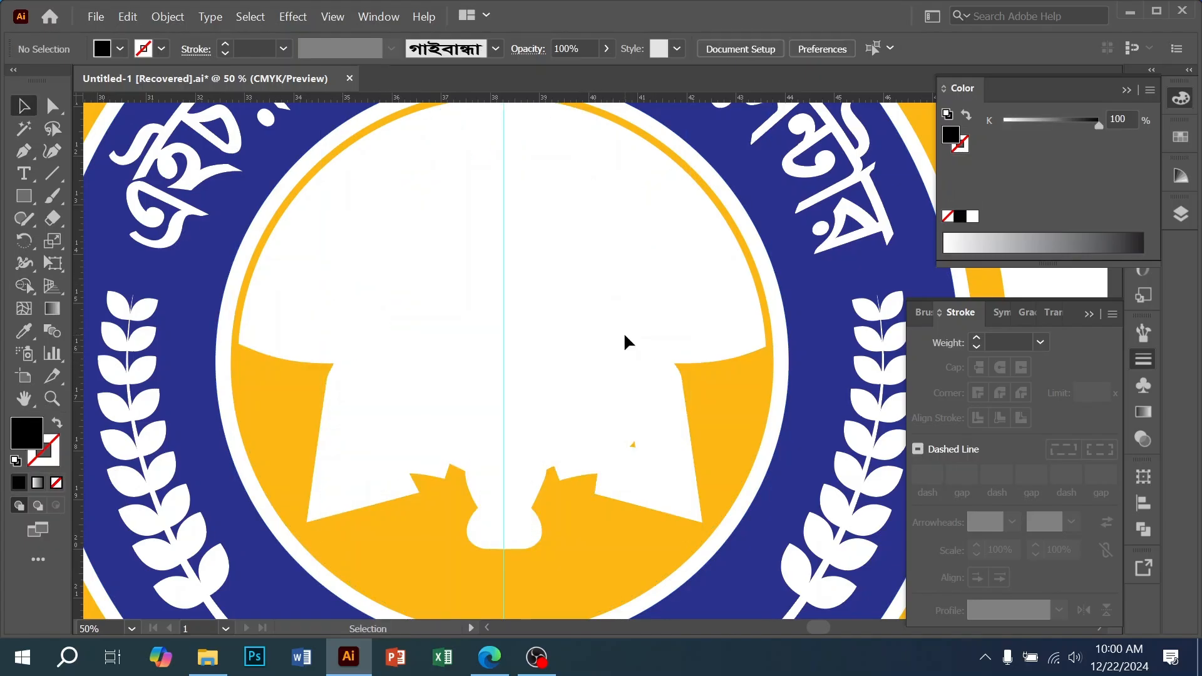
key(ctrl+z)
key(ctrl+z)
key(ctrl+z)
key(ctrl+z)
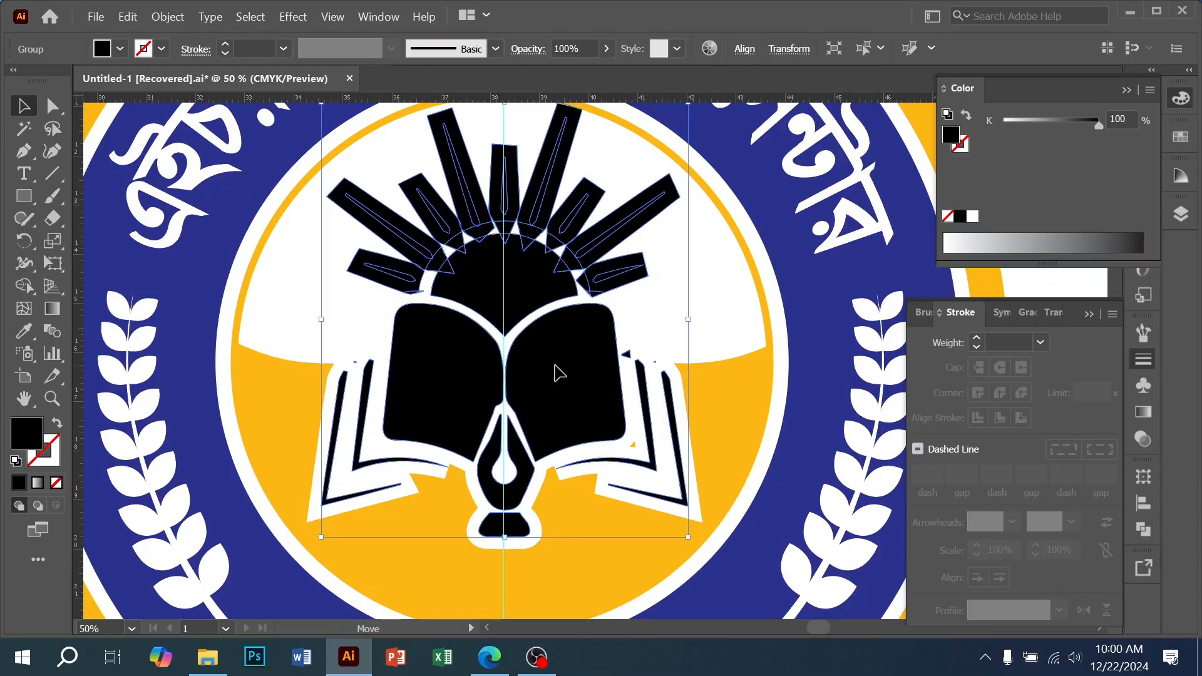
- Undo the Shape Builder cuts and the path offset around the book emblem
key(ctrl+z)
key(ctrl+z)
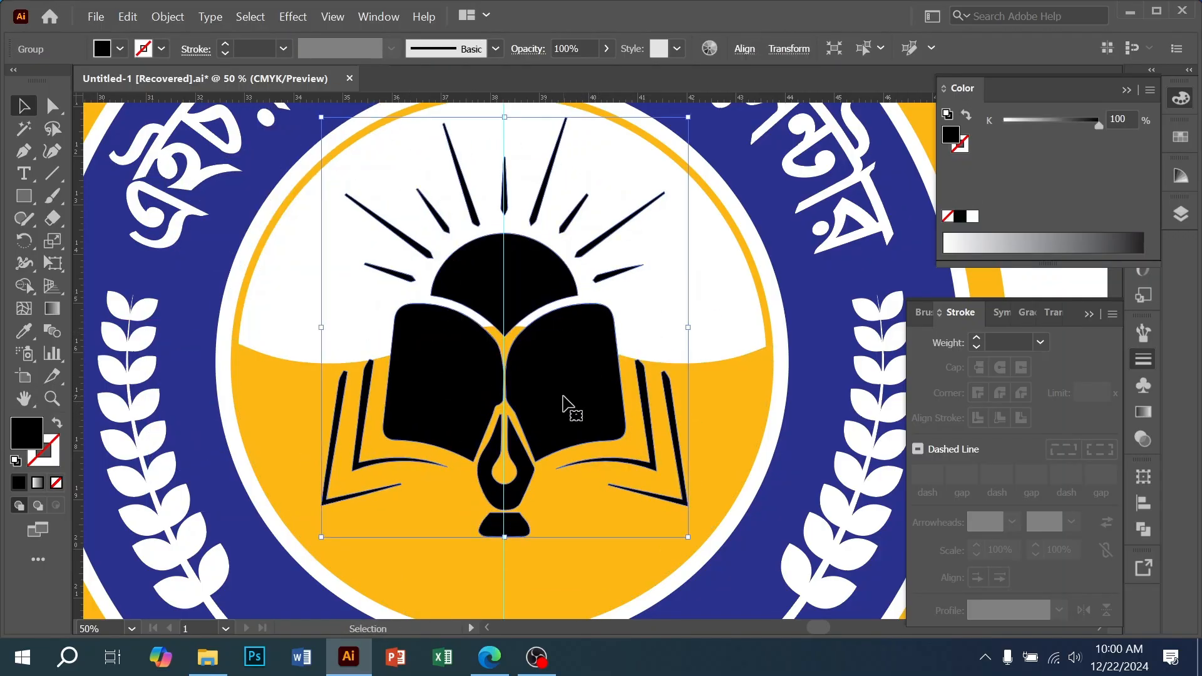
key(ctrl+z)
- Try offsetting the emblem's paths again and moving a shape aside, then undo both changes and deselect everything
click(168, 16)
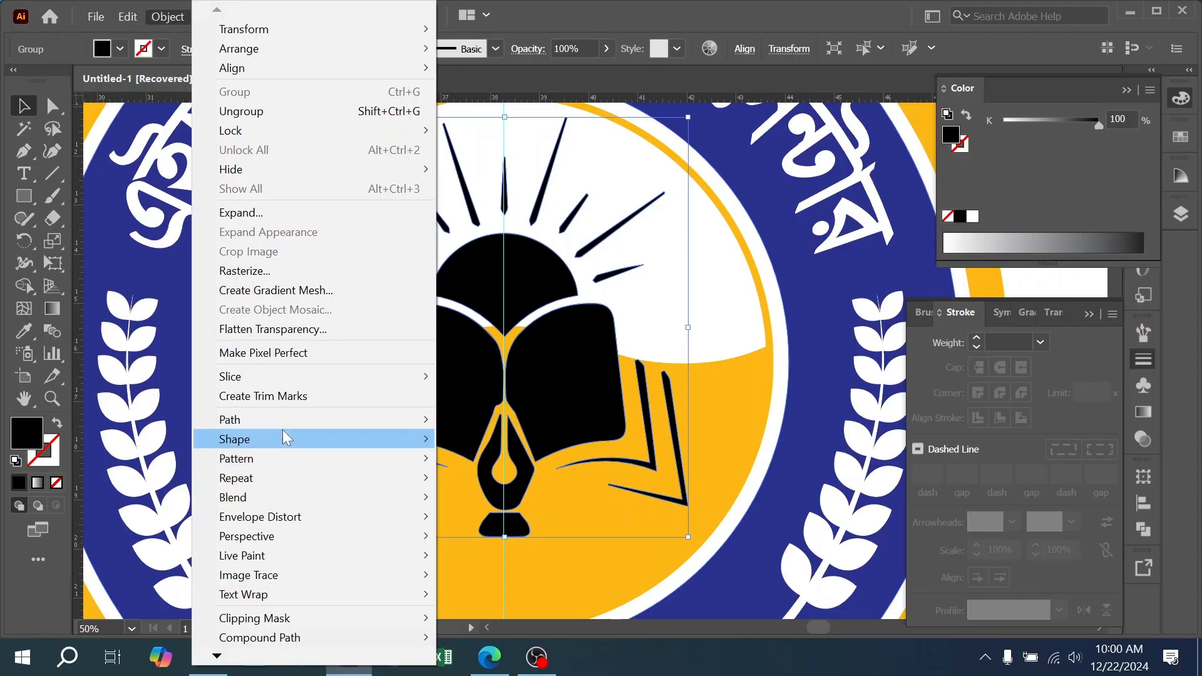
mouse_move(283, 420)
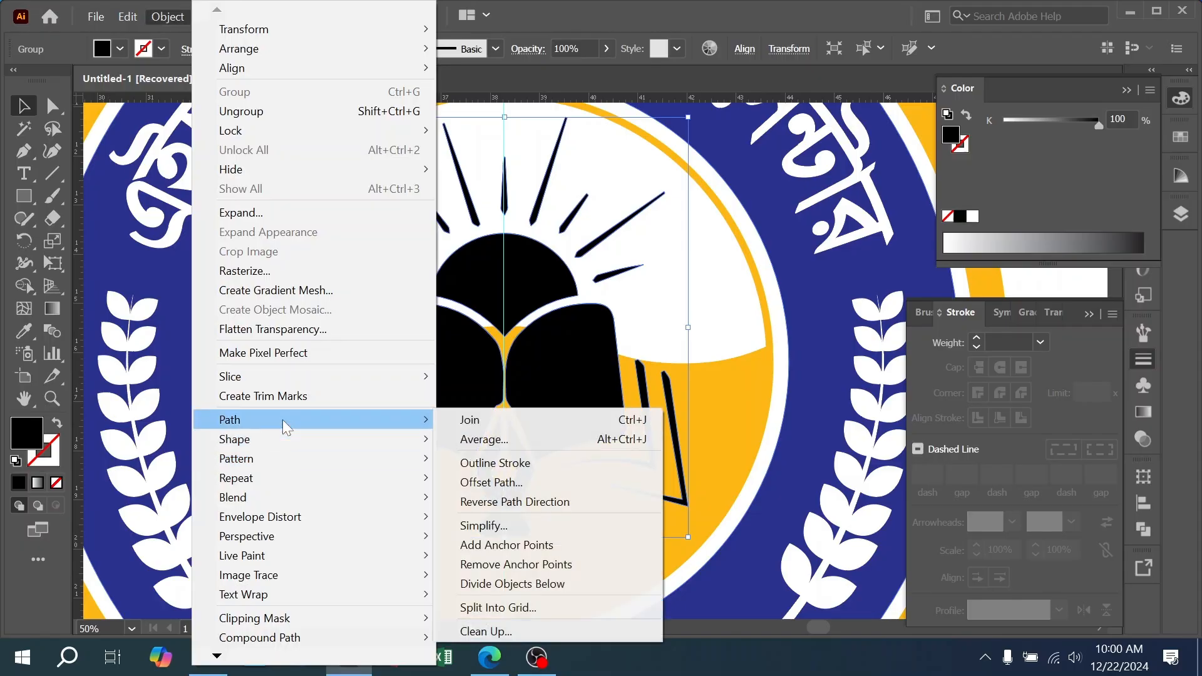
click(519, 482)
click(781, 386)
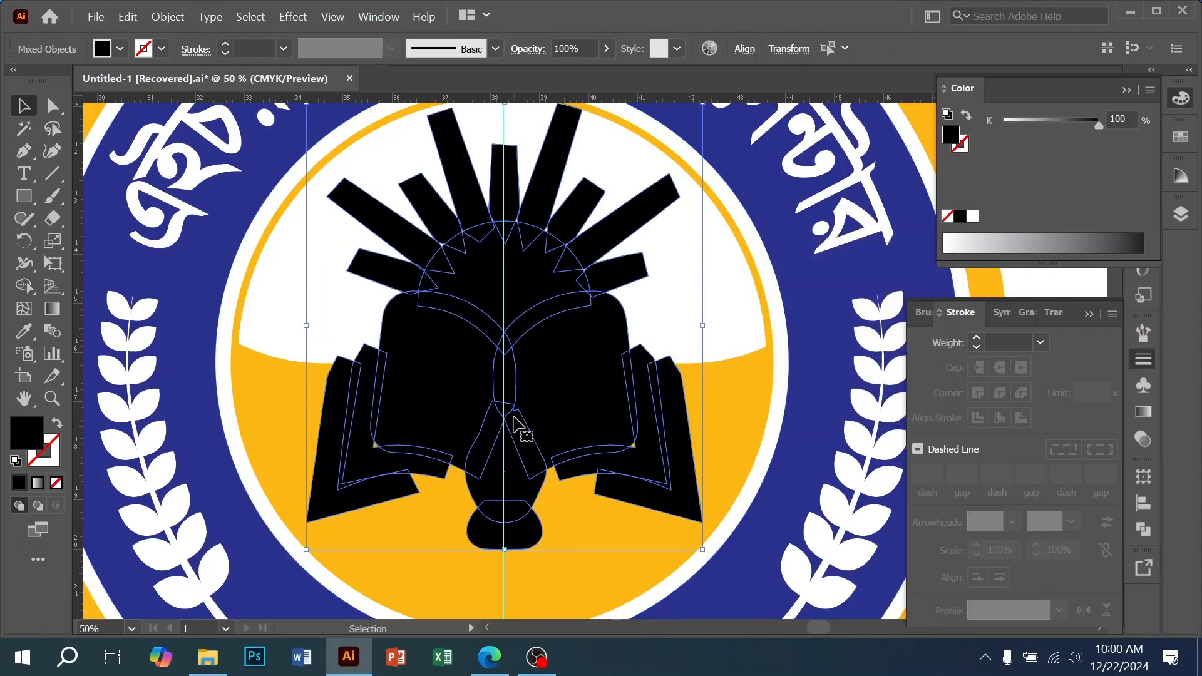
drag(515, 418, 839, 447)
key(ctrl+z)
key(ctrl+z)
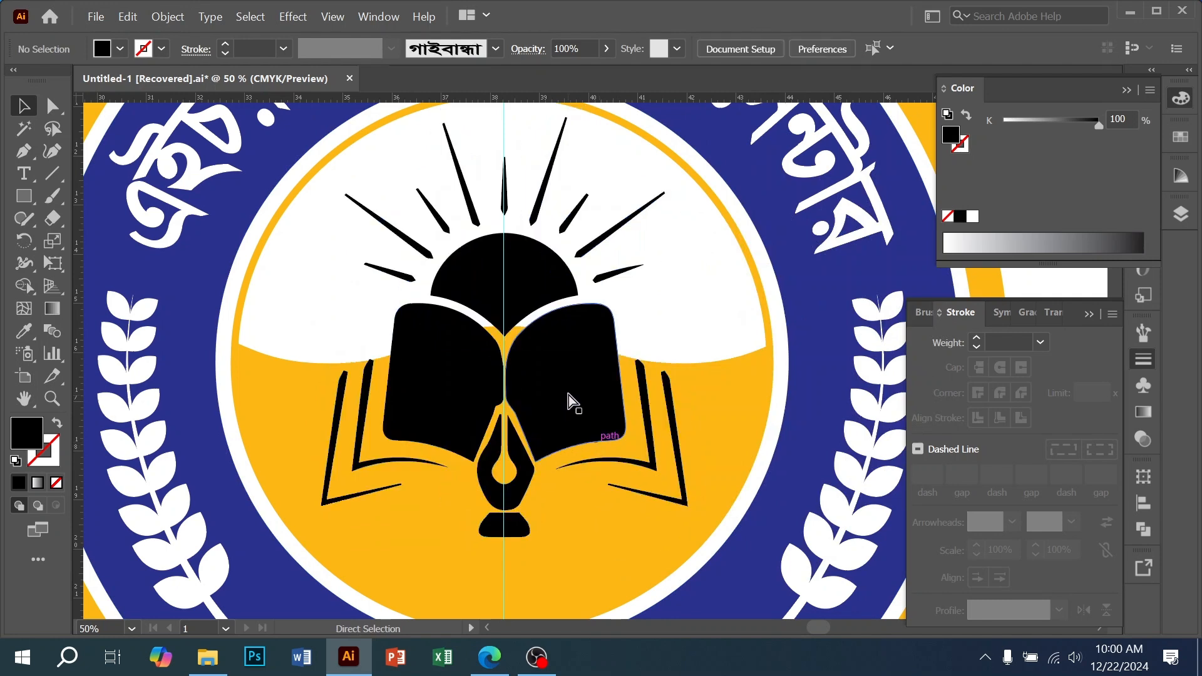
key(ctrl+shift+a)
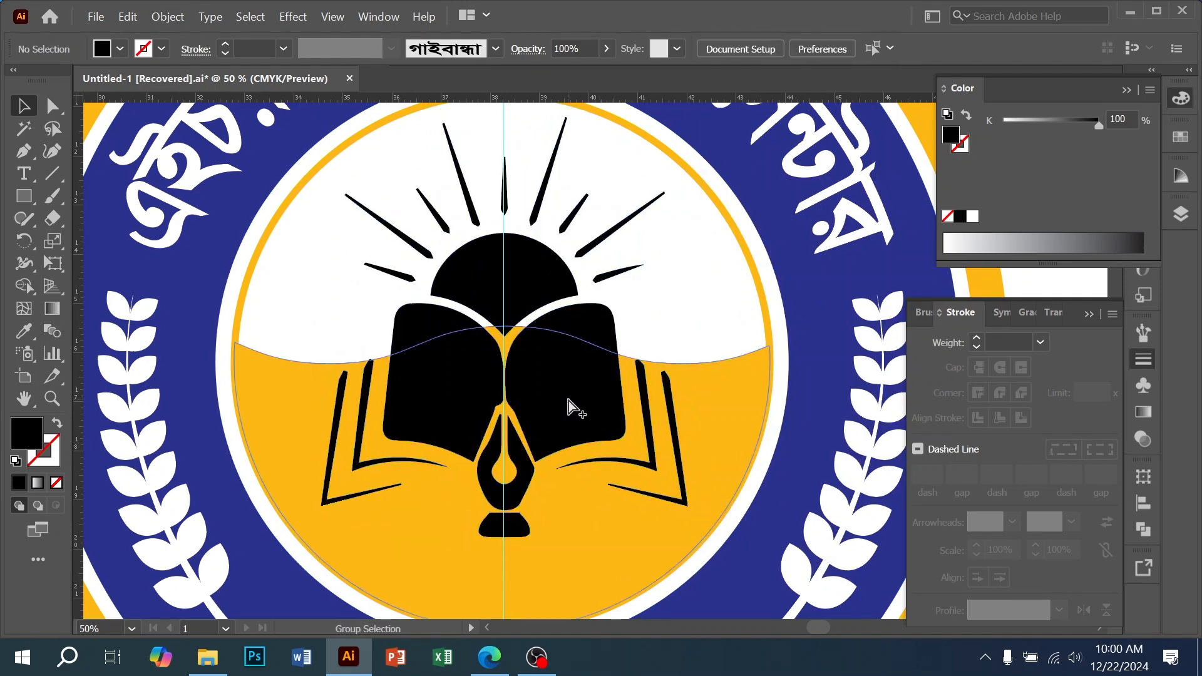
- Restore the emblem's offset and try Shape Builder on it together with the orange-yellow wave, then undo the offset
key(ctrl+shift+z)
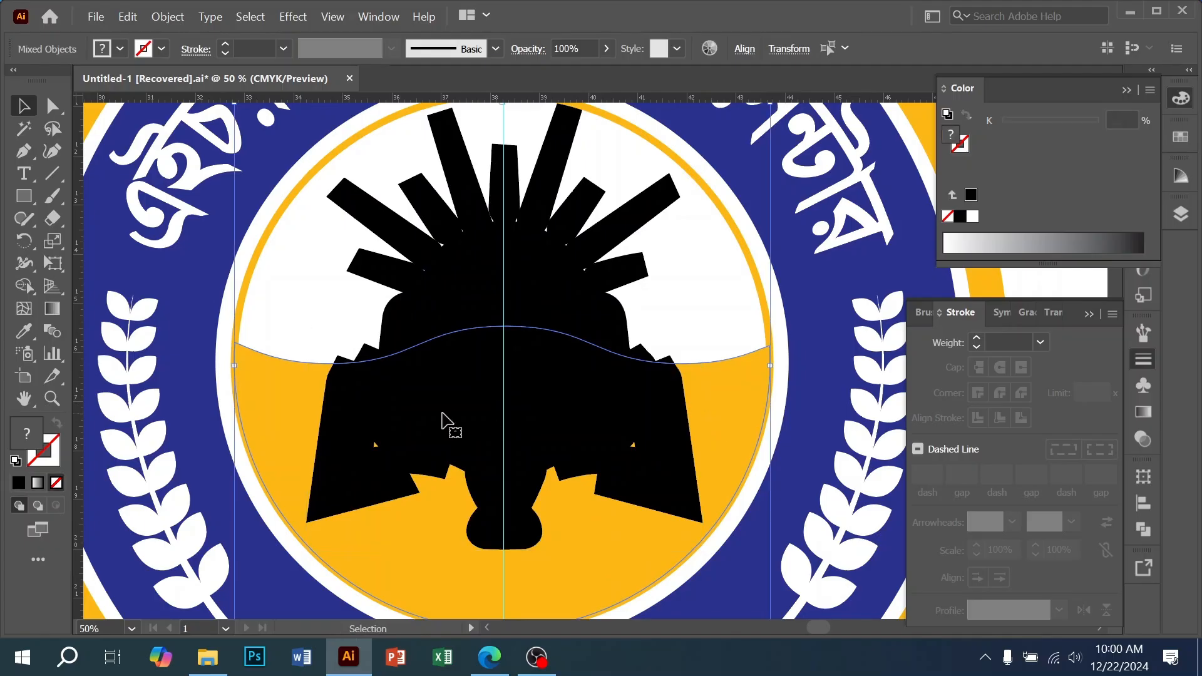
click(23, 285)
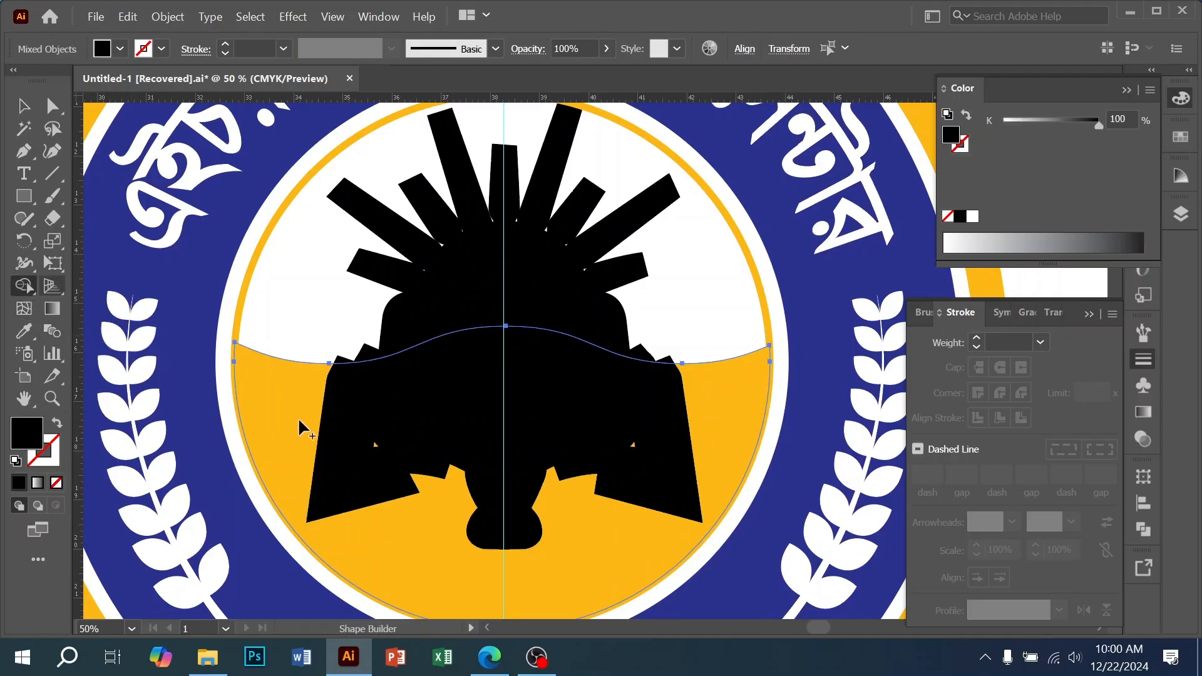
key(v)
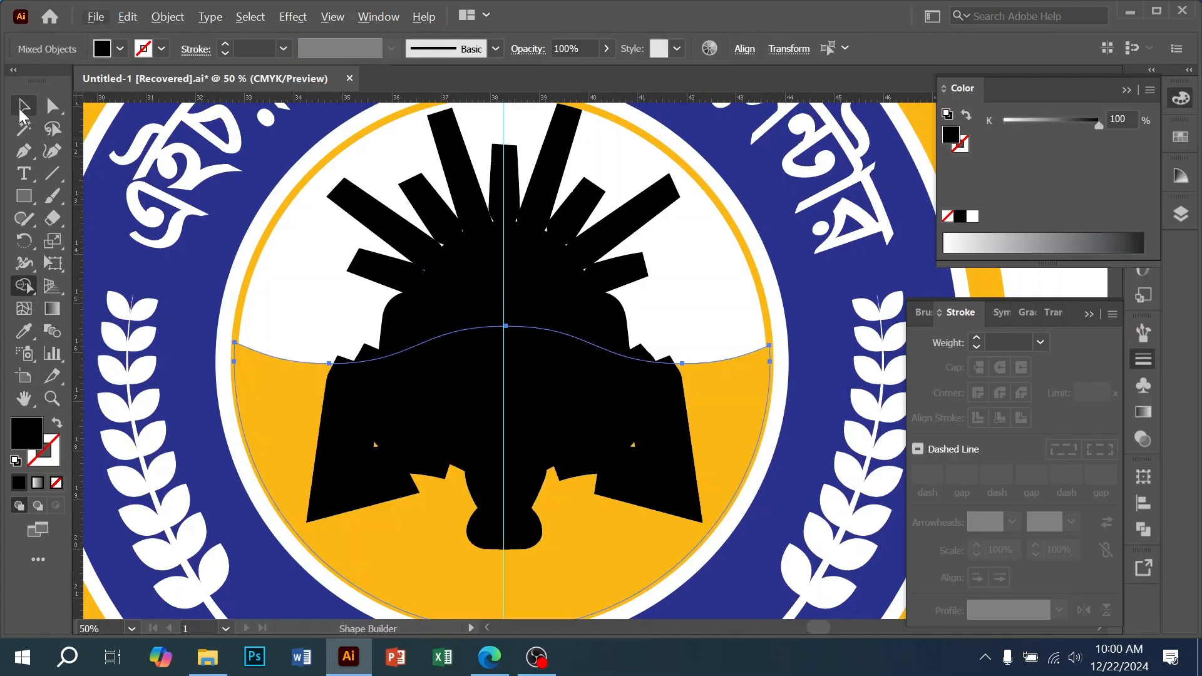
key(ctrl+z)
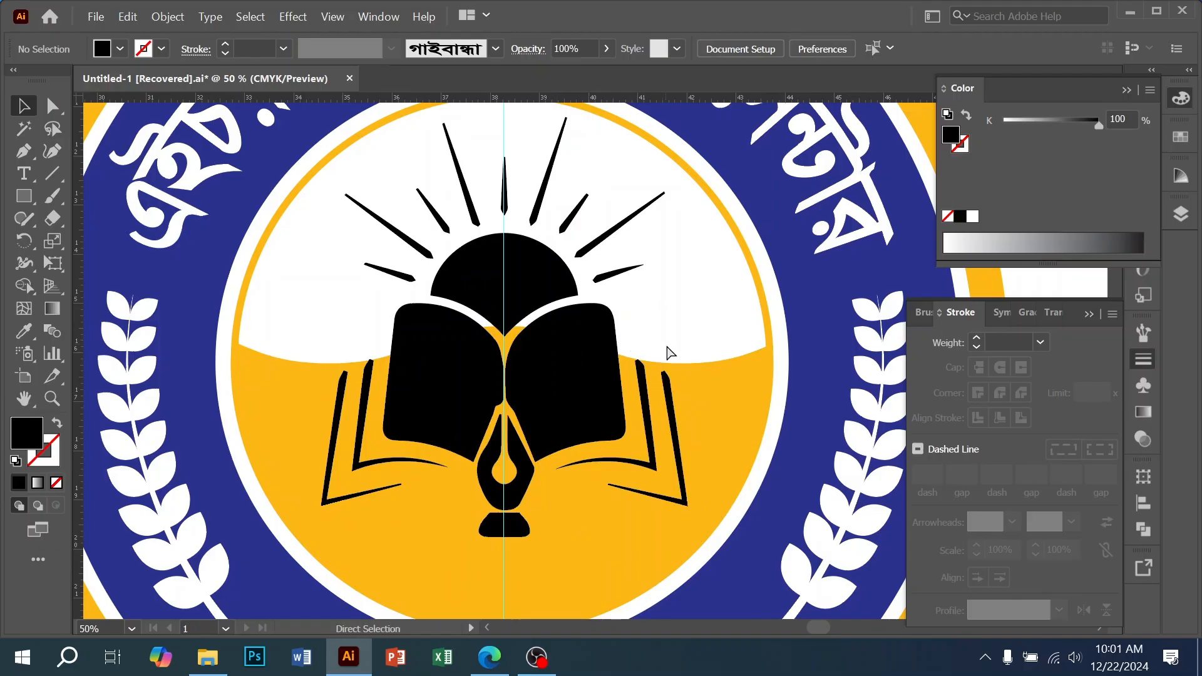
- Restore the emblem's offset and try ungrouping it from the original shapes, then undo the ungrouping and the offset
key(ctrl+shift+z)
click(686, 332)
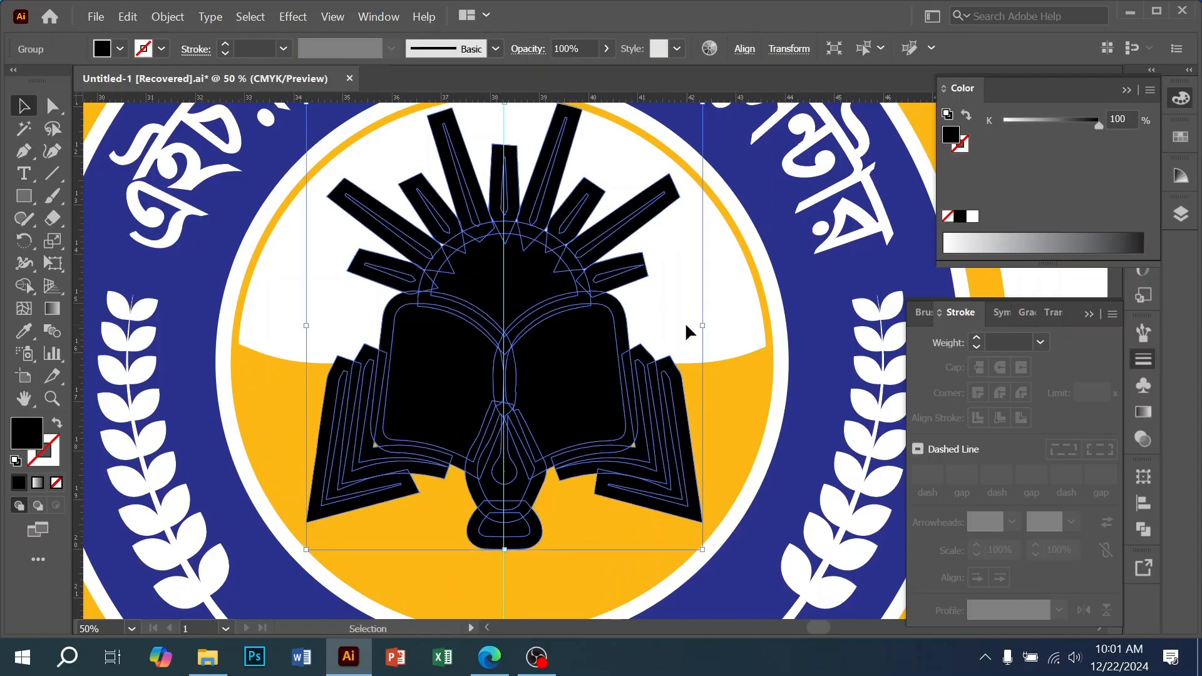
right_click(595, 376)
click(654, 217)
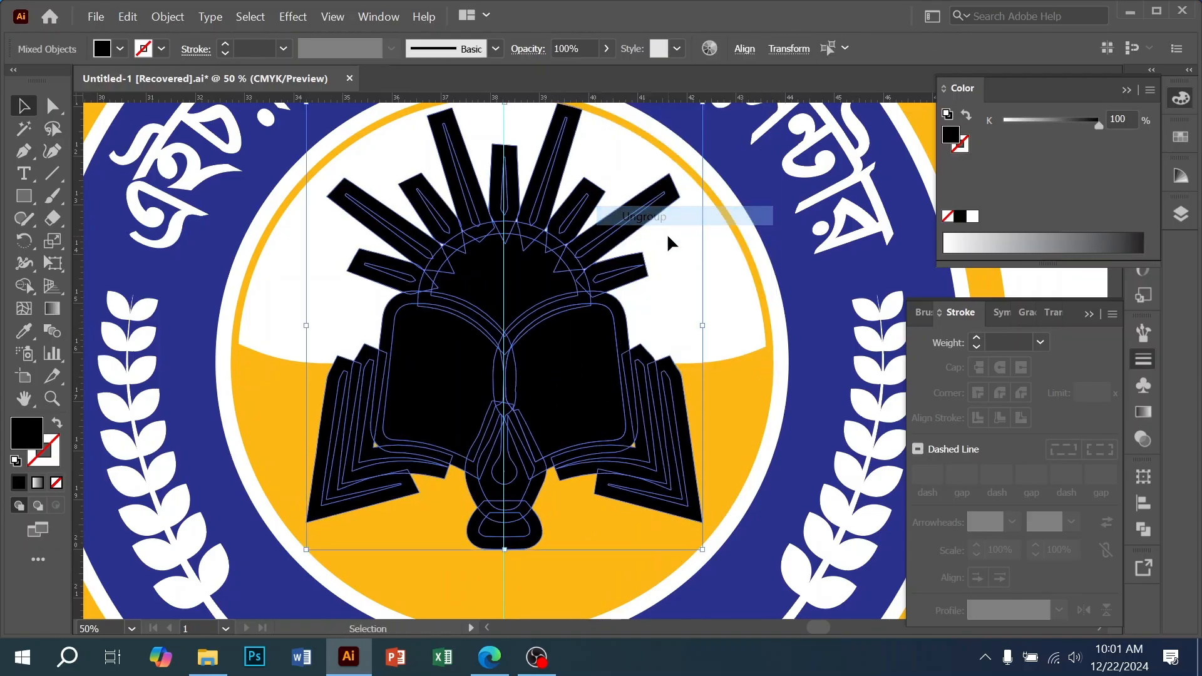
click(668, 238)
click(553, 422)
key(ctrl+z)
key(ctrl+z)
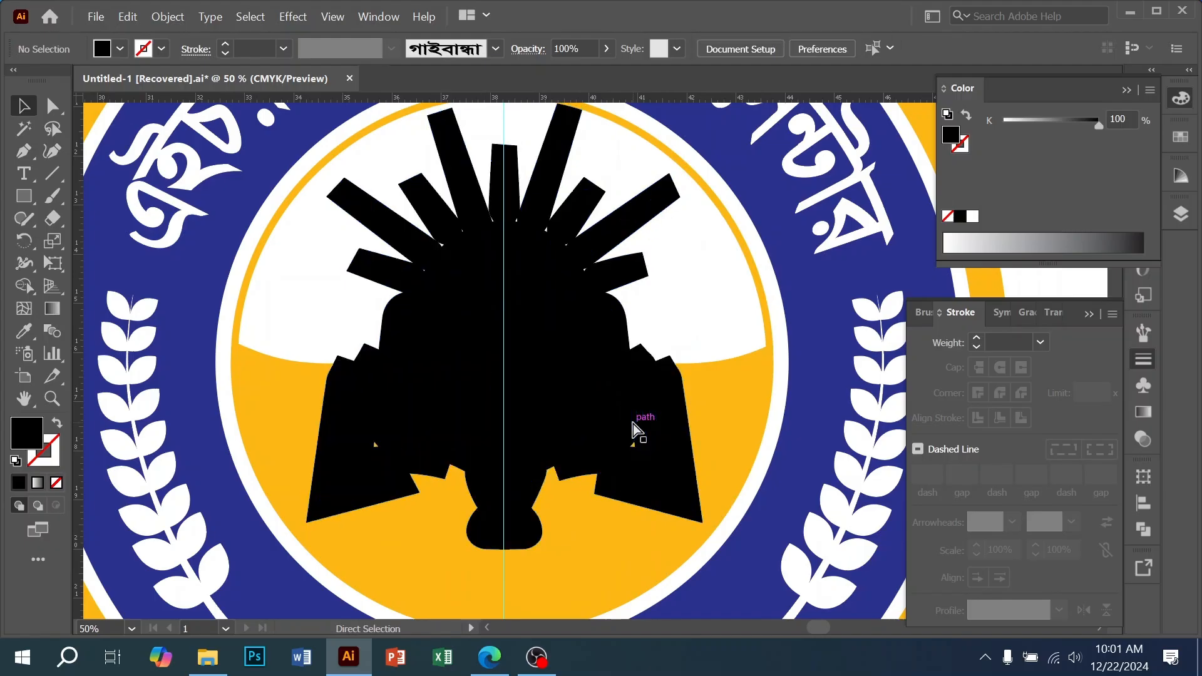
key(ctrl+z)
click(622, 379)
click(599, 296)
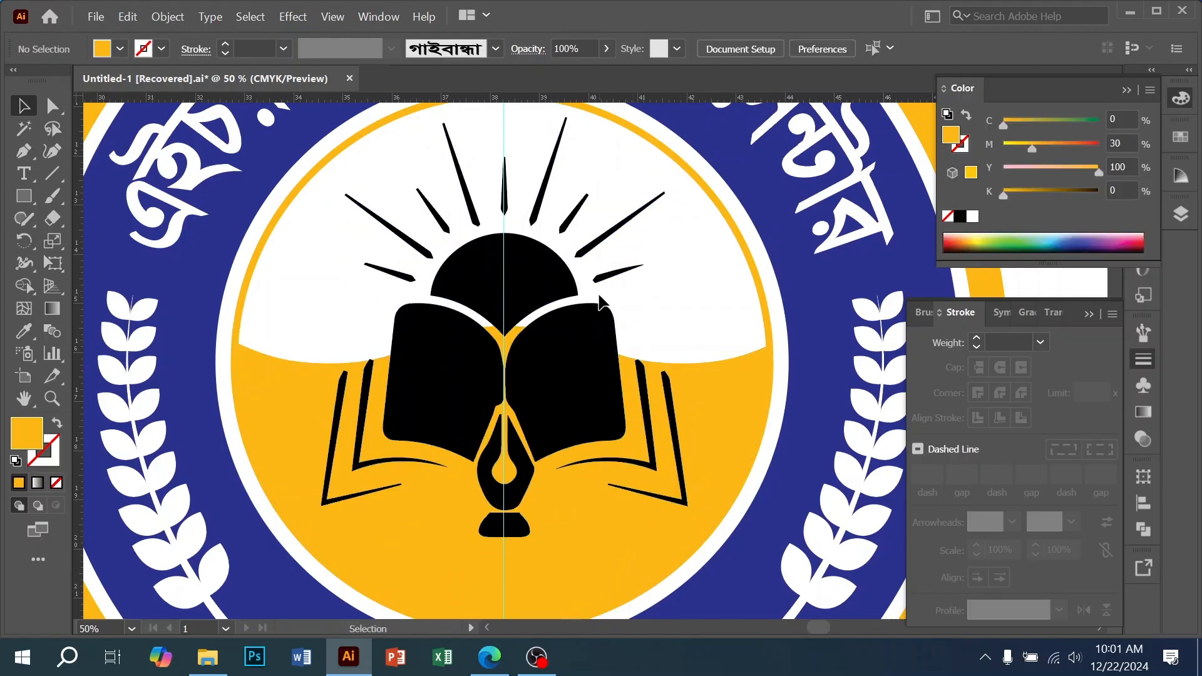
- Restore the offset and try cutting the left page outlines and pen base outline out of the wave with Shape Builder
key(ctrl+shift+z)
key(ctrl+shift+z)
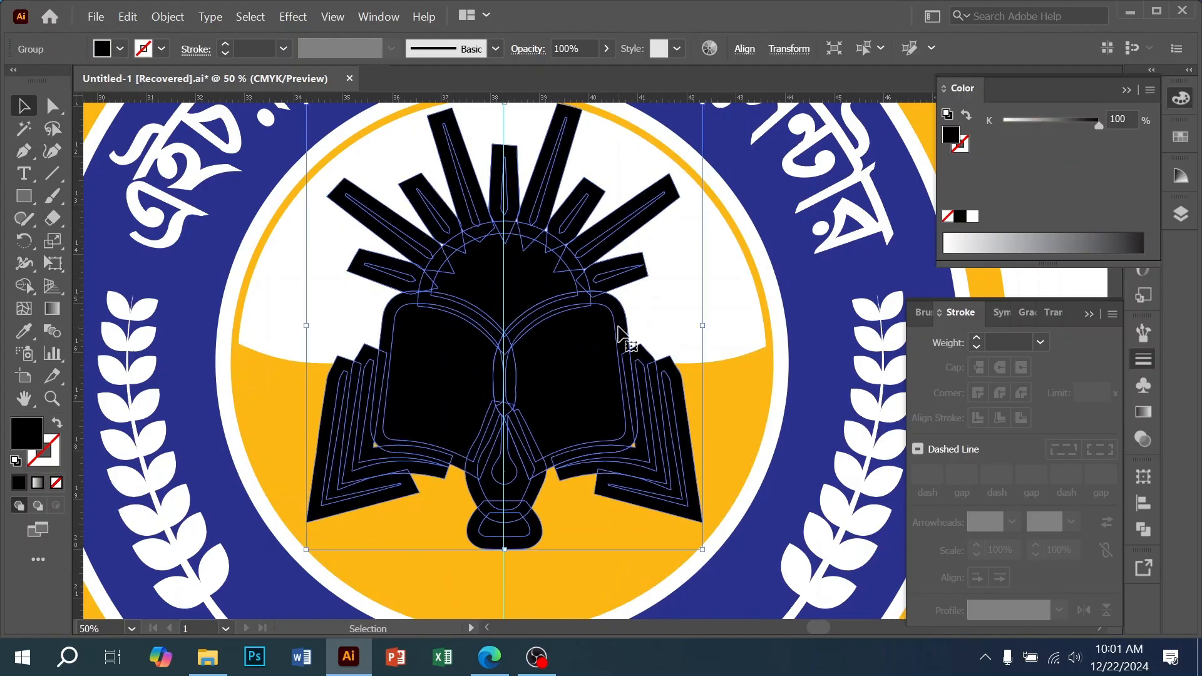
click(734, 398)
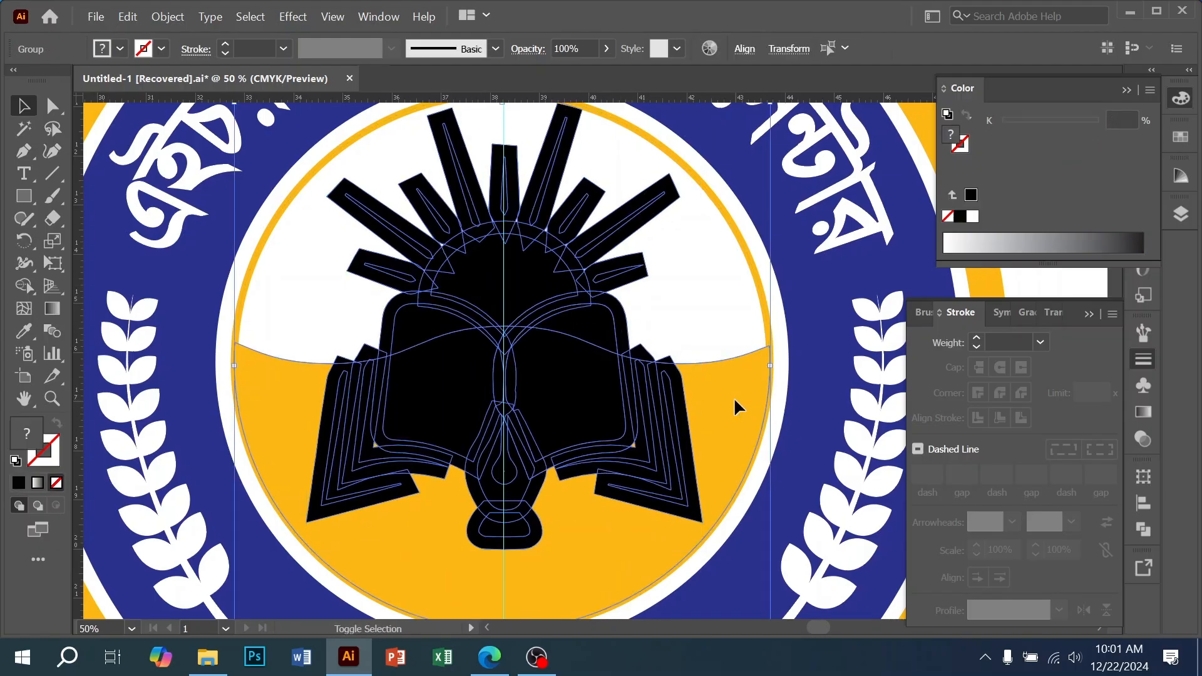
click(24, 286)
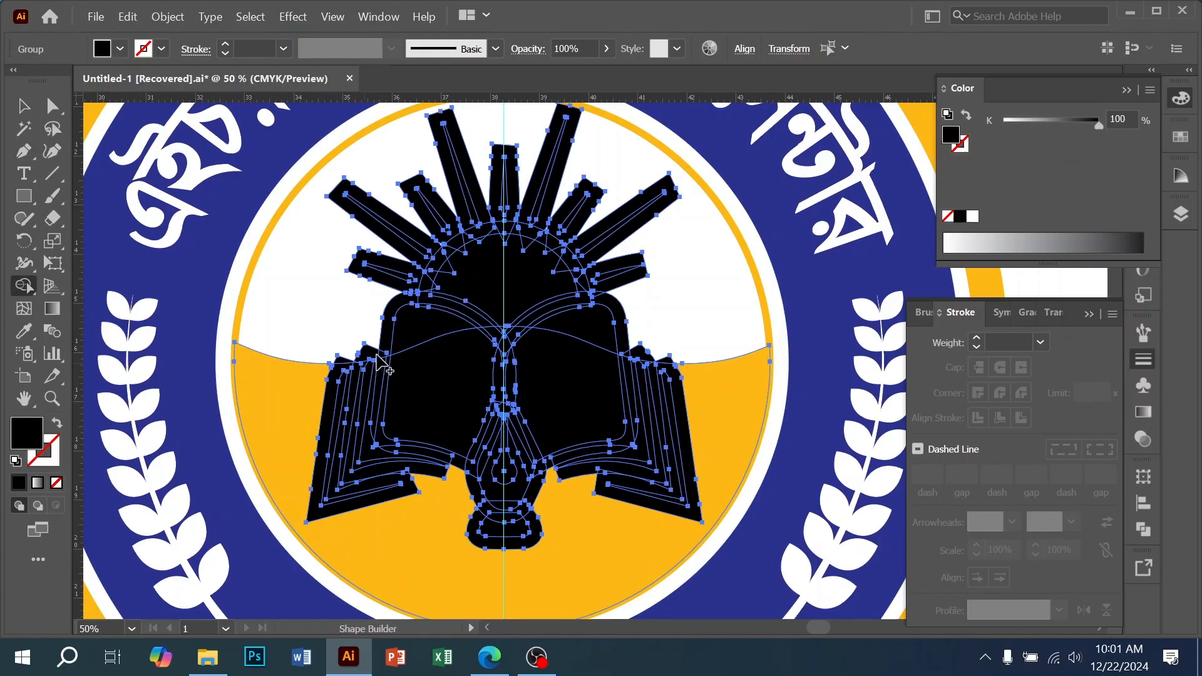
alt+click(338, 358)
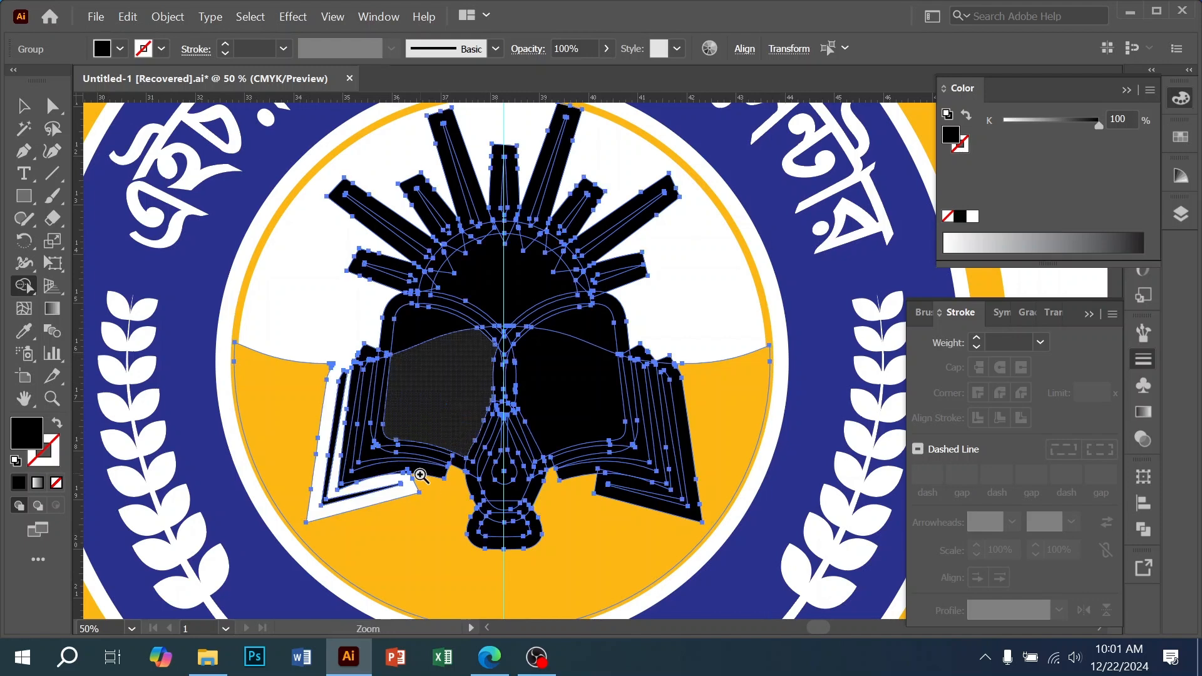
ctrl+click(422, 471)
drag(423, 470, 326, 554)
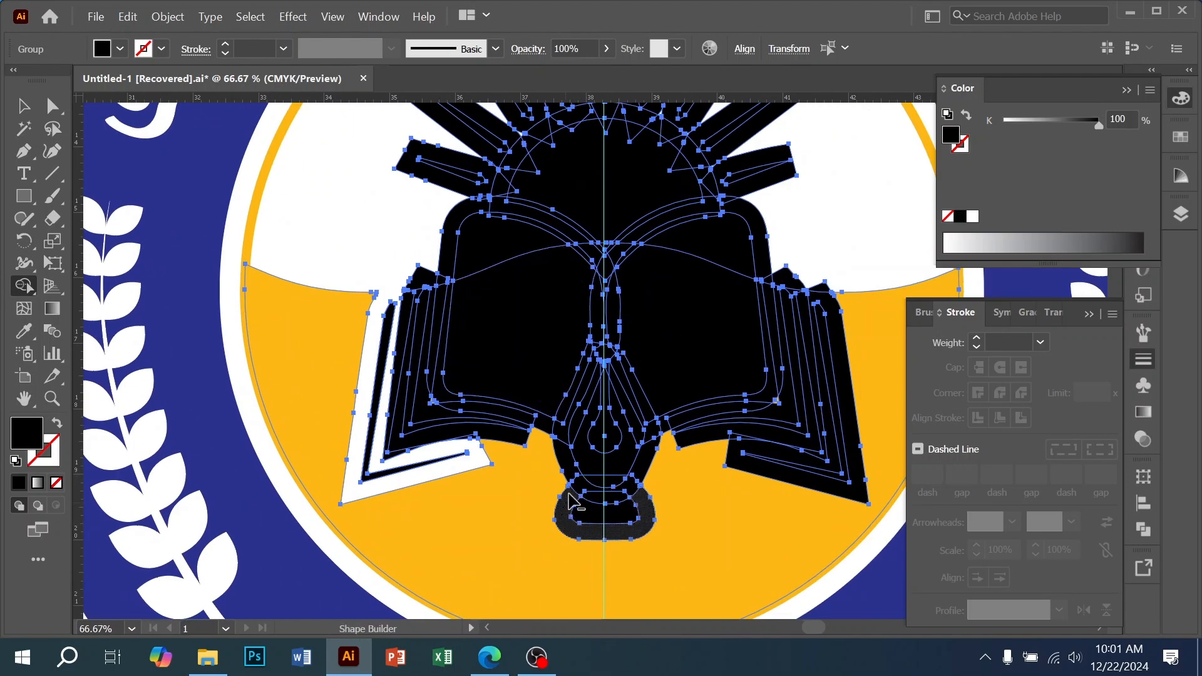
mouse_move(571, 501)
mouse_down()
mouse_move(586, 445)
mouse_move(483, 322)
mouse_move(532, 438)
mouse_move(532, 416)
mouse_up()
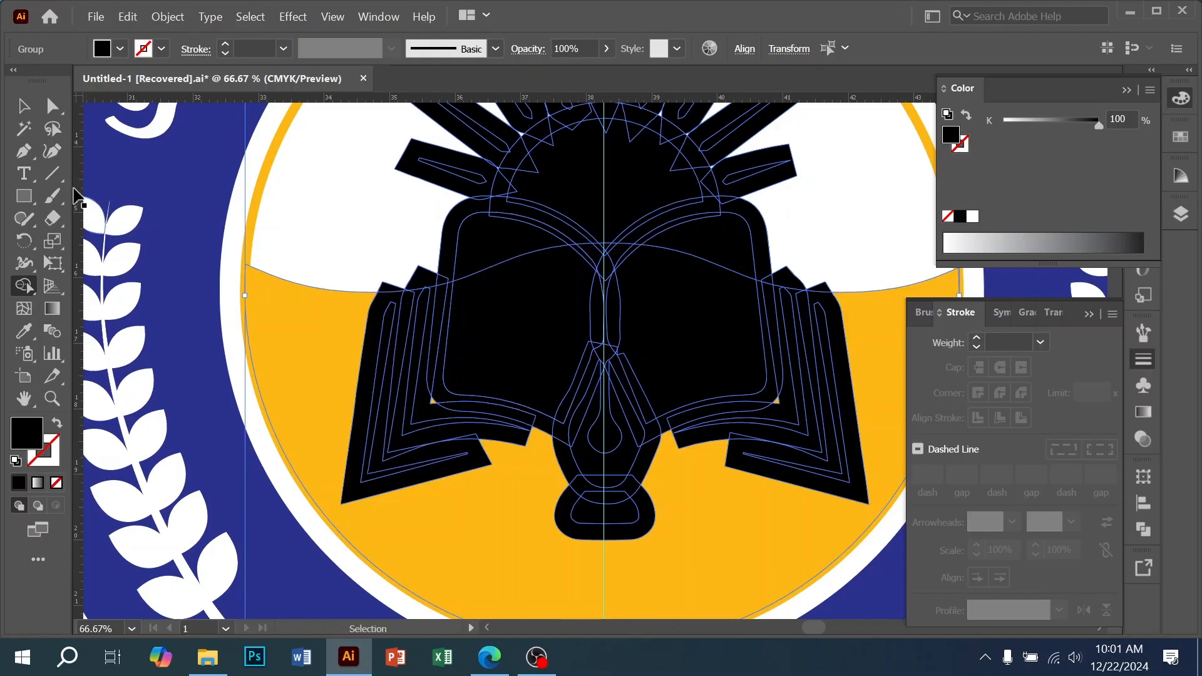
key(v)
- Unite the shapes of the original black book-and-sun emblem with Pathfinder
click(252, 195)
click(529, 317)
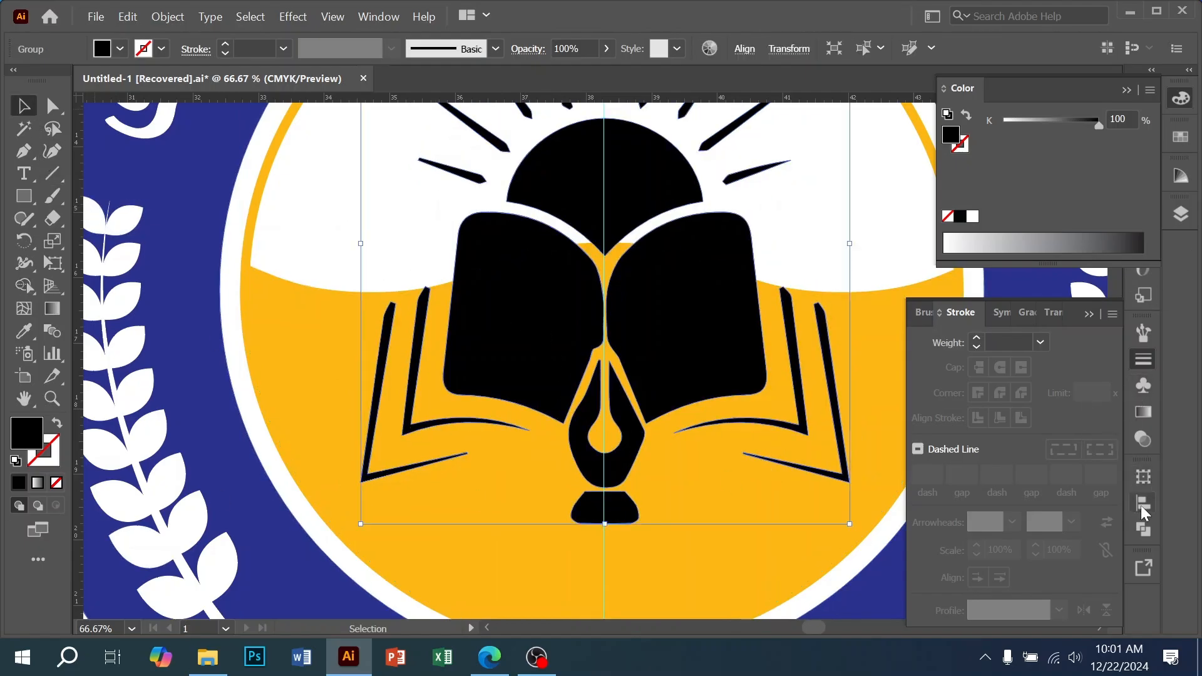
click(1137, 523)
click(923, 518)
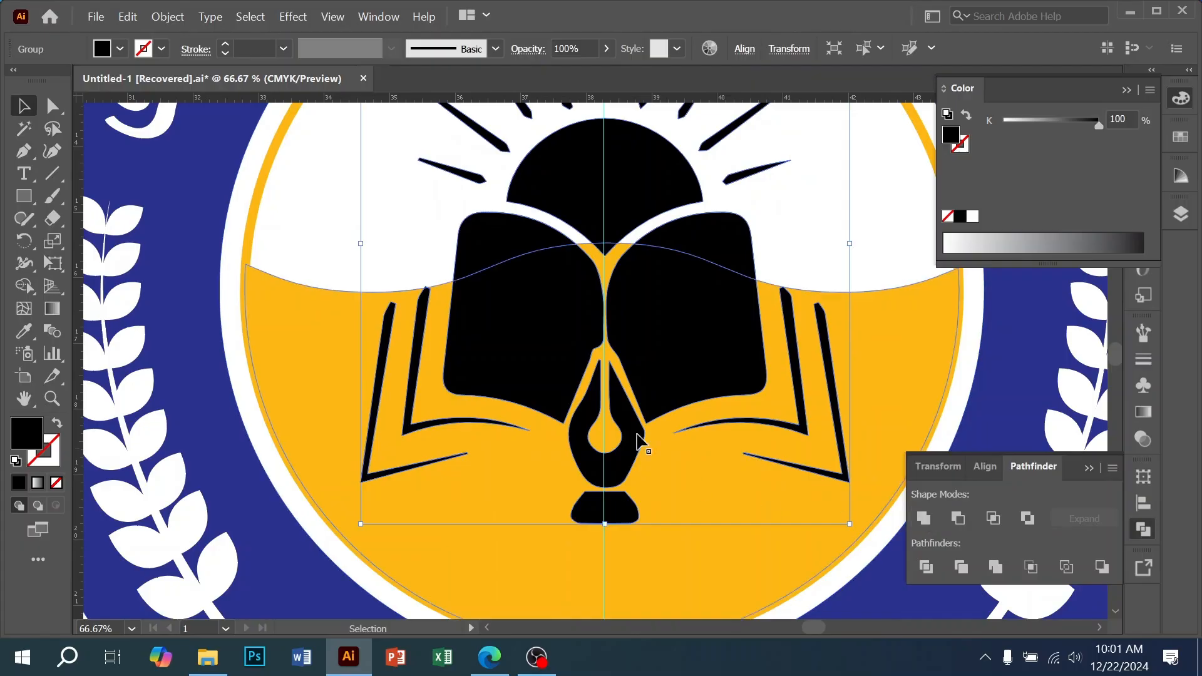
key(ctrl+minus)
key(a)
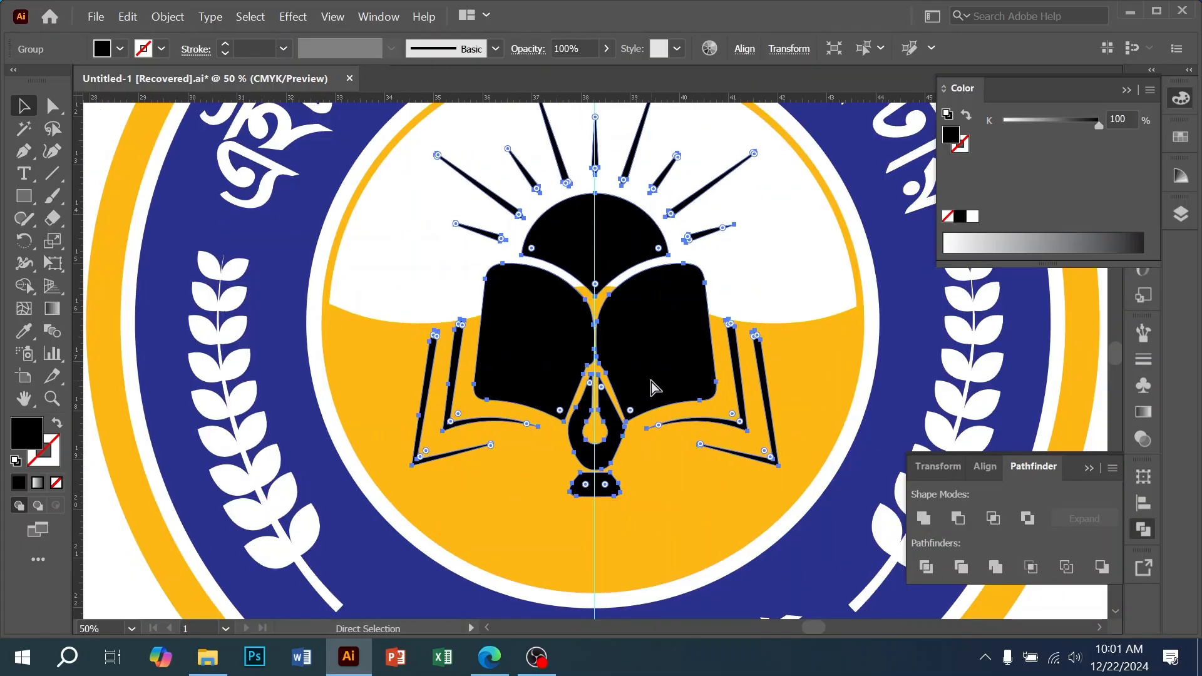
key(v)
drag(656, 344, 633, 366)
- Offset the united emblem's paths by 0.25 in with miter joins and a miter limit of 4
click(166, 16)
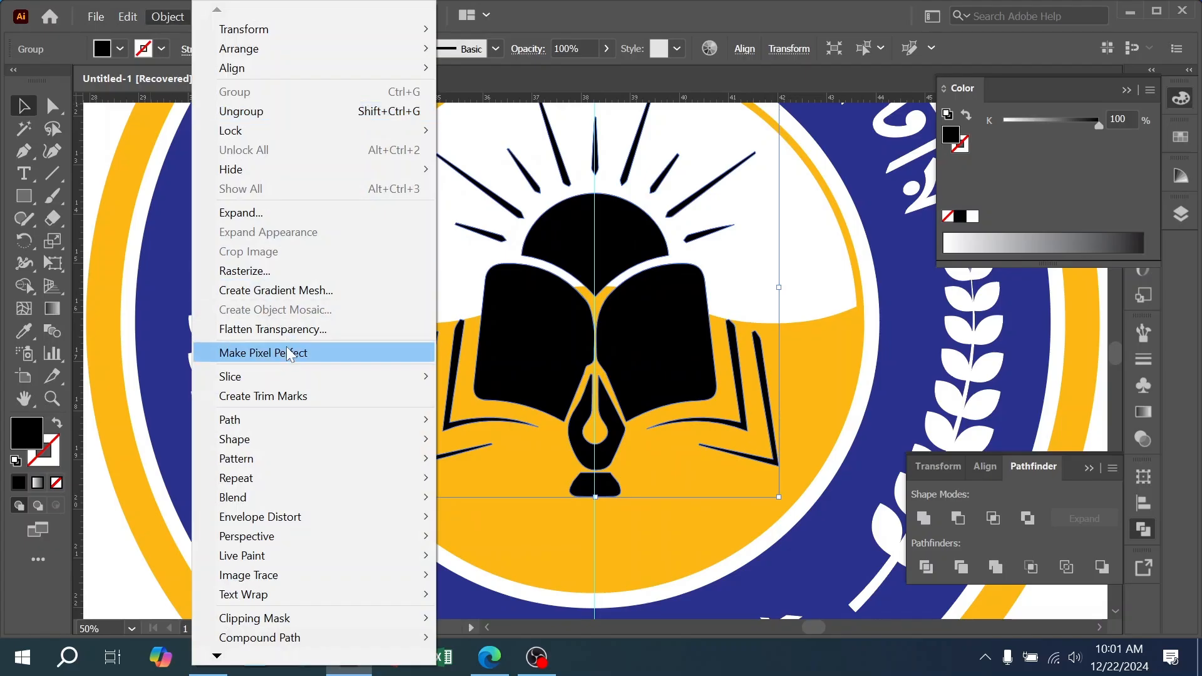
mouse_move(275, 420)
click(488, 483)
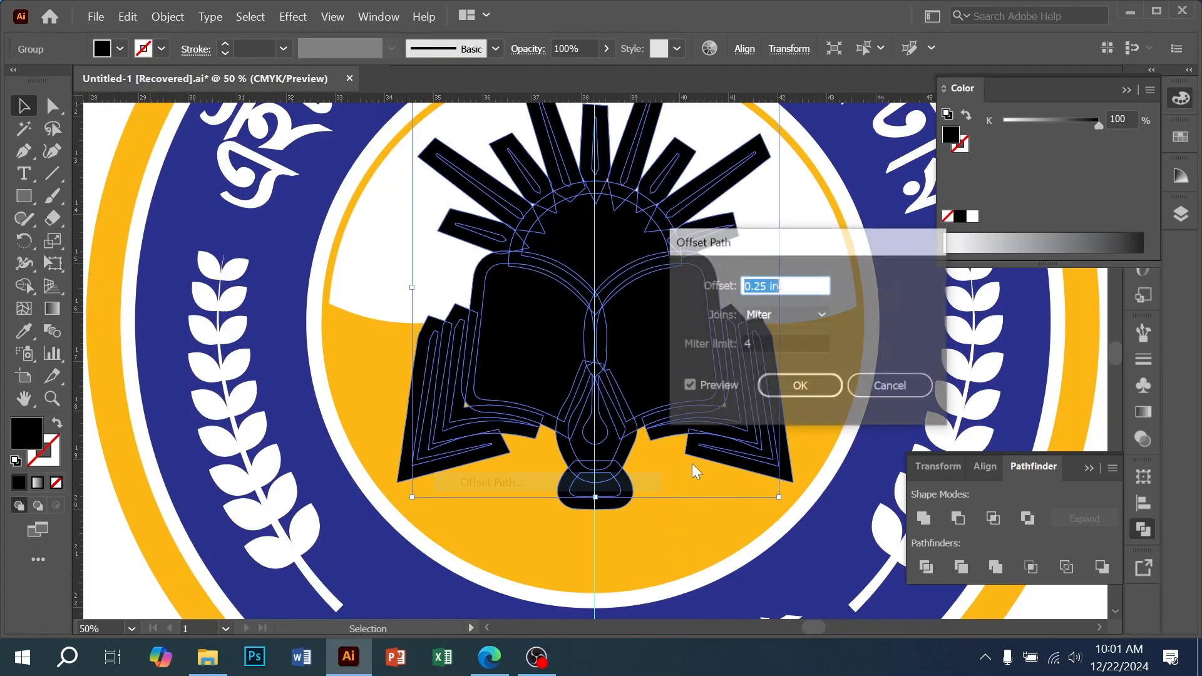
click(800, 387)
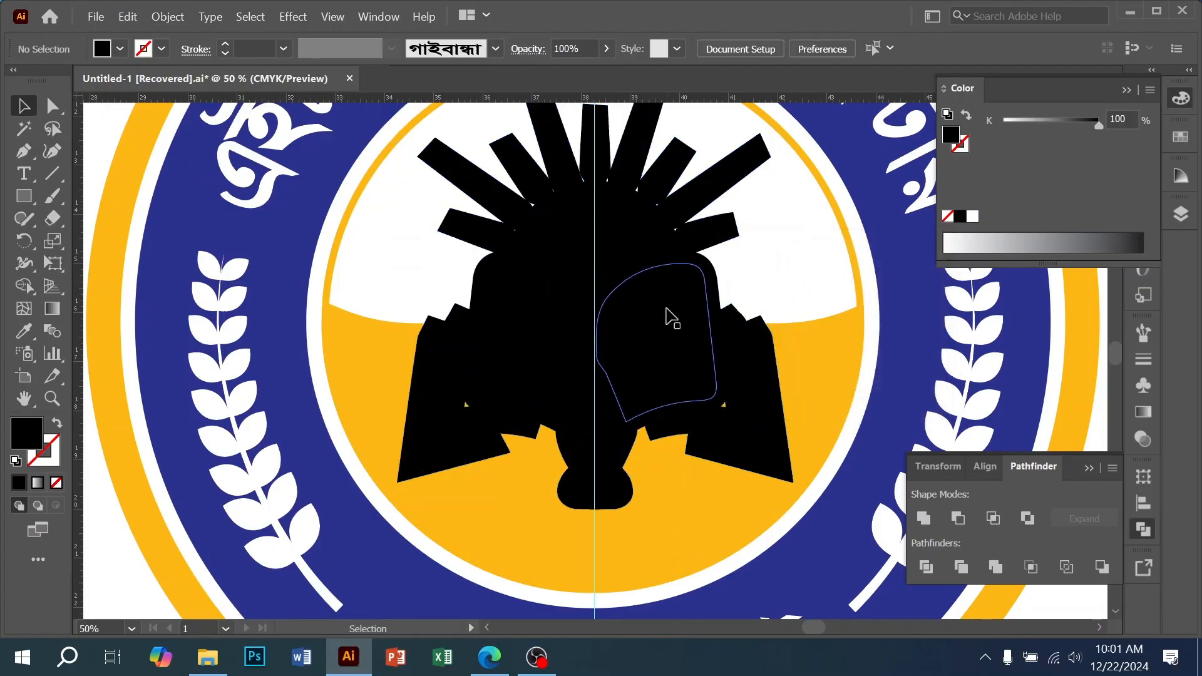
- Place a copy of the offset emblem in the blank area beside the circular logo and ungroup it
right_click(655, 316)
click(582, 312)
scroll(611, 448, down, 3)
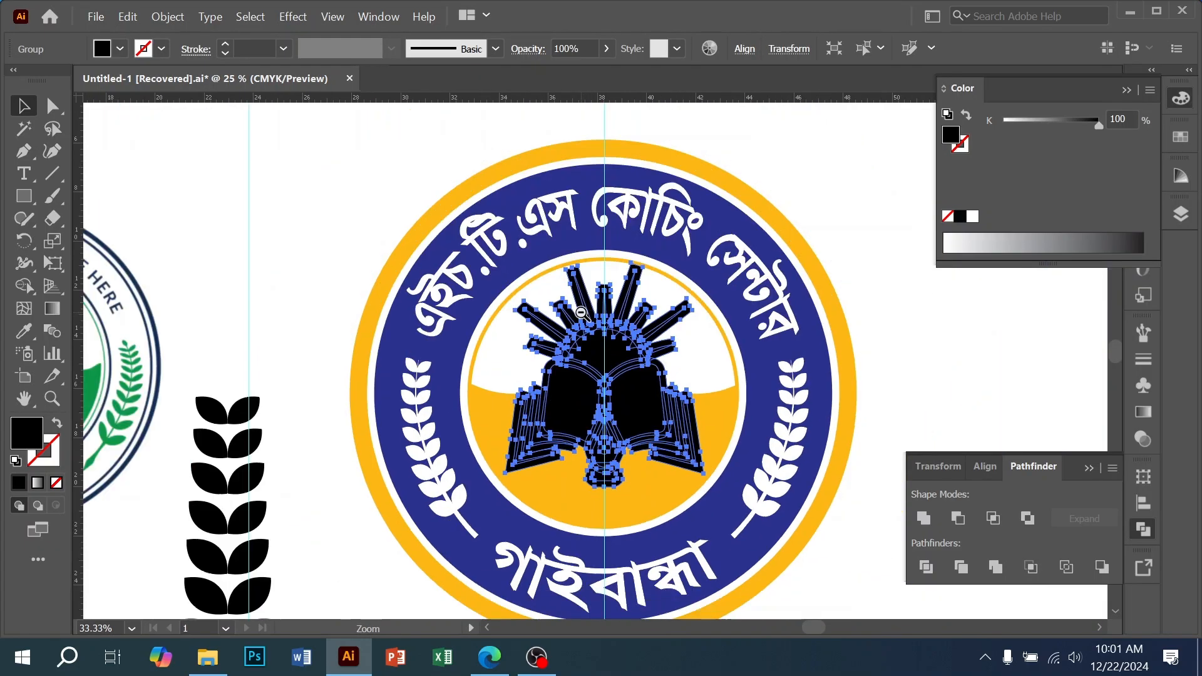
drag(610, 408, 932, 367)
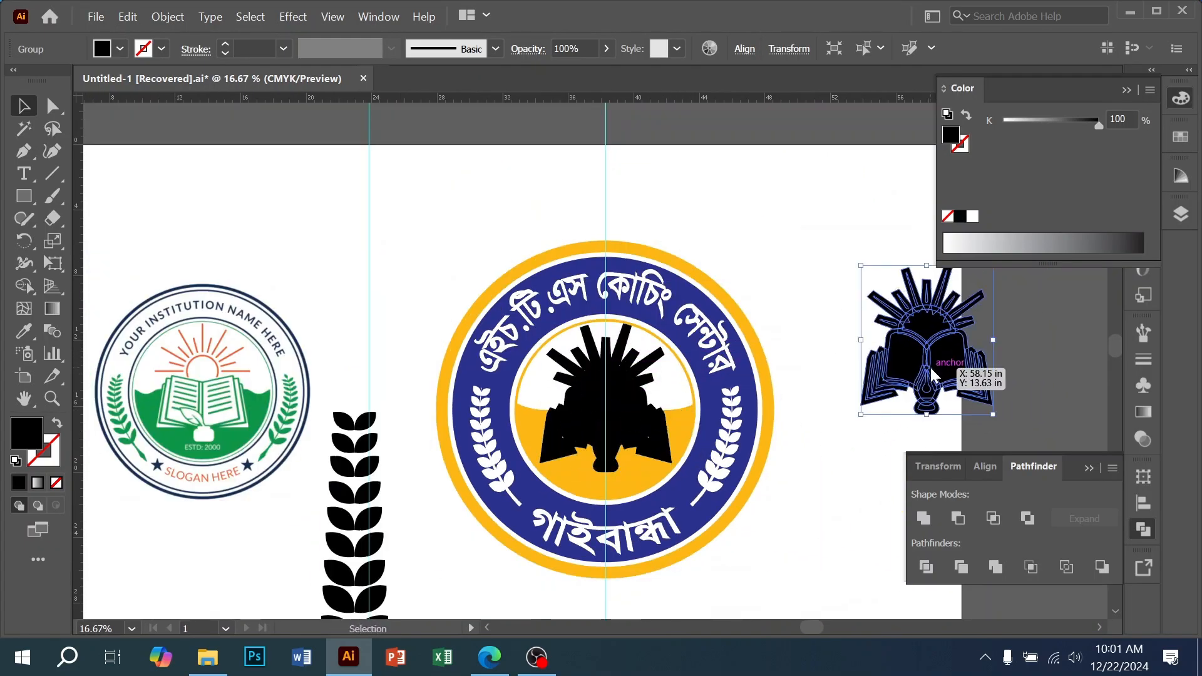
right_click(932, 368)
click(981, 213)
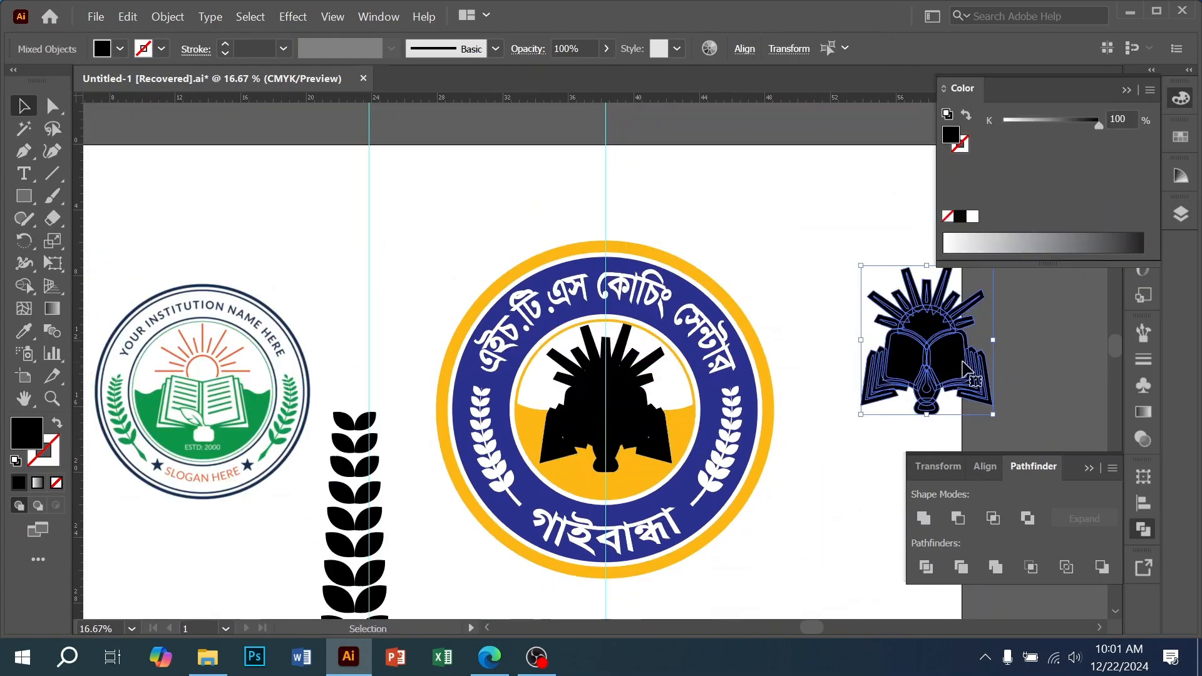
- Try to pull a piece off the ungrouped emblem copy, undo that, and select the whole copy
click(1028, 368)
drag(934, 365, 827, 263)
key(ctrl+z)
ctrl+click(614, 346)
ctrl+click(614, 346)
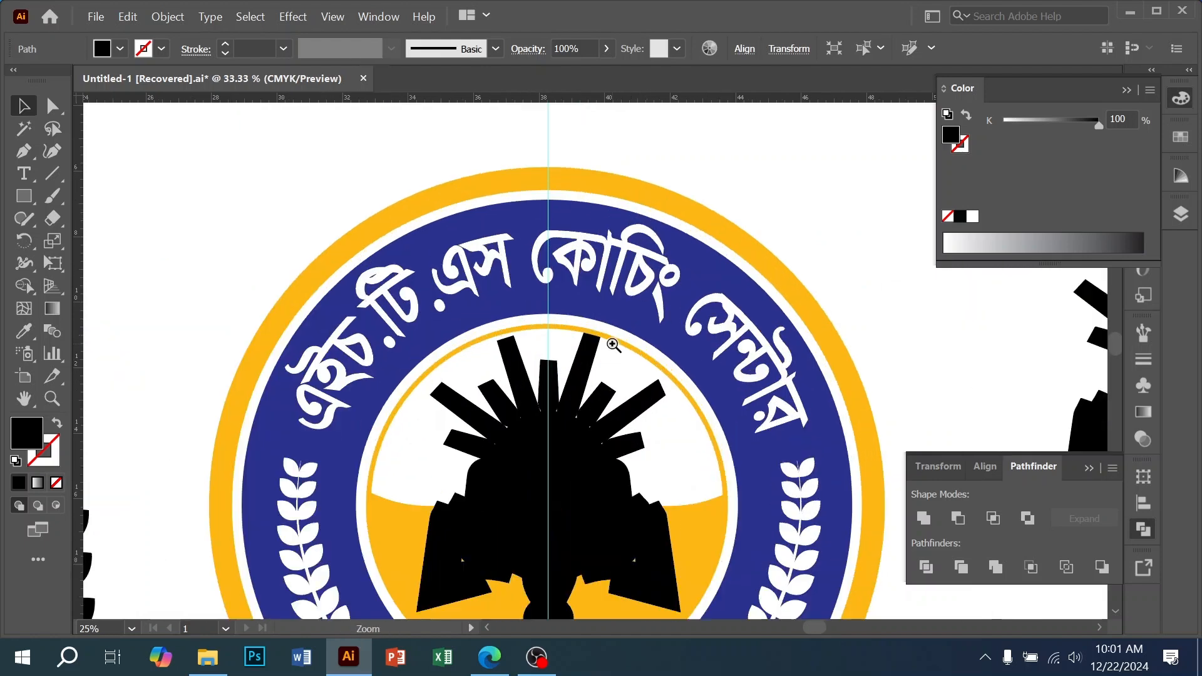
drag(614, 345, 102, 270)
drag(526, 186, 994, 571)
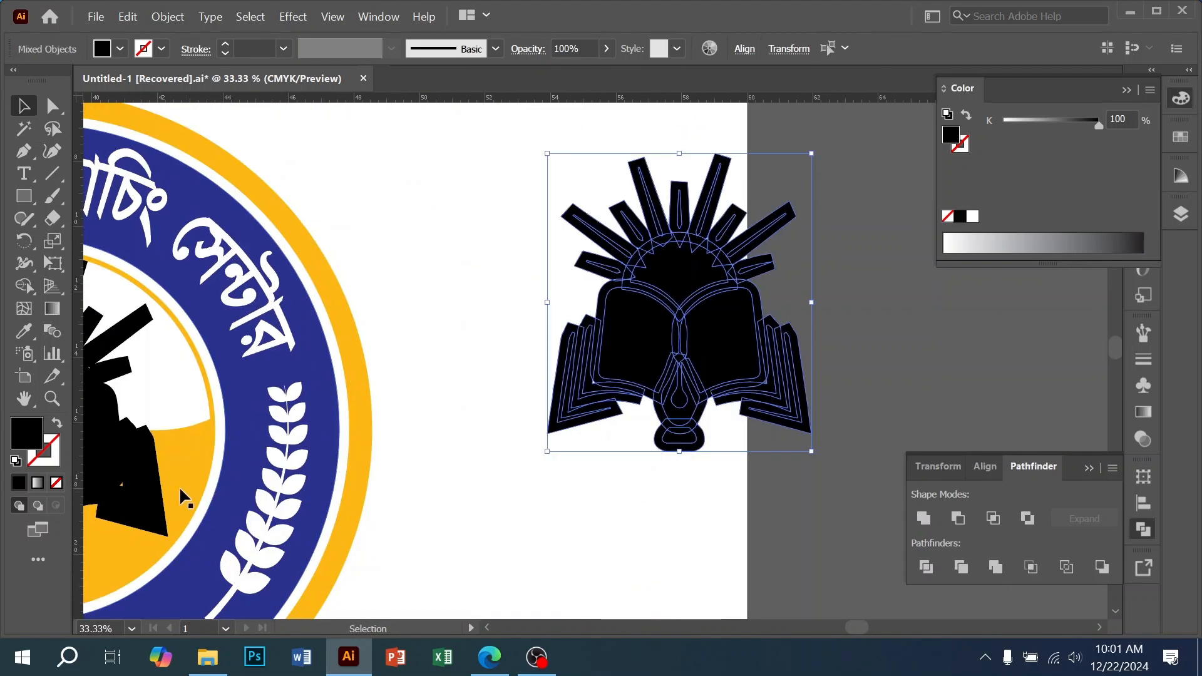
- Undo the ungrouping, the emblem copy beside the logo and the path offset
key(ctrl+z)
key(ctrl+z)
key(ctrl+z)
key(ctrl+z)
- Select the original book emblem inside the logo and paste a copy of it directly in front
key(space)
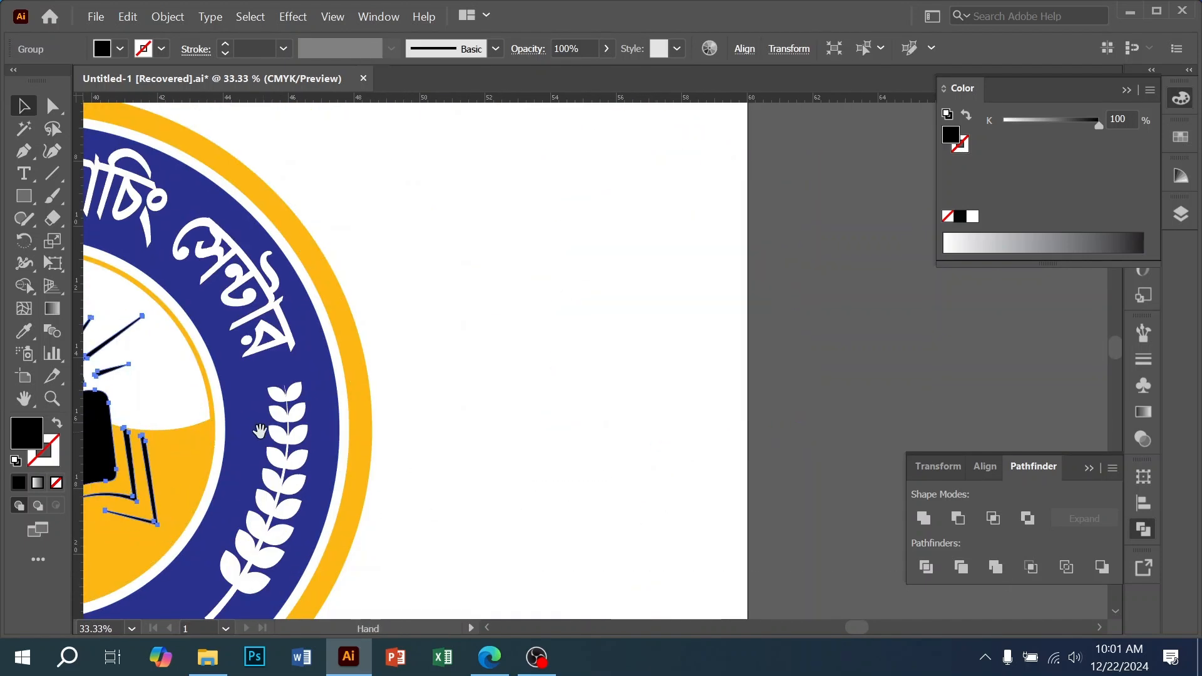
drag(260, 431, 694, 373)
click(809, 440)
click(515, 376)
ctrl+click(514, 342)
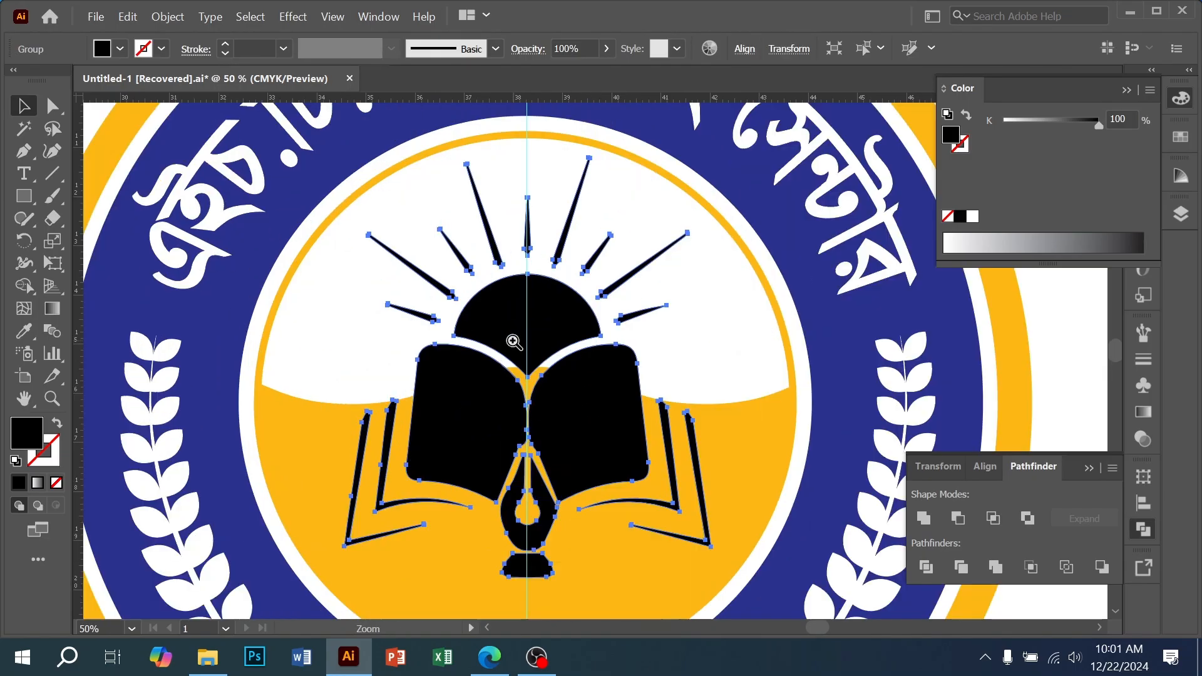
key(ctrl+c)
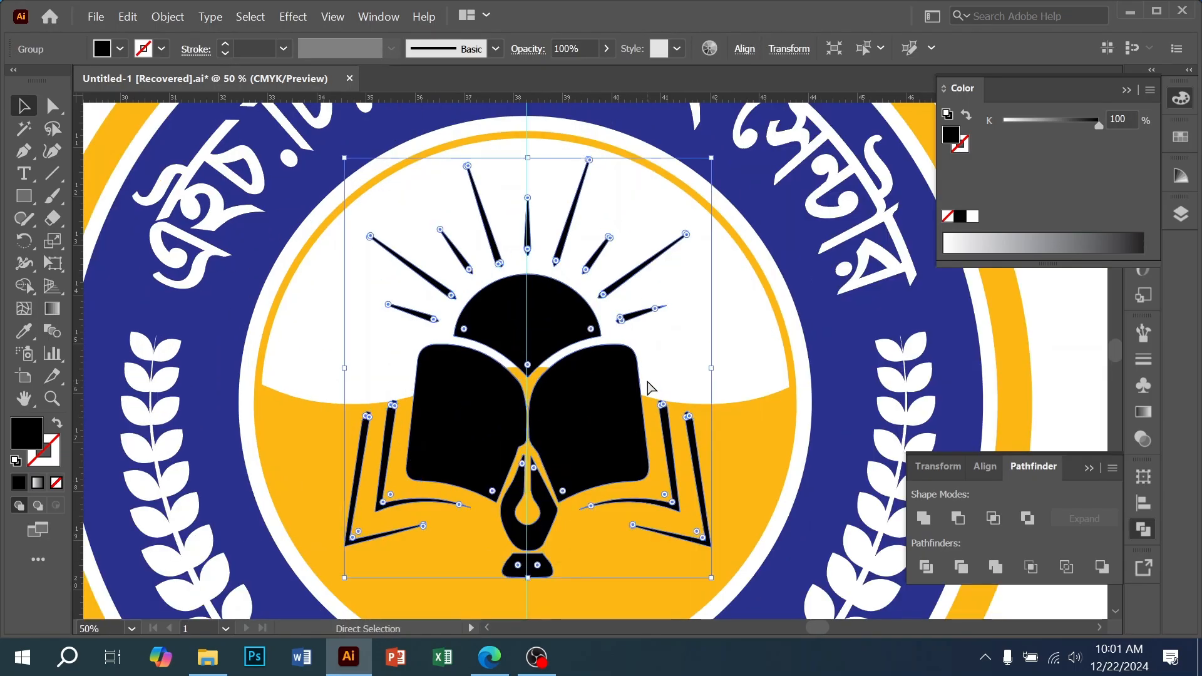
key(ctrl+f)
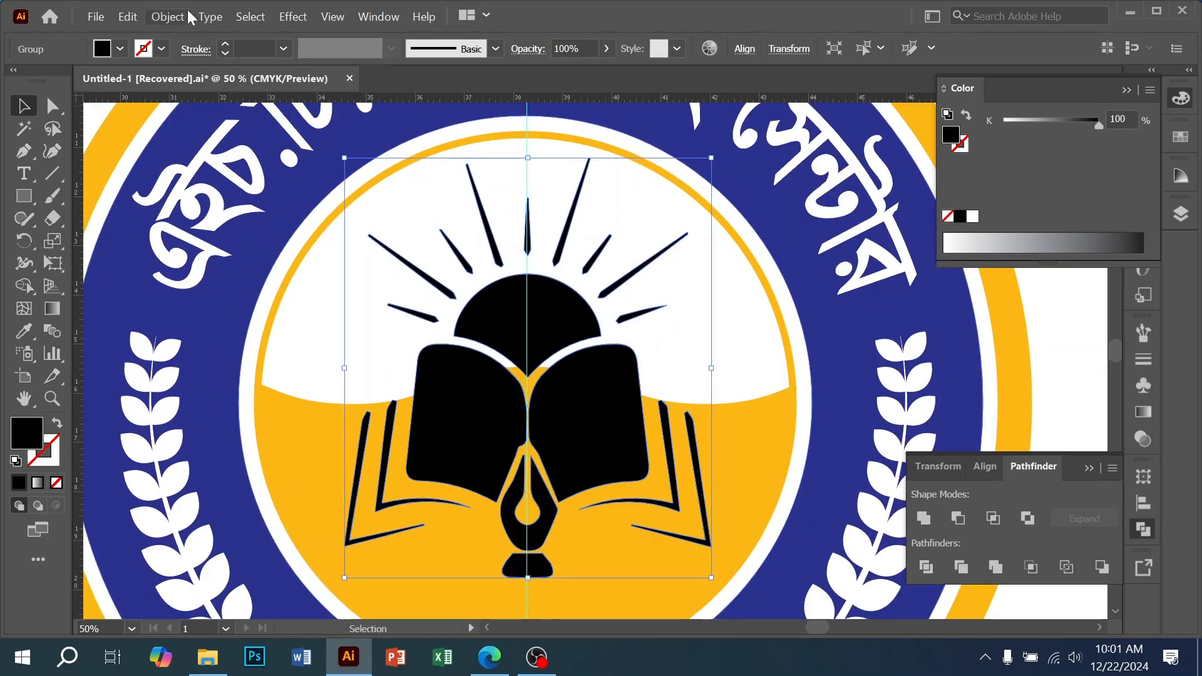
- Apply Offset Path to the pasted emblem copy and add the orange-yellow wave to the selection
click(169, 16)
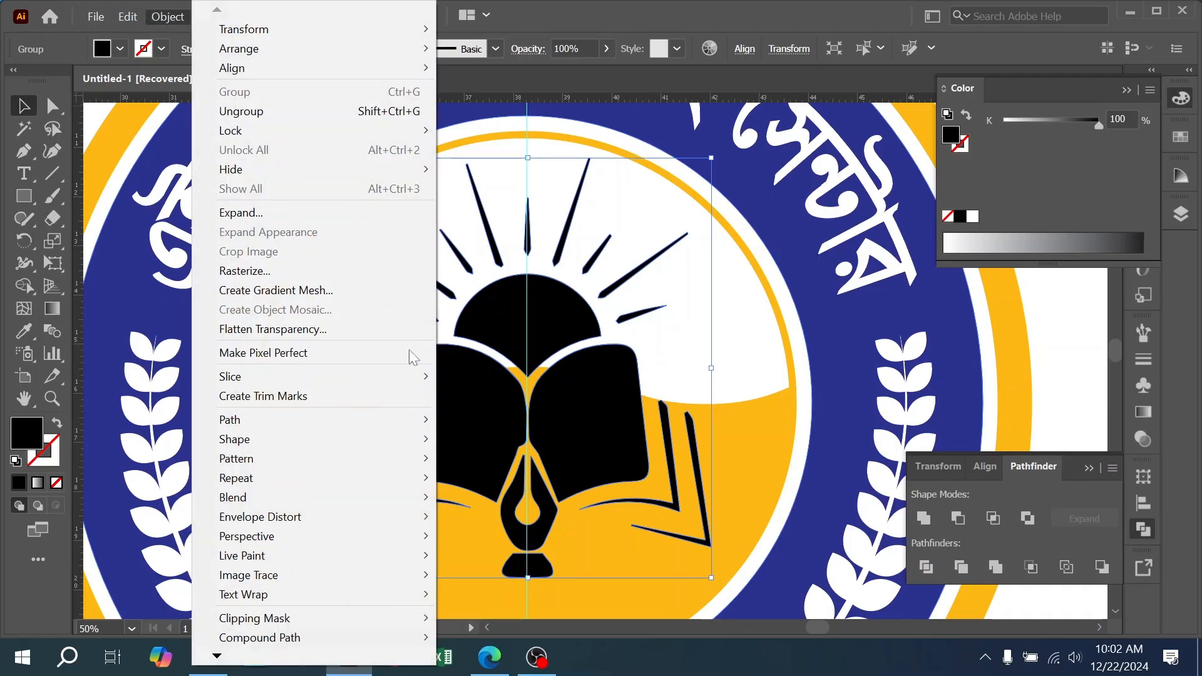
mouse_move(250, 420)
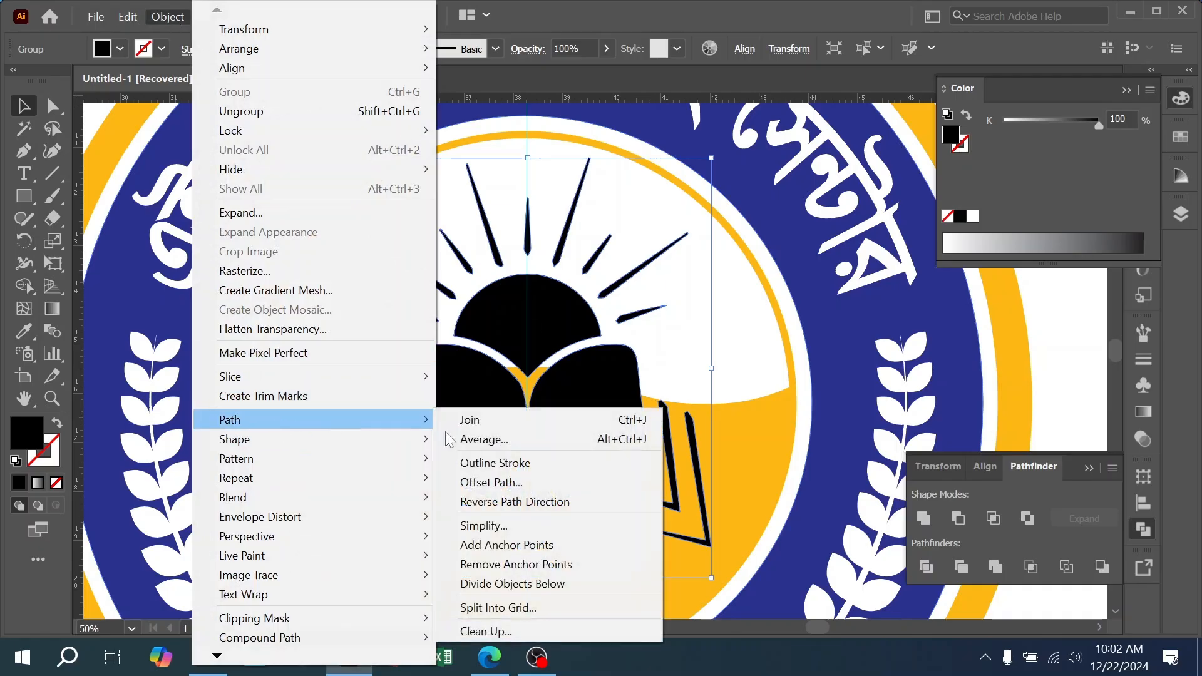
click(495, 489)
click(800, 386)
shift+click(322, 445)
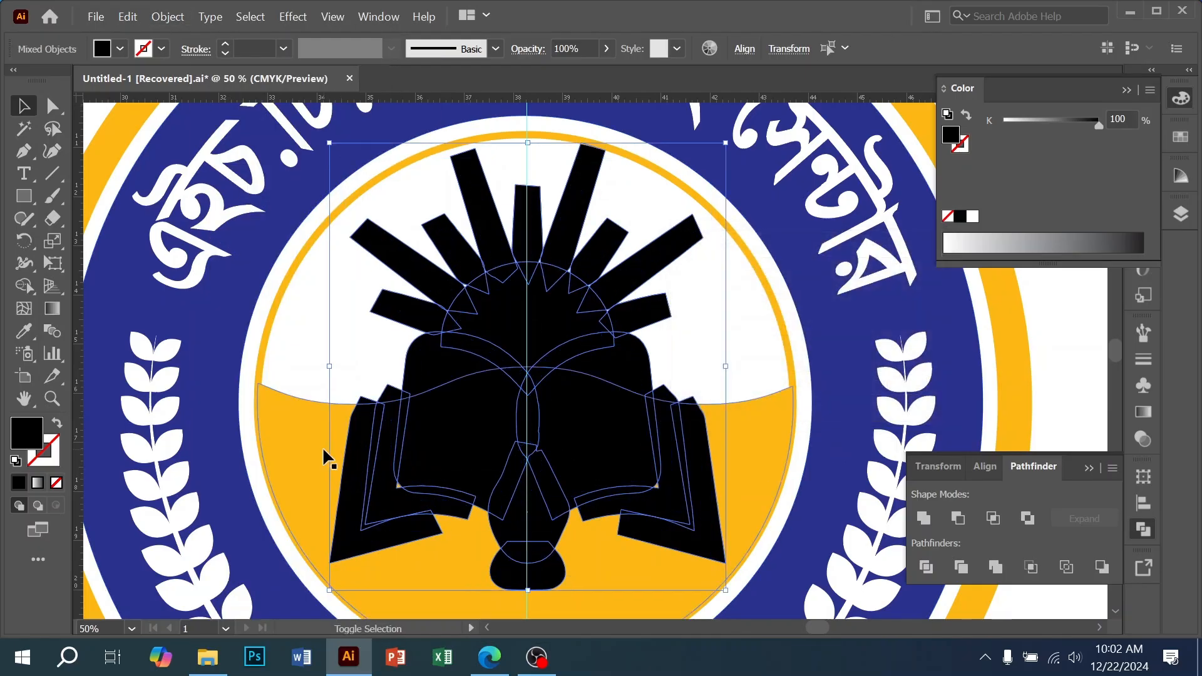
- Subtract the offset emblem regions from the wave with the Shape Builder, leaving a white outline around the book and pen
click(25, 286)
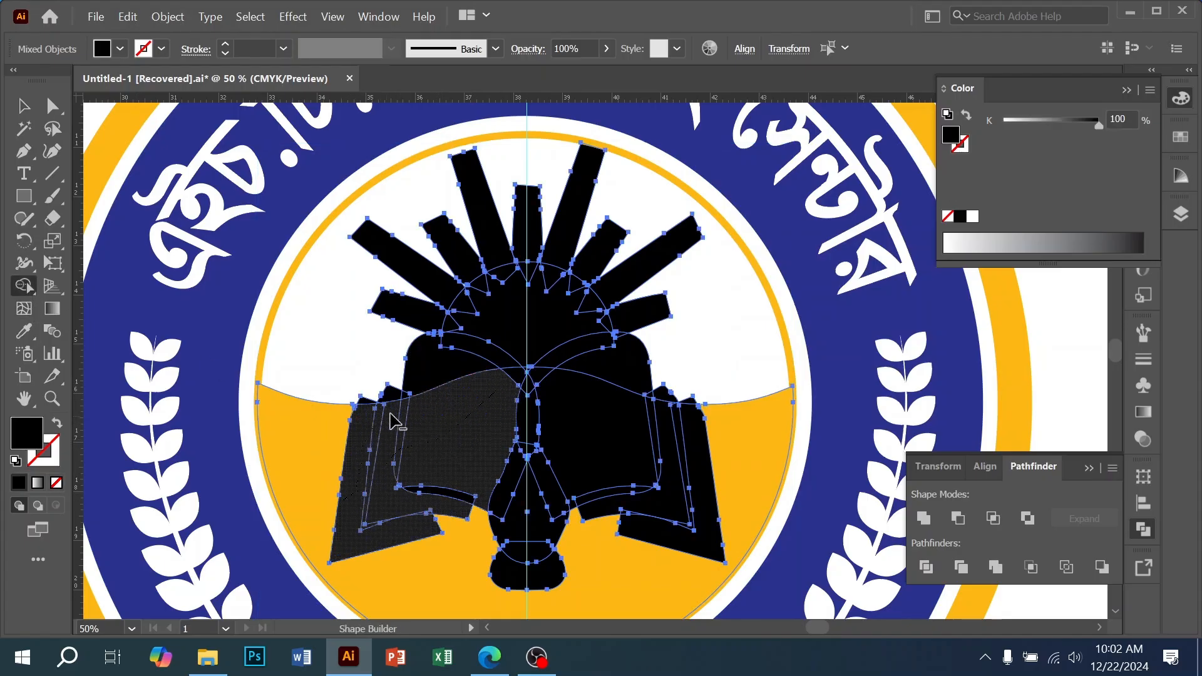
mouse_move(451, 501)
mouse_down()
mouse_move(531, 473)
mouse_move(541, 543)
mouse_move(516, 569)
mouse_move(555, 437)
mouse_move(598, 407)
mouse_move(510, 427)
mouse_move(556, 368)
mouse_move(533, 402)
mouse_move(518, 379)
mouse_move(629, 436)
mouse_move(664, 402)
mouse_up()
drag(674, 524, 621, 483)
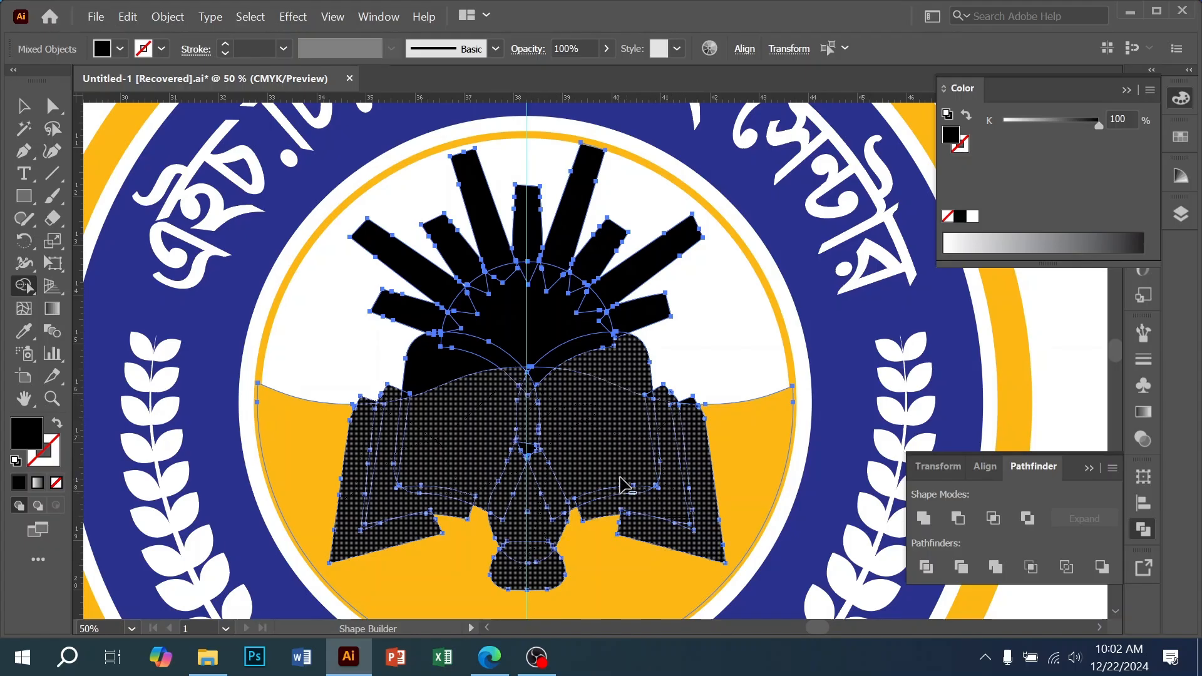
mouse_move(480, 436)
mouse_down()
mouse_move(516, 341)
mouse_move(399, 407)
mouse_move(609, 363)
mouse_up()
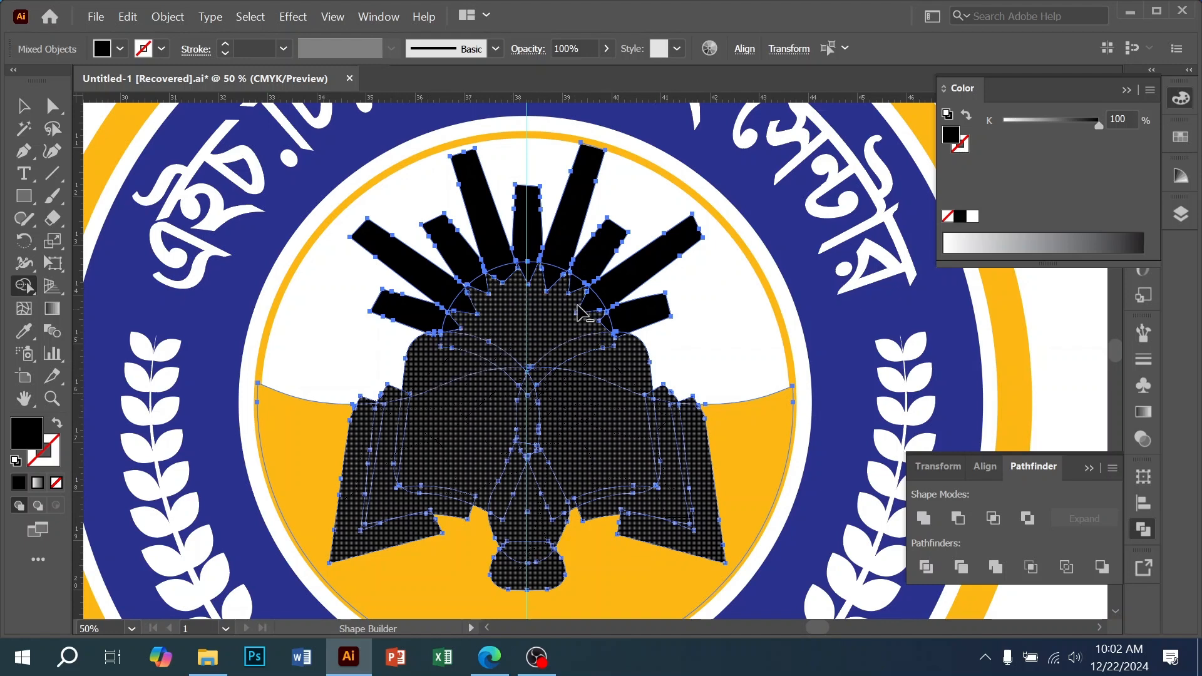
mouse_move(579, 311)
mouse_down()
mouse_move(619, 289)
mouse_move(505, 252)
mouse_move(420, 309)
mouse_move(479, 308)
mouse_move(499, 276)
mouse_move(441, 324)
mouse_move(527, 279)
mouse_move(644, 321)
mouse_move(606, 343)
mouse_up()
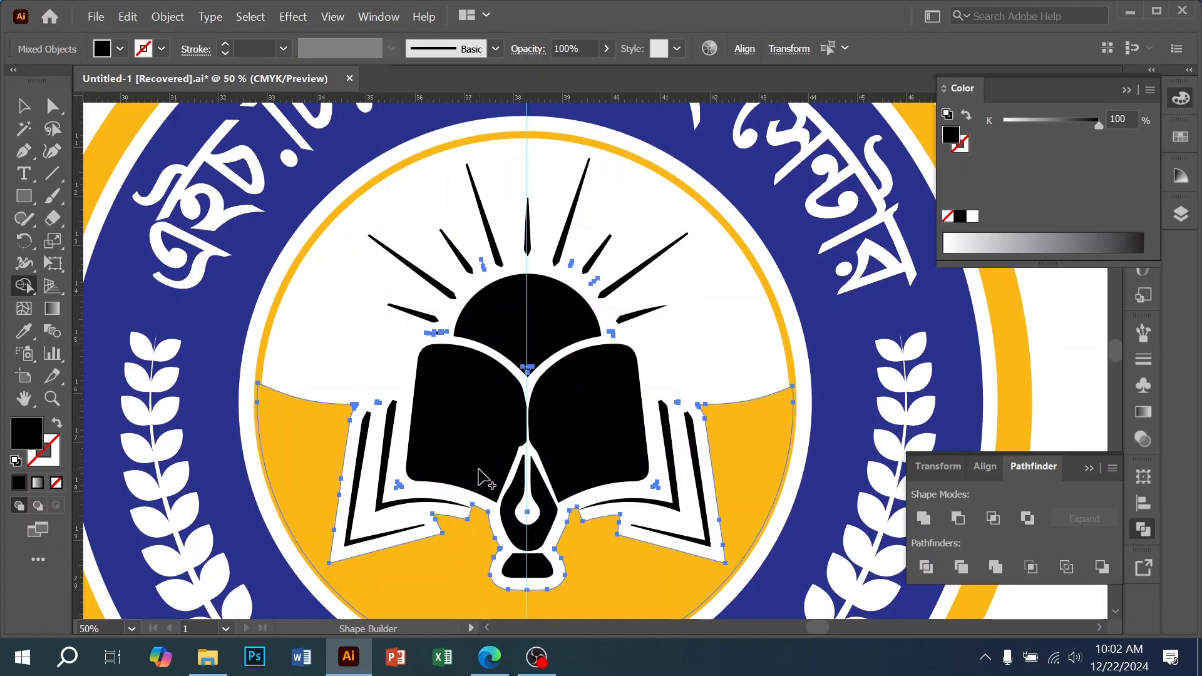
key(v)
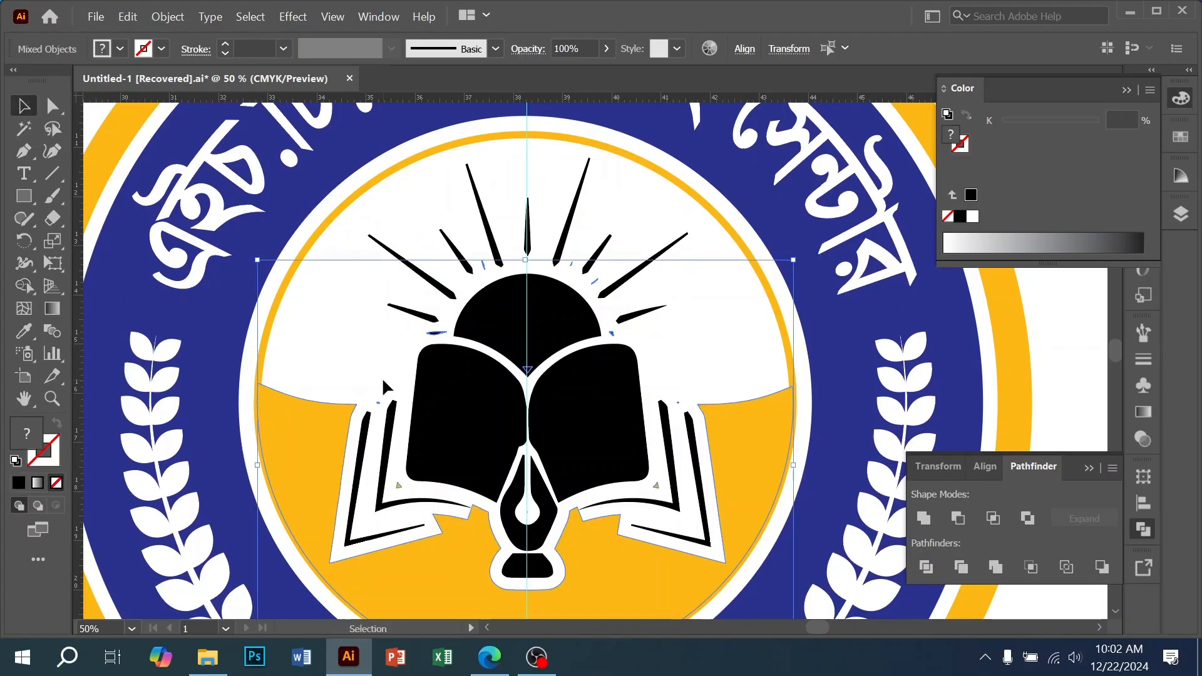
click(360, 356)
- Ungroup the cut orange-yellow wave from its small leftover pieces
scroll(564, 507, up, 1)
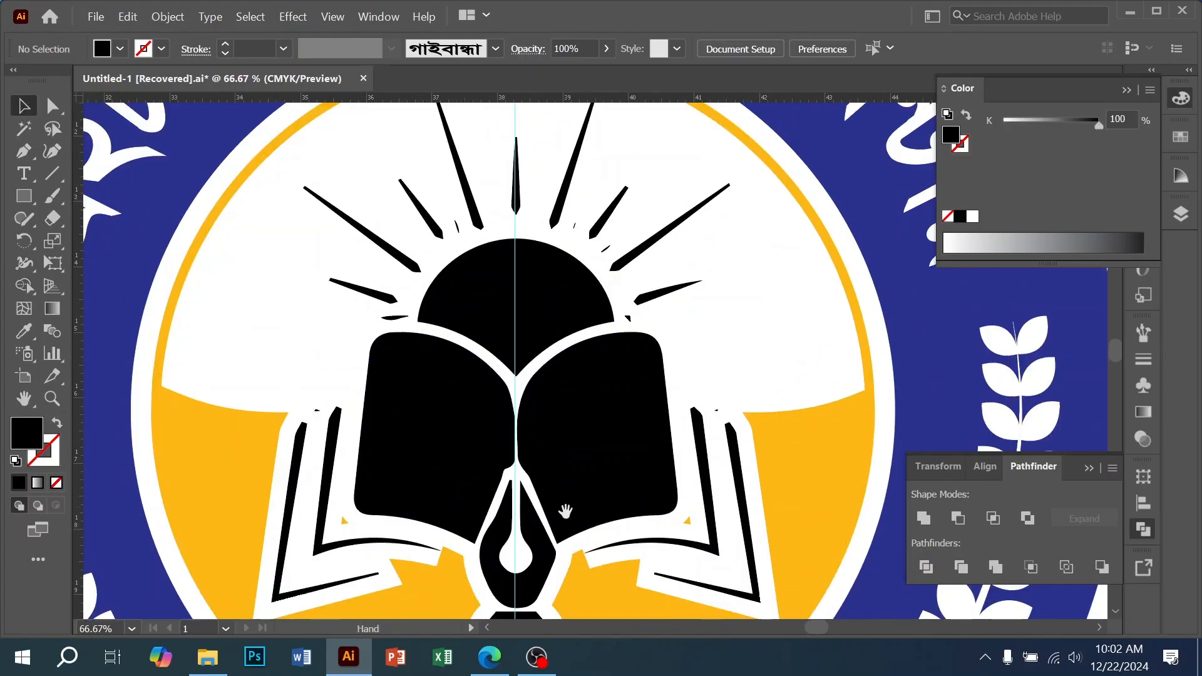
right_click(688, 445)
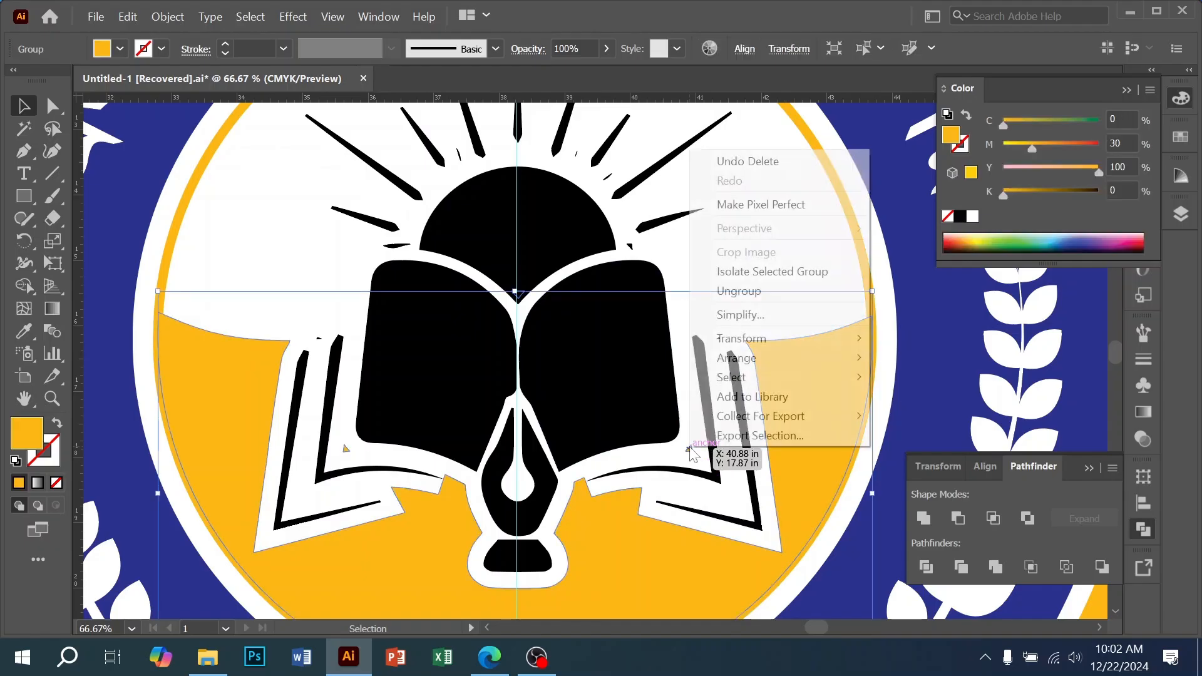
click(743, 292)
click(744, 254)
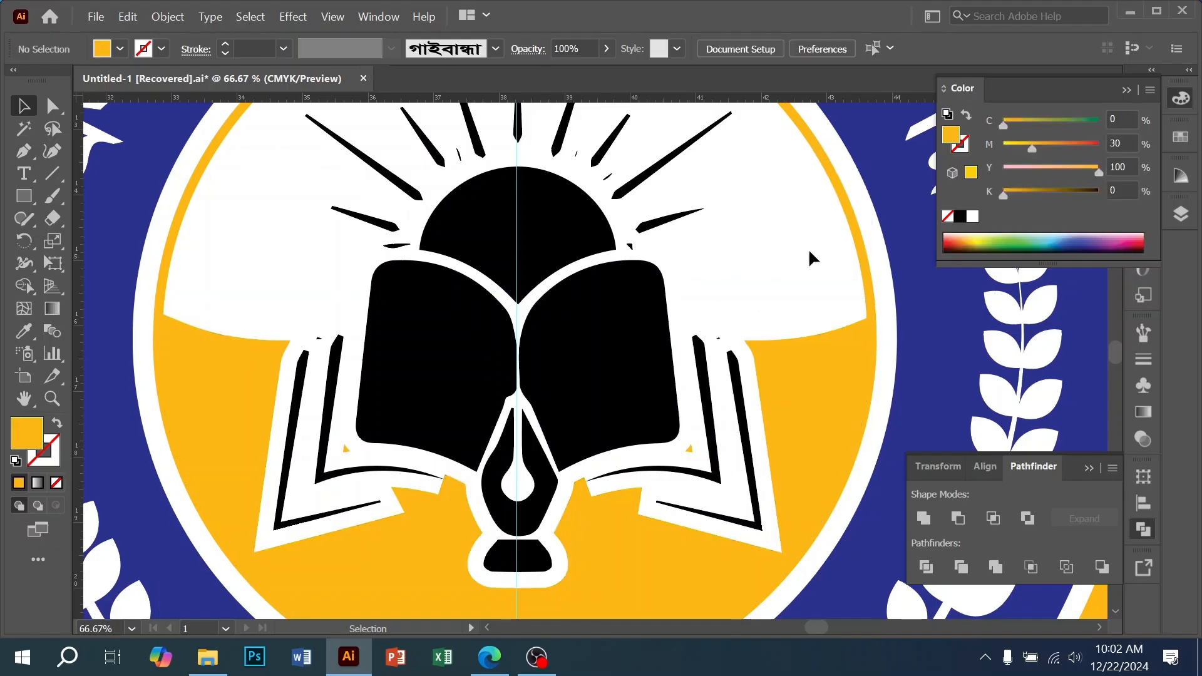
click(537, 654)
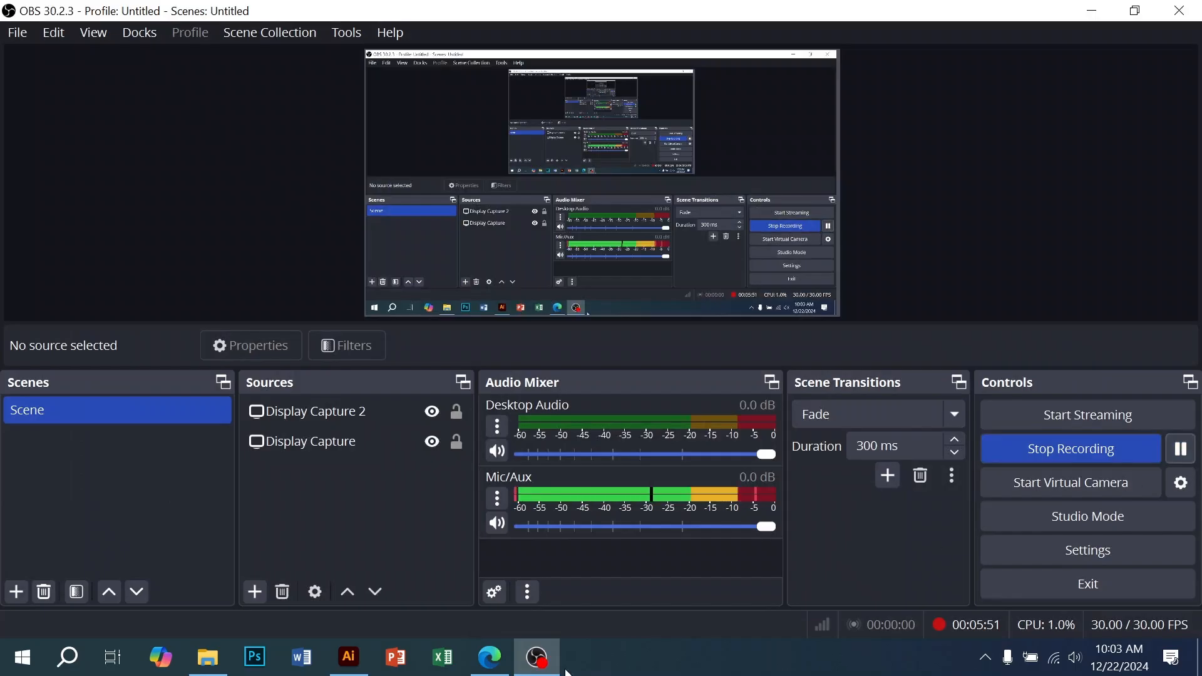
click(367, 662)
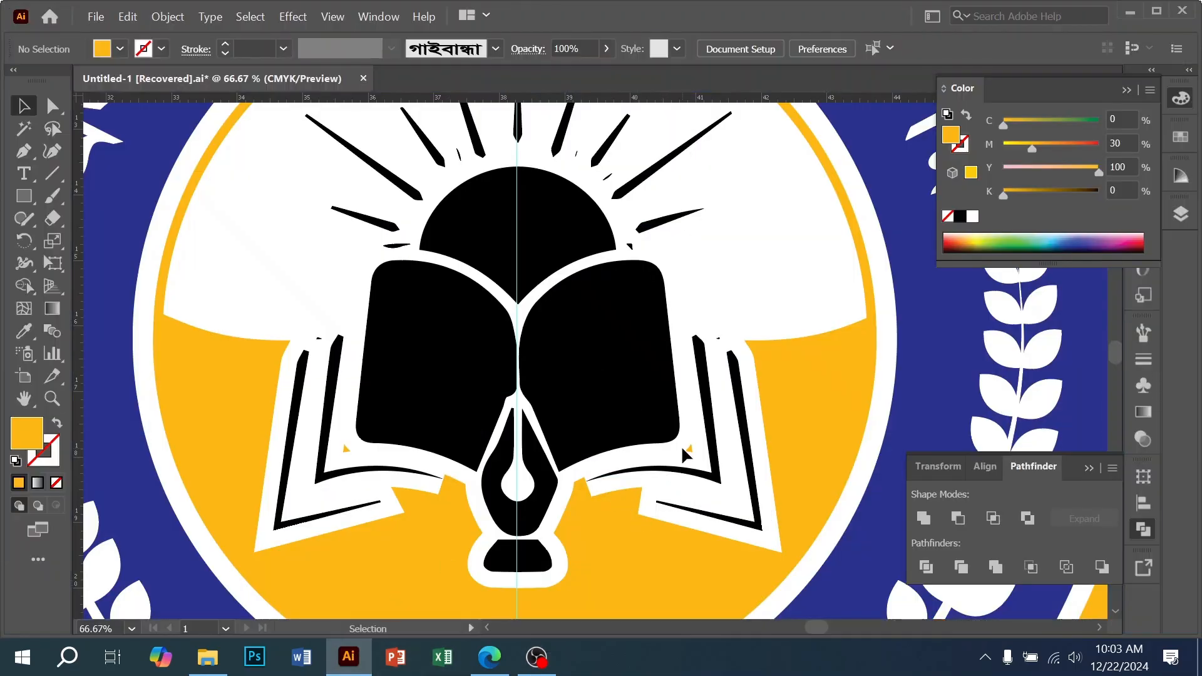
- Delete the leftover yellow triangles near the lower corners of the book
click(688, 449)
key(Delete)
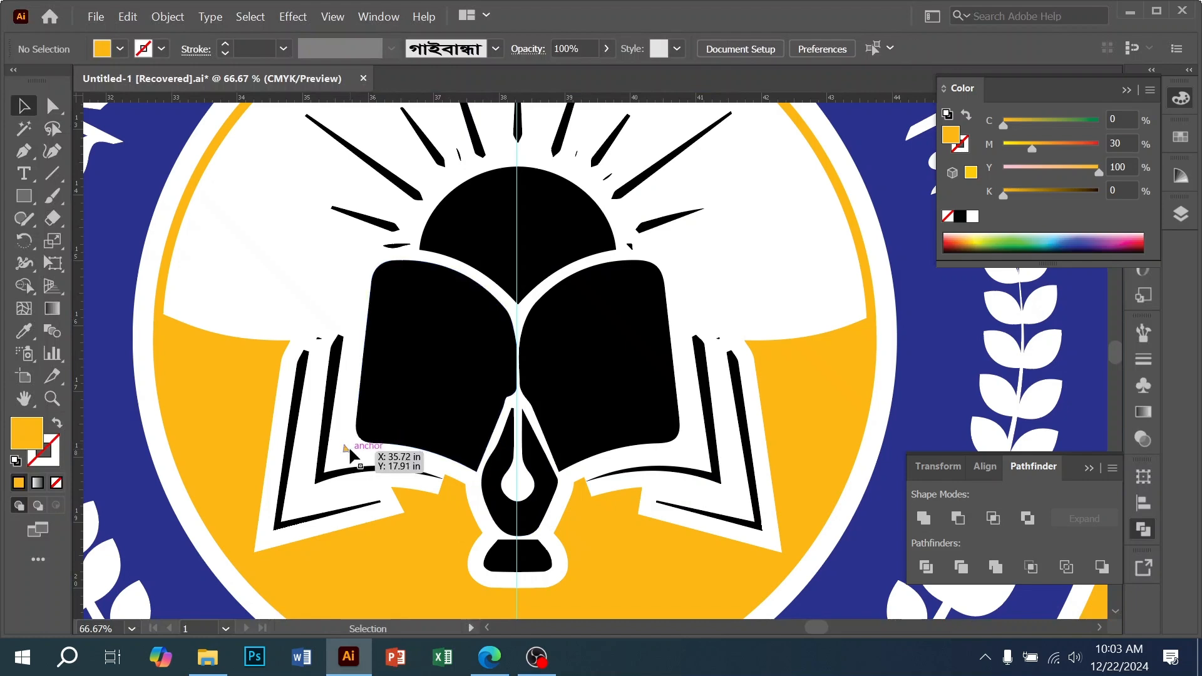
- Delete the duplicate black emblem group with its stray slivers and the small yellow triangle above the book's spine, keeping the original emblem
click(316, 336)
right_click(316, 336)
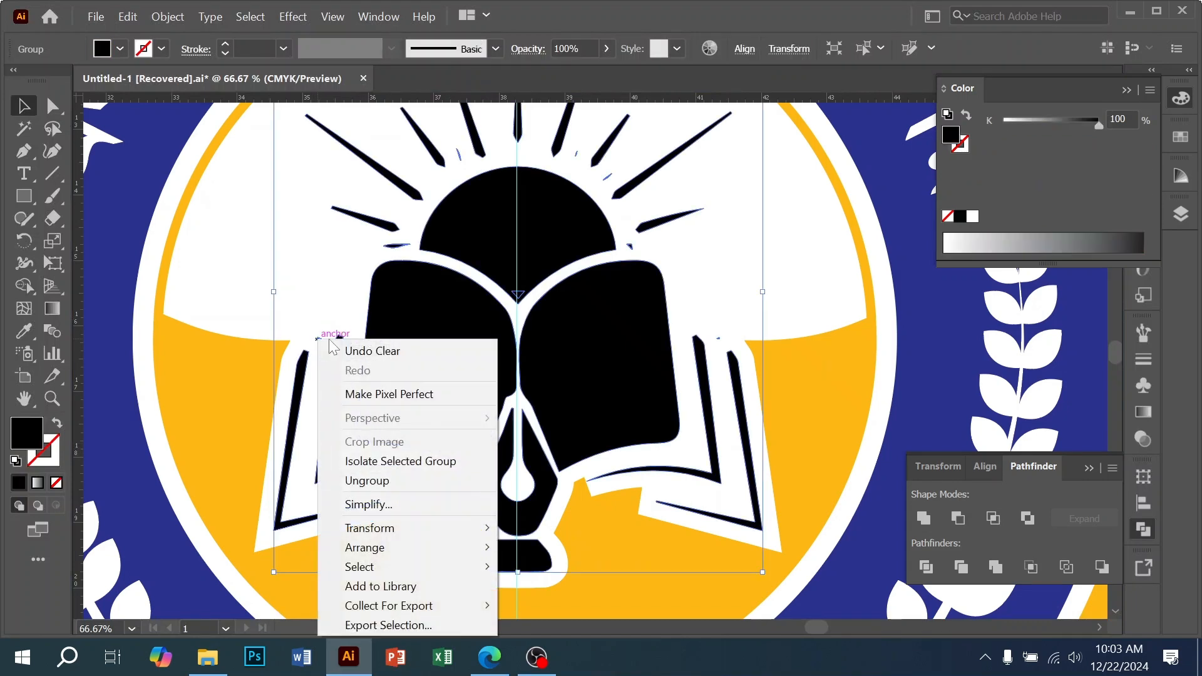
click(393, 483)
drag(370, 304, 327, 306)
key(ctrl+z)
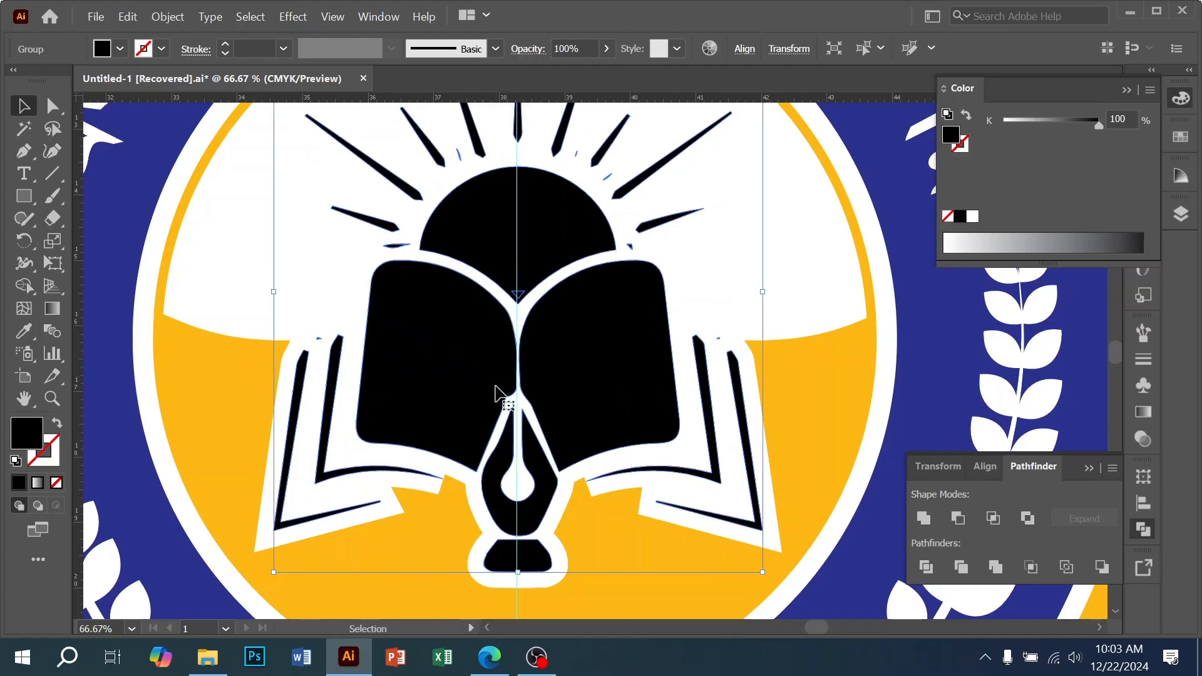
key(Delete)
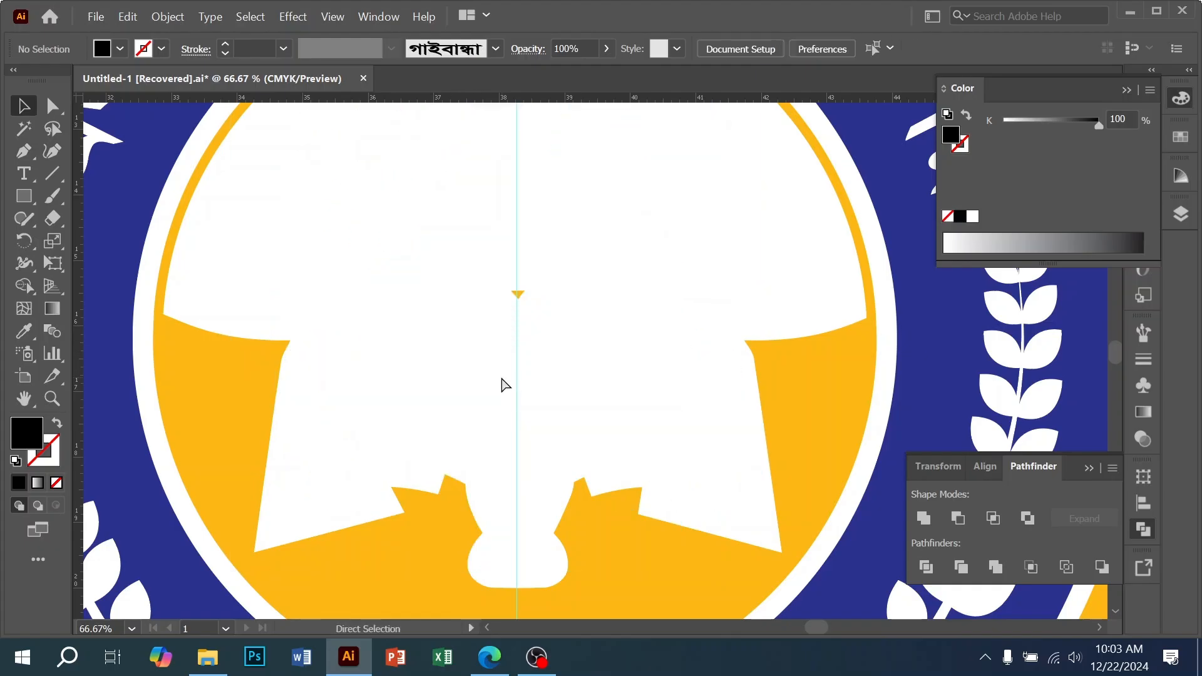
key(ctrl+z)
key(v)
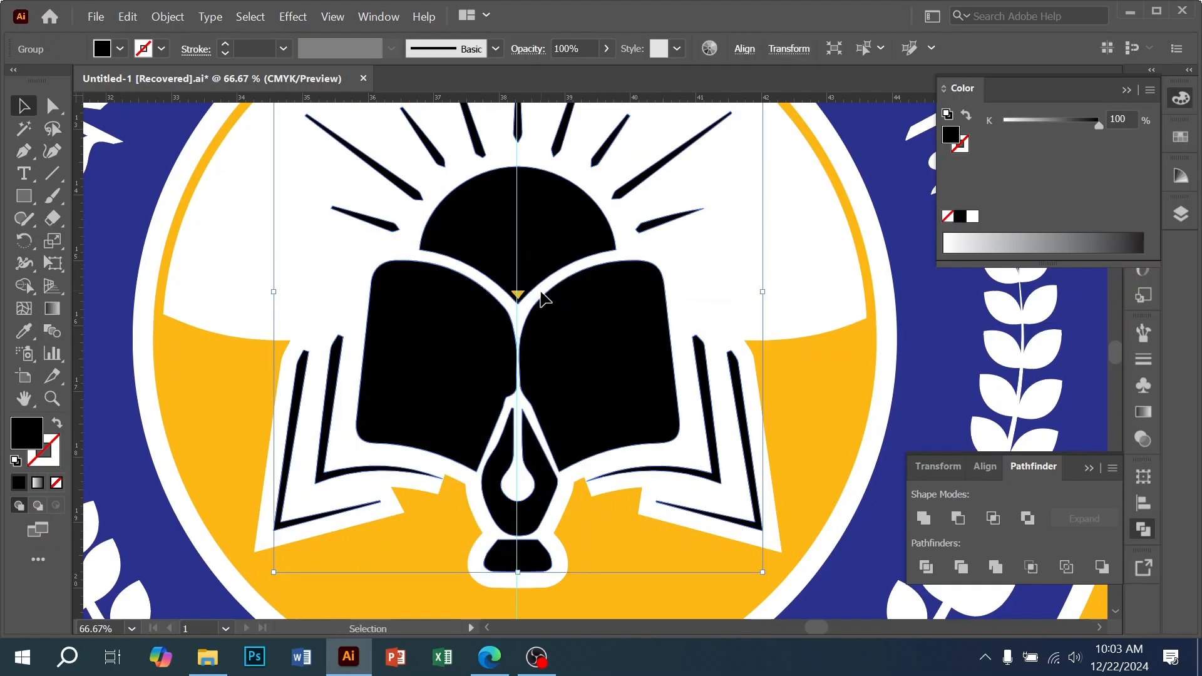
click(576, 306)
key(ctrl+shift+a)
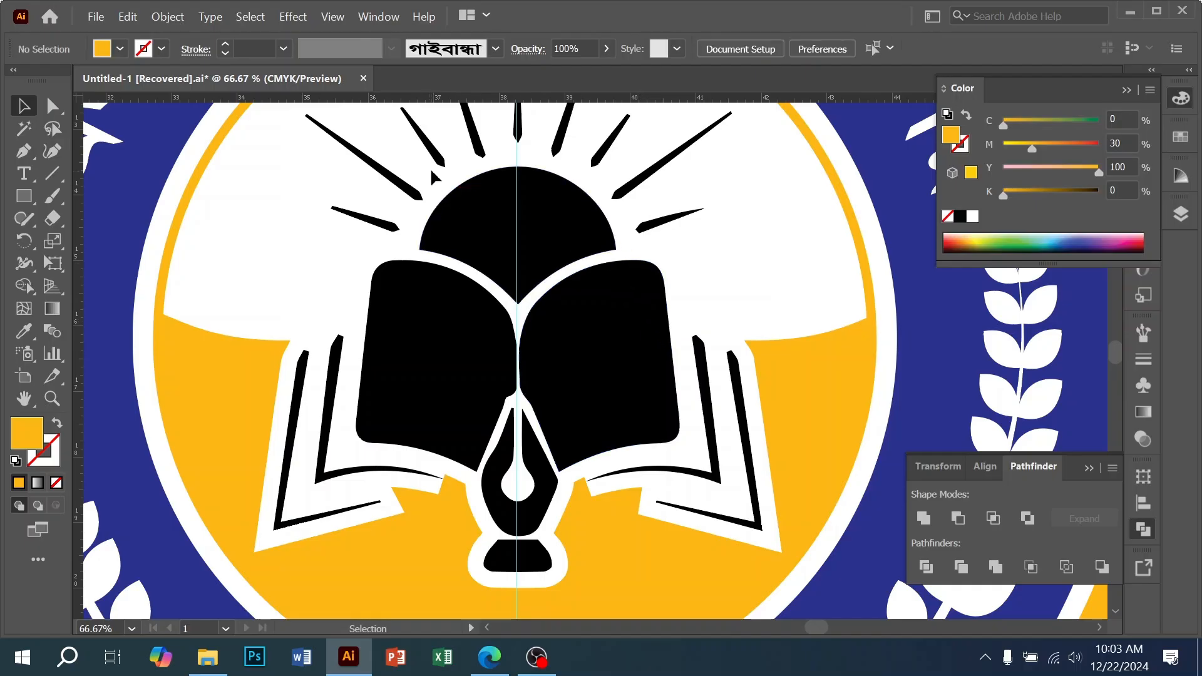
- Ungroup the remaining black book-and-sun emblem inside the circular logo
key(ctrl+minus)
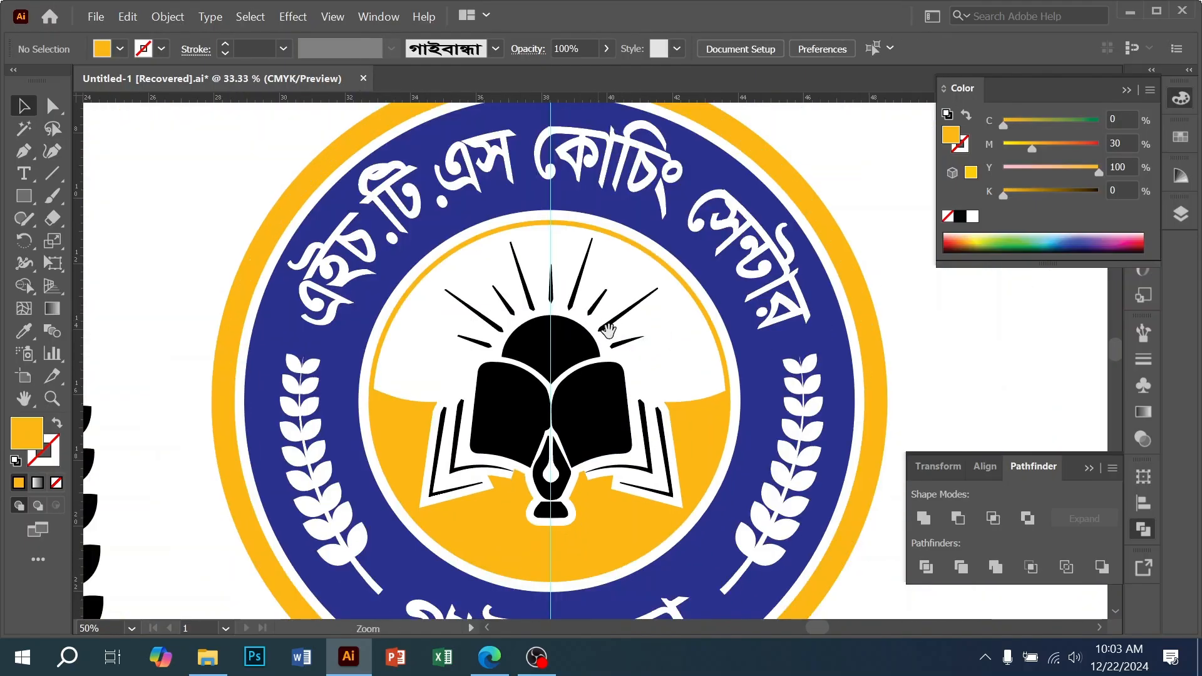
ctrl+alt+click(604, 430)
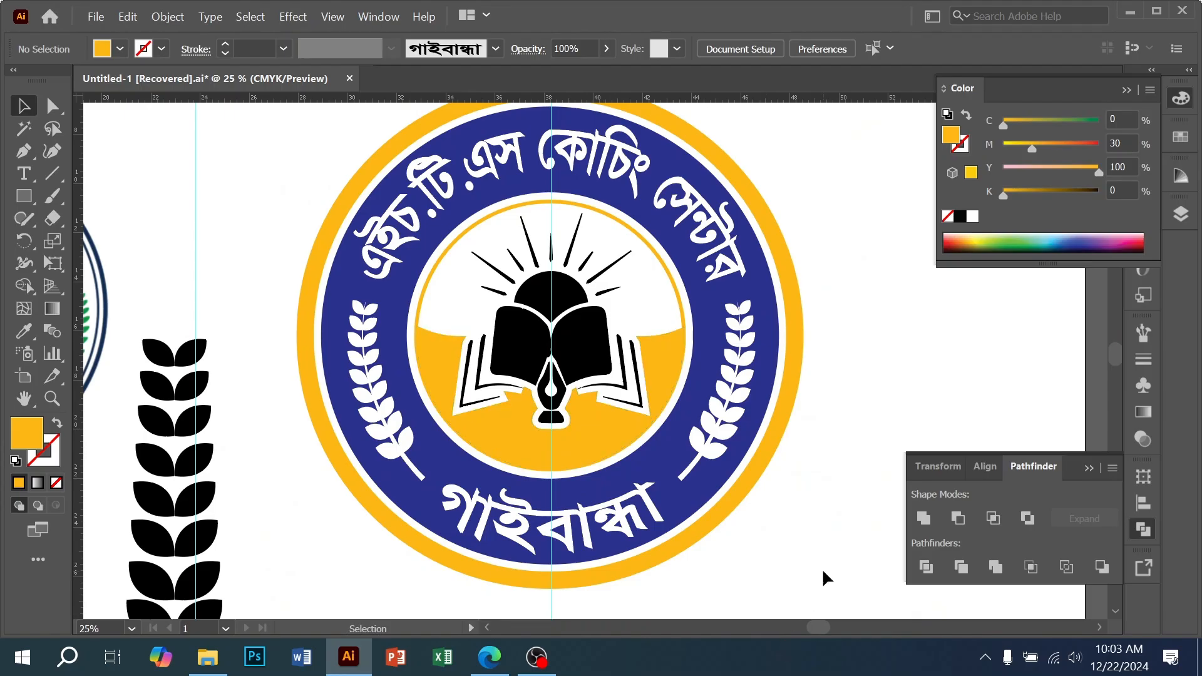
ctrl+click(569, 302)
ctrl+click(567, 301)
right_click(595, 444)
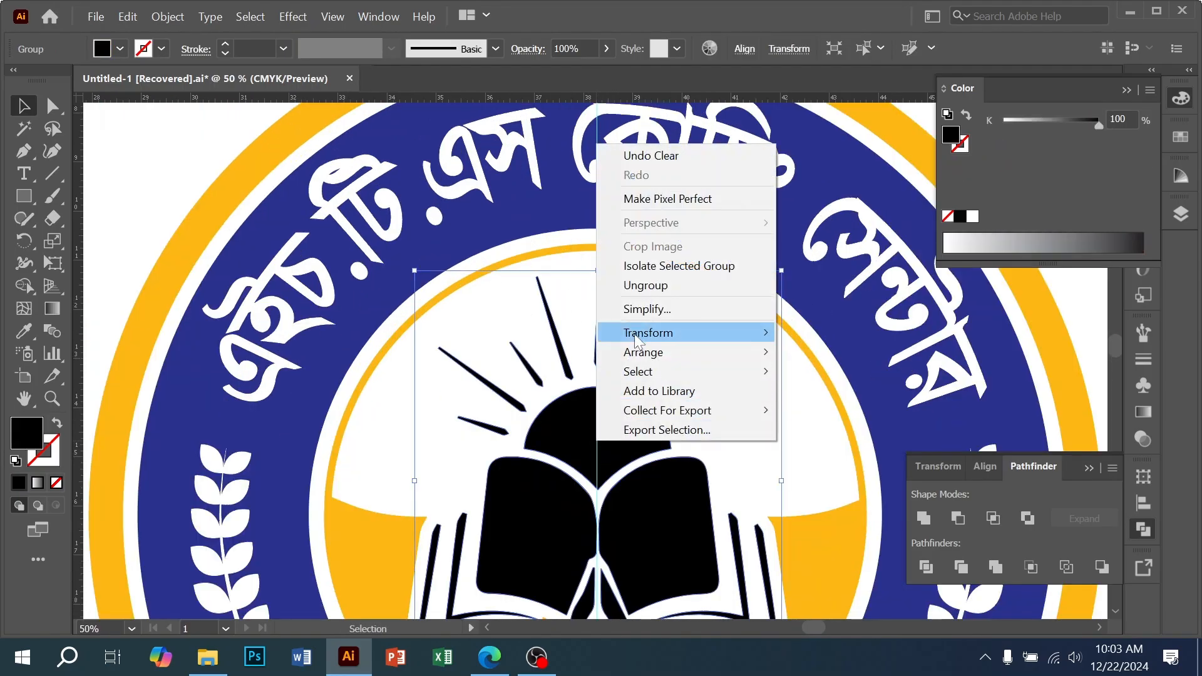
click(647, 285)
- Recolor the sun and its rays orange using CMYK values C 0, M 63, Y 100, K 0
click(496, 372)
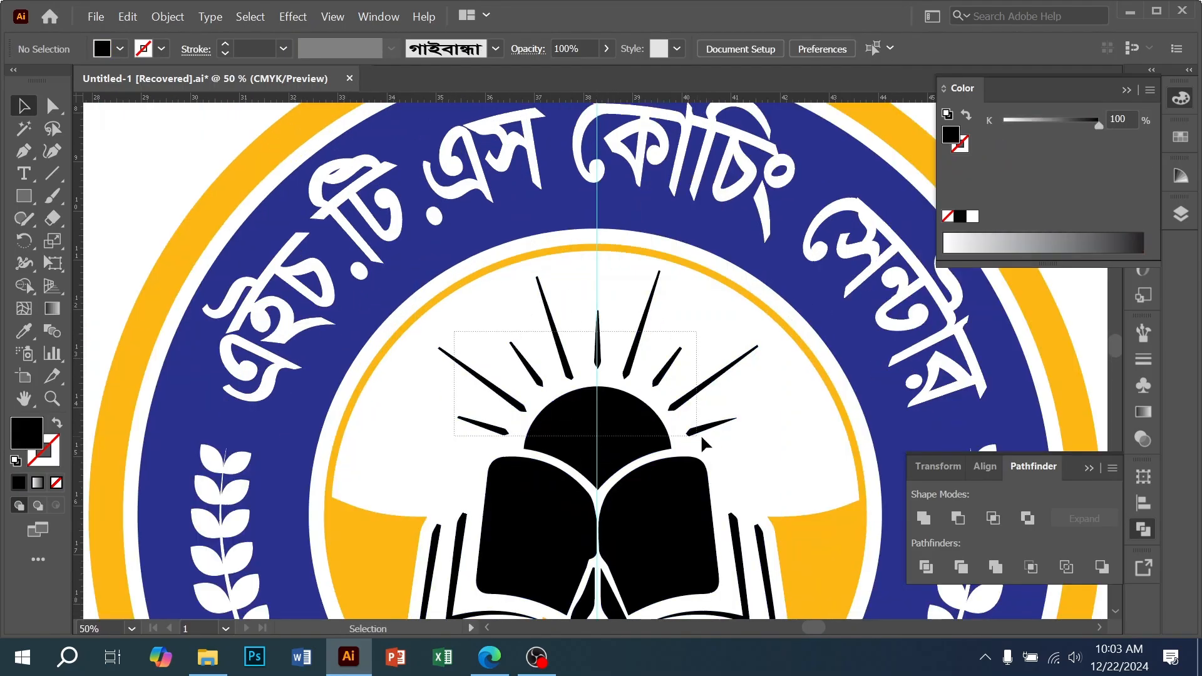
click(720, 434)
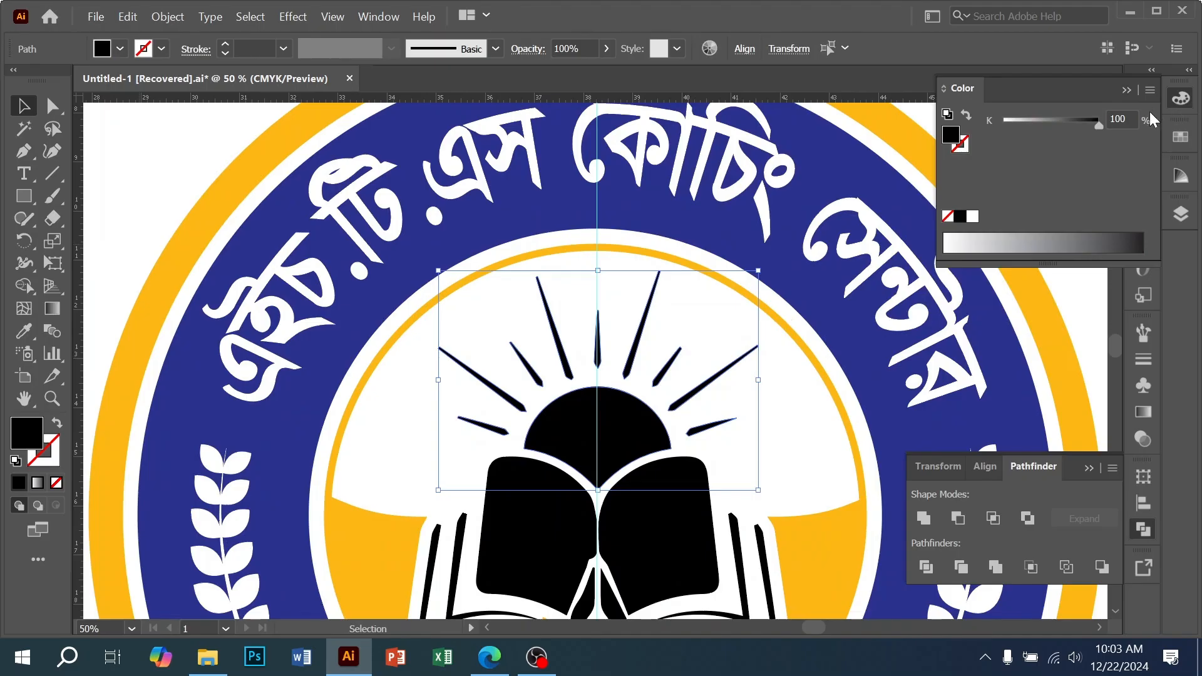
click(1149, 89)
click(1030, 178)
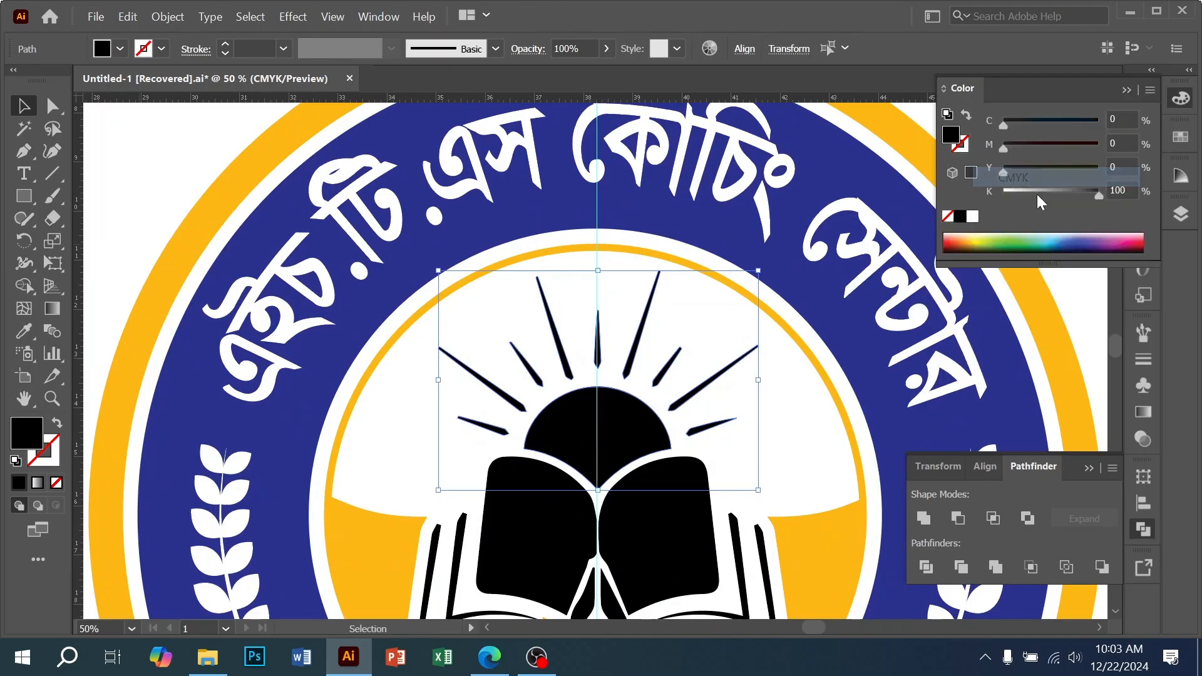
click(972, 216)
drag(1004, 170, 1109, 175)
drag(1003, 146, 1065, 149)
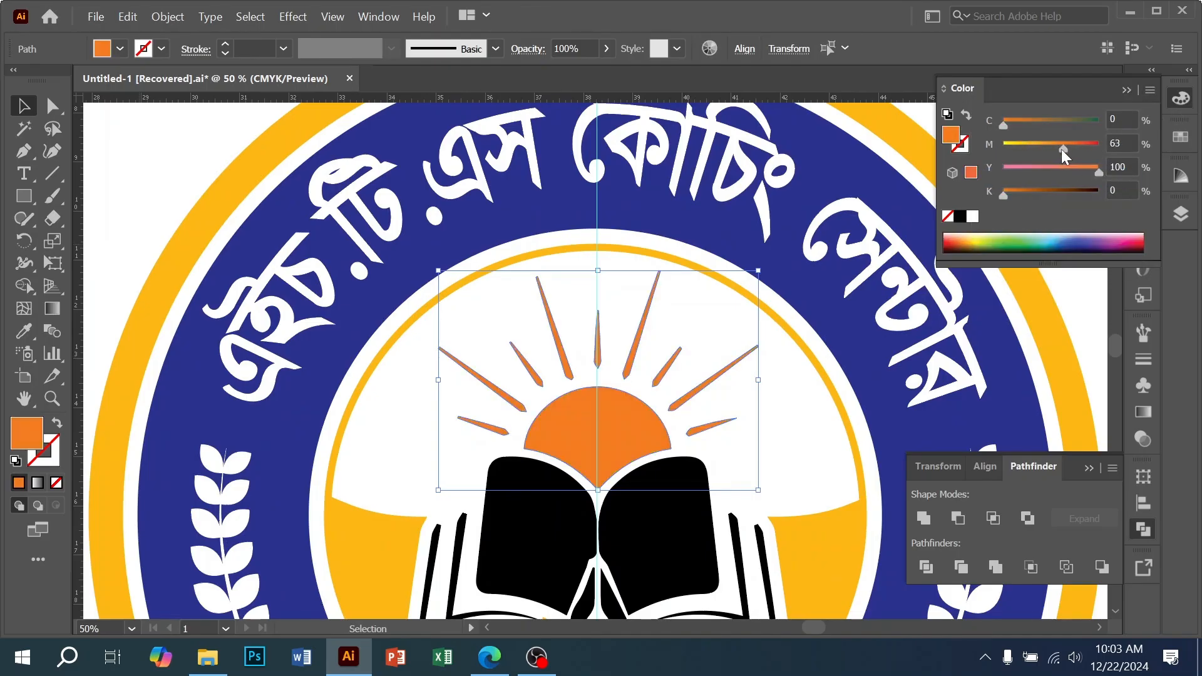
click(788, 452)
- Recolor the book pages, page edges and pen nib with the dark blue sampled from the outer ring using the Eyedropper
ctrl+alt+click(583, 446)
drag(582, 446, 555, 431)
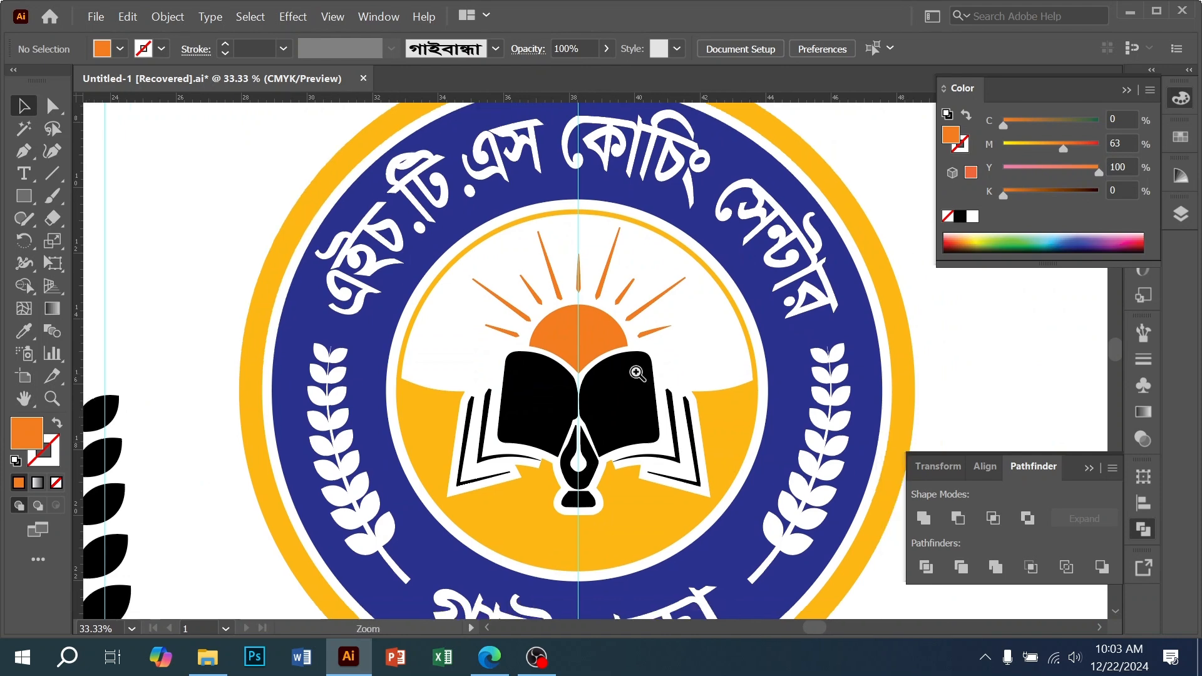
ctrl+click(637, 374)
click(582, 389)
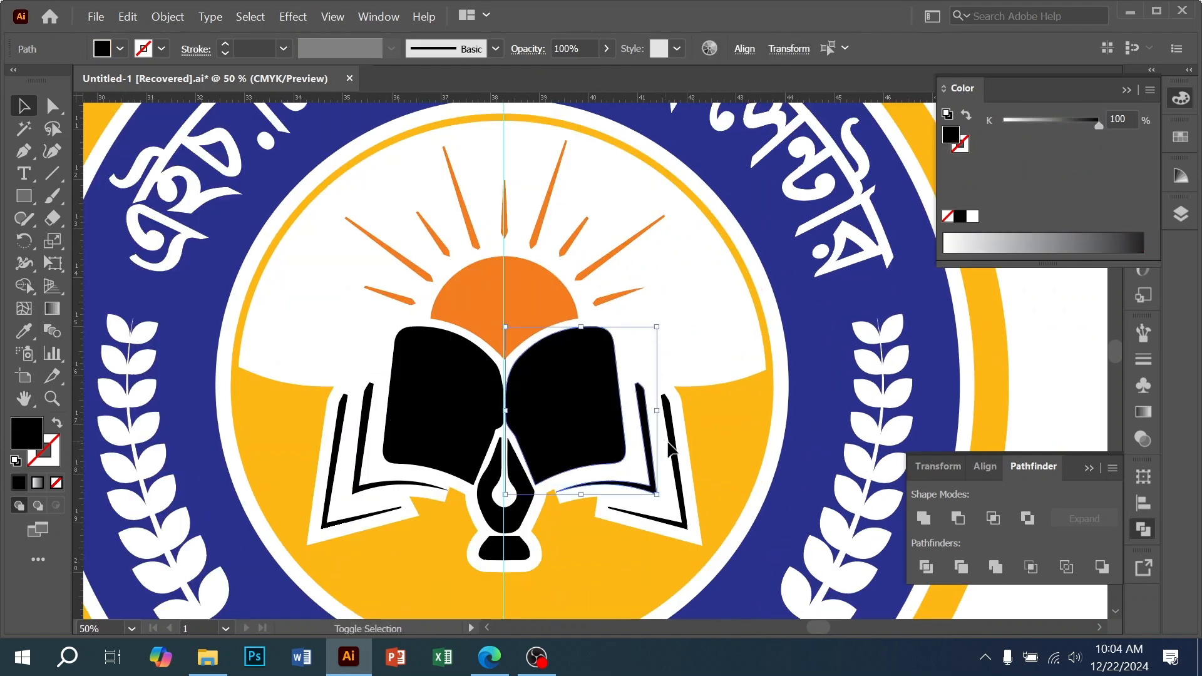
shift+click(669, 445)
shift+click(521, 503)
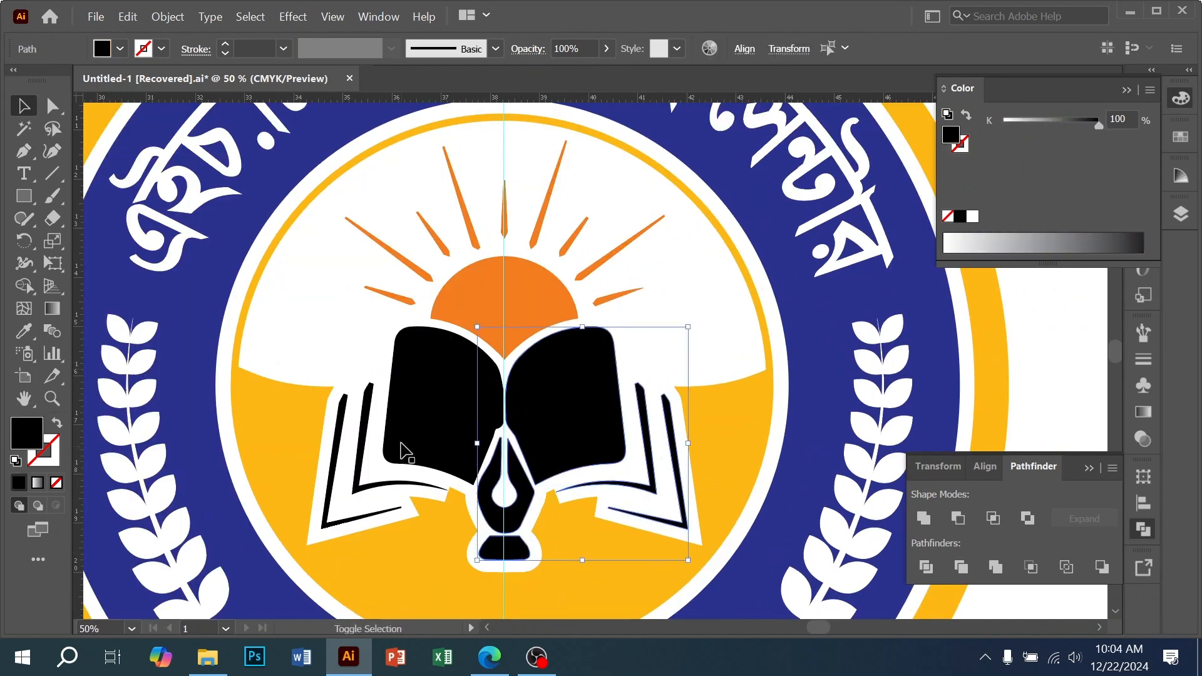
shift+click(339, 434)
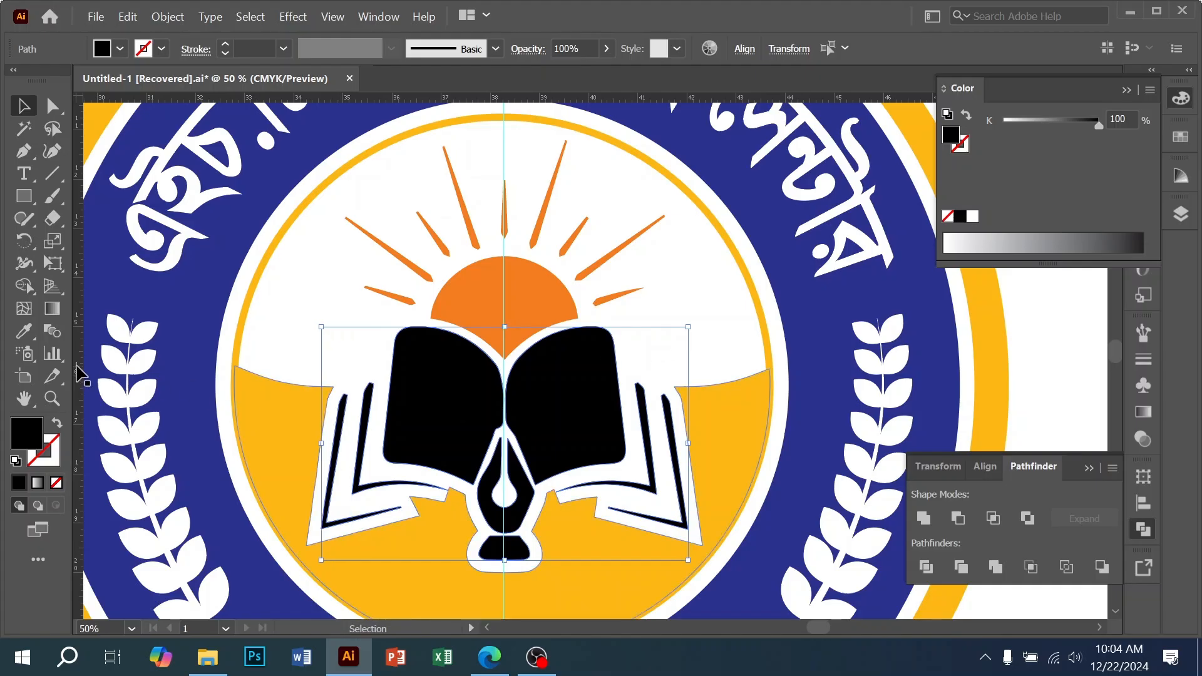
click(23, 331)
click(172, 338)
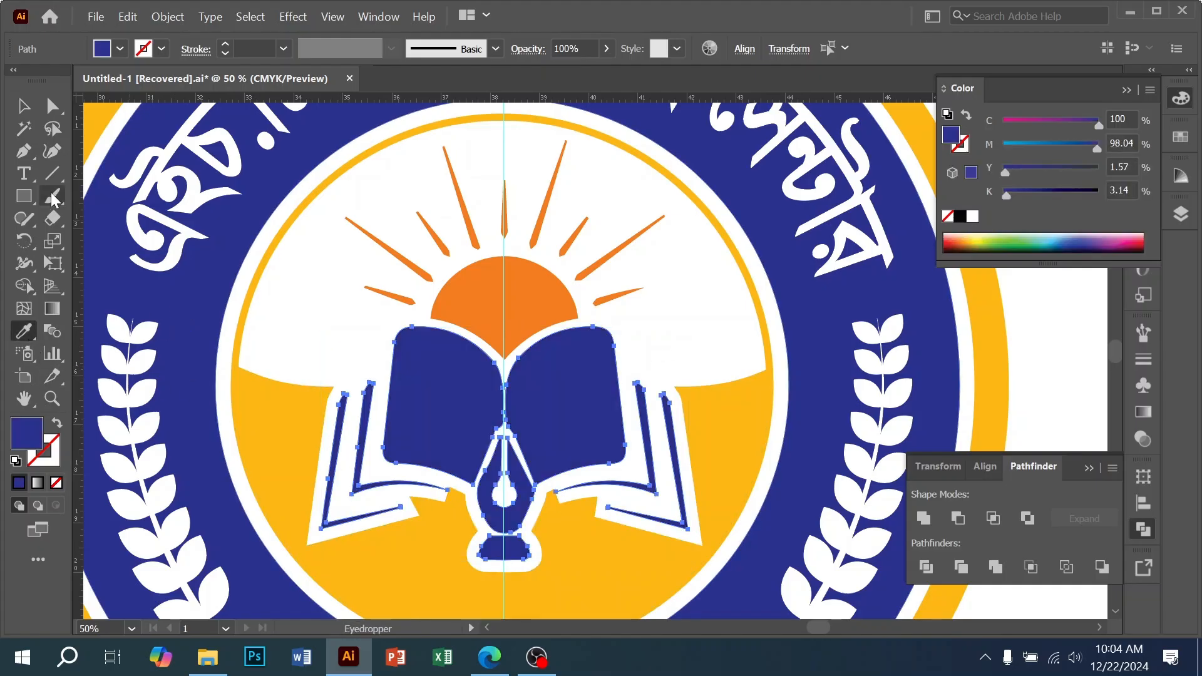
click(35, 116)
key(ctrl+minus)
key(ctrl+shift+a)
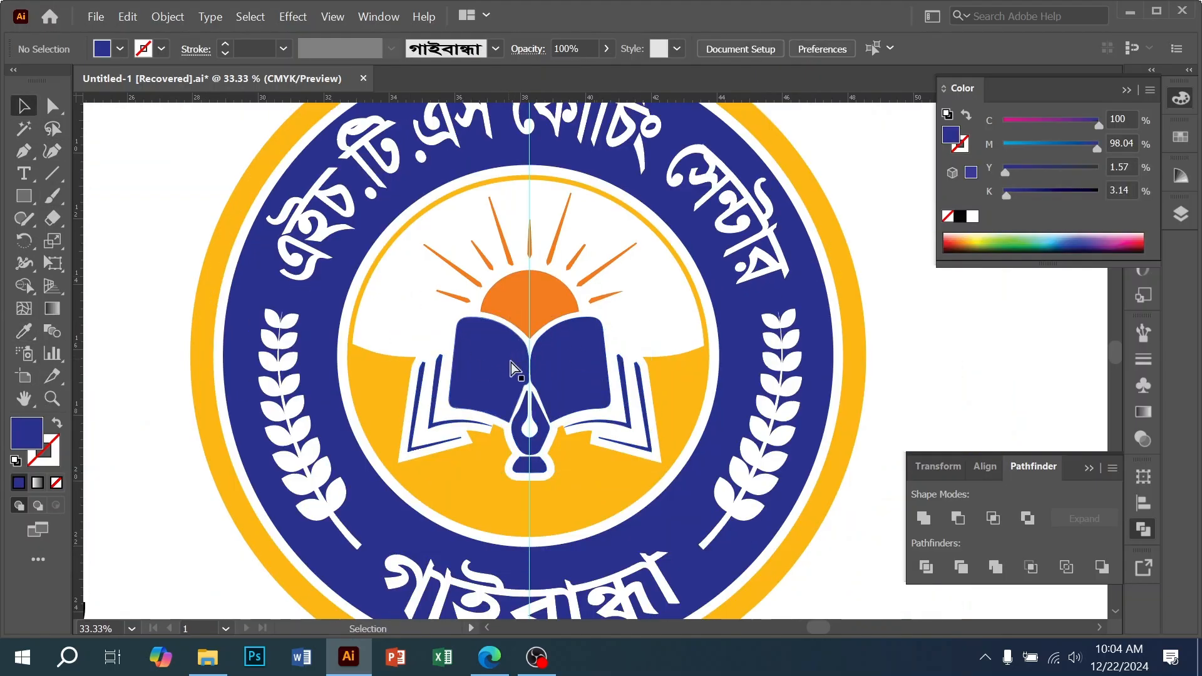
- Cut the Bengali letters and numerals out of the old logo's book
ctrl+alt+click(508, 354)
ctrl+alt+click(496, 343)
ctrl+alt+click(491, 345)
drag(94, 404, 456, 409)
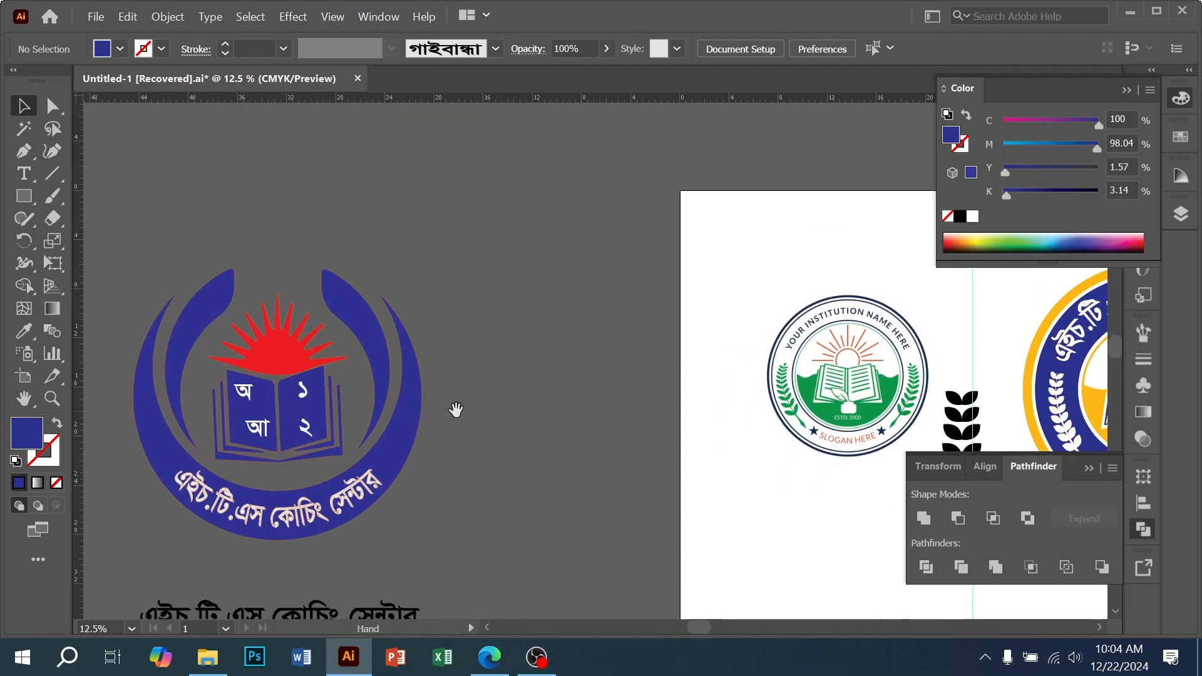
click(249, 399)
shift+click(302, 398)
shift+click(304, 433)
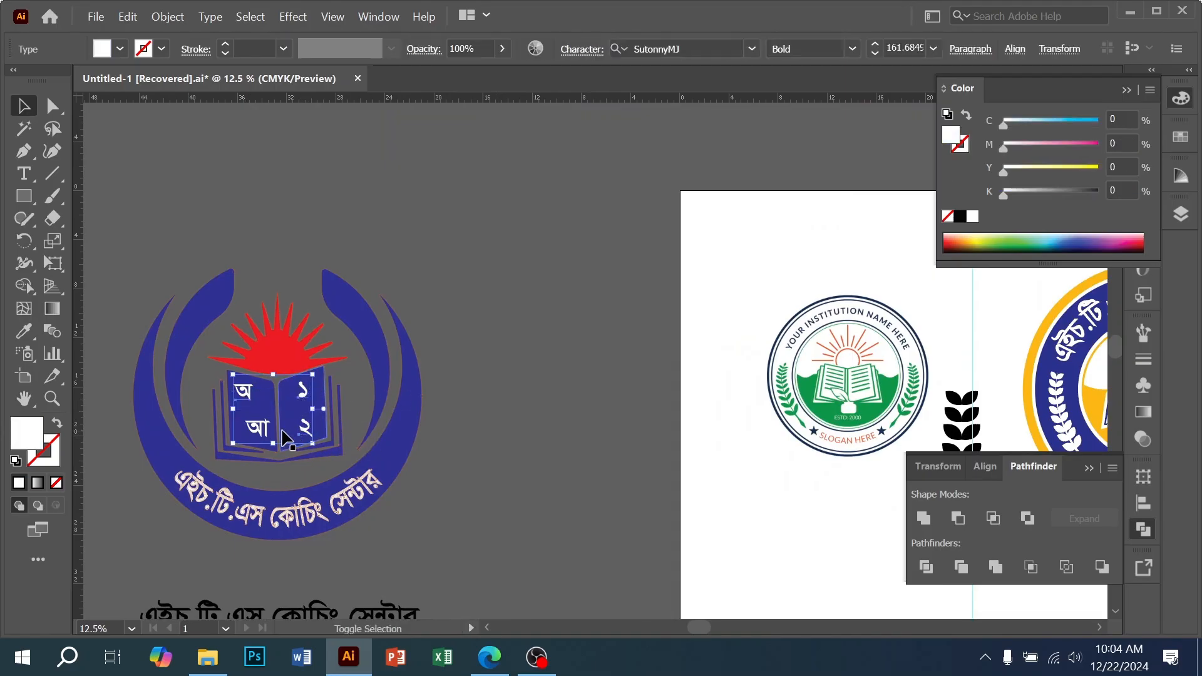
key(ctrl+x)
- Paste the cut characters into the circular logo, shrink them to about 51 pt and place them on the open book
drag(1078, 384, 556, 397)
ctrl+click(577, 395)
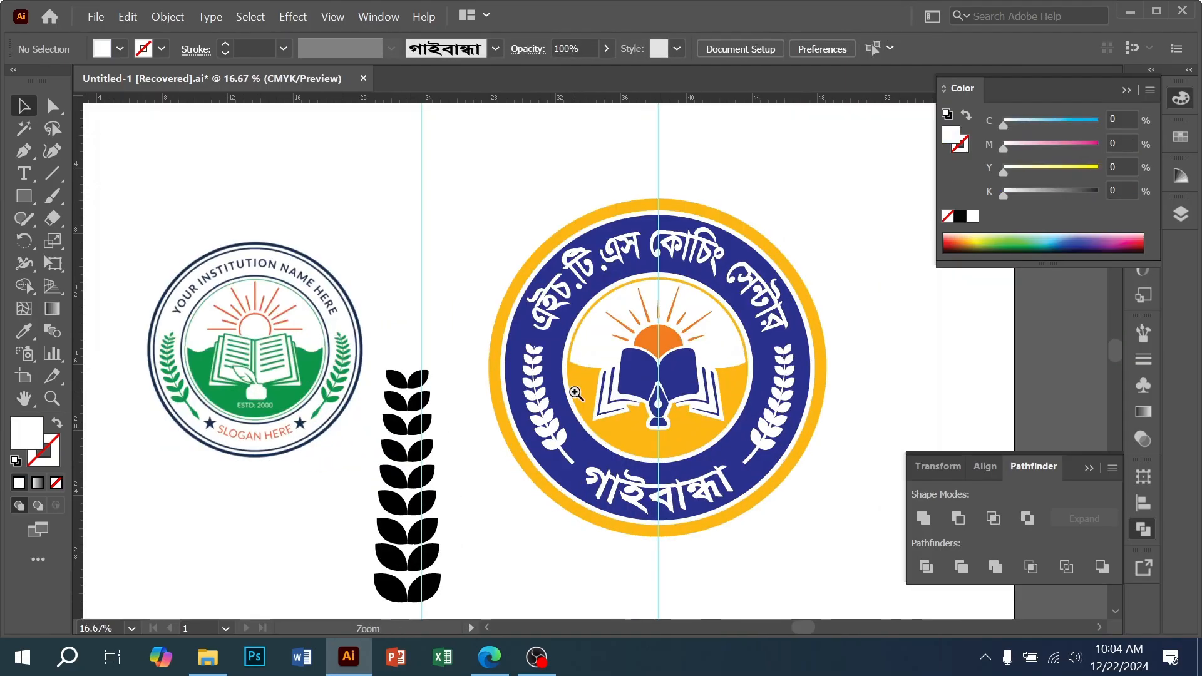
ctrl+click(579, 393)
drag(801, 282, 599, 361)
ctrl+click(600, 361)
ctrl+click(599, 363)
ctrl+click(598, 424)
drag(450, 427, 614, 402)
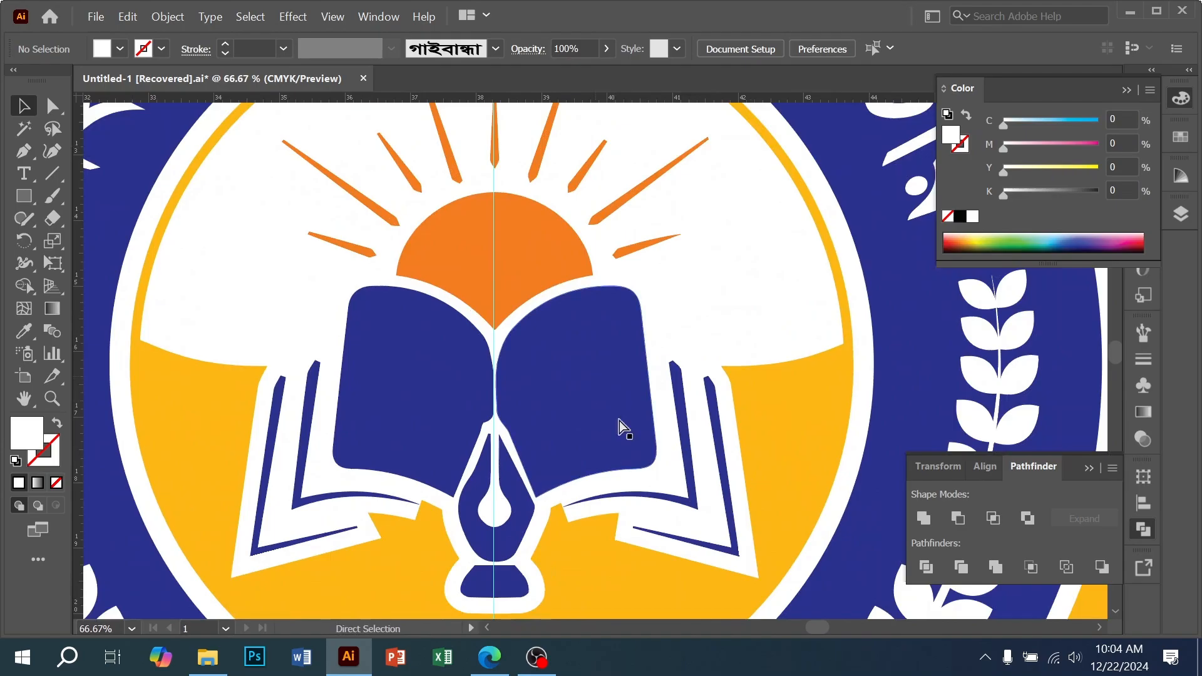
key(ctrl+v)
drag(769, 363, 626, 366)
drag(523, 383, 416, 395)
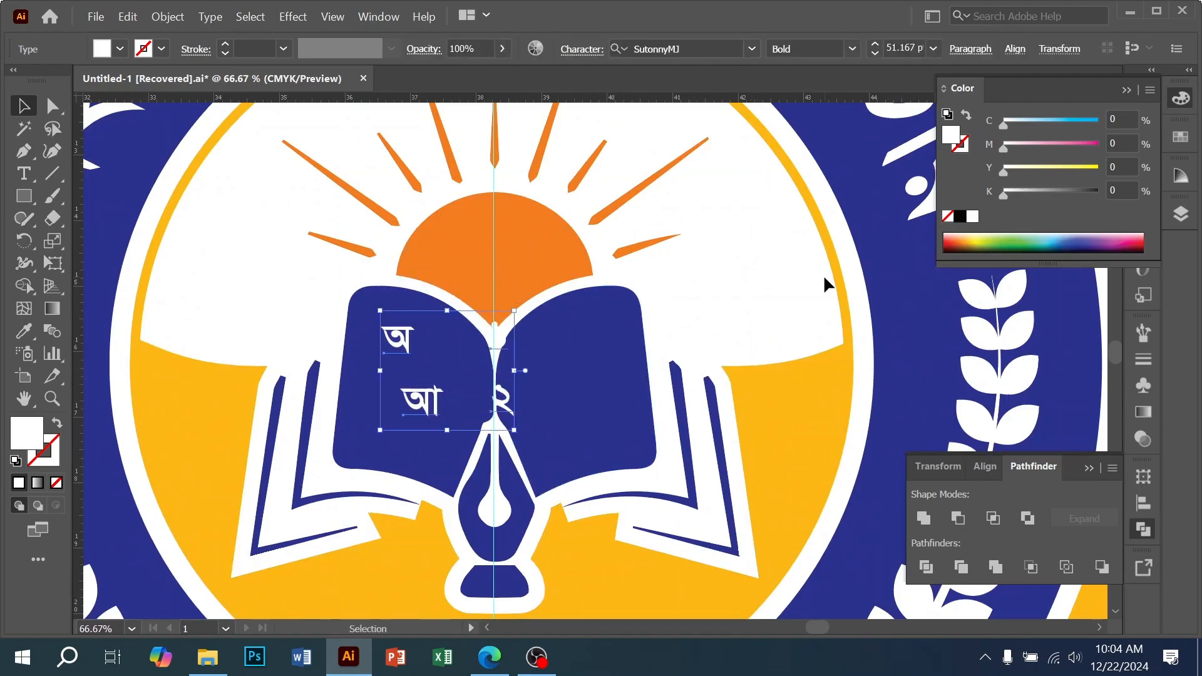
- Spread the characters across the book, with আ low on the left page and ১ and ২ on the right page
click(825, 278)
drag(501, 340, 572, 335)
drag(517, 410, 635, 435)
- Place a copy of the আ text beside অ, change it to ক, and nudge অ toward the page corner
drag(423, 417, 456, 361)
double_click(455, 361)
text(শ)
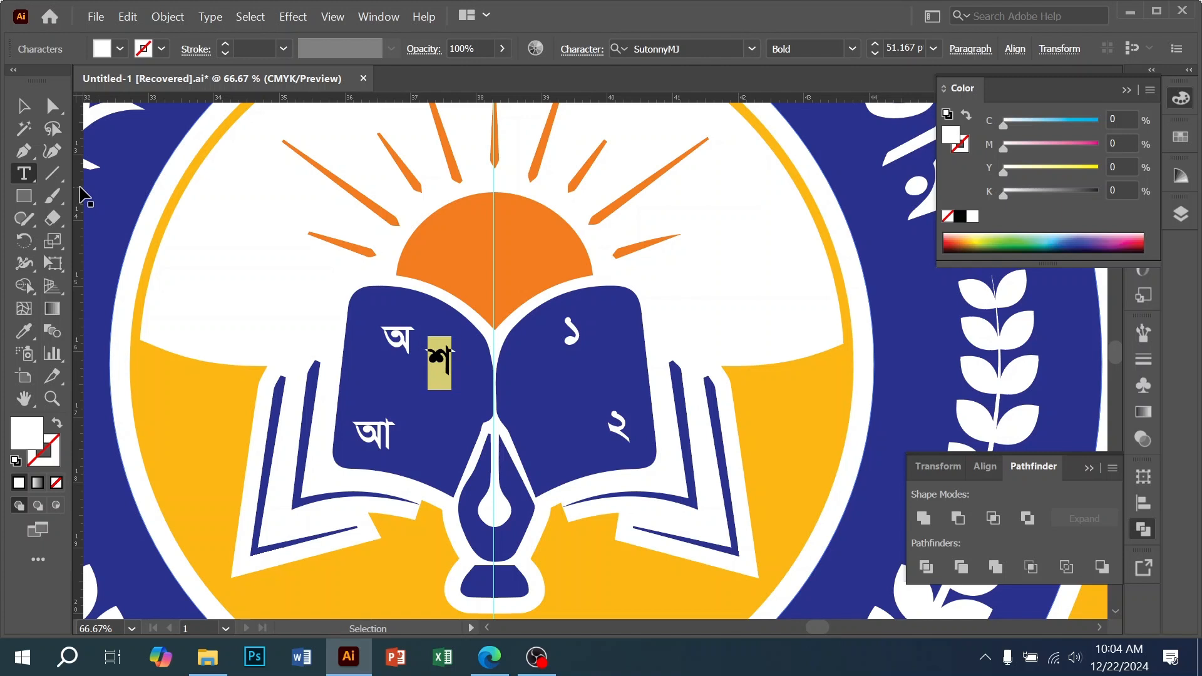
click(14, 102)
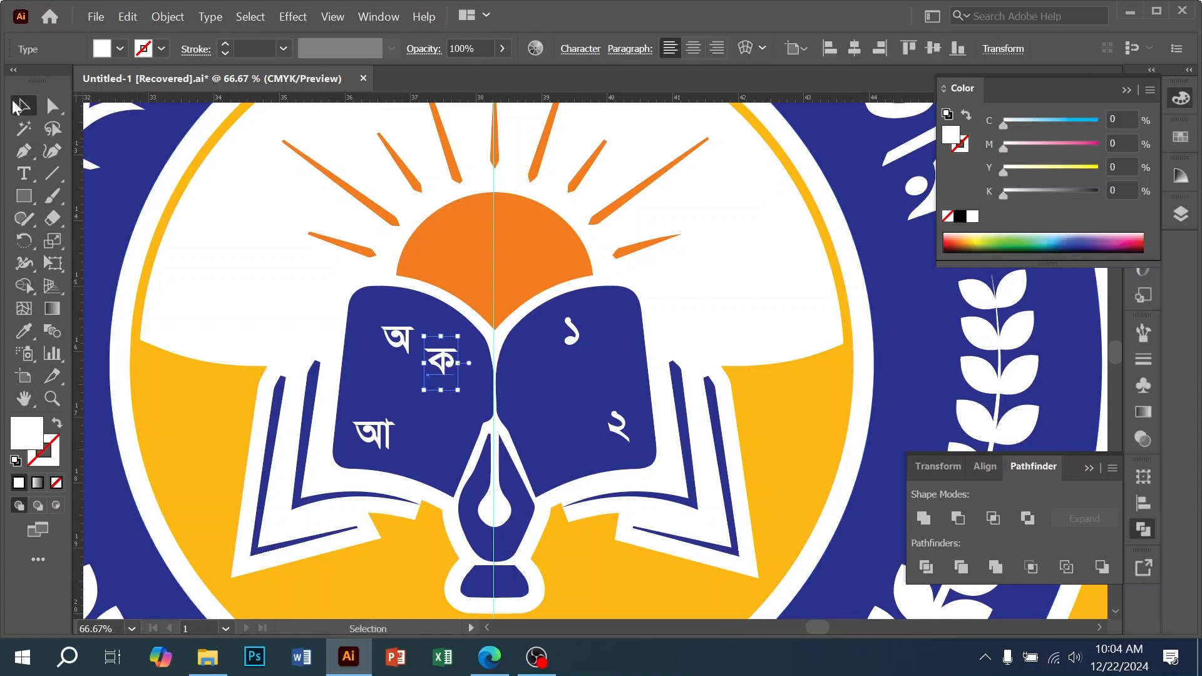
drag(399, 341, 392, 331)
- Duplicate ক beside আ, change the copy to খ, and shift ১ slightly toward the book's spine
key(ctrl+equal)
drag(612, 468, 470, 373)
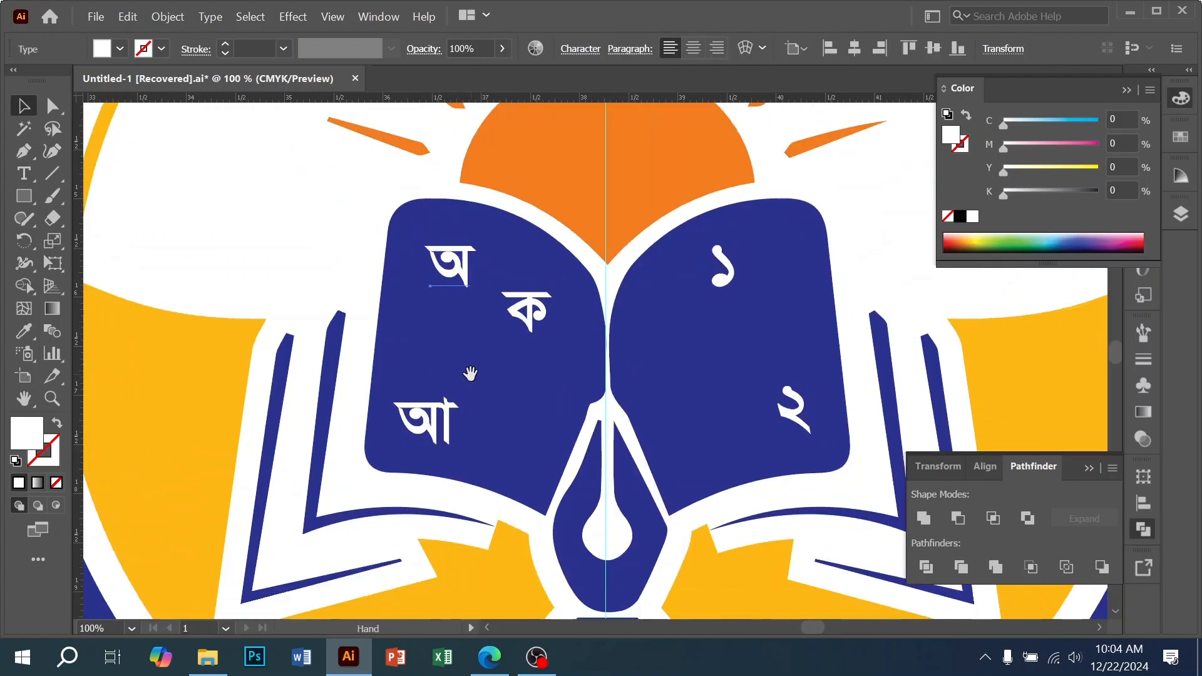
drag(544, 311, 559, 319)
alt+drag(559, 319, 536, 447)
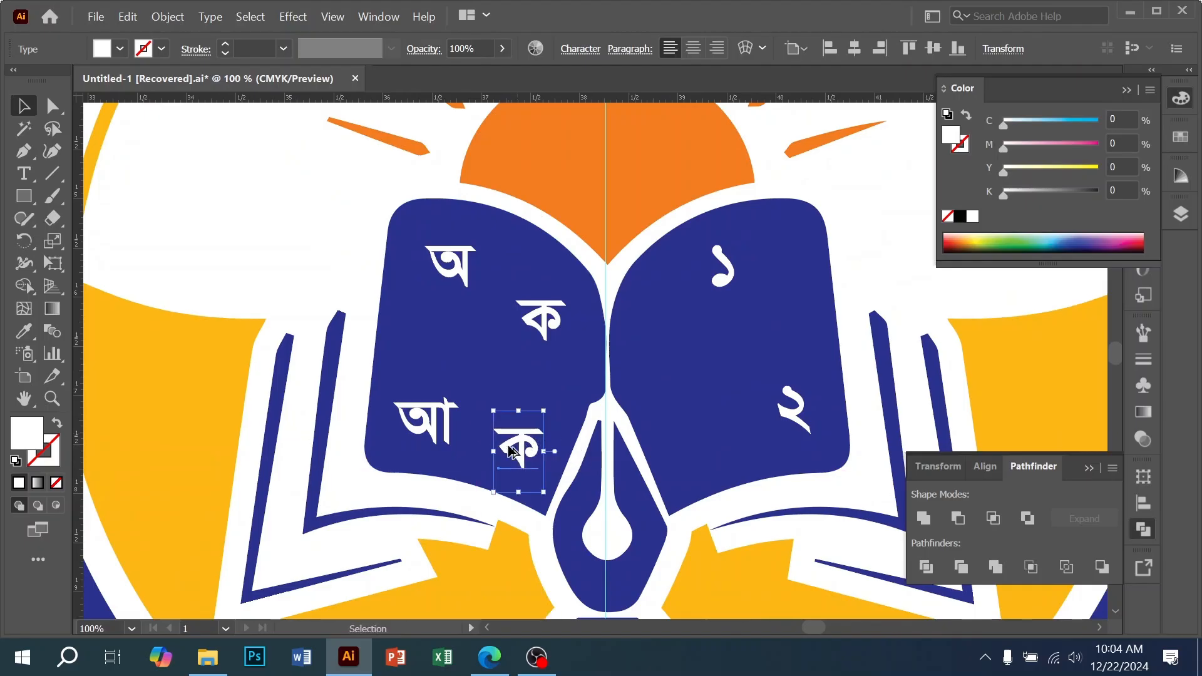
double_click(508, 444)
text(খ)
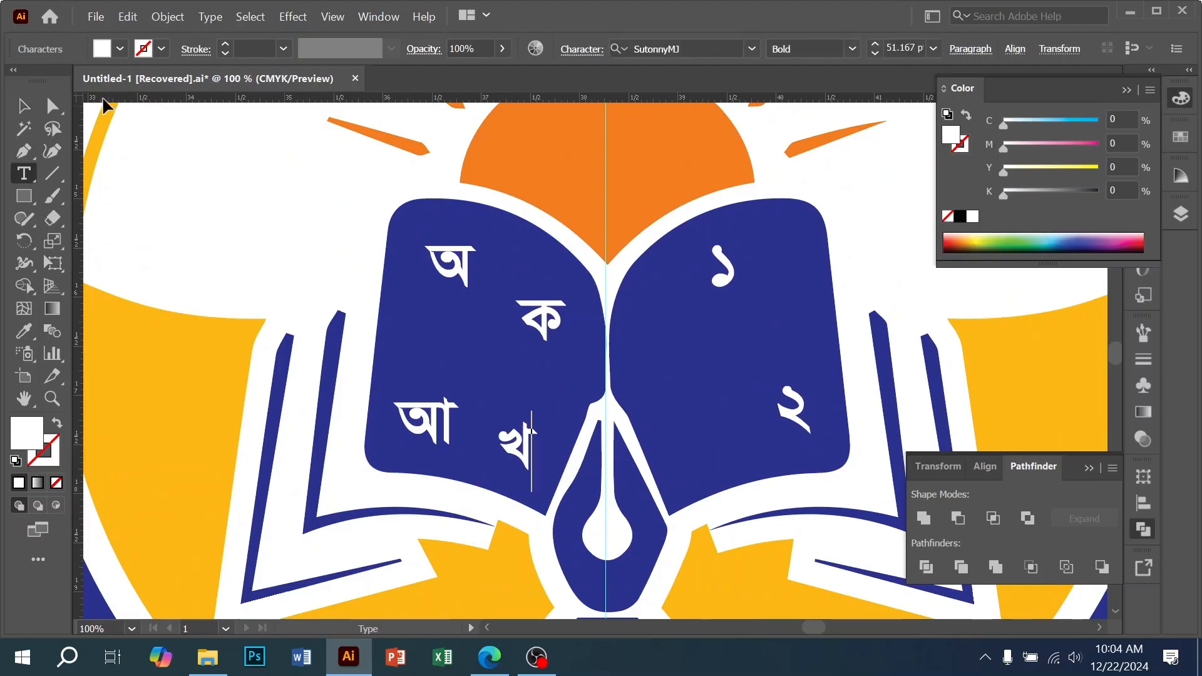
click(34, 109)
drag(740, 364, 693, 390)
mouse_move(681, 302)
mouse_down()
mouse_move(726, 284)
mouse_move(666, 311)
mouse_up()
- Switch to the Edge browser and open Google in a new tab
click(489, 657)
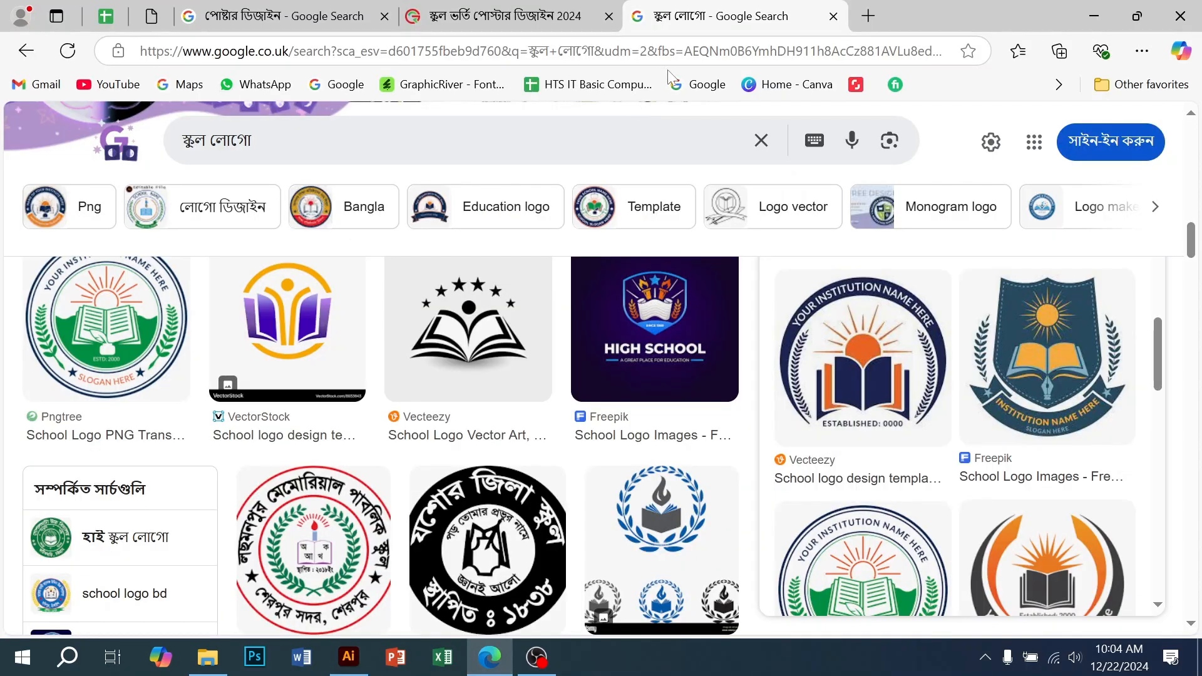
click(868, 17)
text(e)
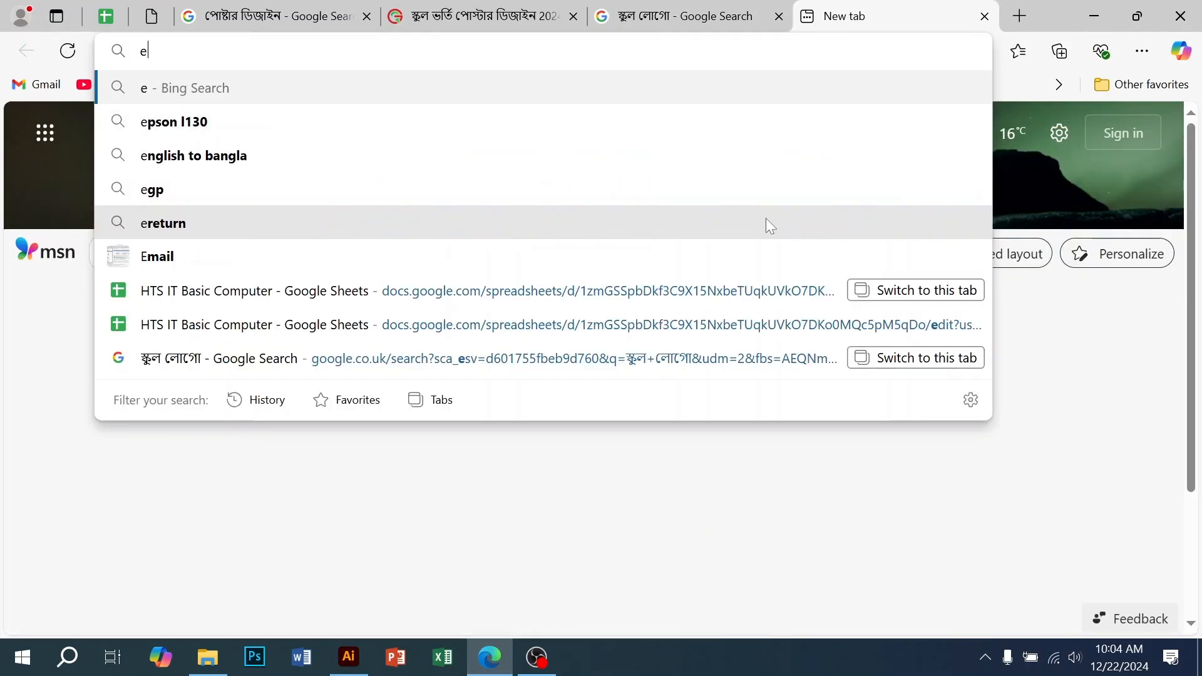
key(BackSpace)
text(&)
key(BackSpace)
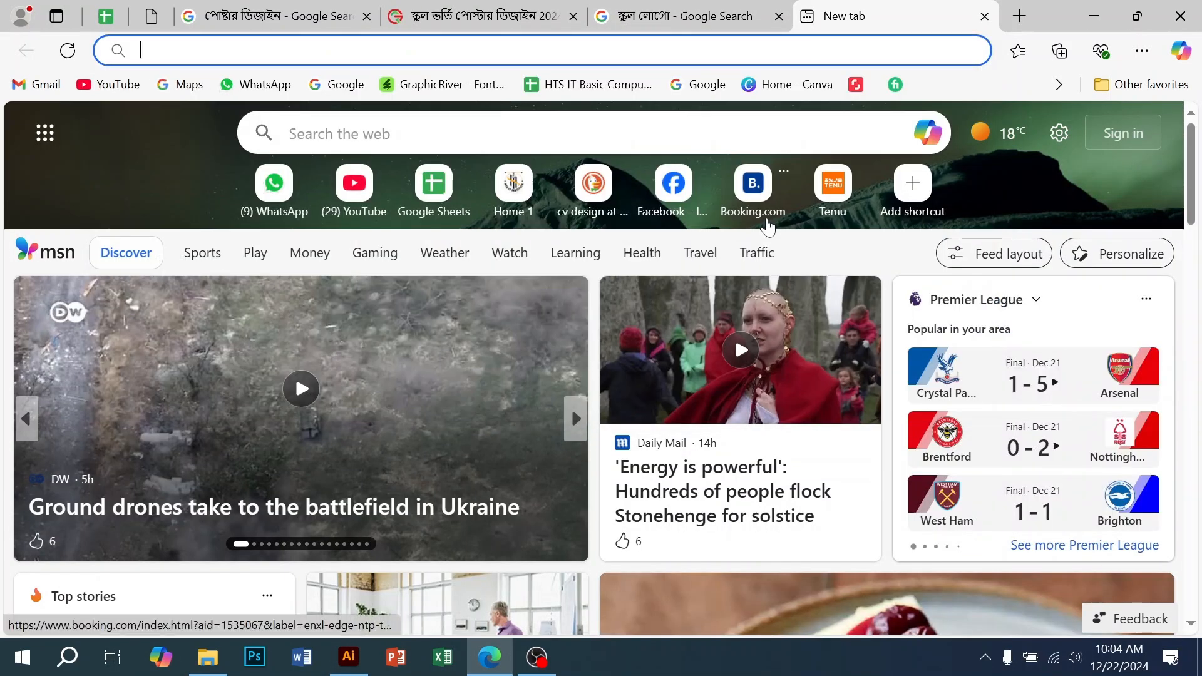
text(g)
key(Return)
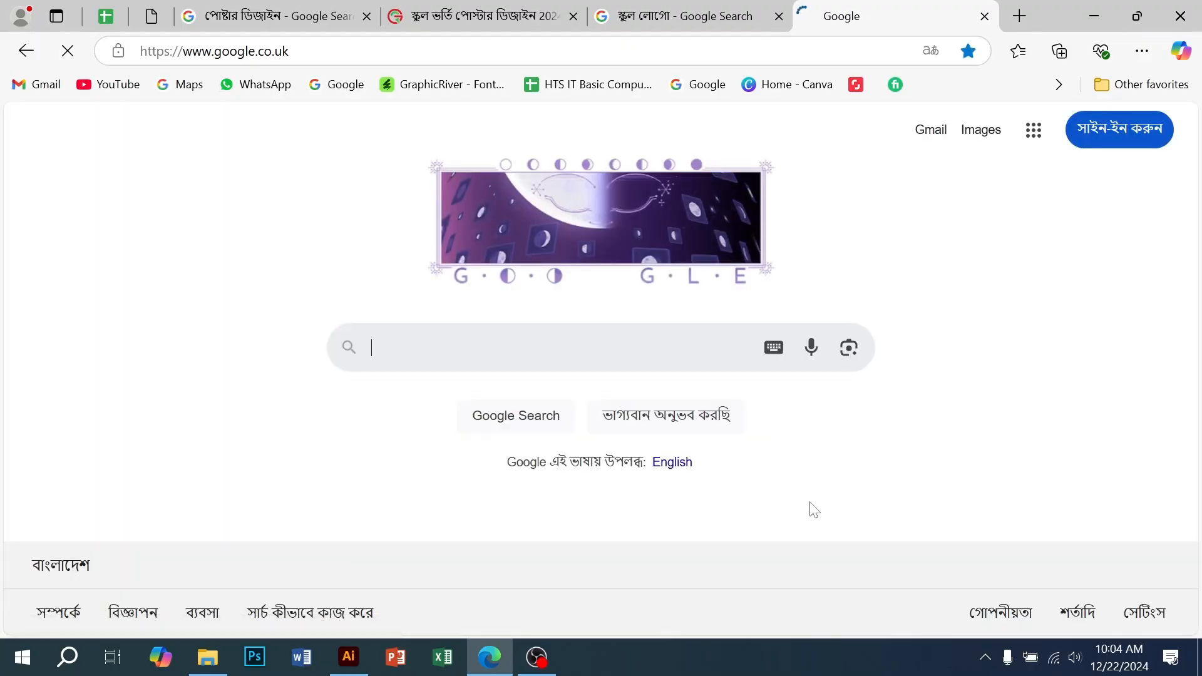
- Search Google Images for "alif"
click(442, 348)
text(al)
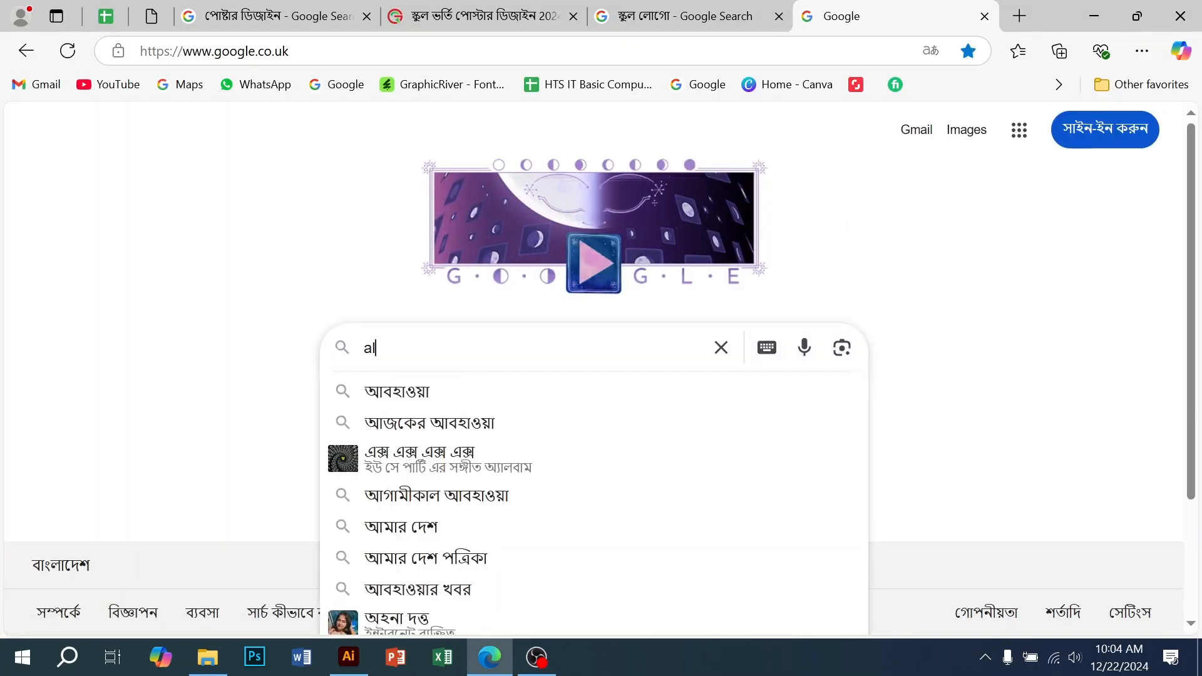
text(if)
key(Return)
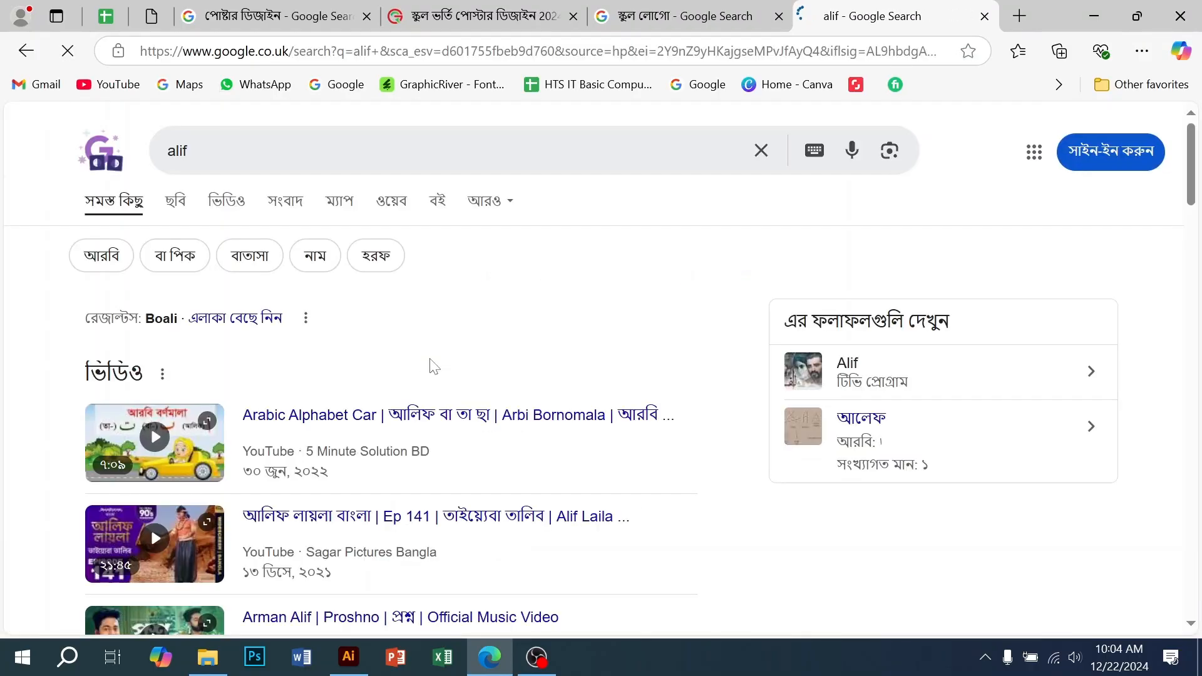
click(186, 210)
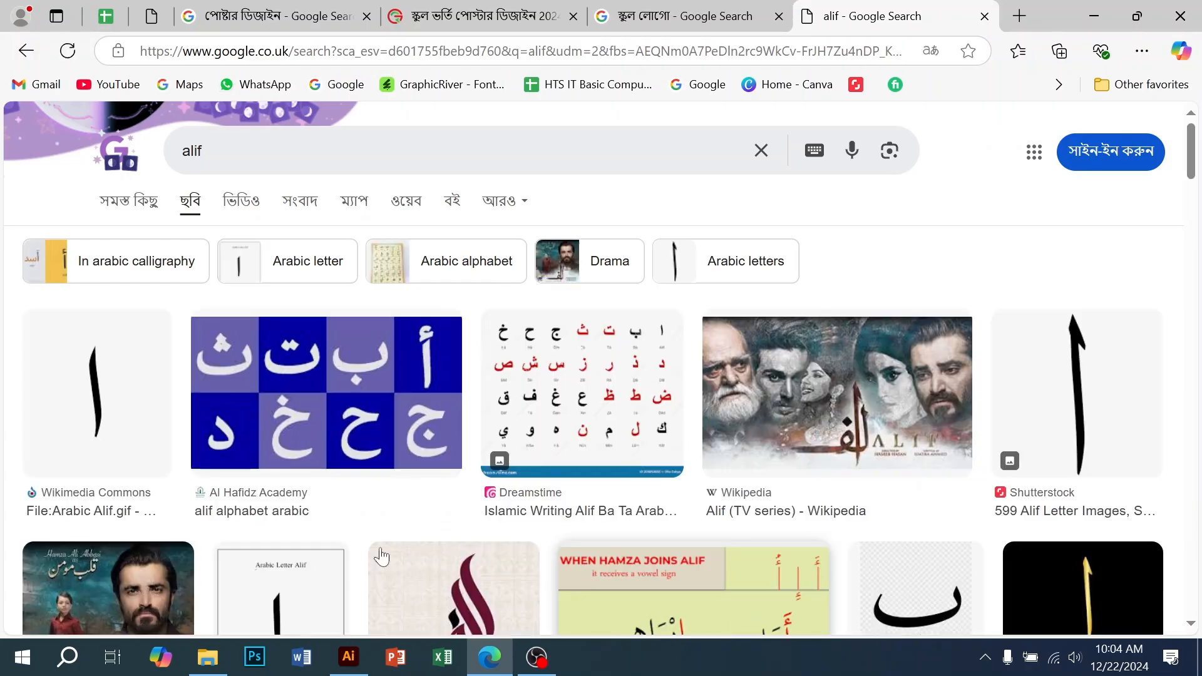
- Copy the Wikimedia Commons Arabic alif image and paste it into the Illustrator logo document
click(137, 457)
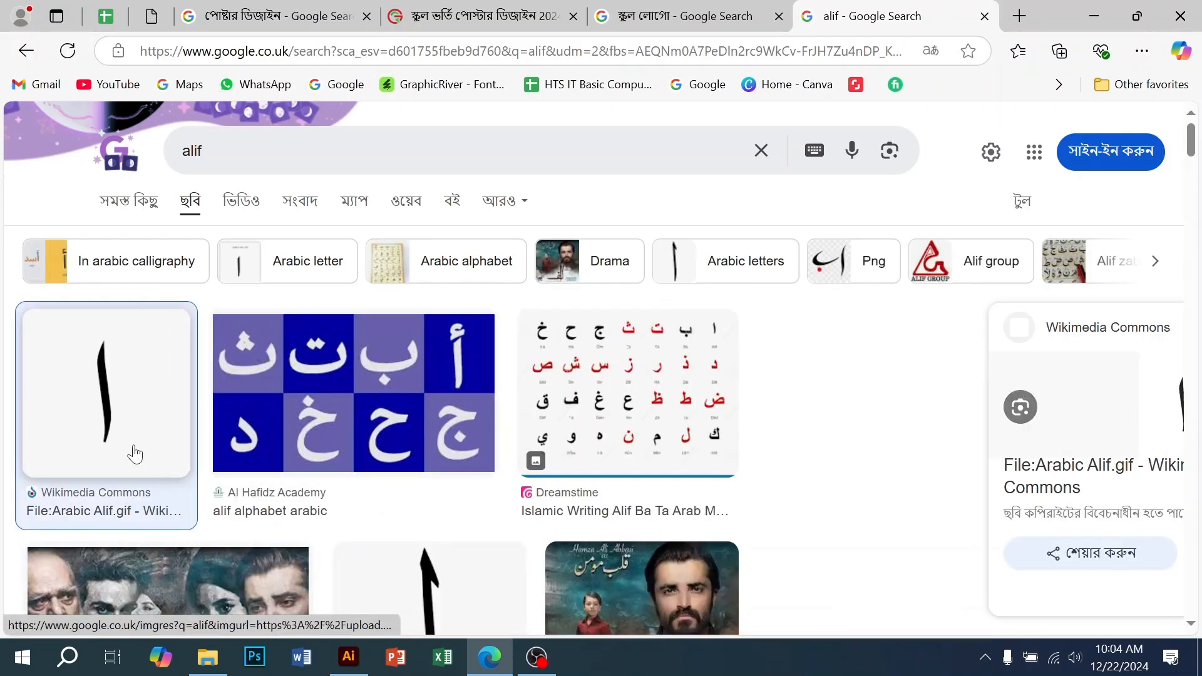
right_click(951, 443)
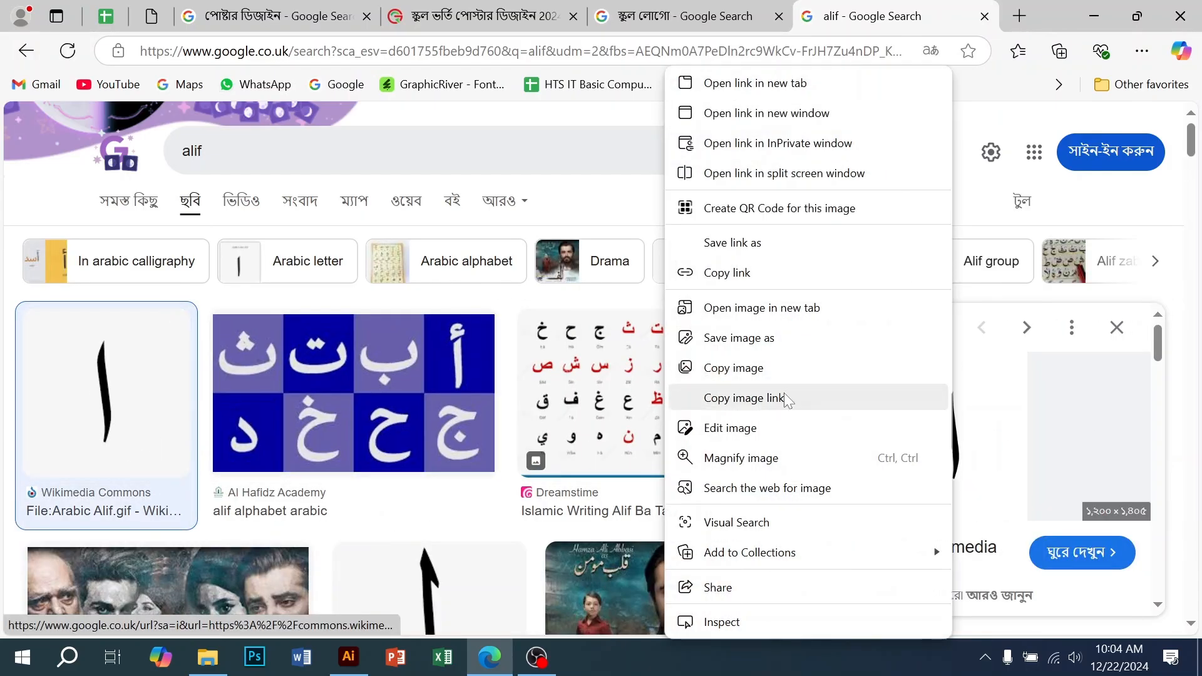
click(743, 370)
key(alt+Tab)
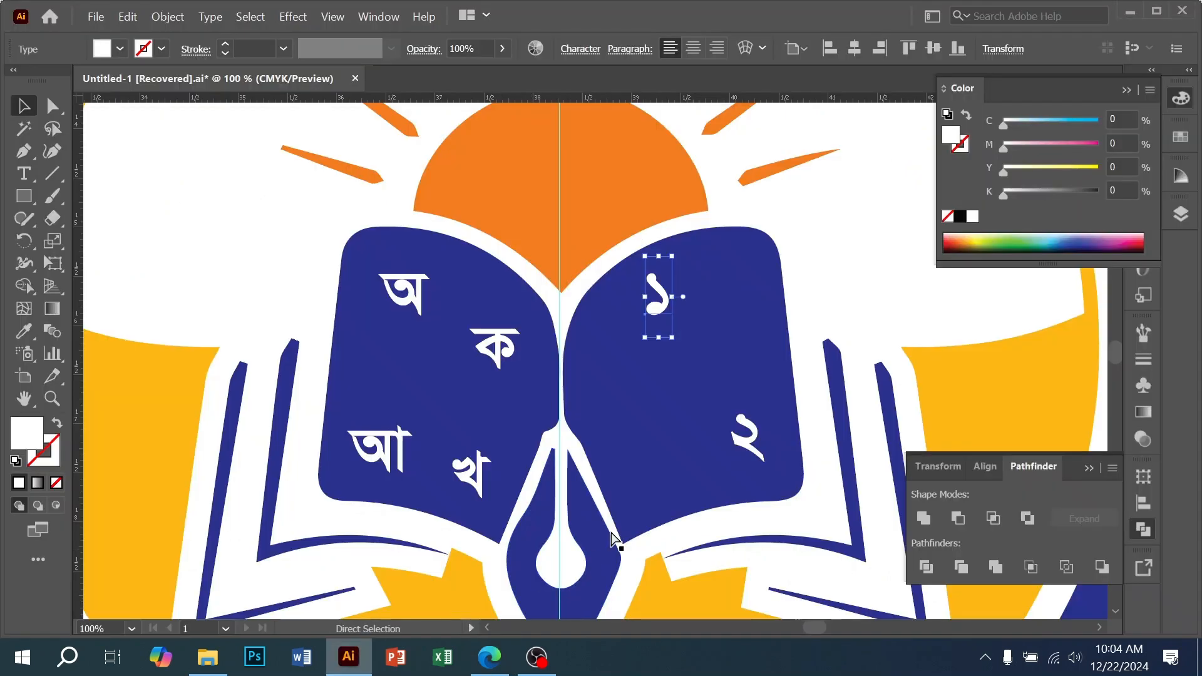
key(ctrl+v)
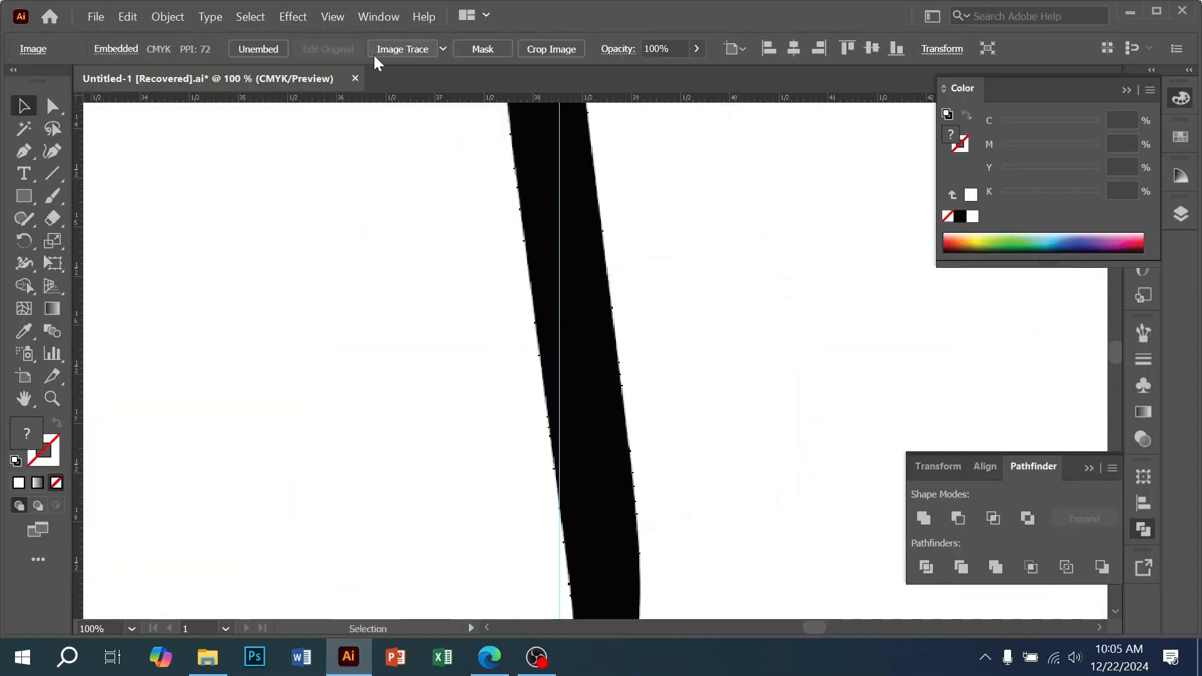
- Apply Image Trace to the pasted alif image and move it beside the circular logo
click(374, 55)
ctrl+alt+click(679, 442)
ctrl+alt+click(679, 442)
ctrl+alt+click(679, 442)
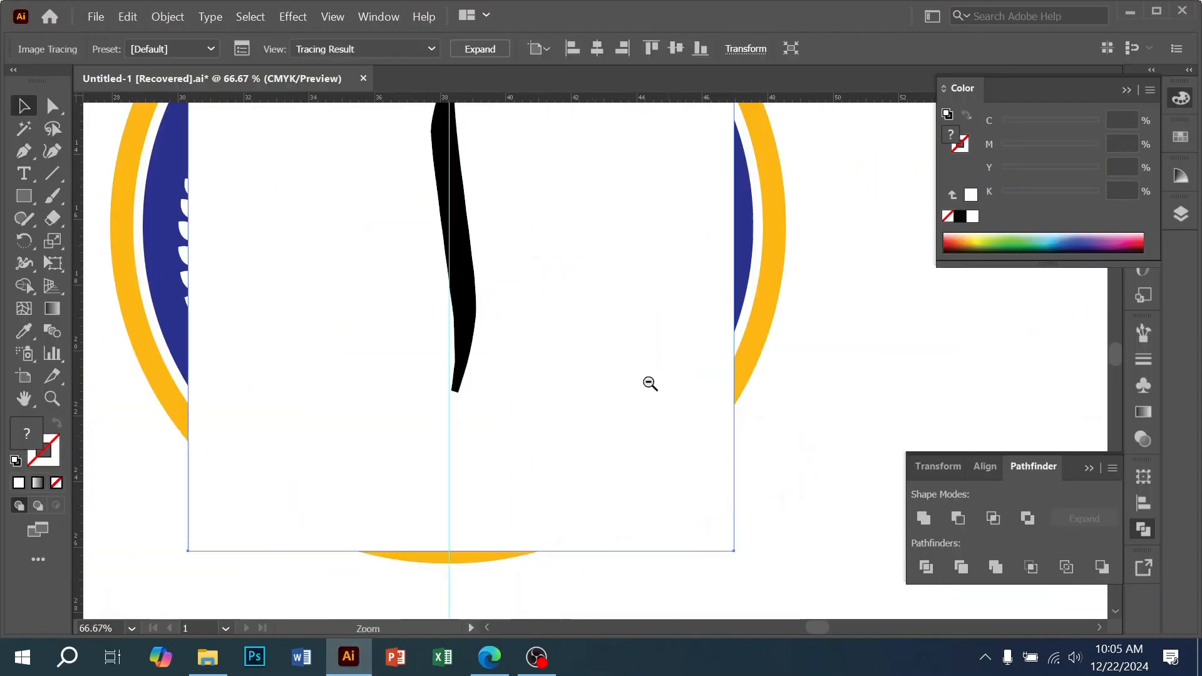
ctrl+alt+click(645, 374)
ctrl+alt+click(639, 366)
drag(518, 277, 838, 346)
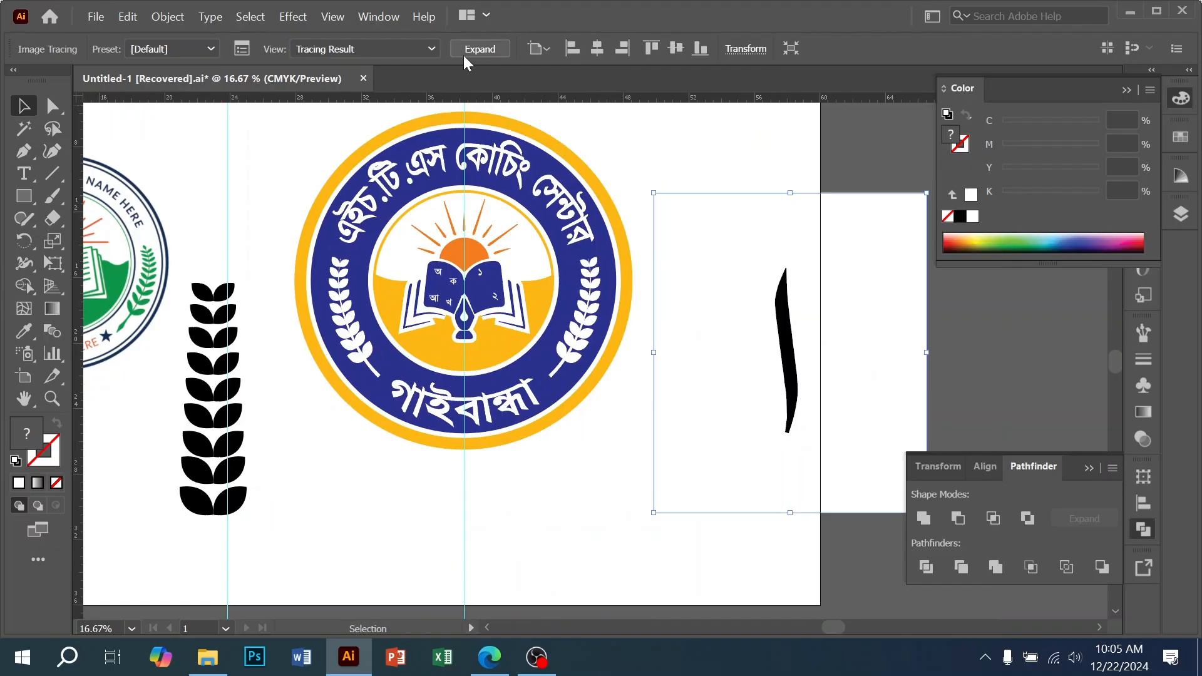
- Expand and ungroup the traced alif and delete its white background
right_click(751, 350)
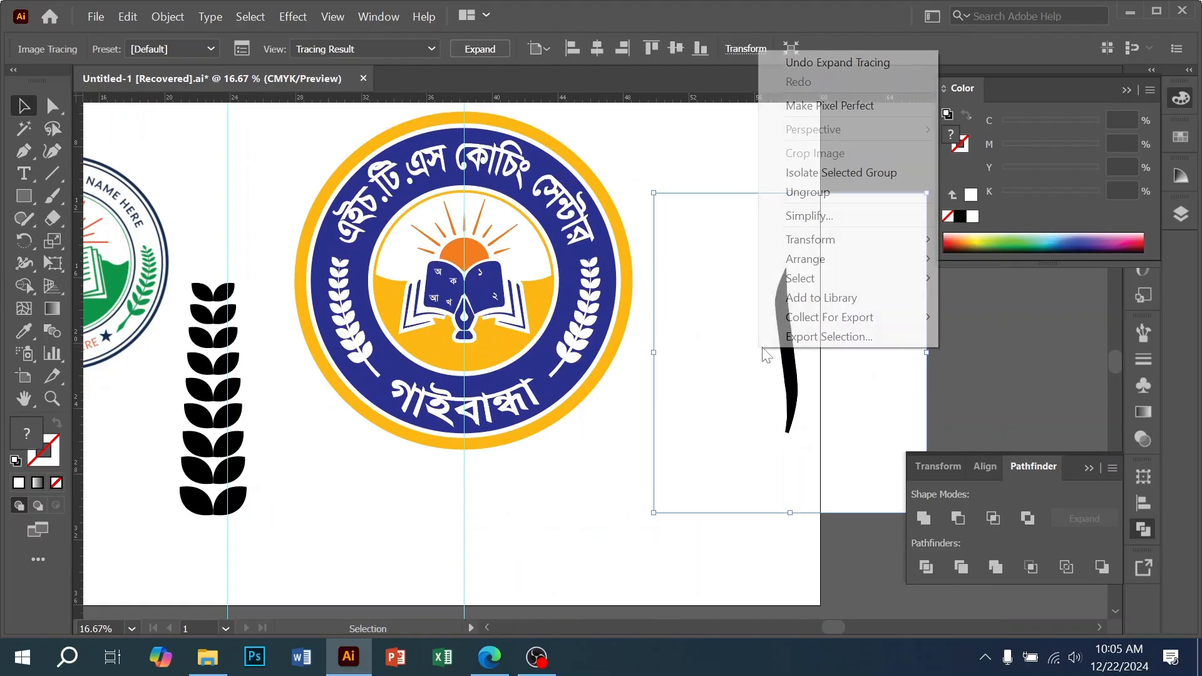
click(826, 194)
click(876, 323)
key(Delete)
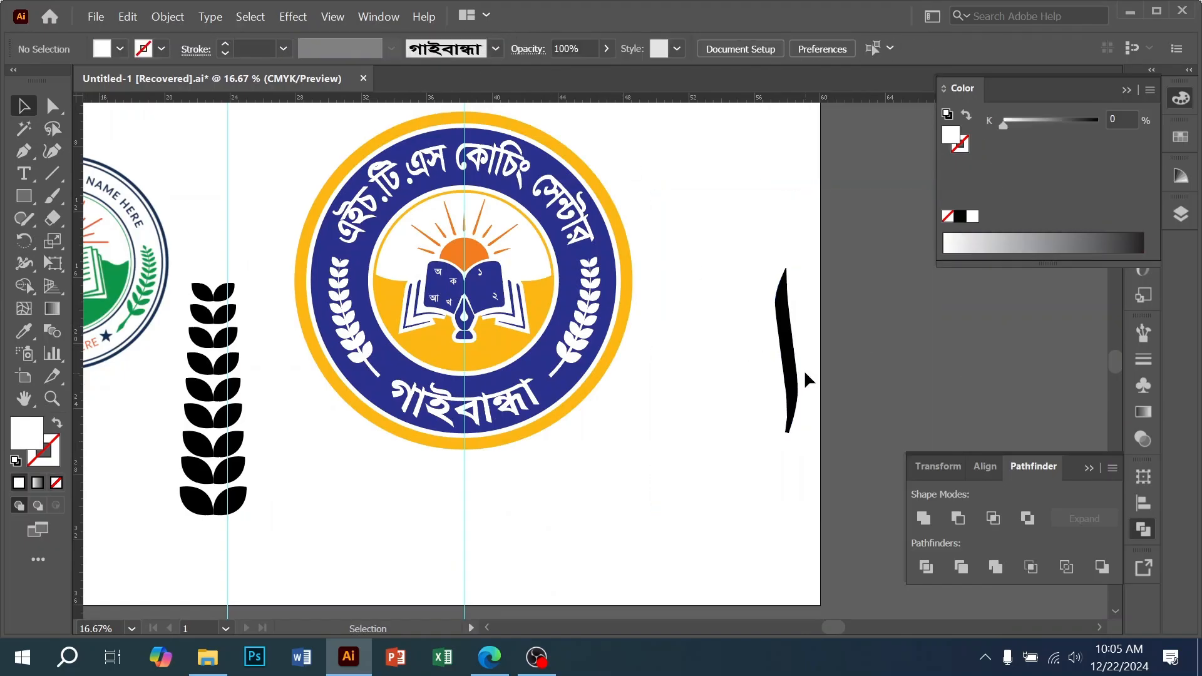
- Move the alif shape onto the logo, scale it down and fill it white
drag(790, 378, 560, 354)
key(ctrl+equal)
key(ctrl+equal)
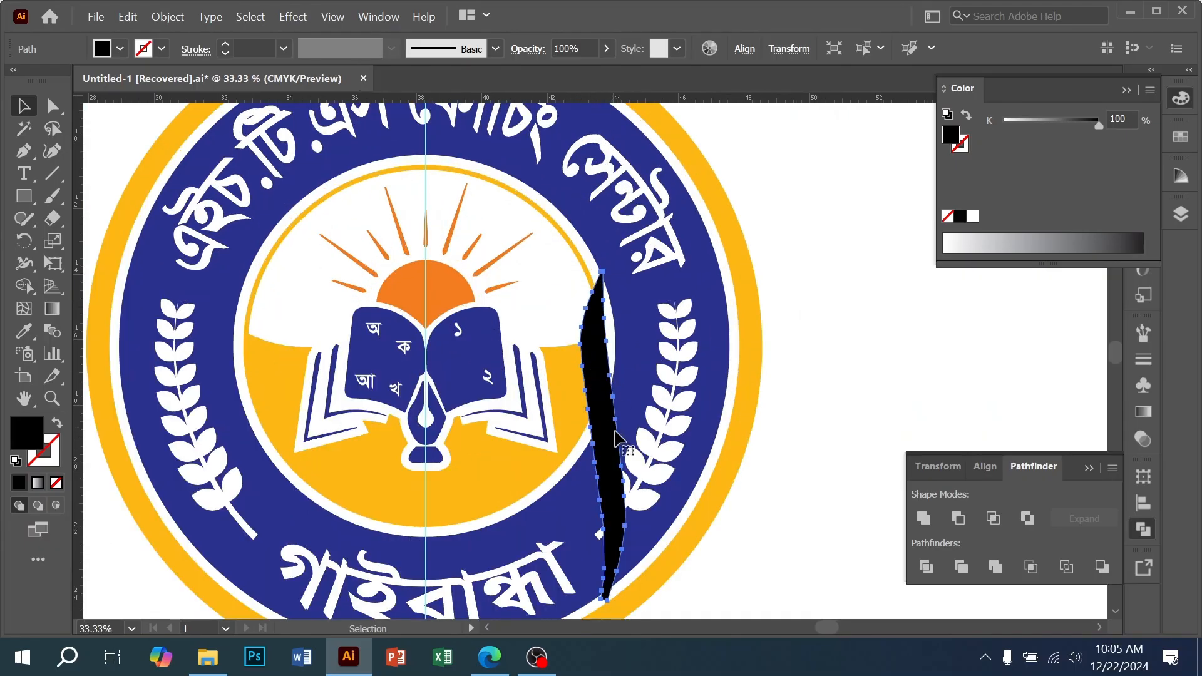
drag(625, 601, 608, 476)
click(972, 216)
key(ctrl+equal)
drag(639, 427, 483, 376)
key(ctrl+equal)
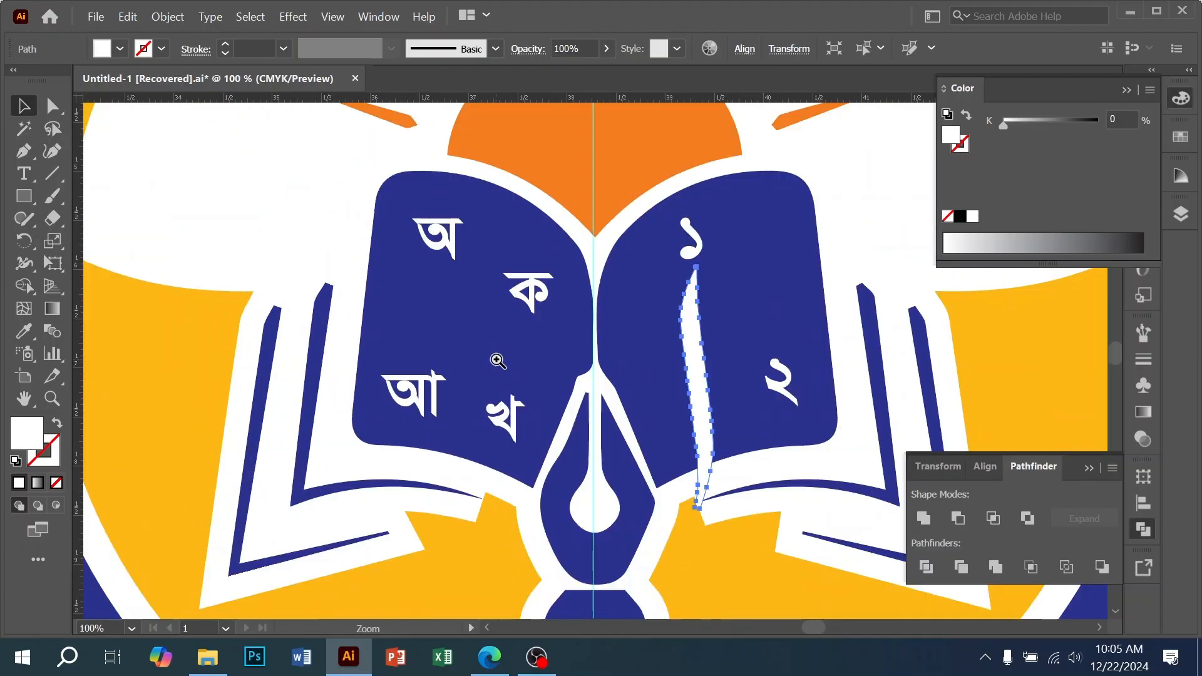
- Shrink the alif and place it near the spine on the book's right page, moving ১ toward the upper outer corner
drag(714, 388, 649, 316)
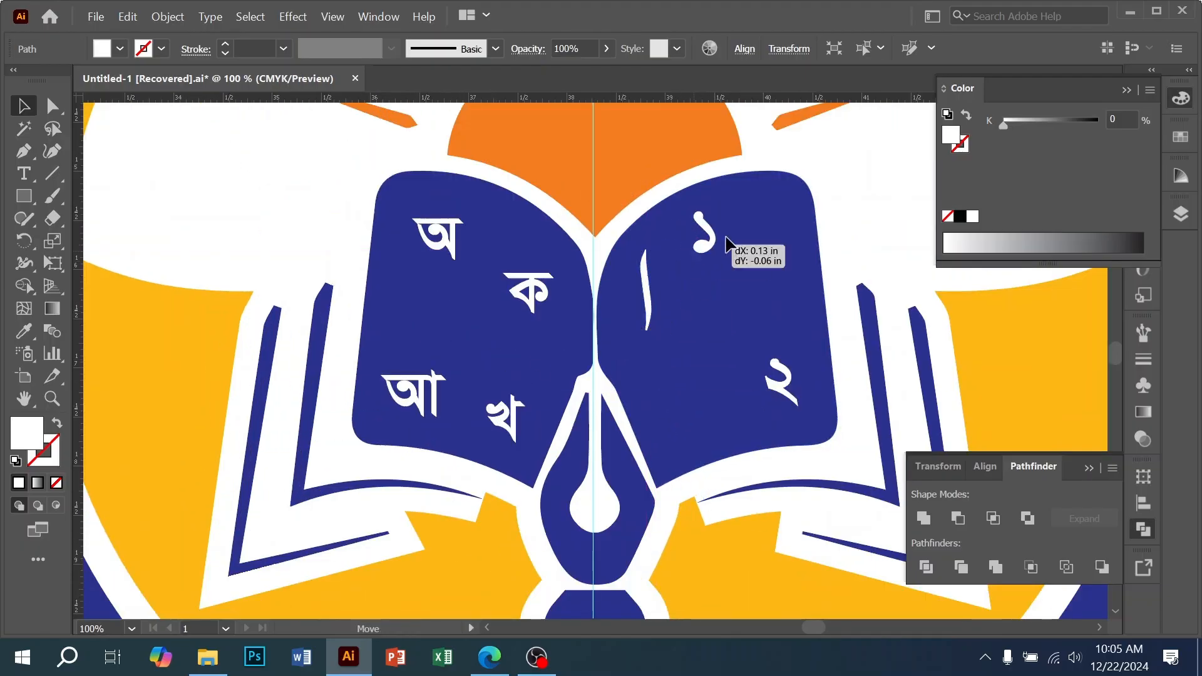
drag(691, 241, 742, 229)
click(649, 317)
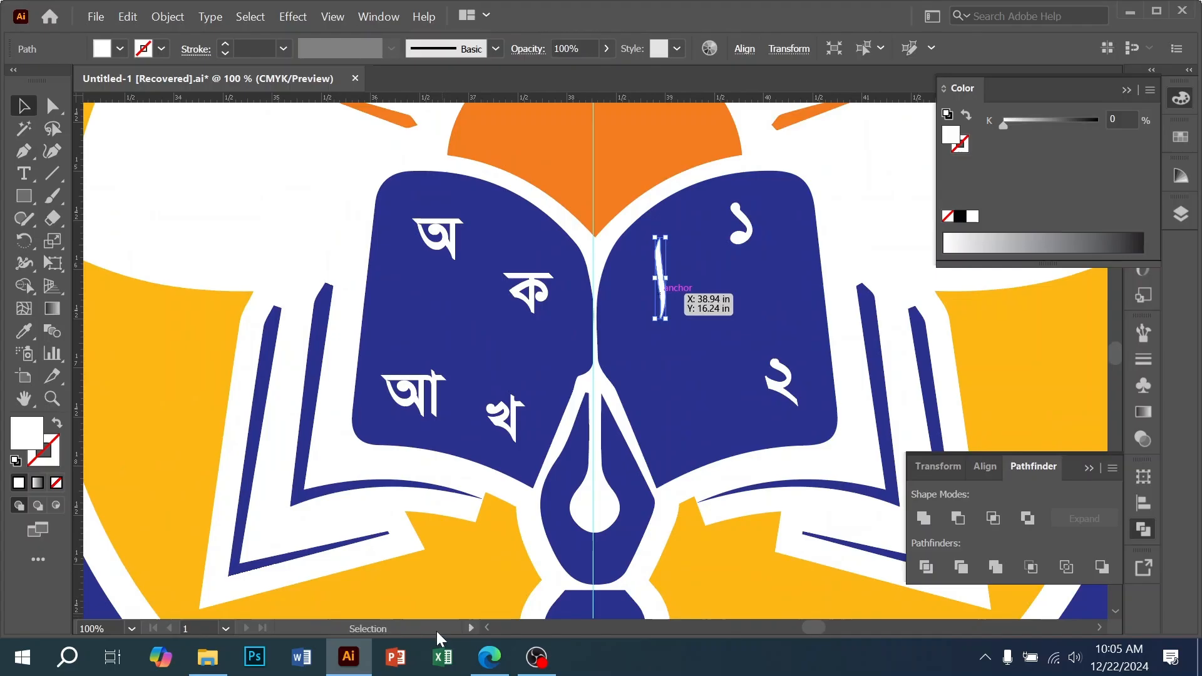
- Switch to Edge and open the FAVPNG image of the Arabic letter ب from the alif image results
click(489, 657)
scroll(976, 463, down, 1)
scroll(996, 504, down, 2)
scroll(366, 431, down, 12)
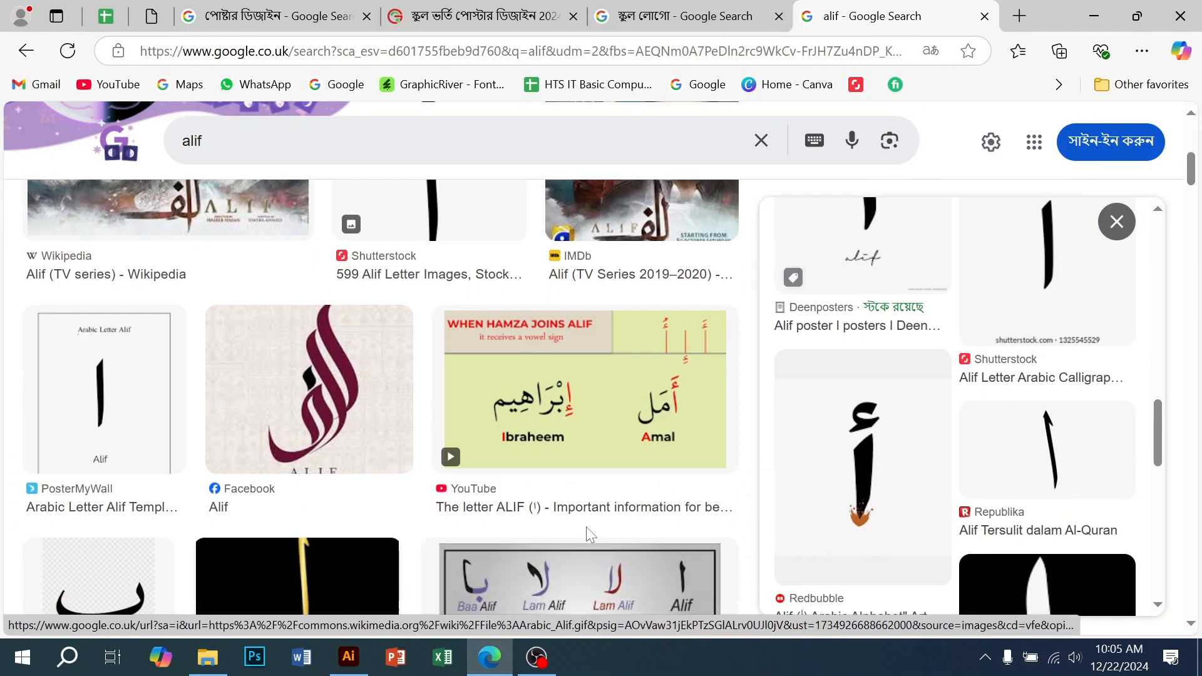
scroll(376, 445, down, 5)
scroll(389, 461, up, 6)
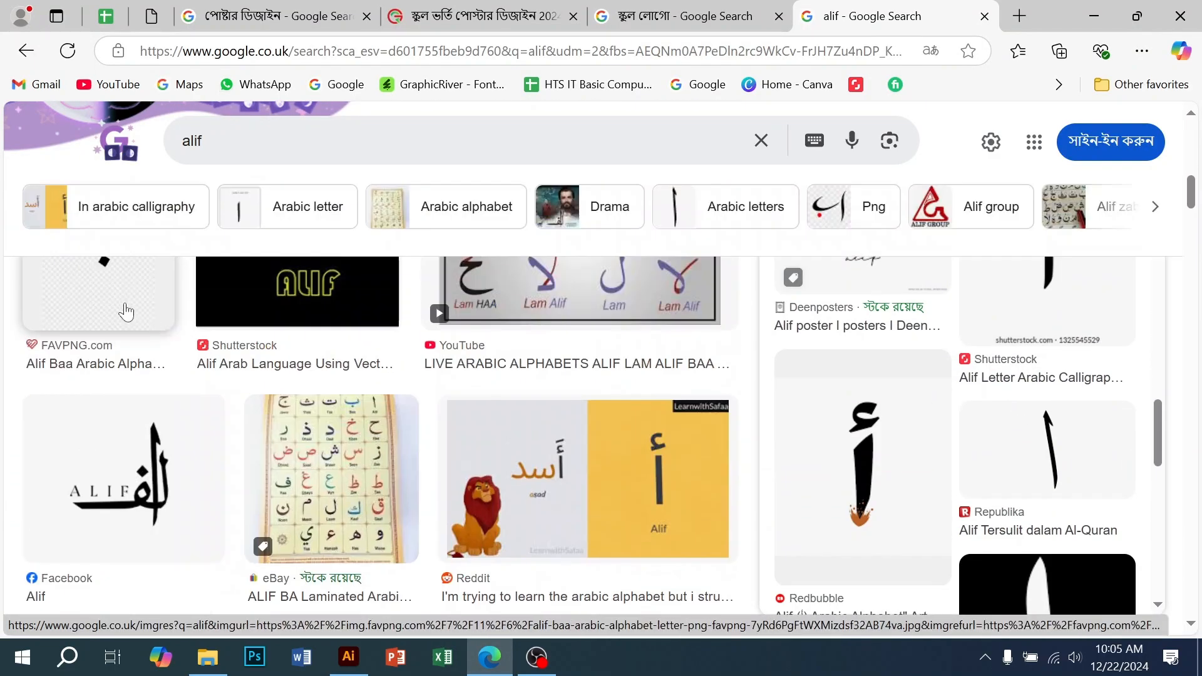
click(121, 315)
scroll(971, 443, down, 5)
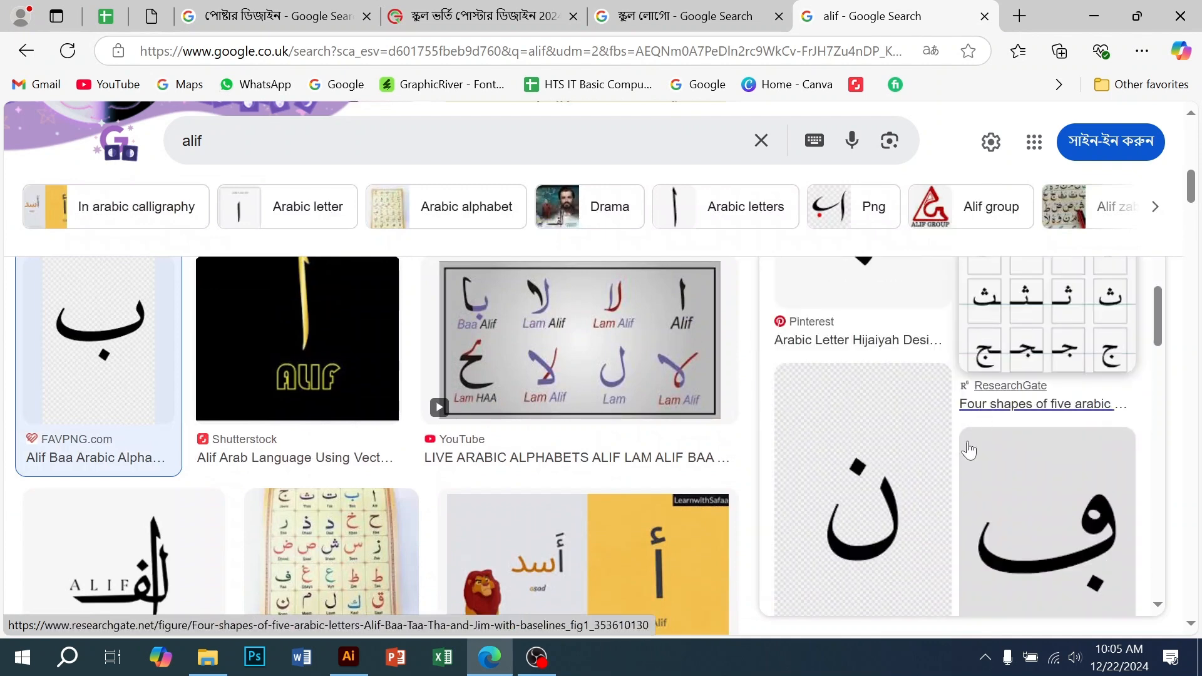
- Find the bold CafePress ب among the related images, open its preview and copy the image
click(1053, 536)
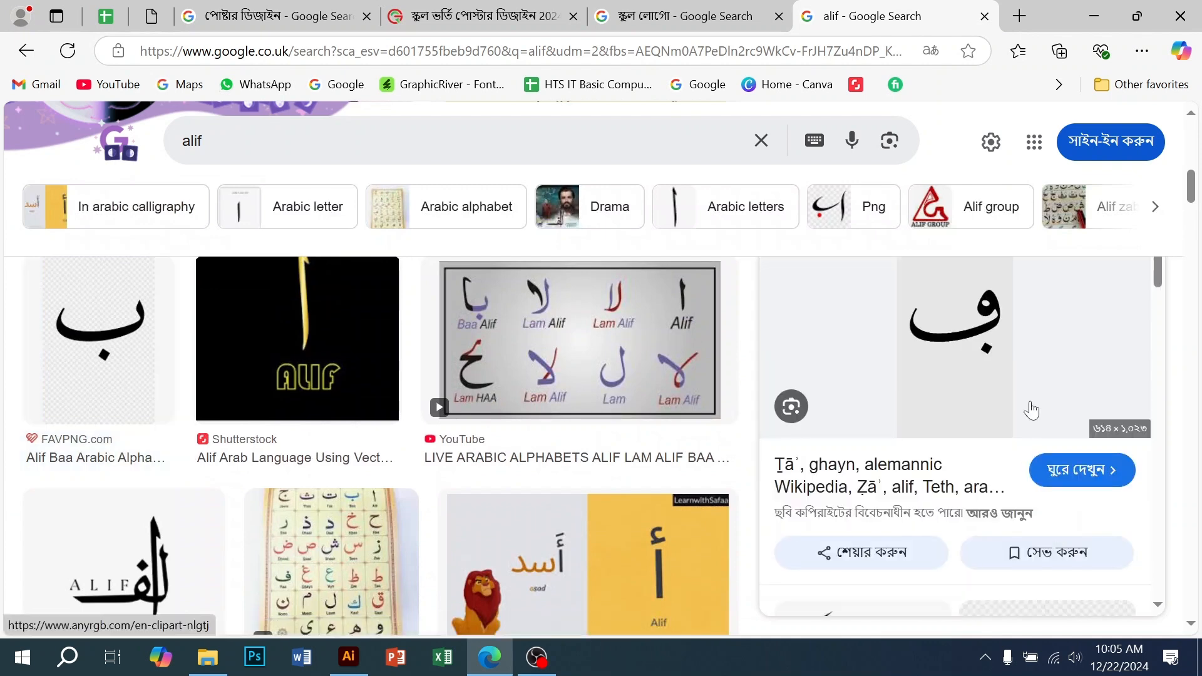
scroll(1037, 401, down, 6)
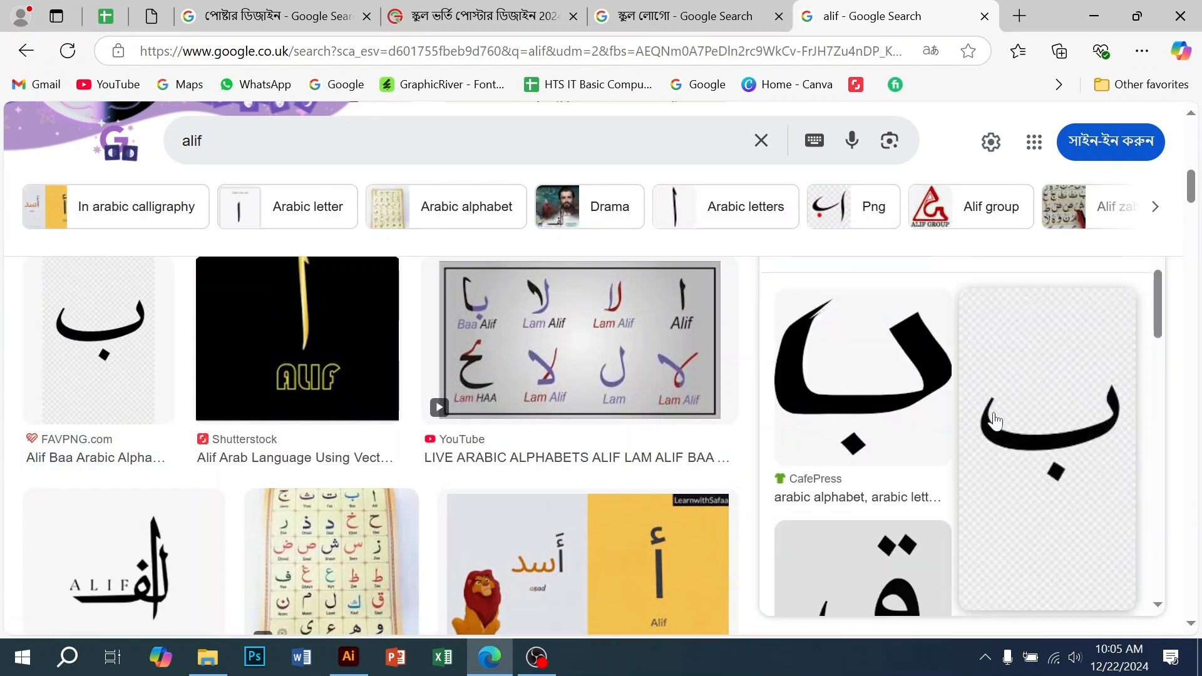
scroll(985, 436, up, 3)
scroll(978, 457, down, 8)
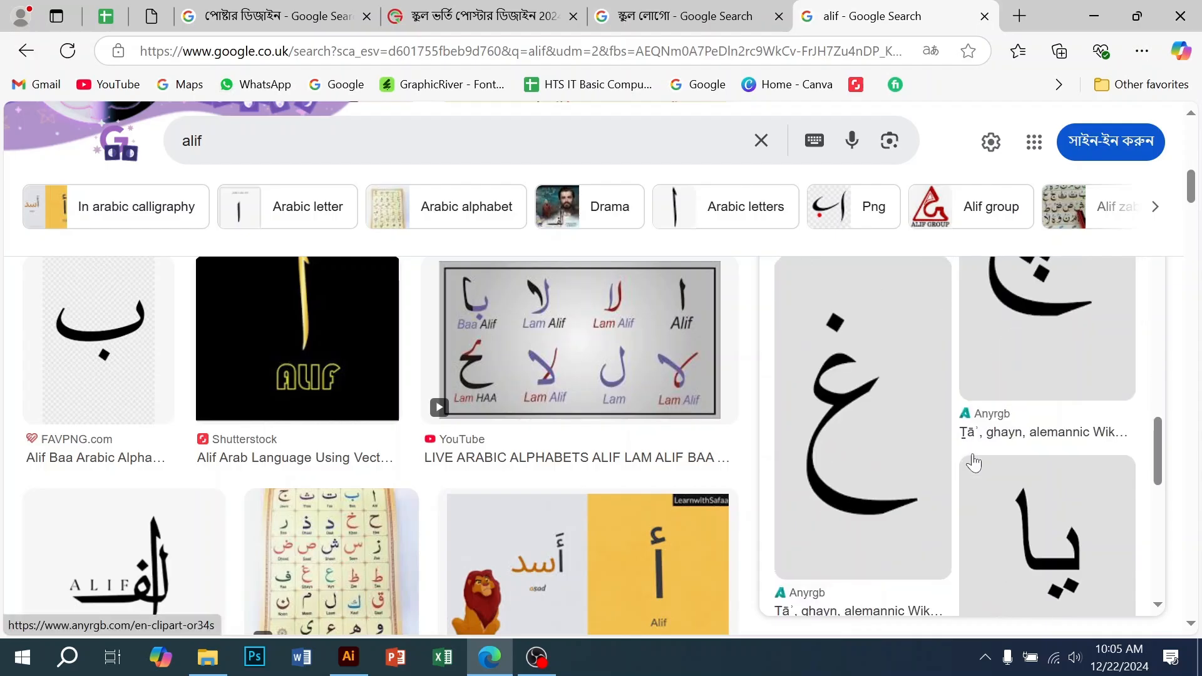
scroll(970, 460, up, 6)
scroll(967, 457, up, 4)
click(899, 457)
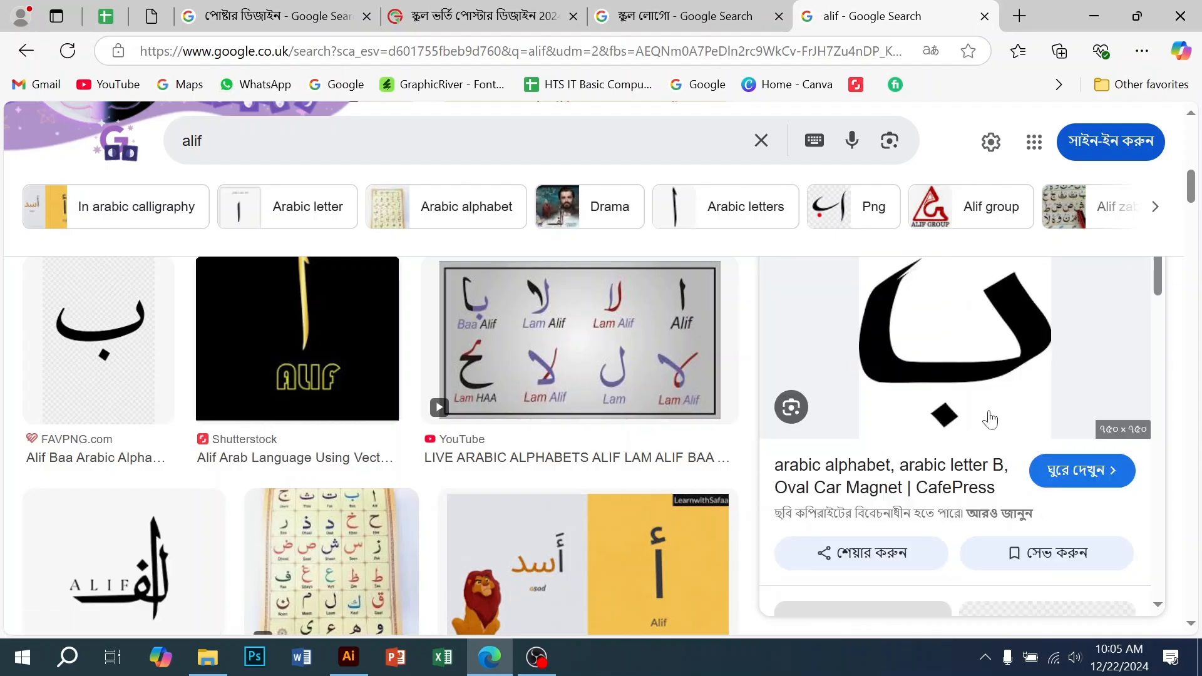
right_click(989, 415)
click(908, 369)
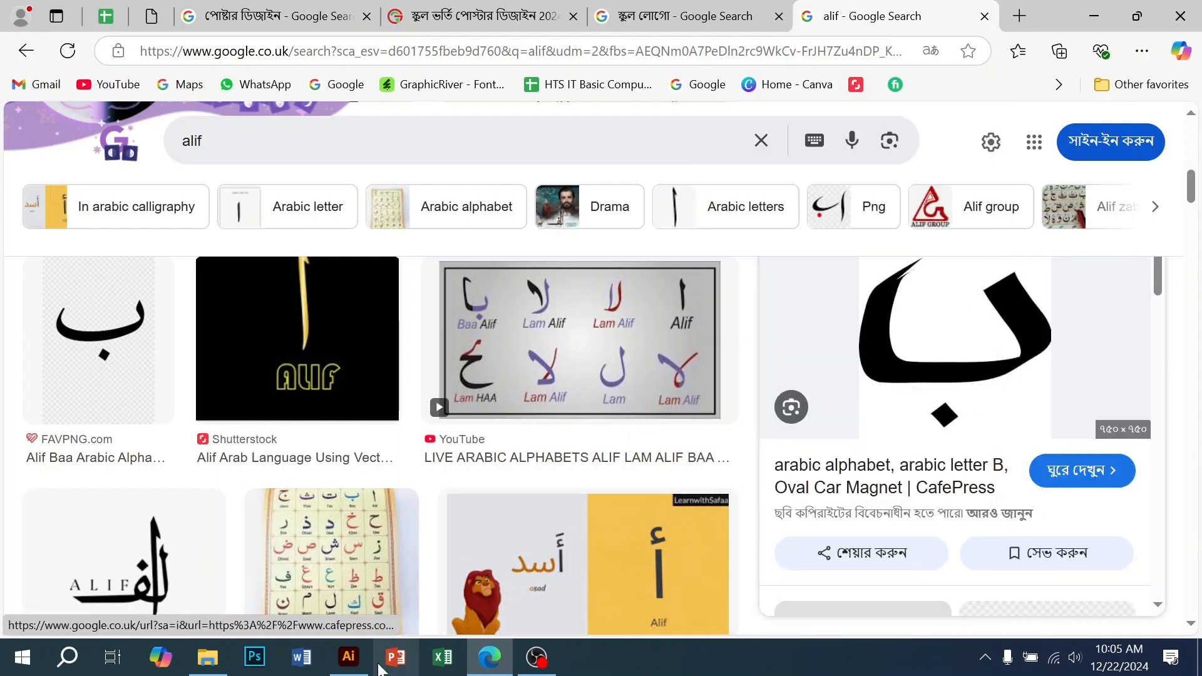
- Paste the copied ب image into the Illustrator document, apply Image Trace and expand the result
key(alt+Tab)
key(ctrl+v)
key(ctrl+minus)
key(ctrl+minus)
key(ctrl+minus)
key(ctrl+minus)
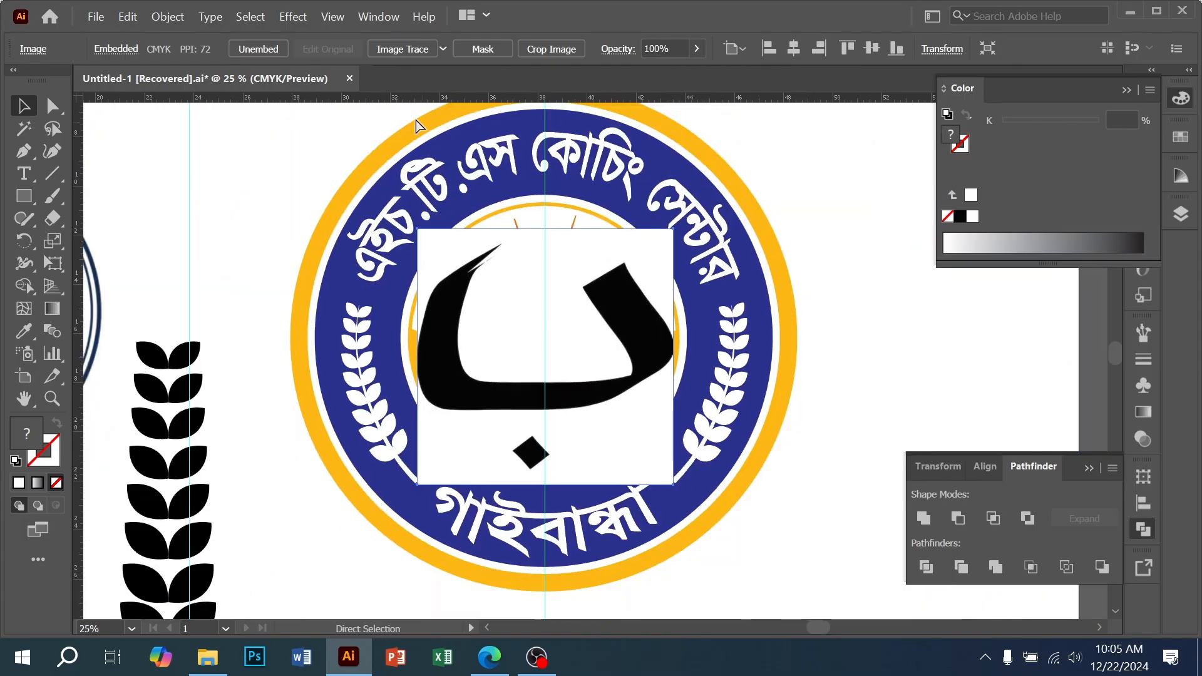
click(386, 50)
click(486, 48)
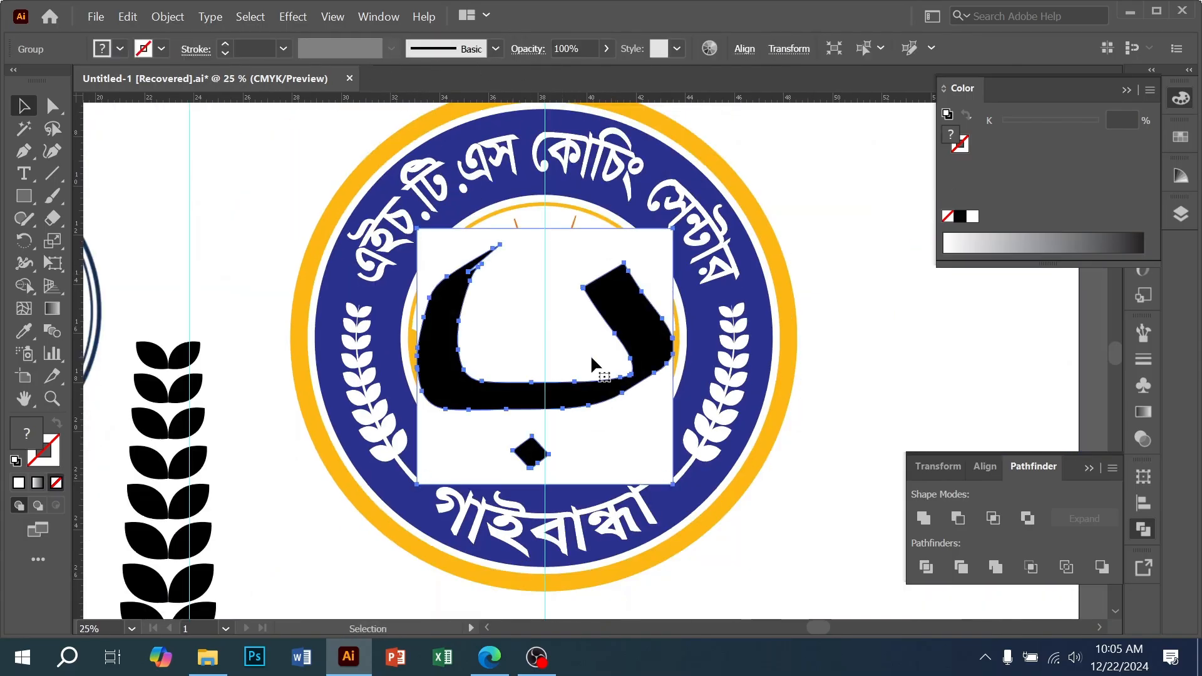
- Move the traced ب beside the circular logo, ungroup it and delete its white background
mouse_move(623, 424)
mouse_down()
mouse_move(964, 399)
mouse_move(730, 409)
mouse_move(800, 405)
mouse_up()
right_click(747, 378)
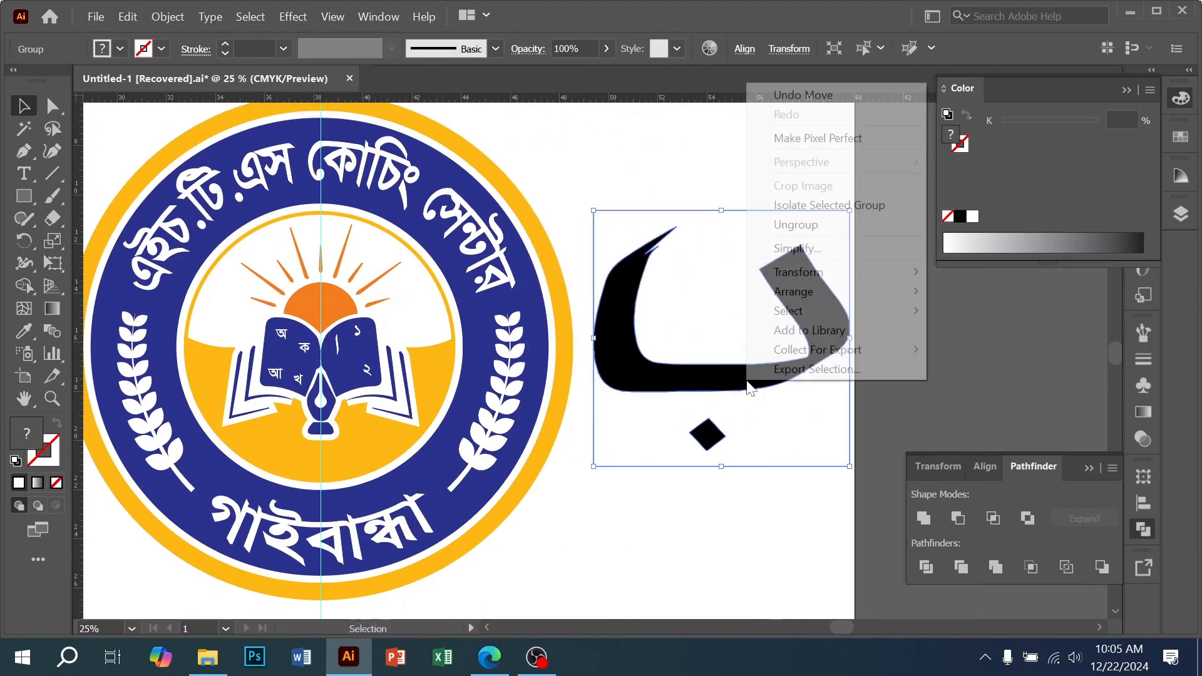
click(795, 223)
click(724, 557)
click(794, 407)
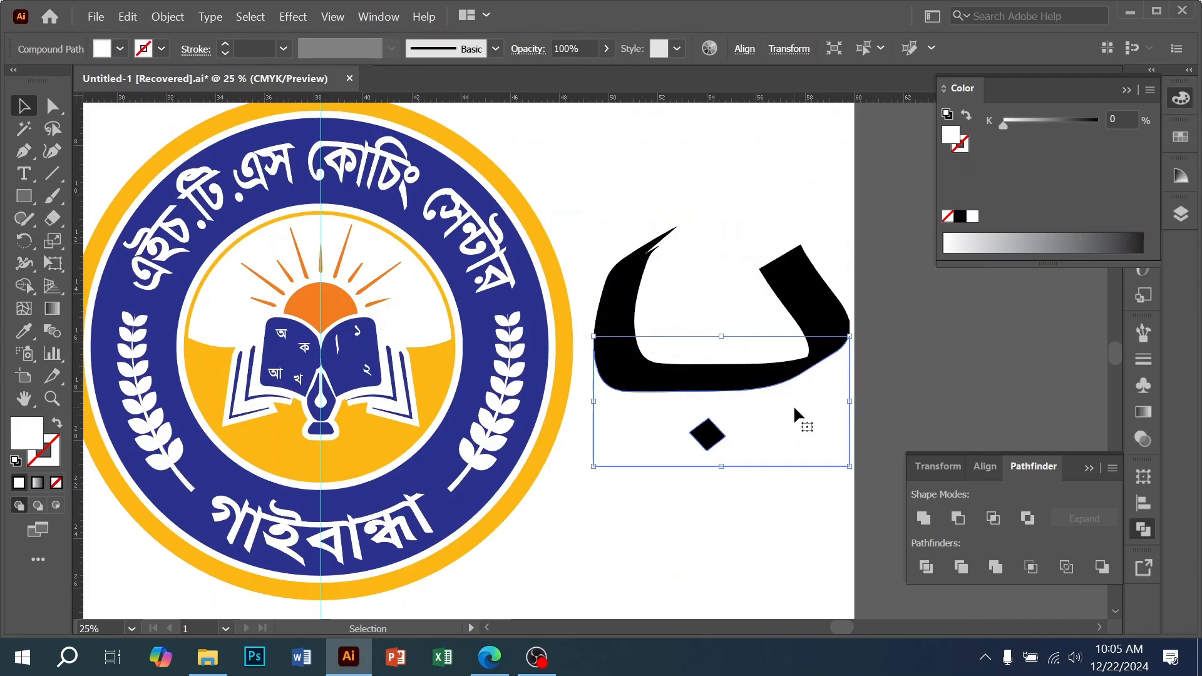
key(Delete)
- Group the ب with its dot, scale it down onto the logo's book and fill it white
click(813, 275)
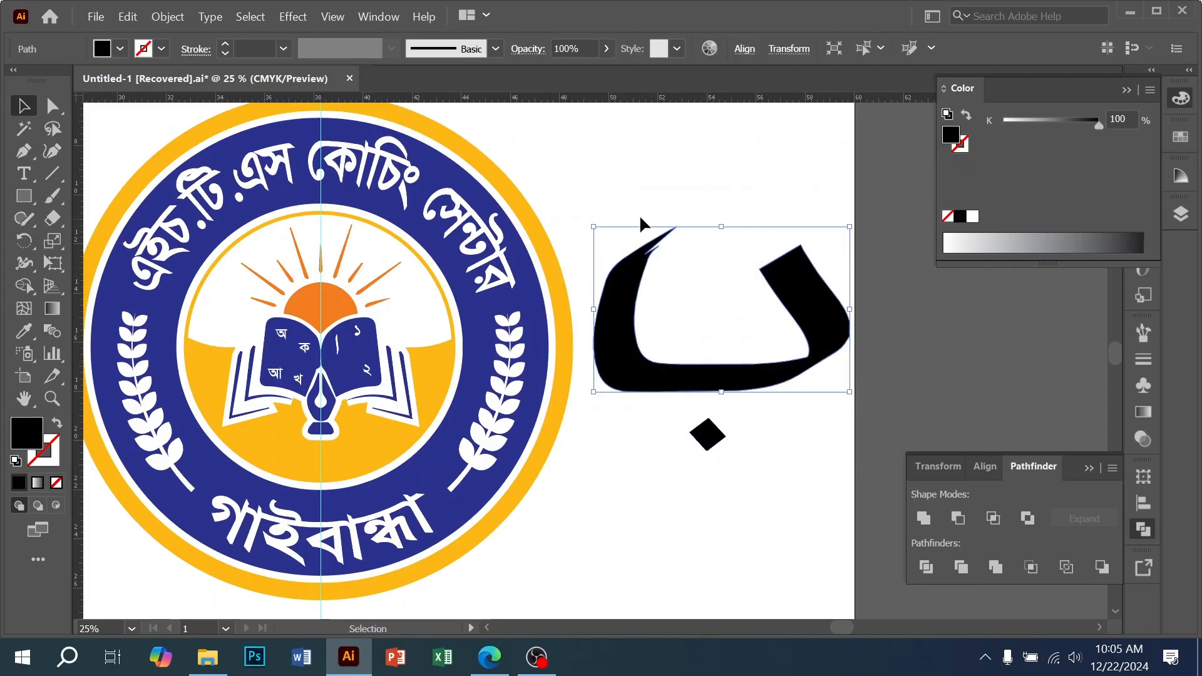
drag(629, 210, 834, 499)
key(a)
key(v)
drag(852, 338, 318, 400)
click(973, 216)
- Shrink the white ب and place it below the alif on the lower part of the book's right page
key(ctrl+plus)
ctrl+click(369, 399)
ctrl+click(532, 327)
drag(531, 327, 625, 426)
ctrl+click(624, 427)
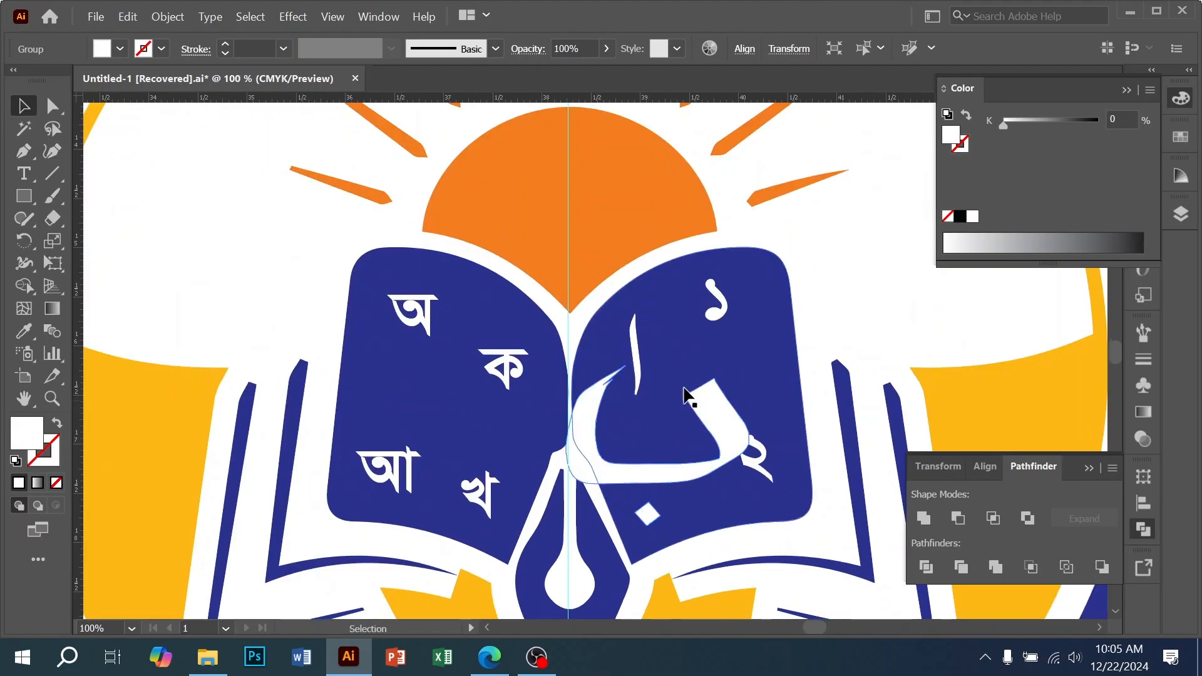
drag(664, 370, 653, 449)
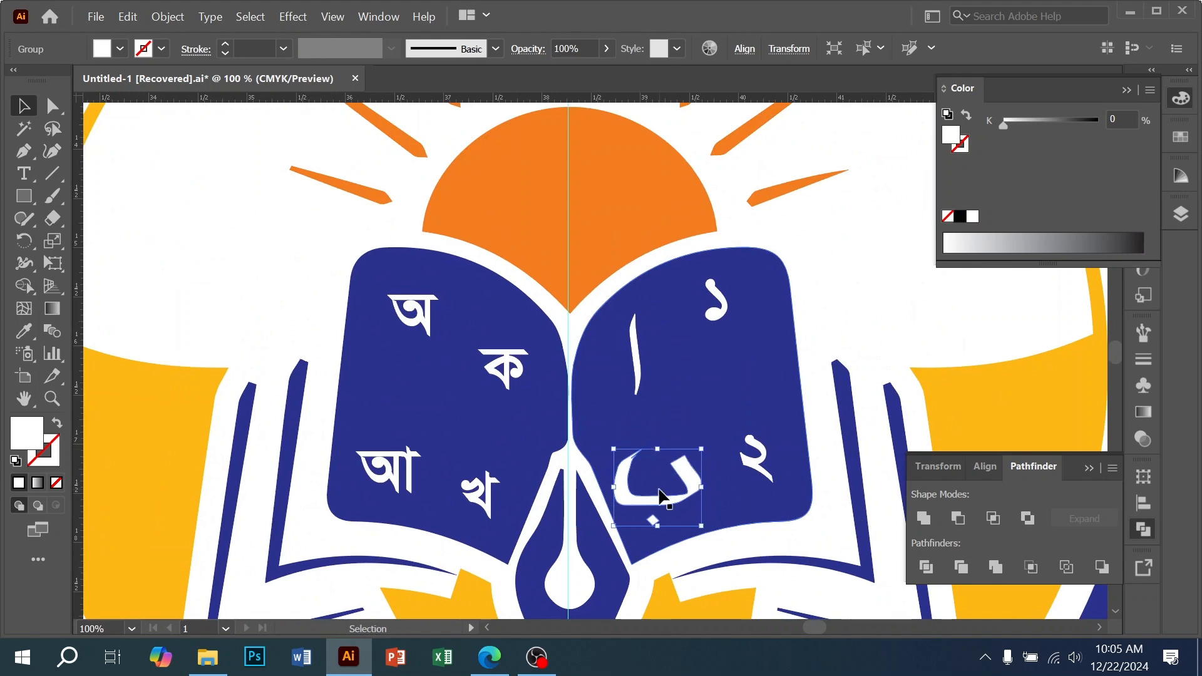
drag(657, 497, 665, 480)
- Duplicate the আ text below the pen nib and change the copy to "স্থাপিত : ২০২৩খ্রি."
ctrl+alt+click(665, 482)
ctrl+alt+click(665, 482)
drag(582, 520, 408, 303)
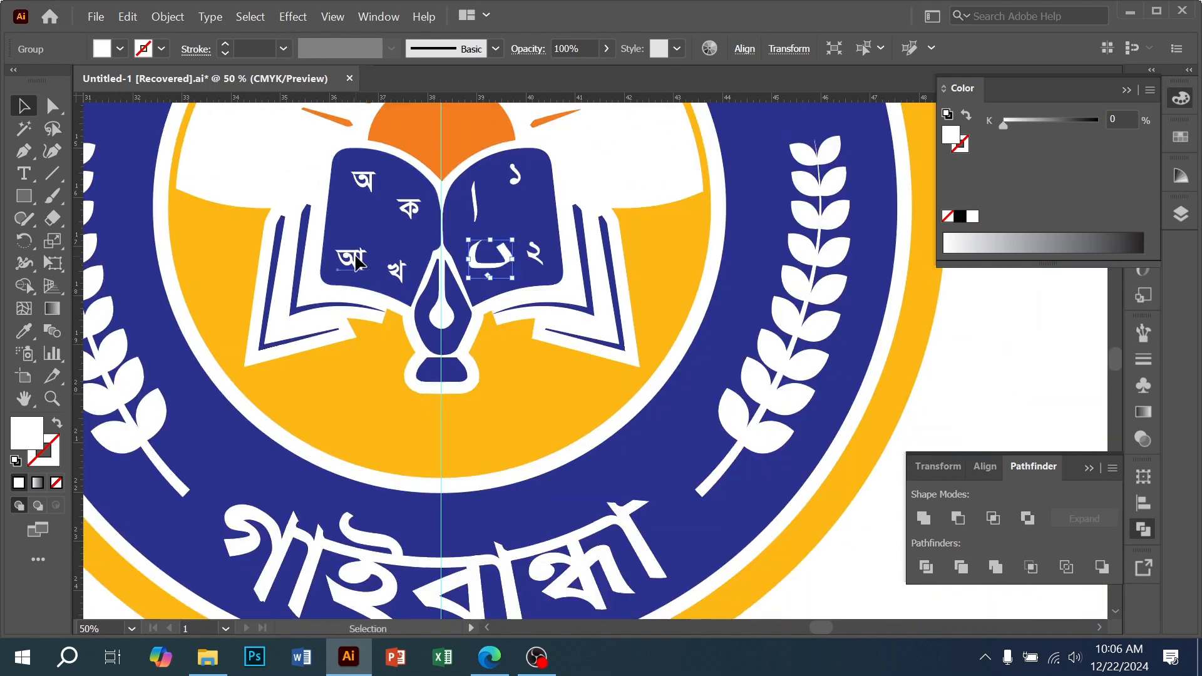
drag(356, 263, 350, 429)
double_click(355, 429)
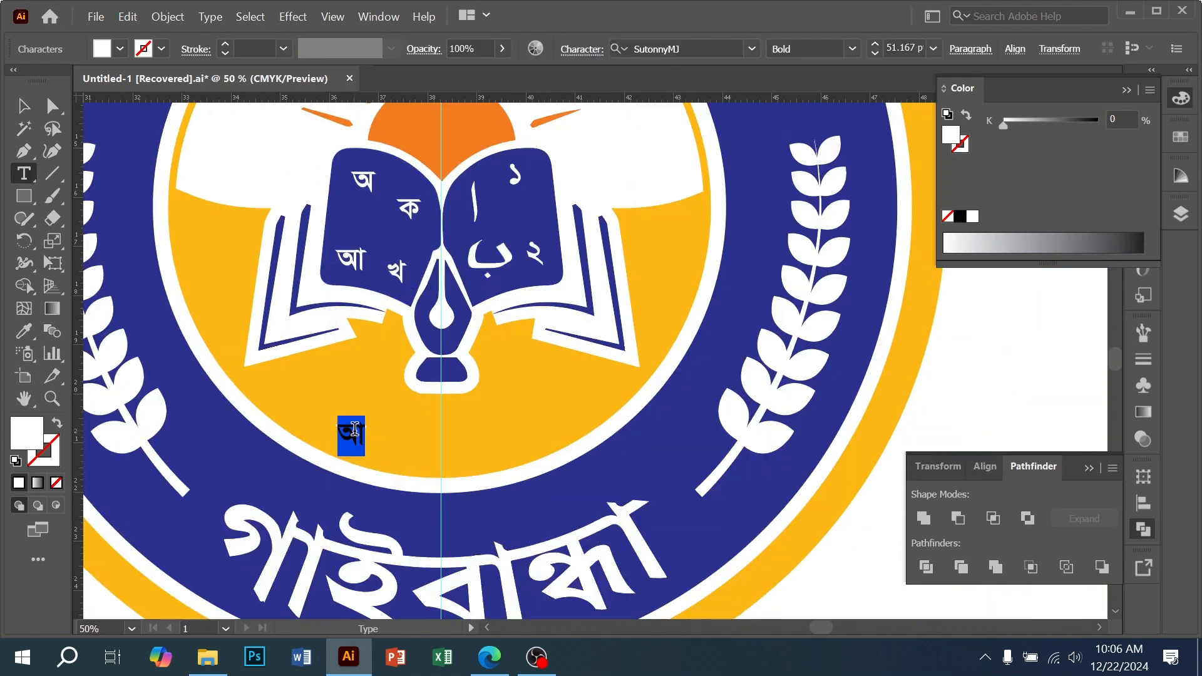
text(হম)
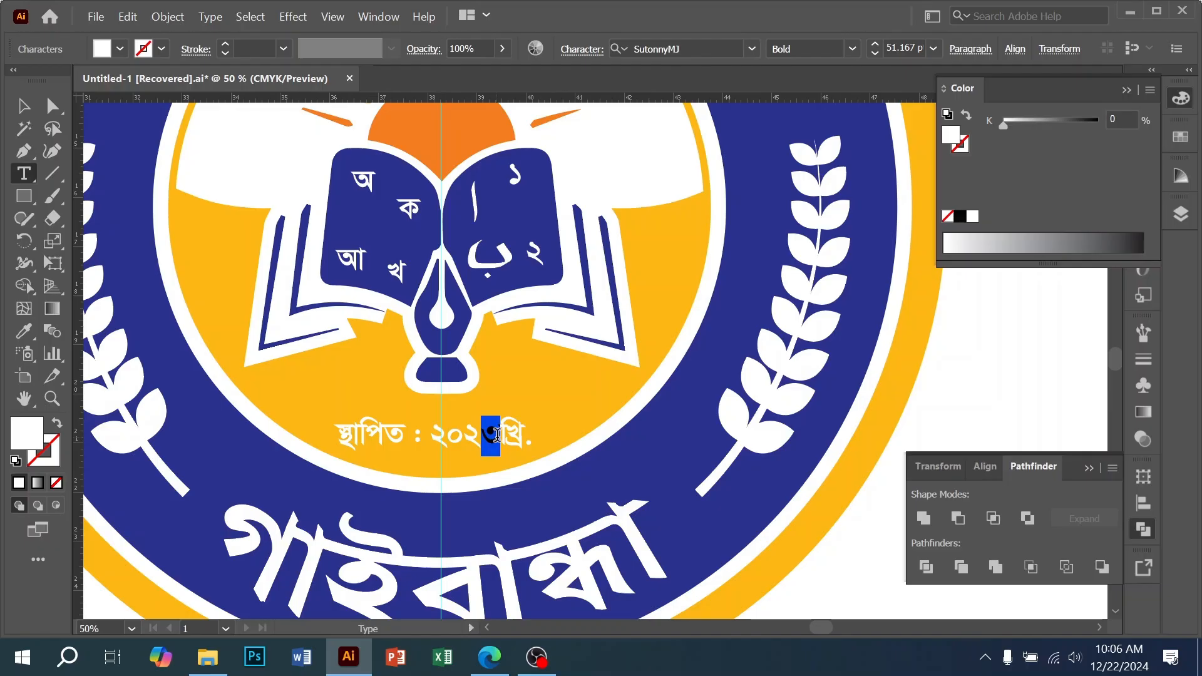
click(23, 108)
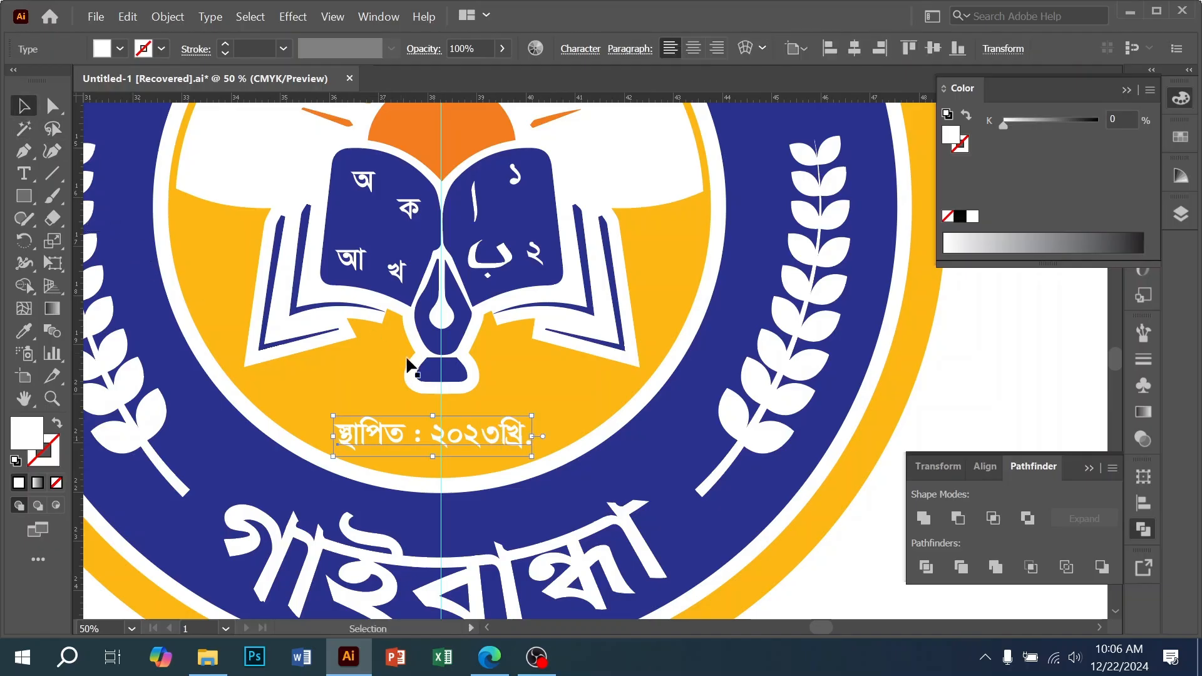
- Enlarge the "স্থাপিত : ২০২৩খ্রি." line and centre it beneath the pen nib inside the yellow area
drag(452, 432, 422, 420)
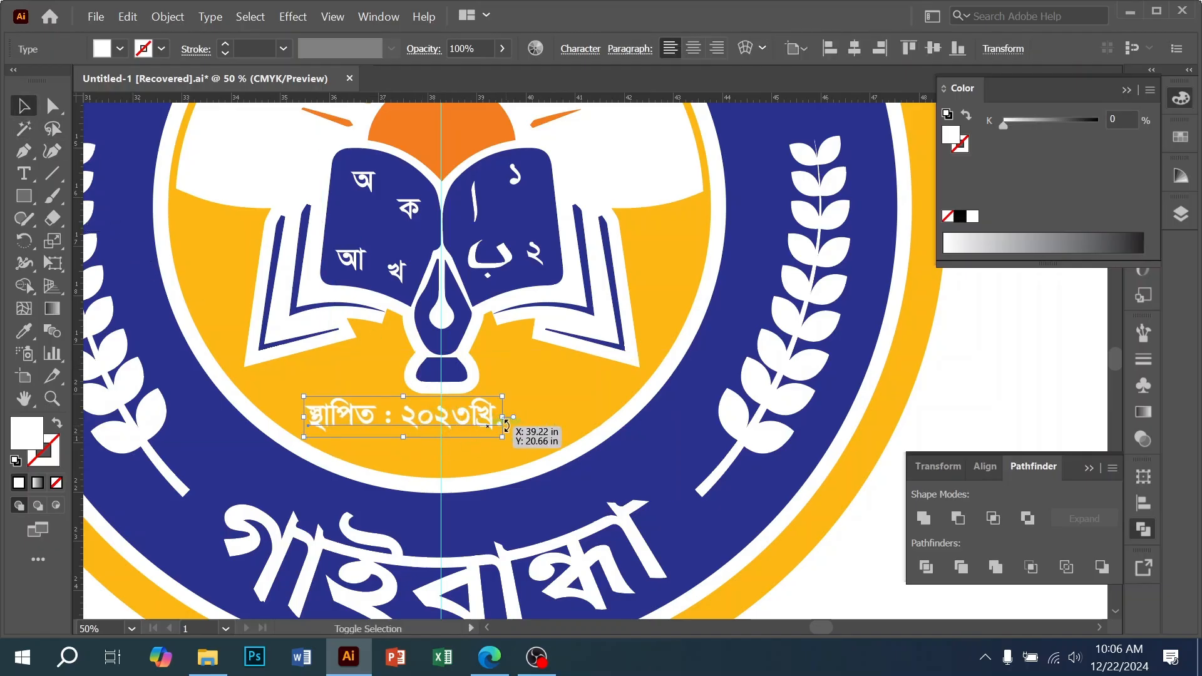
drag(505, 418, 474, 414)
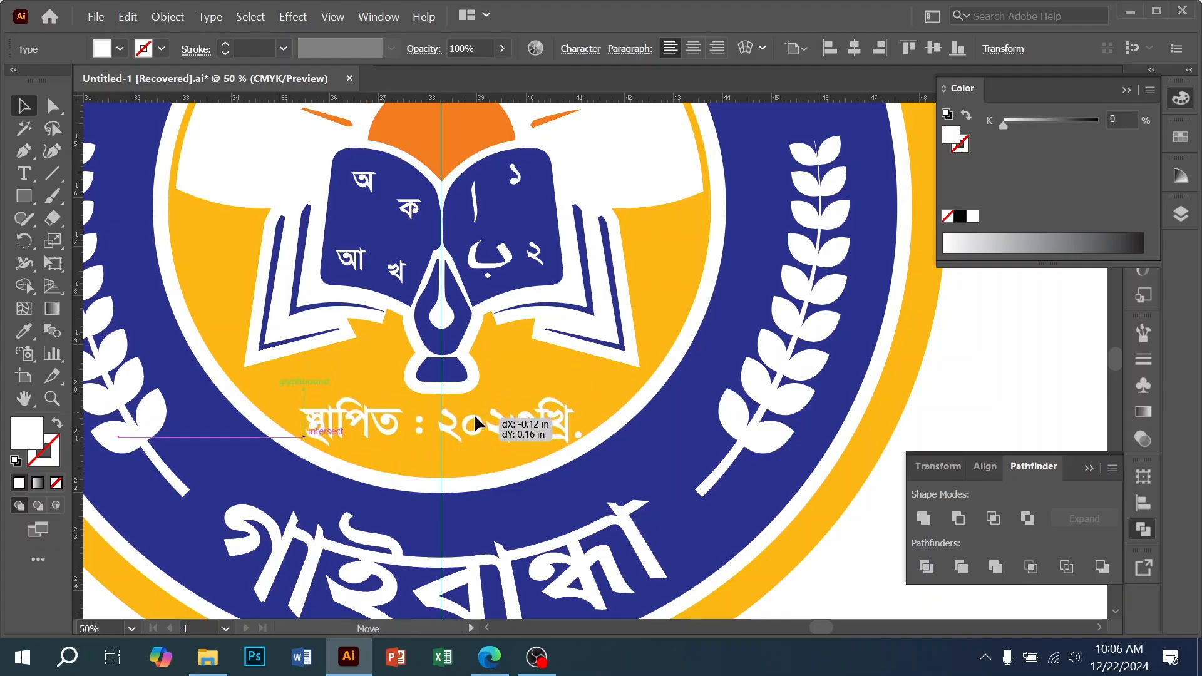
ctrl+alt+click(503, 363)
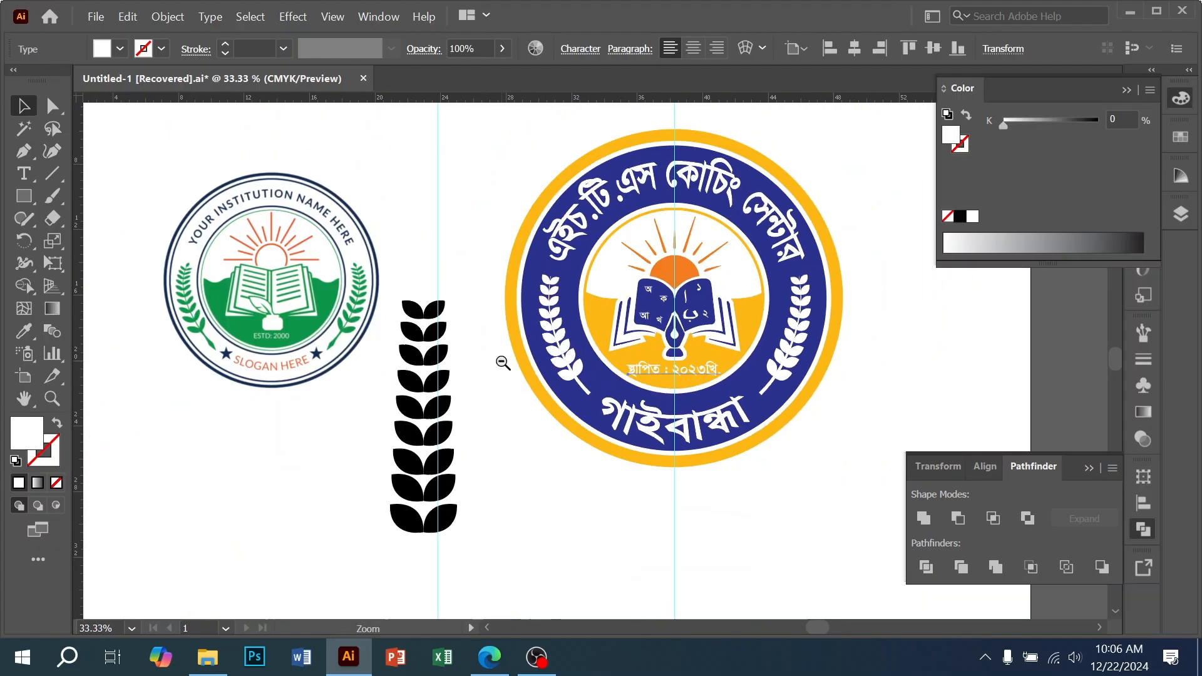
drag(600, 355, 490, 391)
click(811, 367)
- Check the whole logo next to the green reference logo and save the document
ctrl+click(620, 320)
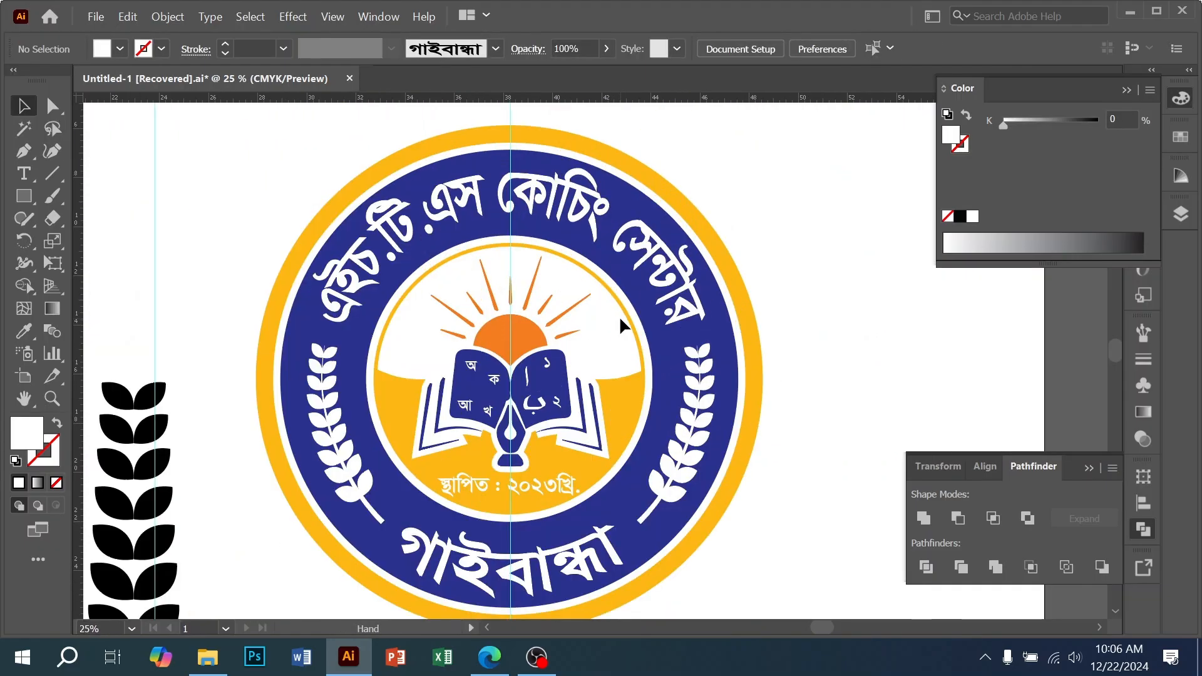
ctrl+alt+click(516, 380)
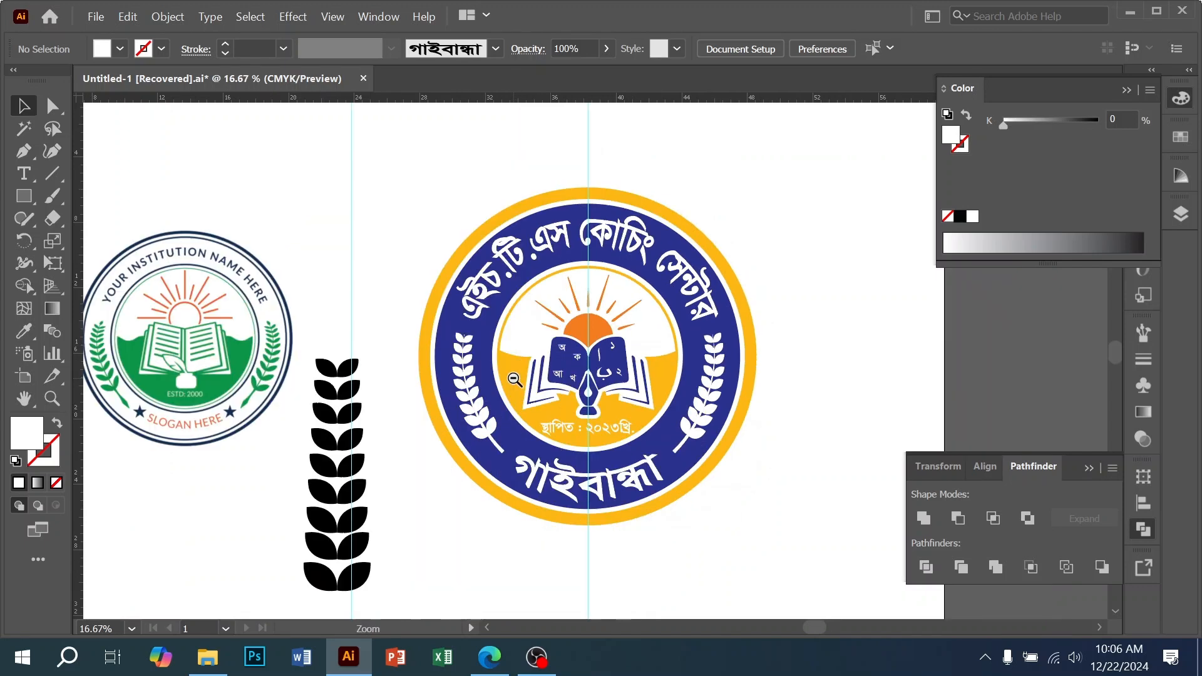
drag(461, 387, 519, 381)
drag(477, 494, 494, 526)
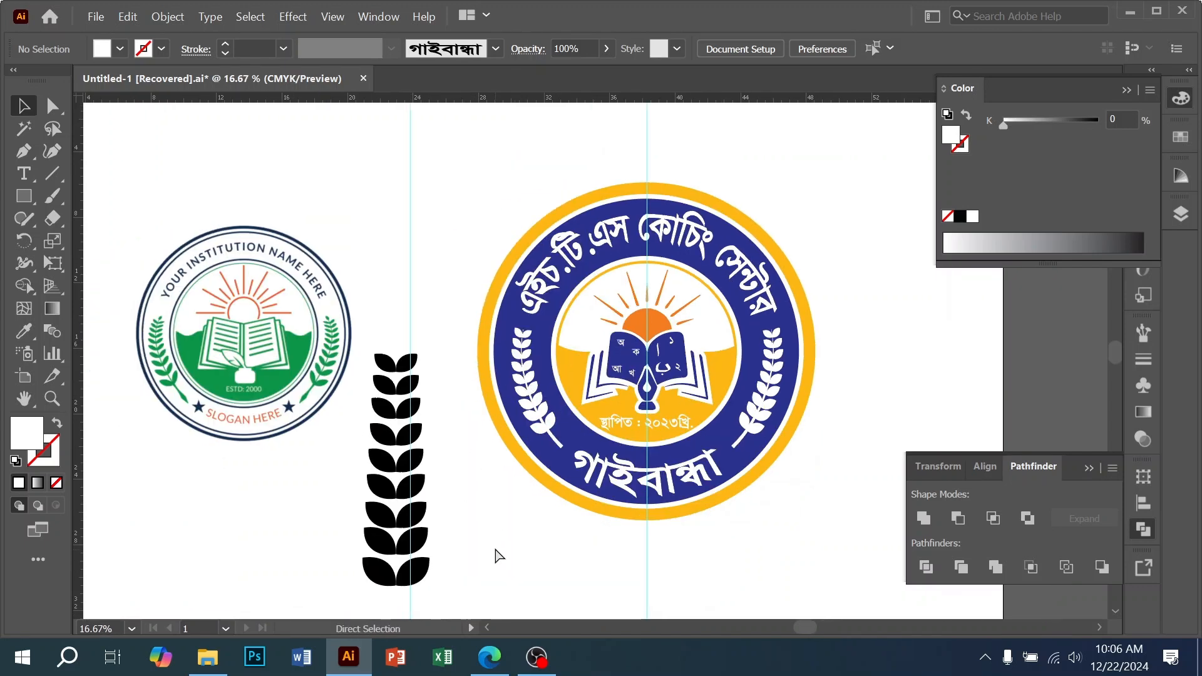
key(ctrl+s)
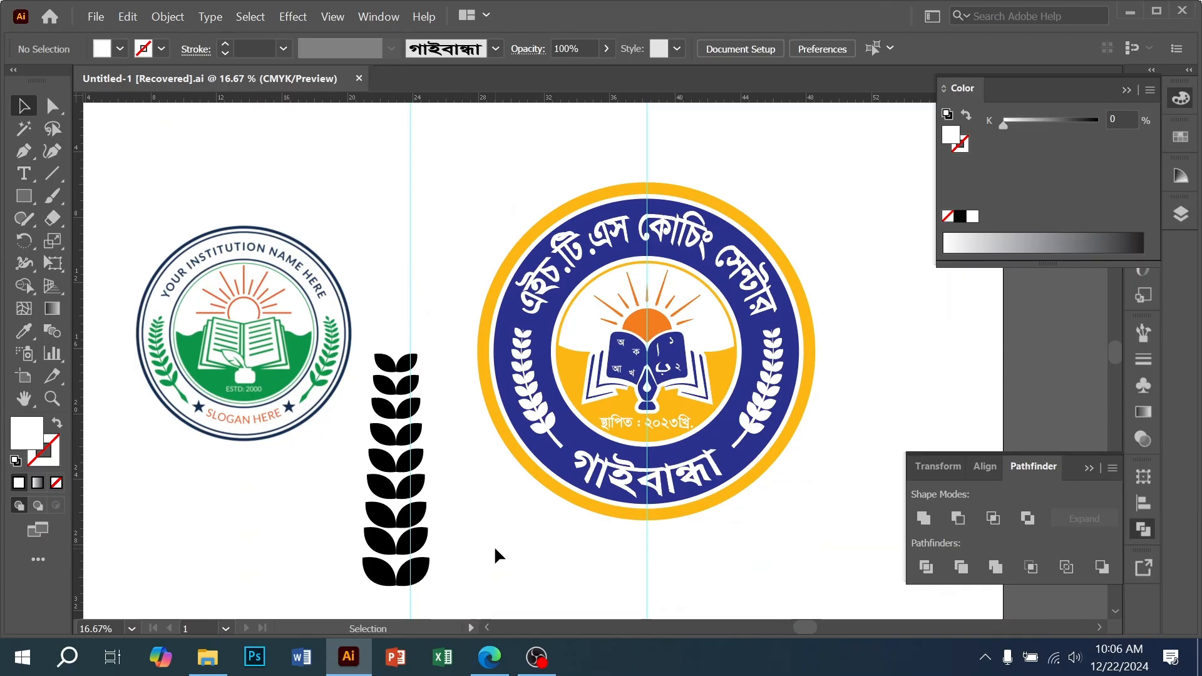
- Switch to Edge and close the alif image search tab
key(ctrl+minus)
click(207, 657)
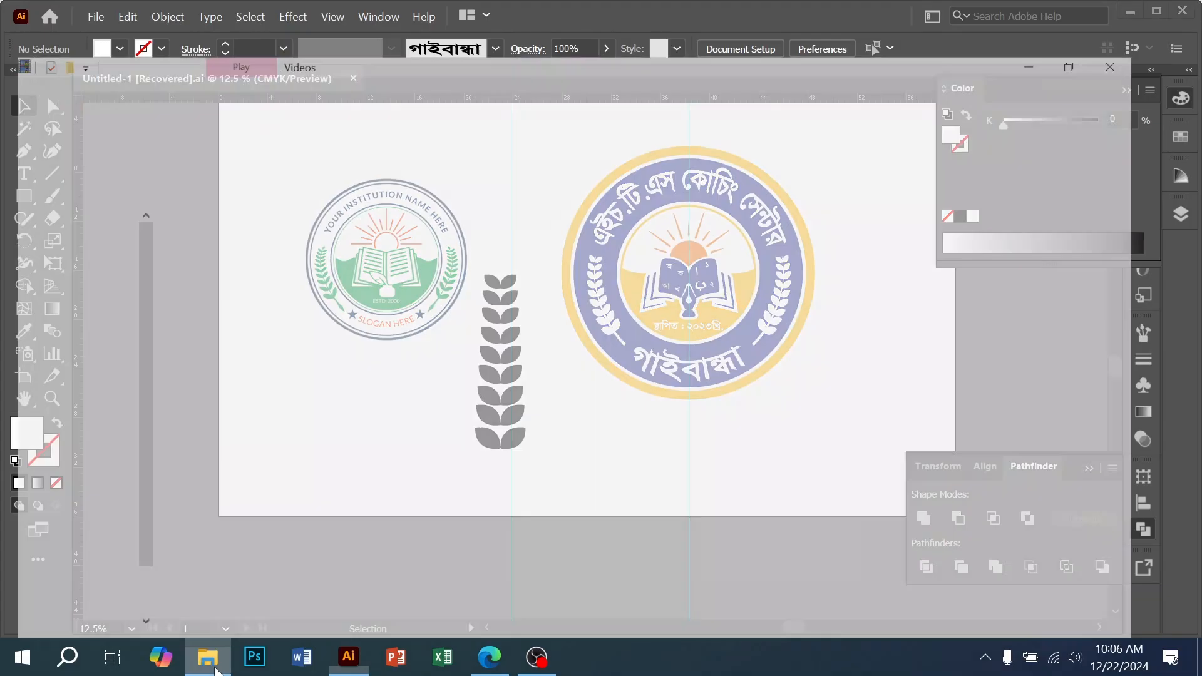
click(490, 657)
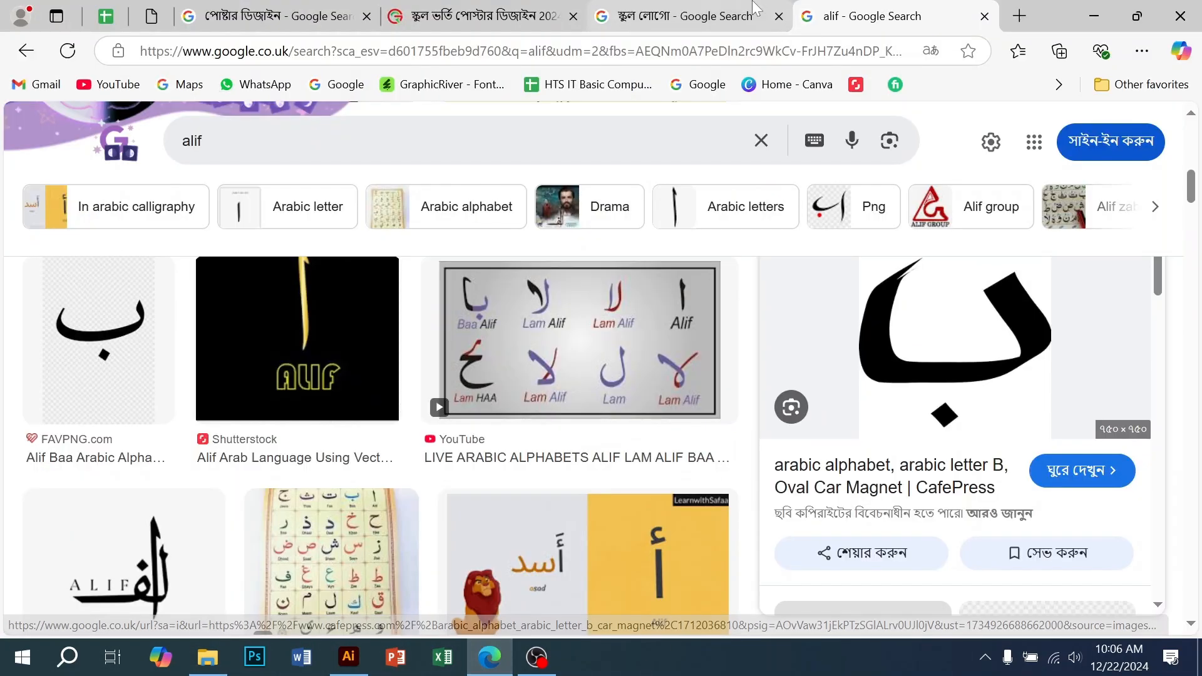
click(753, 7)
click(985, 16)
- Look through the স্কুল লোগো image results, previewing the "Step to Success" shield and the navy graduation-cap logo
scroll(900, 405, down, 2)
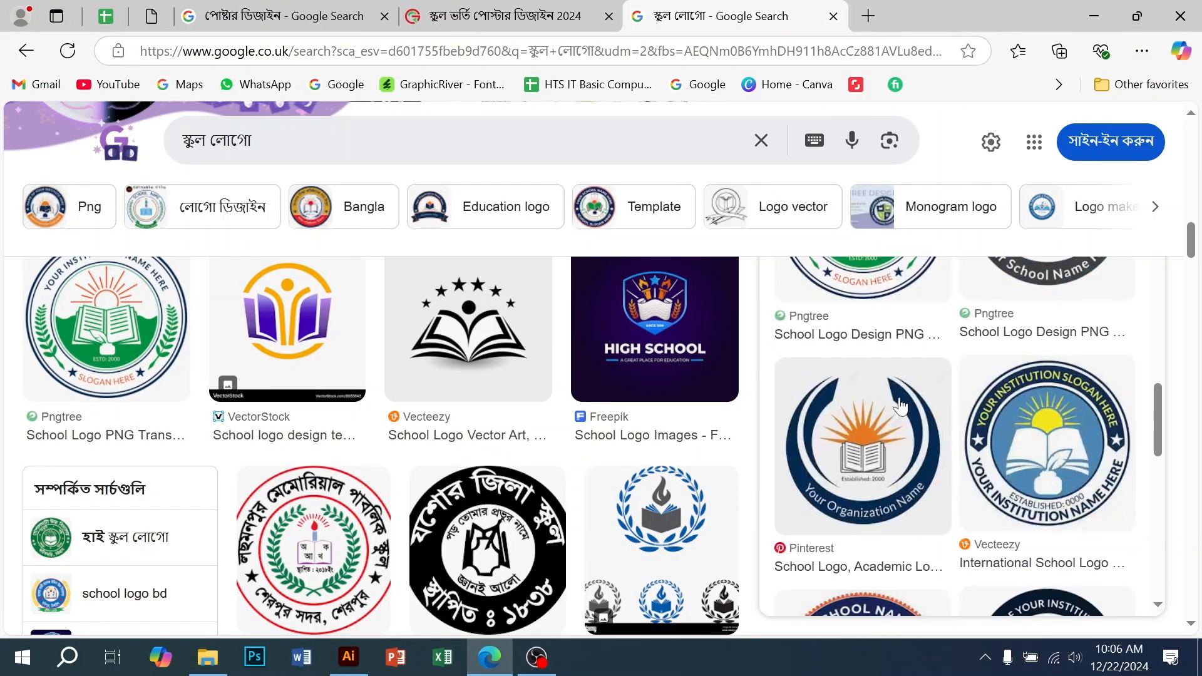
scroll(645, 420, down, 8)
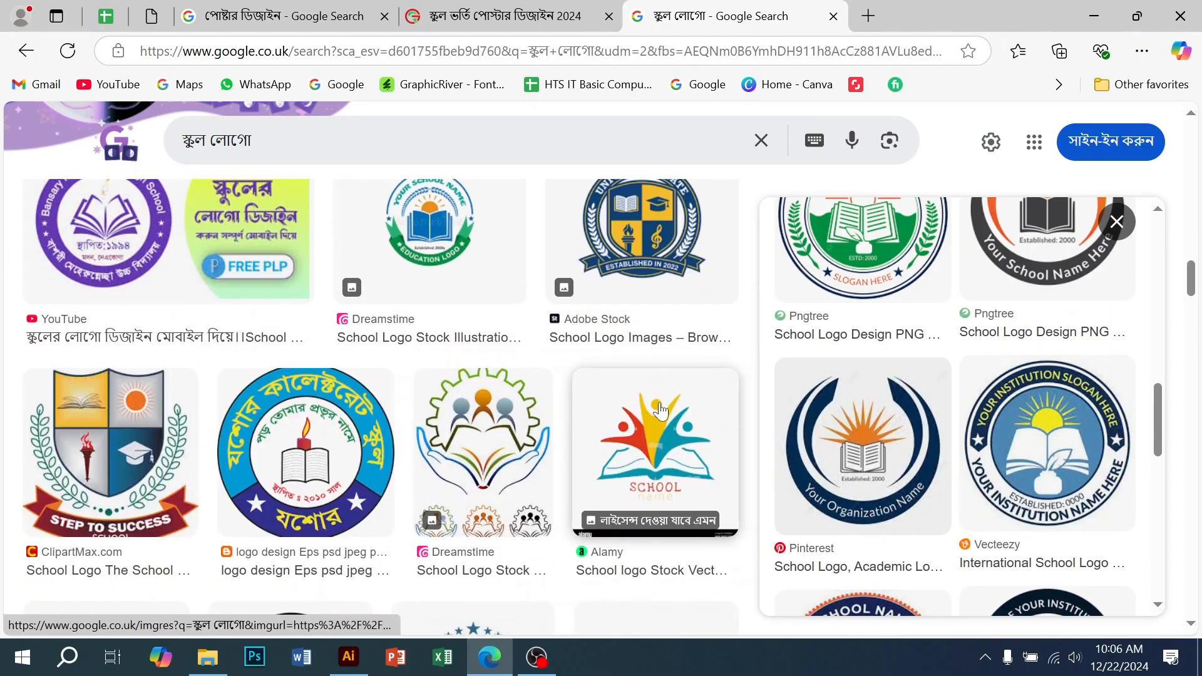
scroll(649, 432, down, 5)
click(72, 216)
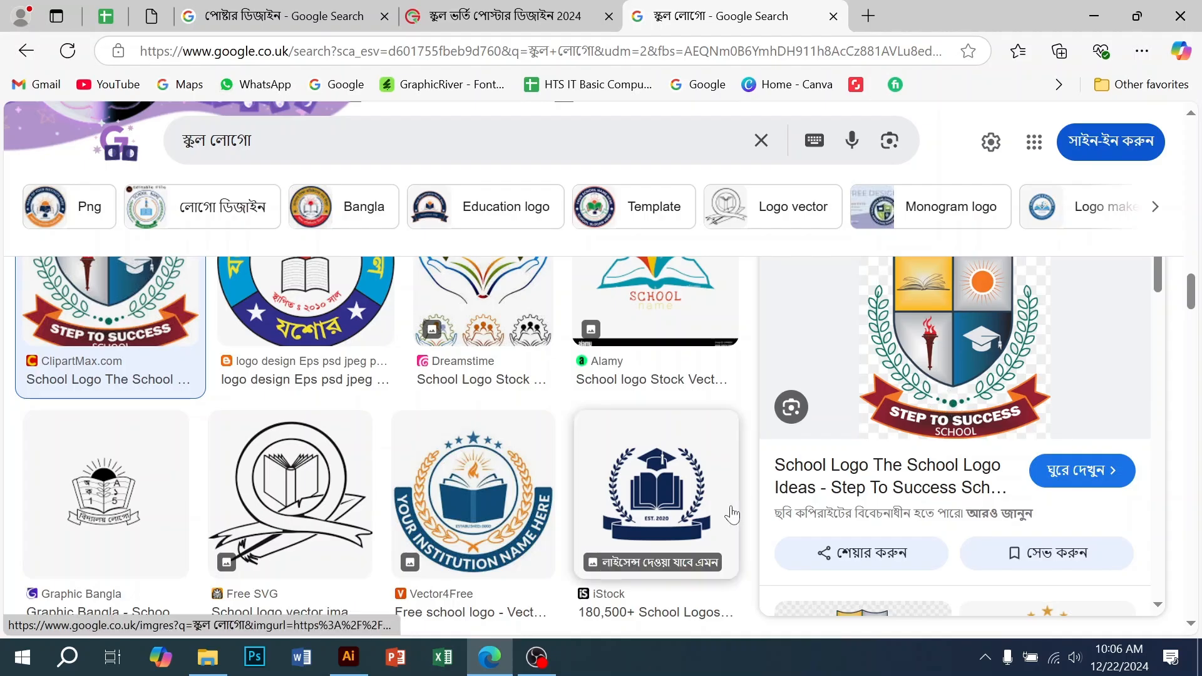
click(660, 512)
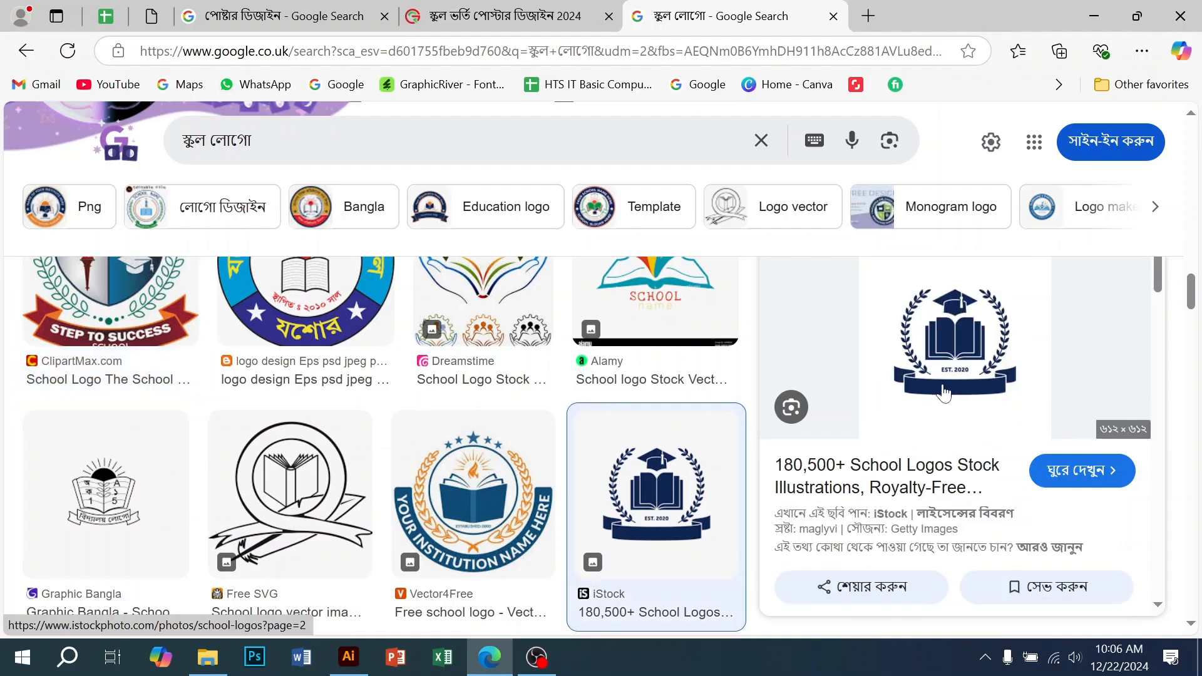
- Open the Google home page in a new browser tab
click(869, 17)
text(&)
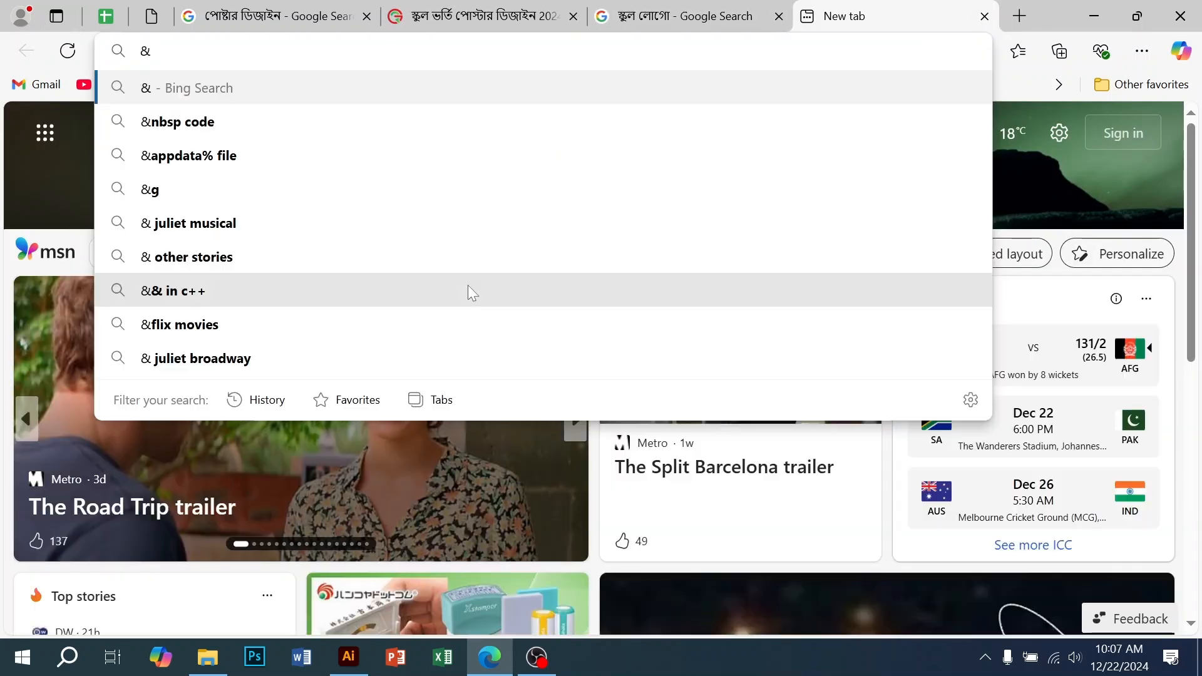
key(BackSpace)
text(g)
key(Return)
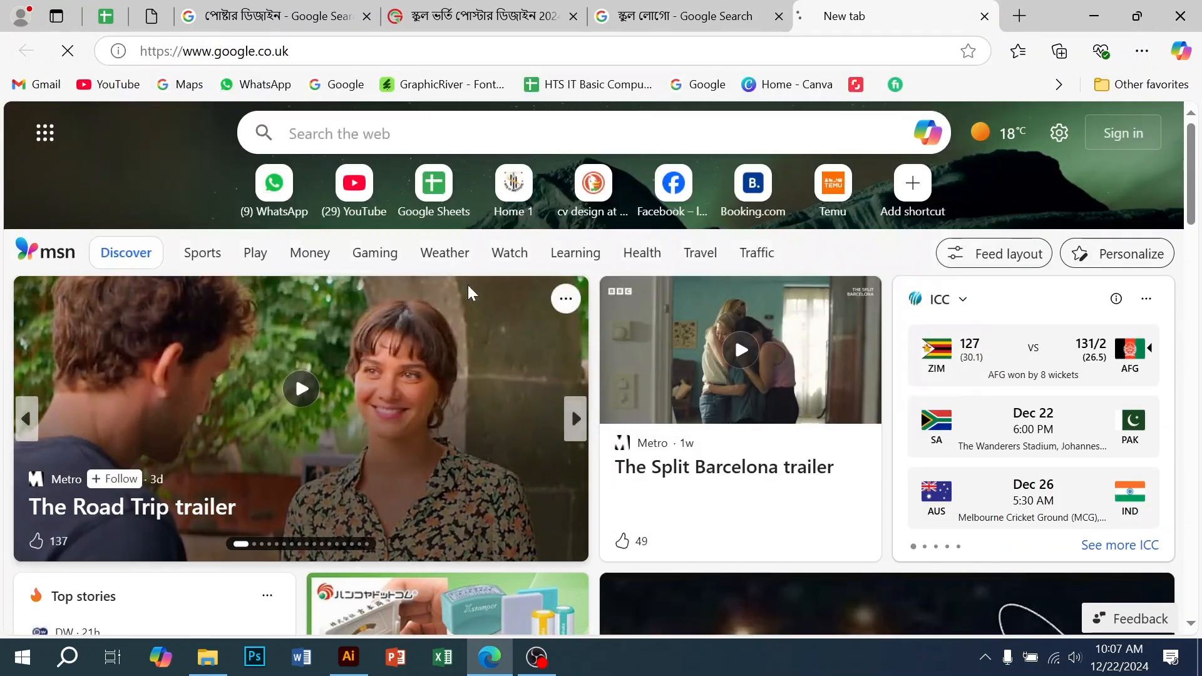
- Search Google for "sales vector"
text(s)
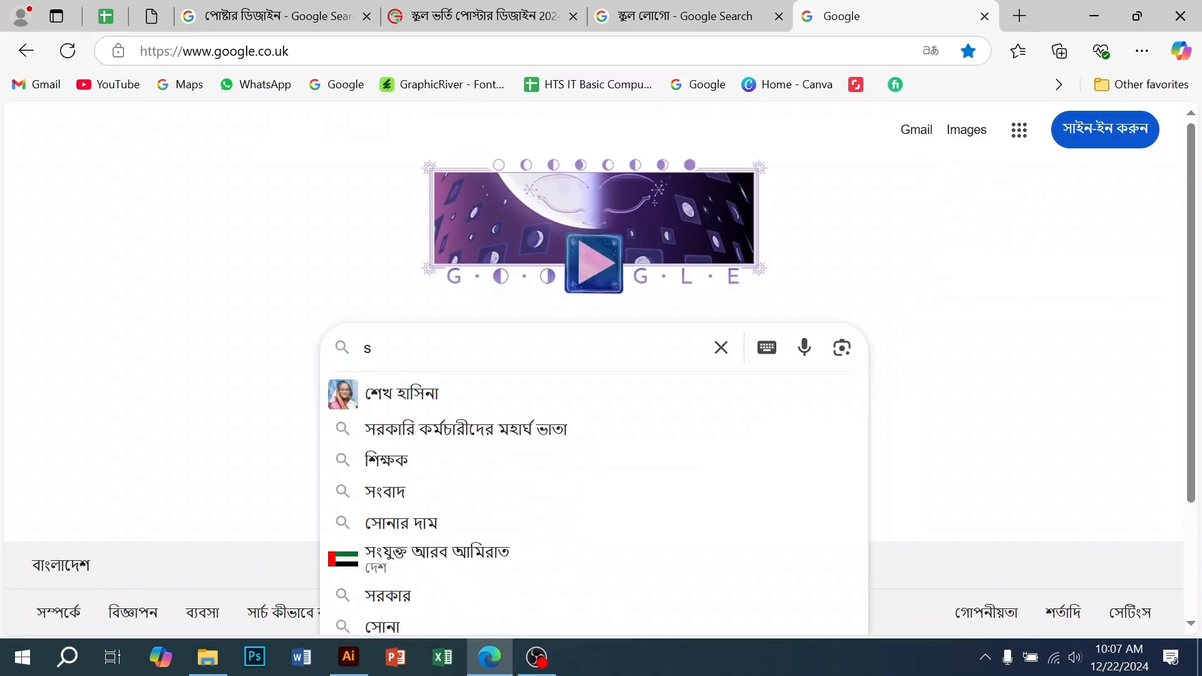
text(ales vector)
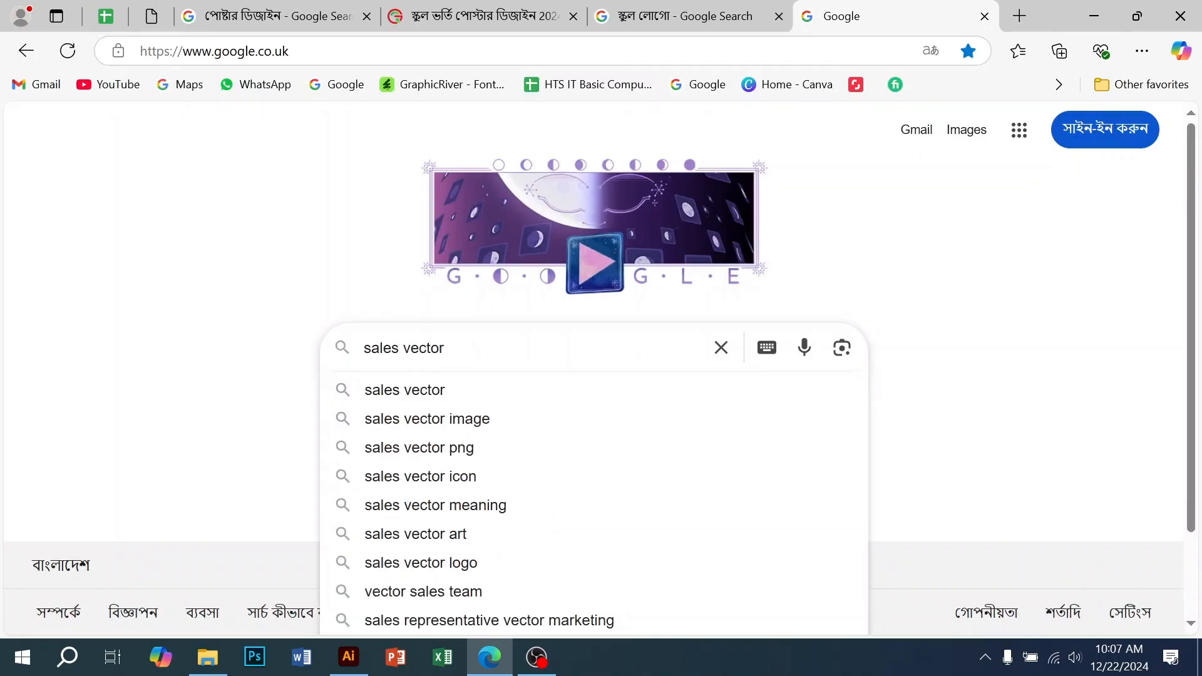
click(429, 390)
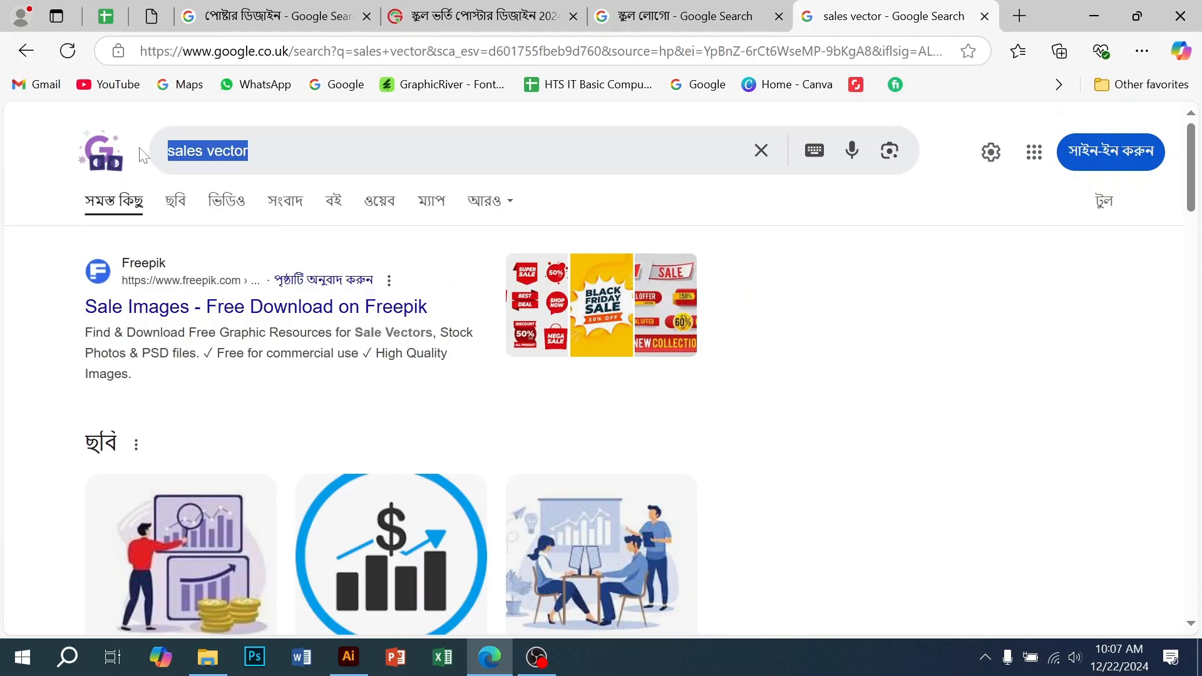
- Search Google for "ribbon vector" and open Freepik's Ribbon Images result
text(rib)
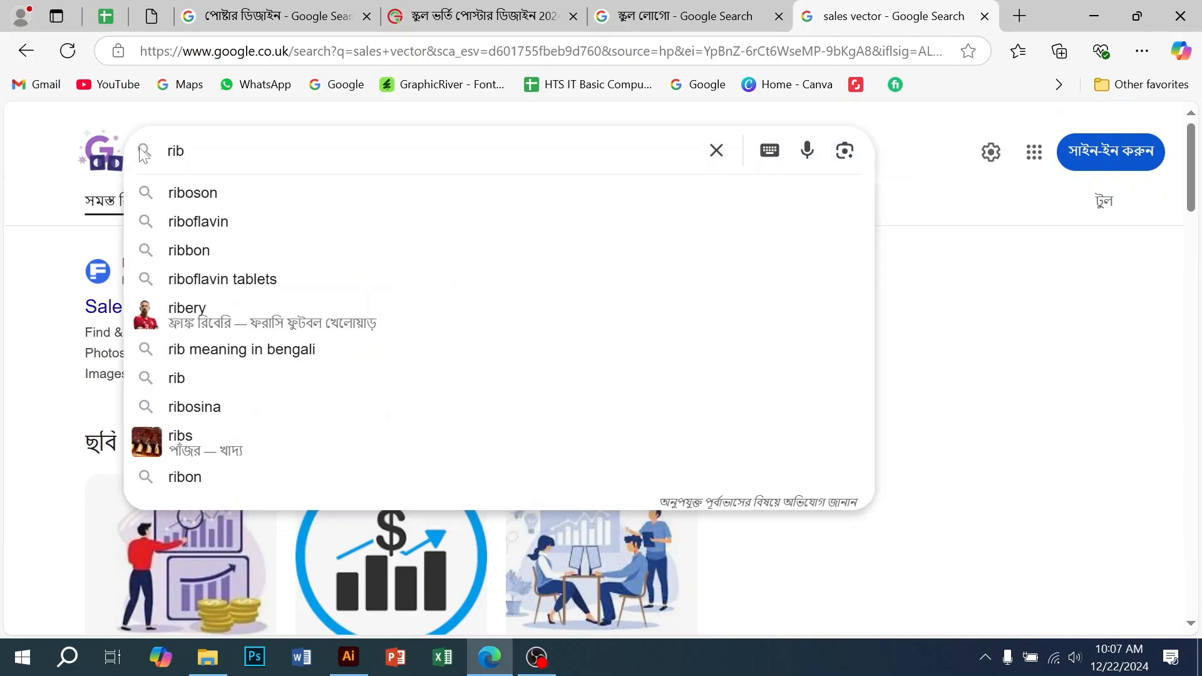
key(BackSpace)
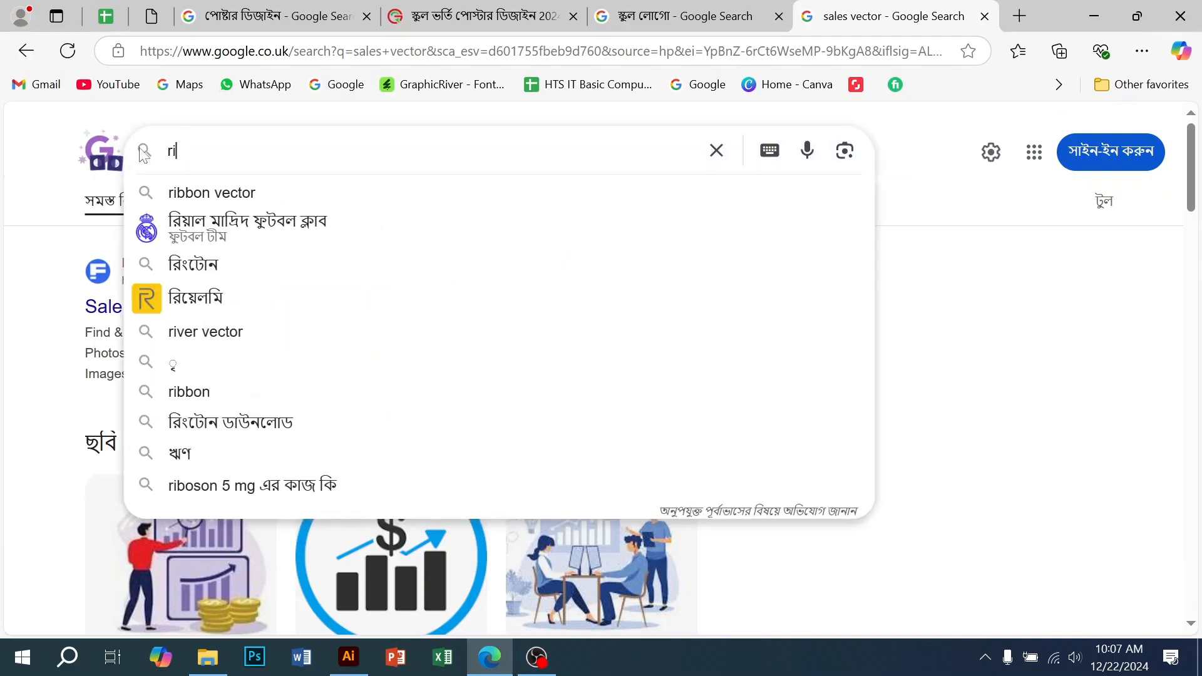
text(bbon vector)
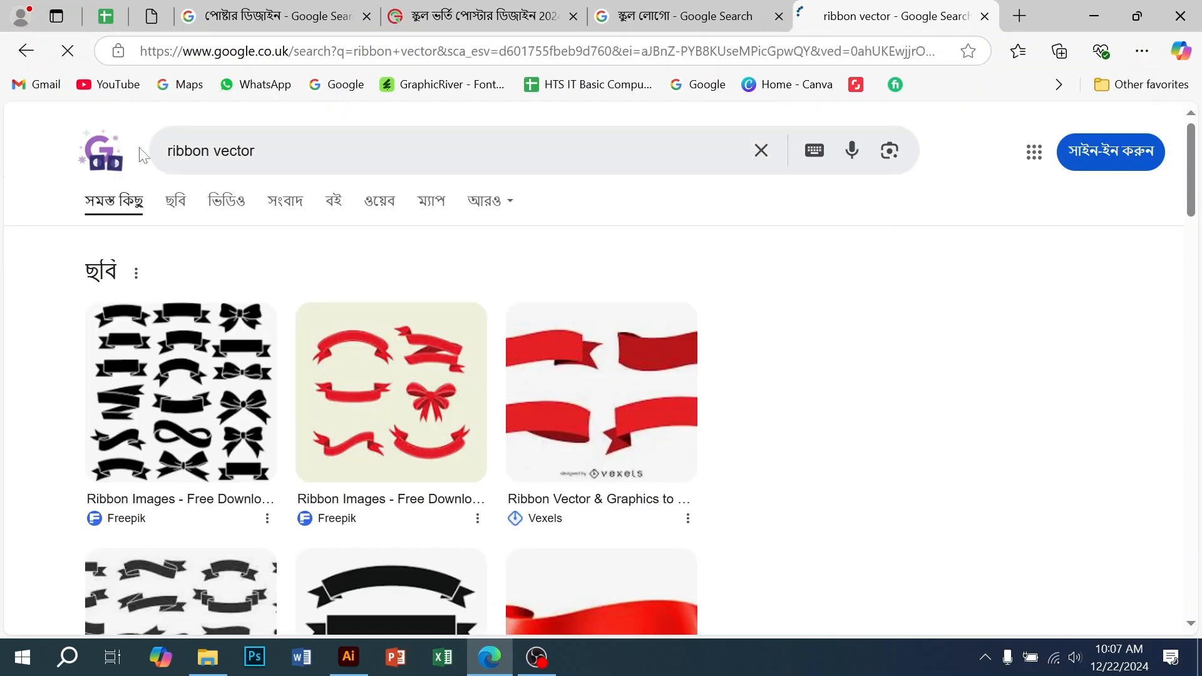
scroll(392, 326, down, 6)
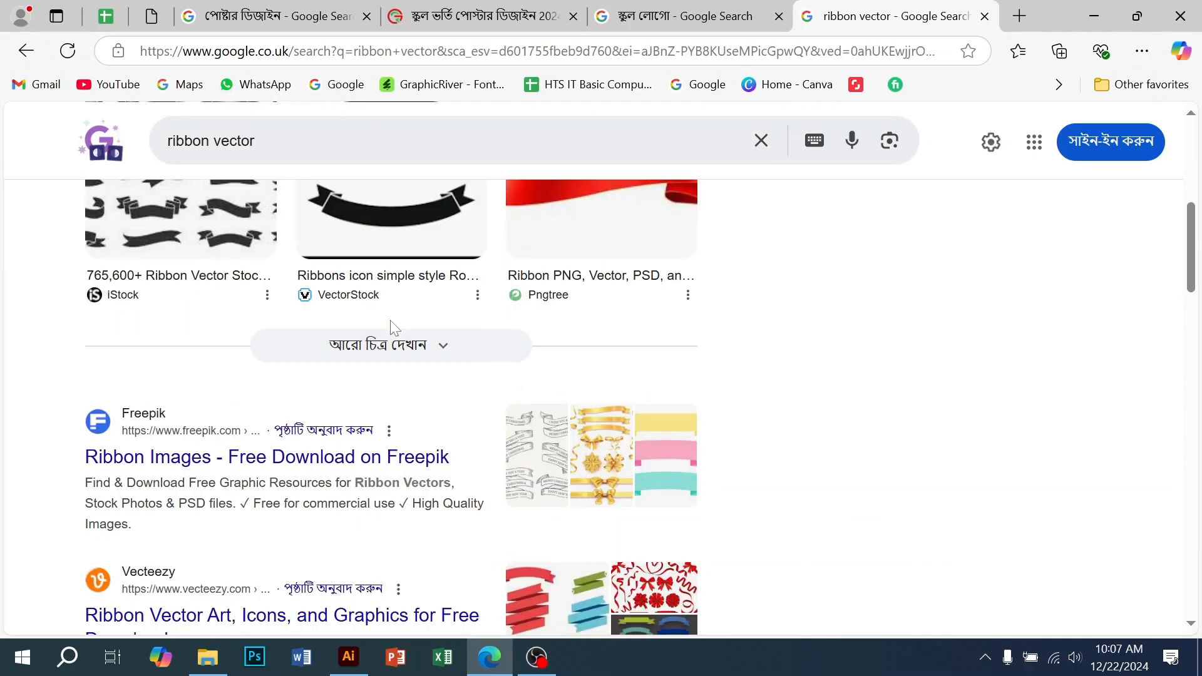
click(305, 464)
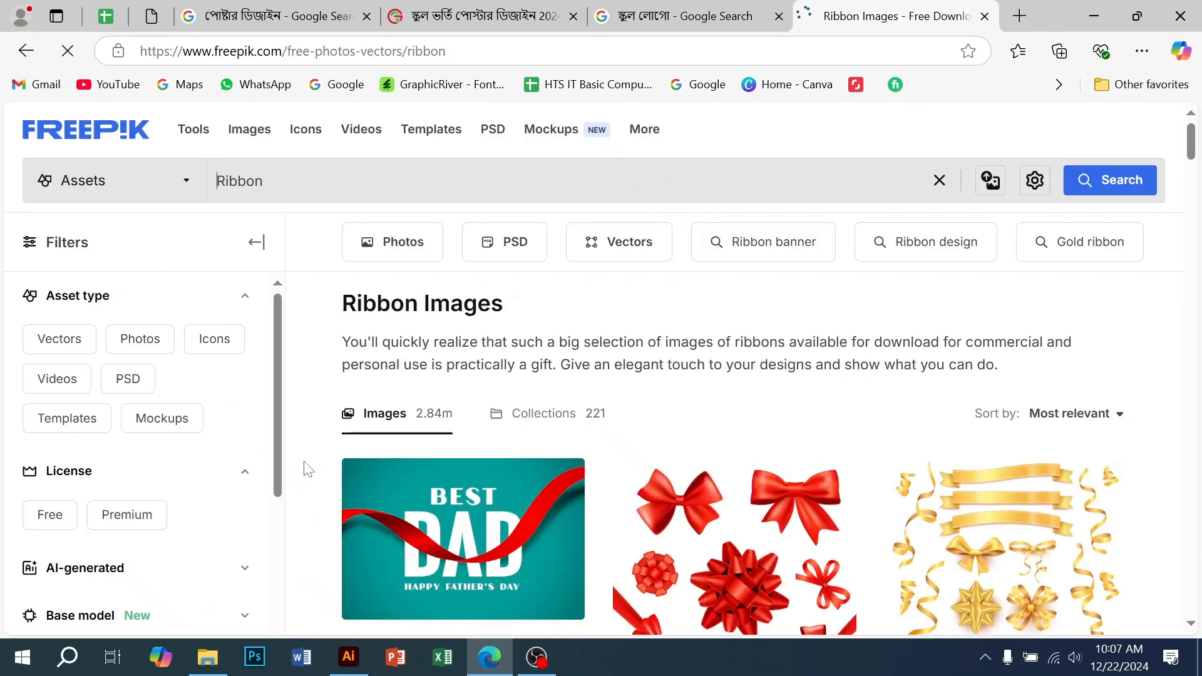
- Find the red flat-design Christmas ribbon collection among Freepik's ribbon images and open it in its own tab
scroll(582, 390, down, 5)
scroll(854, 483, up, 3)
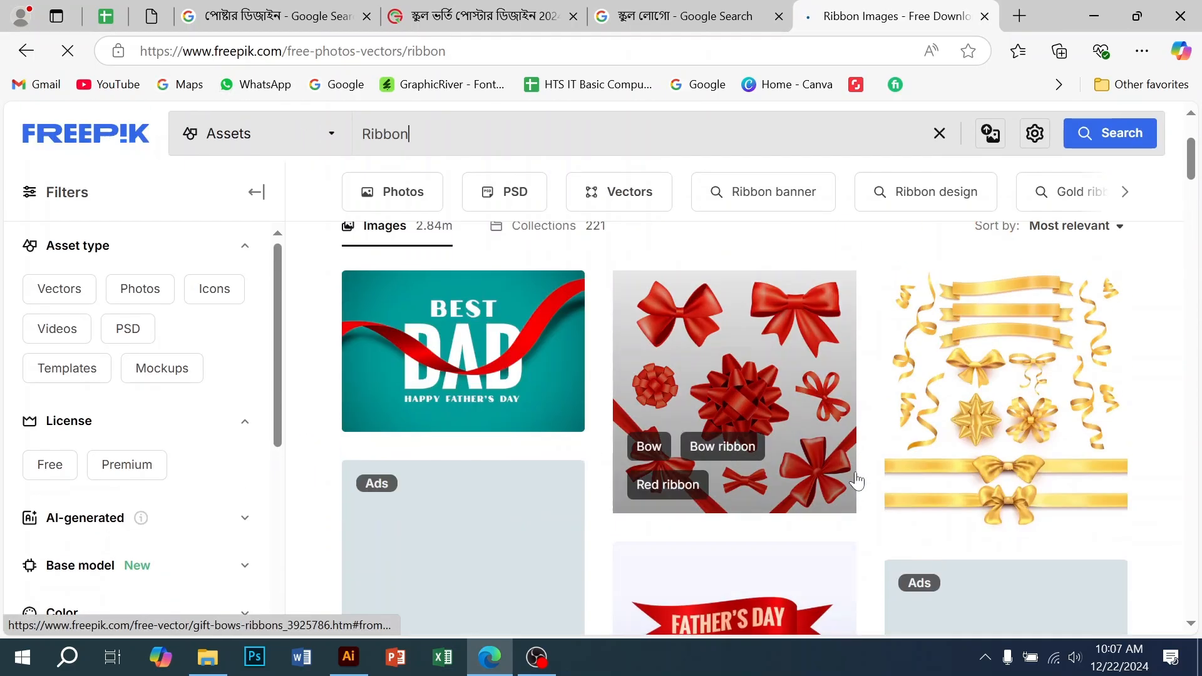
scroll(934, 392, down, 10)
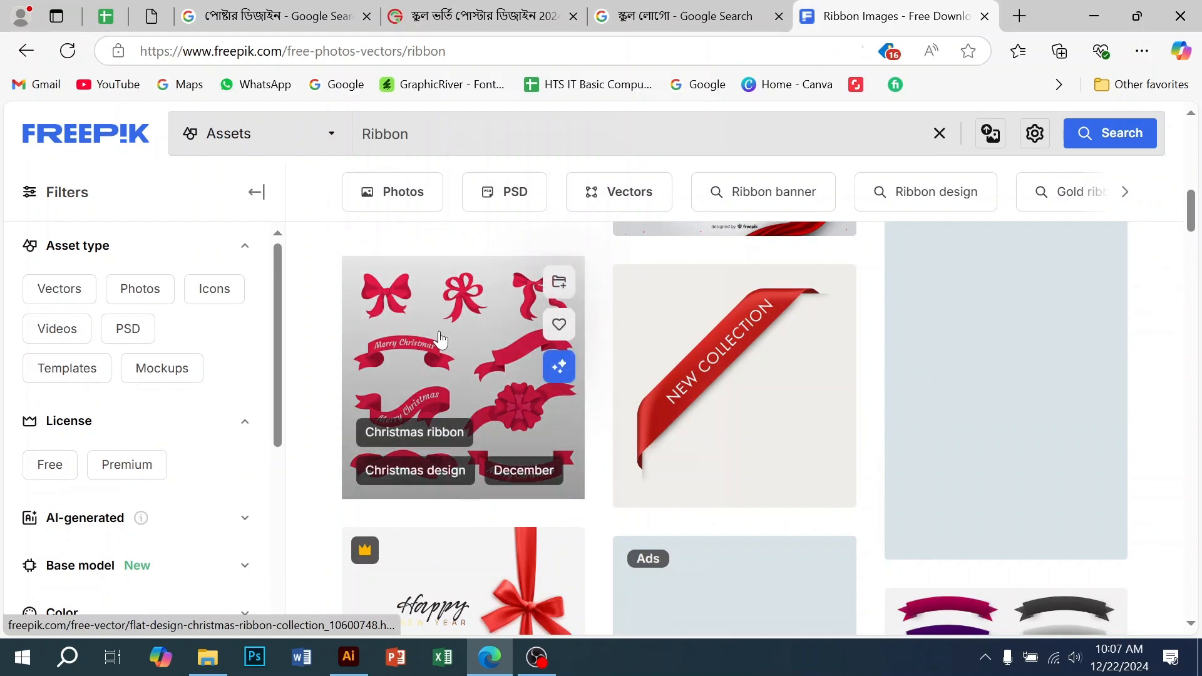
right_click(438, 350)
click(525, 82)
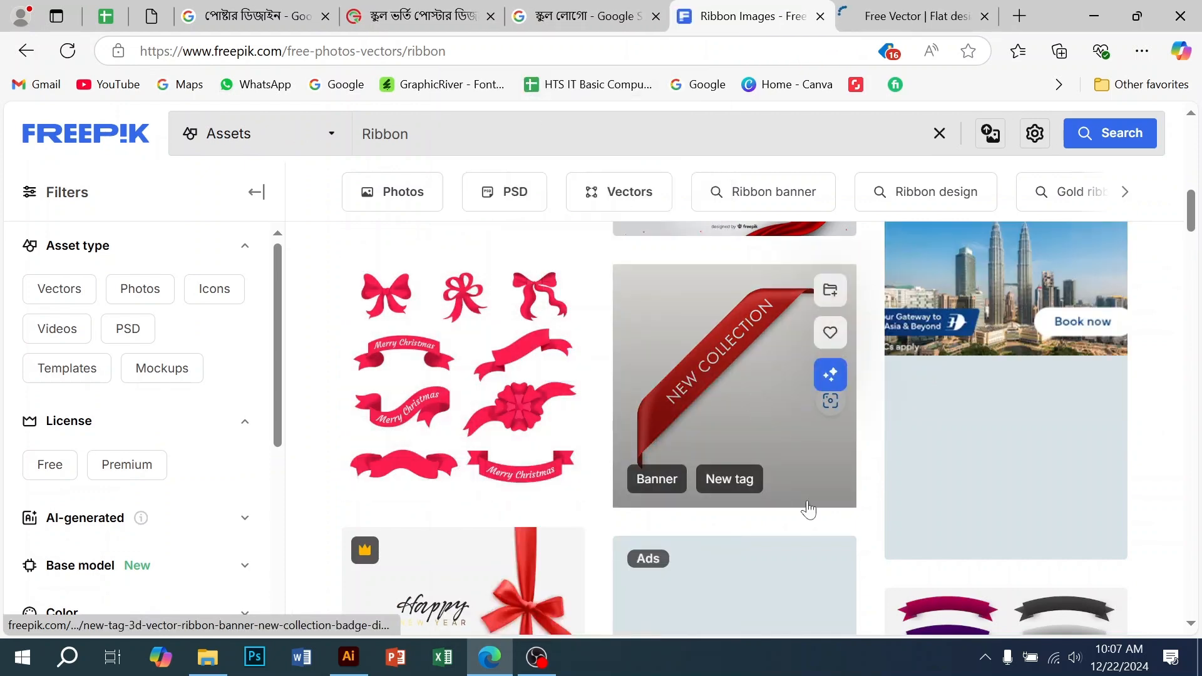
click(895, 20)
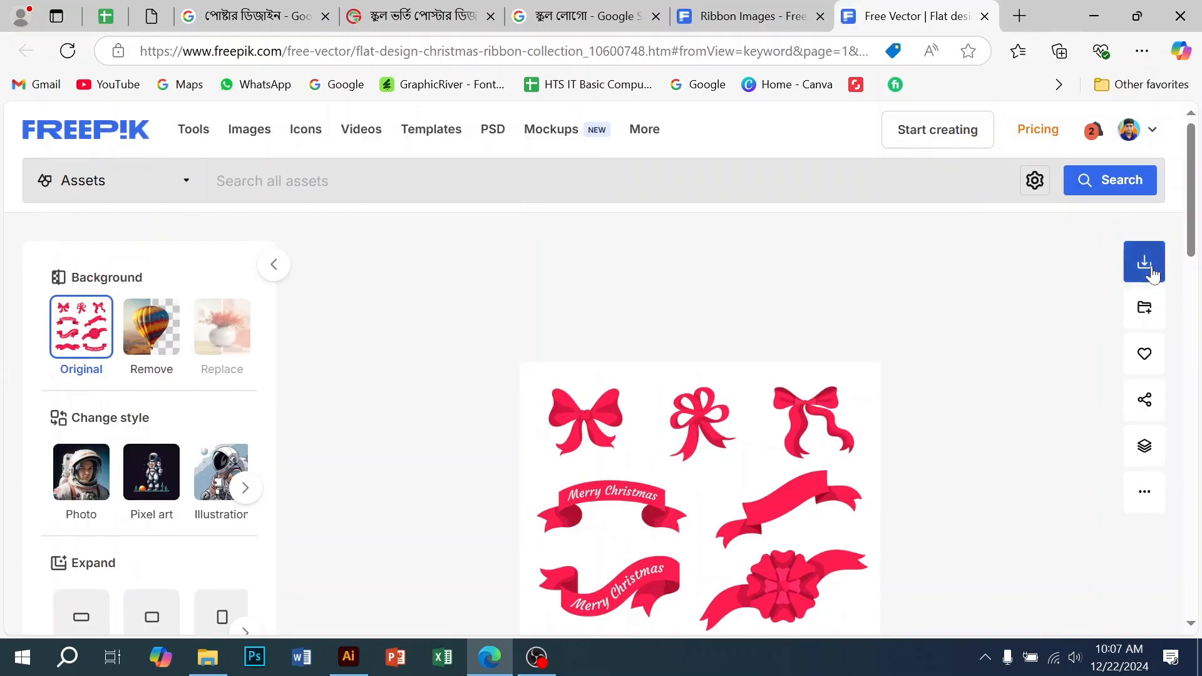
- Download the Christmas ribbon collection for free as a ZIP and show the archive in the Downloads folder
click(1145, 261)
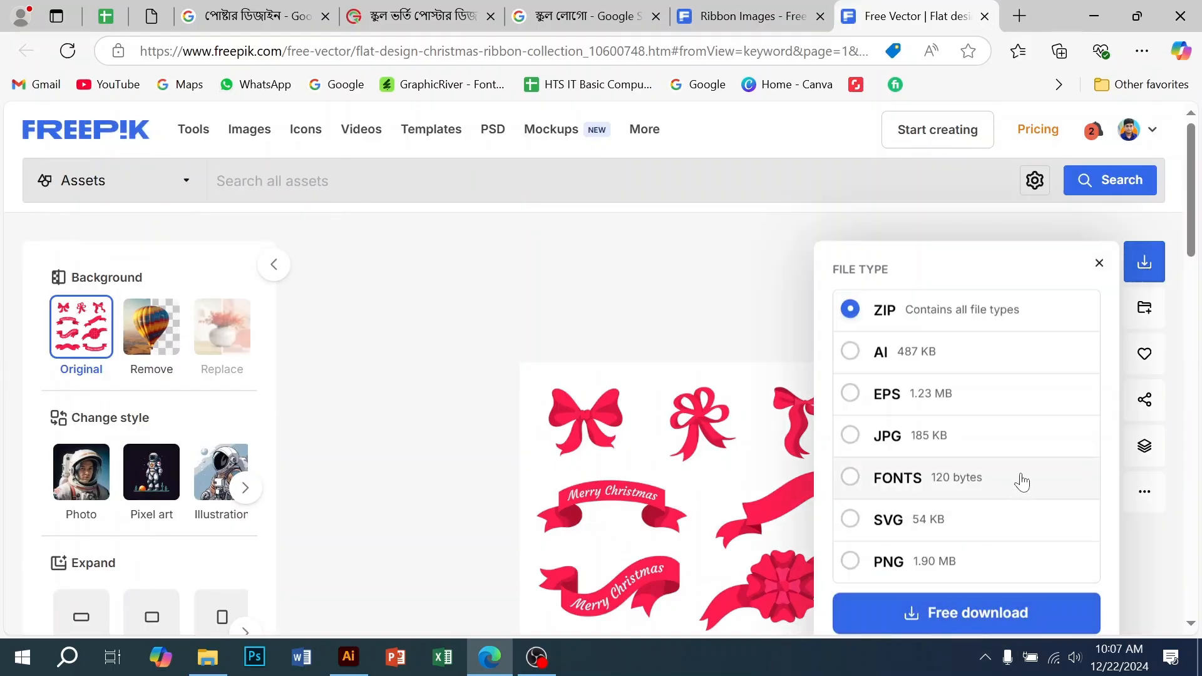
click(983, 624)
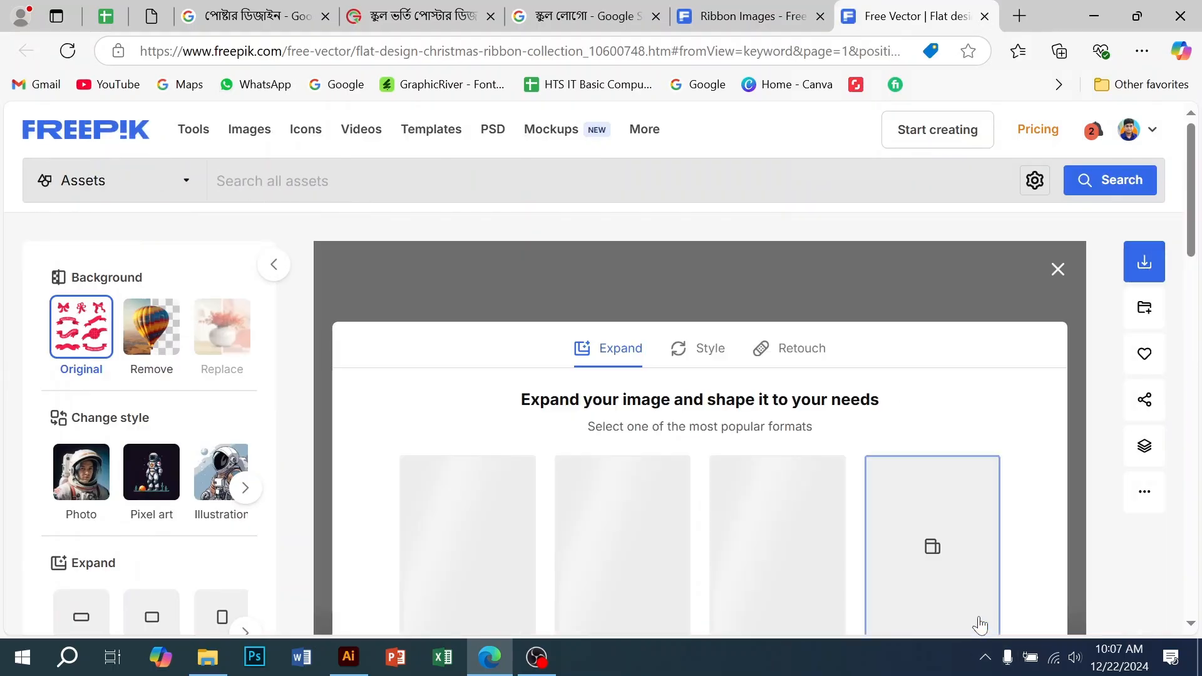
click(992, 139)
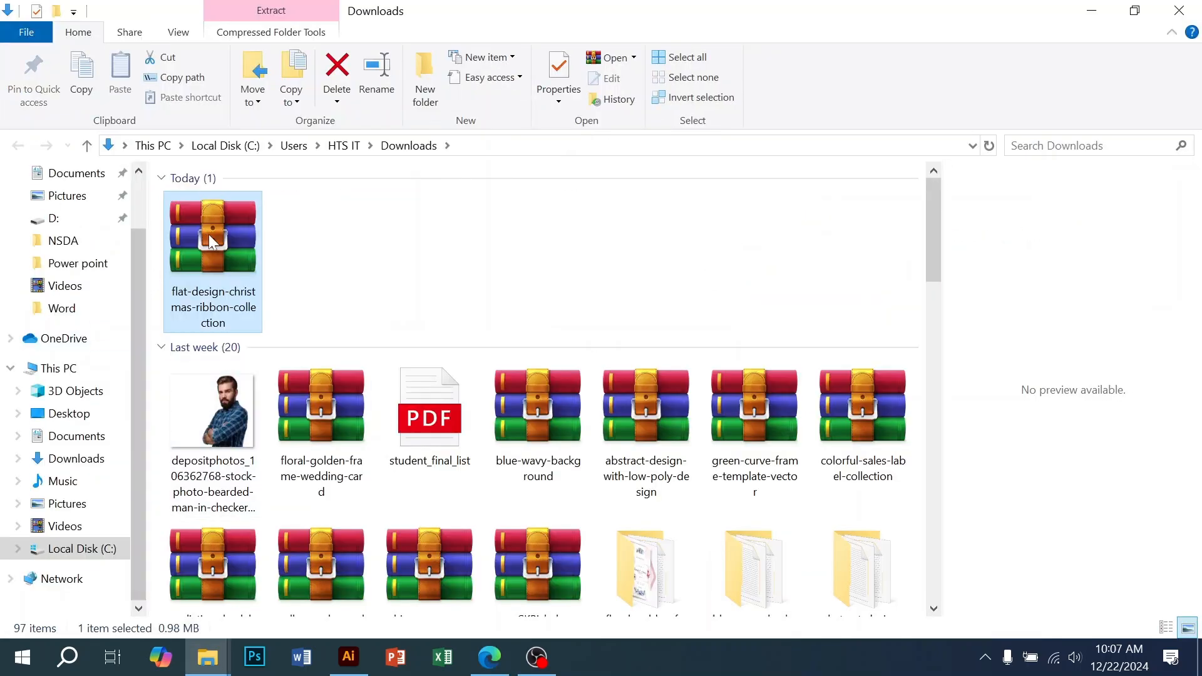
- Extract the flat-design-christmas-ribbon-collection archive into its own folder within Downloads
right_click(211, 241)
click(263, 301)
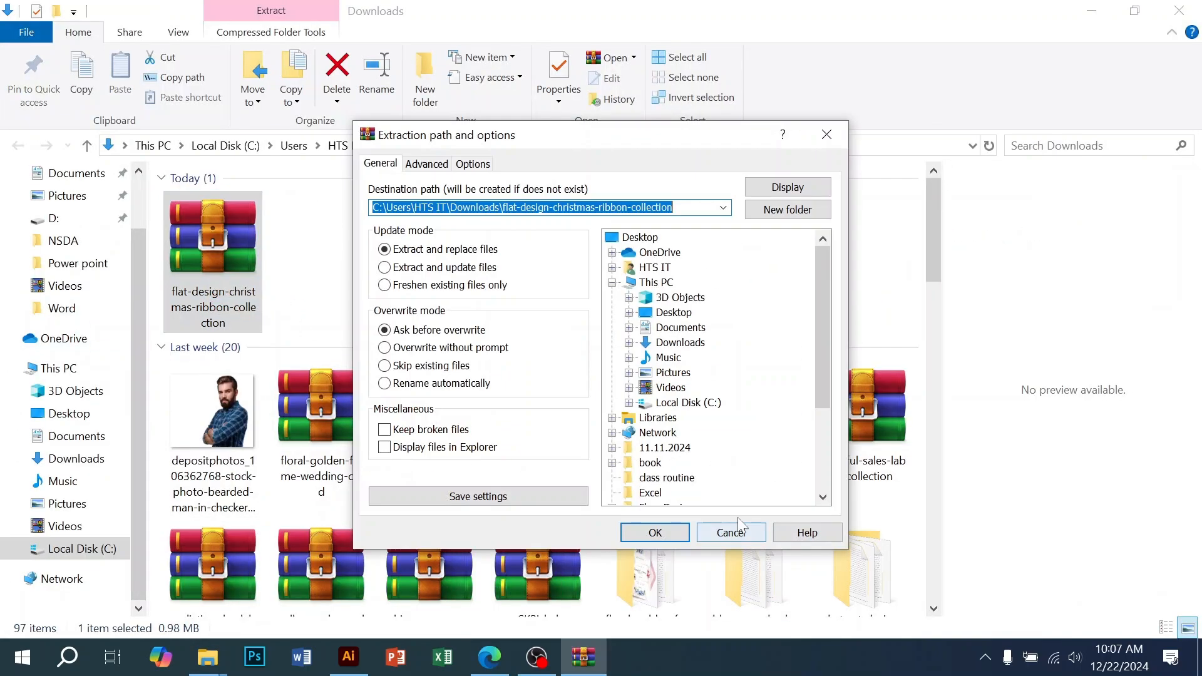
click(663, 528)
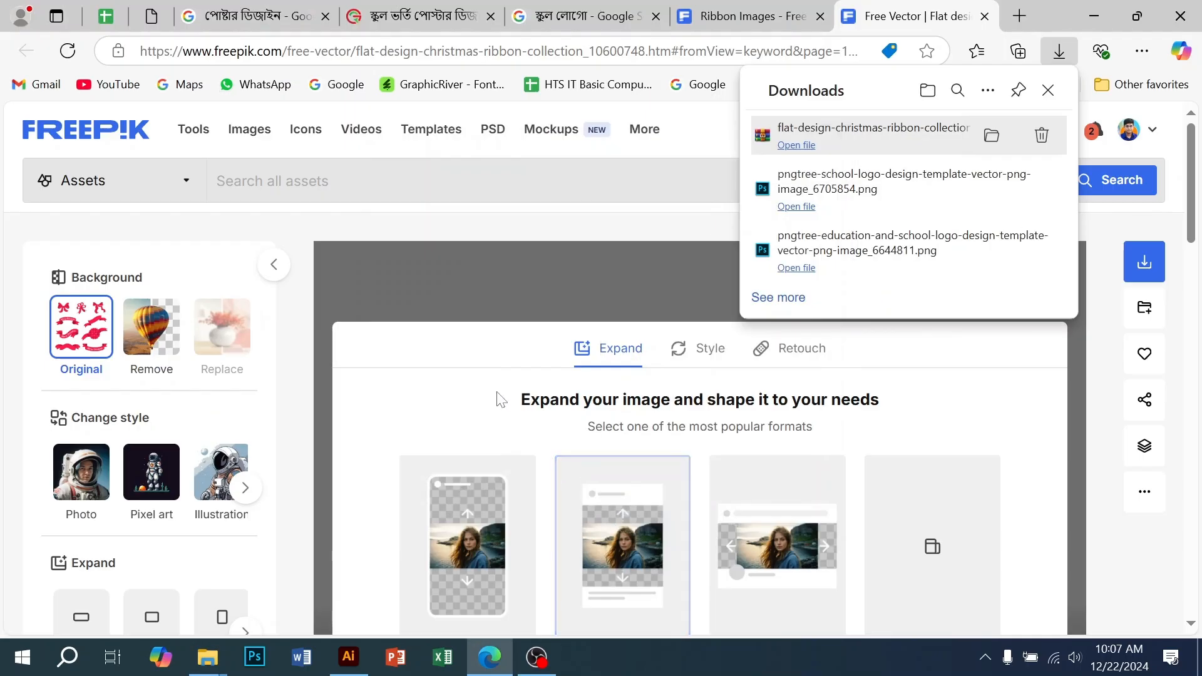
- Open the Illustrator file 4516518 from the extracted ribbon folder and dismiss the missing-fonts notice
click(992, 136)
double_click(343, 265)
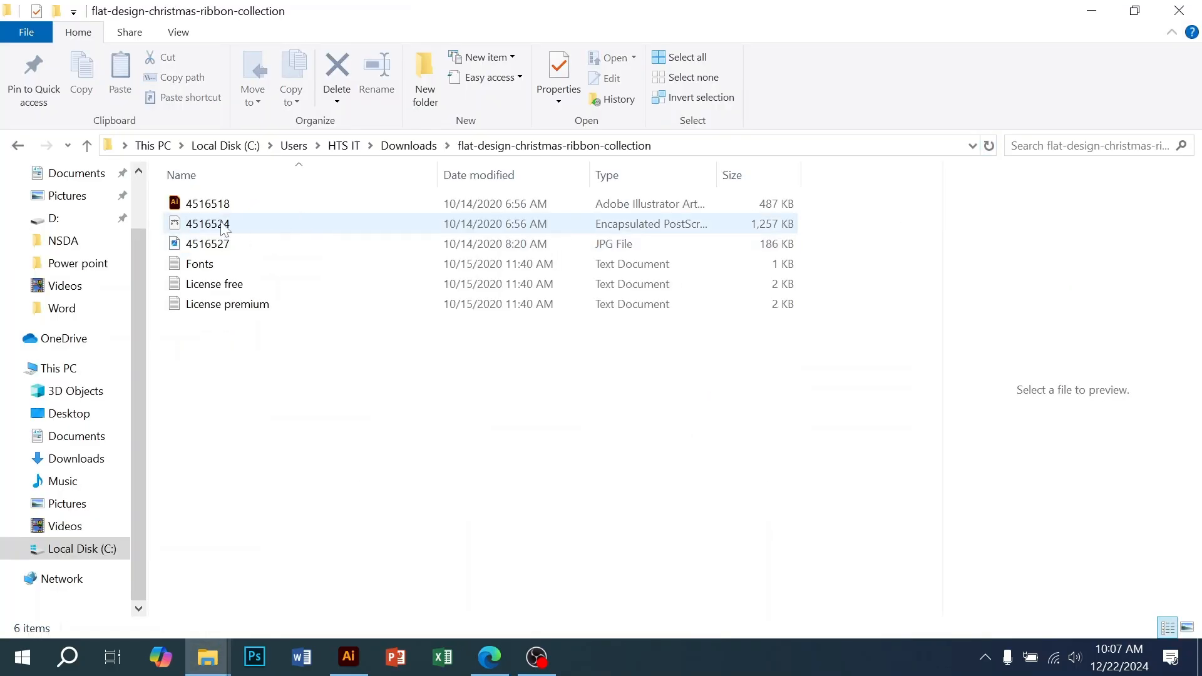
double_click(207, 208)
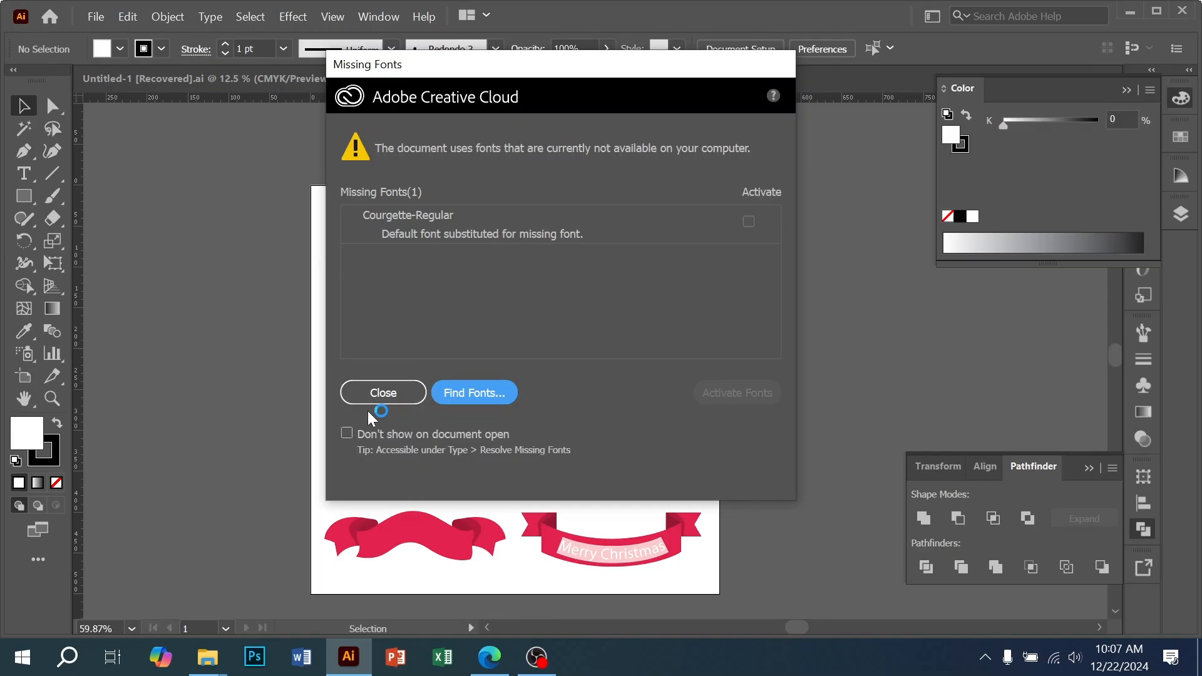
click(404, 396)
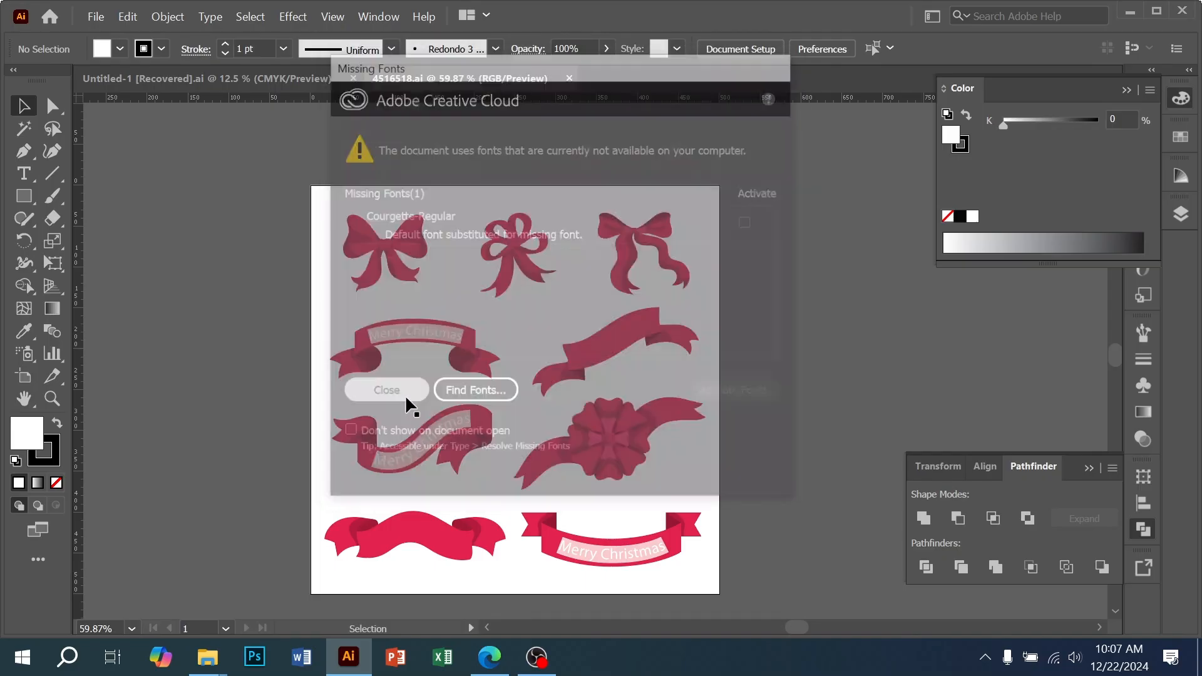
- Cut the arched "Merry Christmas" ribbon with curled ends and paste it into the Untitled-1 logo document
click(442, 351)
click(463, 354)
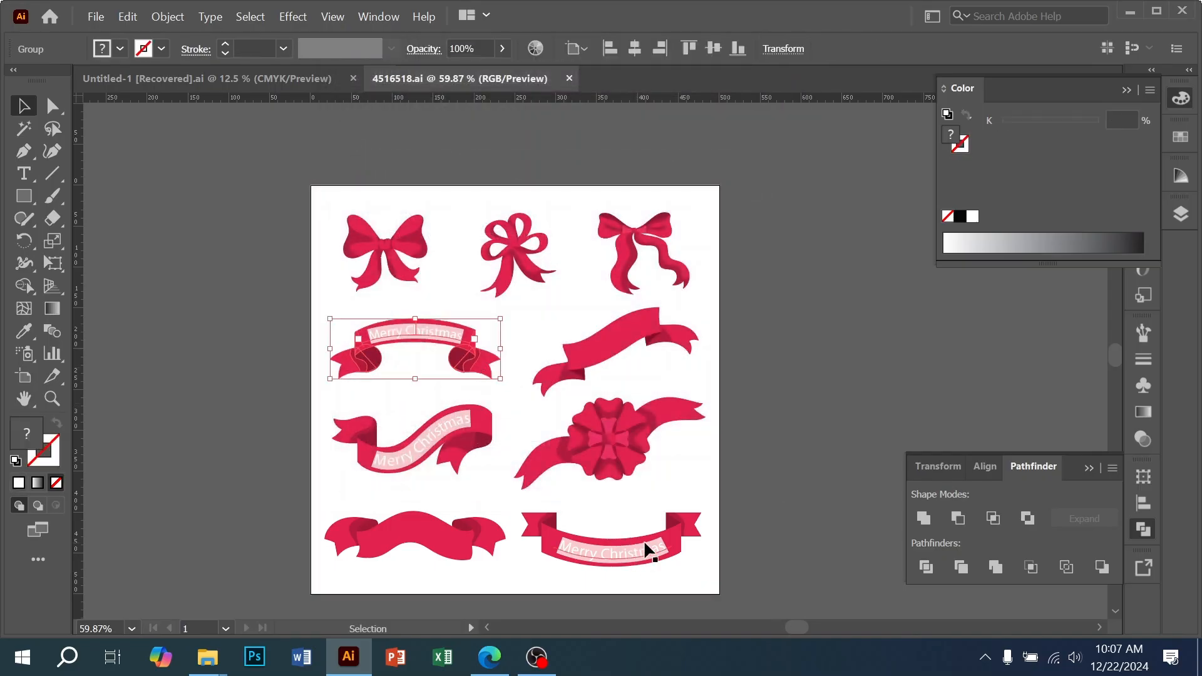
key(ctrl+x)
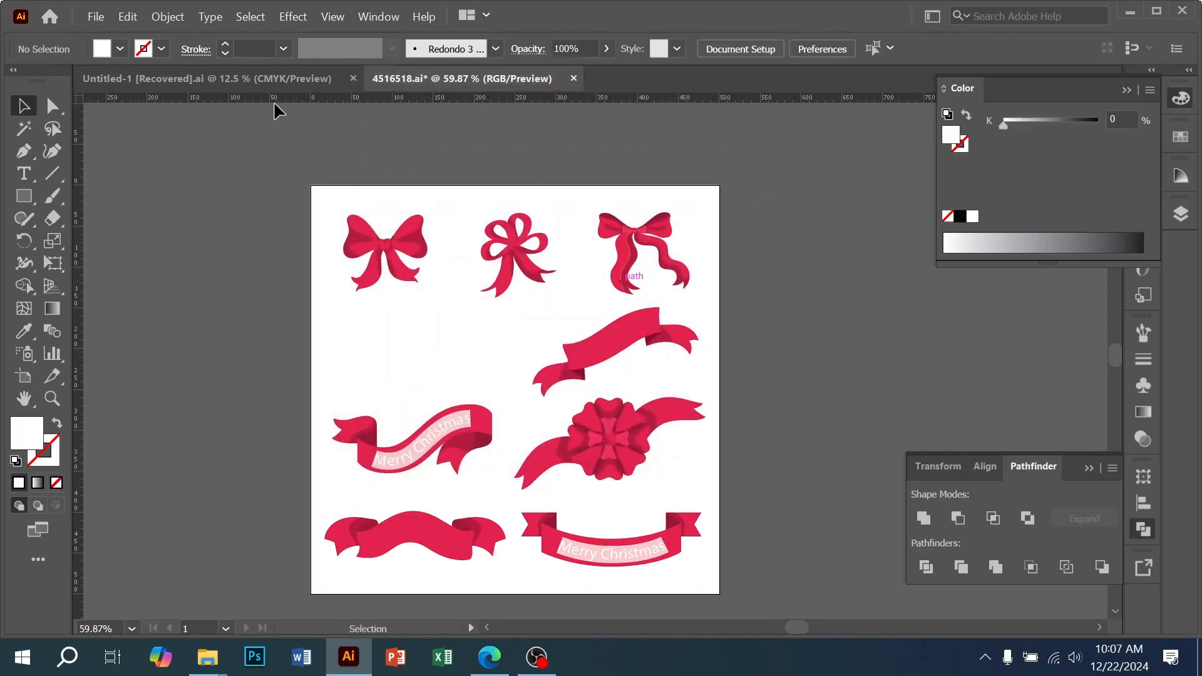
click(250, 80)
key(ctrl+v)
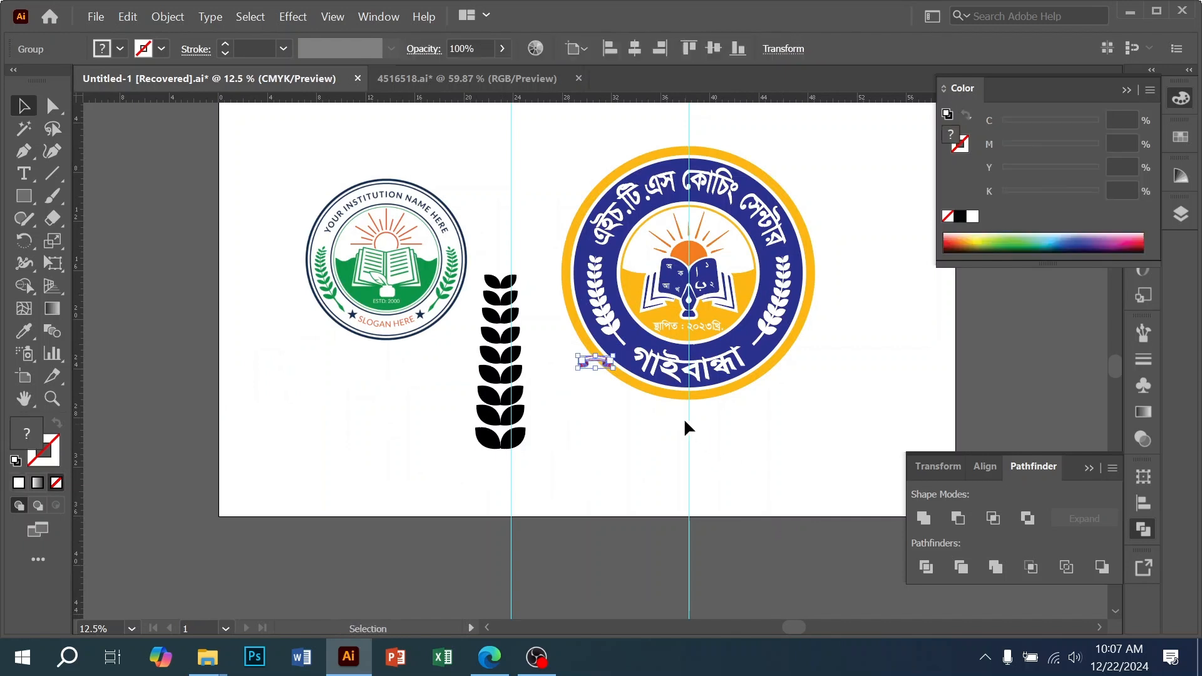
- Enlarge the pasted ribbon and place it across the lower part of the coaching center logo
drag(614, 369, 951, 473)
drag(808, 395, 759, 377)
key(ctrl+=)
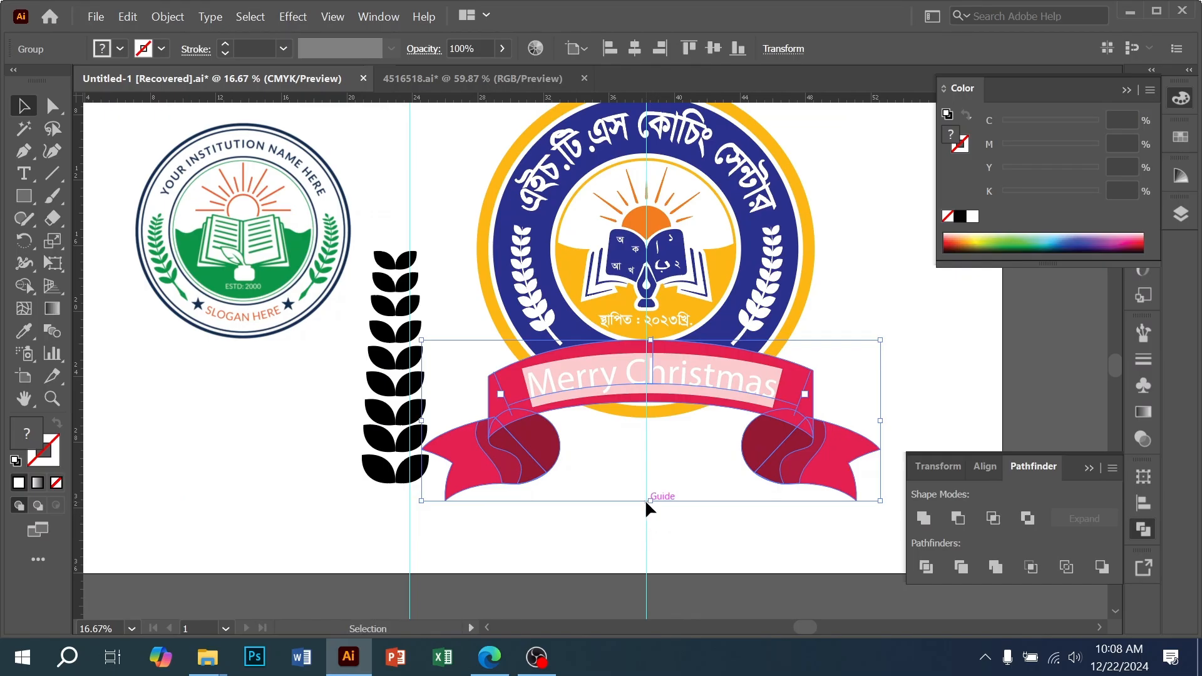
click(647, 502)
click(662, 382)
mouse_move(650, 501)
mouse_down()
mouse_move(651, 463)
mouse_move(650, 501)
mouse_up()
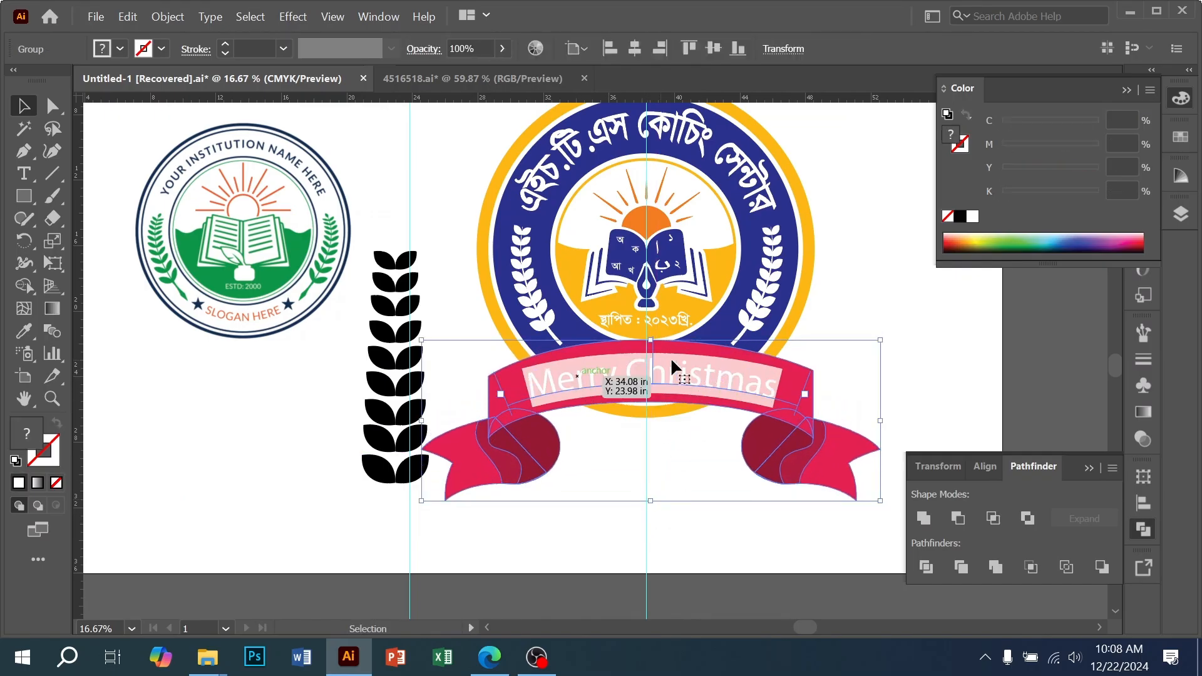
- Shrink the ribbon to about the logo's width, centre it on the guide and stretch it slightly taller
key(ctrl+minus)
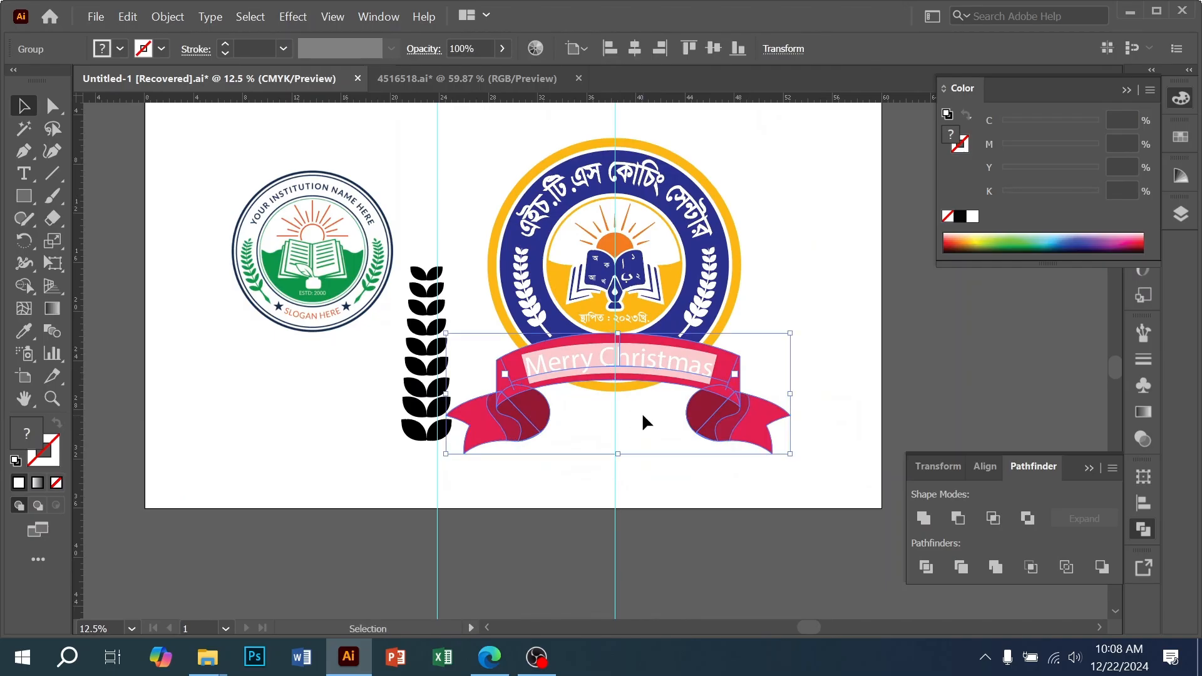
drag(787, 397, 745, 400)
drag(649, 365, 646, 351)
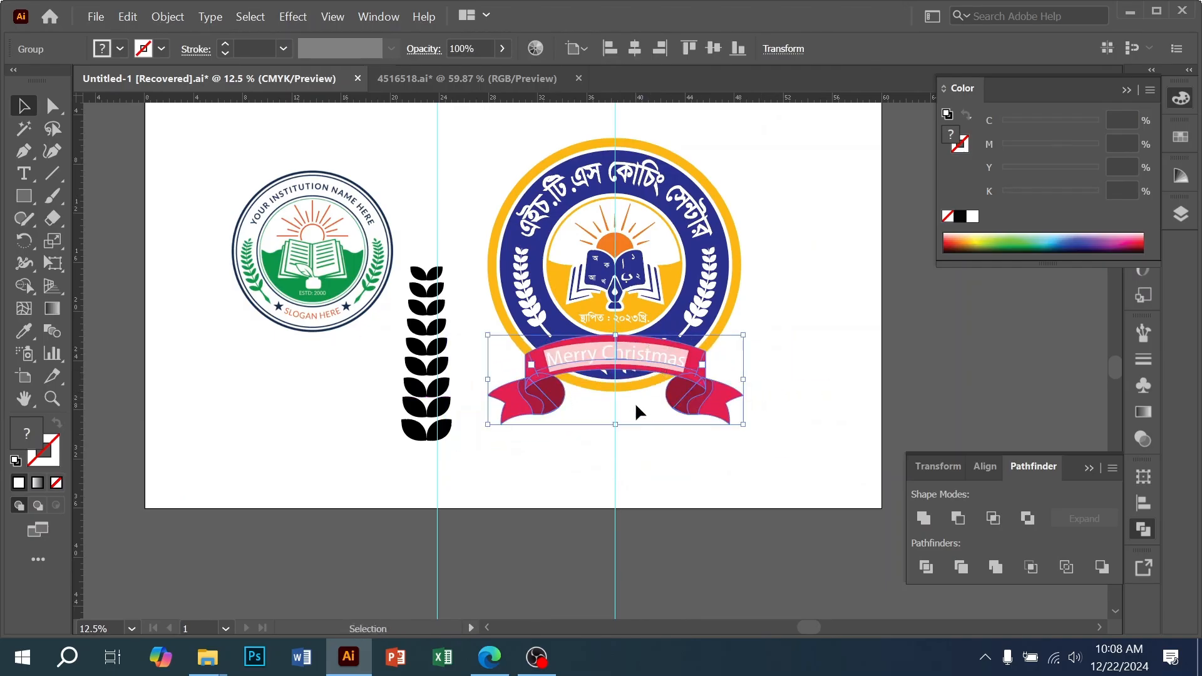
drag(616, 424, 618, 441)
key(ctrl+plus)
- Switch to Edge and look through more স্কুল লোগো image results for logos with ribbon banners
click(489, 658)
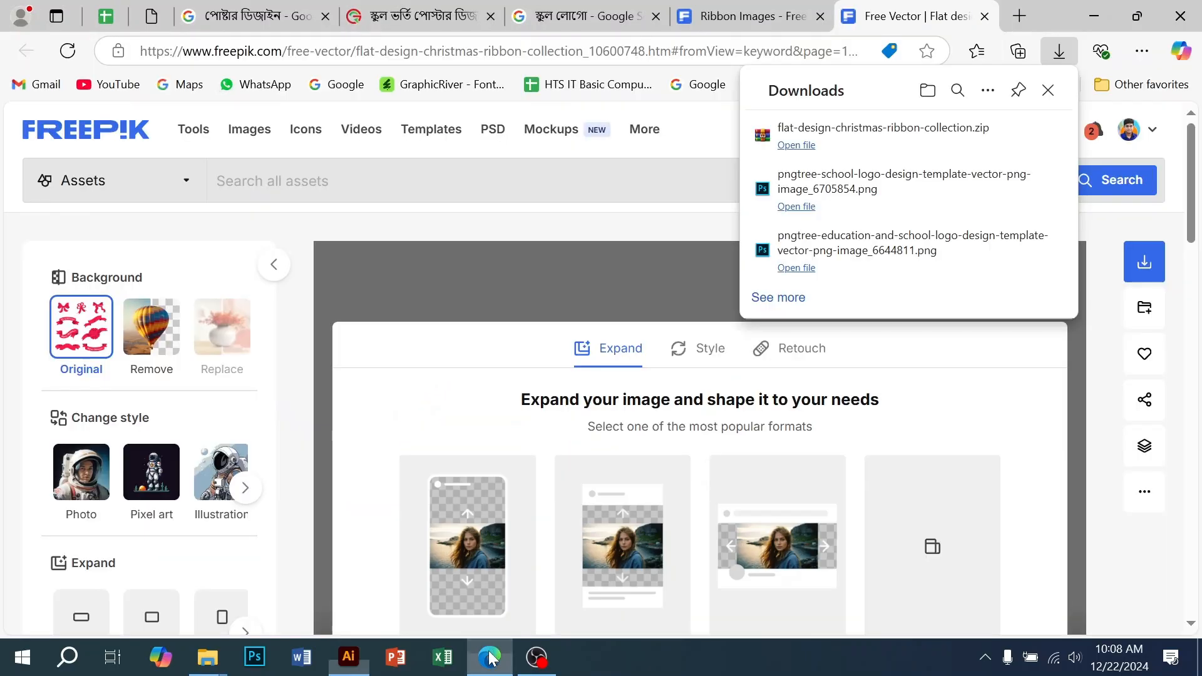
click(608, 15)
scroll(877, 460, down, 5)
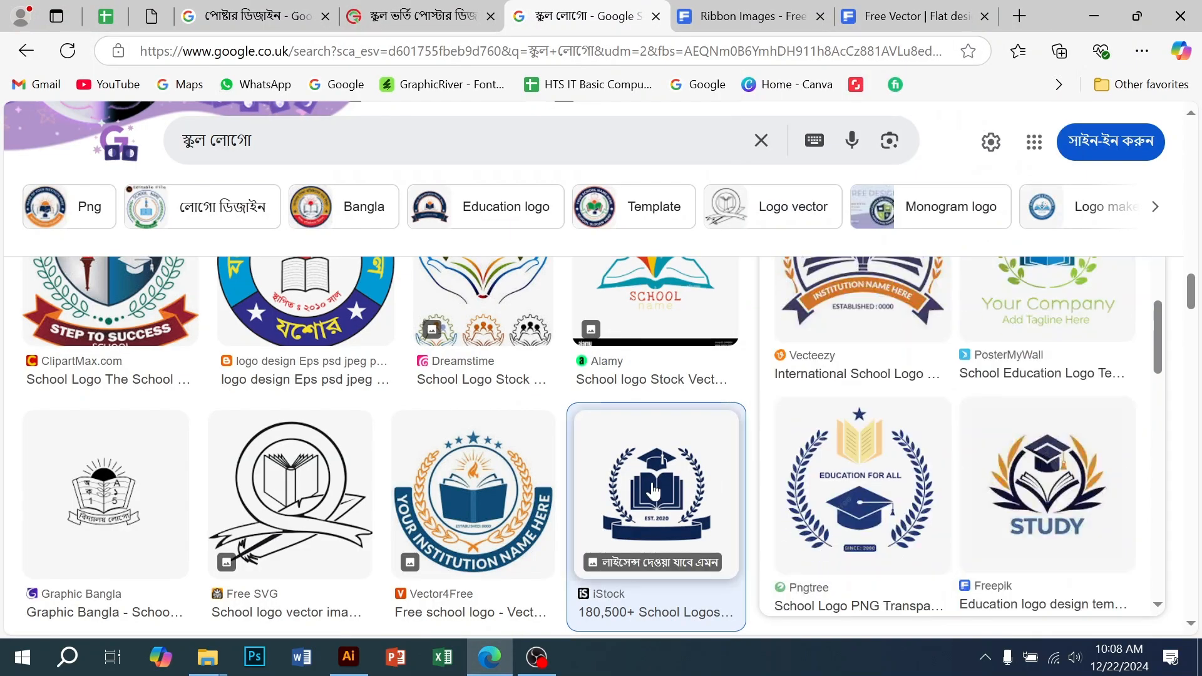
scroll(645, 491, down, 7)
scroll(529, 481, down, 4)
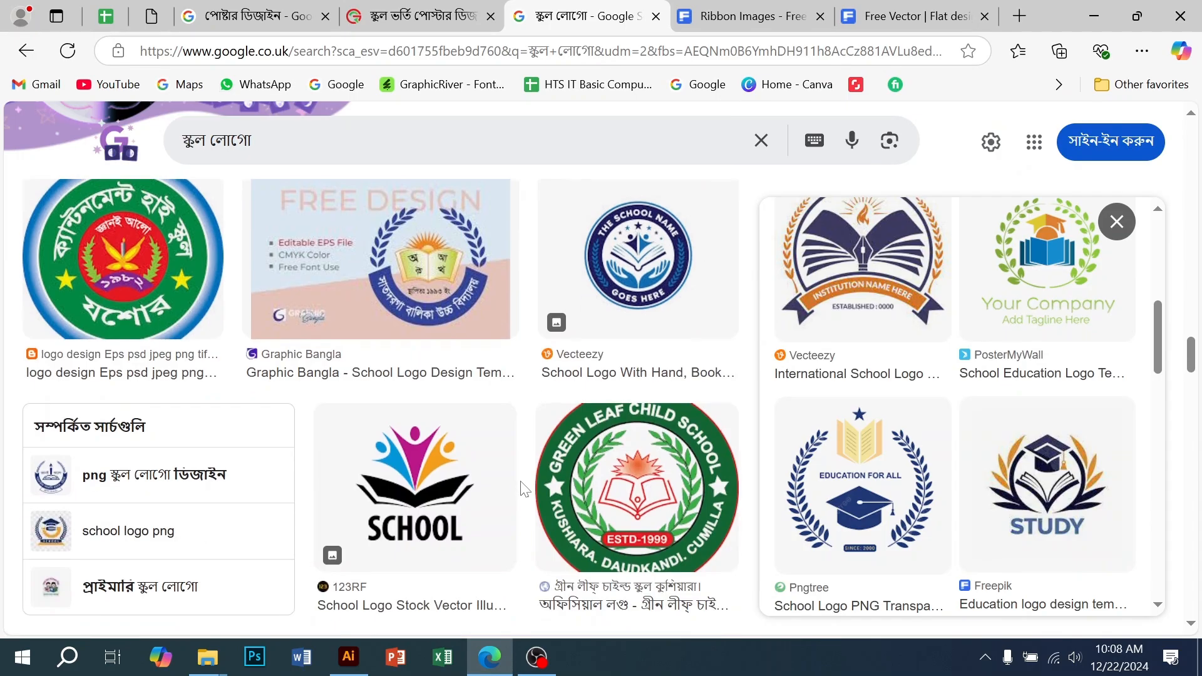
scroll(519, 491, up, 6)
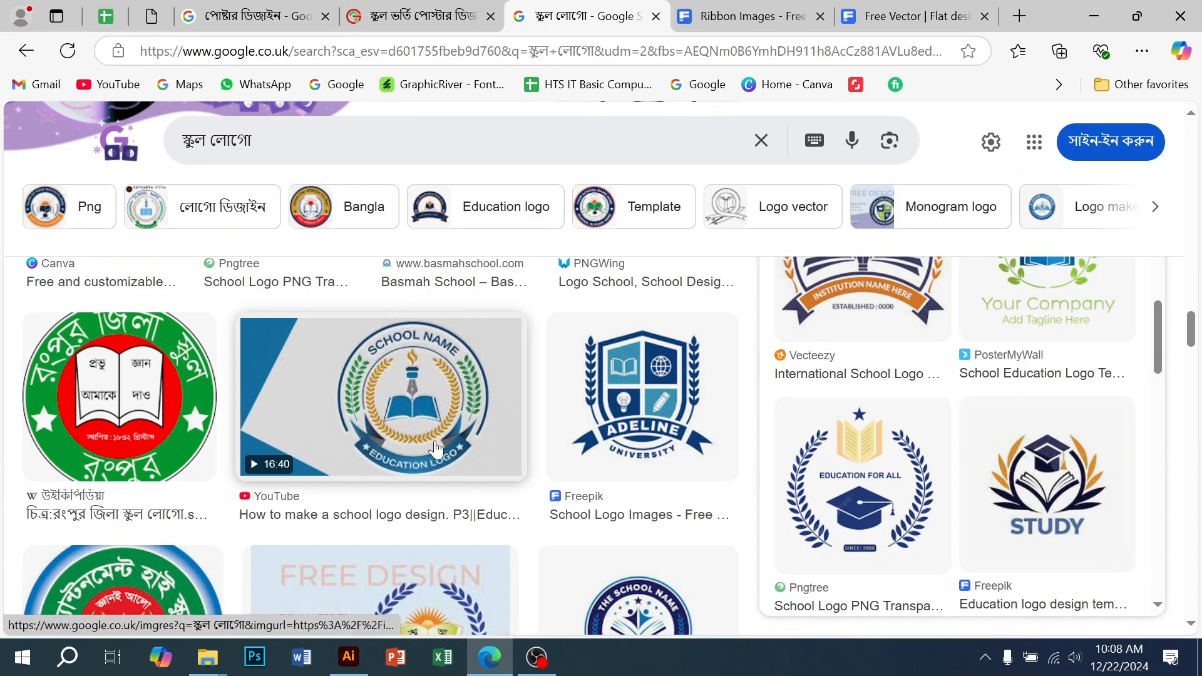
scroll(436, 448, down, 5)
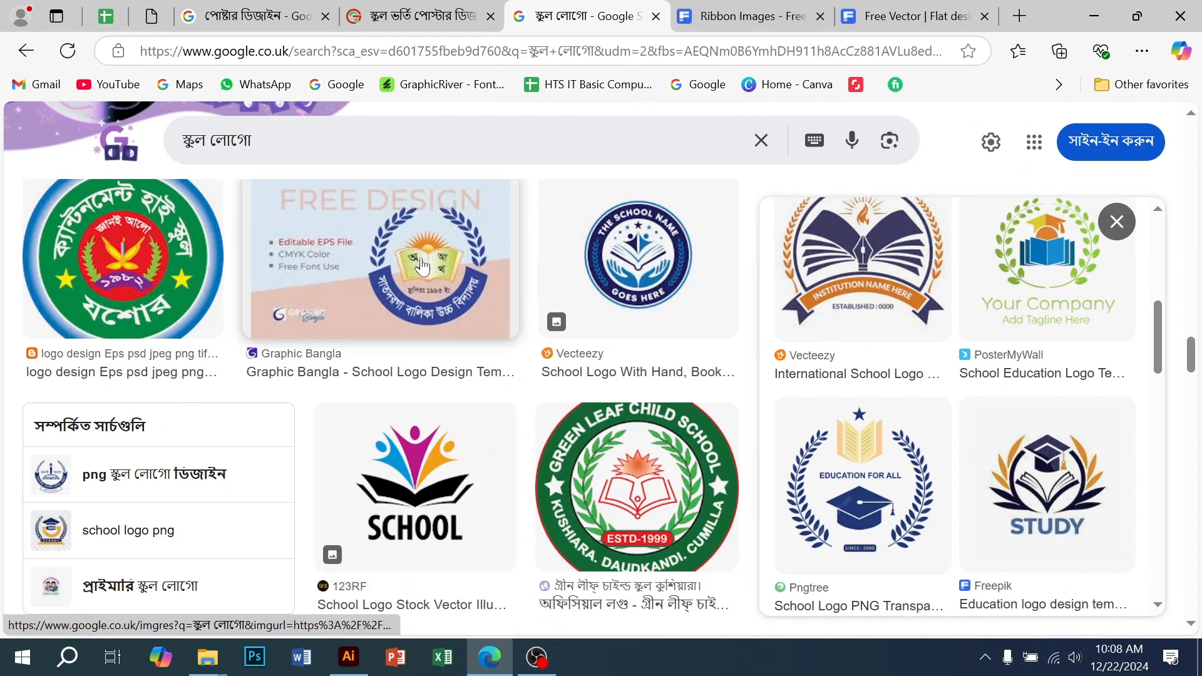
scroll(520, 350, down, 5)
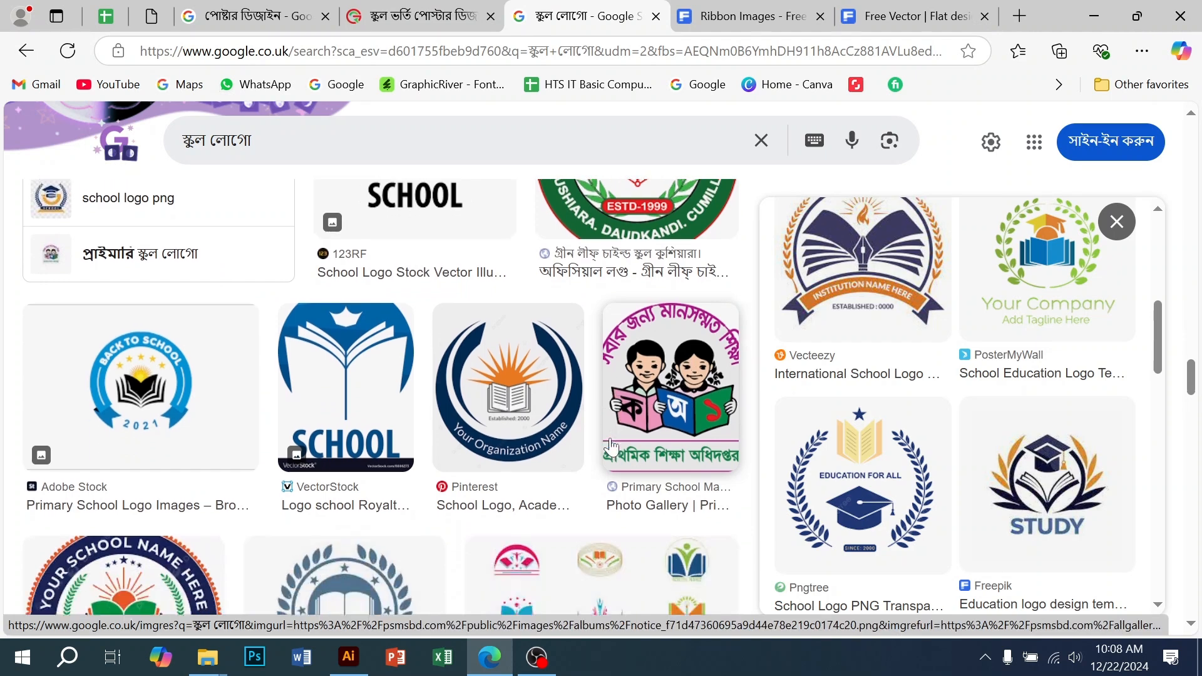
- Preview the "Back to School 2021" logo with its lower ribbon, compare it with the Illustrator design and browse more school logos in Edge
click(160, 357)
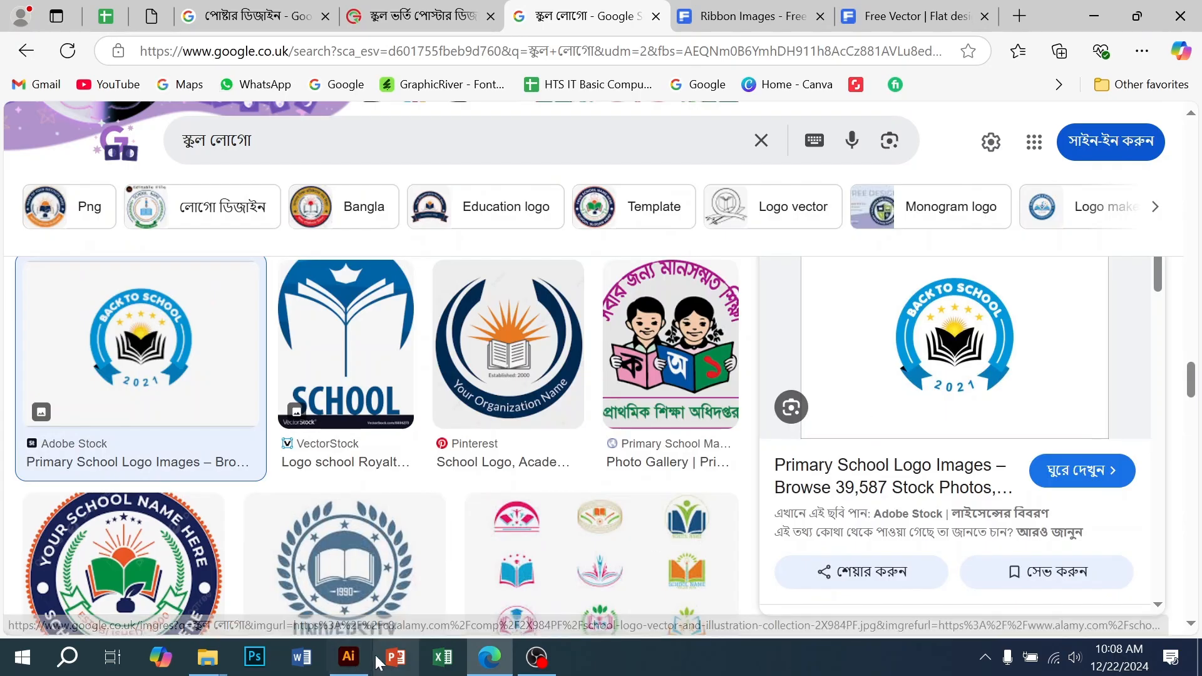
click(349, 657)
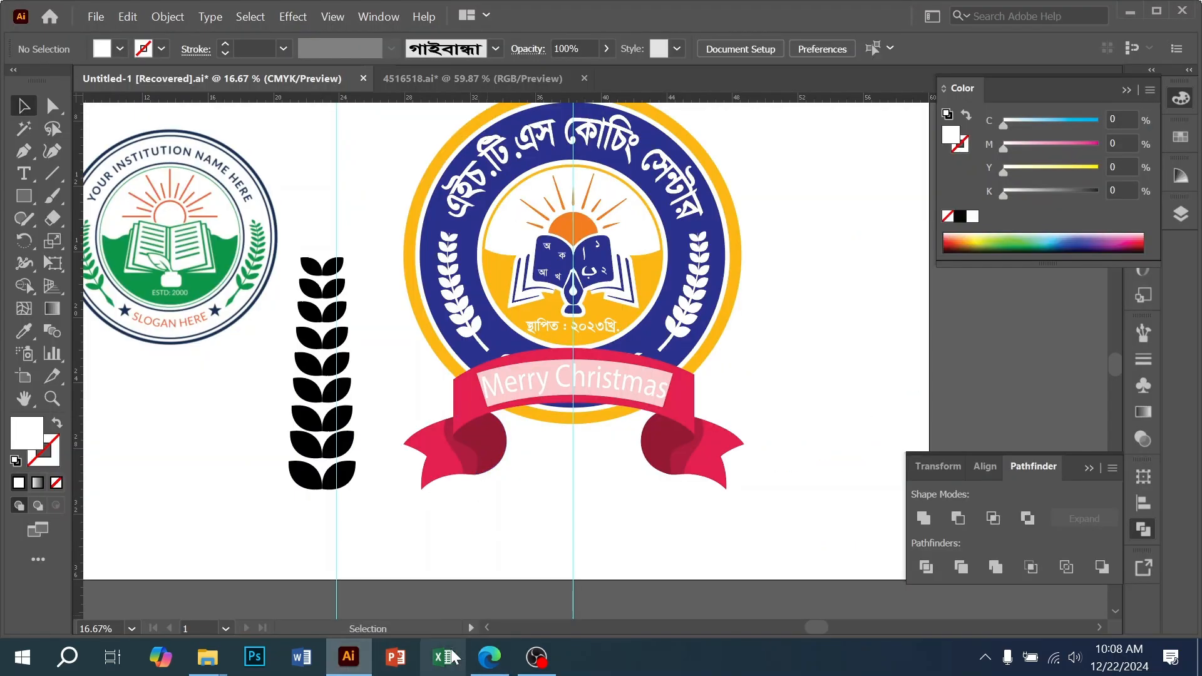
click(490, 657)
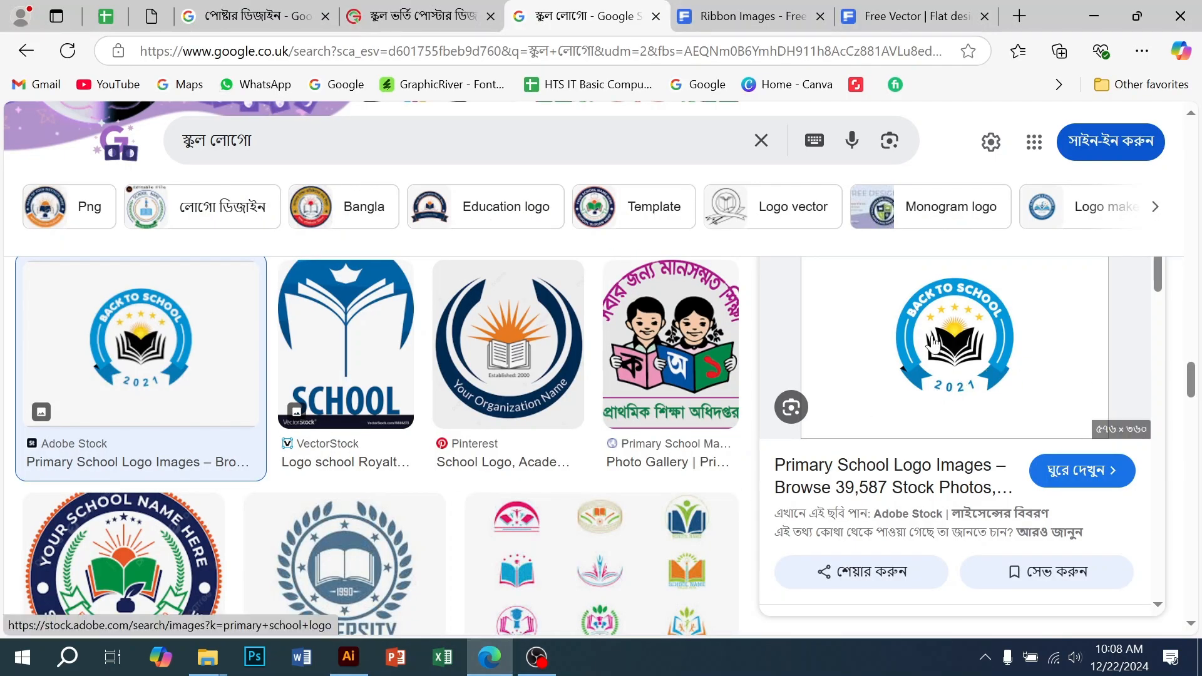
scroll(932, 345, down, 5)
scroll(585, 410, down, 5)
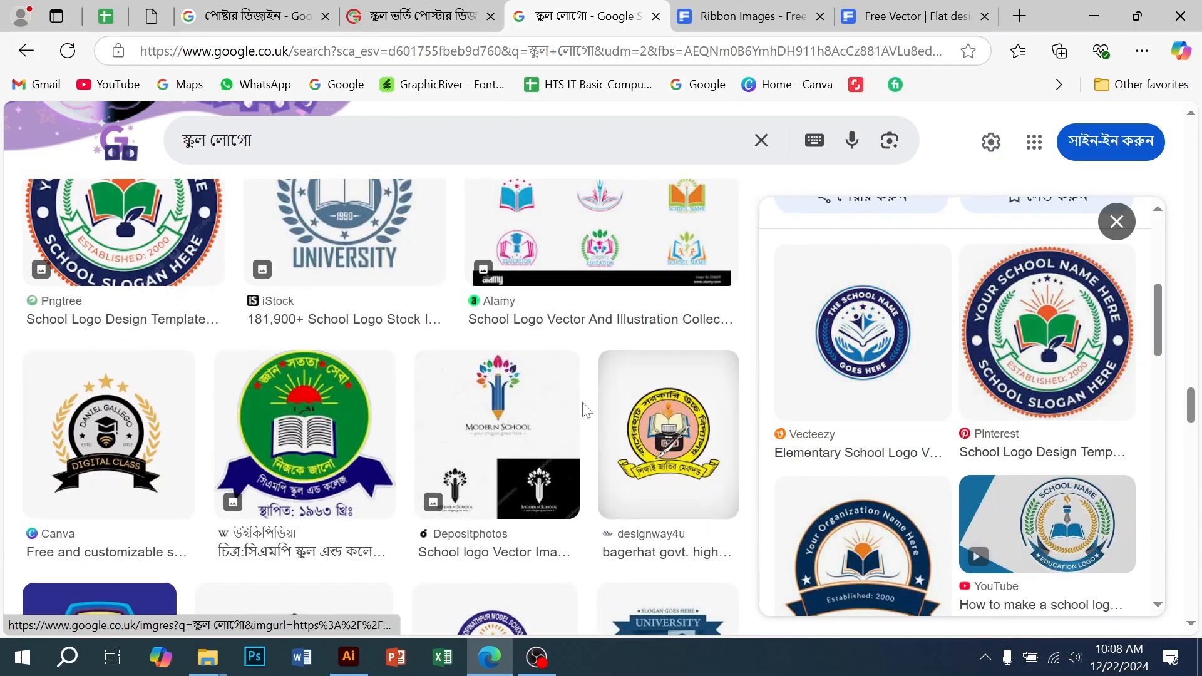
scroll(586, 410, down, 6)
- Search Google Images for "মাদরাসা লোগো"
drag(205, 141, 75, 137)
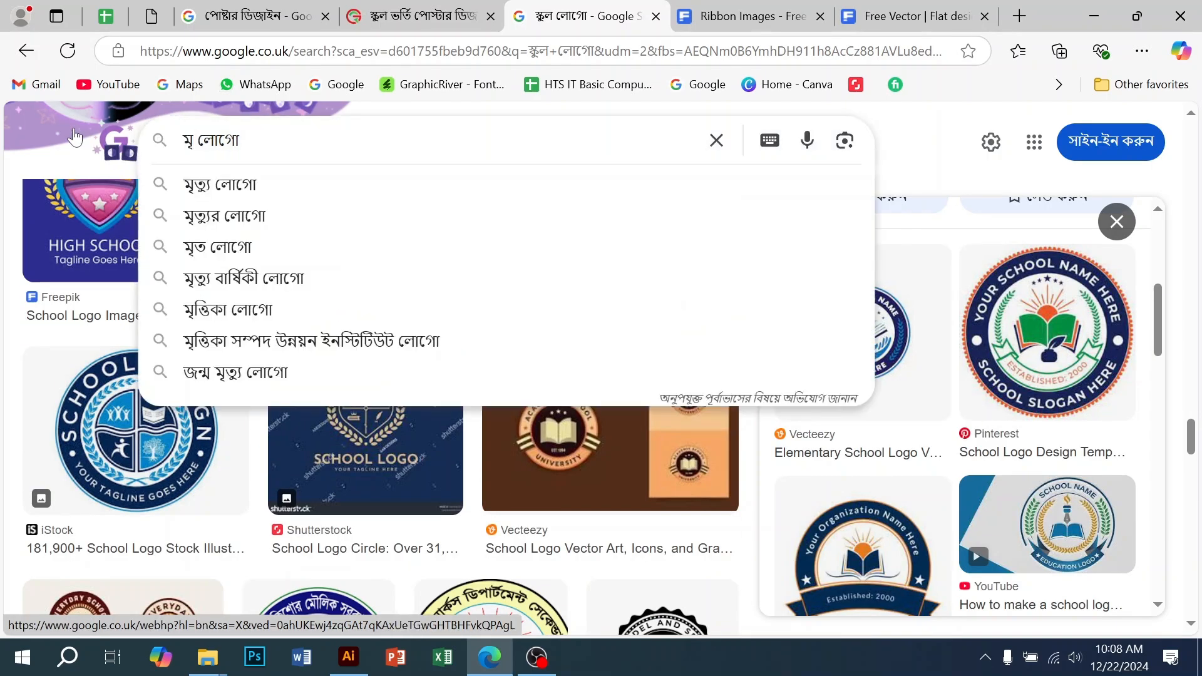
key(BackSpace)
text(মাদরা)
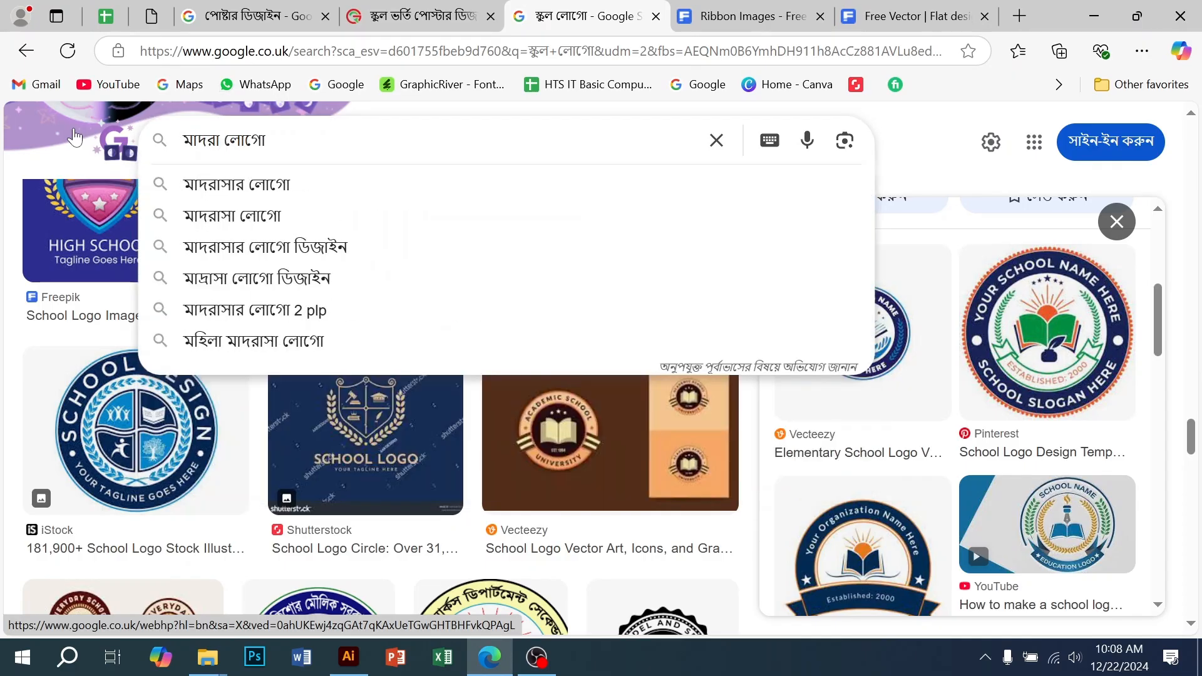
text(সা)
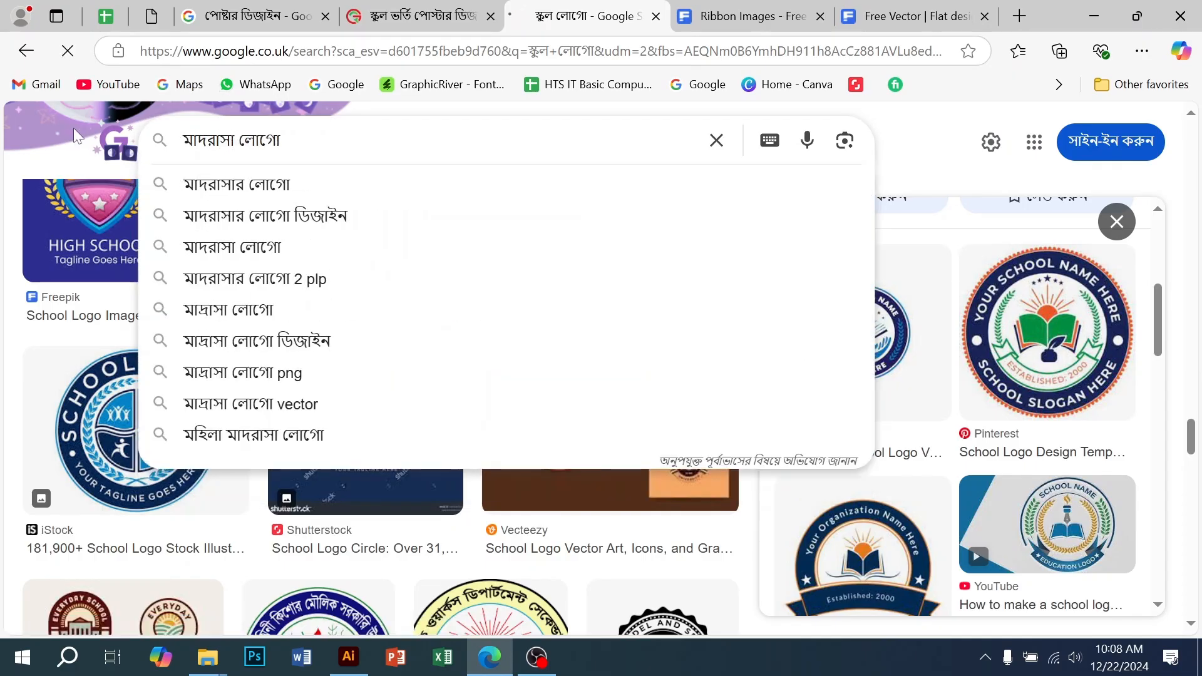
key(Return)
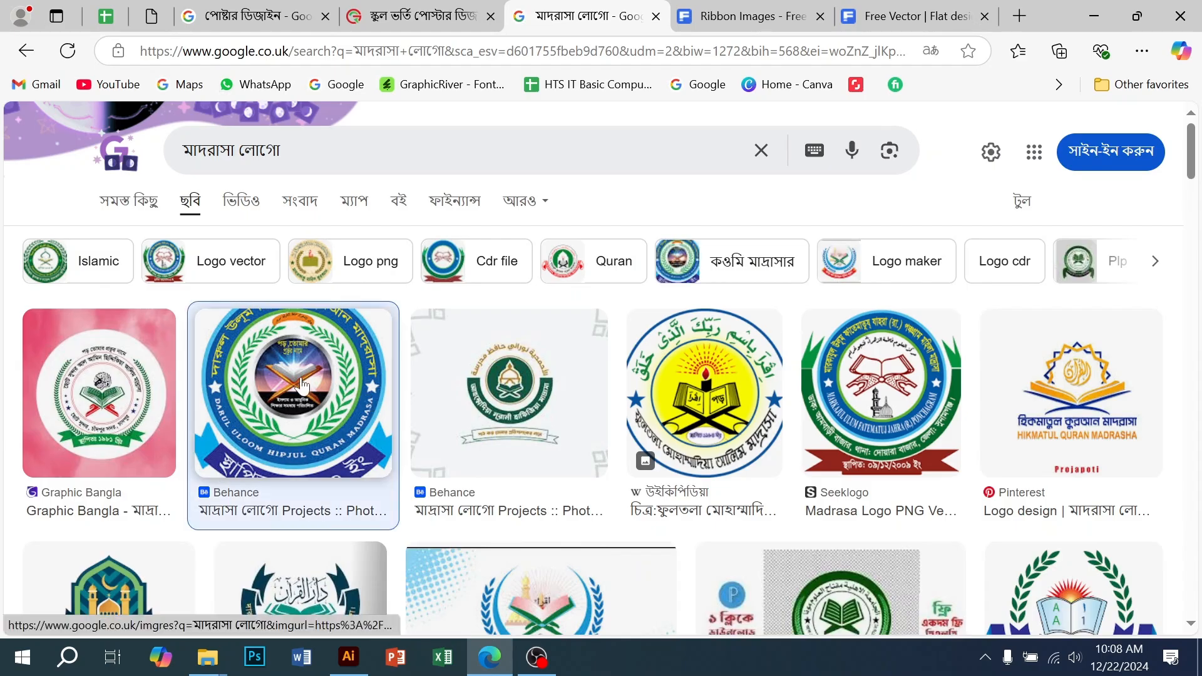
- Preview several madrasa logos in the image results, including the Wikipedia one and the Pinterest Darul Quran Hifz Department one, to examine their Arabic lettering
click(300, 388)
click(792, 485)
scroll(299, 480, down, 4)
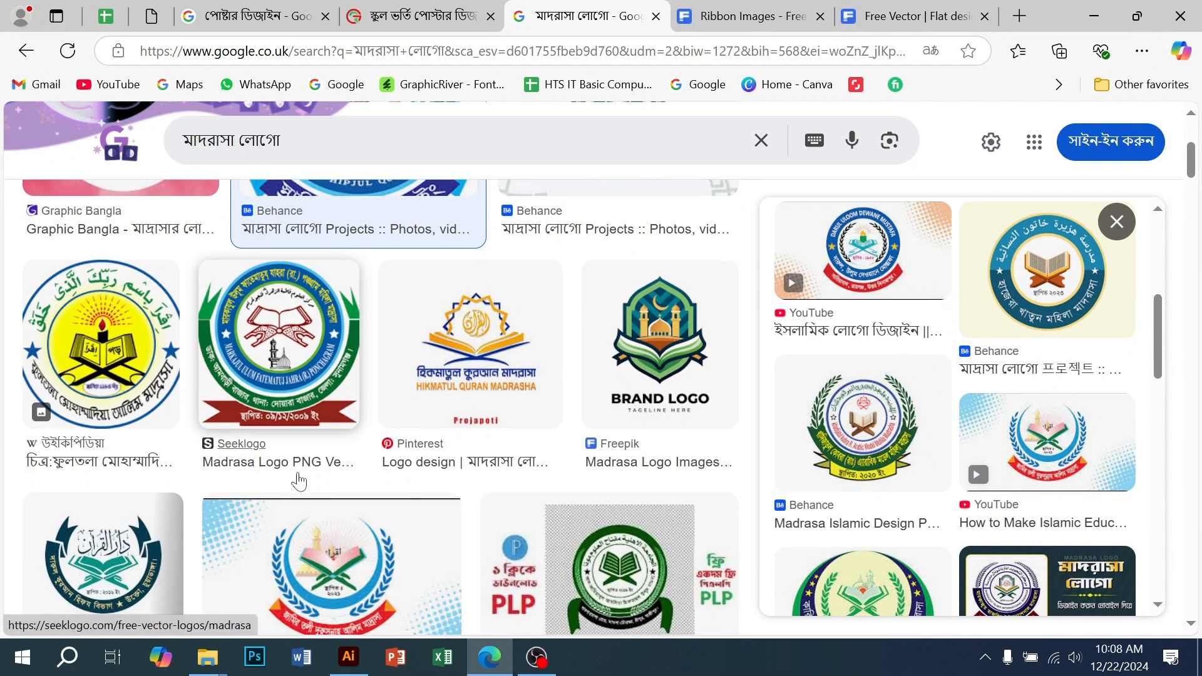
click(131, 370)
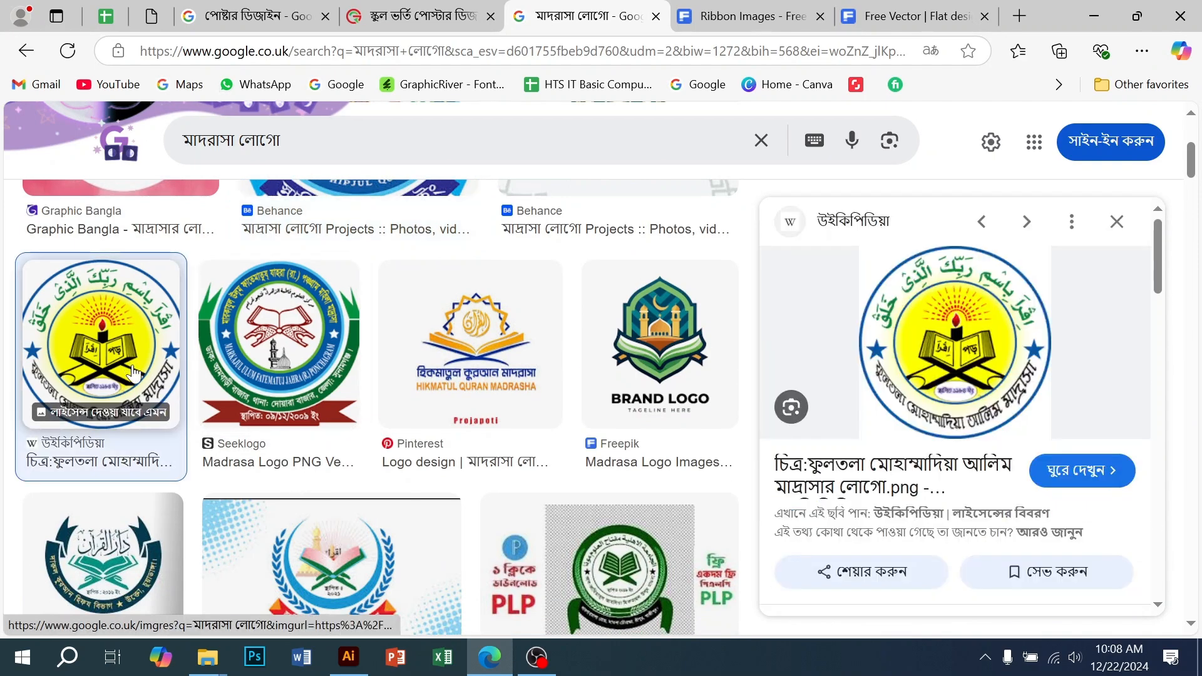
click(103, 526)
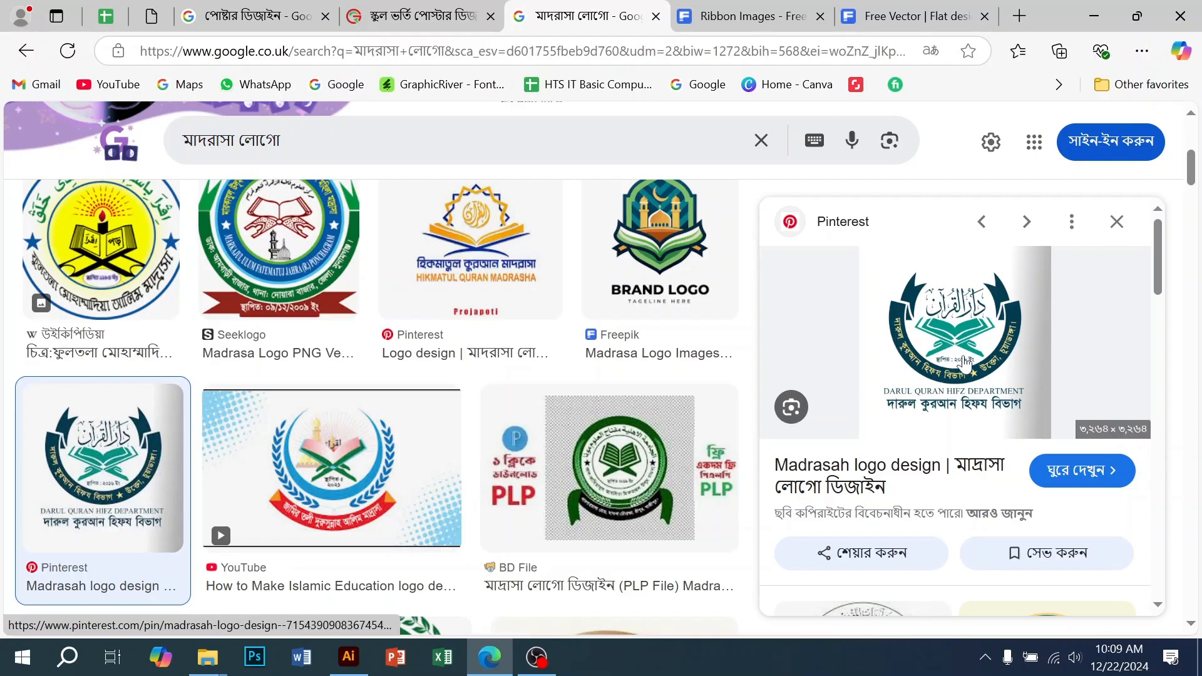
scroll(964, 363, down, 3)
scroll(971, 392, up, 3)
- Load google.co.uk in a new browser tab and bring up the translator by searching for "google translate"
click(1019, 16)
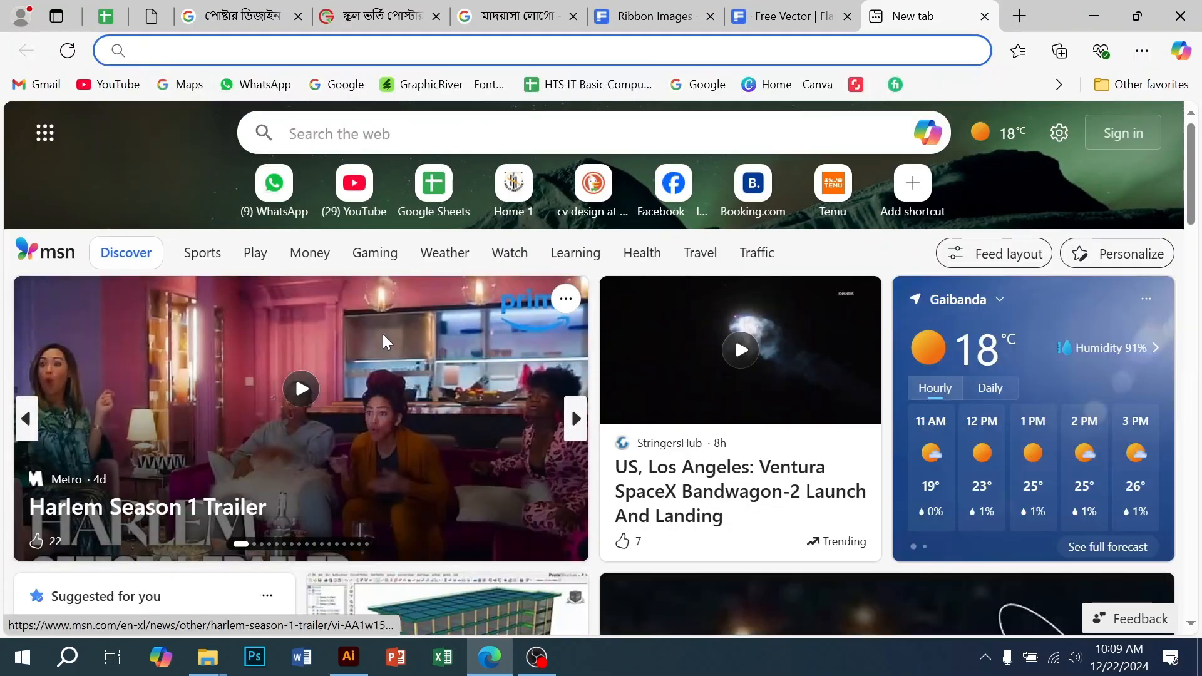
text(google.co.uk)
key(Return)
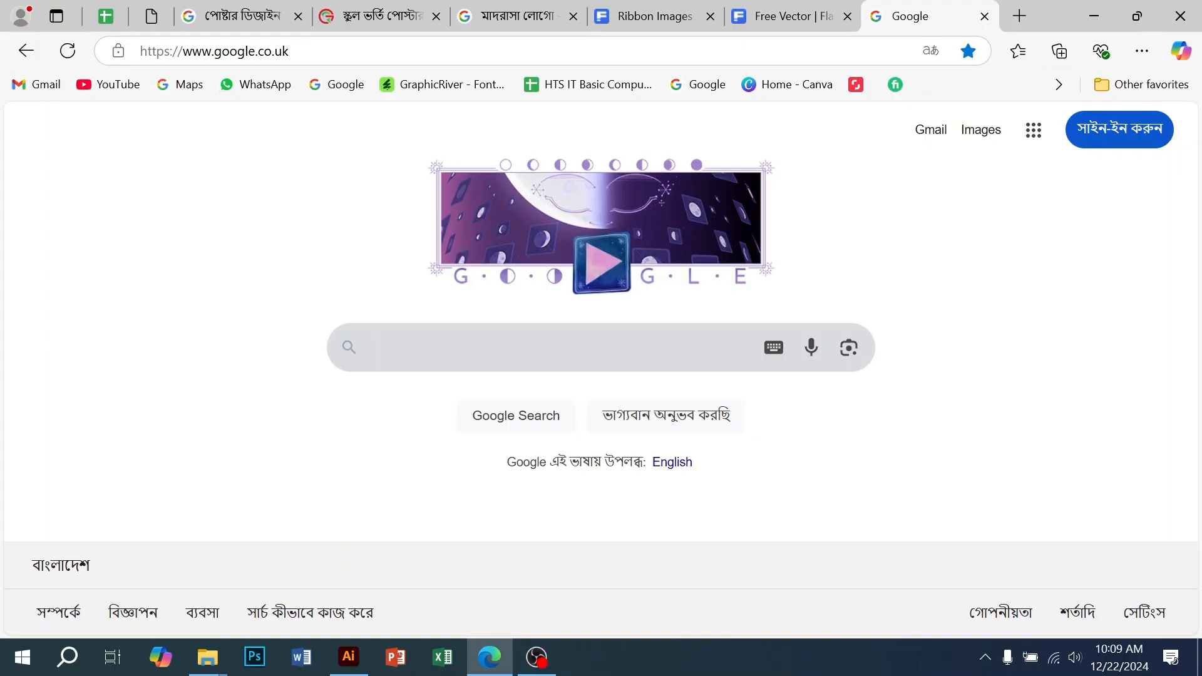
click(551, 348)
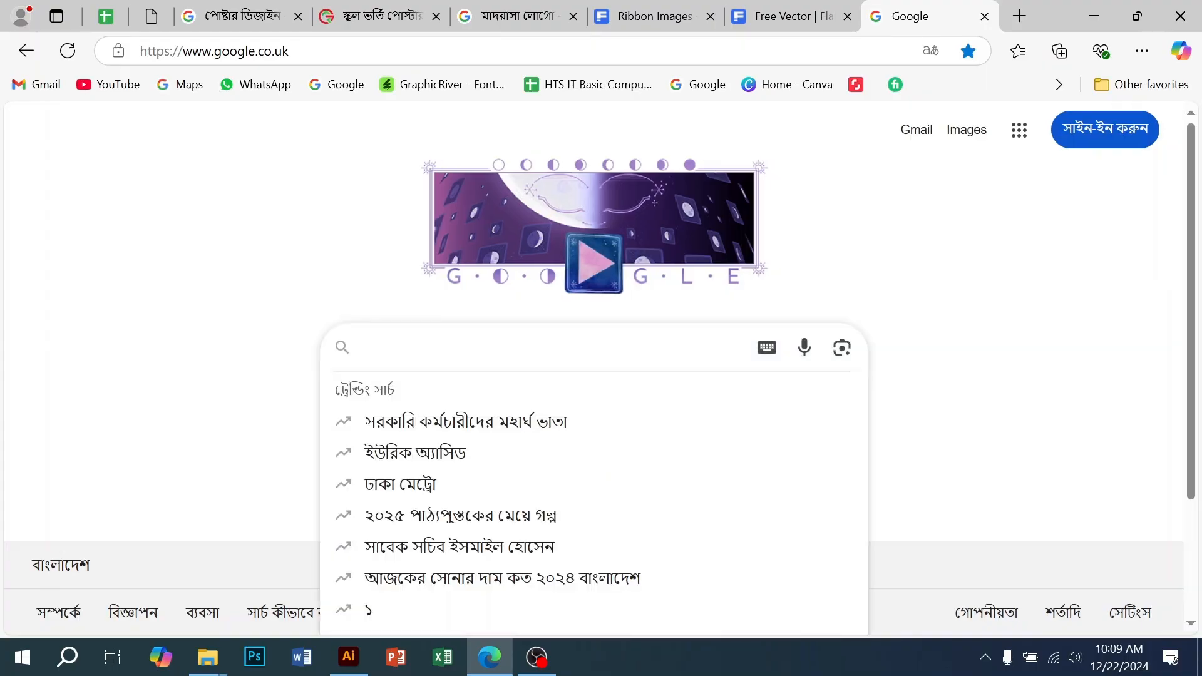
text(google)
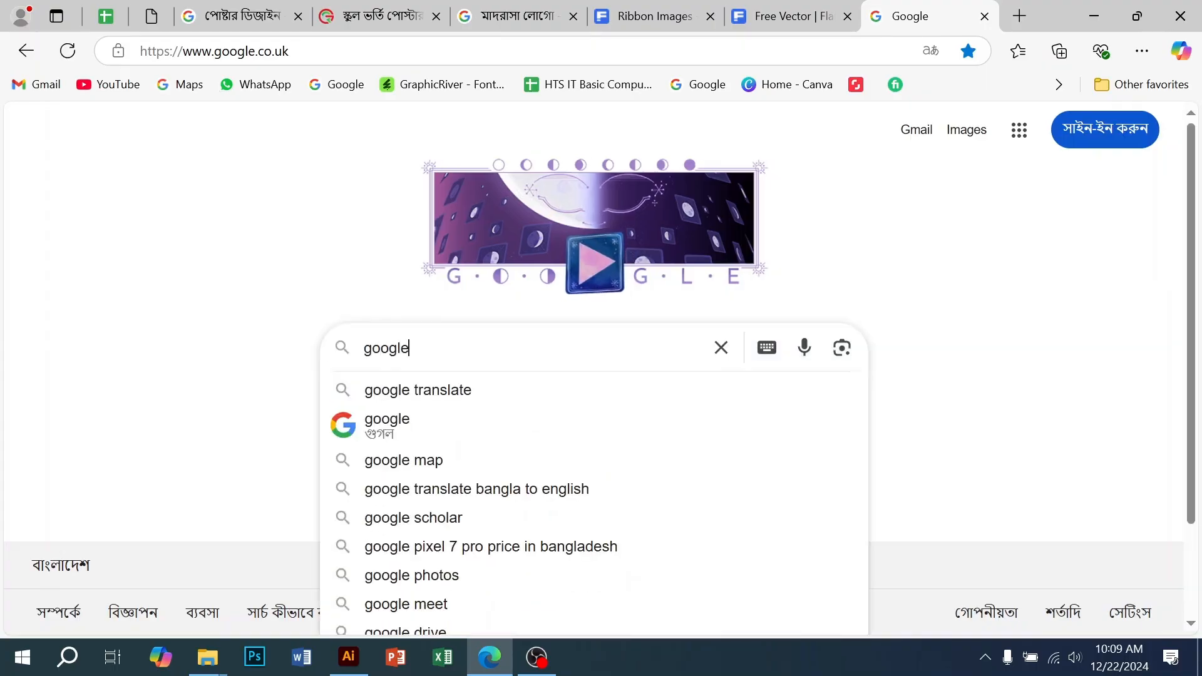
click(426, 389)
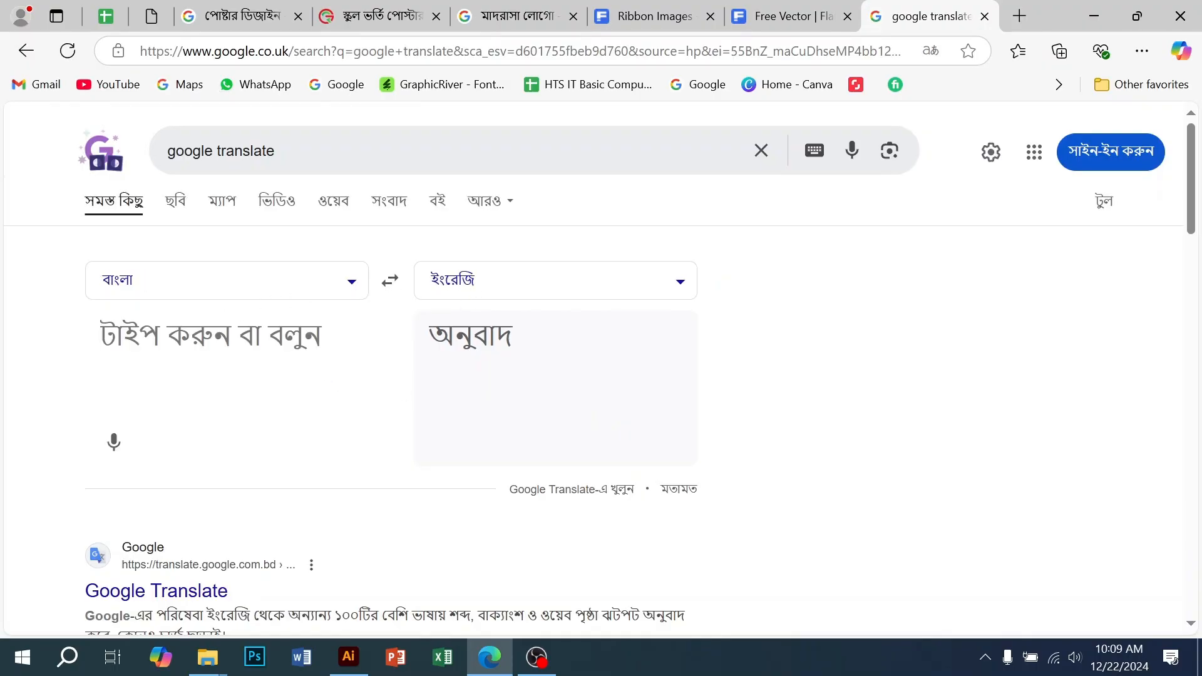
- Enter a person's first name in Bengali in the translator and set the target language to Arabic (আরবি)
text(ফারিদ)
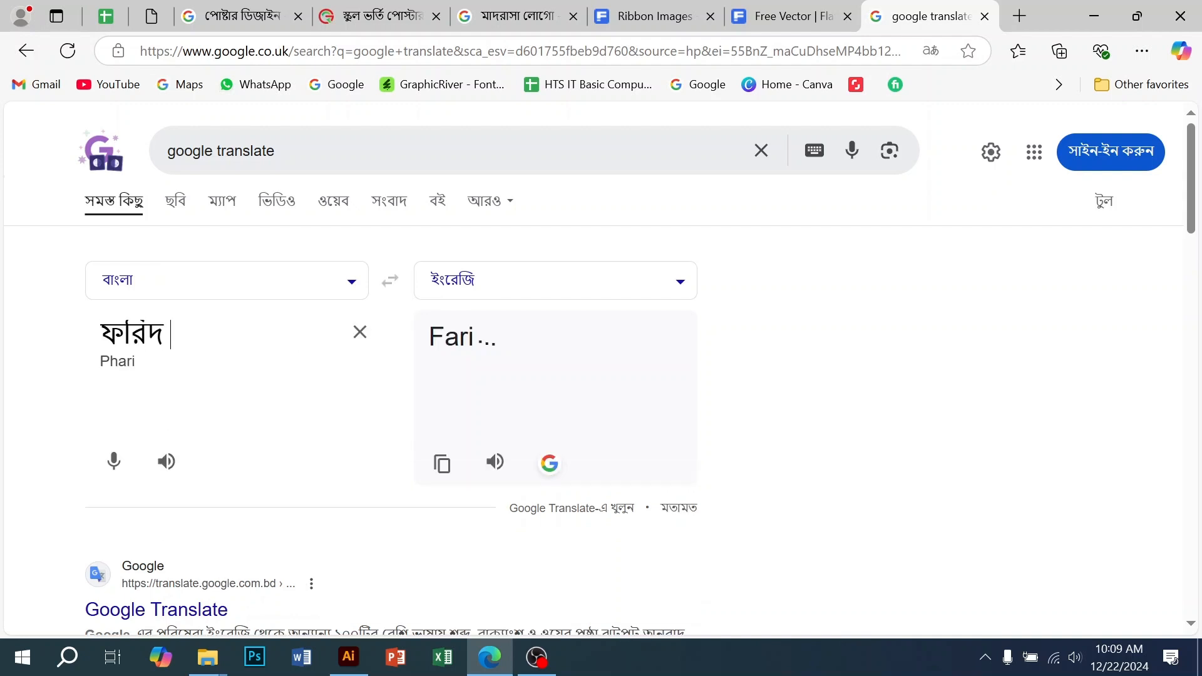
click(684, 288)
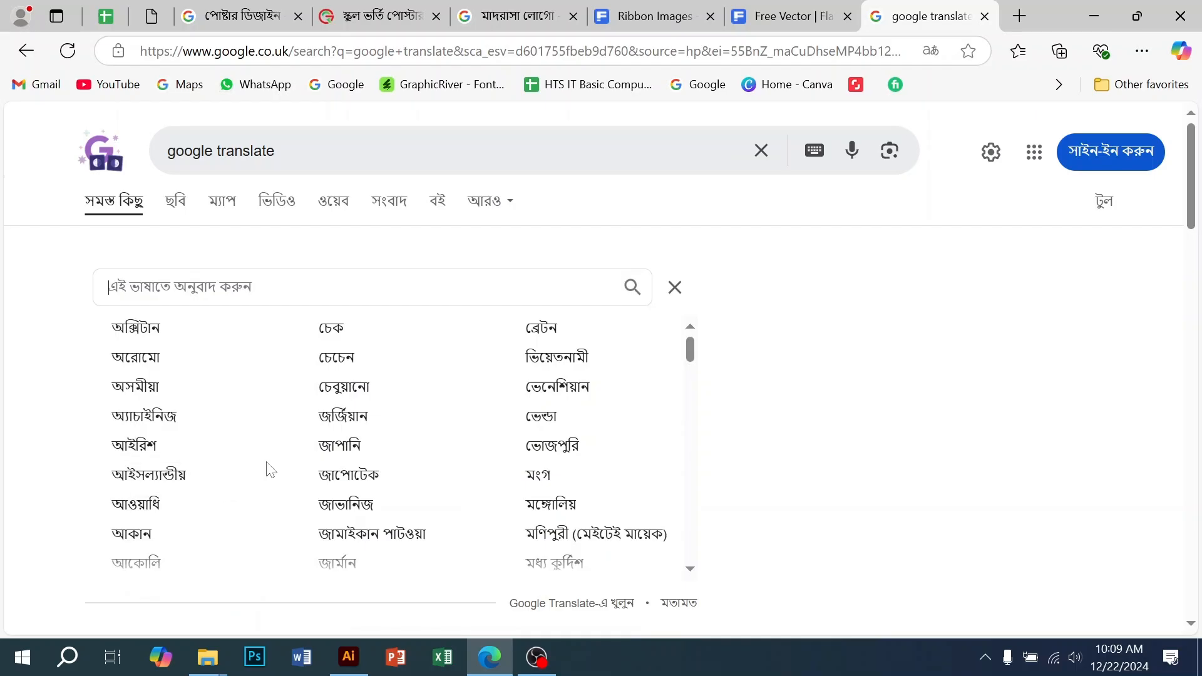
scroll(193, 426, down, 3)
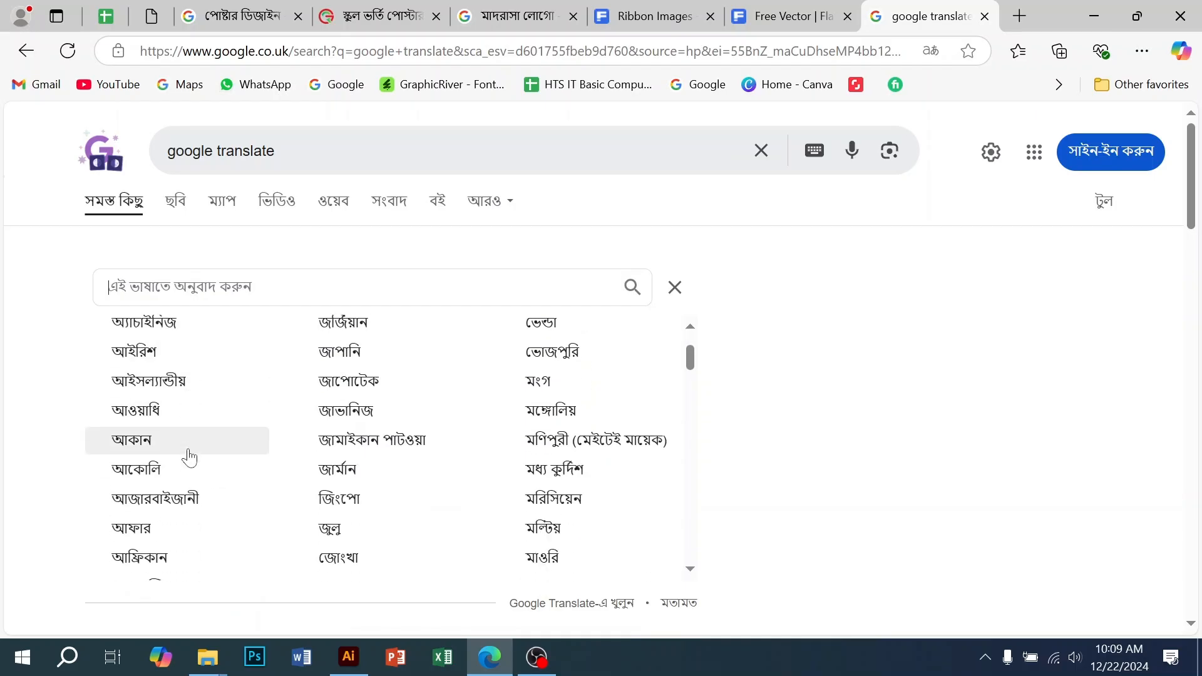
scroll(189, 481, down, 3)
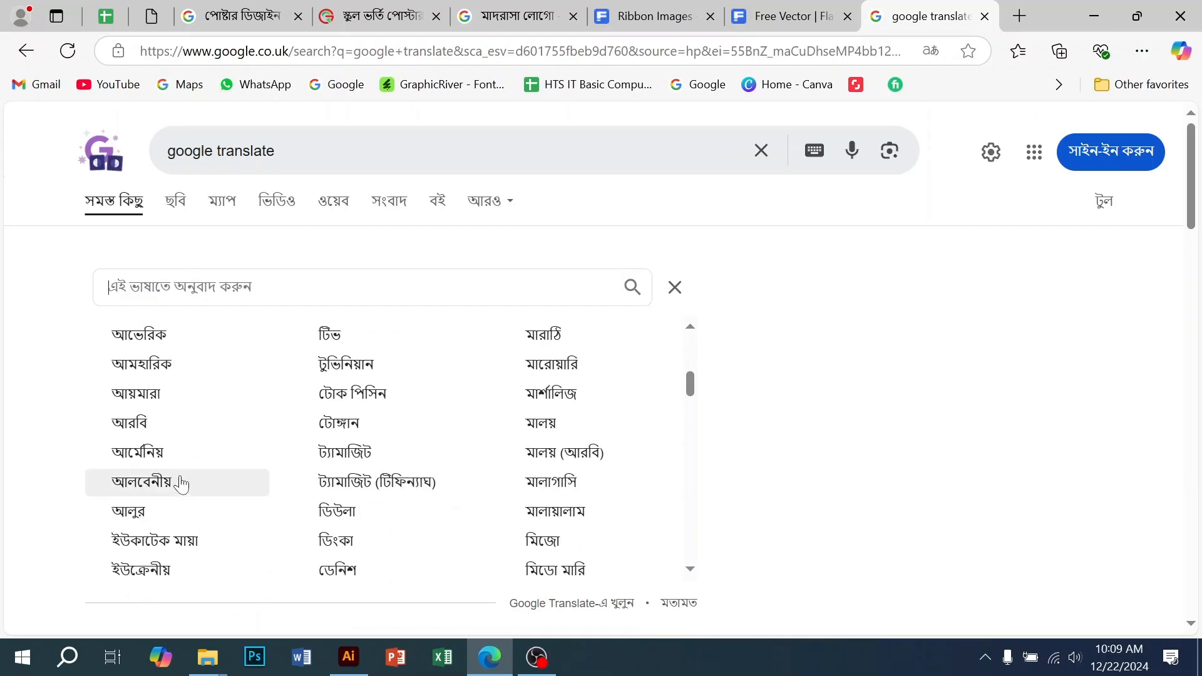
click(175, 428)
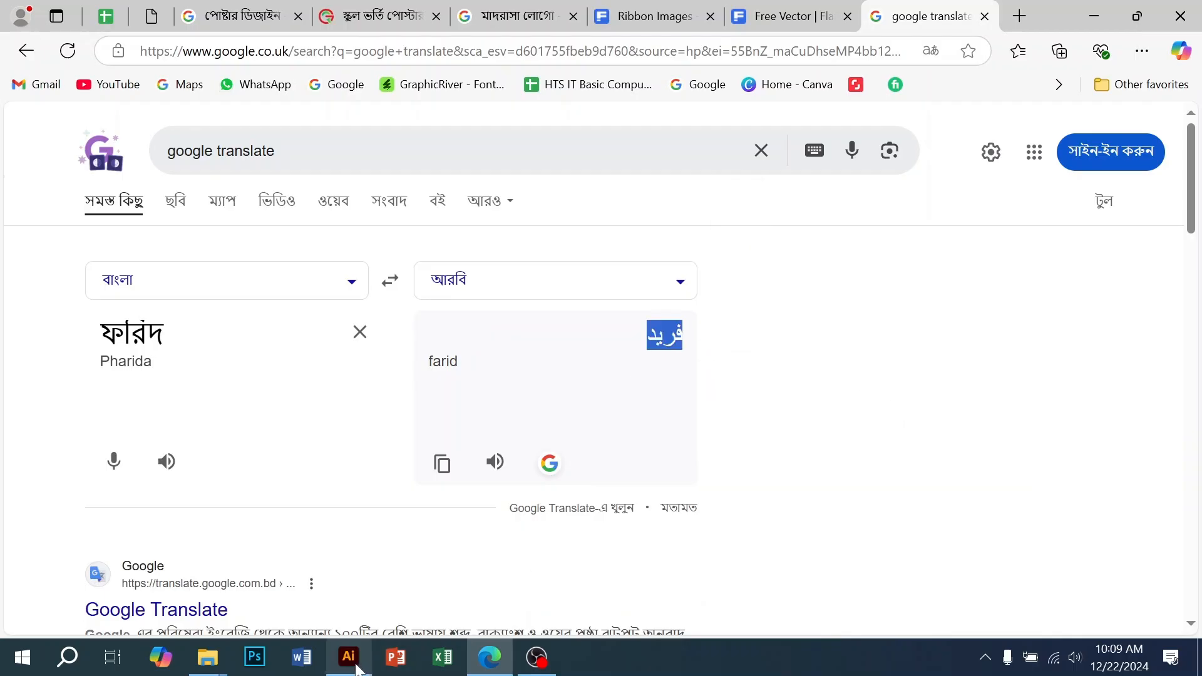
- Copy the Arabic translation of the name, paste it into a new blank Word document and select it there
key(super)
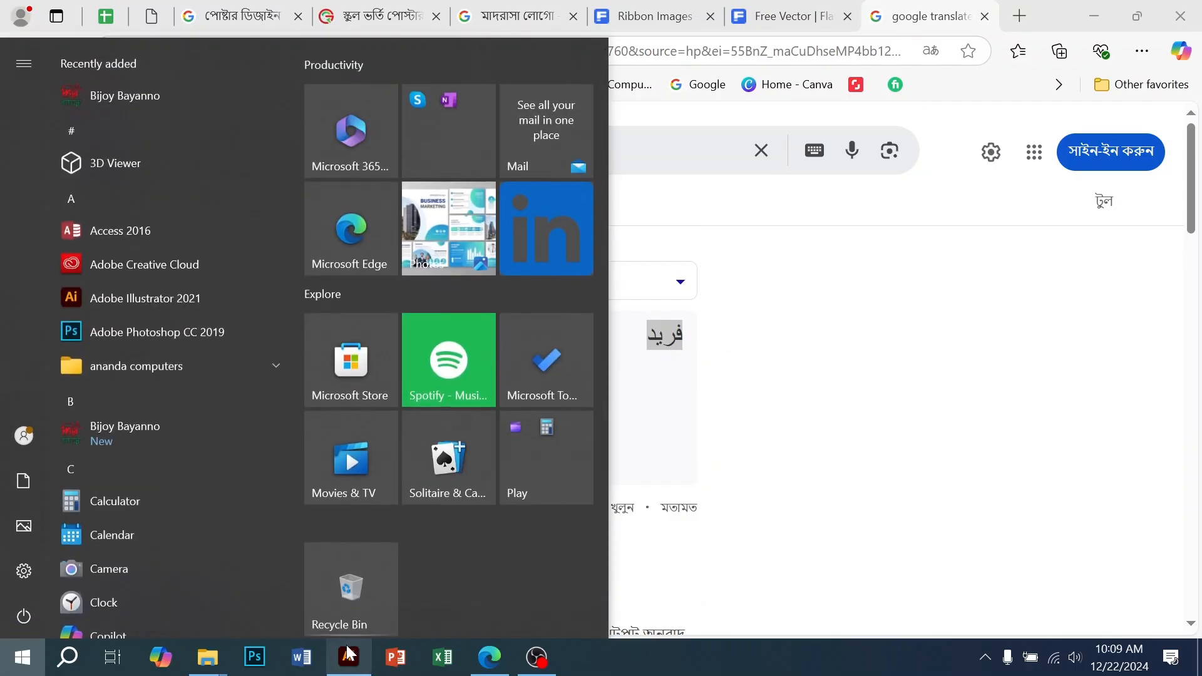
click(302, 654)
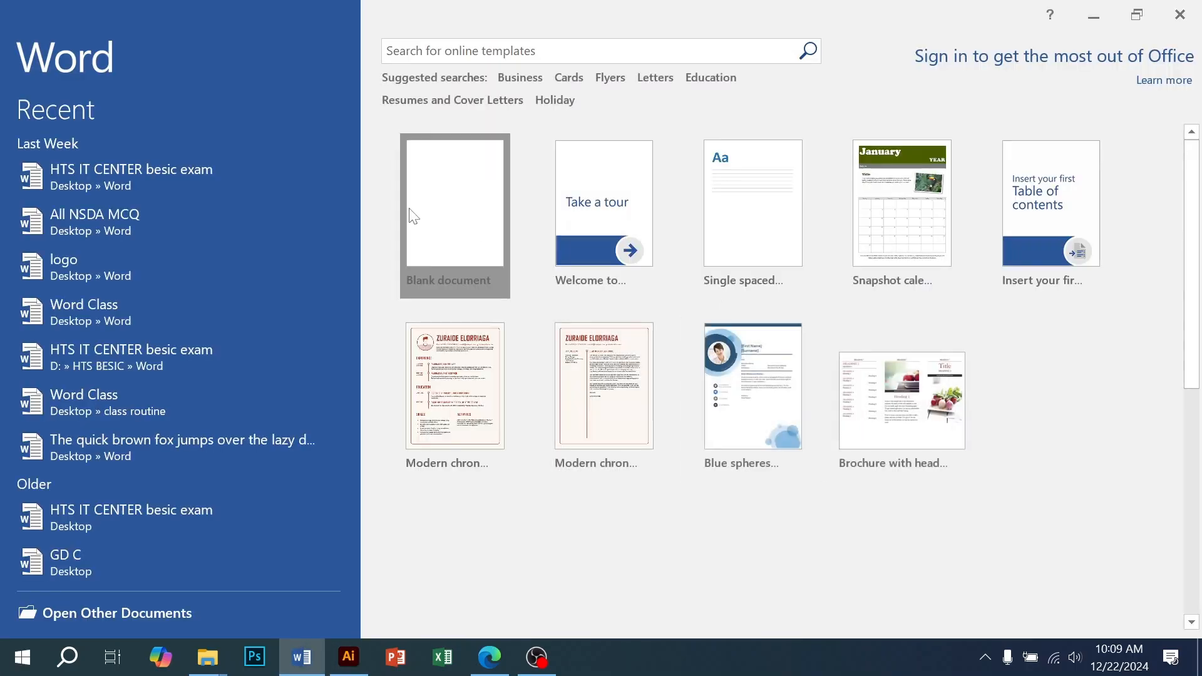
click(414, 216)
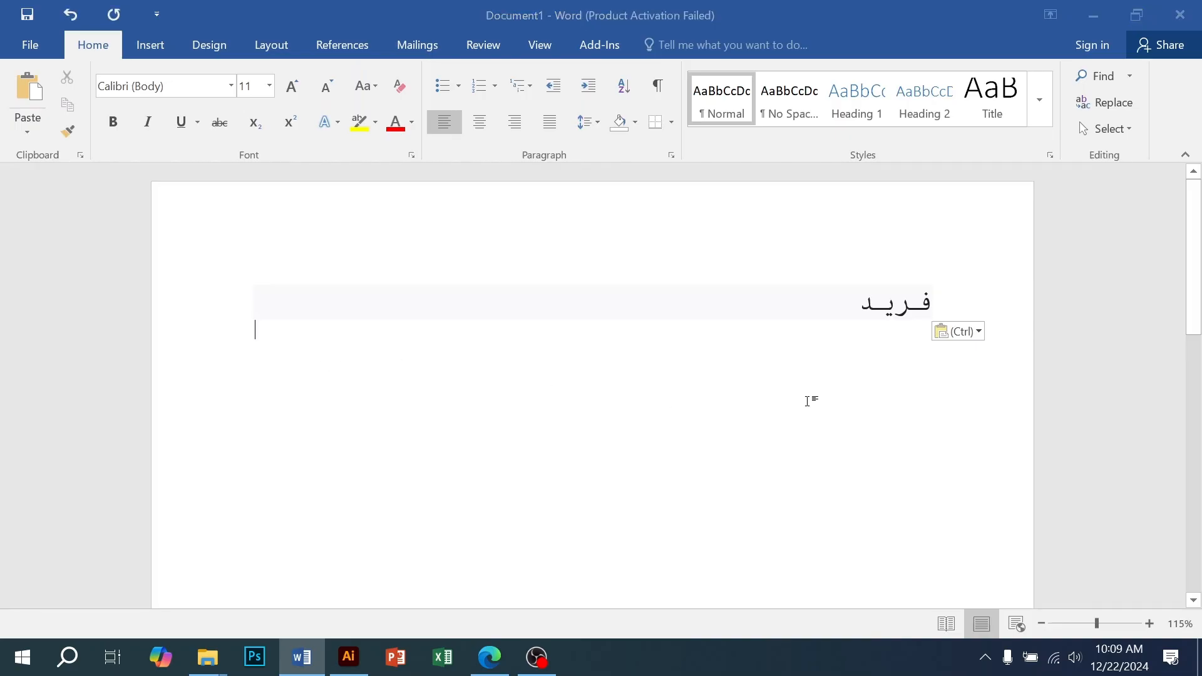
click(785, 521)
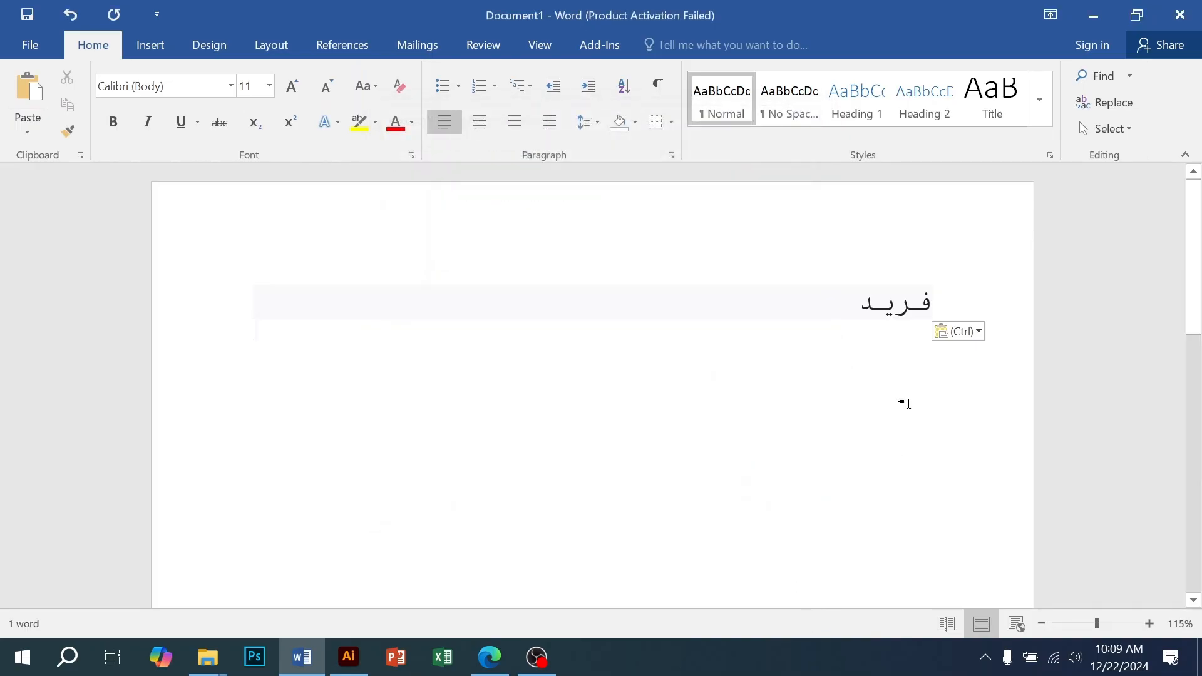
key(ctrl+a)
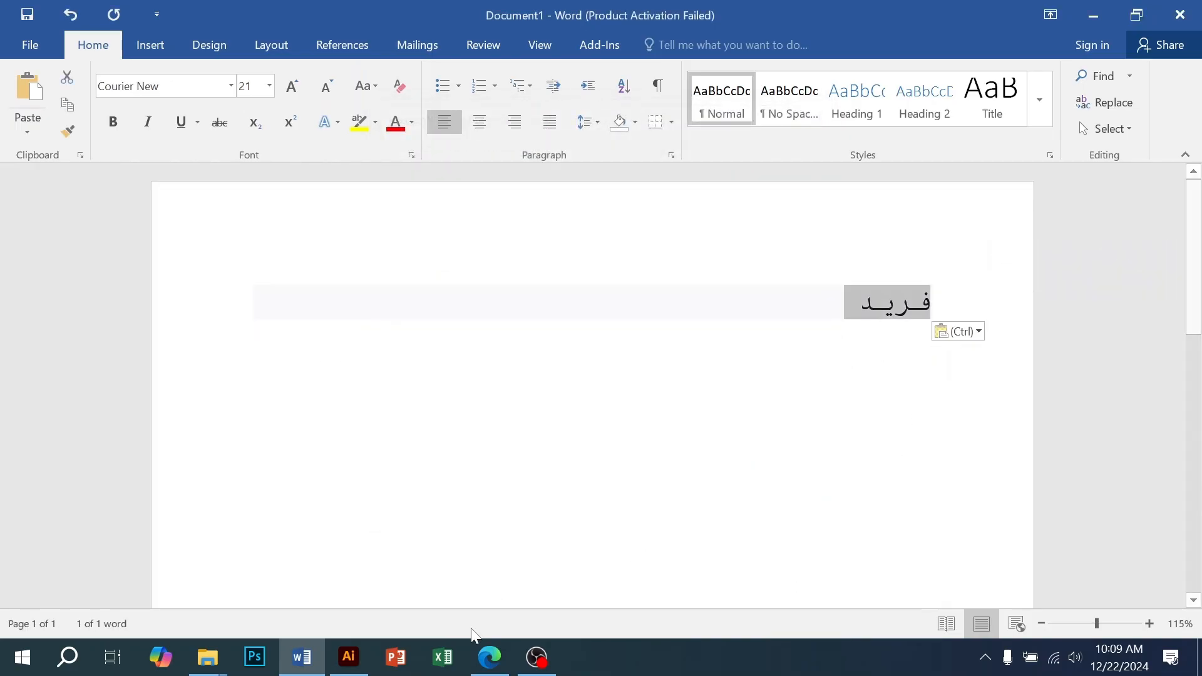
key(ctrl)
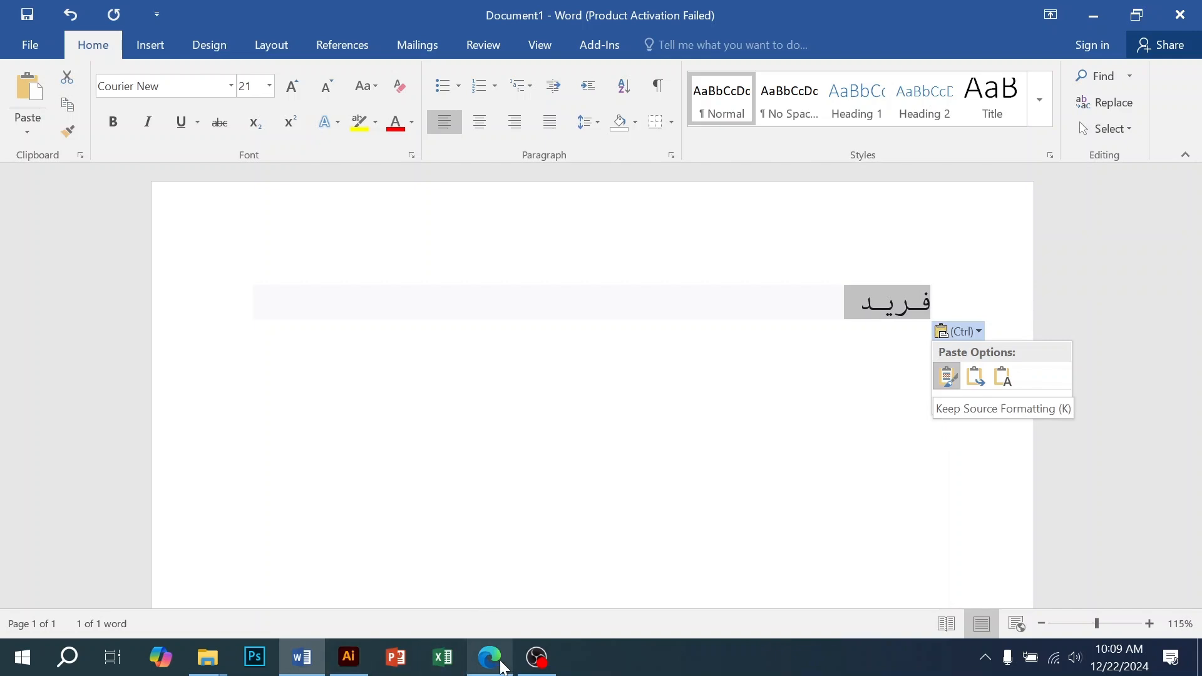
- Switch to Illustrator, try pasting and enlarging the Arabic name on the empty canvas below the artboard, and delete it
click(501, 665)
click(348, 657)
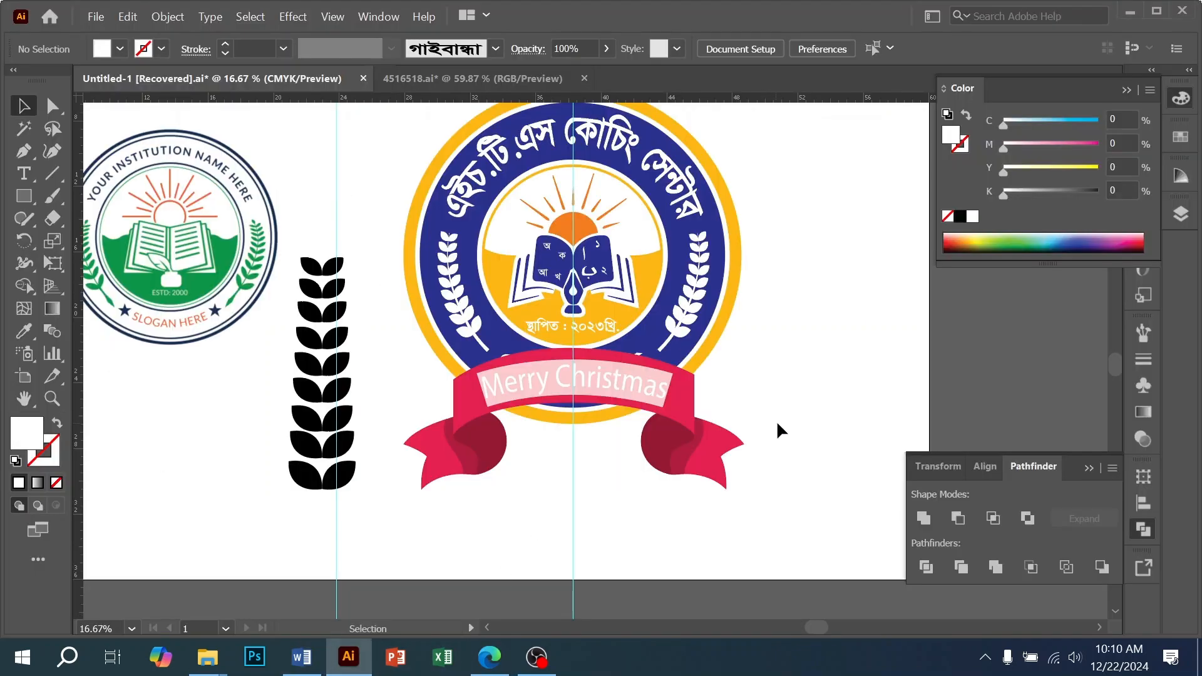
ctrl+alt+click(699, 428)
ctrl+alt+click(698, 429)
drag(662, 507, 566, 333)
key(ctrl+v)
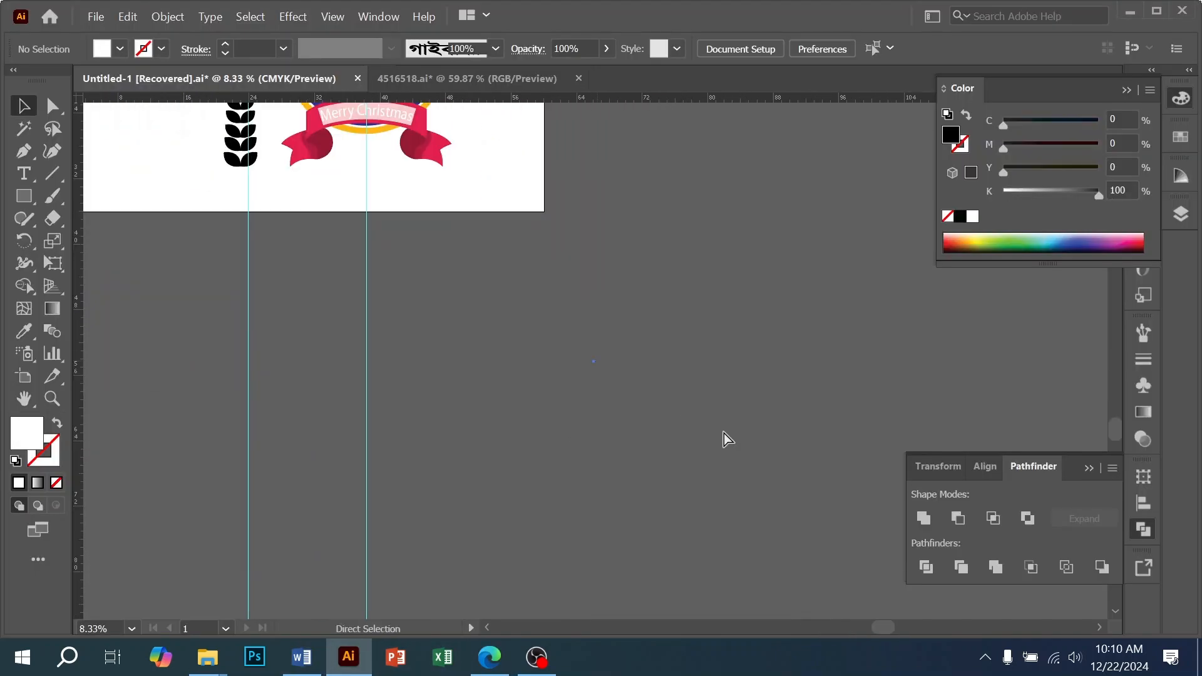
drag(604, 367, 1013, 644)
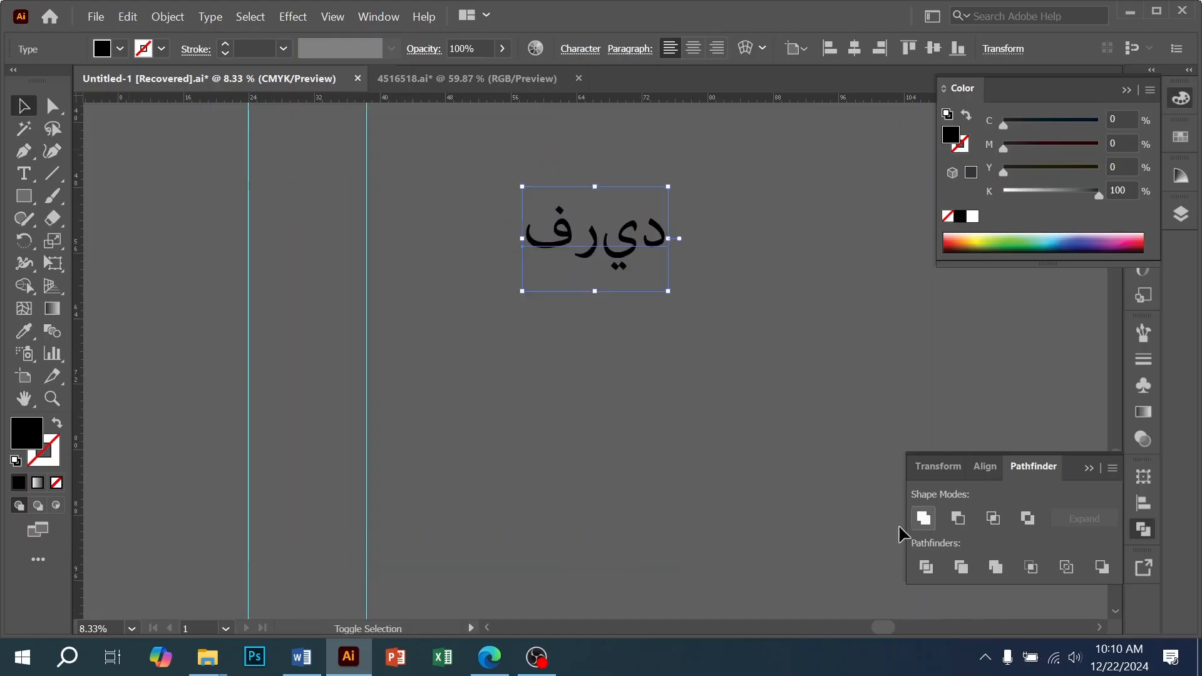
key(Delete)
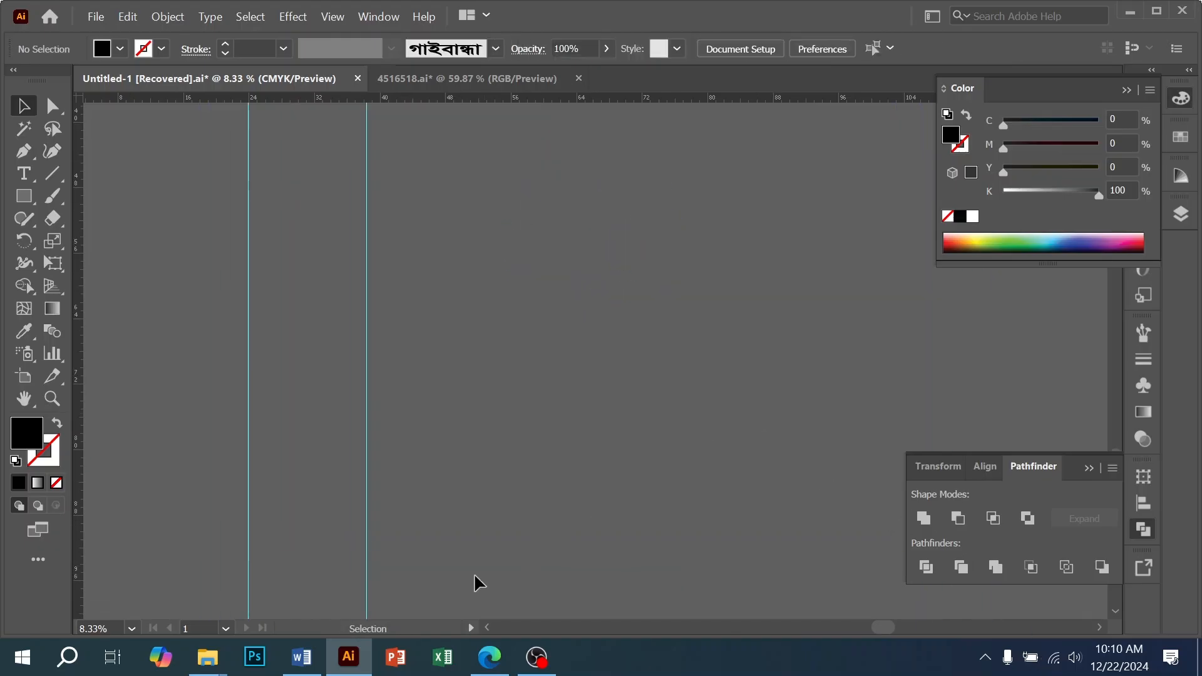
- Switch back to Edge, magnify the translator page to 250% and bring the Arabic form of the name into view
click(500, 669)
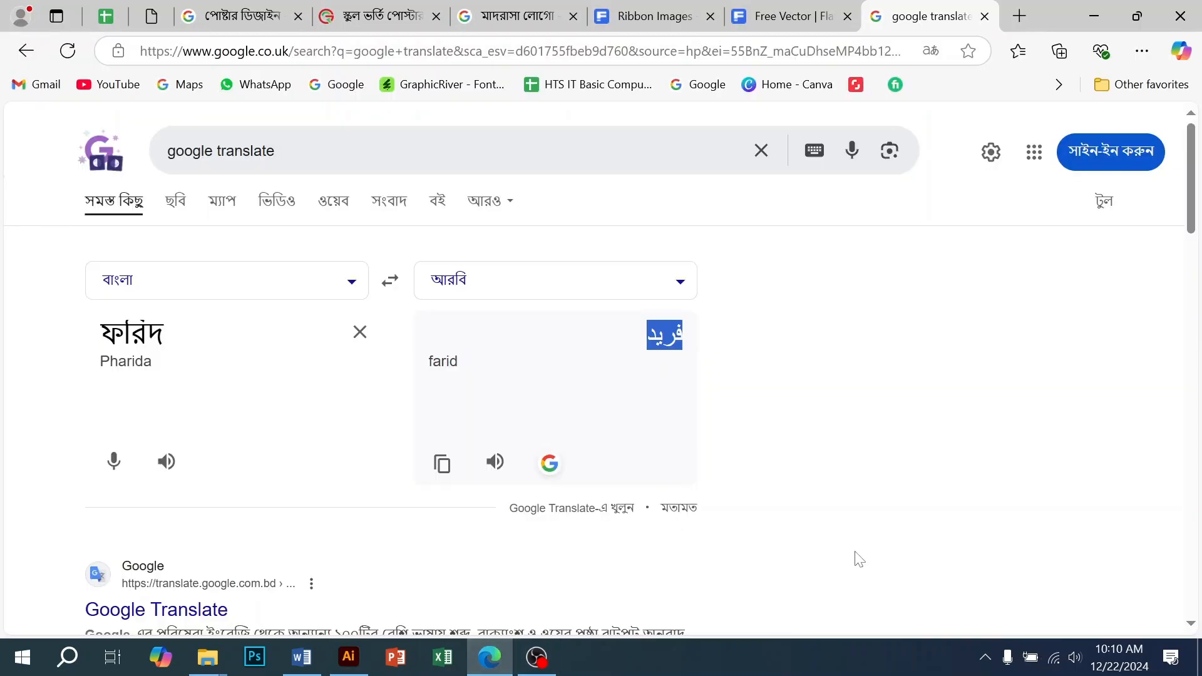
scroll(675, 299, up, 6)
scroll(1025, 437, down, 5)
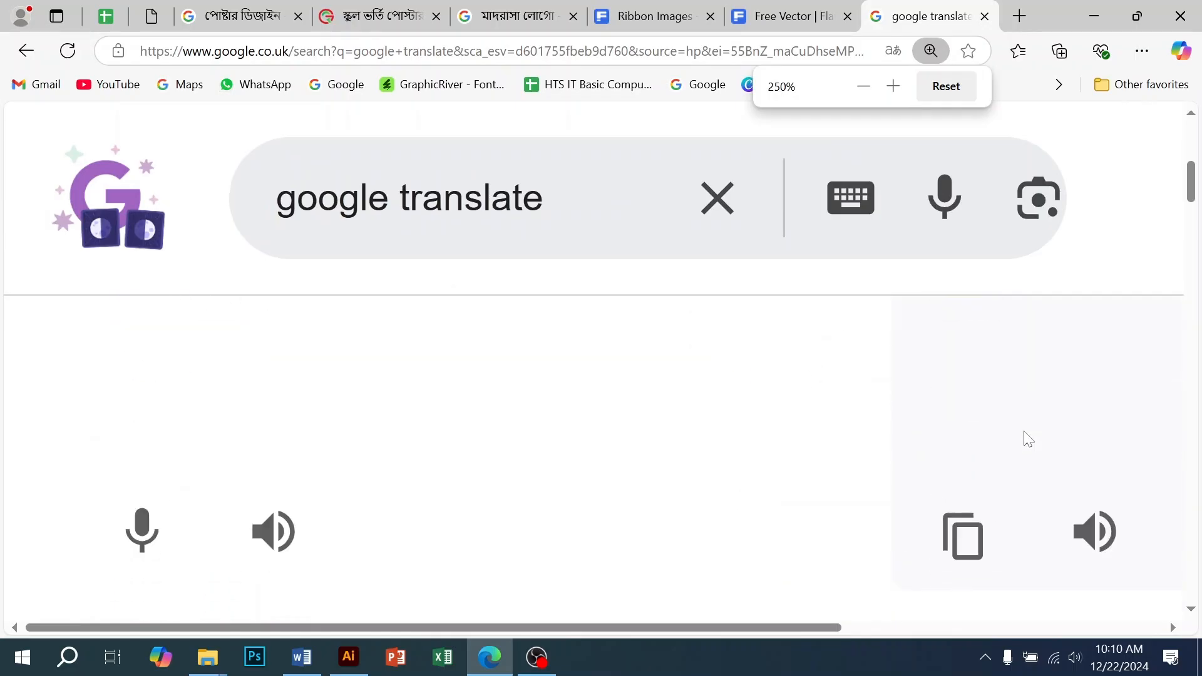
drag(746, 628, 1067, 627)
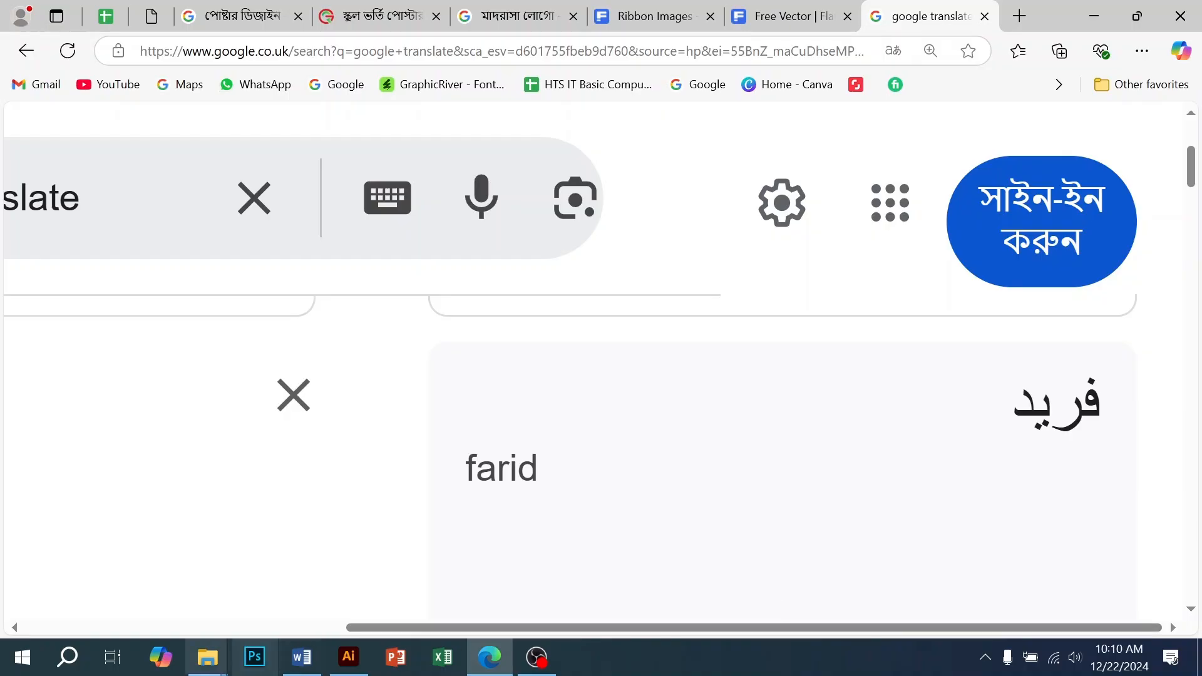
mouse_move(204, 668)
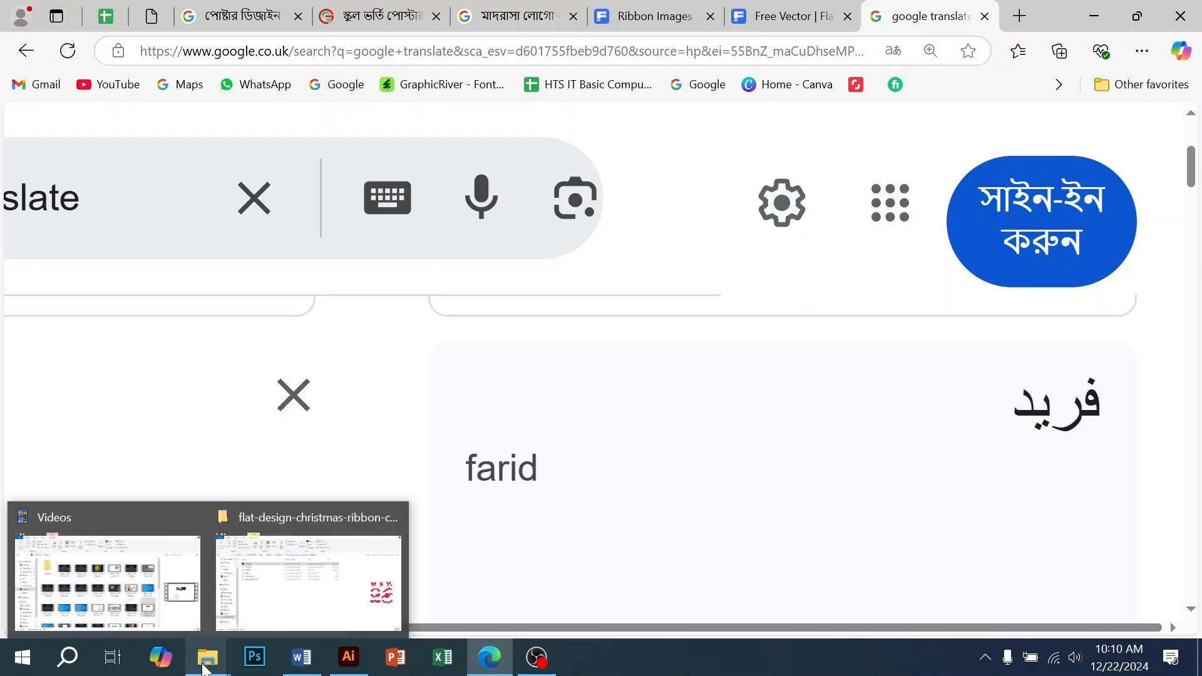
- Switch to File Explorer, open the Screenshots folder inside Pictures and launch Photoshop
click(237, 632)
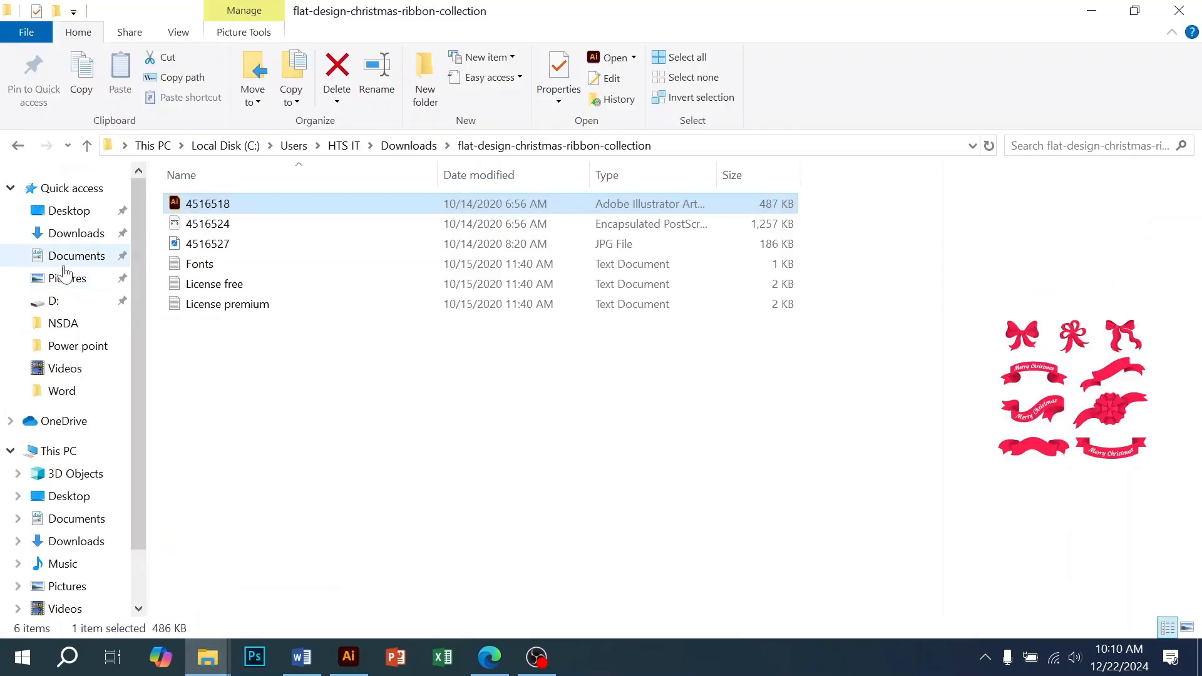
click(64, 263)
click(58, 283)
click(442, 253)
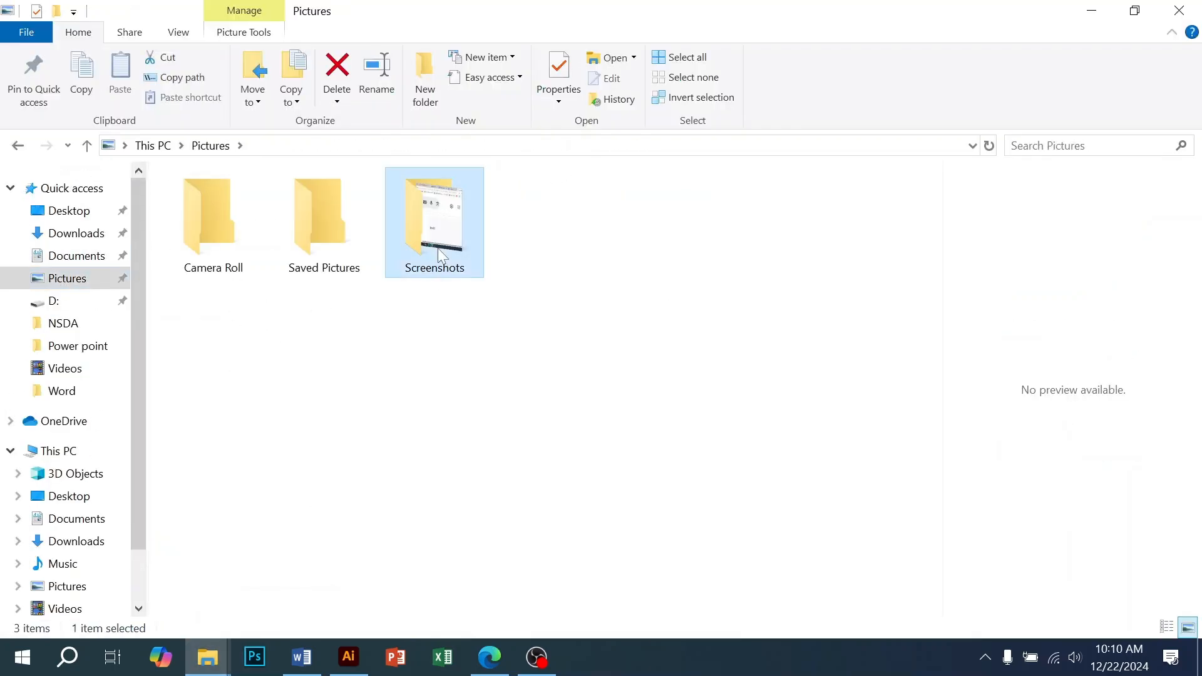
double_click(442, 254)
click(213, 201)
drag(212, 200, 402, 450)
click(254, 657)
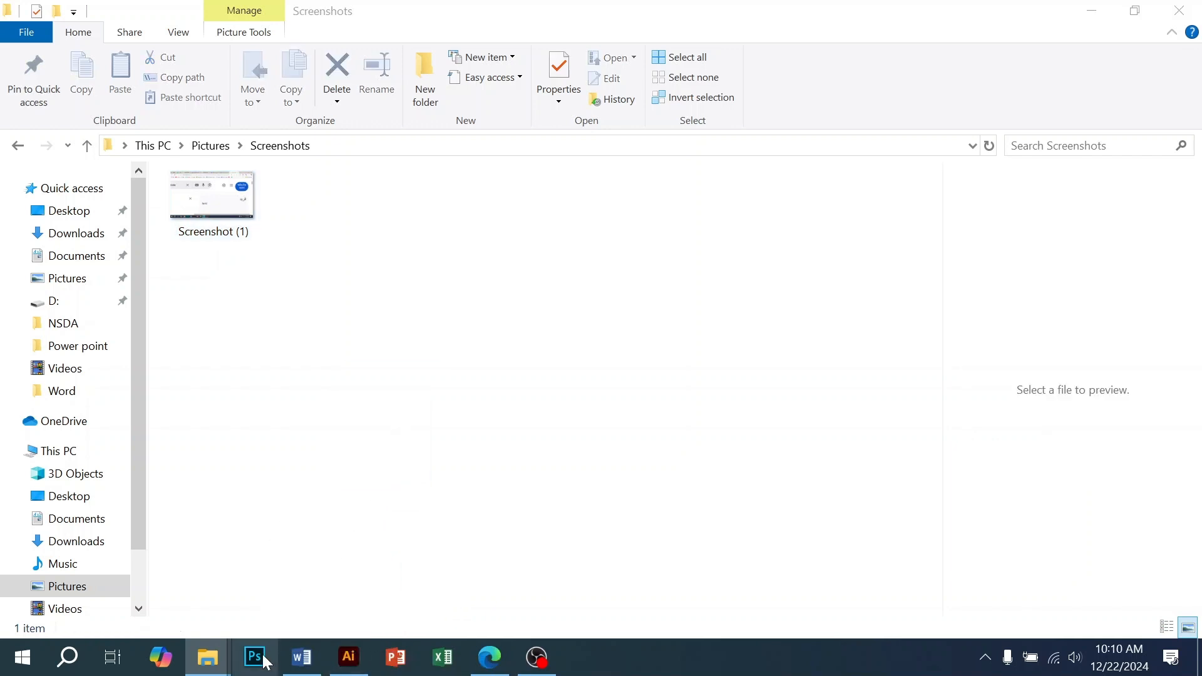
click(490, 657)
scroll(548, 391, down, 4)
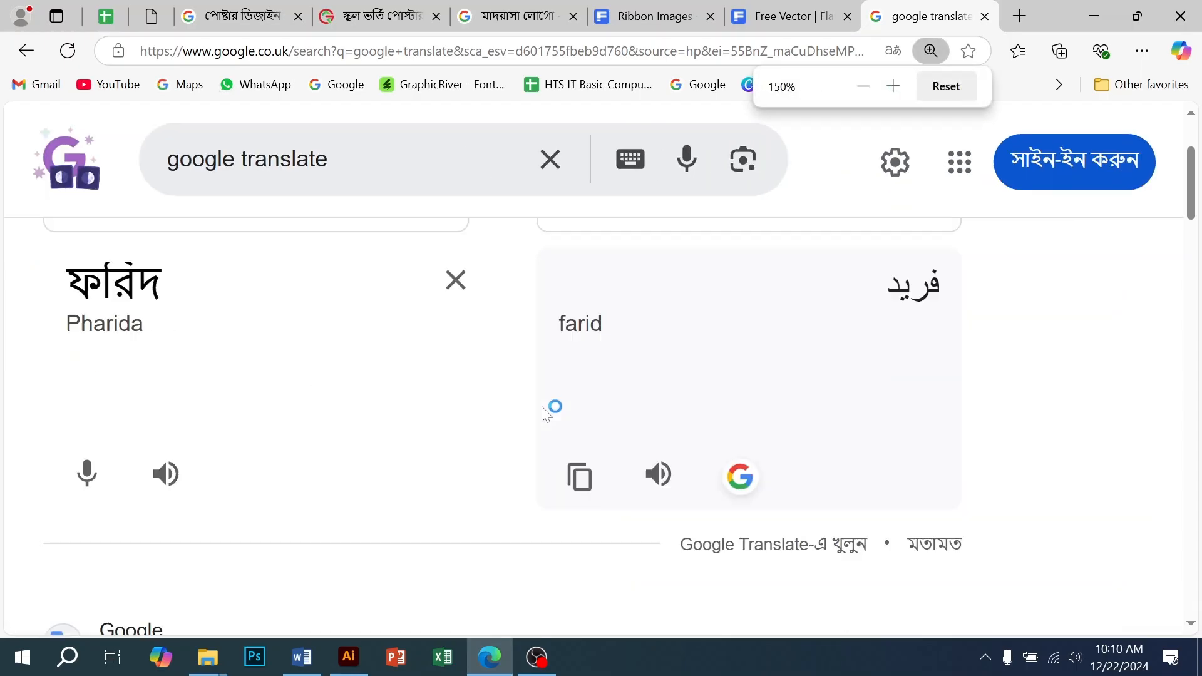
click(1021, 17)
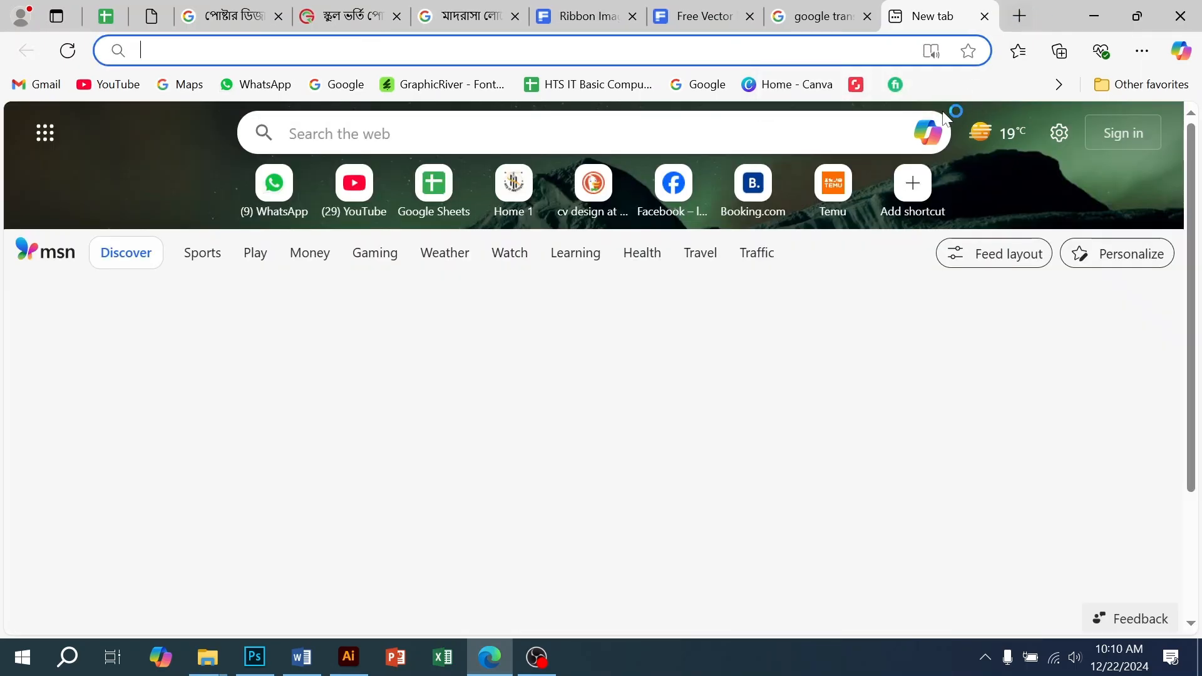
text(ৃ)
key(ctrl+a)
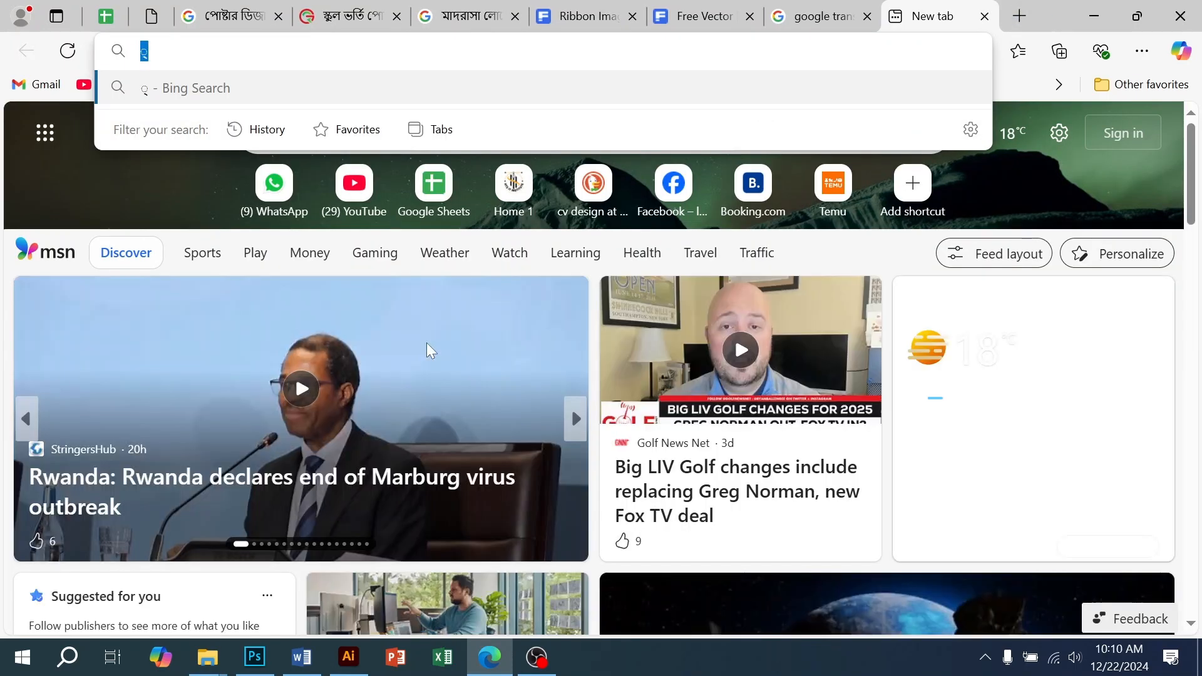
text(&)
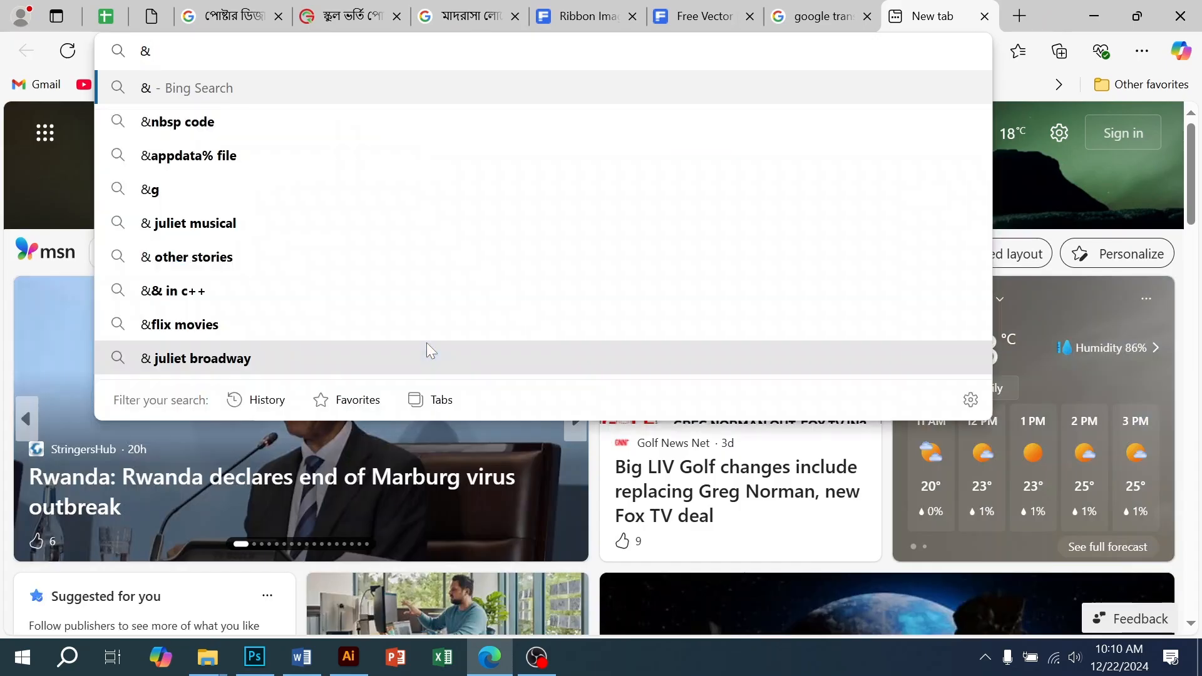
key(BackSpace)
text(g)
key(Return)
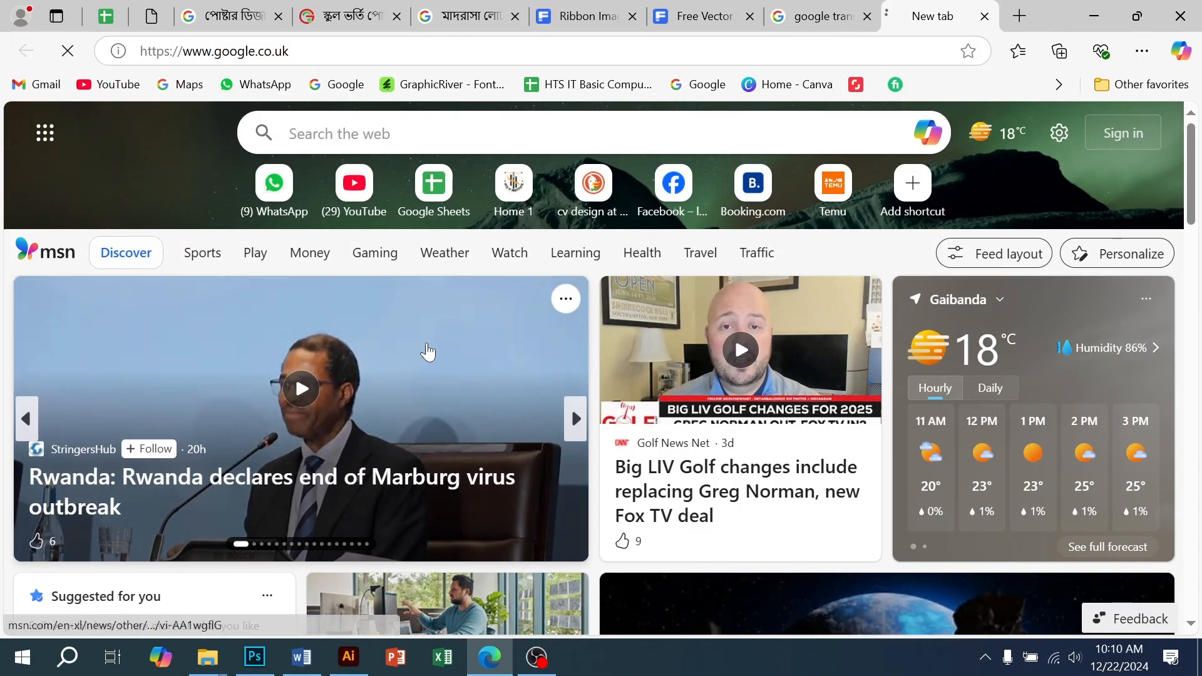
- Return to the Screenshots folder in File Explorer and open Screenshot (1) in Photoshop
mouse_move(207, 658)
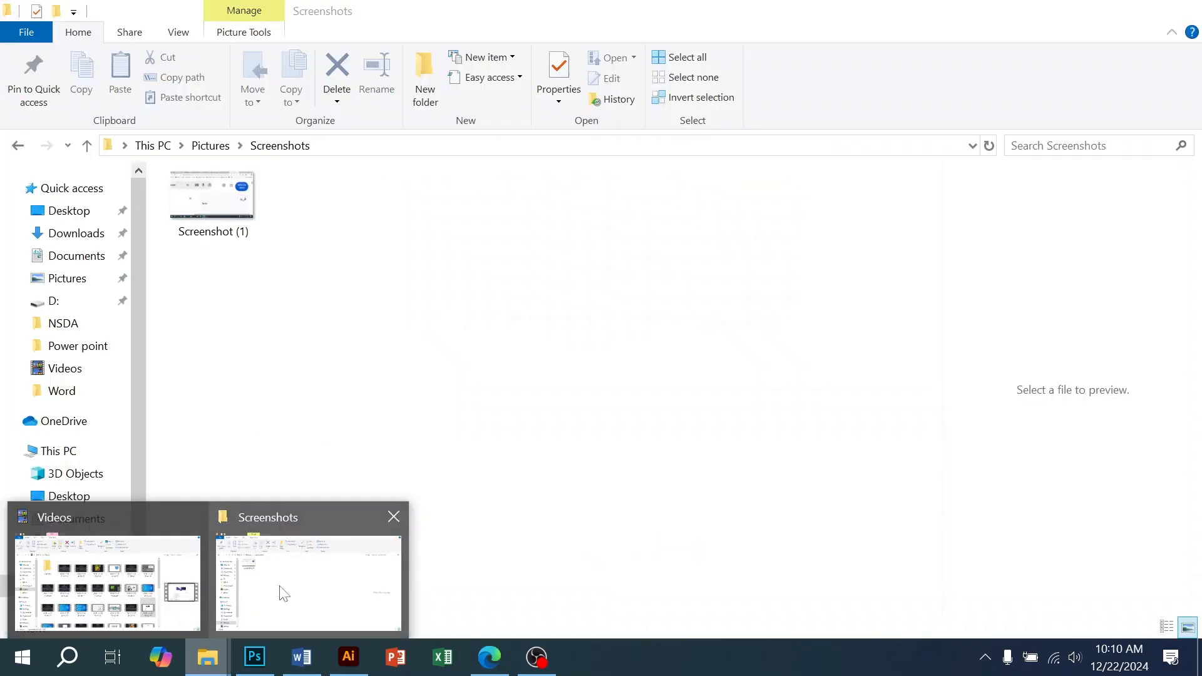
click(282, 591)
click(244, 213)
drag(242, 210, 257, 665)
click(253, 661)
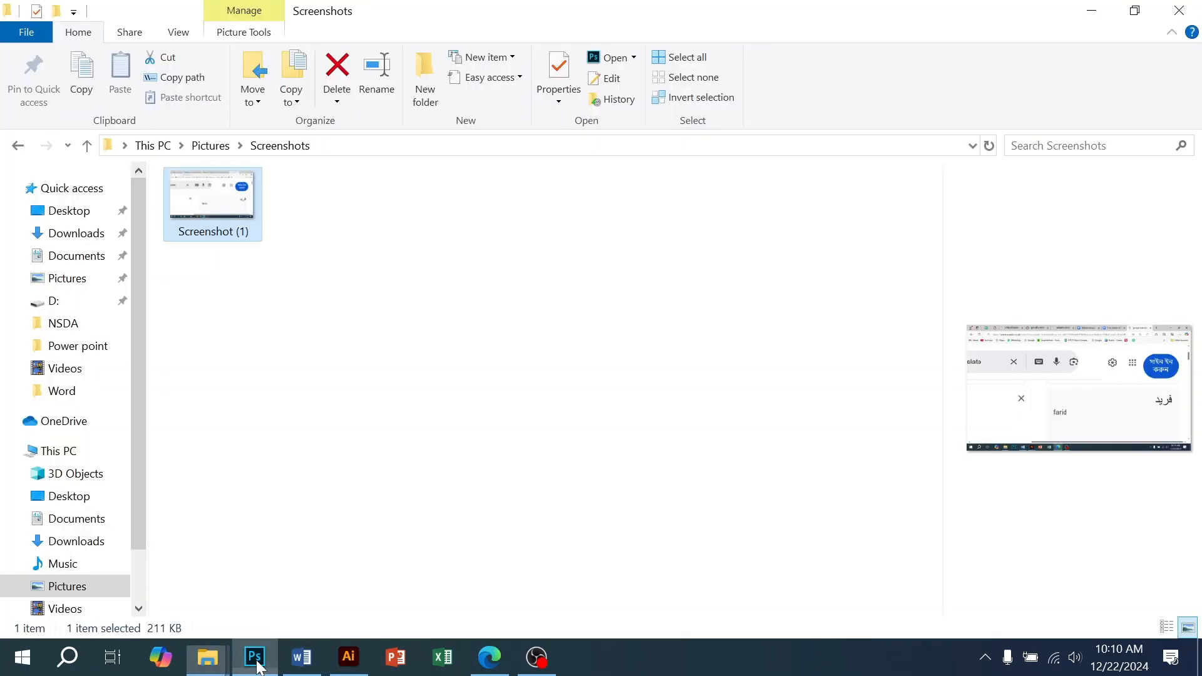
right_click(253, 665)
click(252, 667)
mouse_move(227, 663)
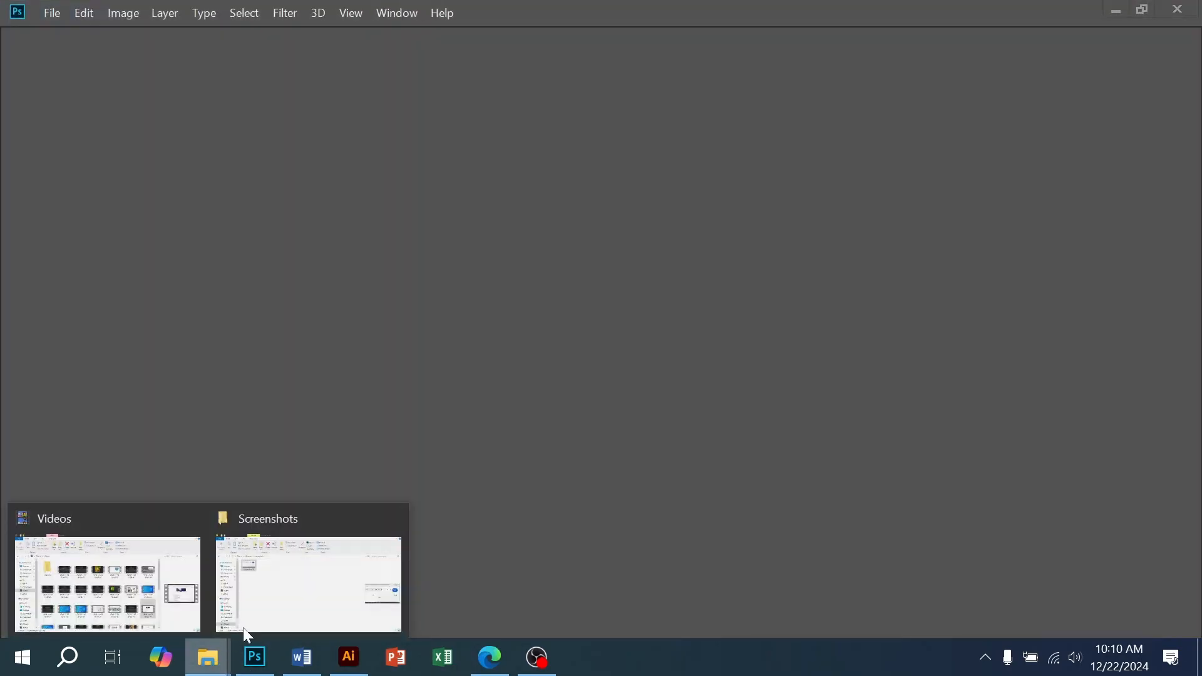
click(245, 601)
drag(223, 235, 581, 178)
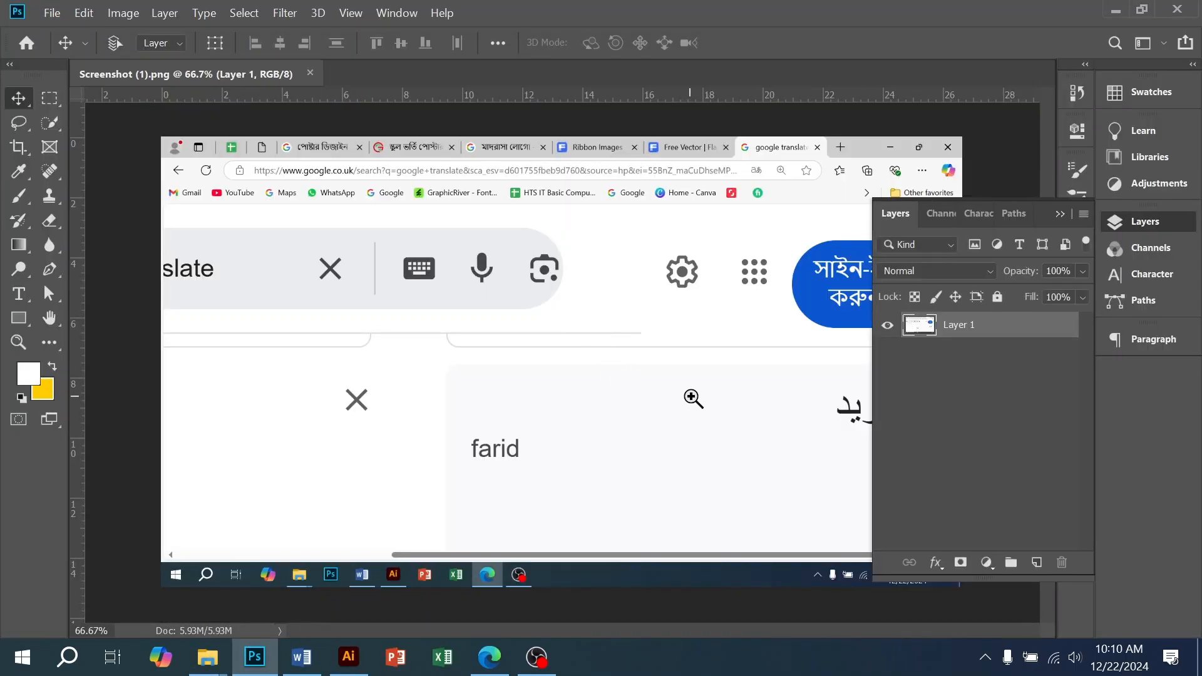
- Crop the screenshot tightly around the Arabic name in the translation result
ctrl+alt+click(695, 398)
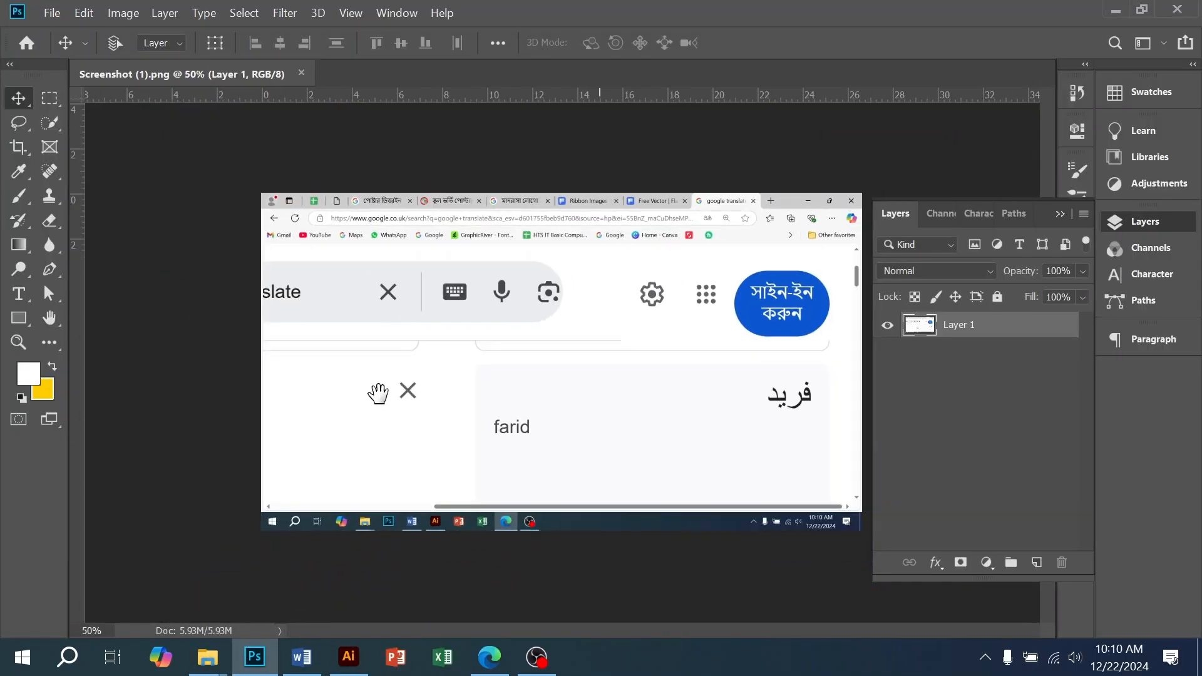
click(50, 98)
click(18, 147)
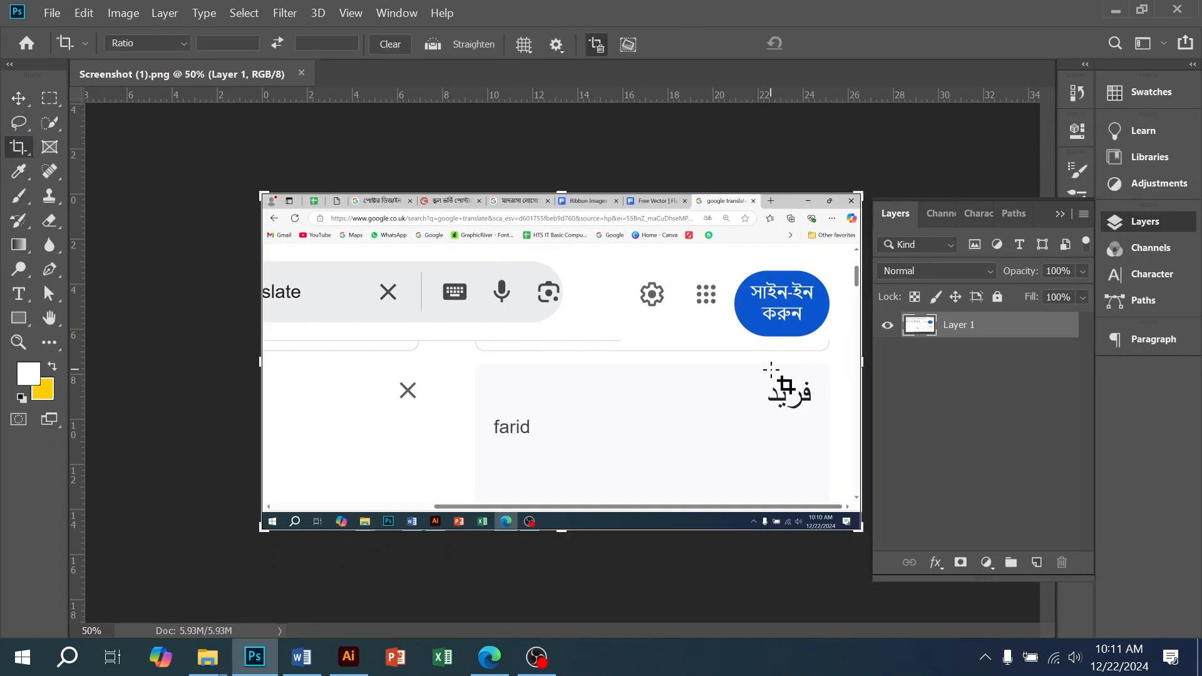
drag(741, 363, 829, 432)
key(Return)
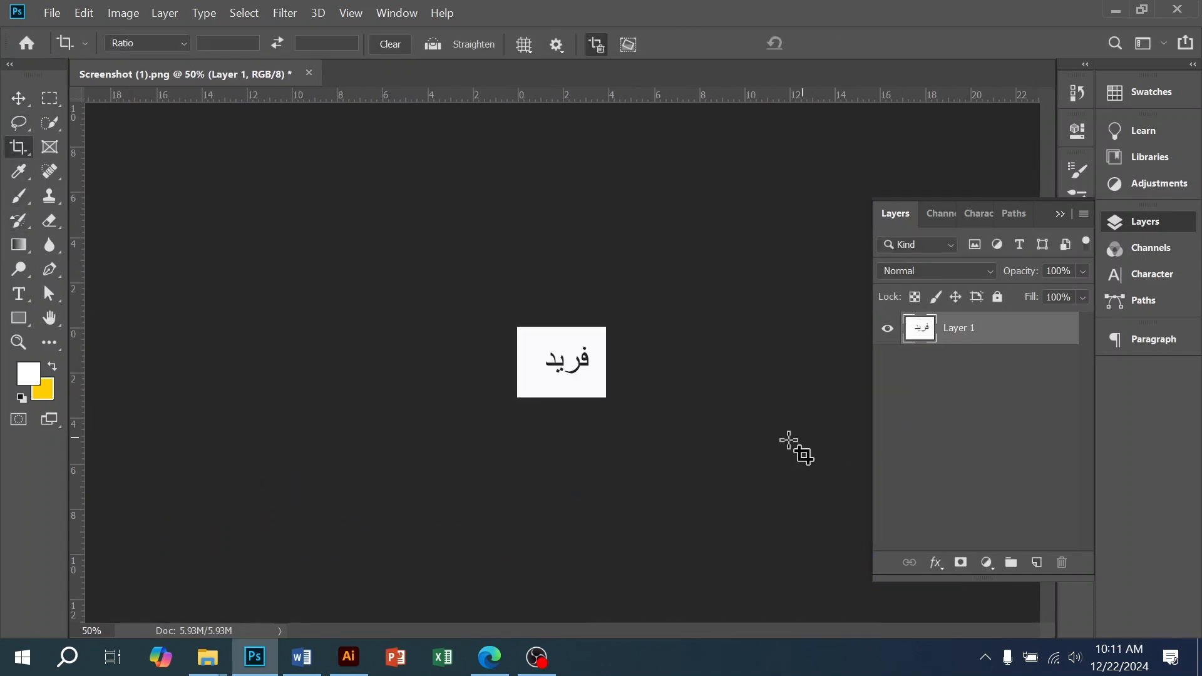
- Cut the whole cropped image and paste it onto the empty canvas in Illustrator
key(ctrl+a)
key(ctrl+x)
click(349, 657)
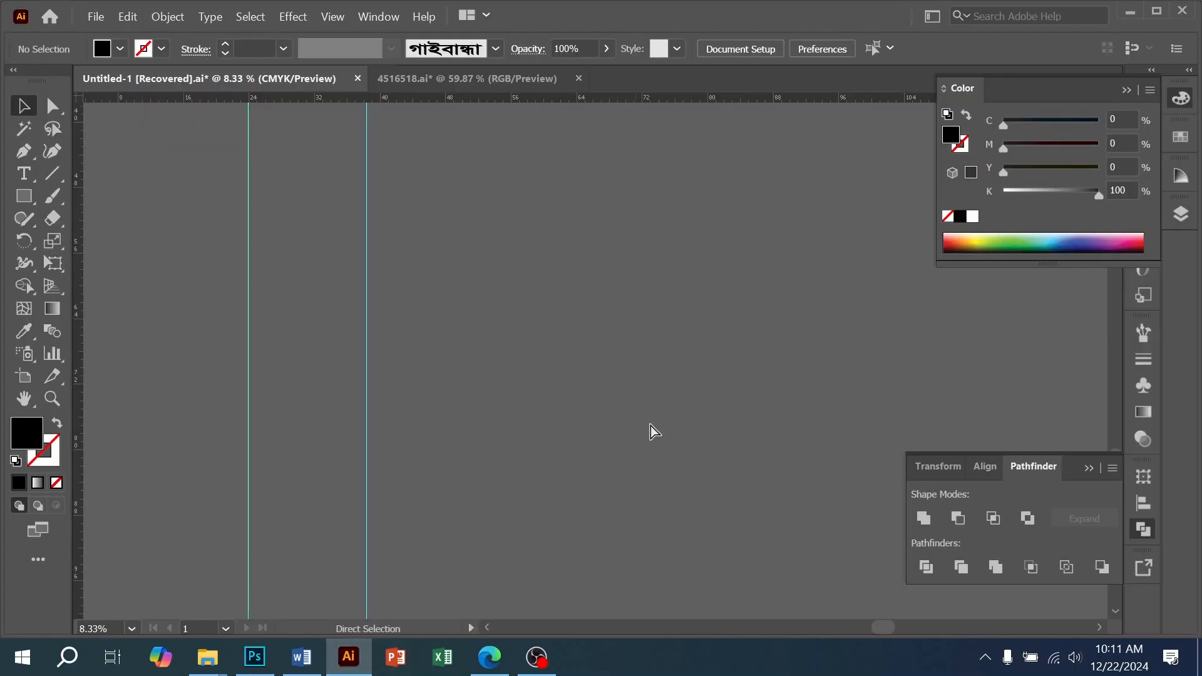
key(ctrl+v)
- Image Trace the pasted picture with the default preset, enlarge it greatly and expand the tracing into paths
click(402, 50)
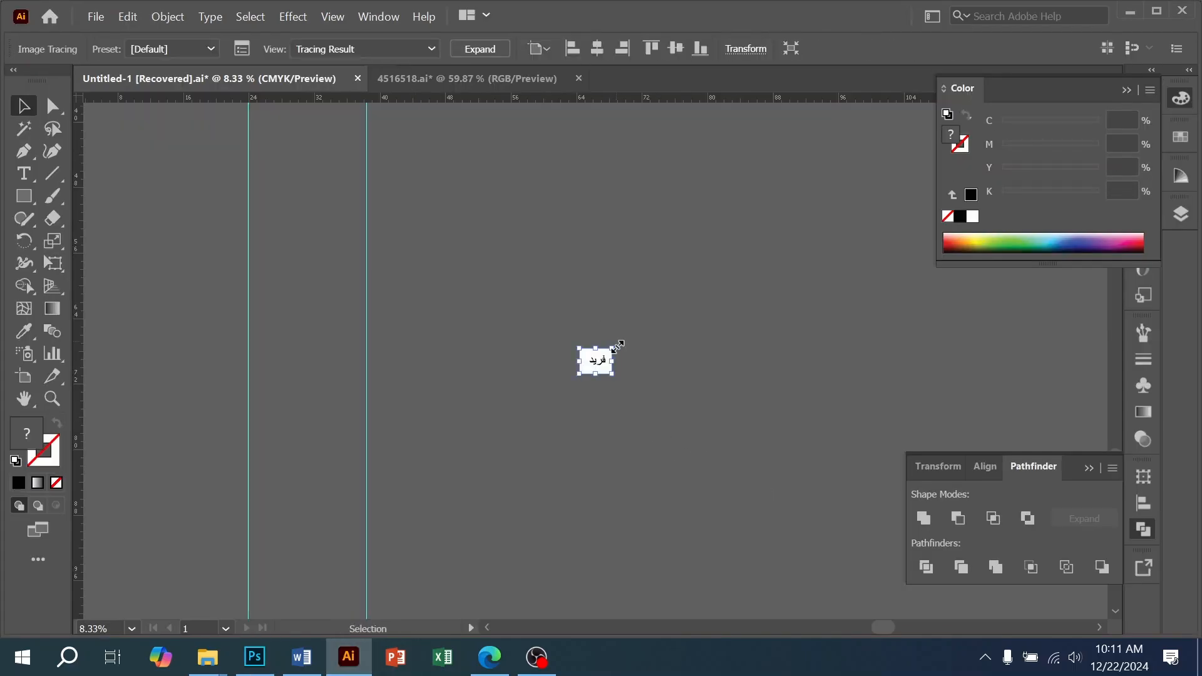
drag(612, 374, 820, 538)
click(480, 48)
- Ungroup the expanded tracing and delete the white background and the white piece inside the first letter's loop
right_click(671, 363)
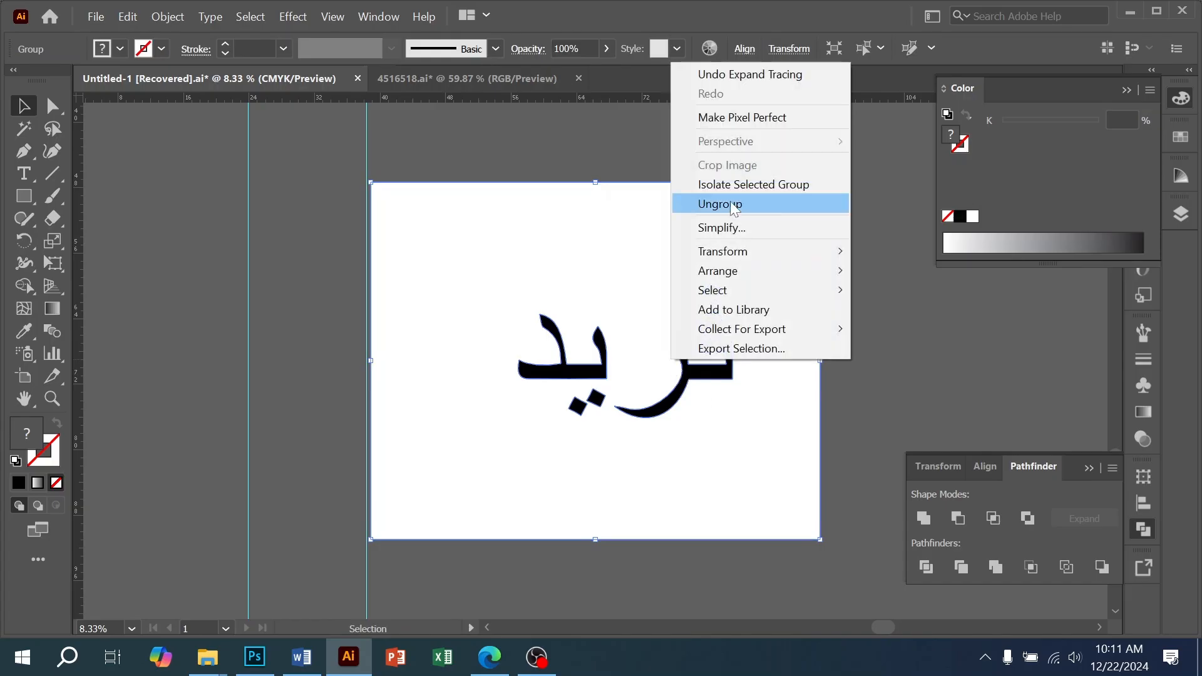
click(720, 202)
click(838, 311)
click(819, 312)
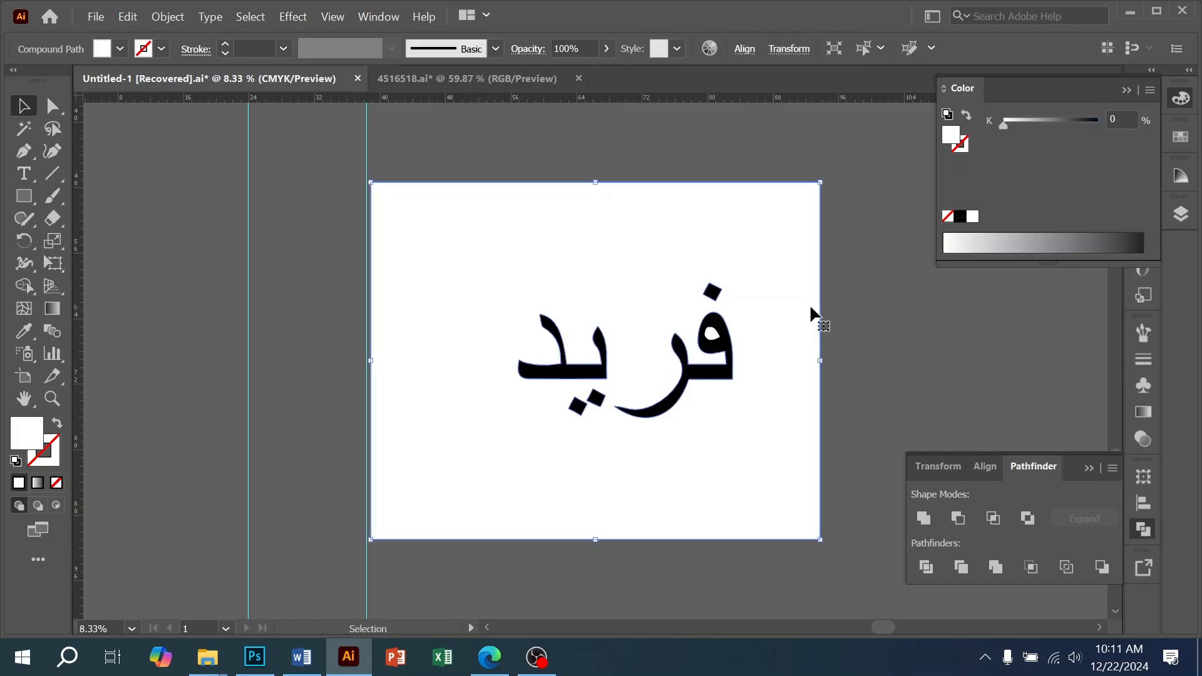
key(Delete)
click(712, 331)
key(Delete)
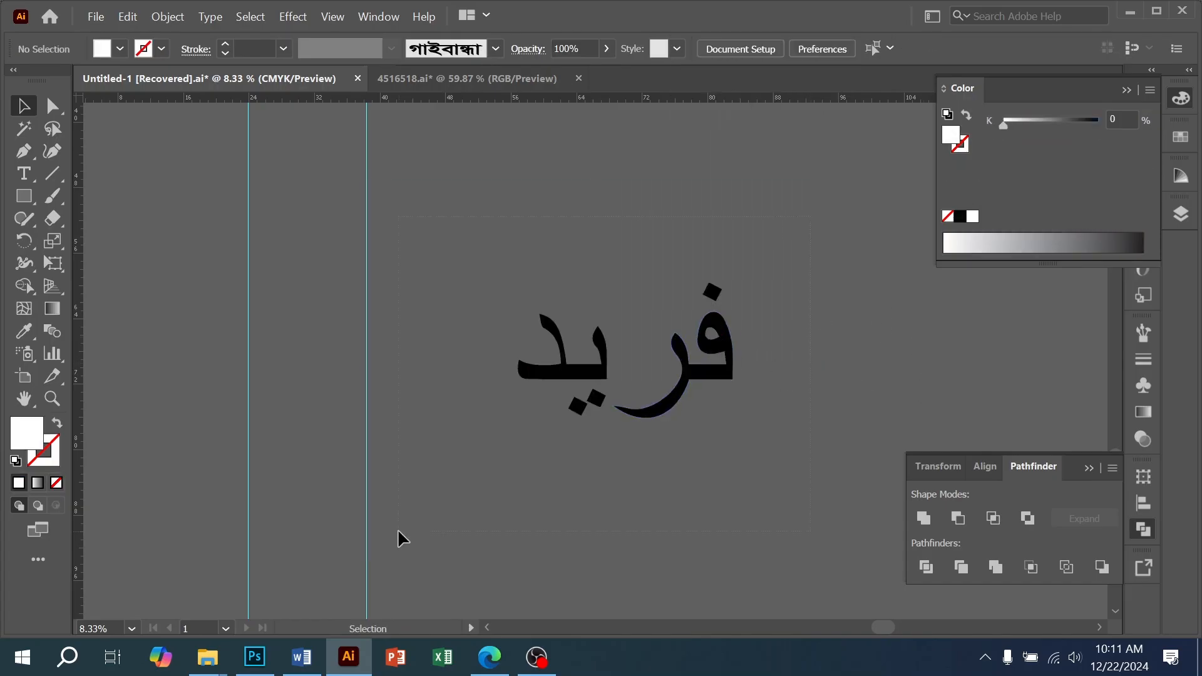
- Group all the black Arabic letter shapes, move the group and enlarge it below the artboard
key(ctrl+a)
key(ctrl+g)
drag(650, 408, 549, 432)
drag(633, 376, 725, 370)
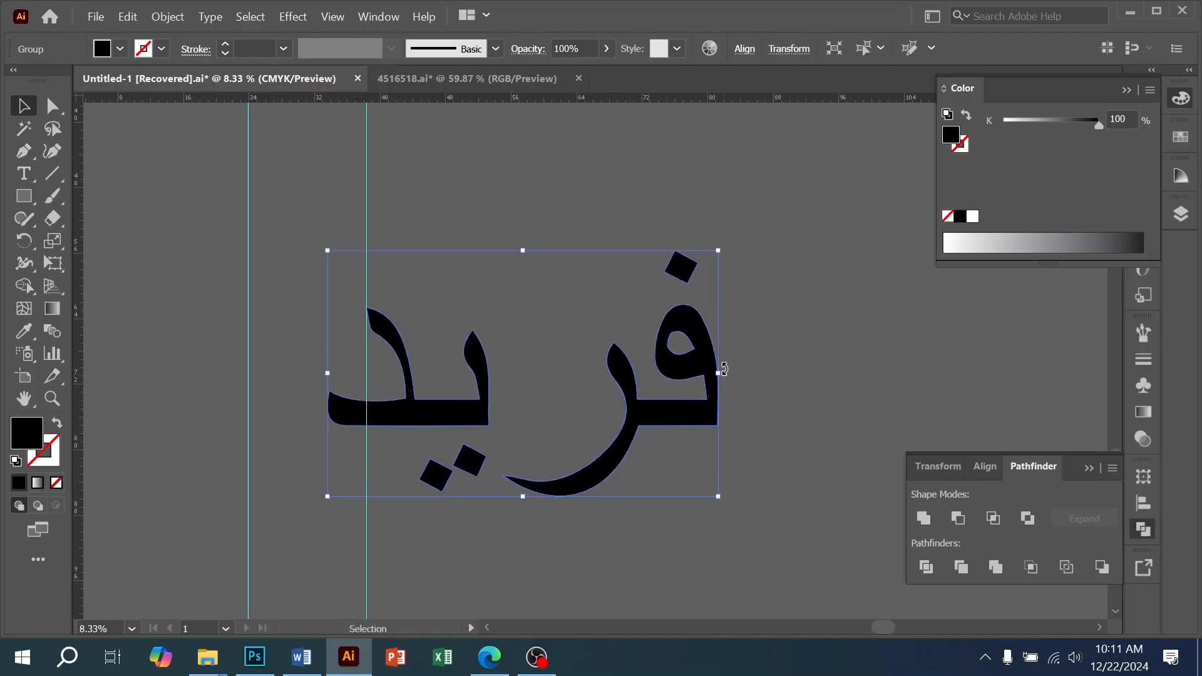
key(ctrl+minus)
key(ctrl+minus)
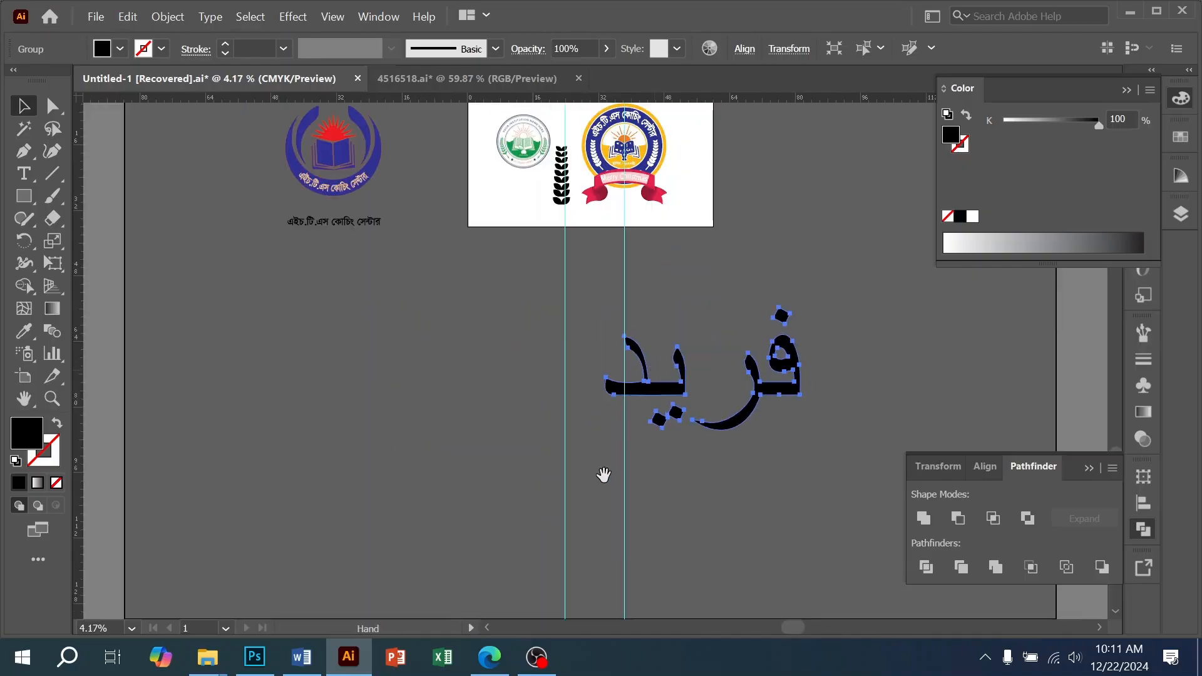
- Switch to Edge and search Google Images for the person's first name in Bengali followed by "আরবি ক্যালিয়ওগ্রাফি"
click(489, 656)
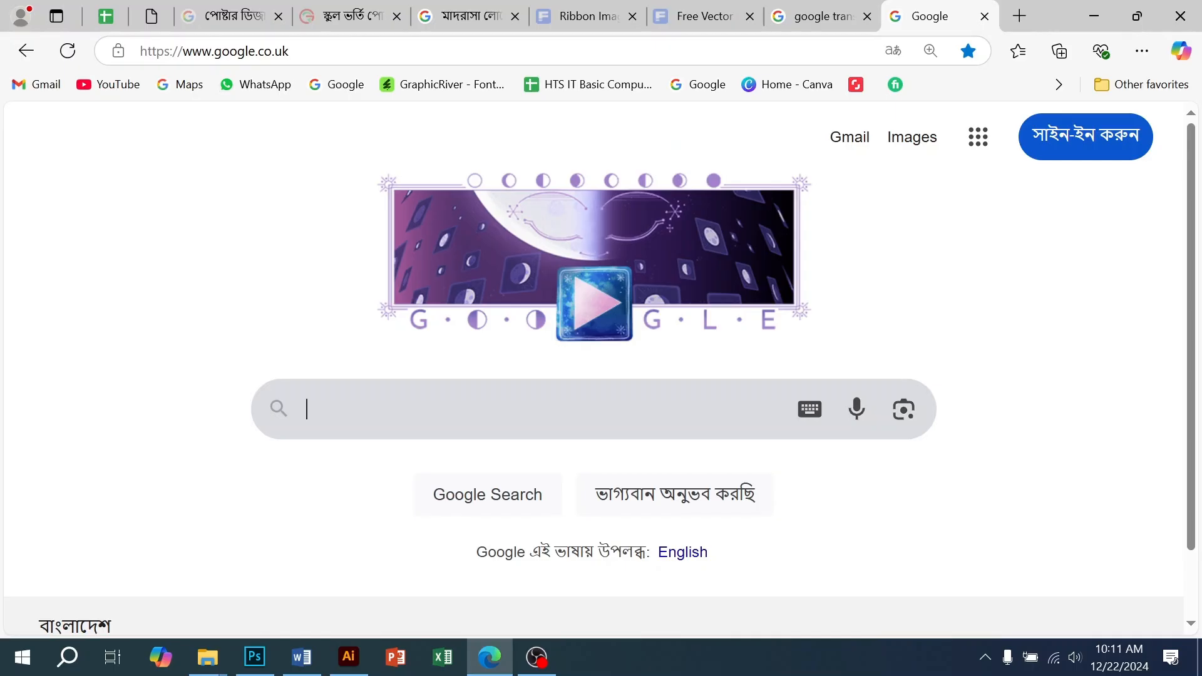
text(ফরিদ)
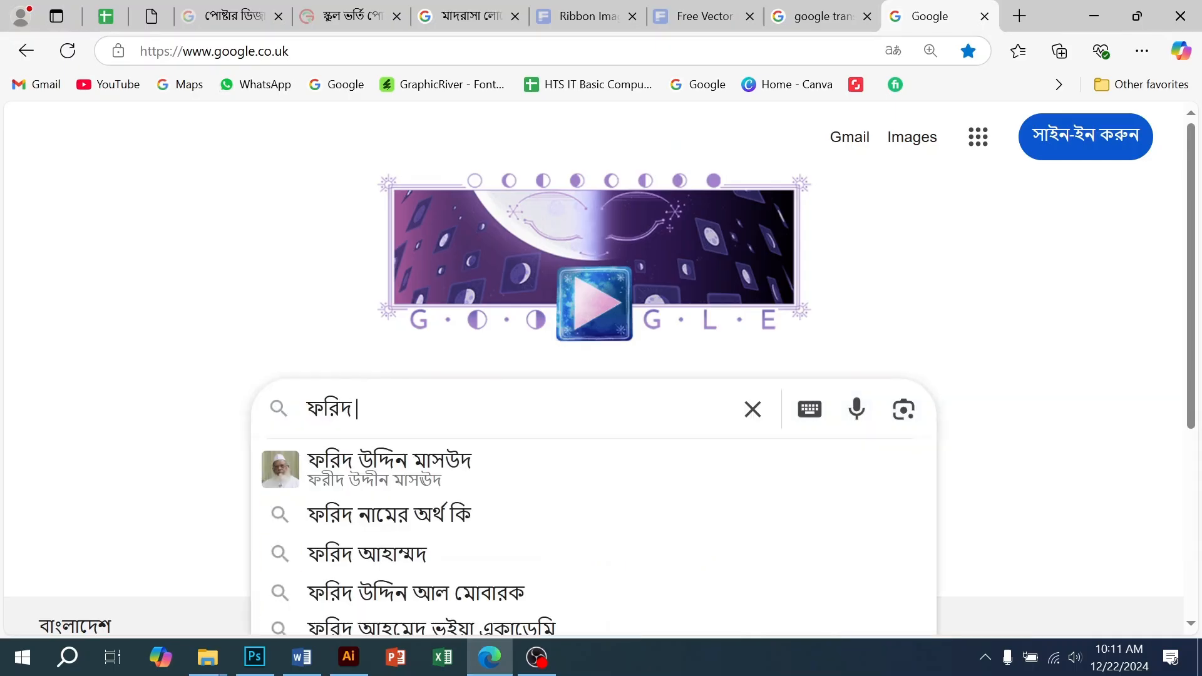
text( আ)
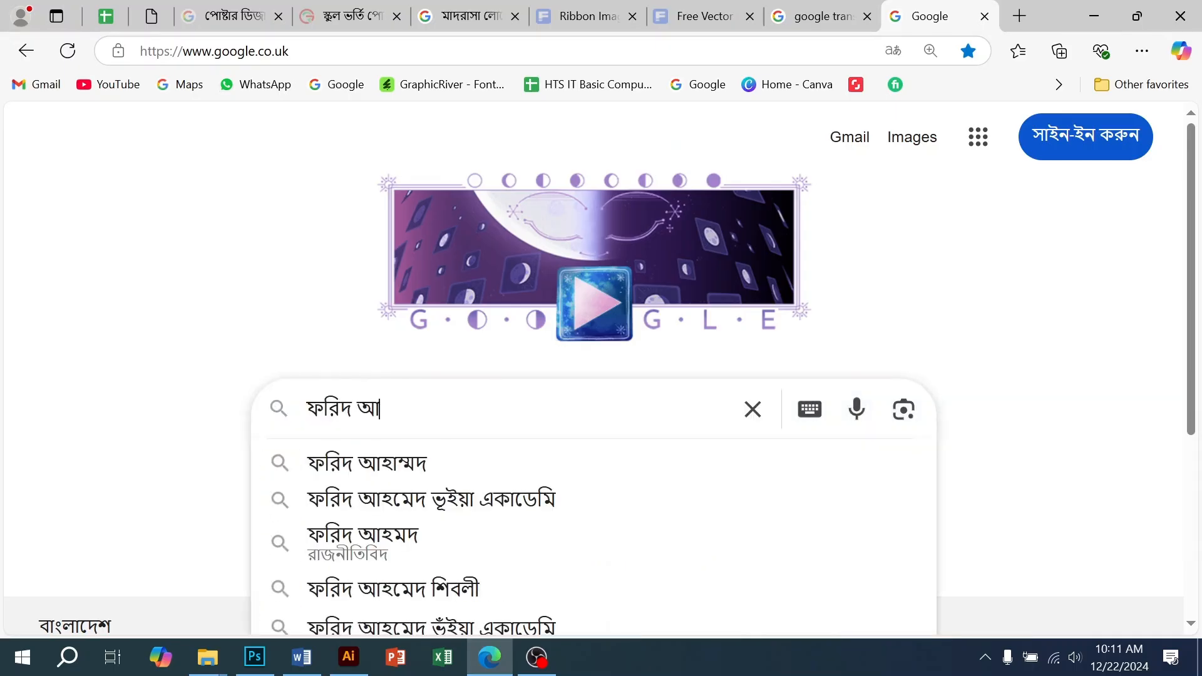
text(রবি ক্য)
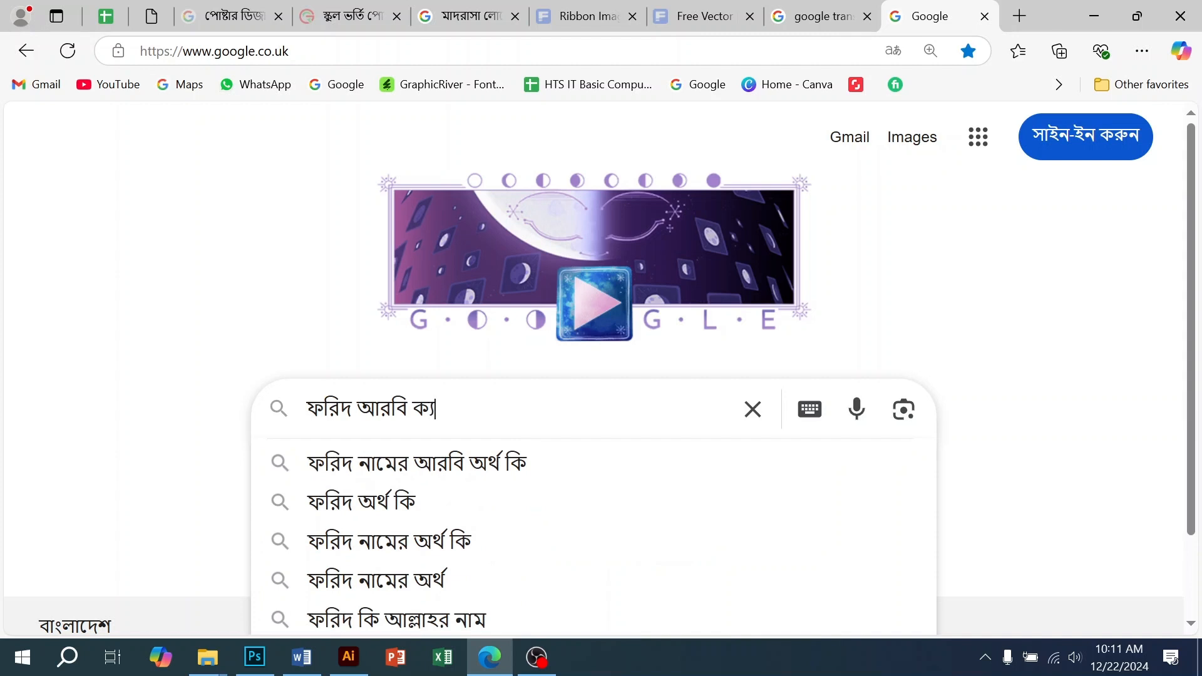
text(ালিয়)
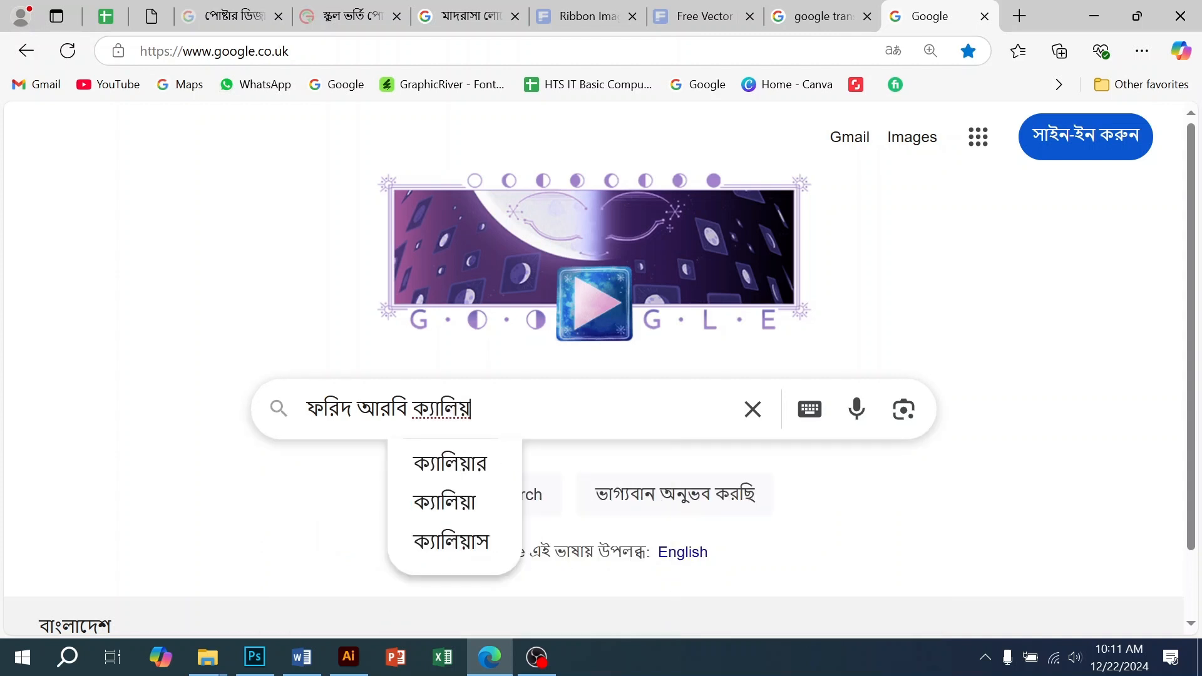
text(ওগ্রাফি)
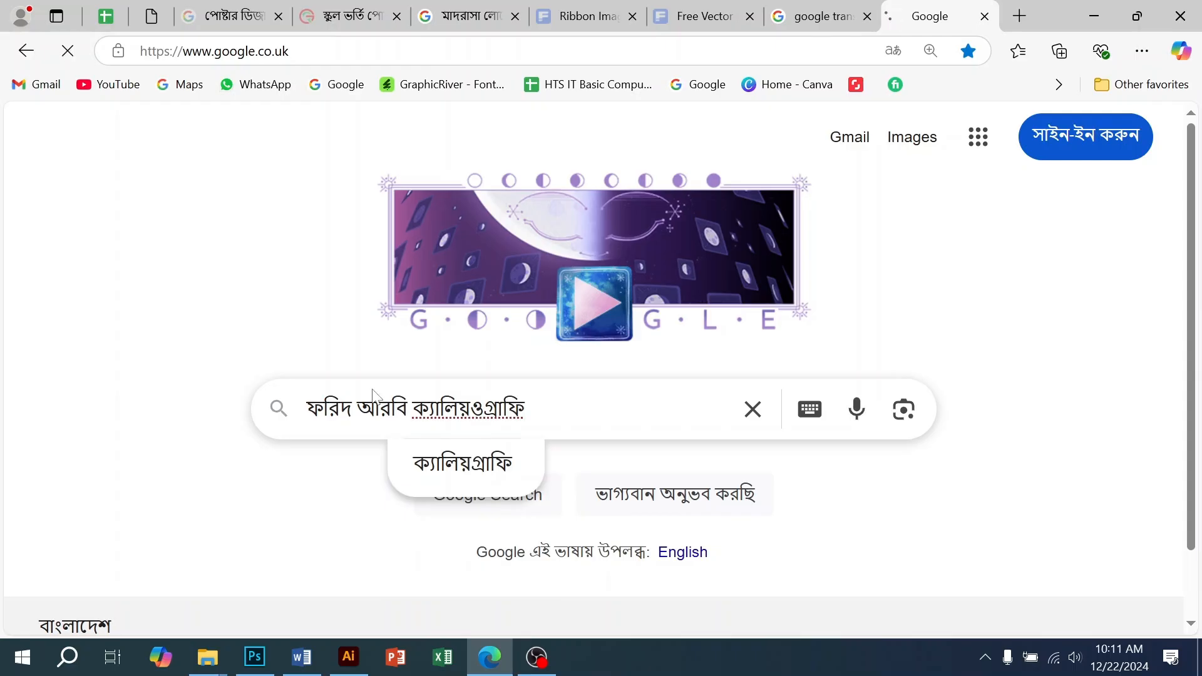
key(Return)
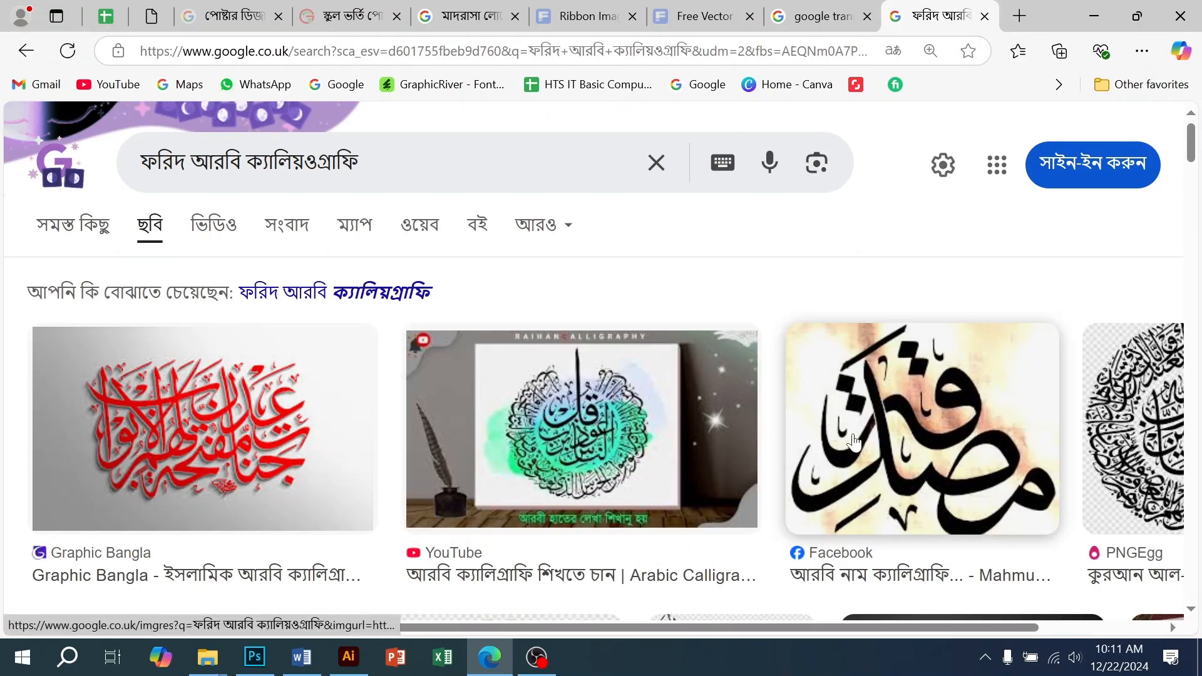
- Preview the black Arabic name calligraphy from Facebook and look through the related images and further calligraphy results
click(855, 442)
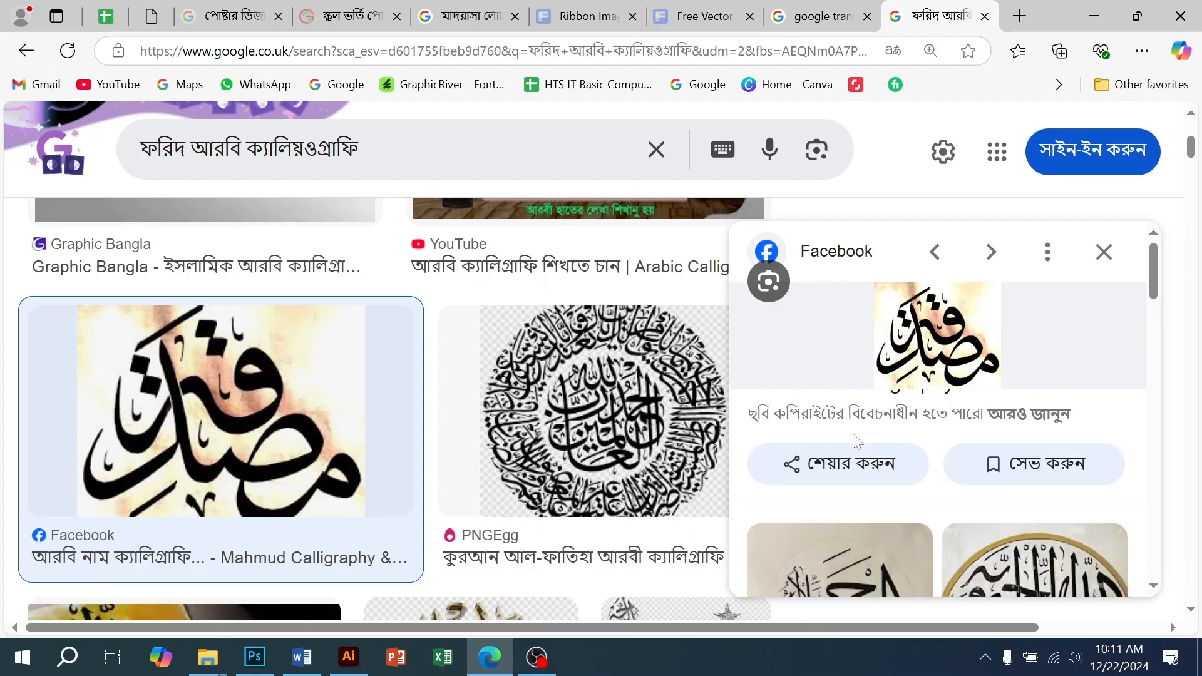
scroll(869, 462, down, 5)
scroll(562, 461, down, 5)
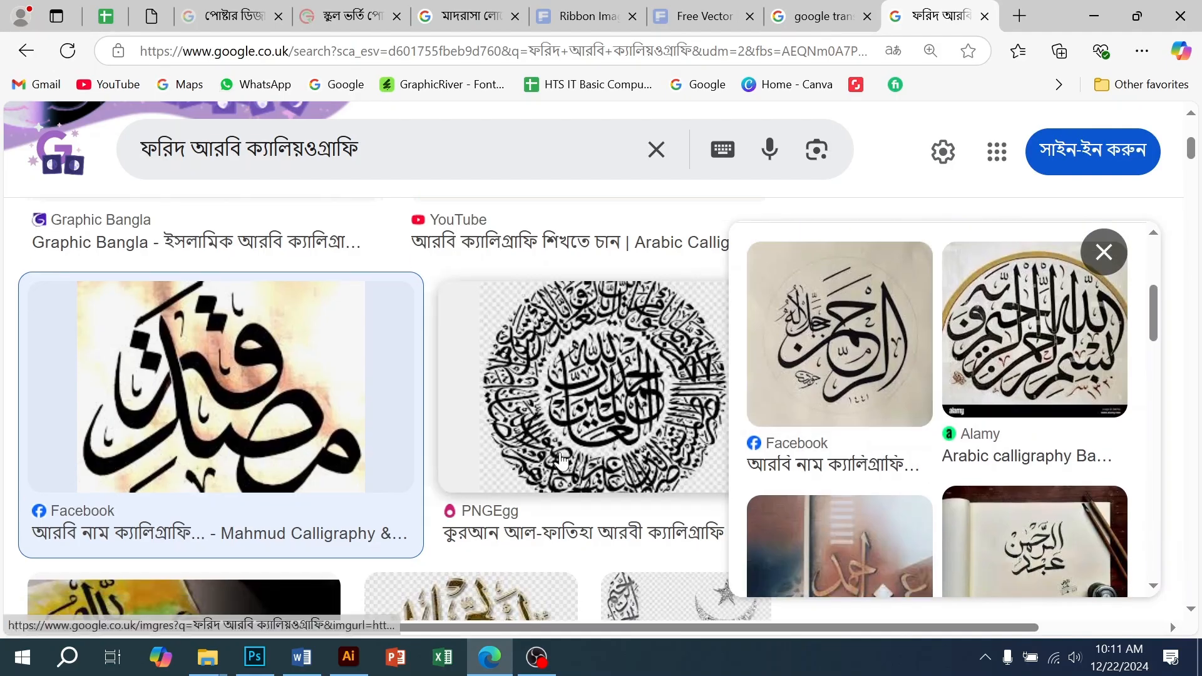
scroll(562, 462, down, 5)
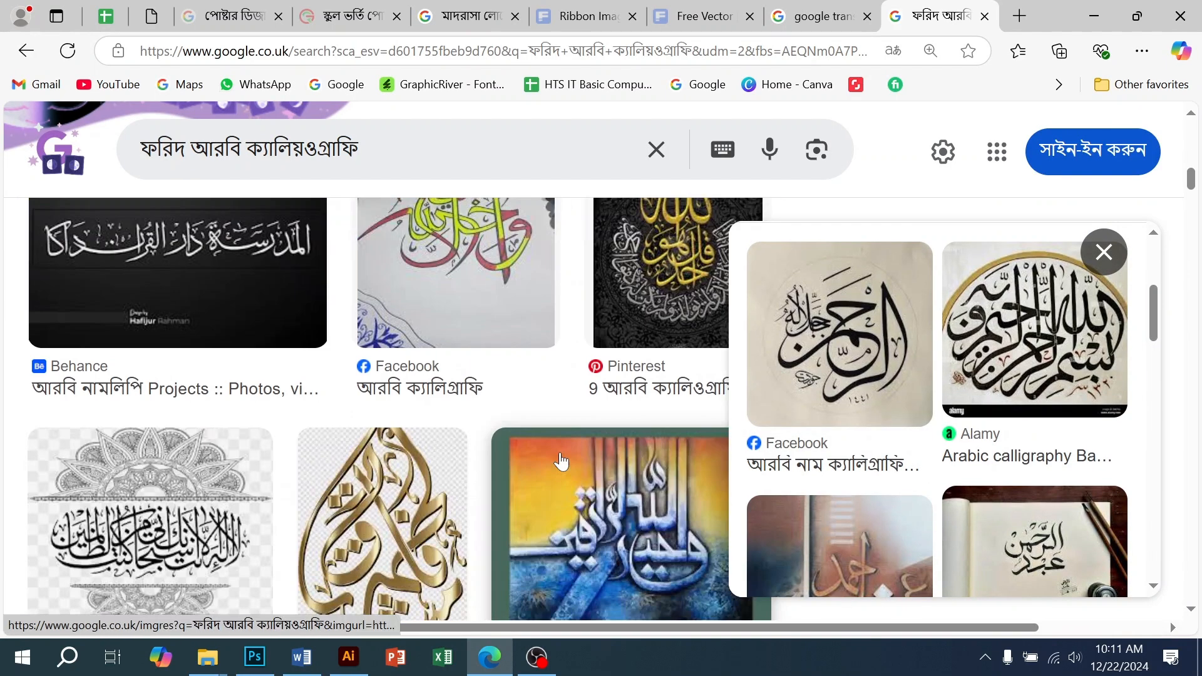
scroll(561, 462, down, 5)
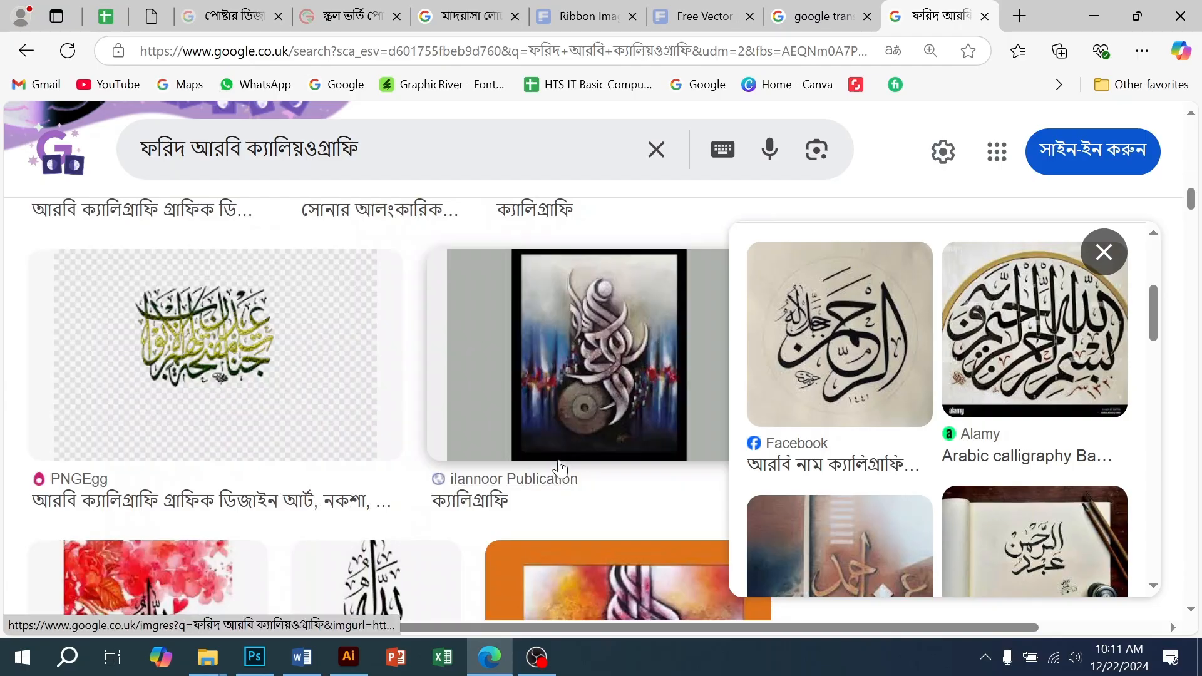
scroll(540, 500, down, 5)
scroll(539, 495, down, 5)
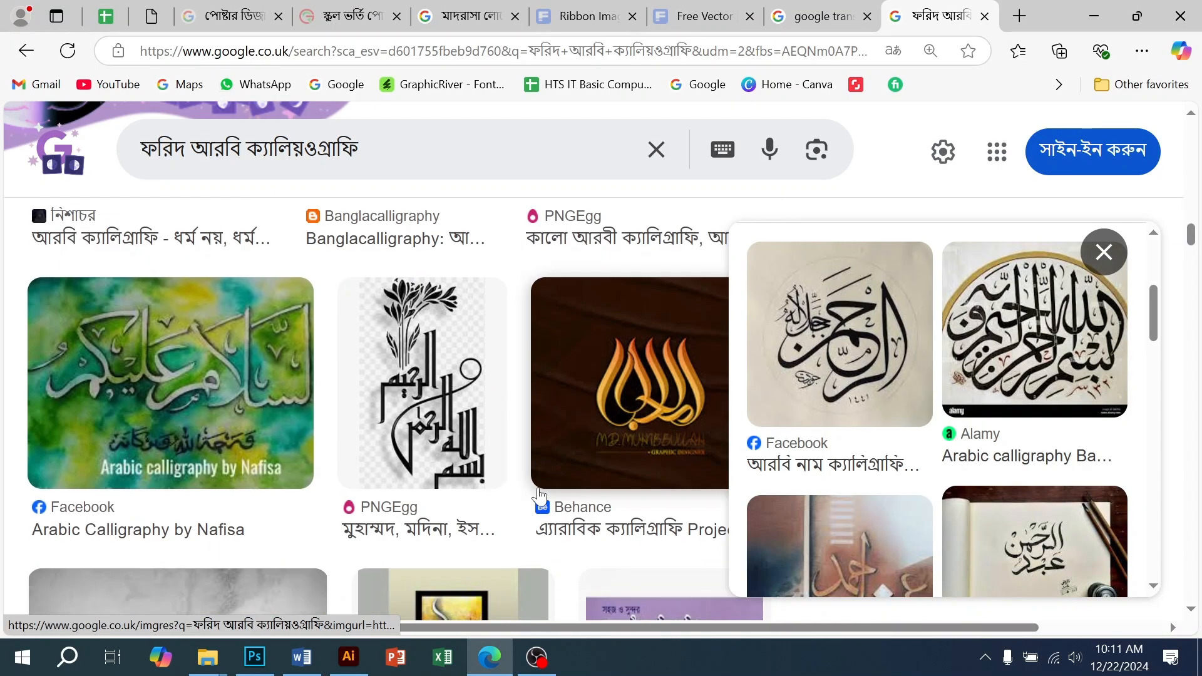
scroll(539, 497, down, 5)
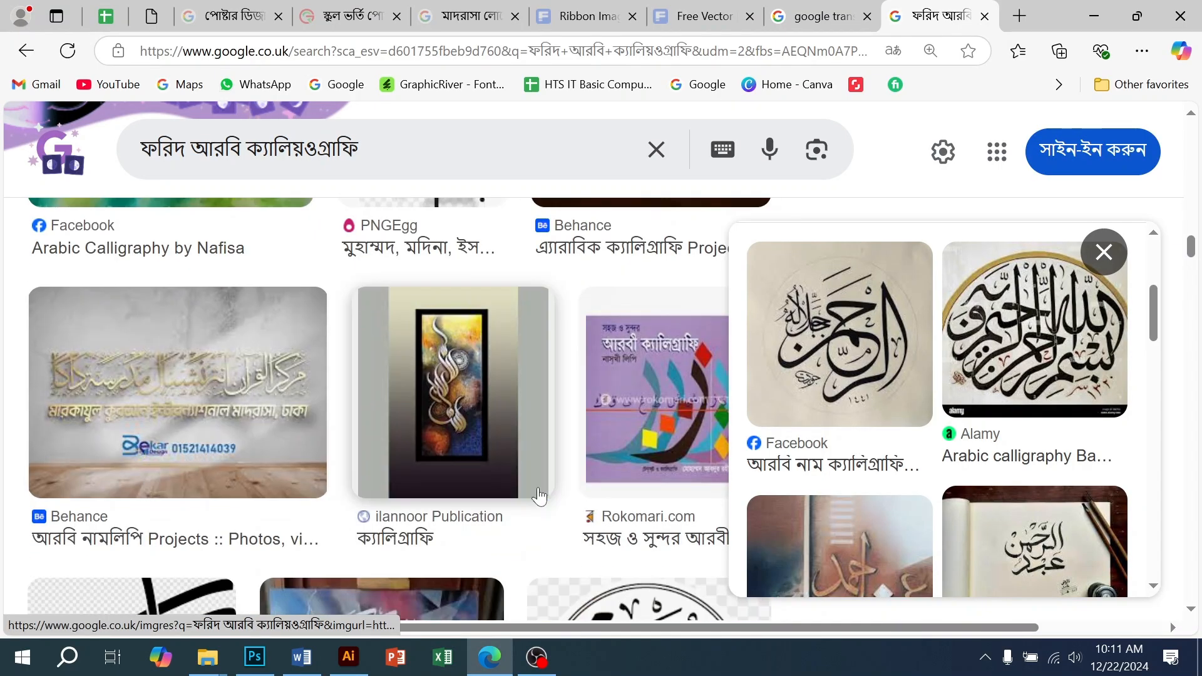
- Look through further Arabic calligraphy image results for reference lettering, including the related images of the previewed picture
scroll(539, 497, down, 7)
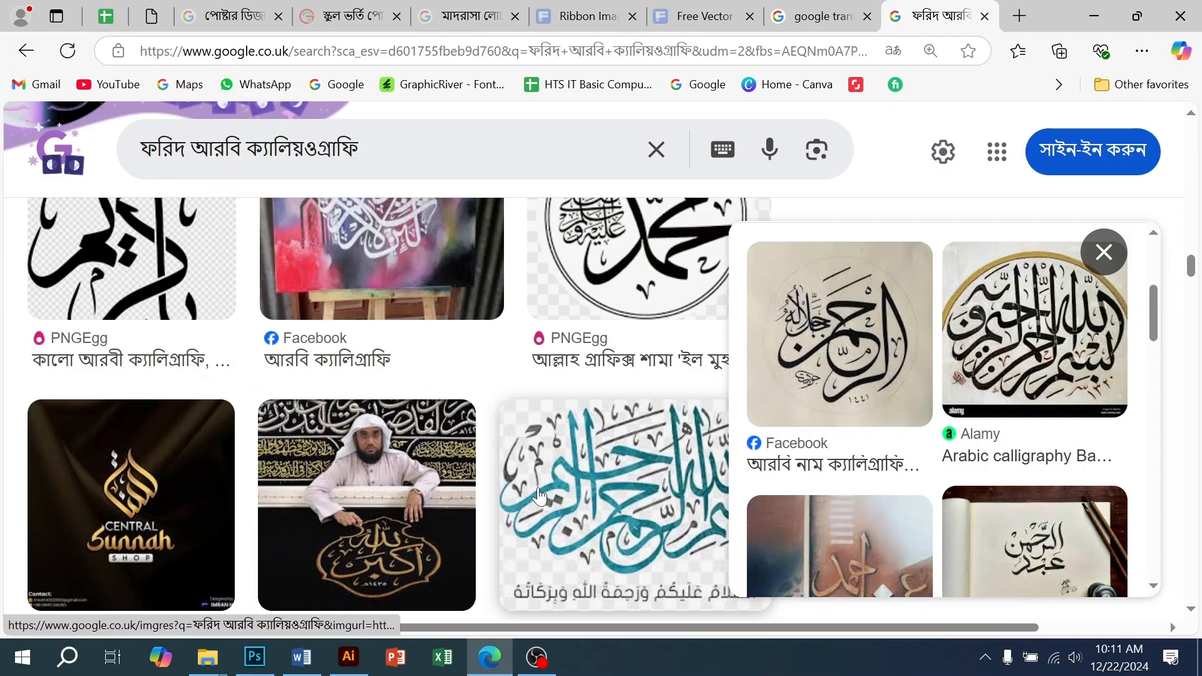
scroll(539, 497, down, 8)
scroll(540, 497, down, 6)
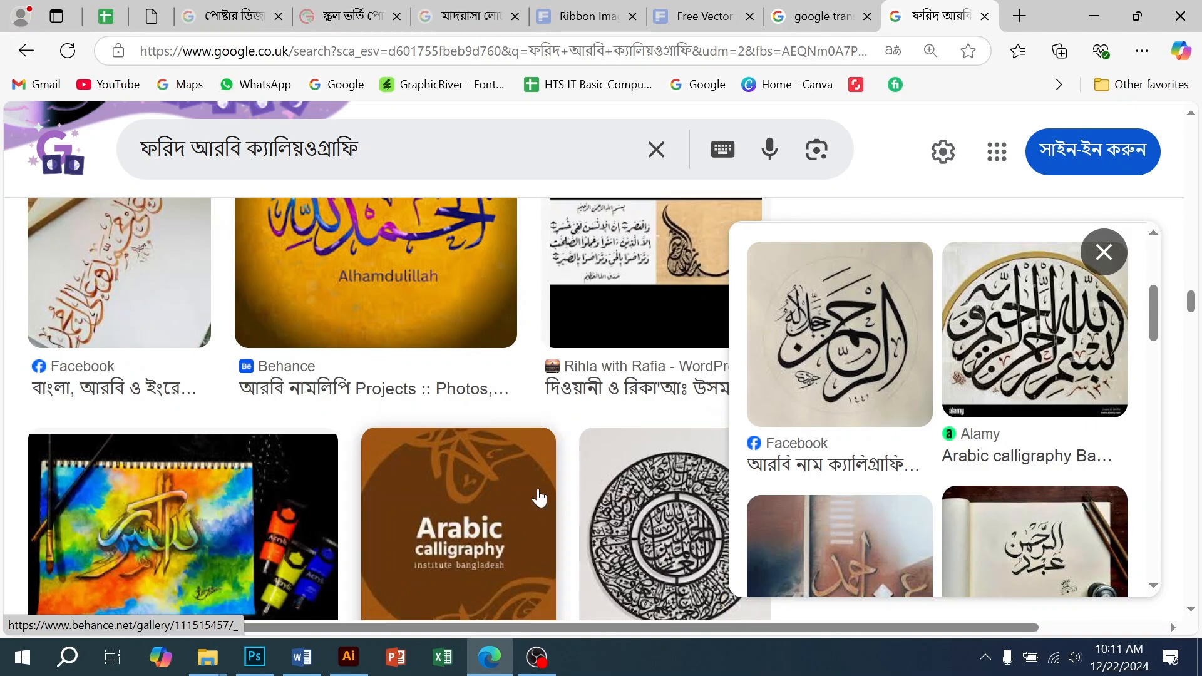
scroll(540, 497, down, 4)
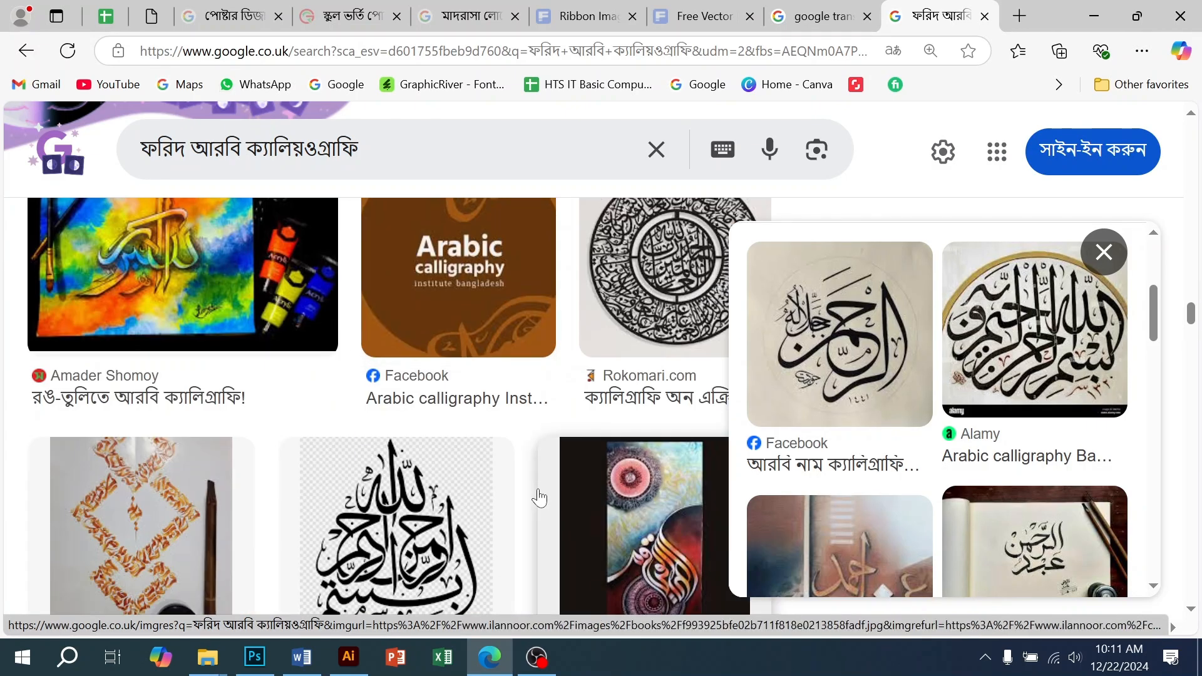
scroll(539, 497, down, 12)
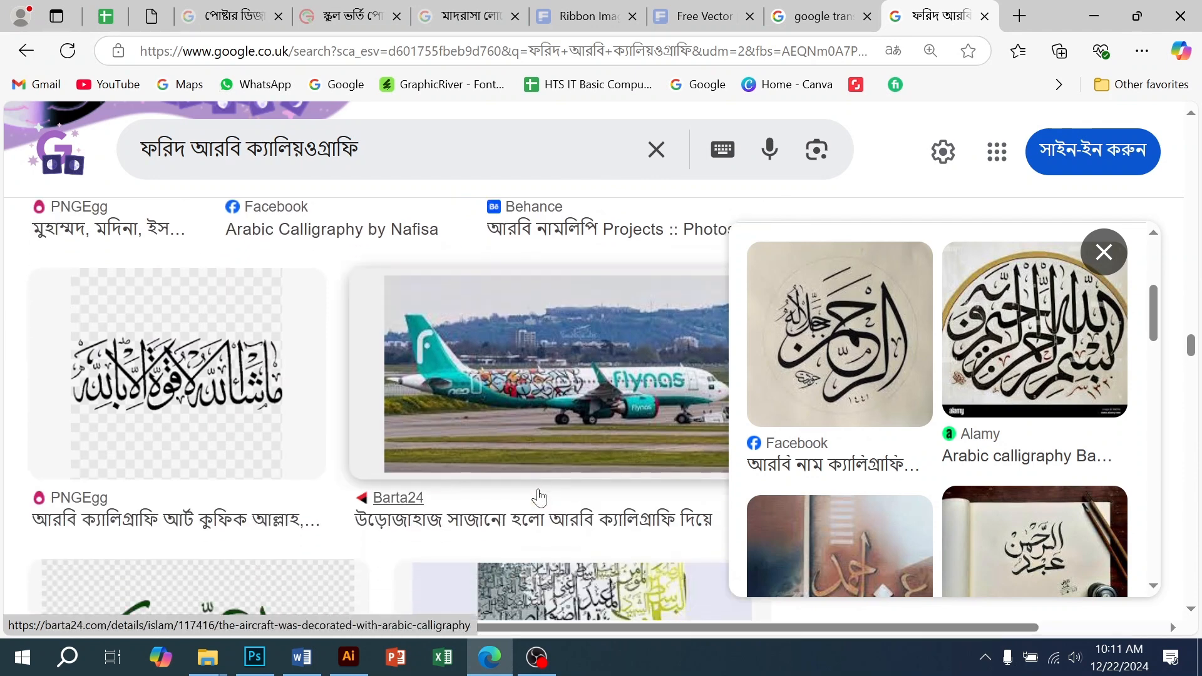
scroll(540, 497, down, 10)
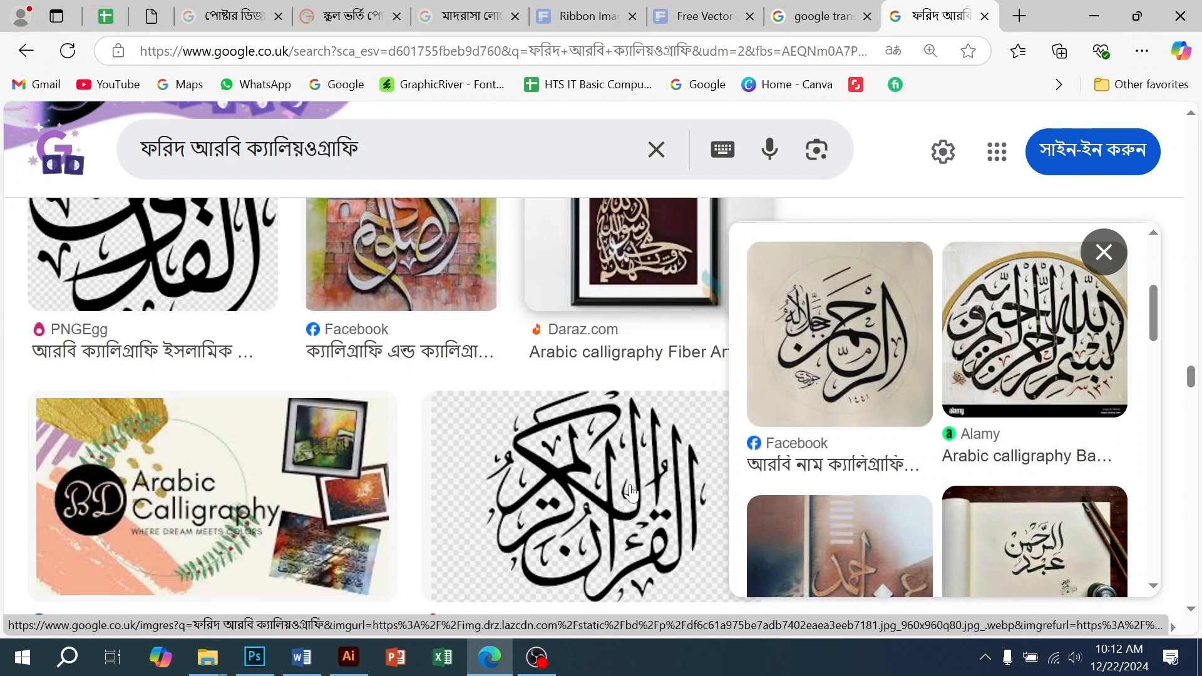
scroll(889, 452, down, 4)
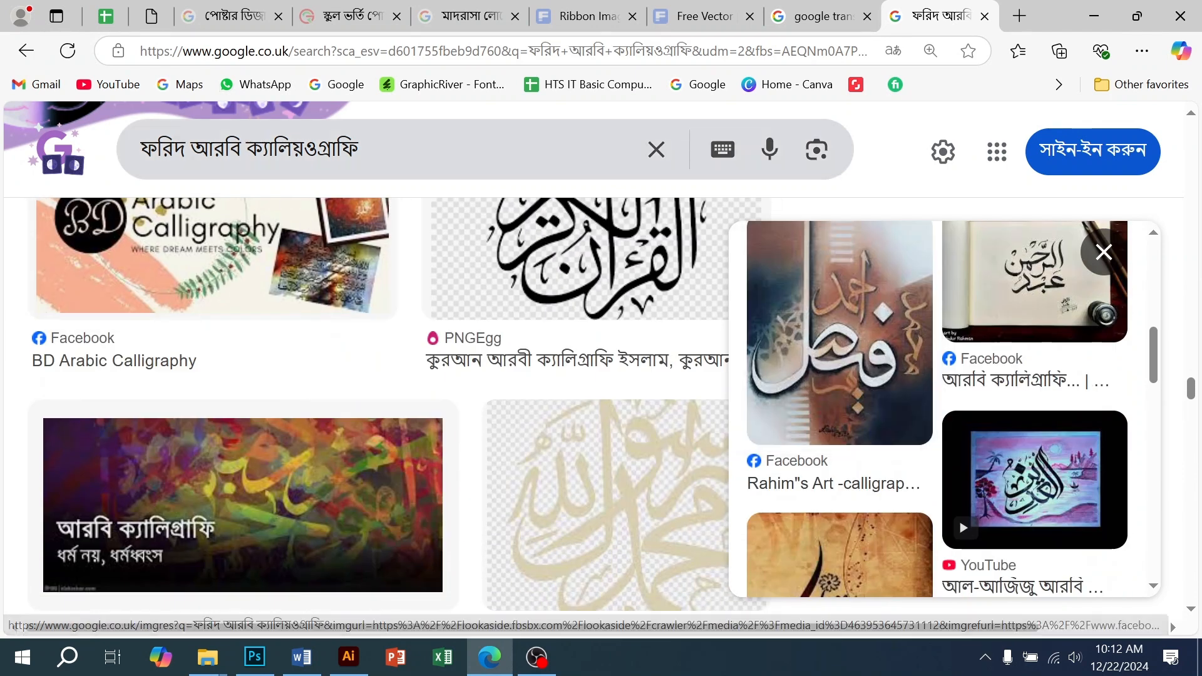
- Replace the first name in the image query with another Bengali first name, search again and browse the calligraphy results
drag(186, 149, 116, 148)
text(রাব্বি)
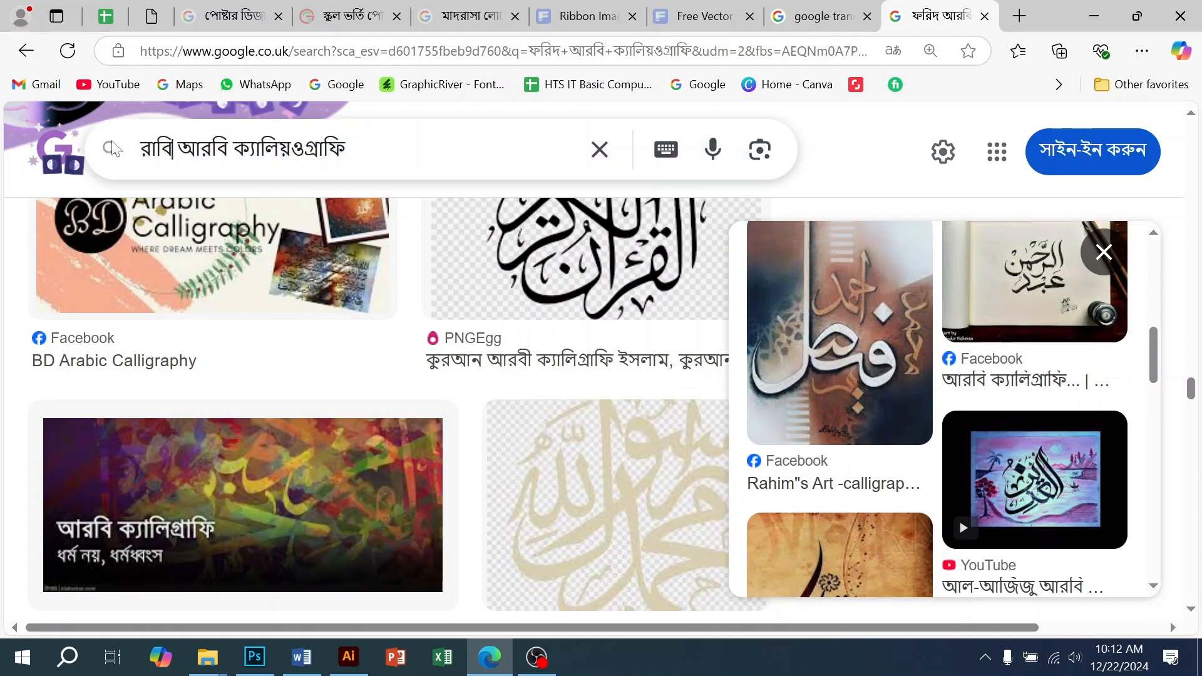
key(Return)
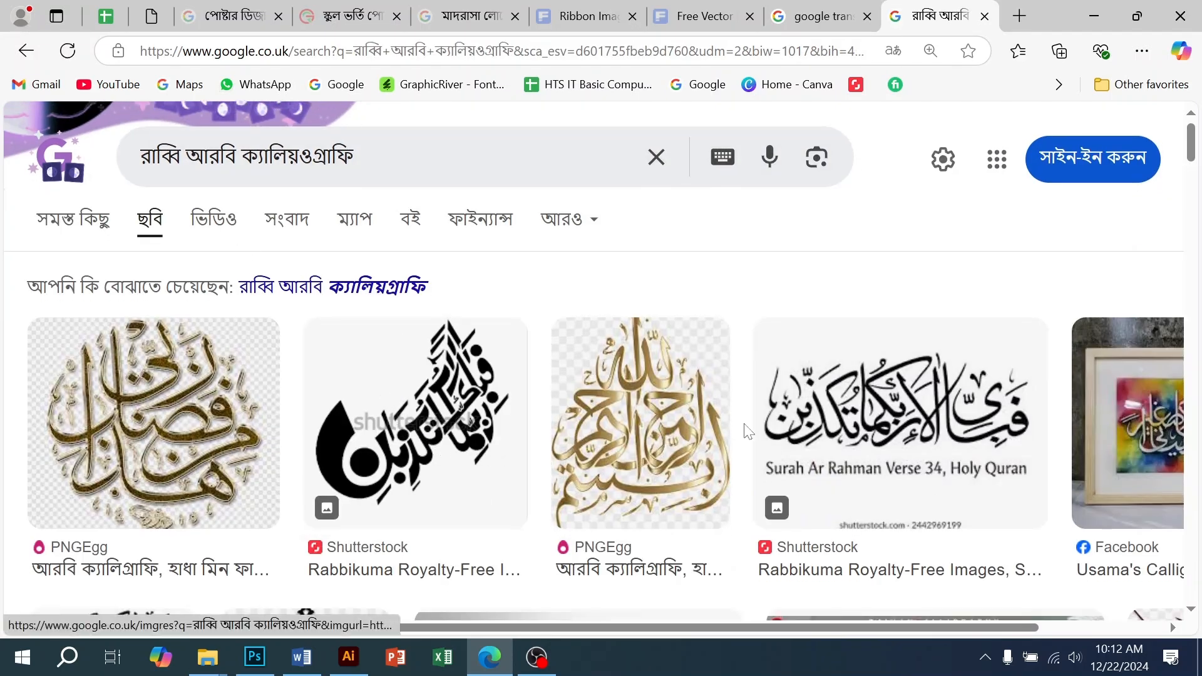
scroll(748, 429, down, 5)
scroll(748, 429, down, 4)
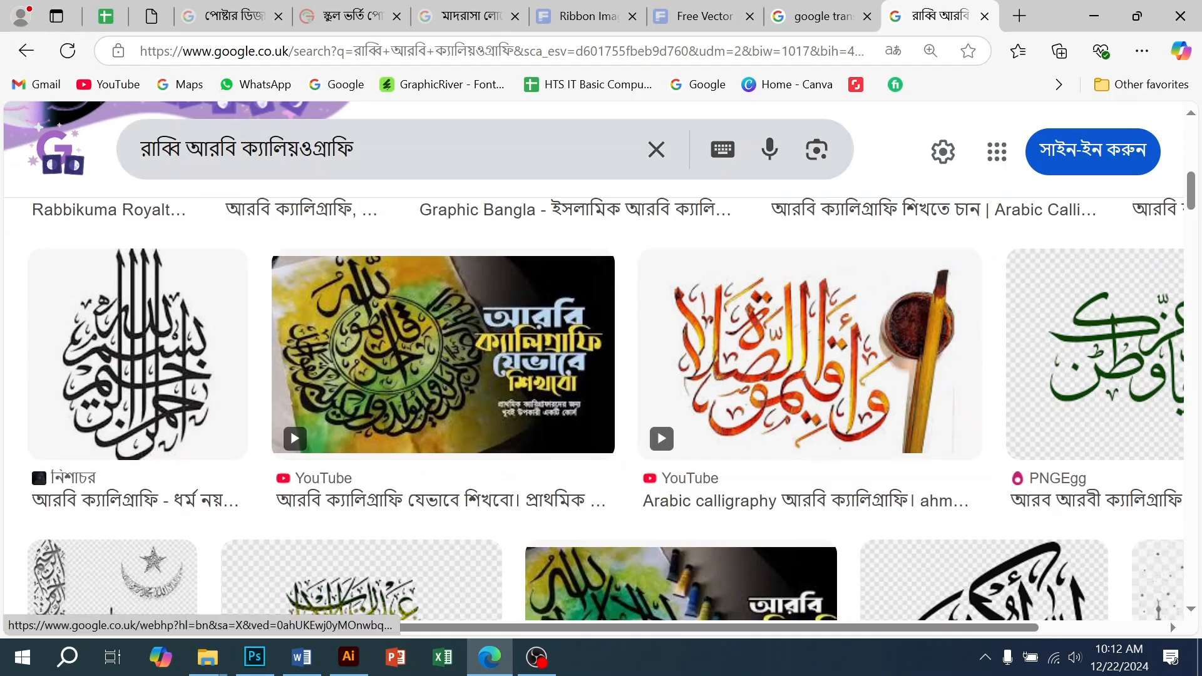
double_click(161, 149)
text(রি)
key(BackSpace)
key(BackSpace)
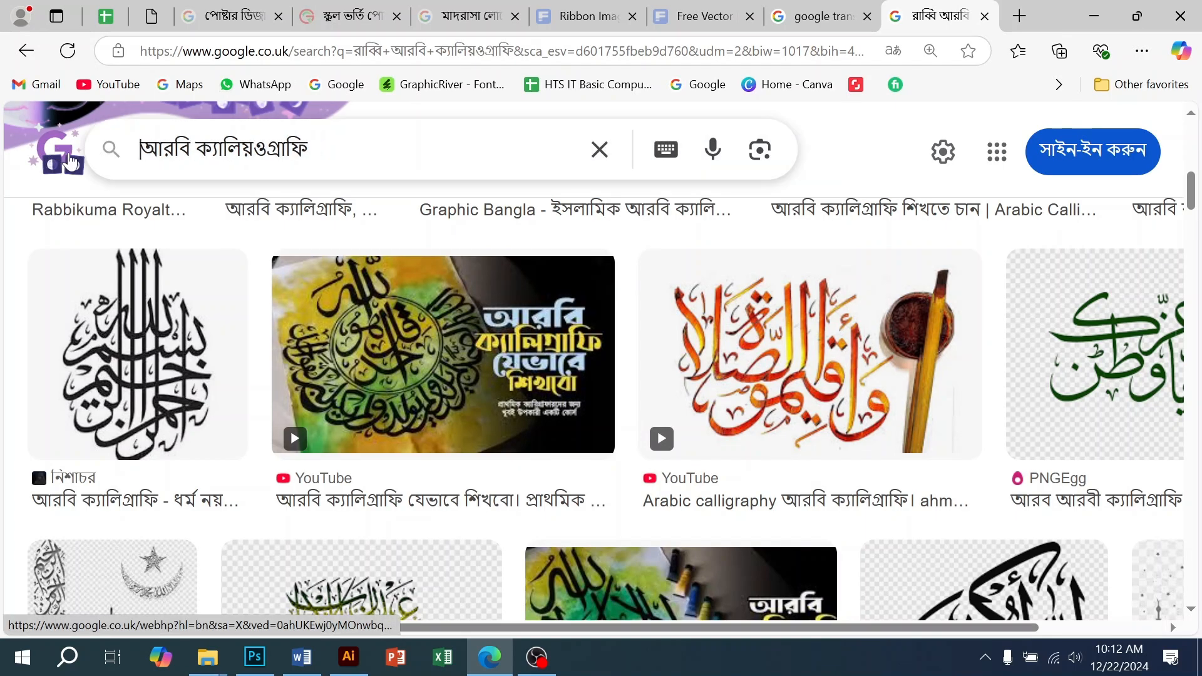
text(রব্রিউলা)
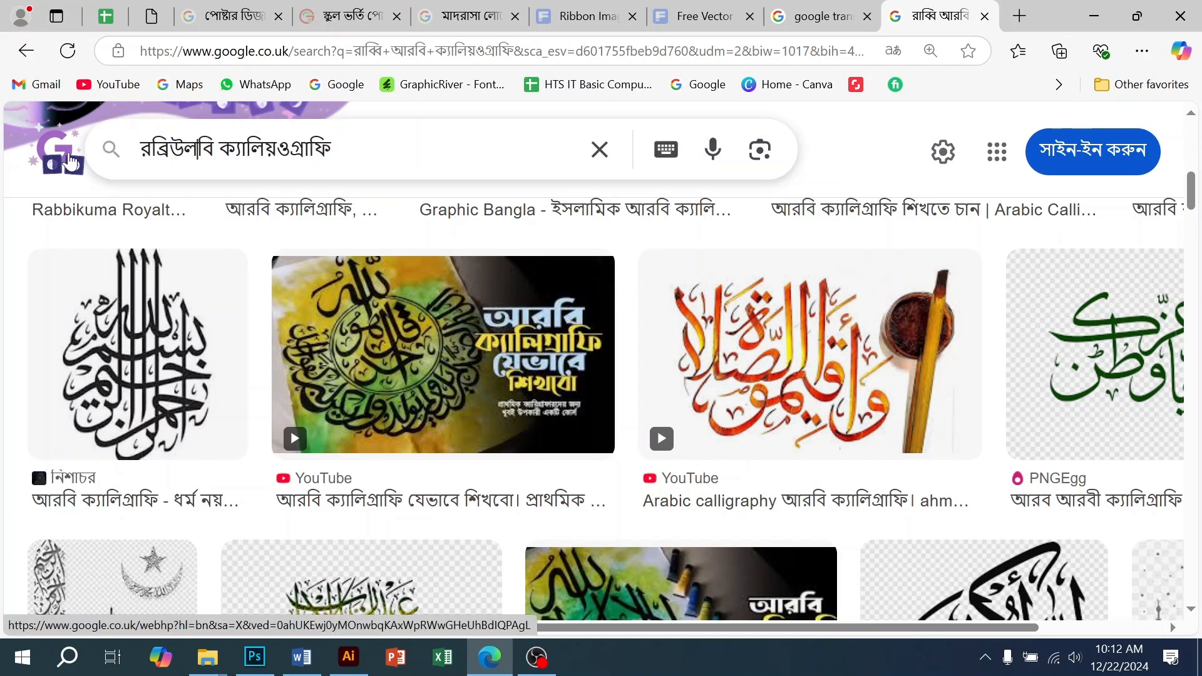
- Search Google Images for a different Bengali first name followed by "আরবি ক্যালিগ্রাফি", replacing the whole query
key(ctrl+a)
text(র)
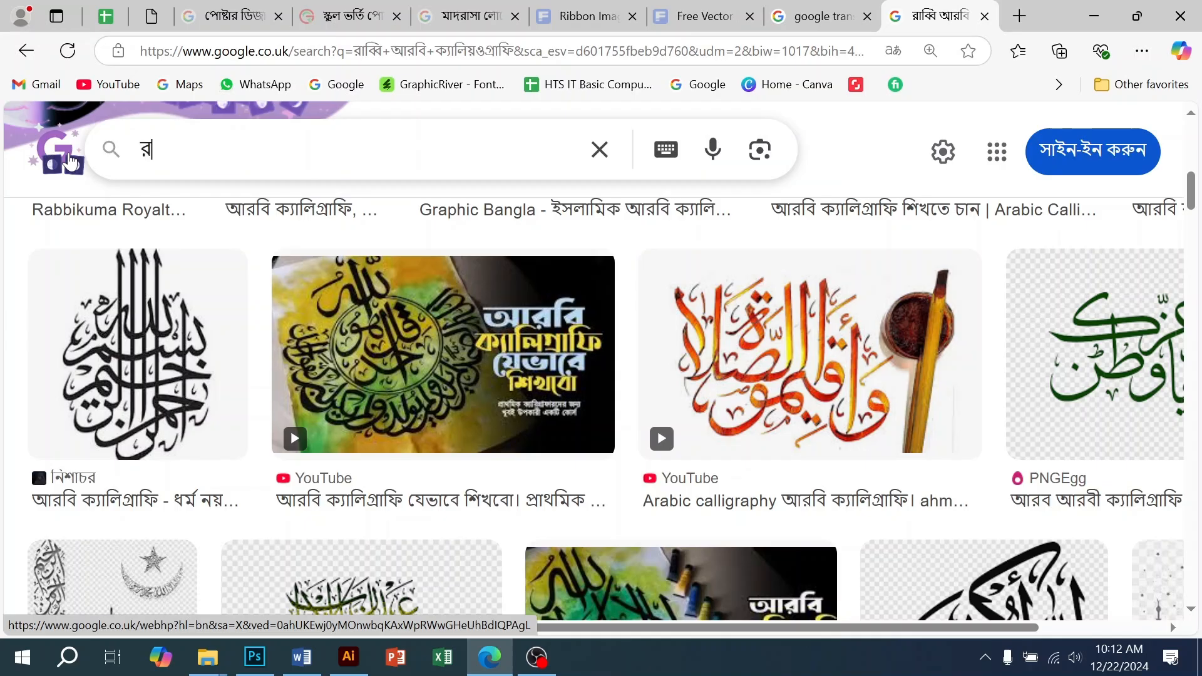
text(বিউল)
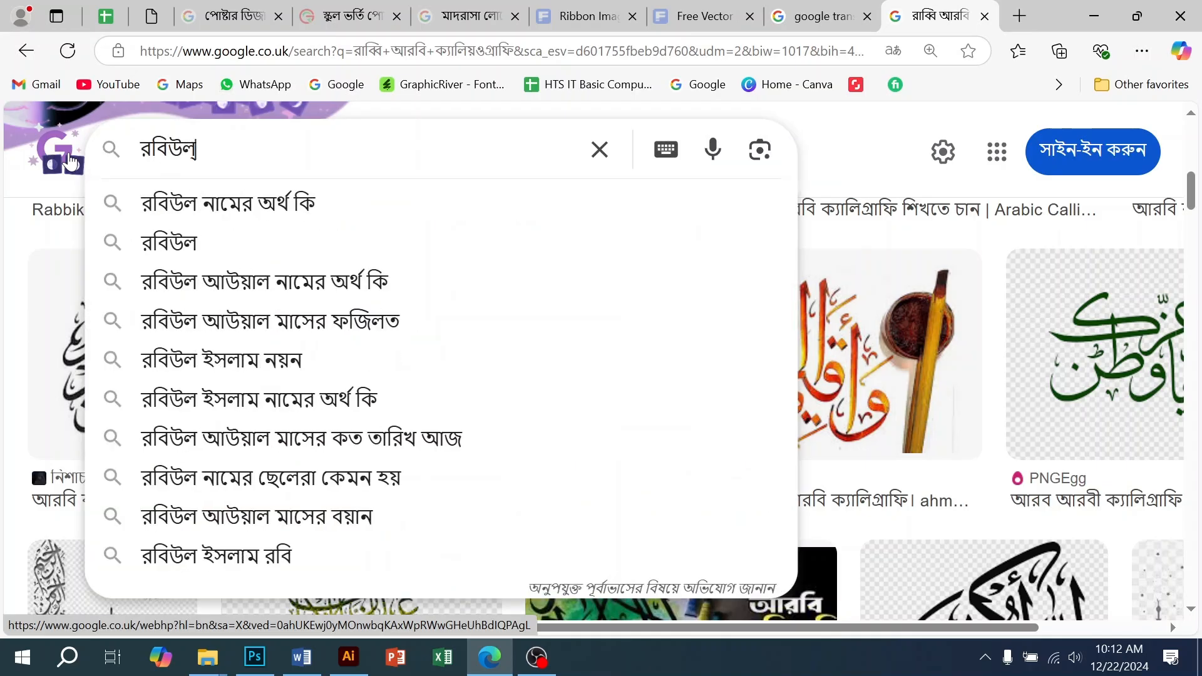
text(আর)
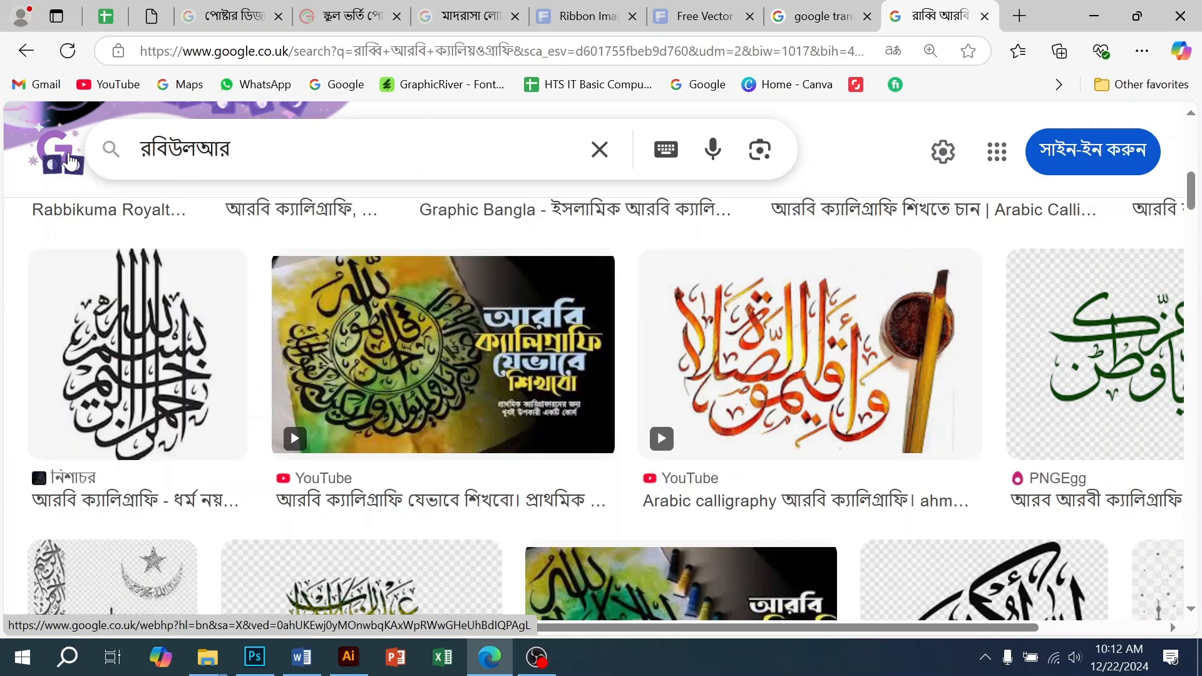
key(BackSpace)
key(BackSpace)
key(BackSpace)
text(ল)
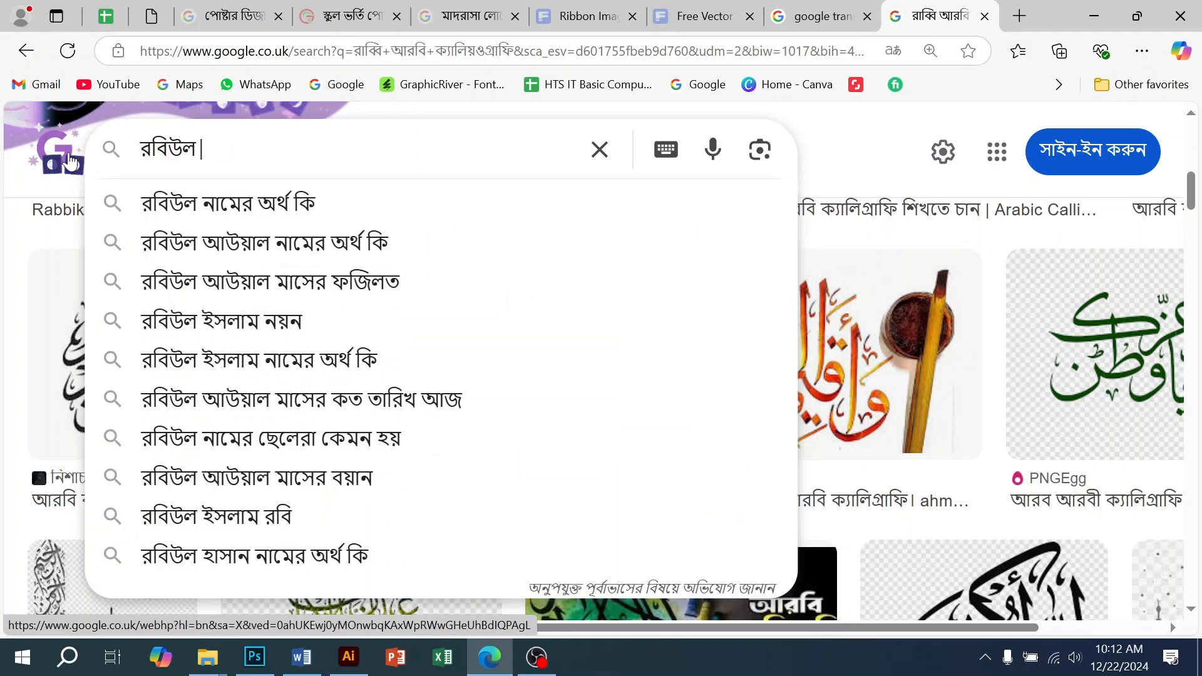
text( আরবি)
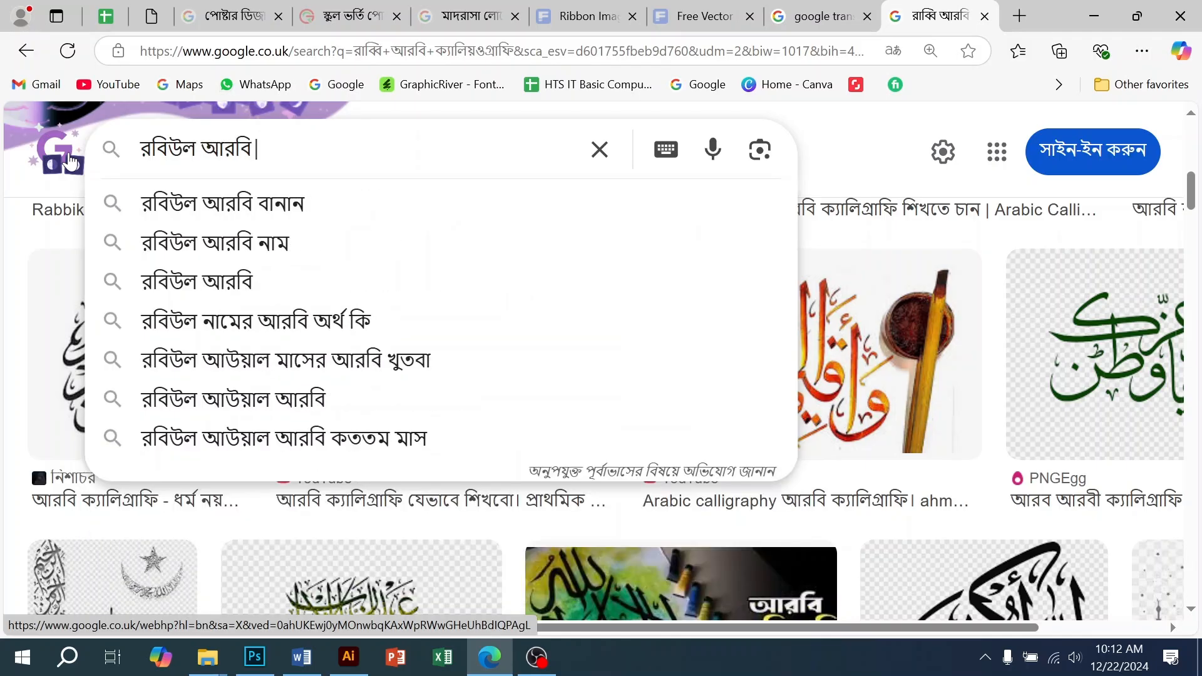
text( ক্যালি)
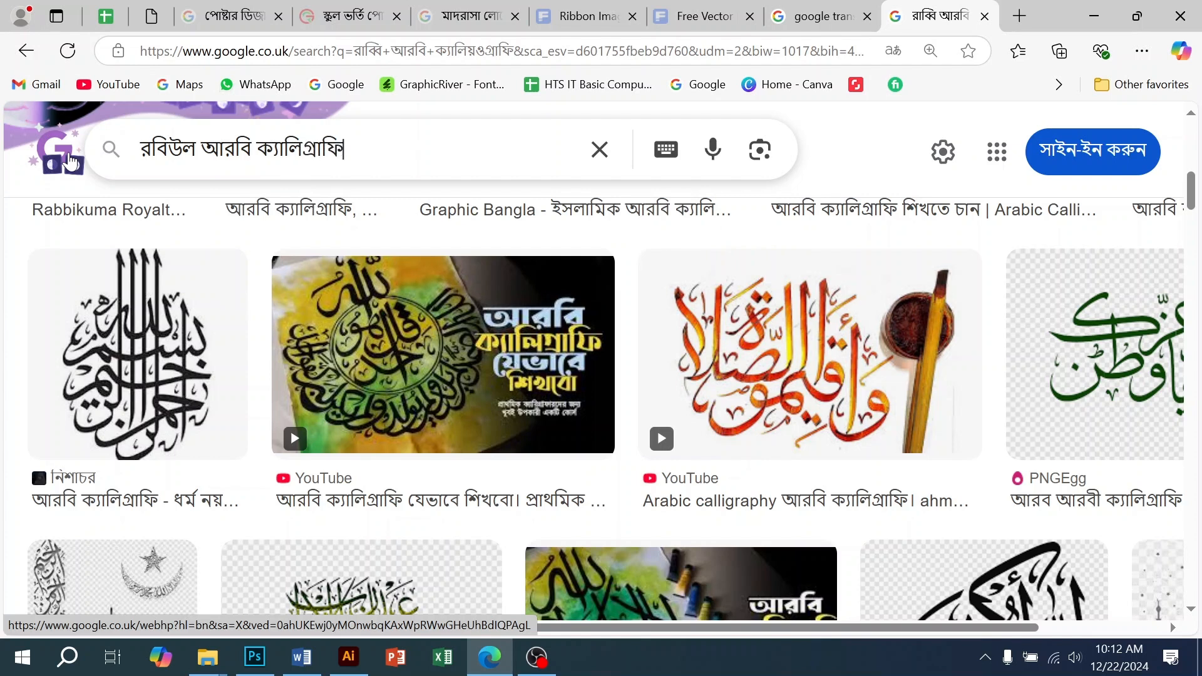
text(গ্রাফি)
key(Return)
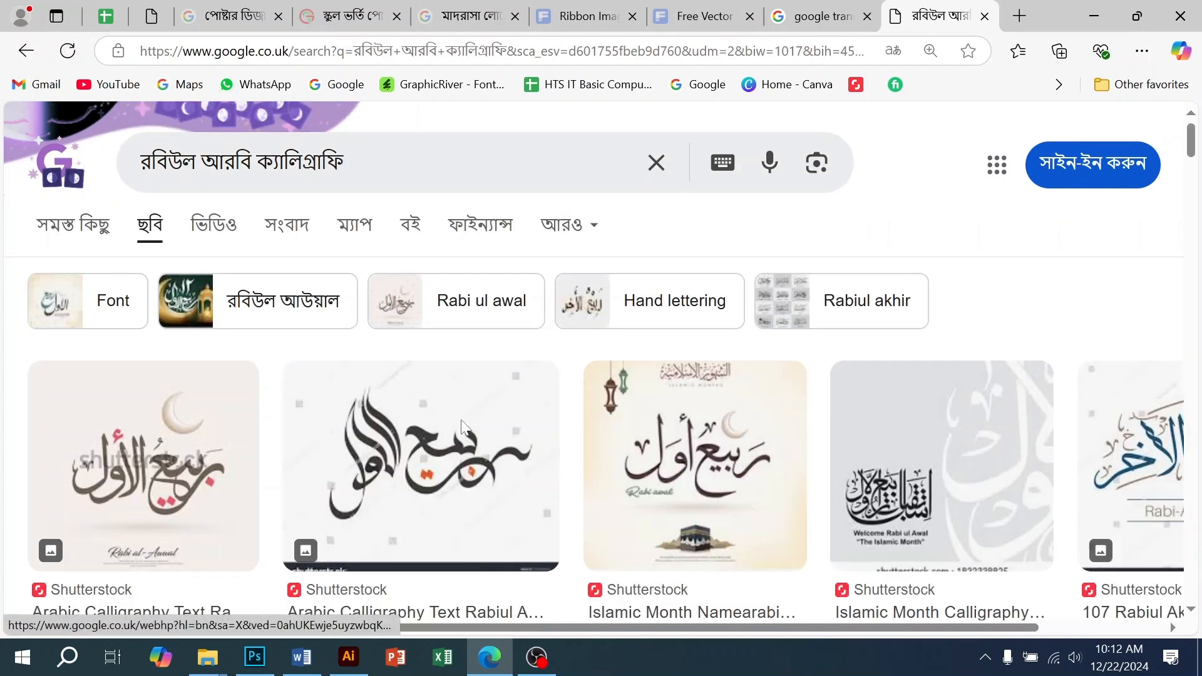
- Examine the calligraphy image results for the new name, comparing the lettering styles, vector designs and fonts offered
scroll(674, 374, down, 3)
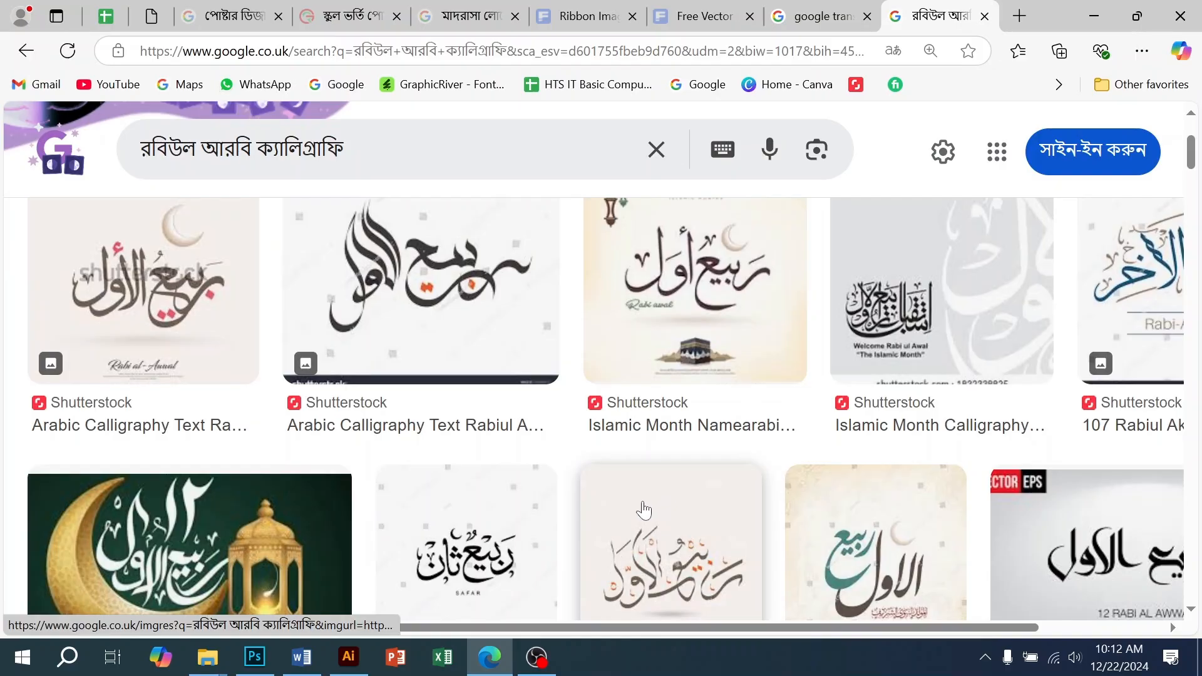
scroll(639, 517, down, 3)
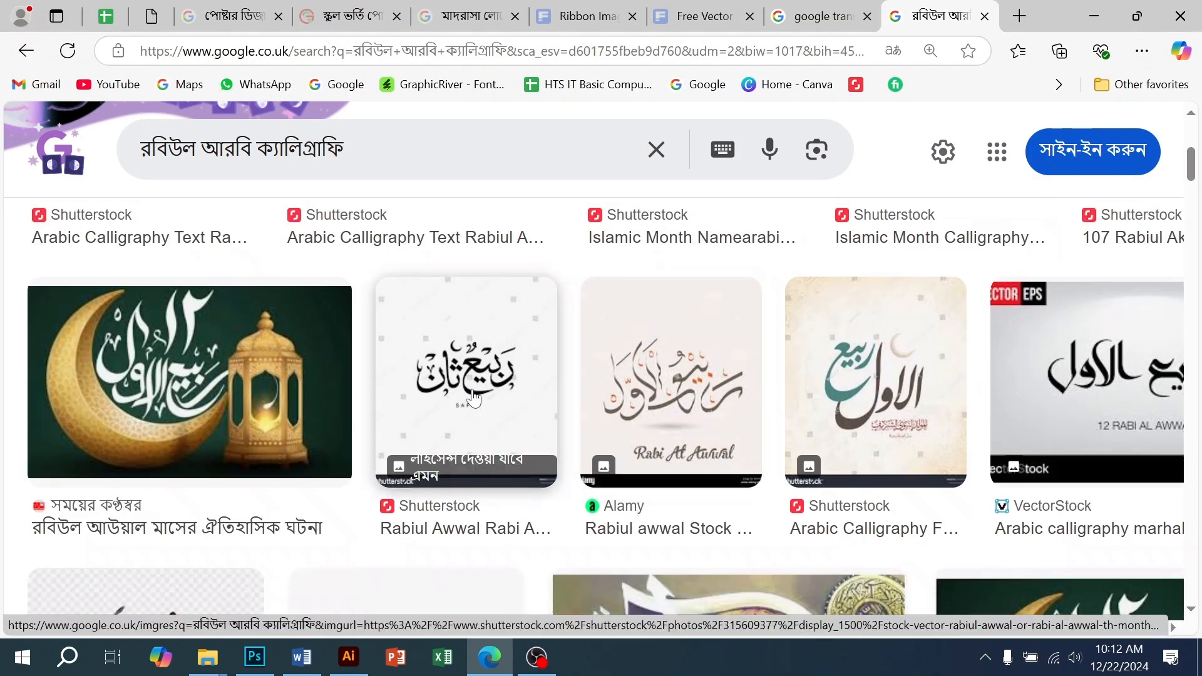
scroll(216, 419, up, 3)
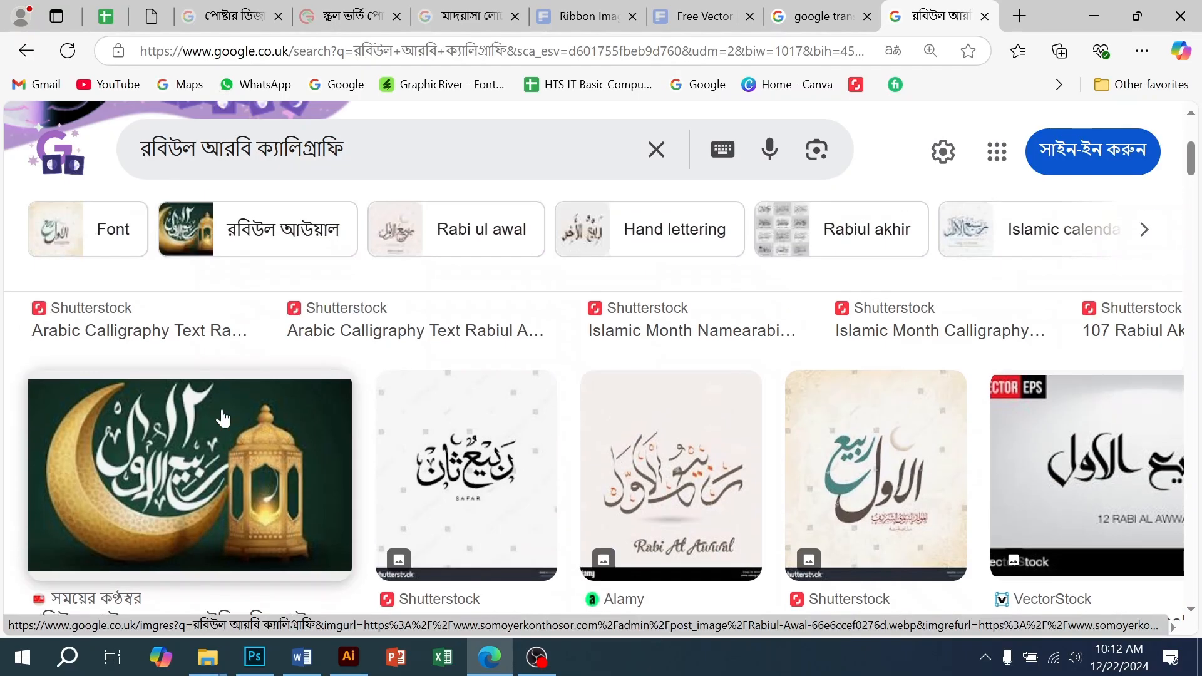
scroll(232, 466, up, 3)
scroll(307, 499, down, 3)
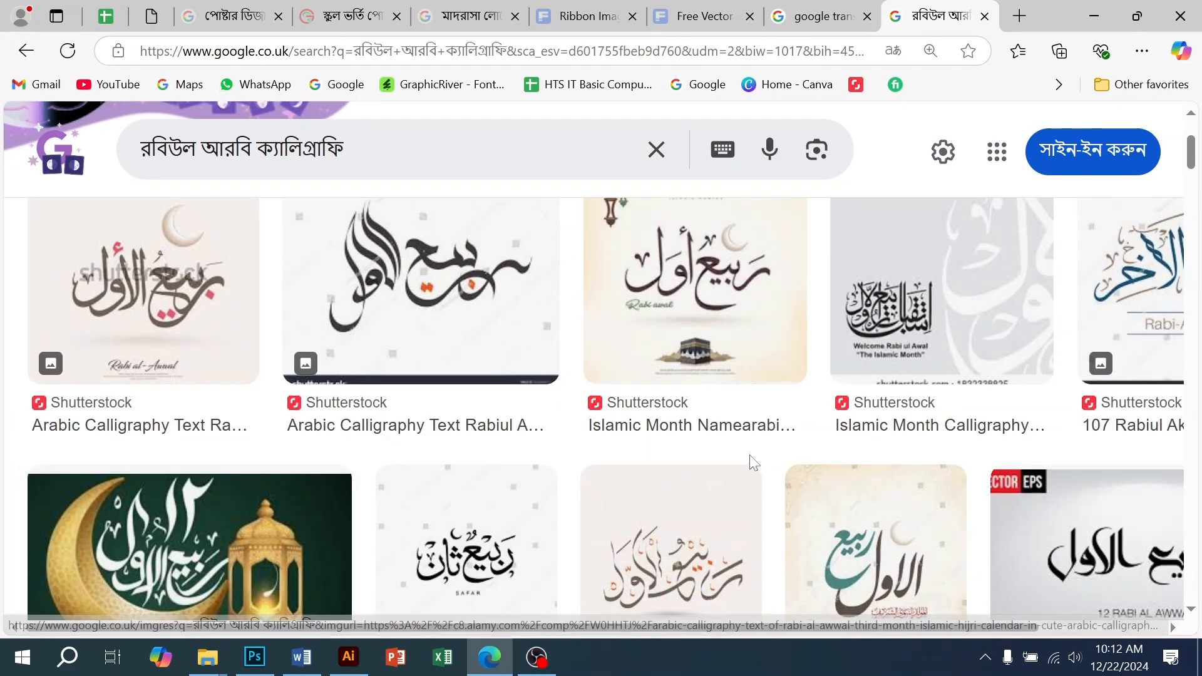
scroll(913, 423, down, 4)
scroll(587, 497, down, 4)
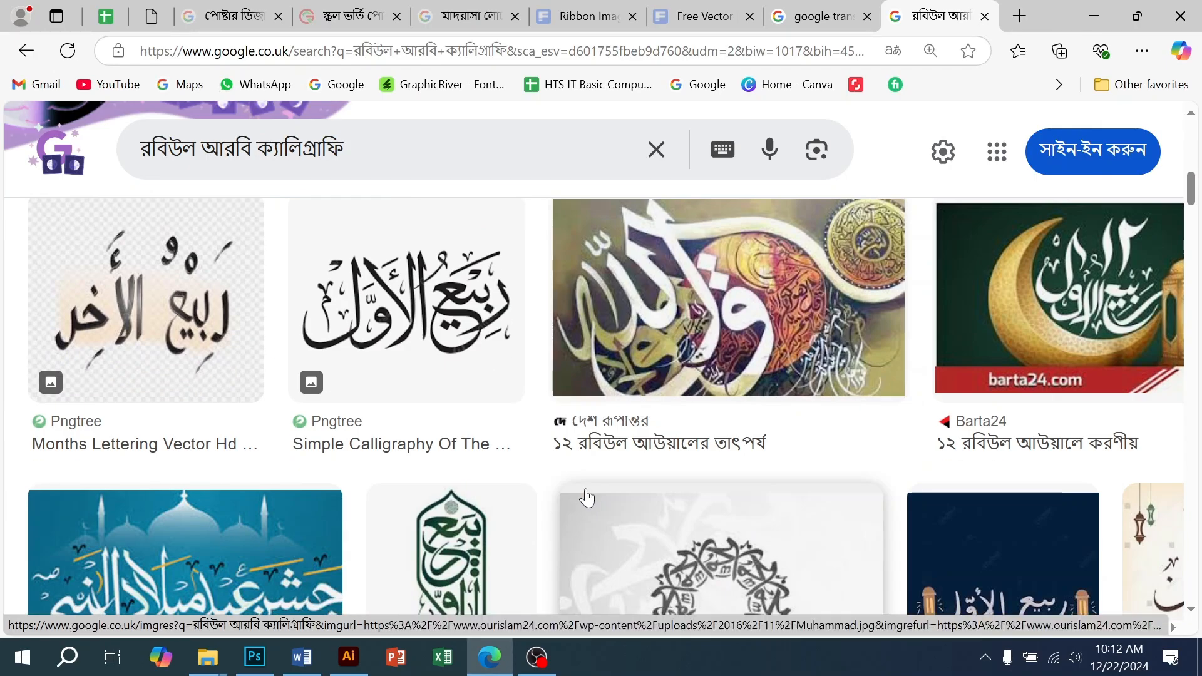
scroll(789, 501, down, 7)
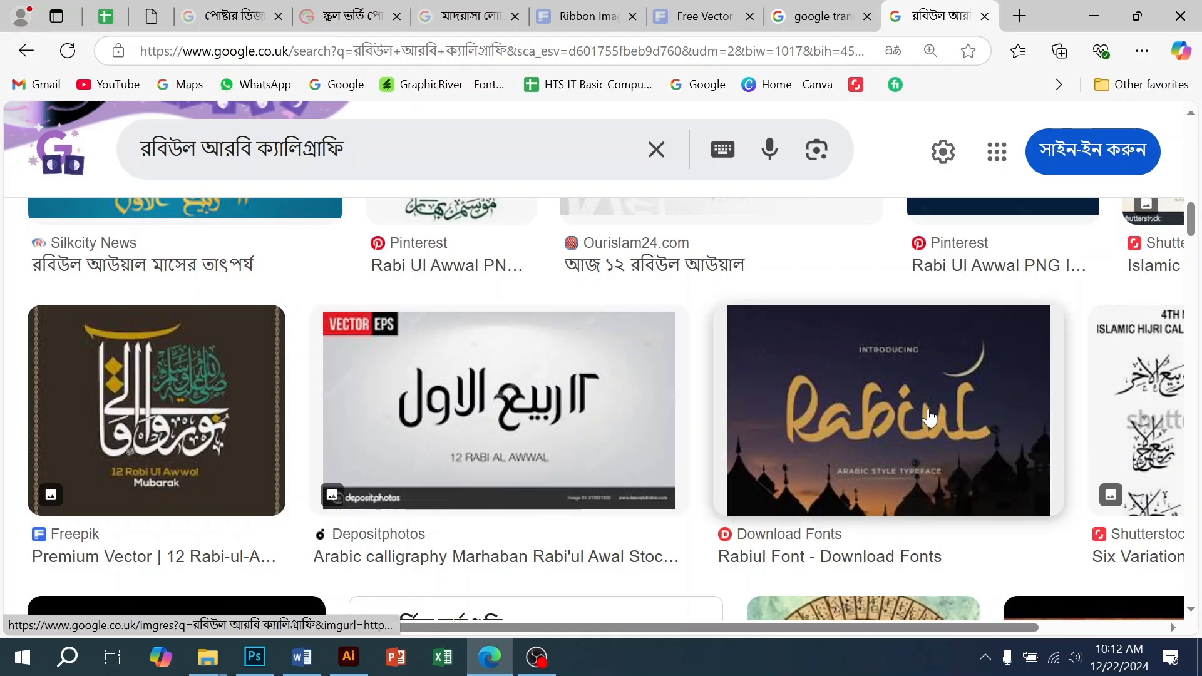
scroll(929, 417, down, 1)
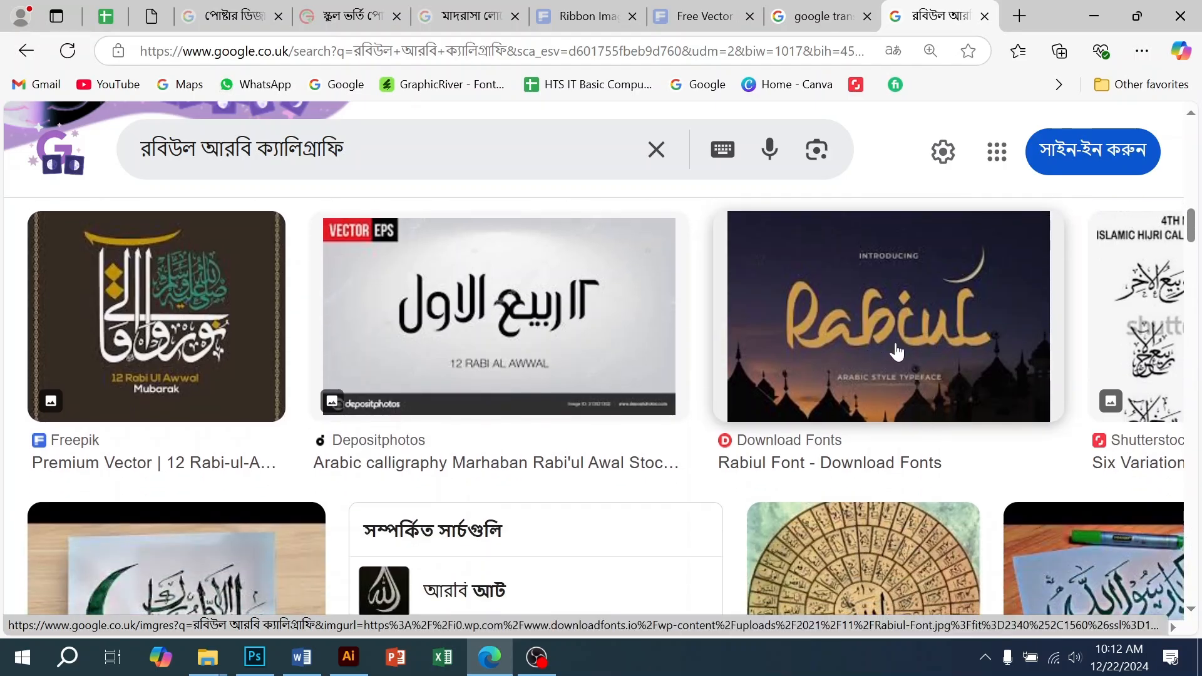
scroll(695, 473, down, 4)
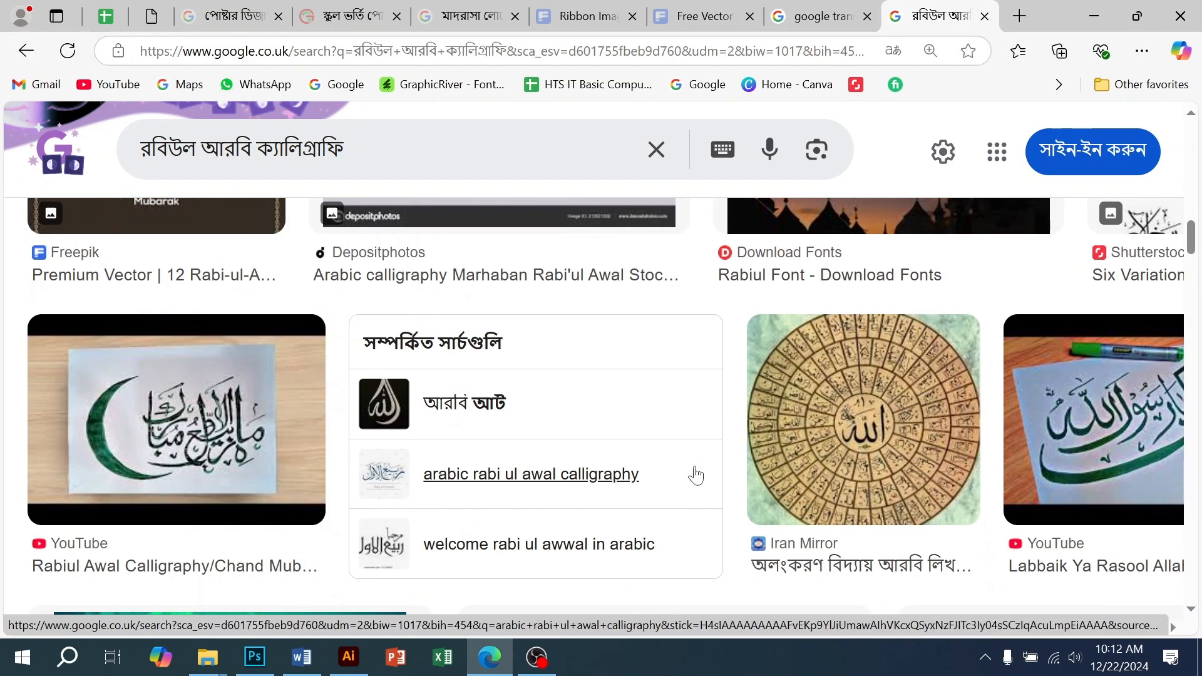
scroll(694, 477, down, 2)
scroll(695, 479, down, 3)
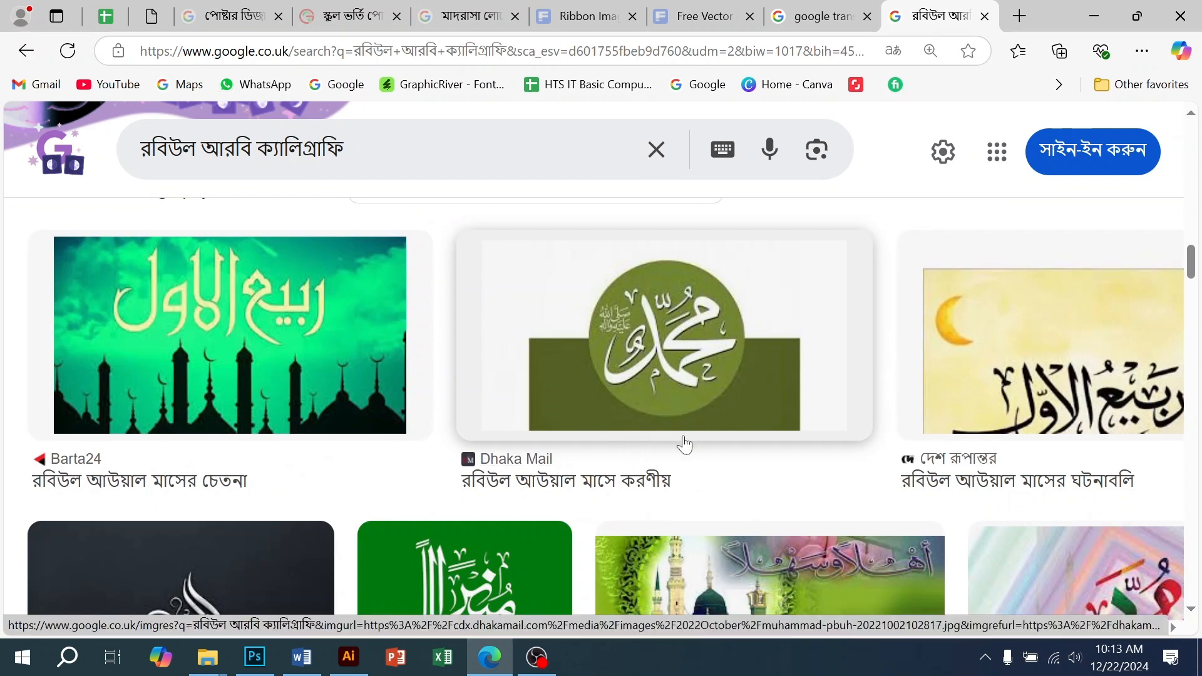
scroll(679, 448, down, 5)
scroll(674, 449, down, 3)
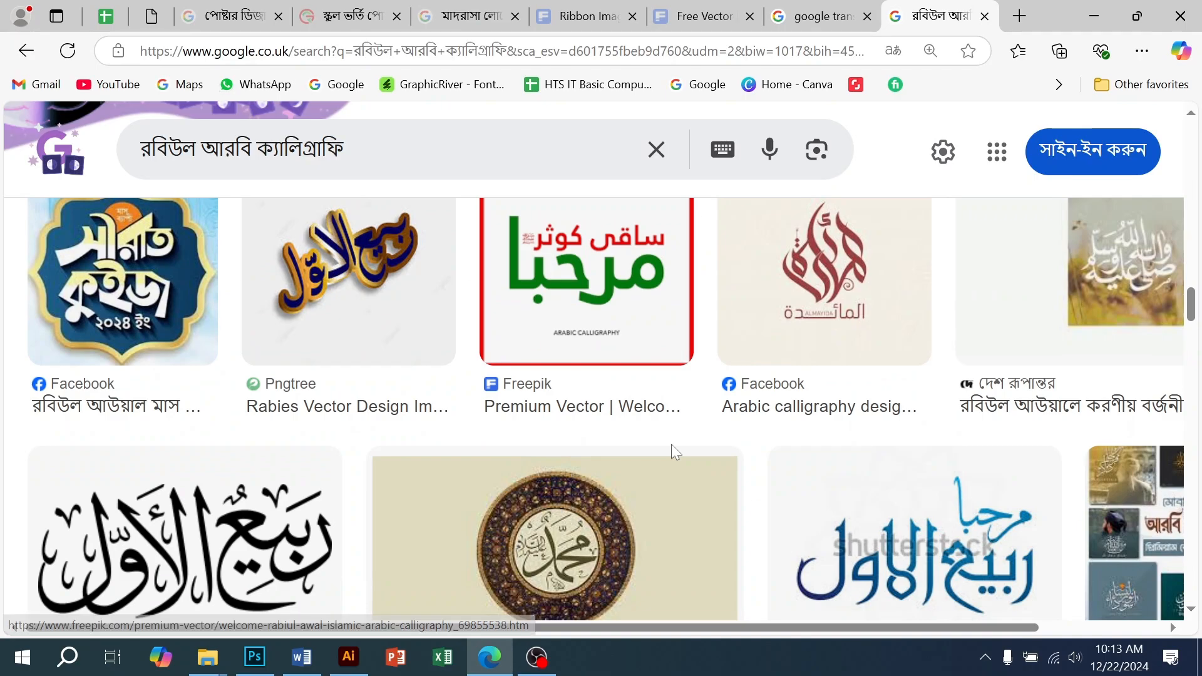
scroll(556, 369, up, 2)
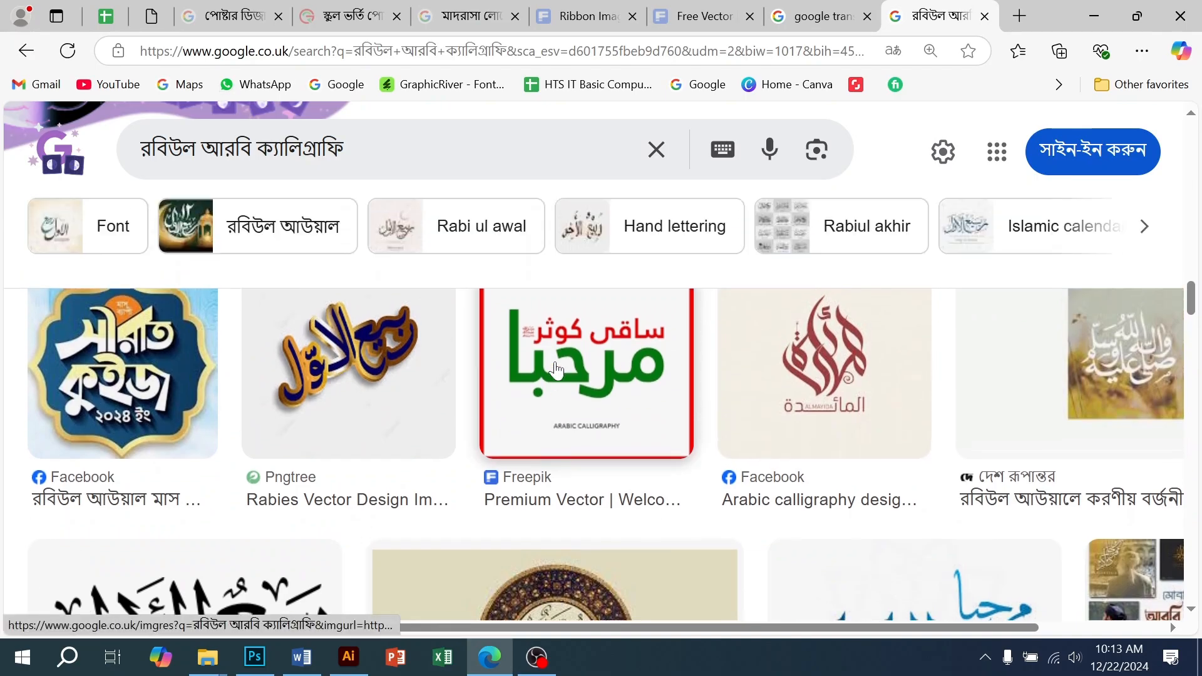
- Close the image results and replace the Bengali source text in Google Translate with "কেমন আছেন" for translation into Arabic
click(984, 16)
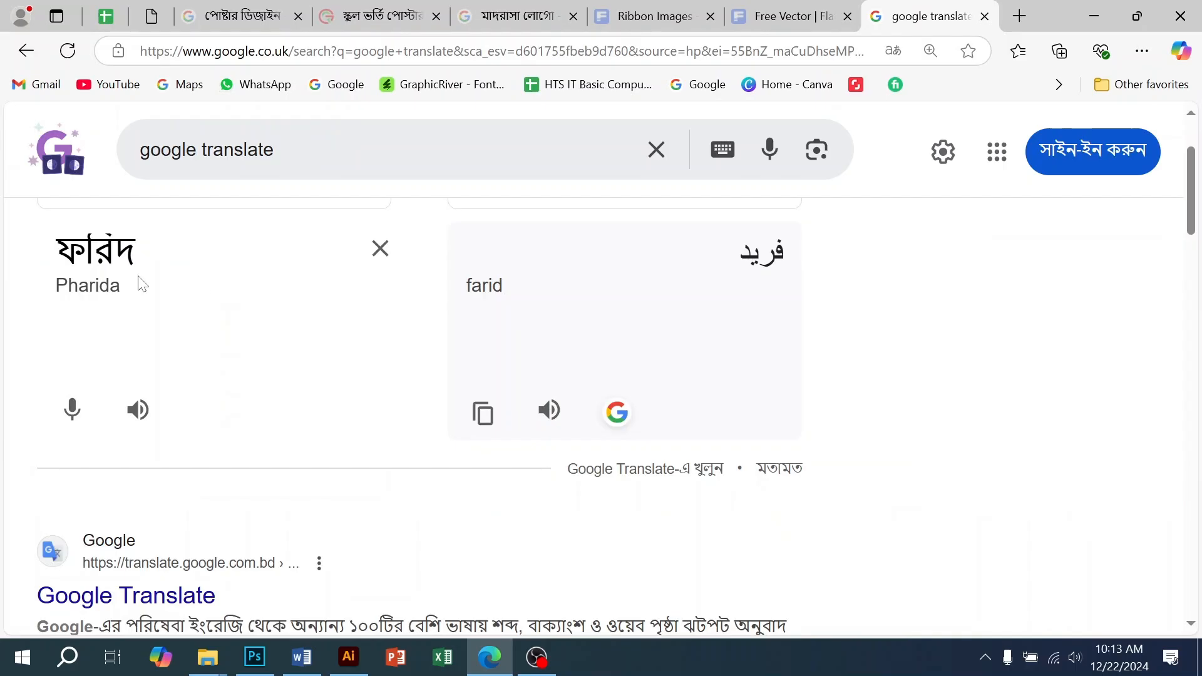
scroll(143, 284, up, 3)
double_click(107, 397)
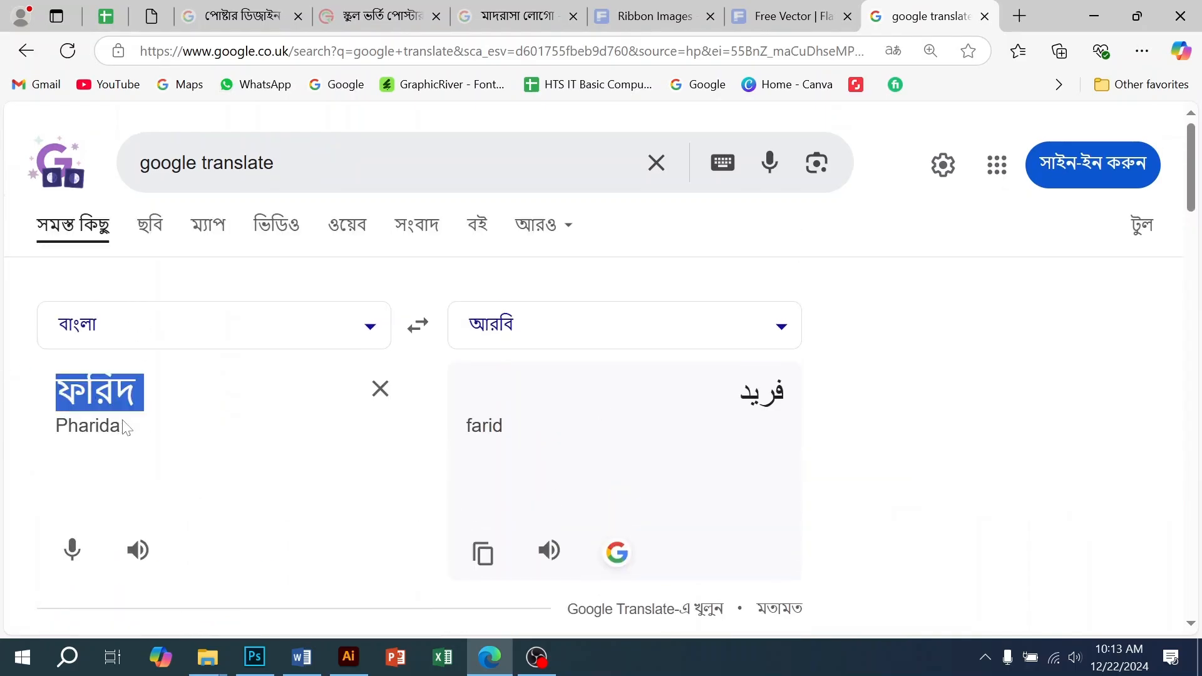
text(রব)
text(ির্)
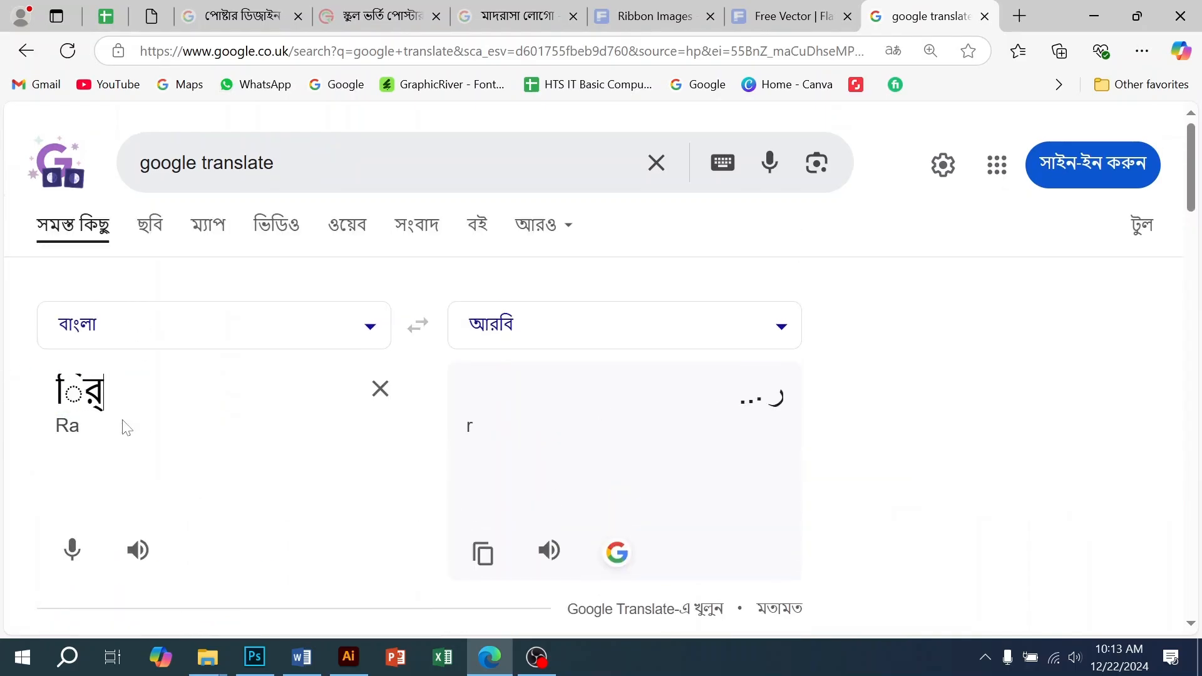
key(BackSpace)
key(BackSpace)
text(ক)
key(BackSpace)
text(েকেমন ু)
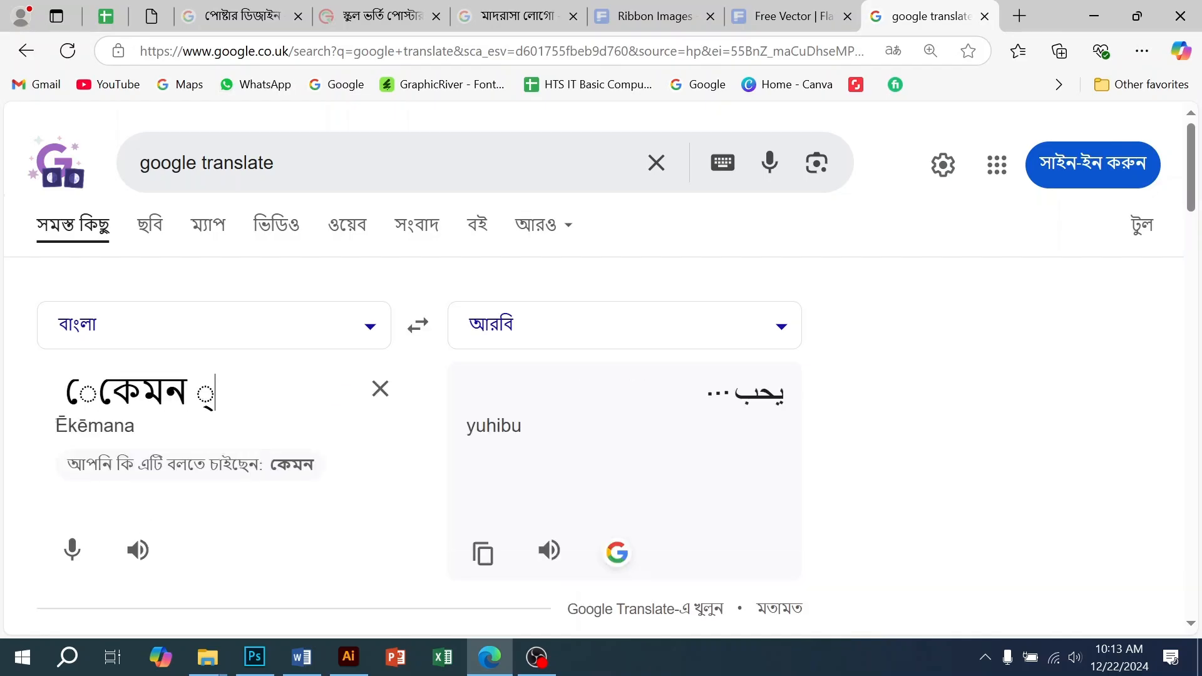
key(BackSpace)
text(আছেন)
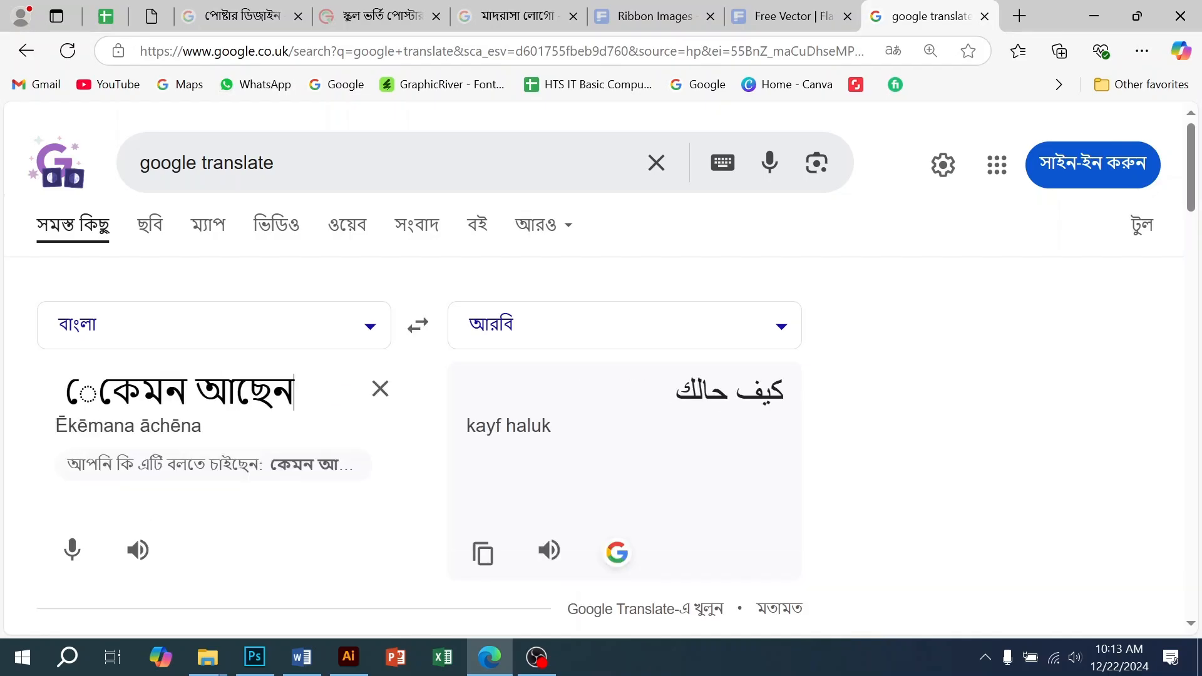
key(Home)
key(shift+Right)
key(Delete)
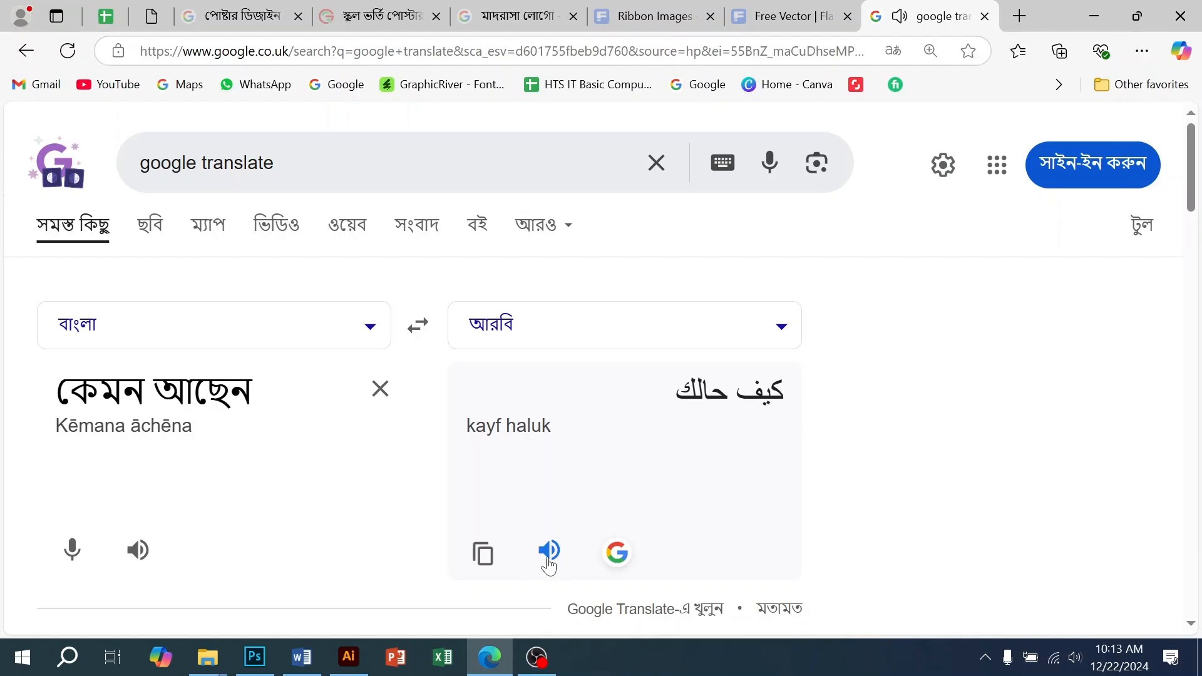
- Choose the playback device for the system sound and listen to the Arabic translation of "কেমন আছেন"
click(1075, 655)
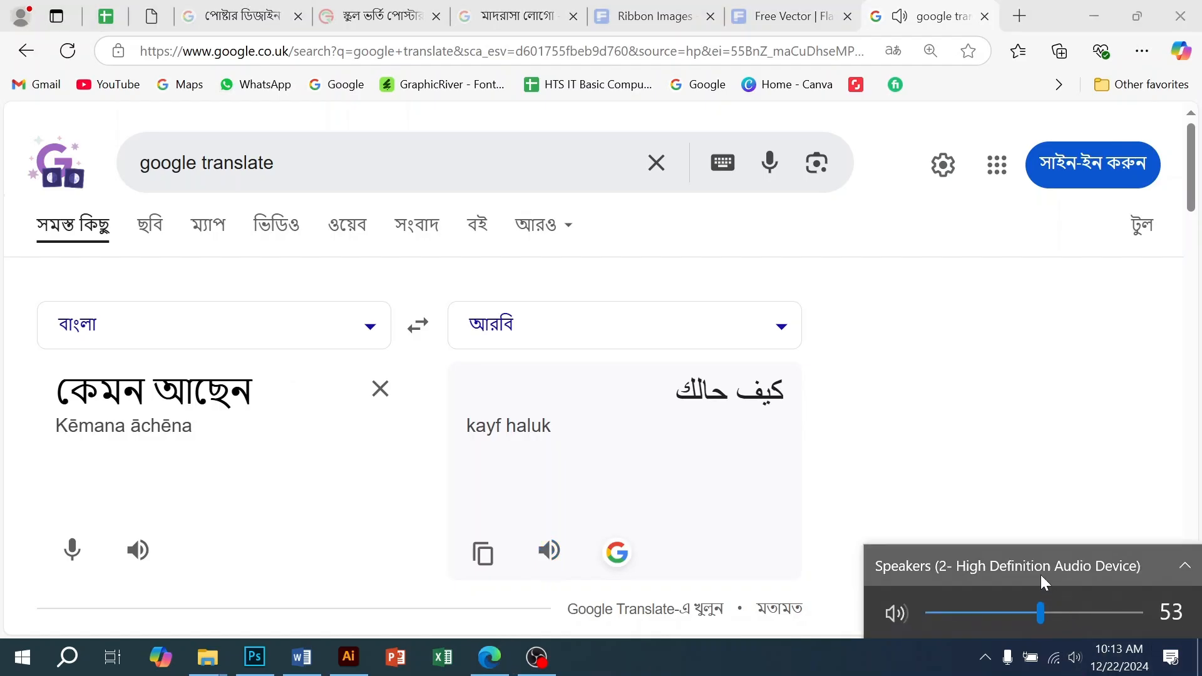
click(979, 567)
click(955, 525)
click(549, 556)
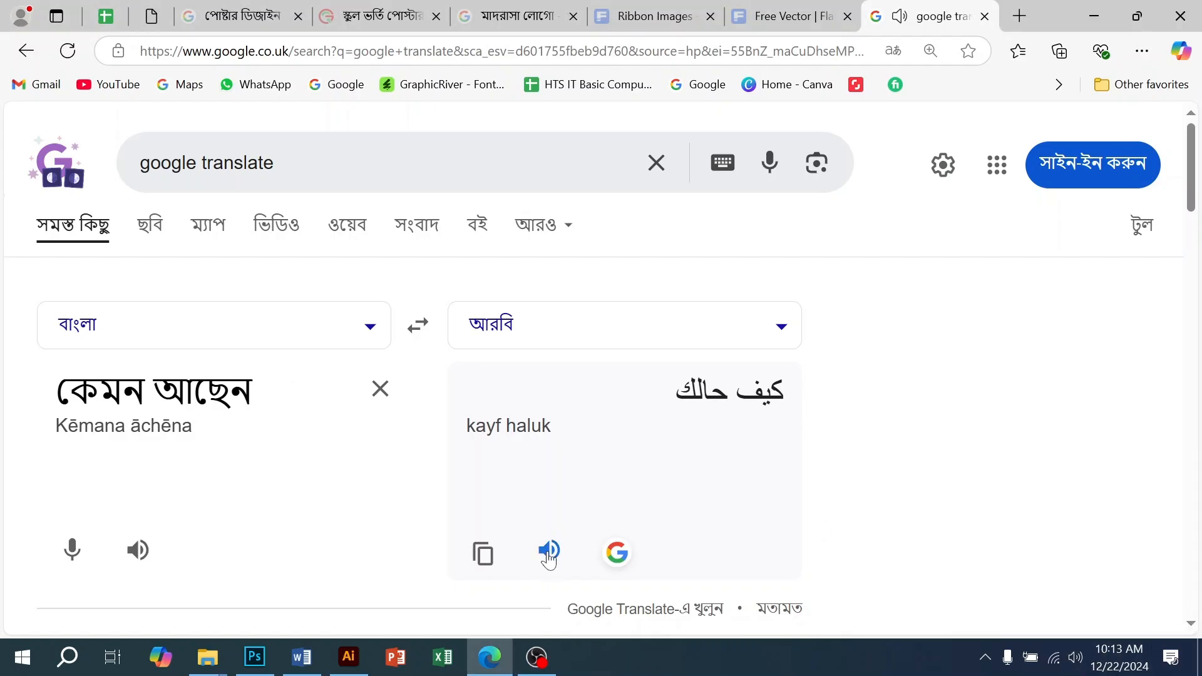
- Replace the Bengali source text with "আপনি কোথায় যান" and listen to its Arabic translation twice
key(ctrl+a)
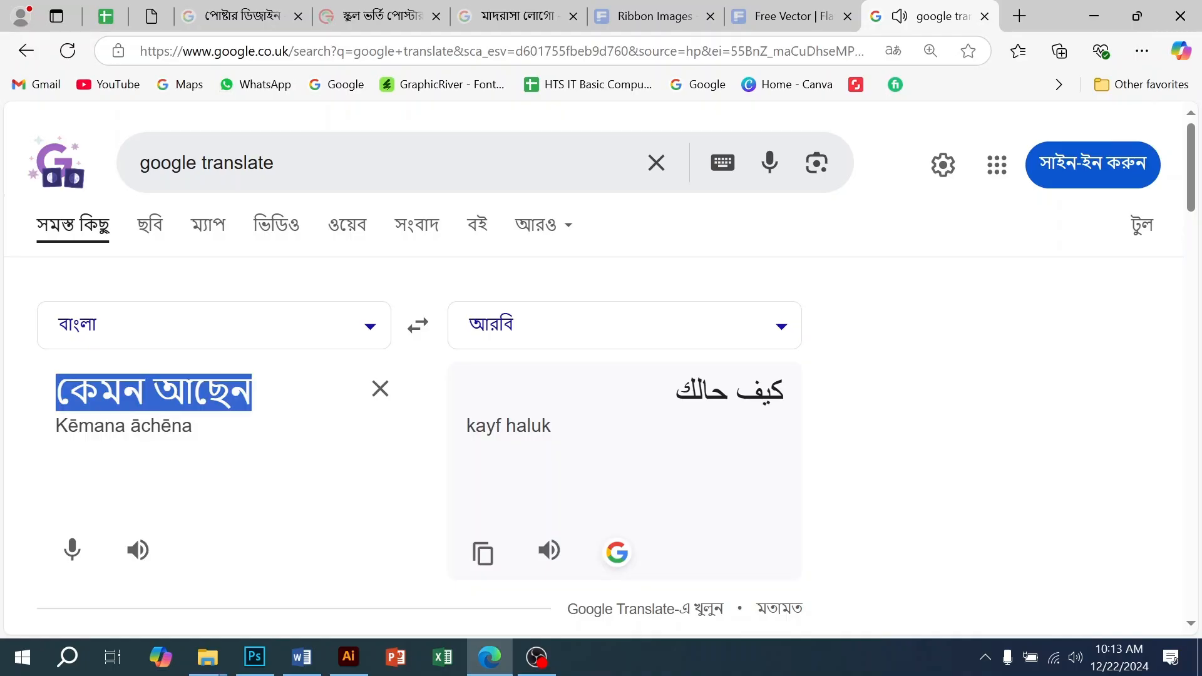
text(আপনি )
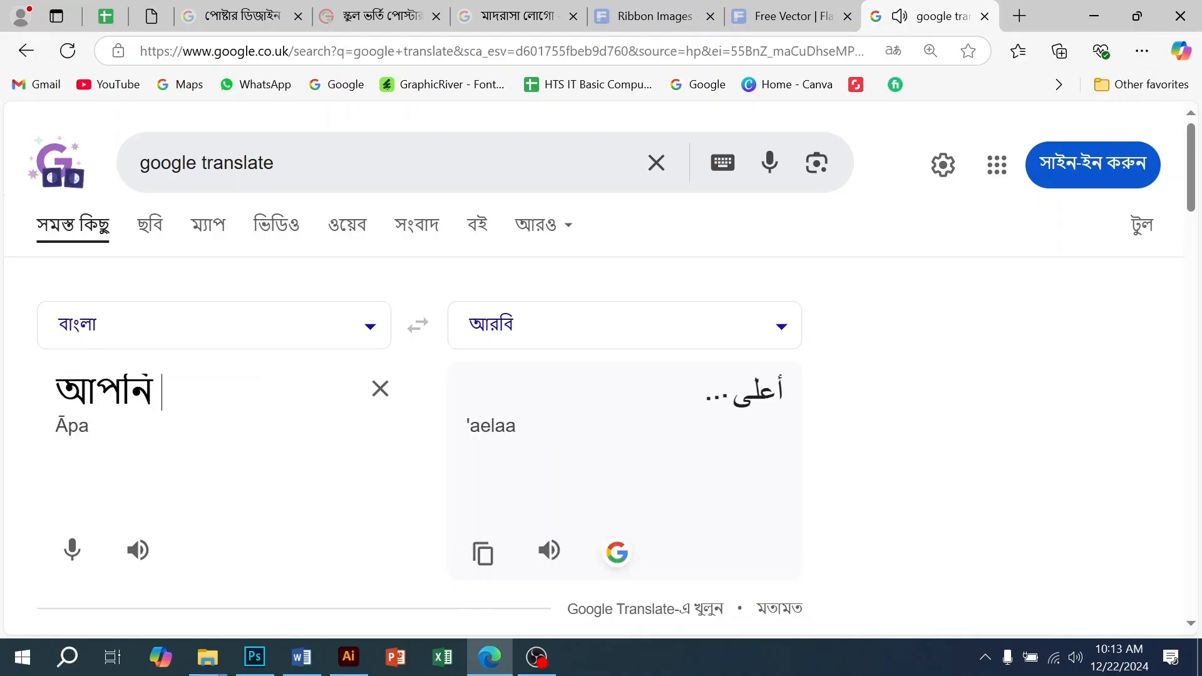
text(কোথায় যান)
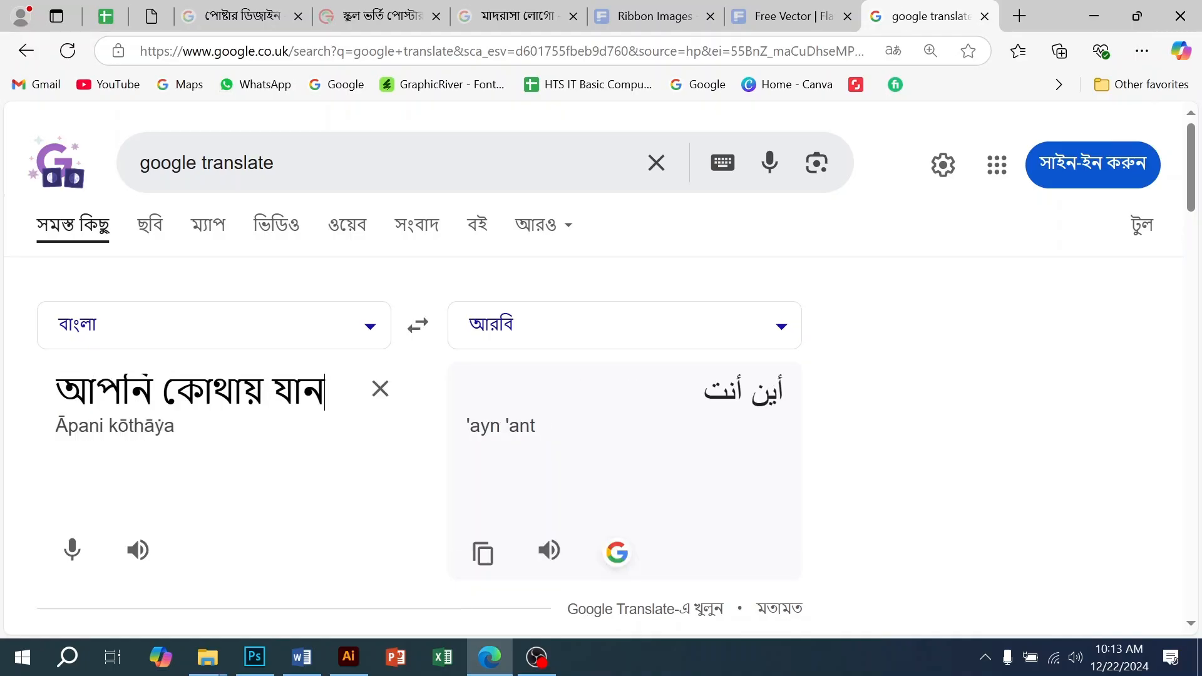
click(557, 559)
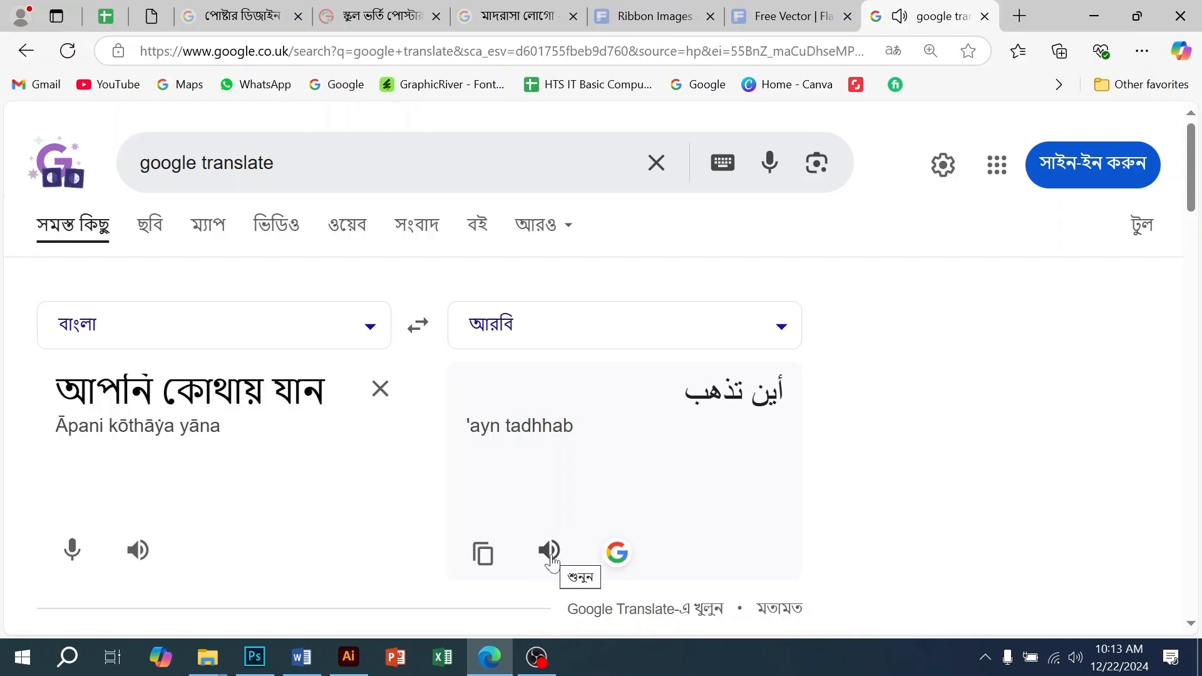
click(550, 553)
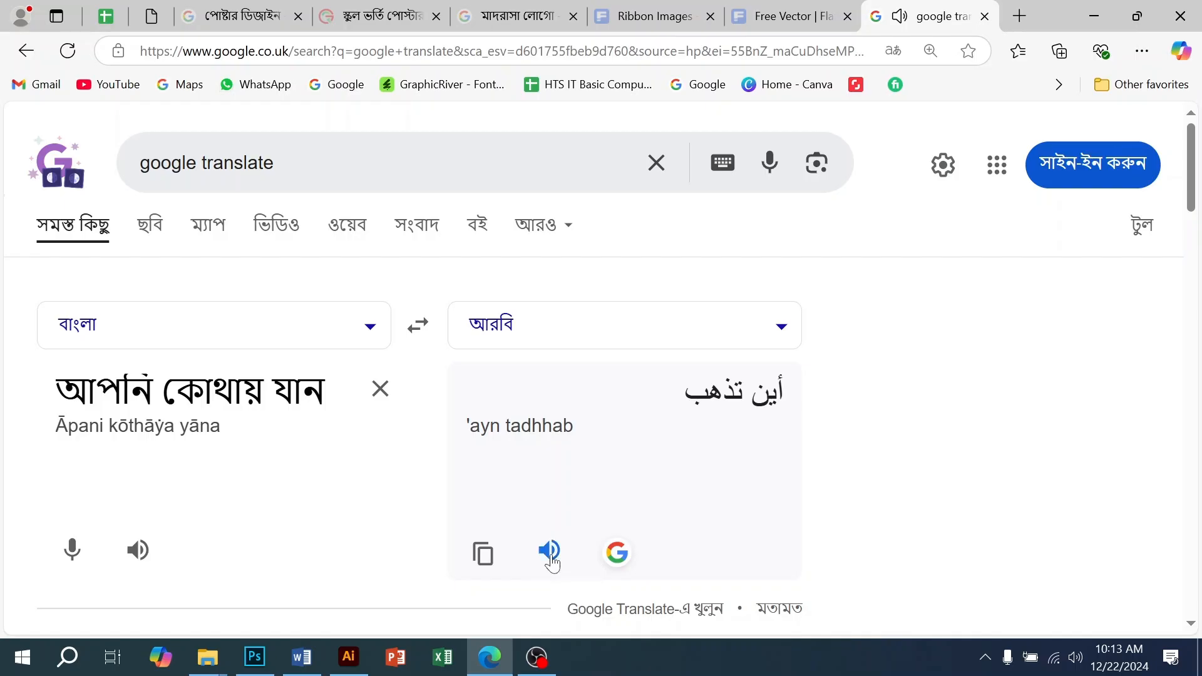